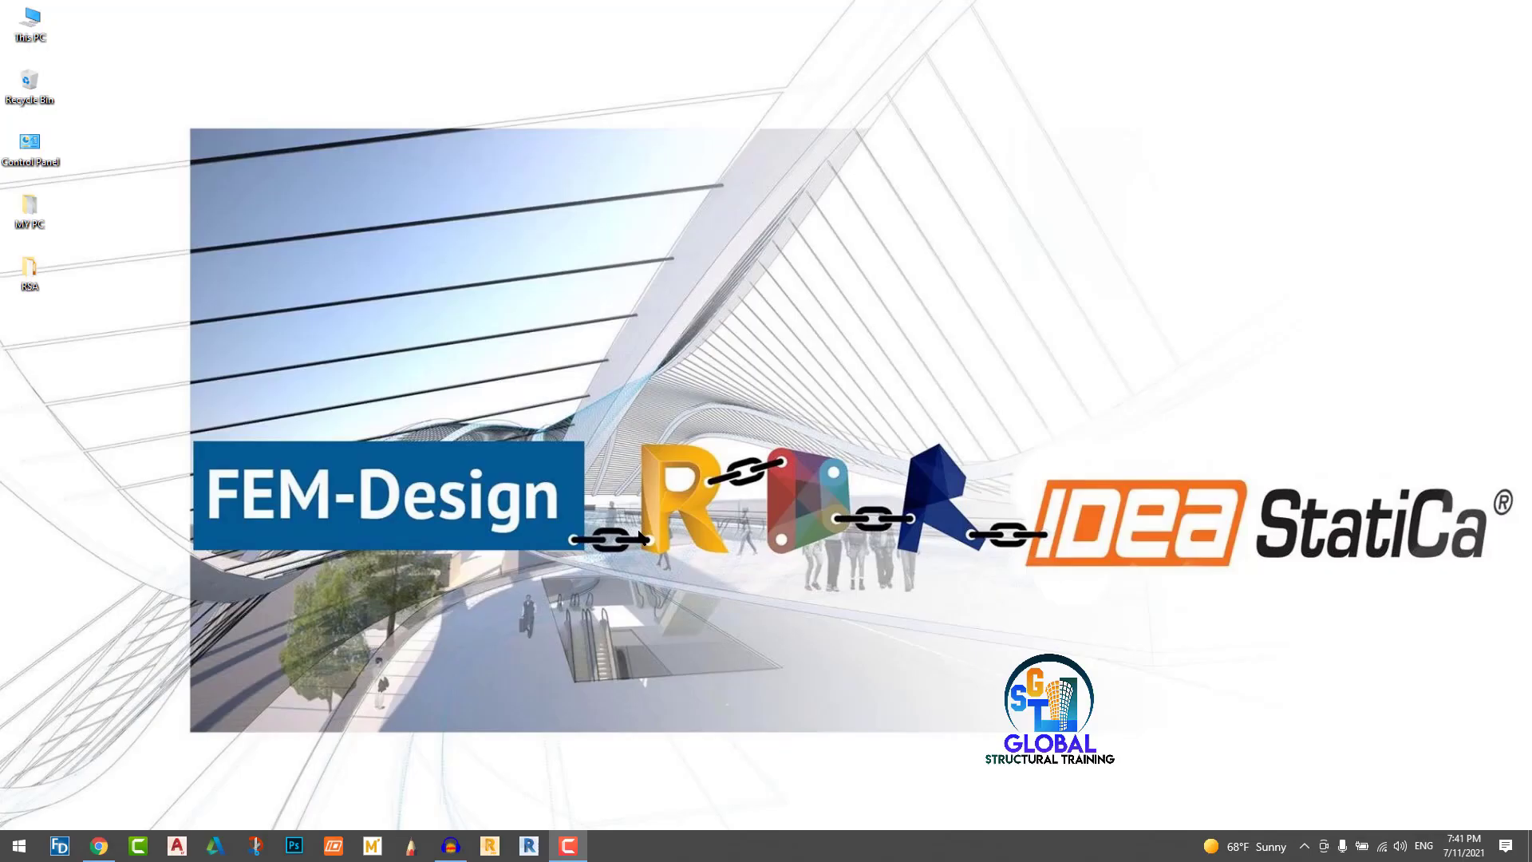
Step: Open Robot Structural Analysis Professional 2022 and create a new project from the building template
{"action": "left_click", "coordinate": [489, 848]}
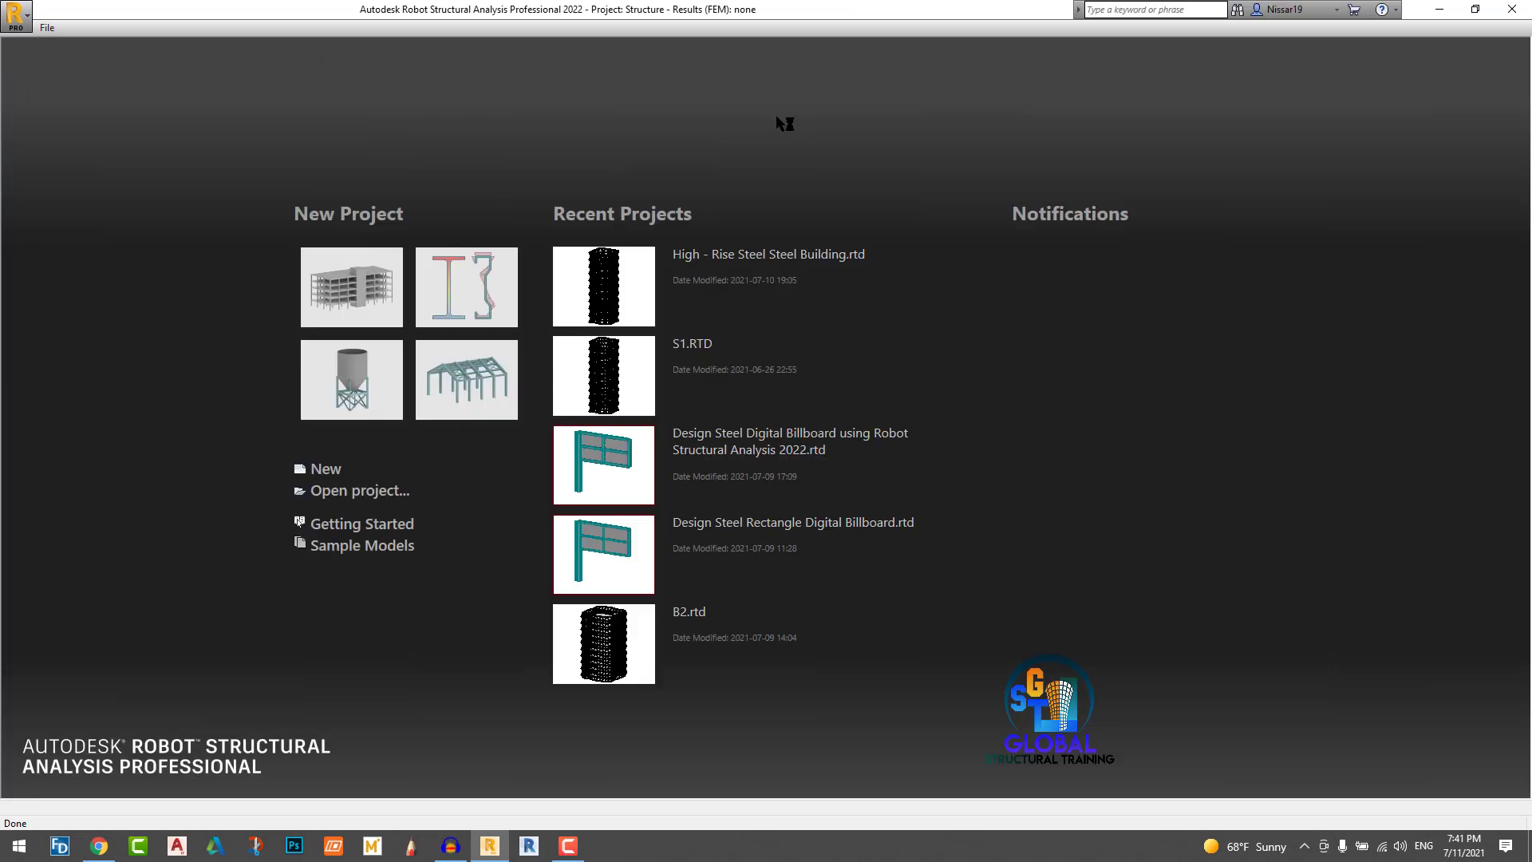
{"action": "left_click", "coordinate": [354, 294]}
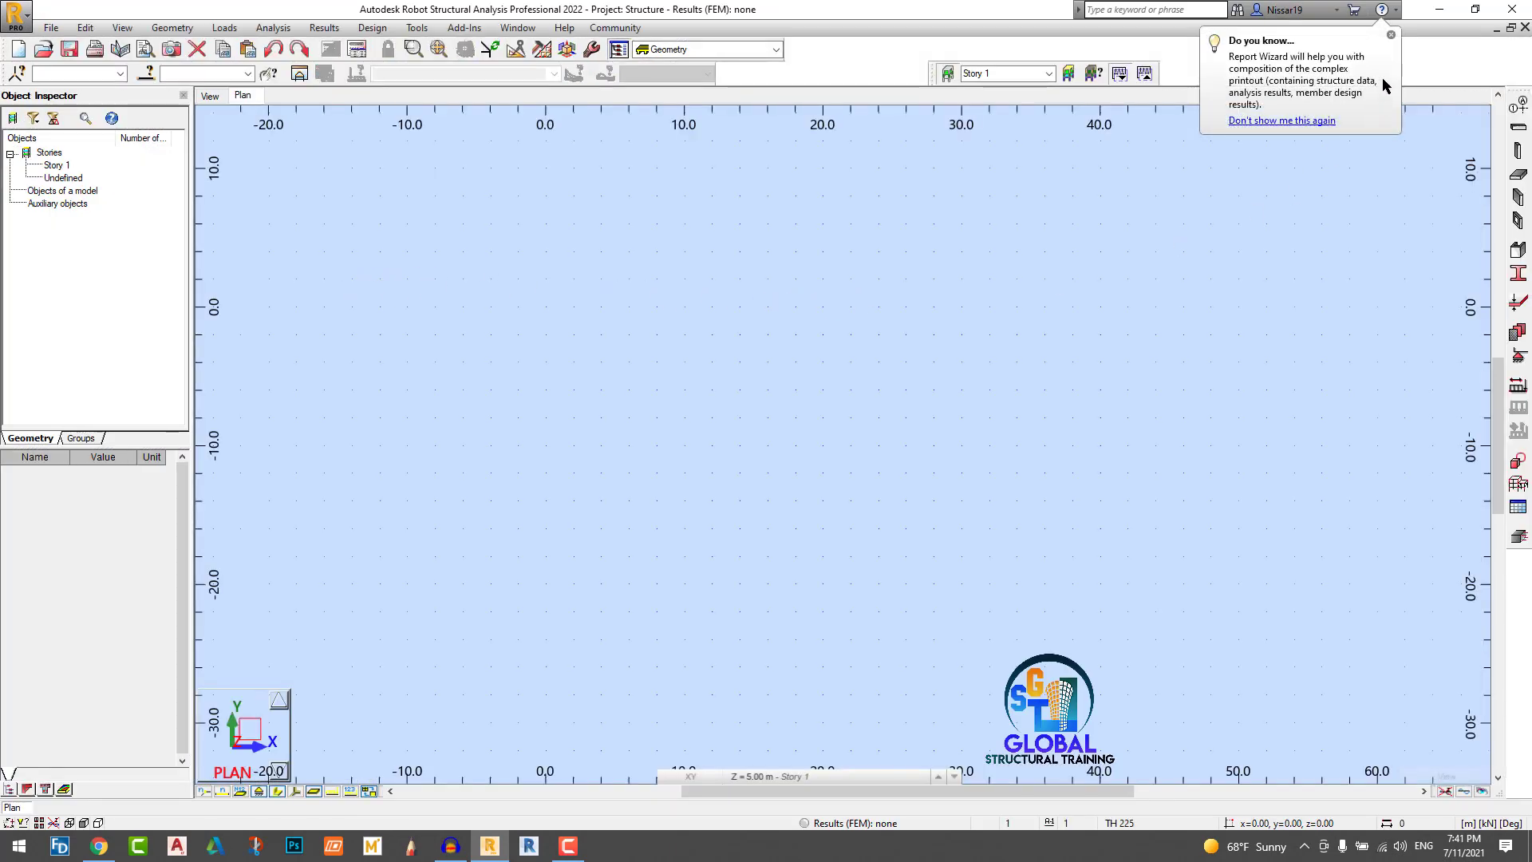
{"action": "left_click", "coordinate": [1391, 37]}
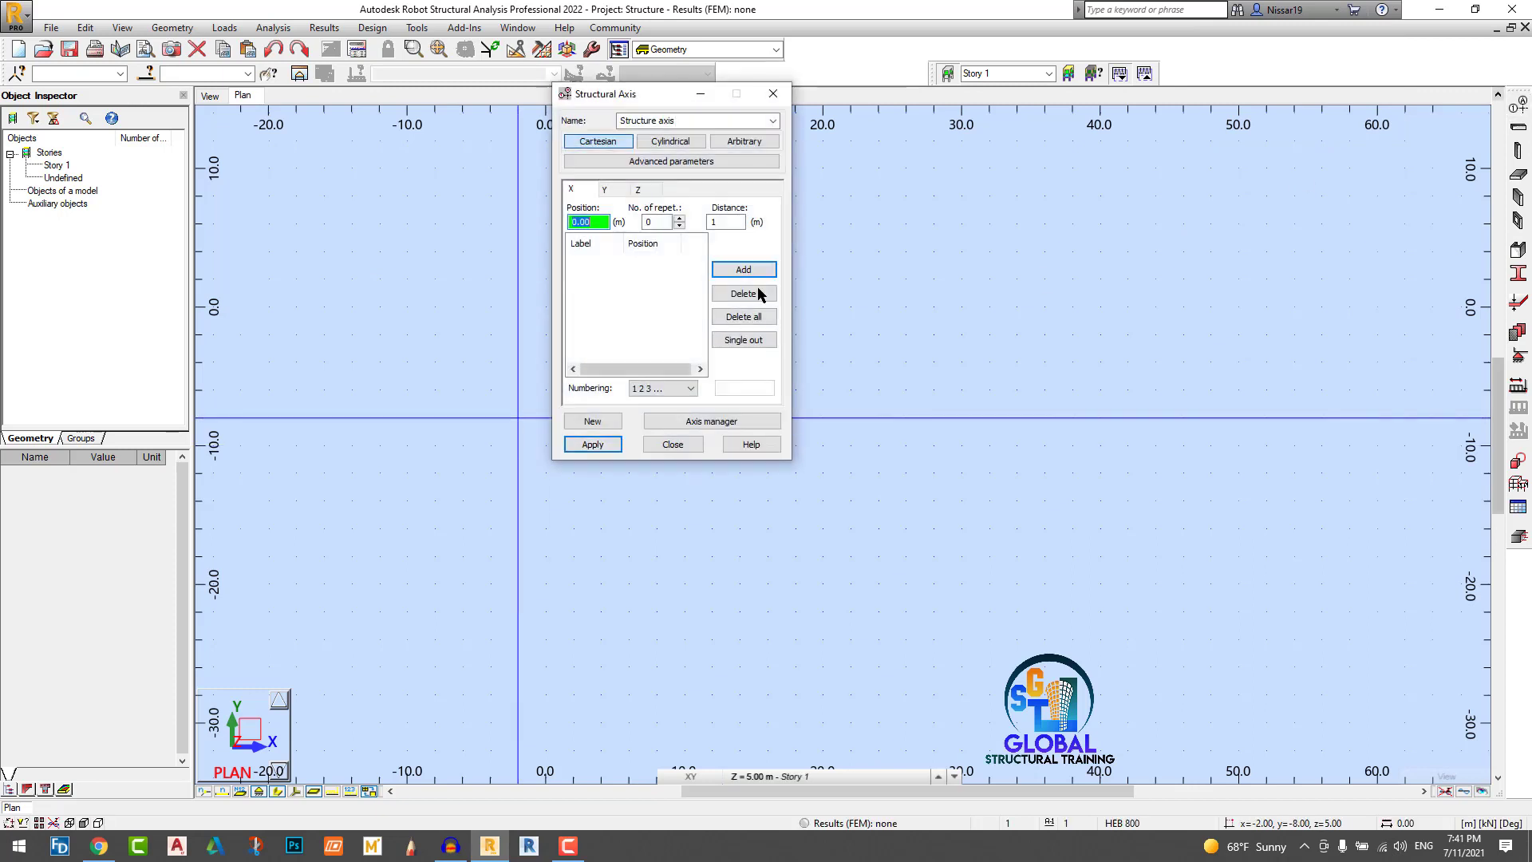
Step: Define numbered X structural axes at positions 0, 3, 12 and 15 m
{"action": "left_click", "coordinate": [744, 270]}
{"action": "type", "text": "3"}
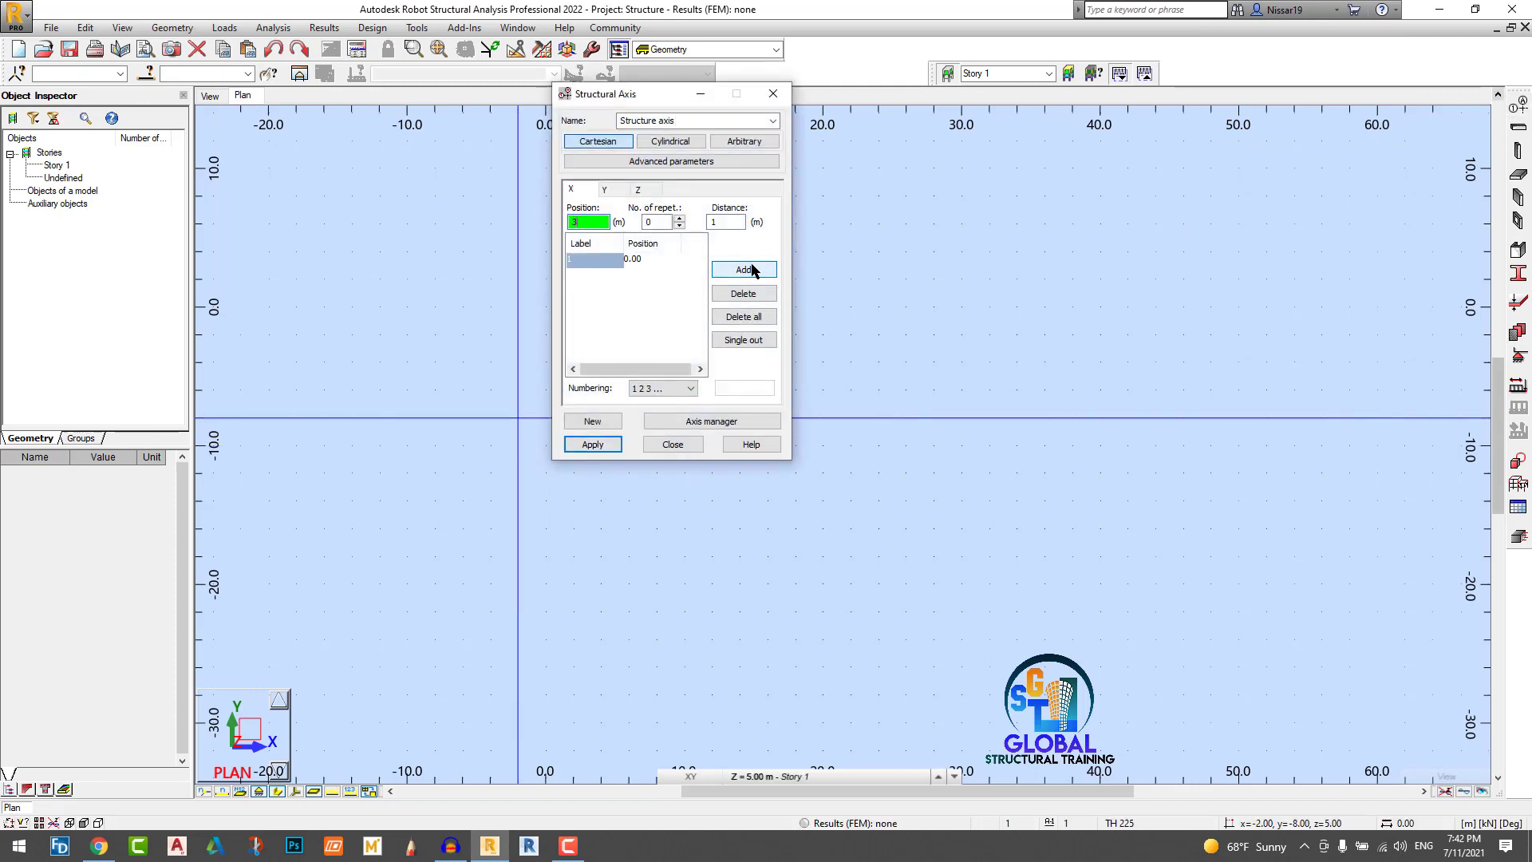
{"action": "left_click", "coordinate": [745, 269]}
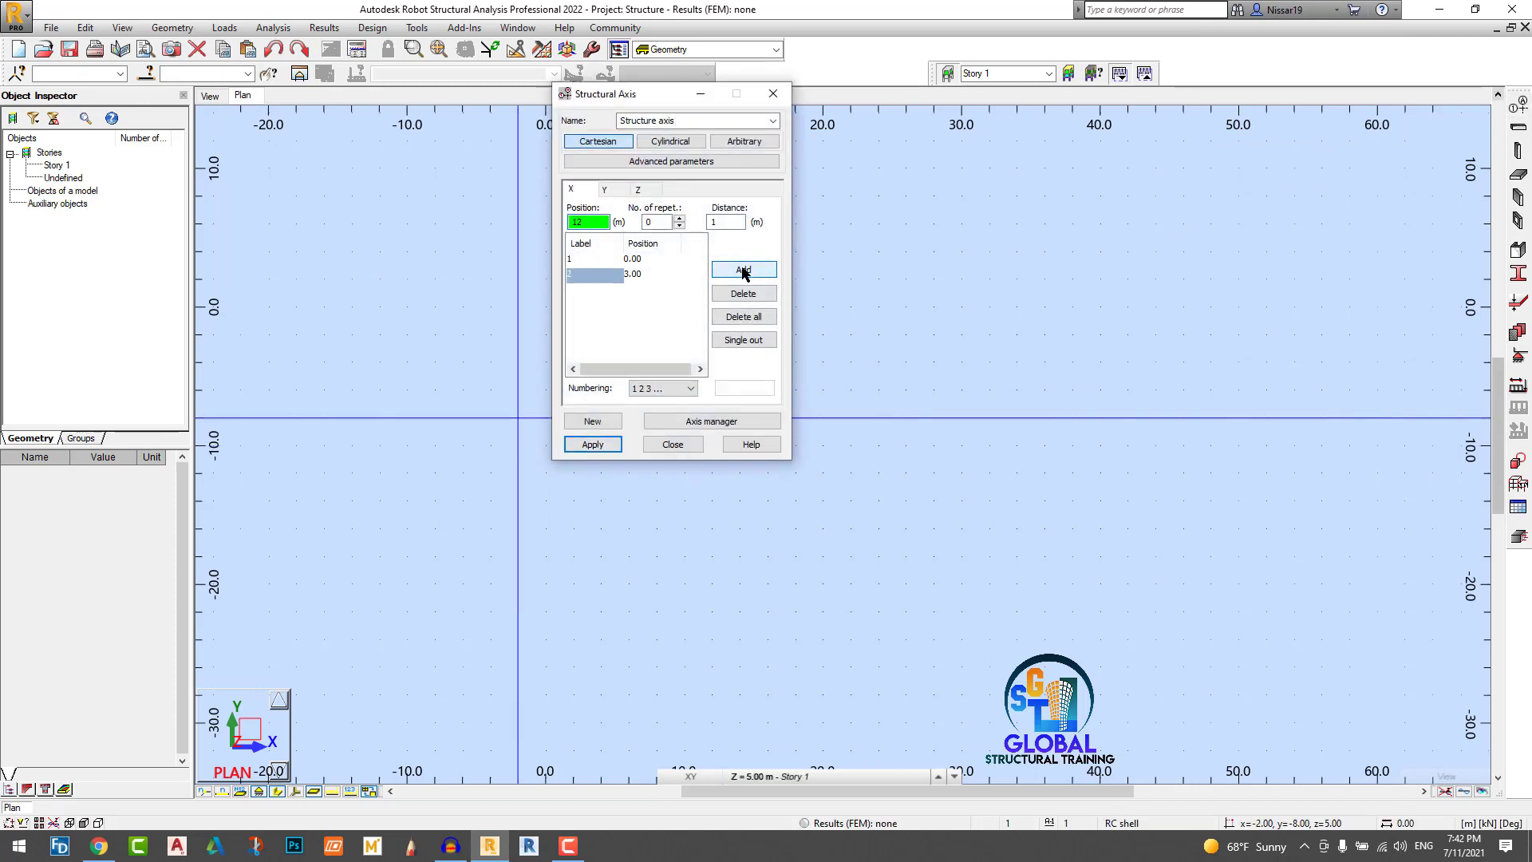
{"action": "left_click", "coordinate": [742, 270]}
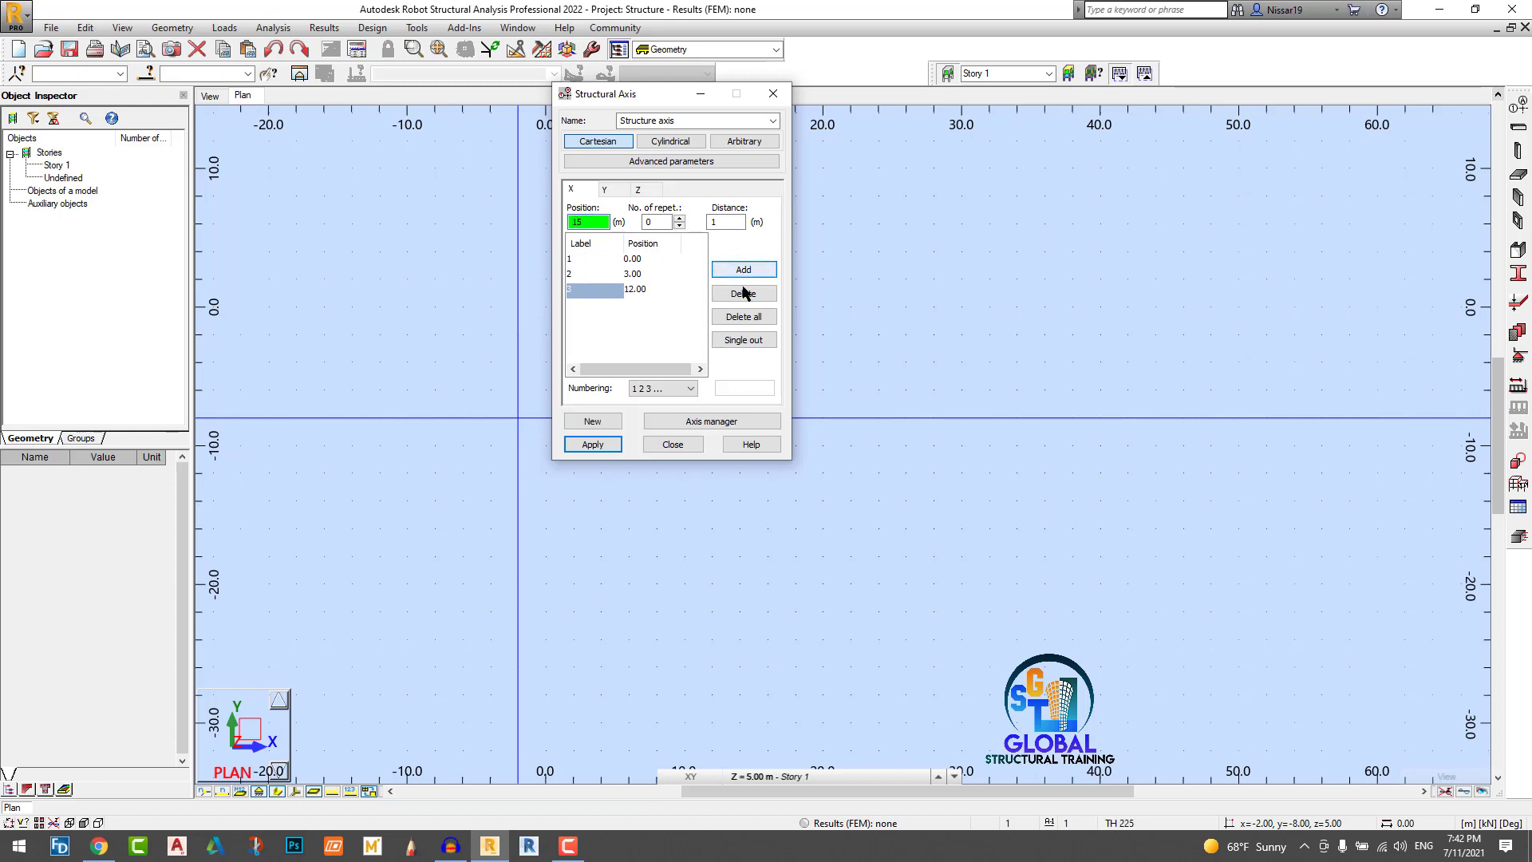
{"action": "left_click", "coordinate": [743, 272]}
Step: Define Y structural axes at 0, 3 and 6 m with A B C numbering, and apply the grid
{"action": "left_click", "coordinate": [620, 193]}
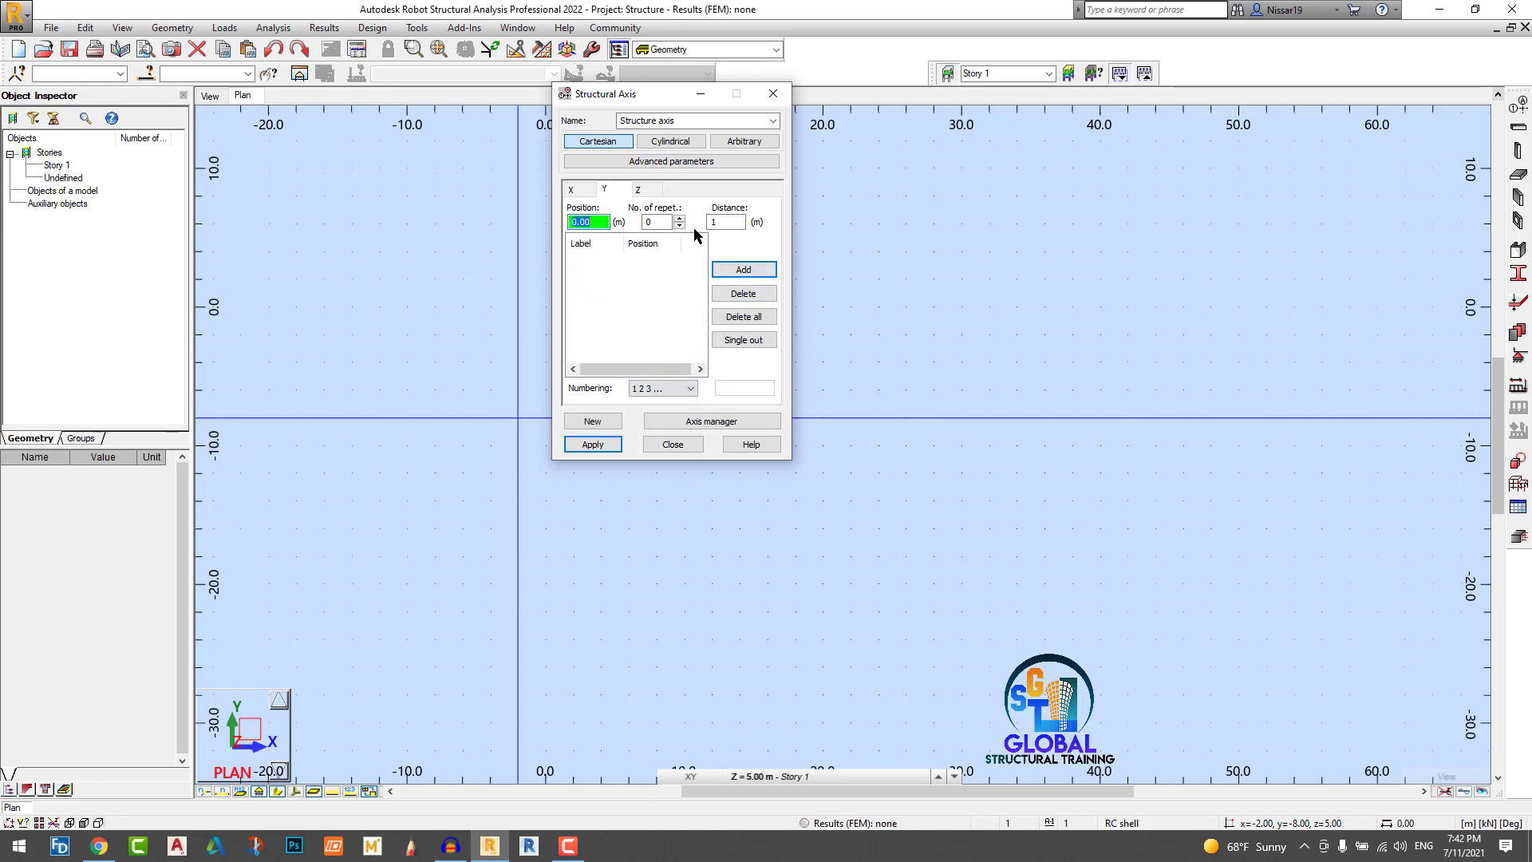
{"action": "left_click", "coordinate": [736, 271]}
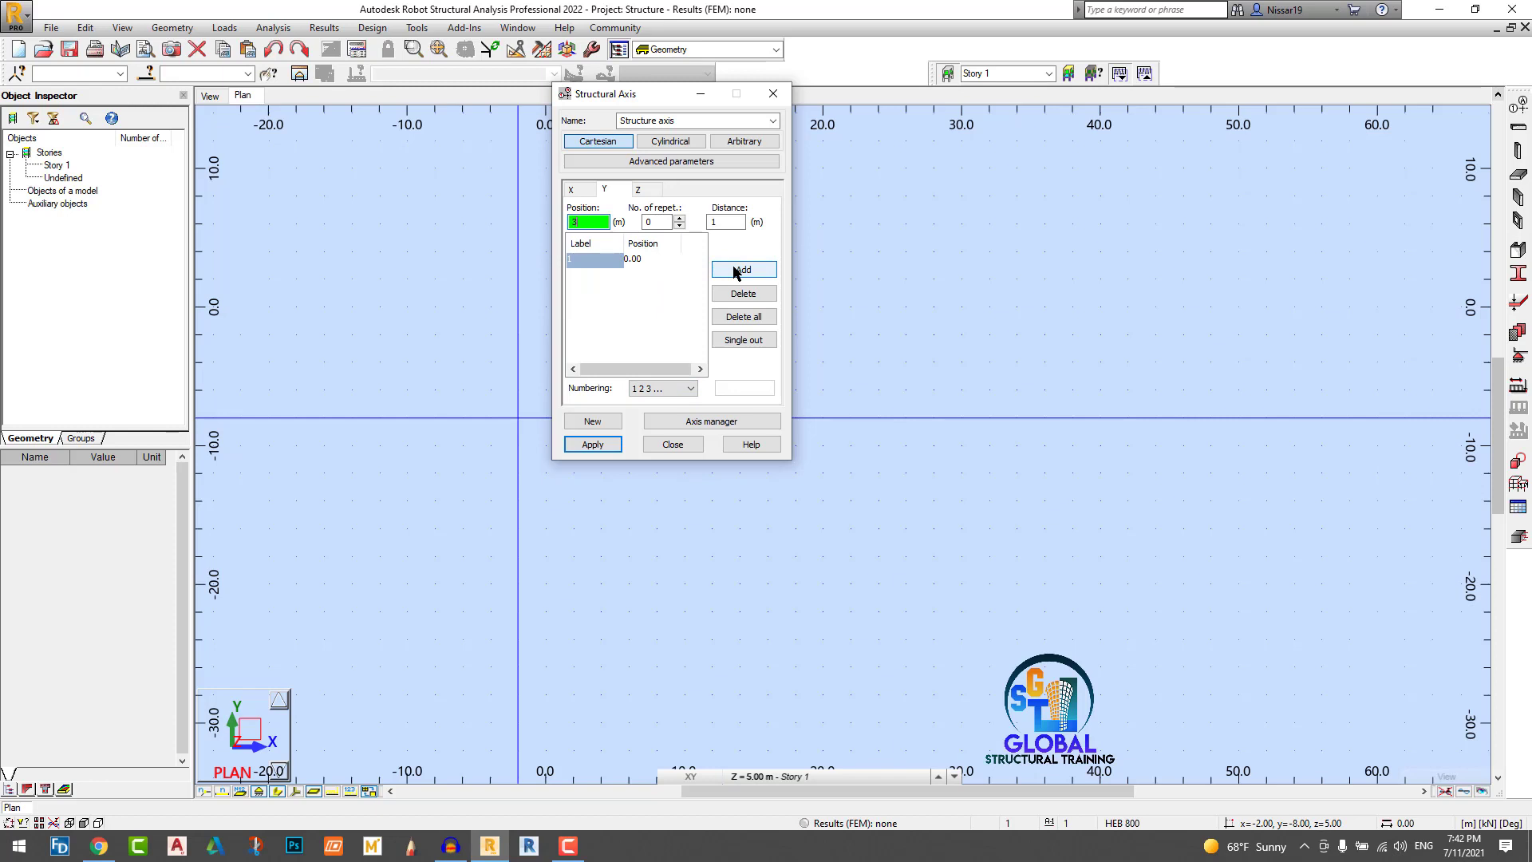
{"action": "left_click", "coordinate": [736, 272]}
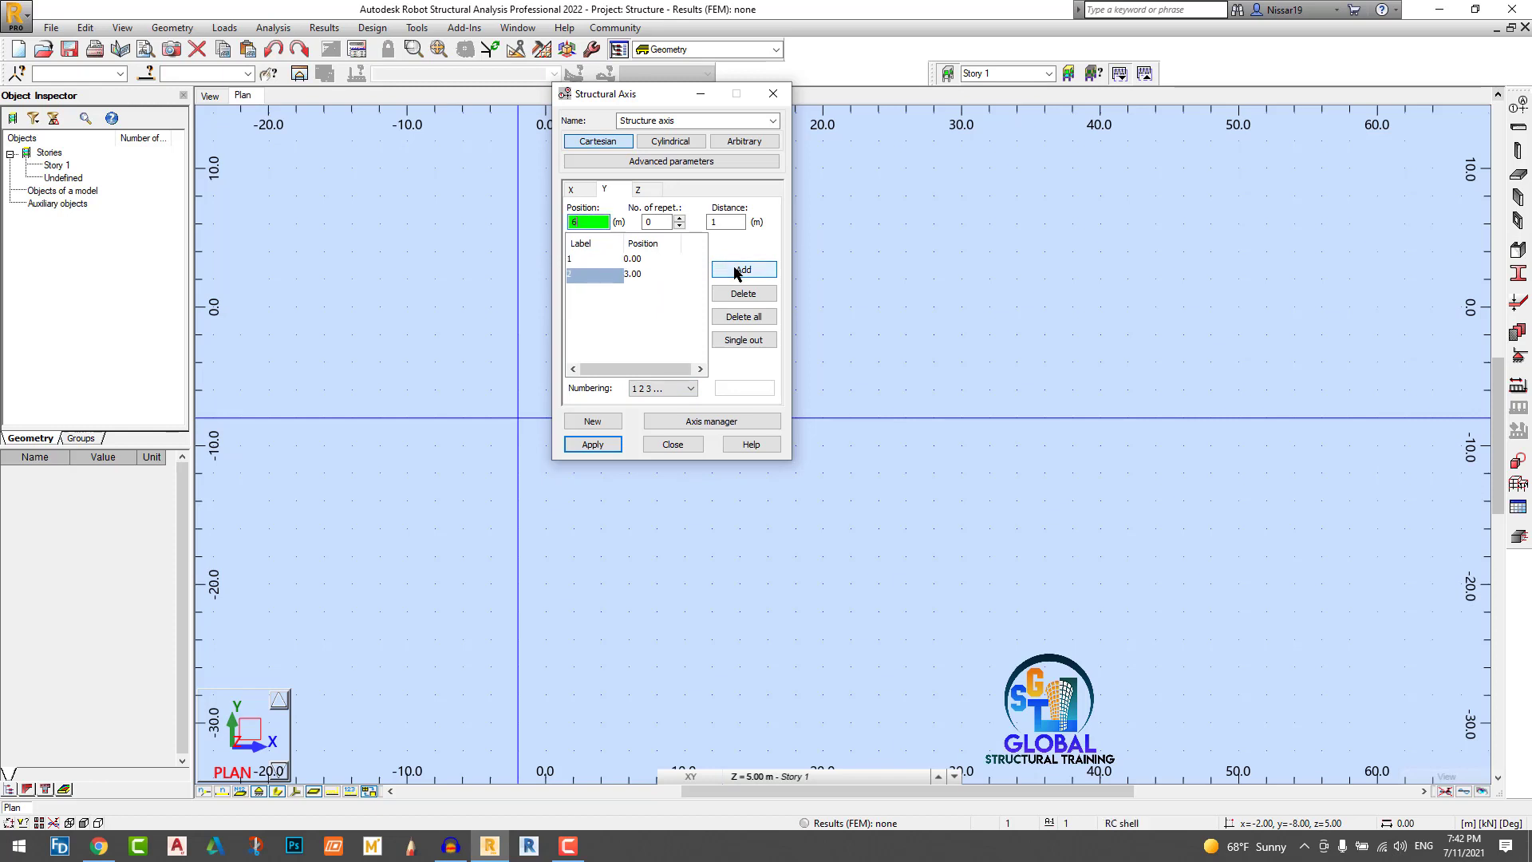
{"action": "left_click", "coordinate": [743, 272]}
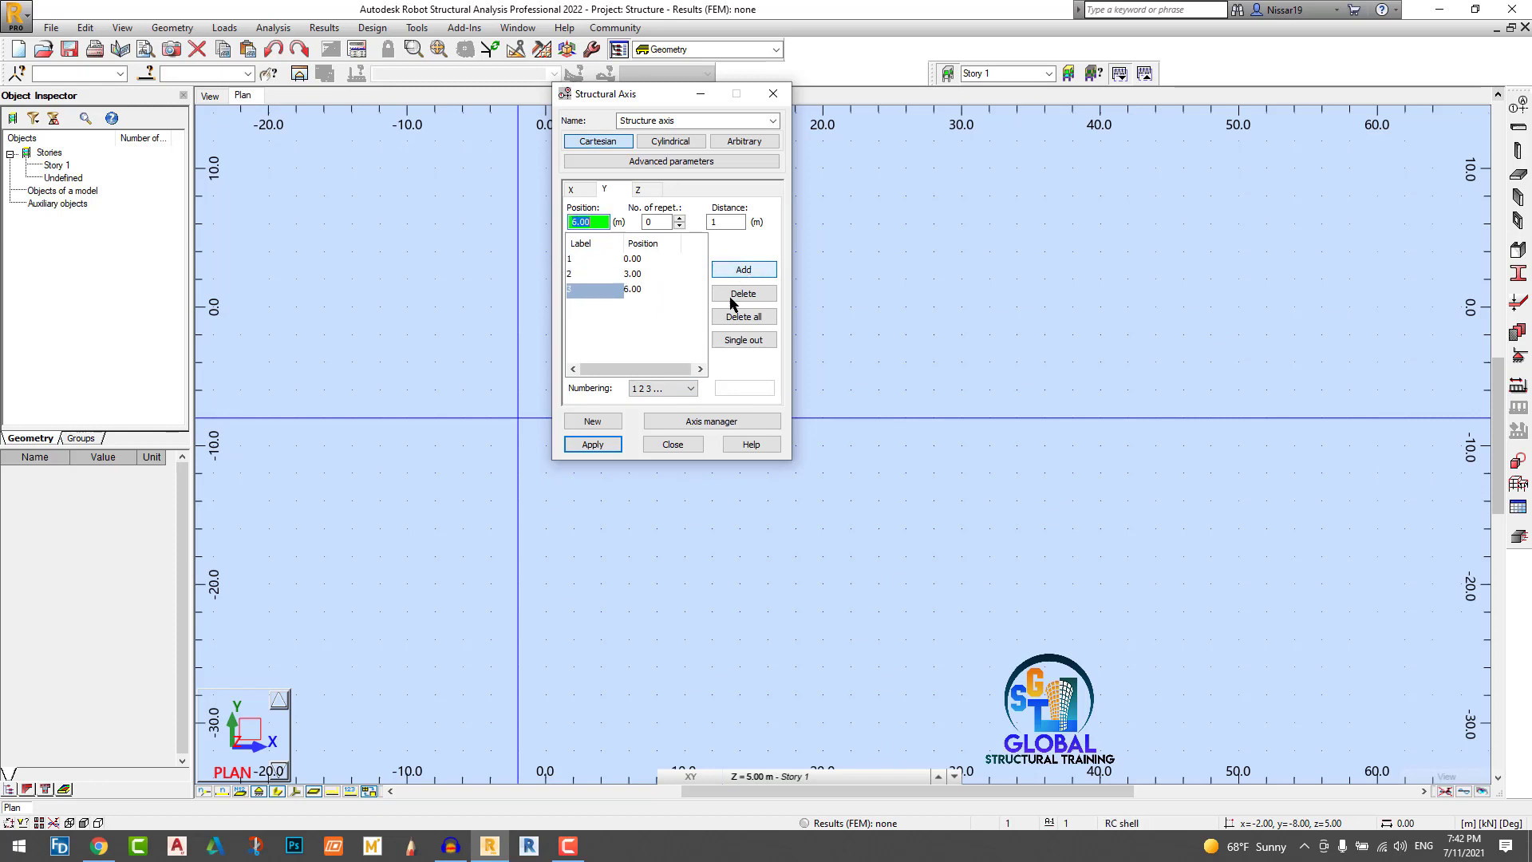
{"action": "left_click", "coordinate": [645, 389]}
{"action": "left_click", "coordinate": [647, 413]}
{"action": "left_click", "coordinate": [593, 445]}
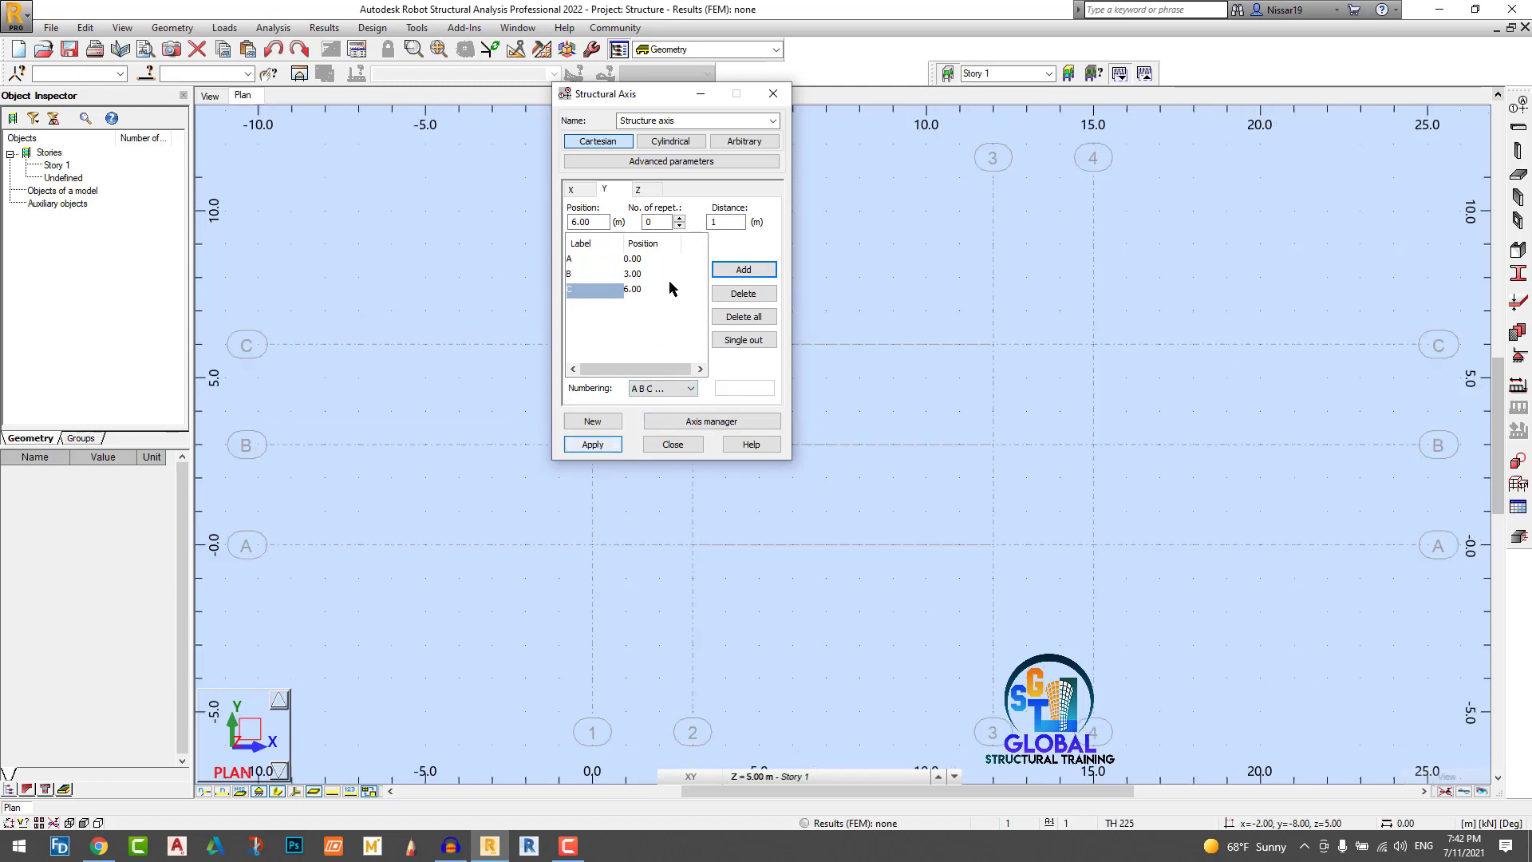
{"action": "left_click", "coordinate": [672, 444]}
Step: Delete the default Story 1 from the building's defined stories
{"action": "scroll", "coordinate": [821, 214], "scroll_direction": "down", "scroll_amount": 1}
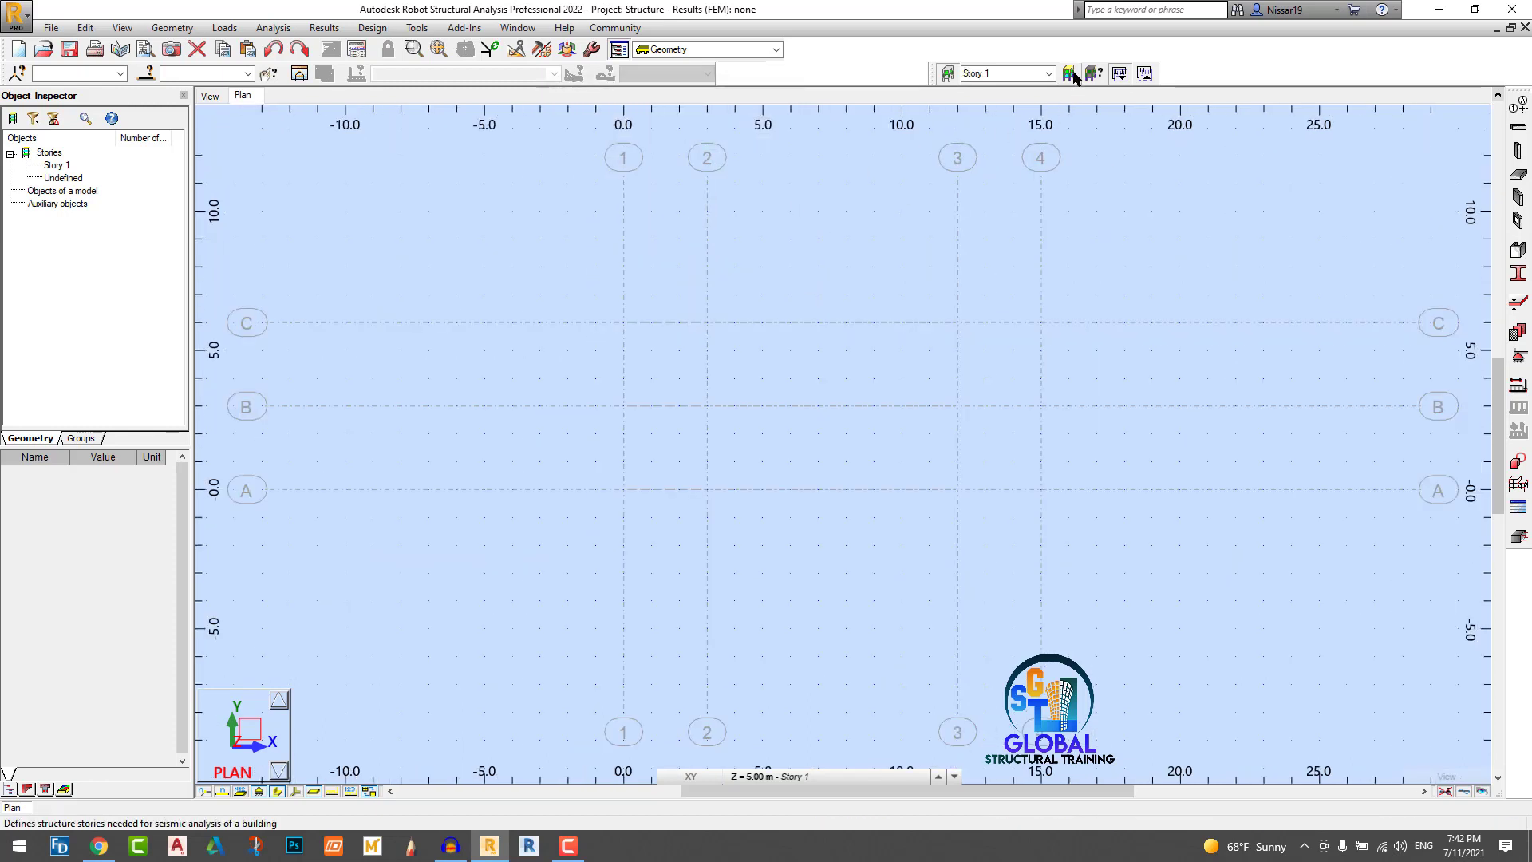
{"action": "left_click", "coordinate": [1068, 73]}
{"action": "left_click", "coordinate": [582, 312]}
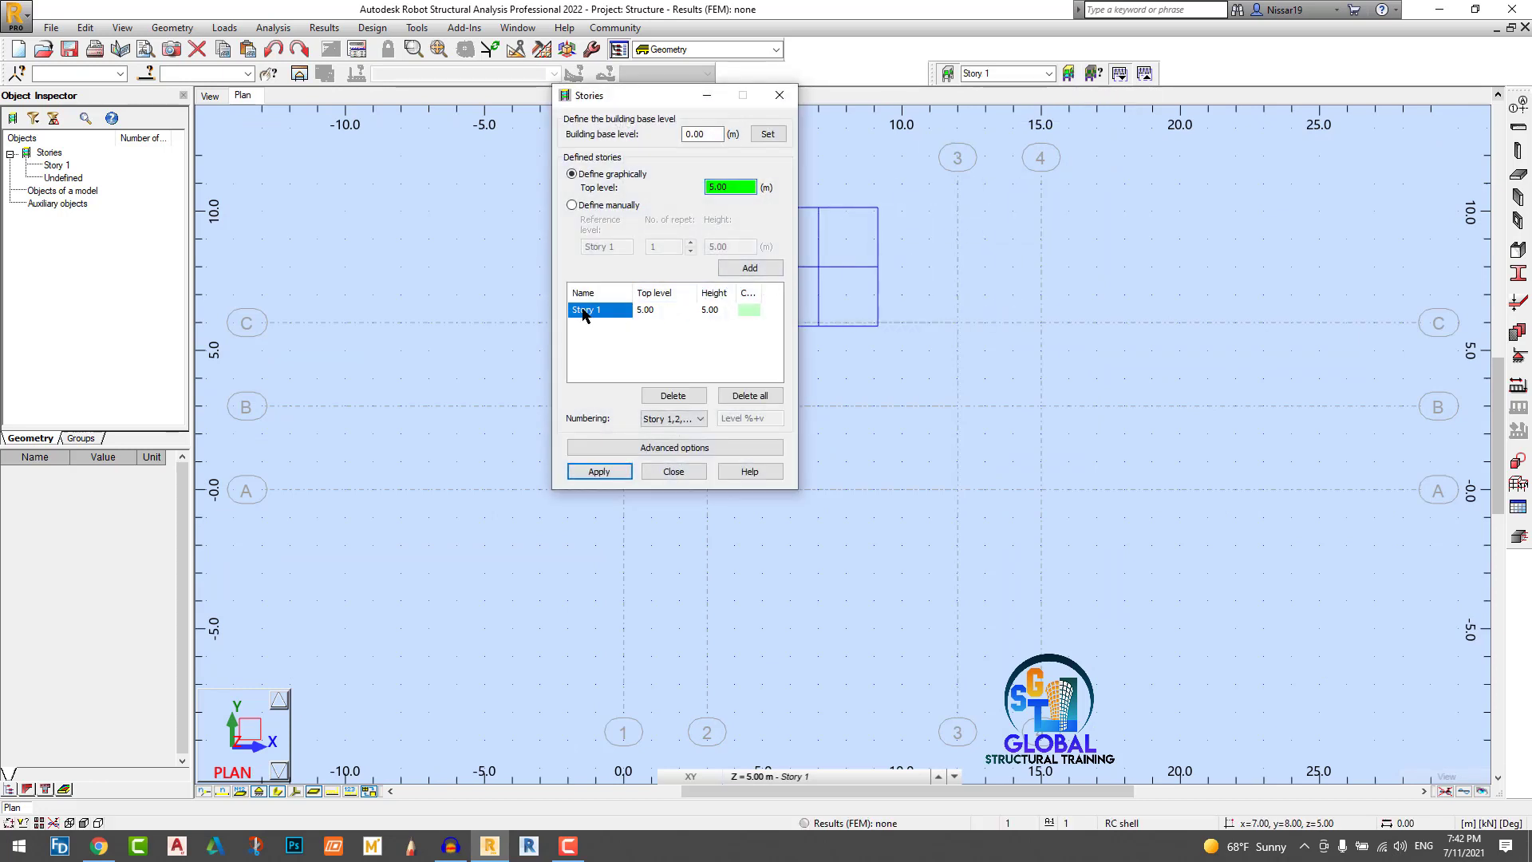
{"action": "left_click", "coordinate": [672, 395]}
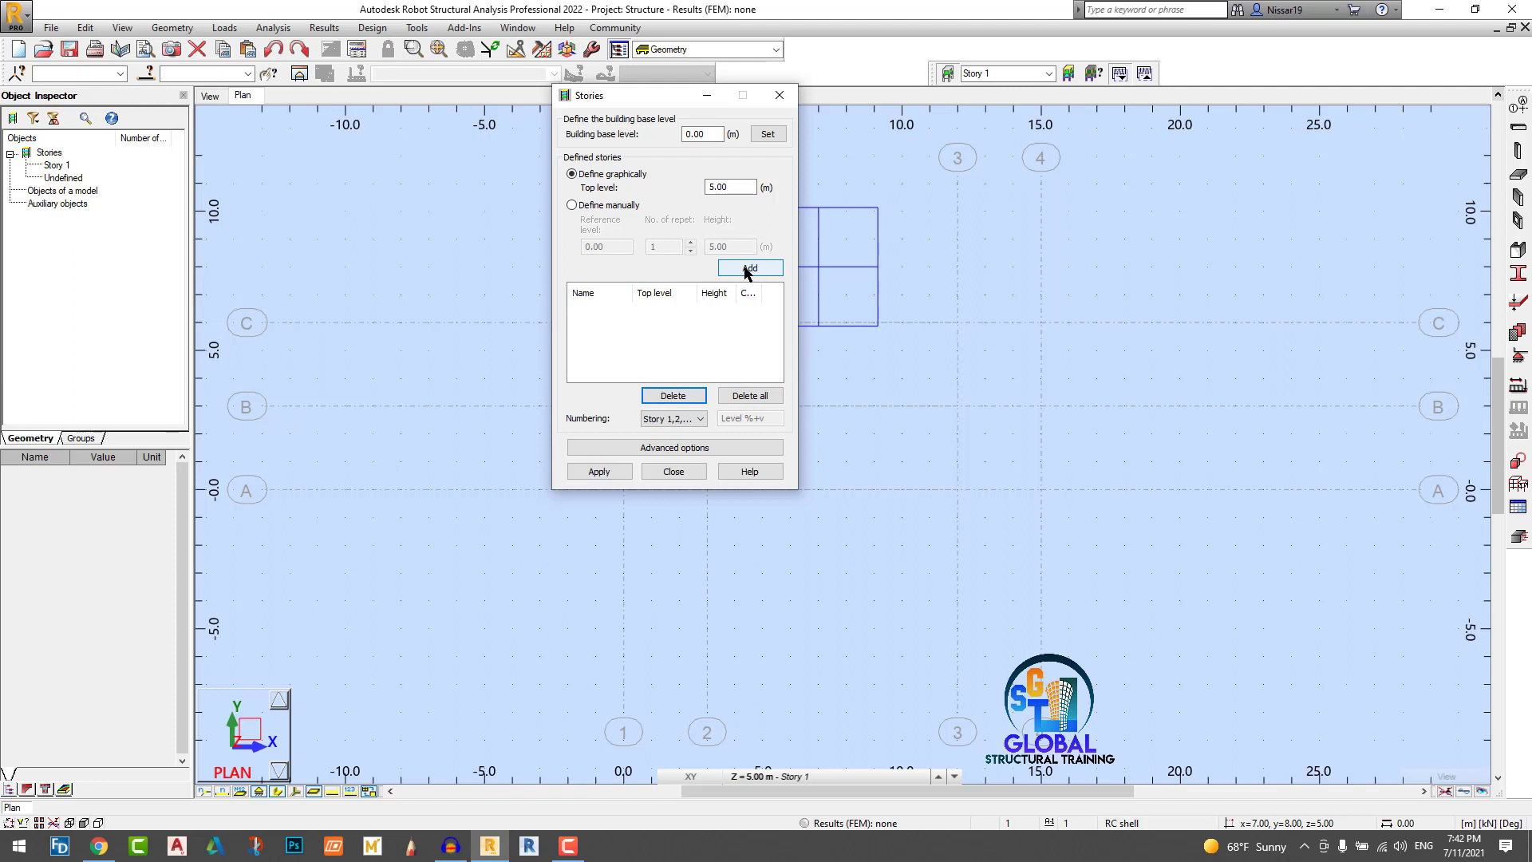
Step: Manually define two stories, the first 5 m high and the second 1 m high, and apply them
{"action": "left_click", "coordinate": [600, 206]}
{"action": "left_click_drag", "start_coordinate": [754, 246], "coordinate": [697, 252]}
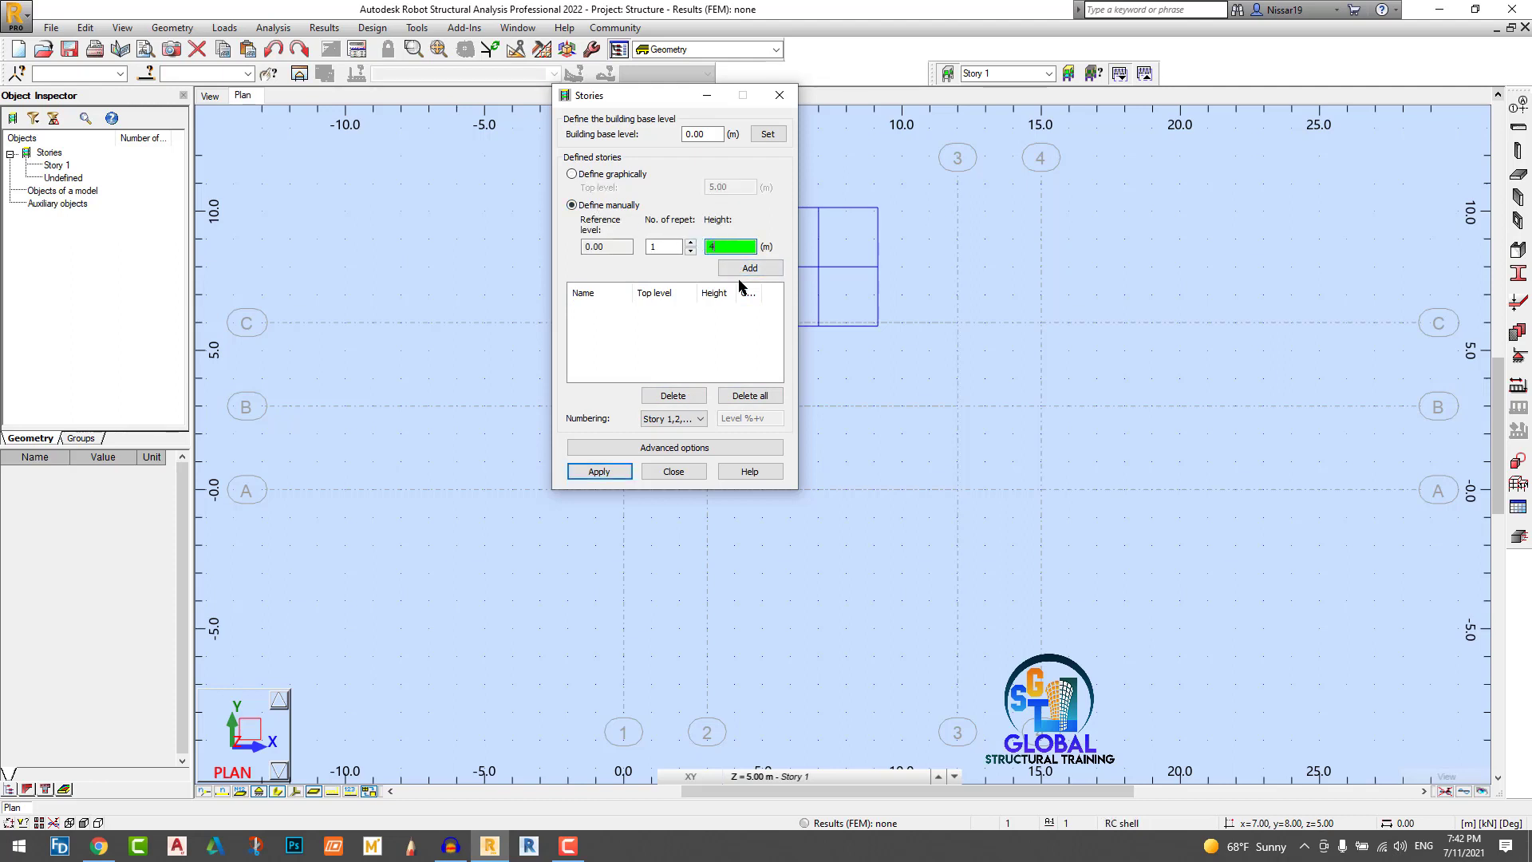
{"action": "left_click_drag", "start_coordinate": [728, 247], "coordinate": [693, 250]}
{"action": "left_click", "coordinate": [741, 269]}
{"action": "type", "text": "1"}
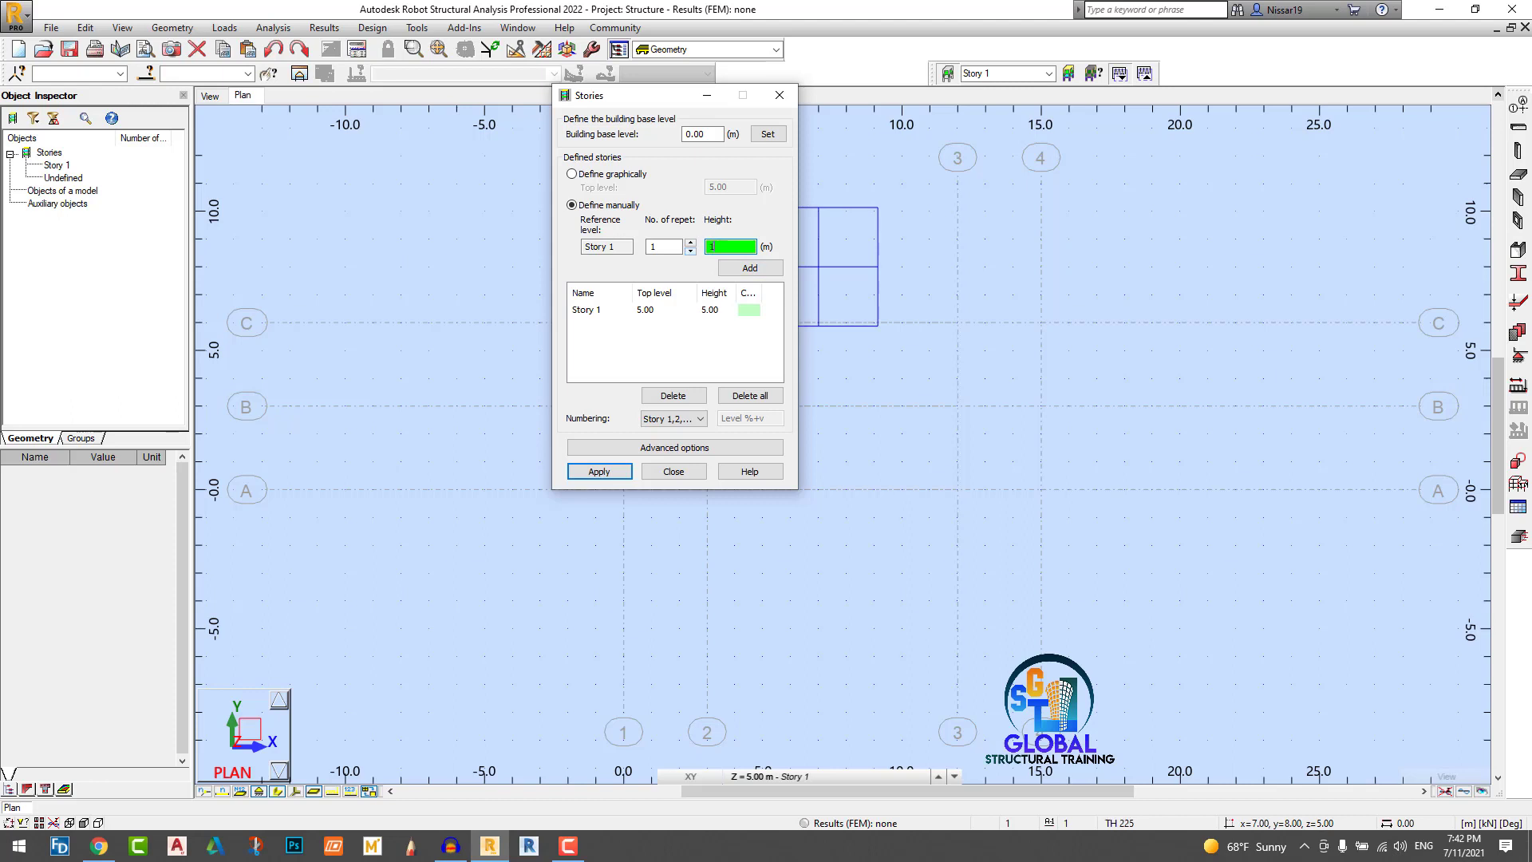
{"action": "left_click", "coordinate": [747, 268]}
{"action": "left_click", "coordinate": [600, 471]}
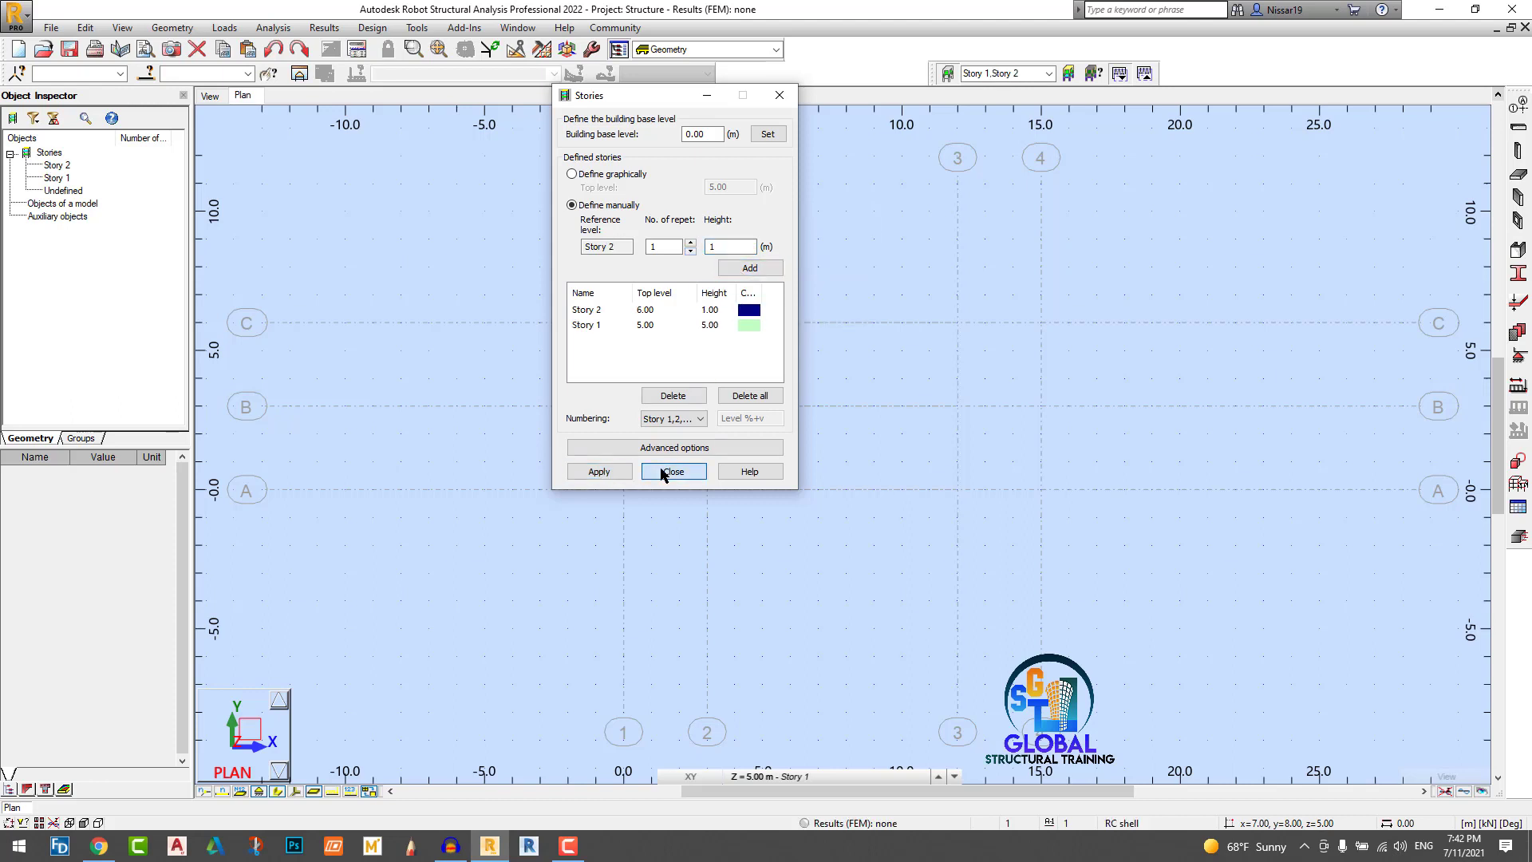
{"action": "left_click", "coordinate": [673, 472]}
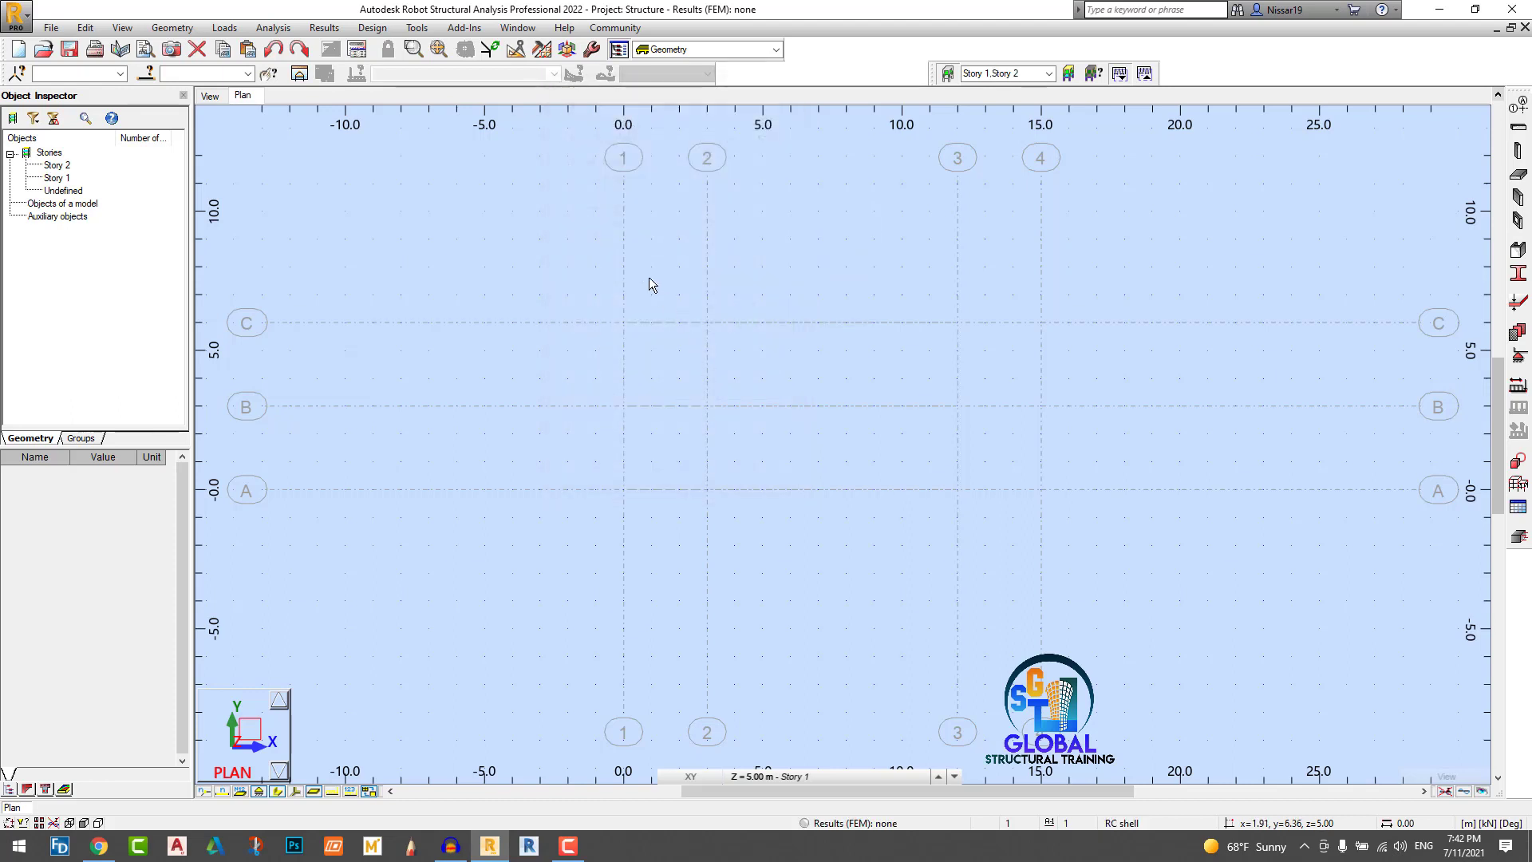
Step: Use the defined stories as the Z levels of the structural axes and apply the grid
{"action": "left_click", "coordinate": [1517, 104]}
{"action": "left_click", "coordinate": [639, 189]}
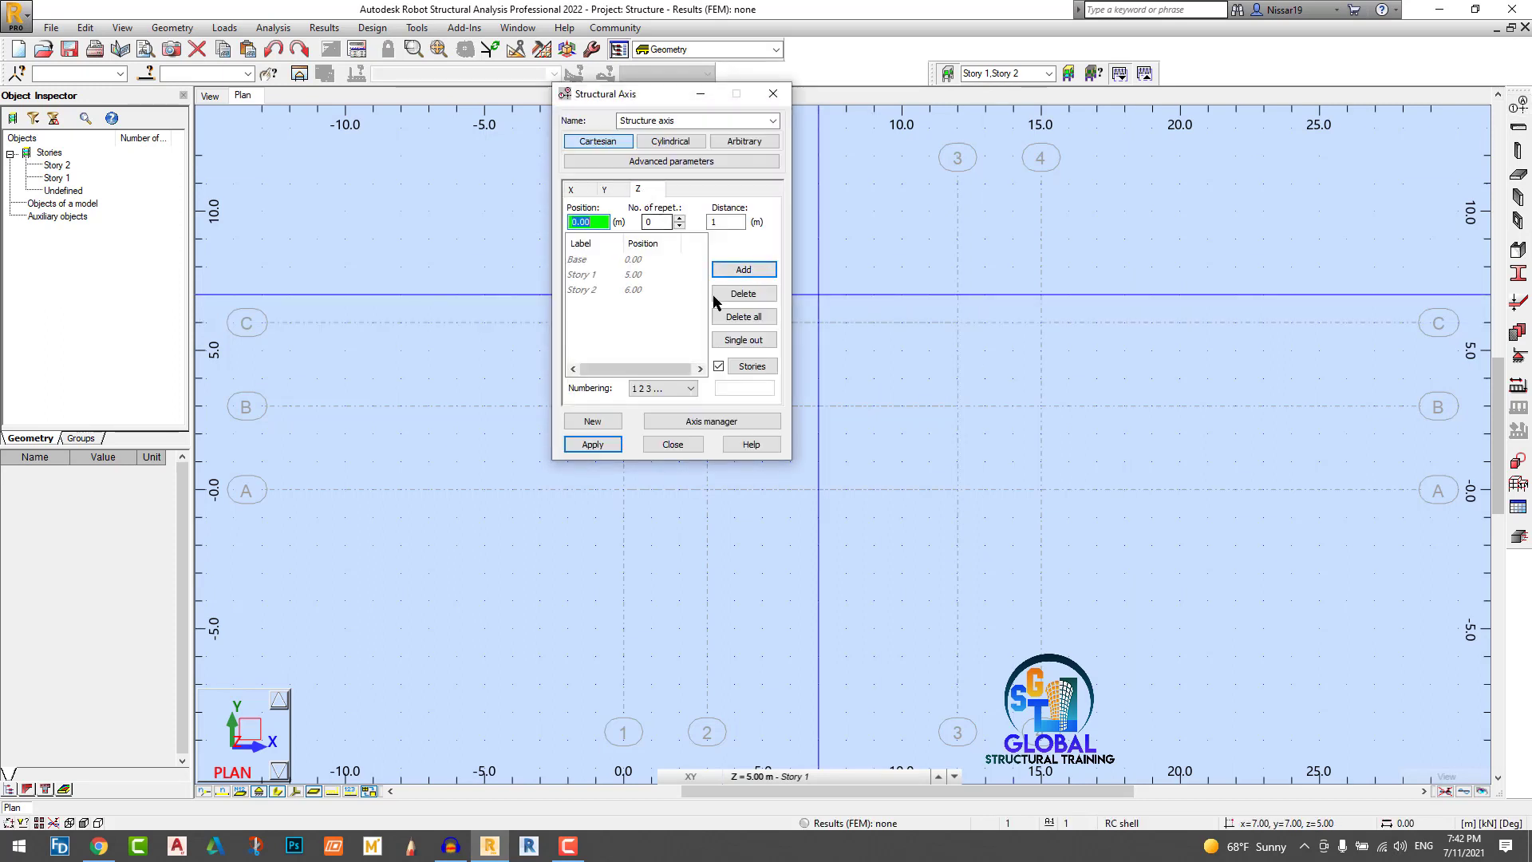
{"action": "left_click", "coordinate": [718, 367]}
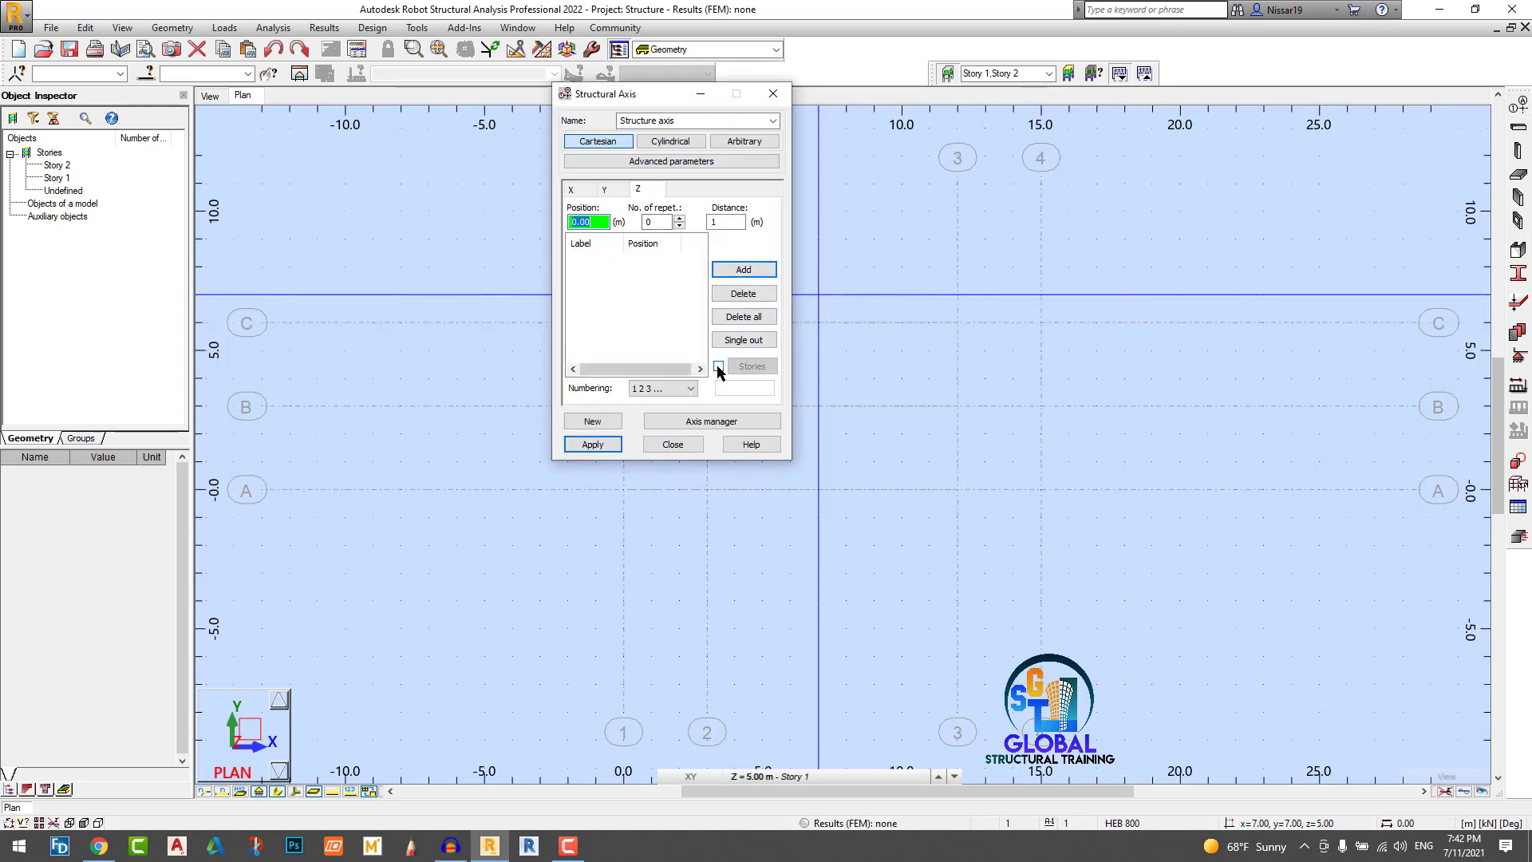
{"action": "left_click", "coordinate": [718, 367]}
{"action": "left_click", "coordinate": [598, 444]}
{"action": "left_click", "coordinate": [673, 444]}
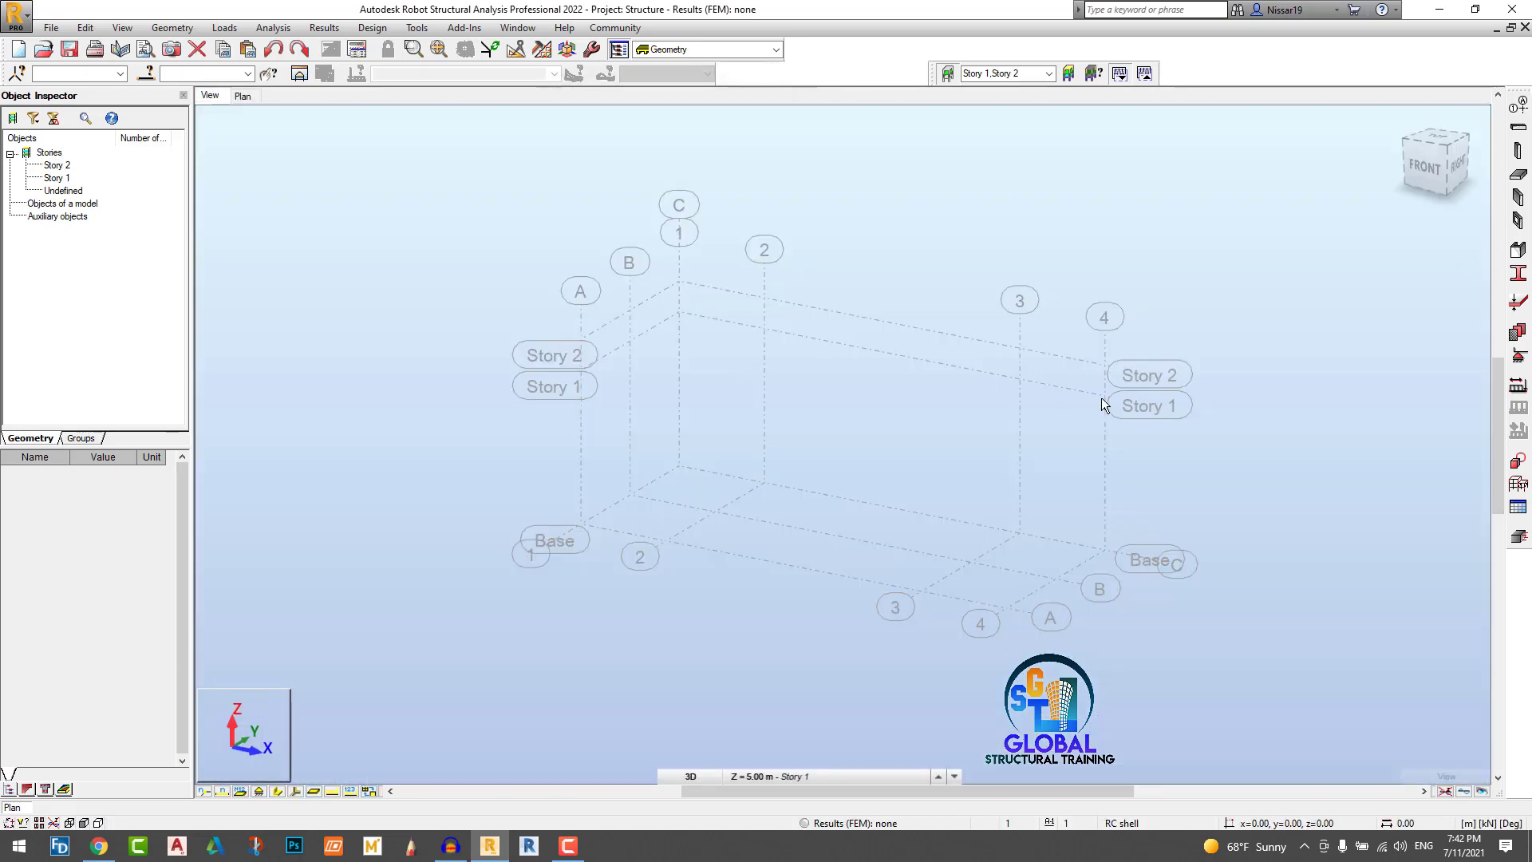
Step: Draw an RHSS 200x200x12.5 column at axes 3 and B from Story 1 (12, 3, 5) down to the base (12, 3, 0)
{"action": "scroll", "coordinate": [1101, 397], "scroll_direction": "up", "scroll_amount": 2}
{"action": "scroll", "coordinate": [969, 359], "scroll_direction": "down", "scroll_amount": 1}
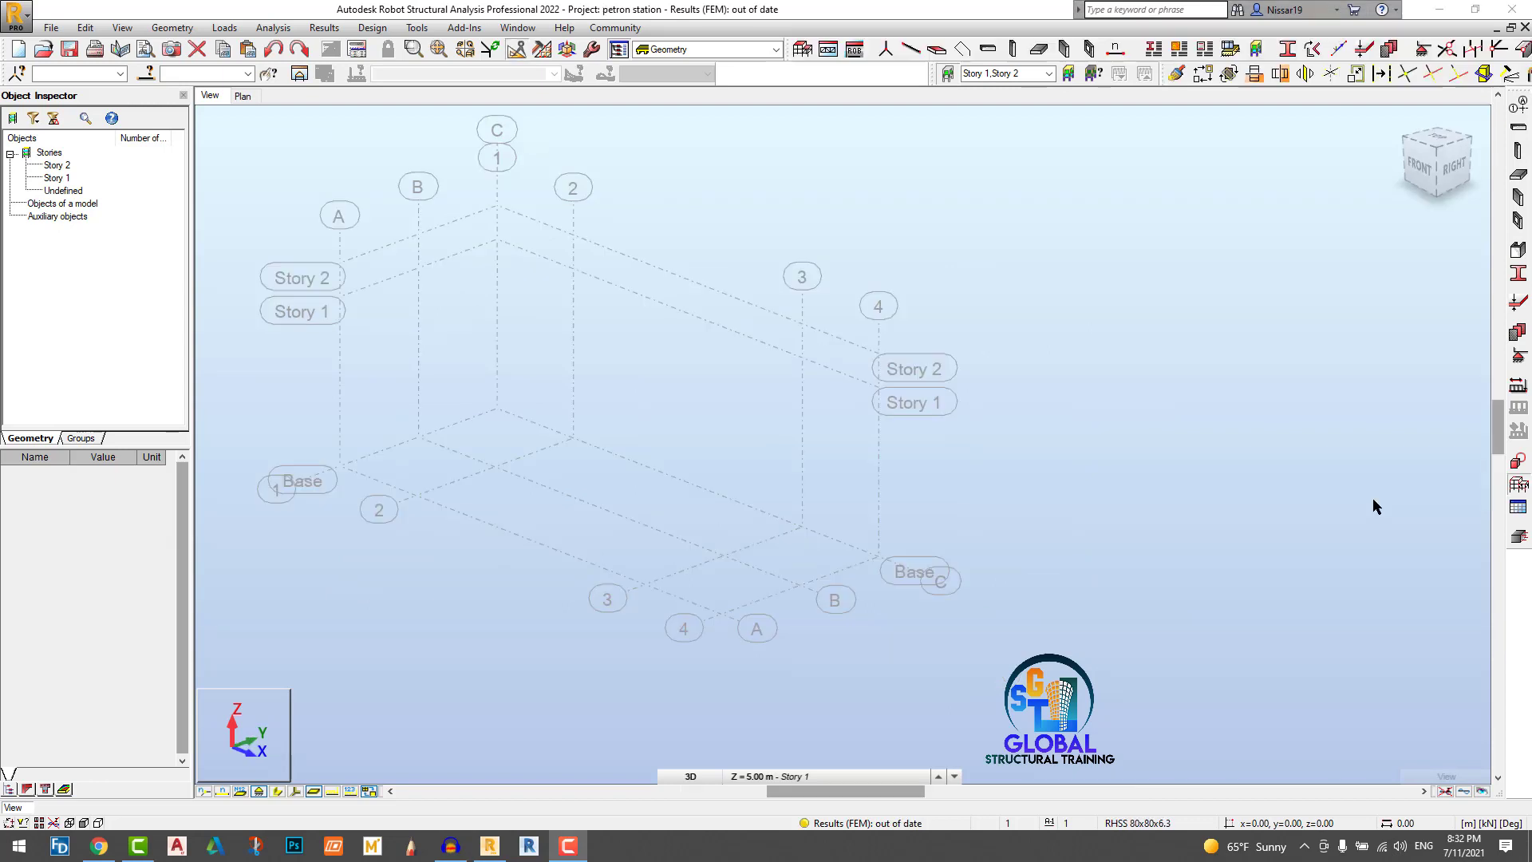
{"action": "left_click", "coordinate": [915, 53]}
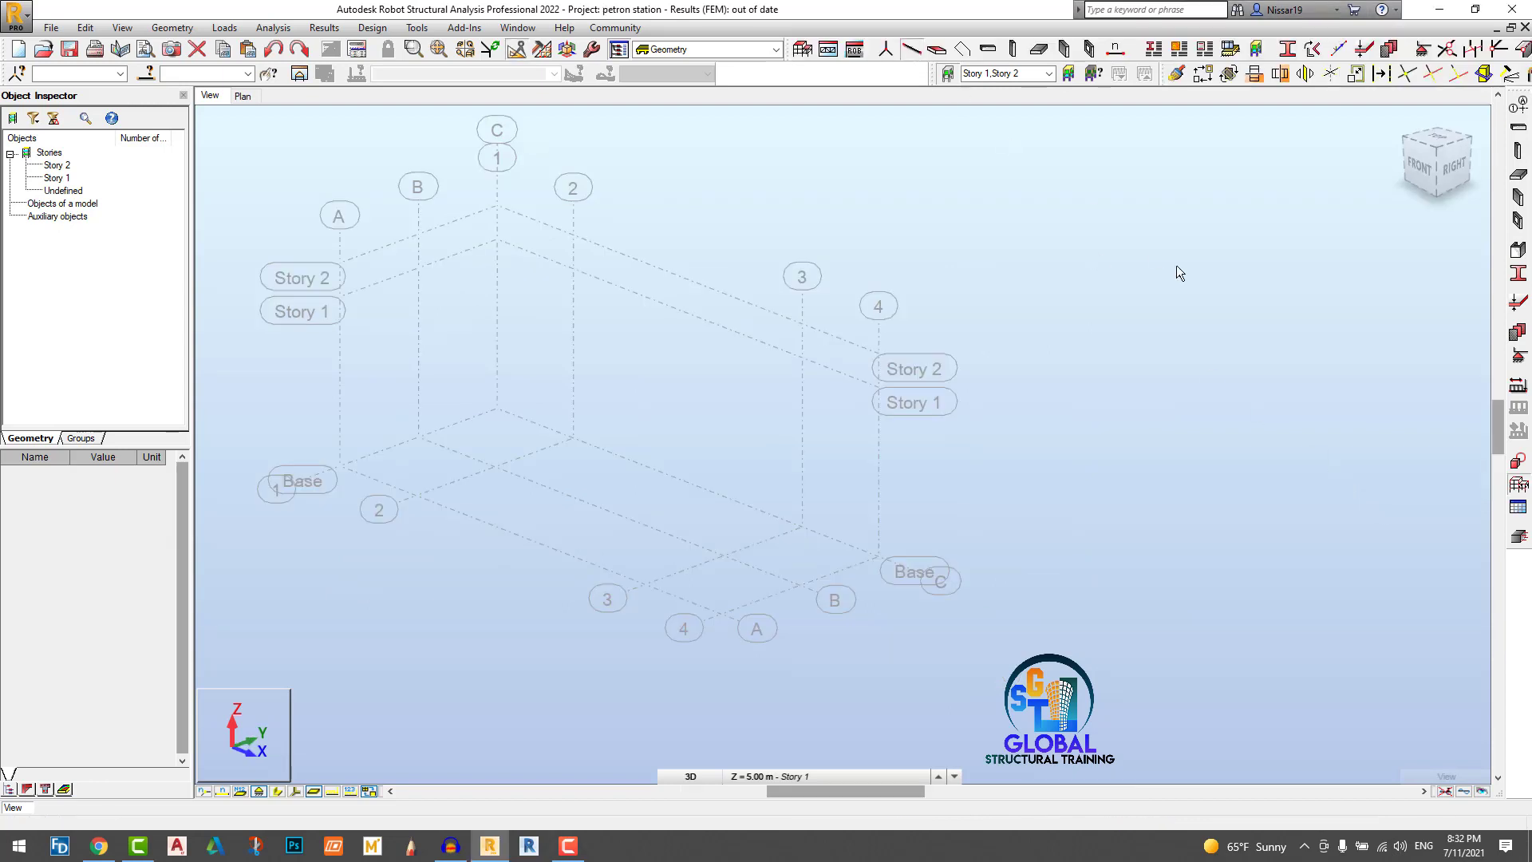
{"action": "left_click", "coordinate": [1378, 370]}
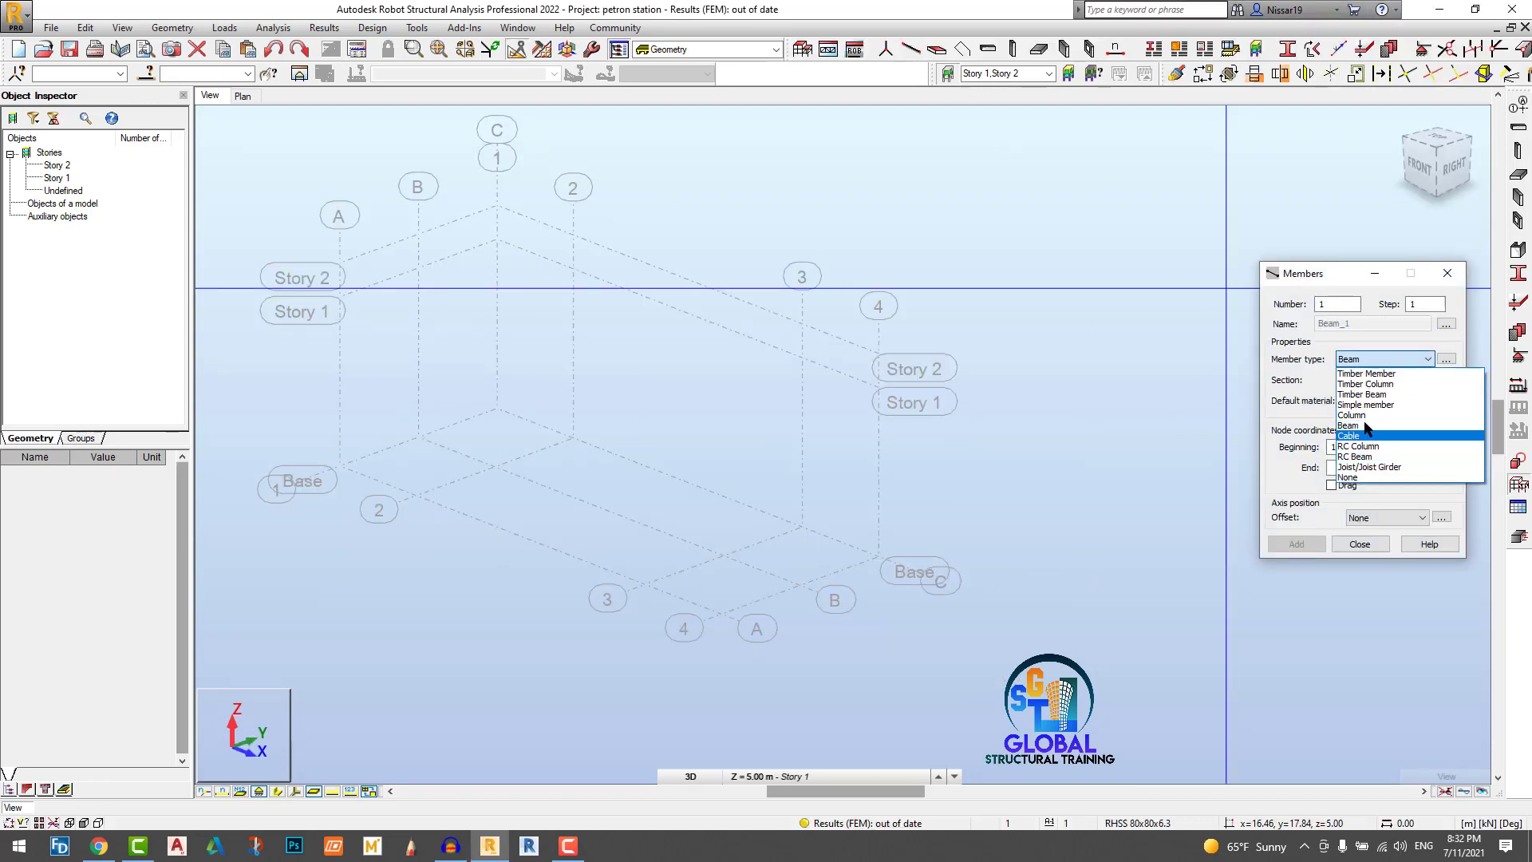
{"action": "left_click", "coordinate": [1384, 415]}
{"action": "left_click", "coordinate": [1426, 380]}
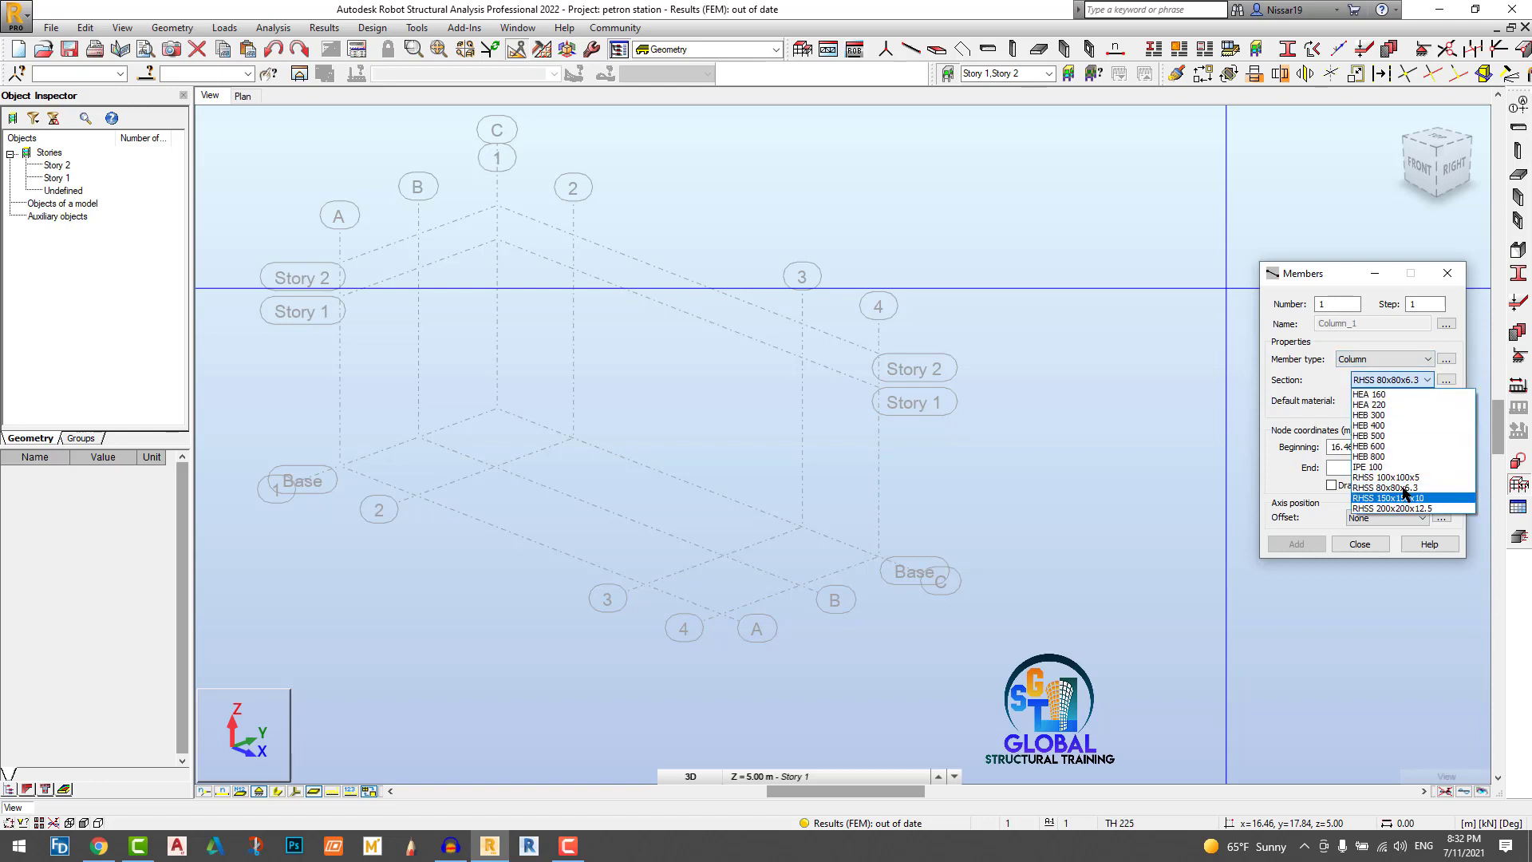
{"action": "left_click", "coordinate": [1420, 509]}
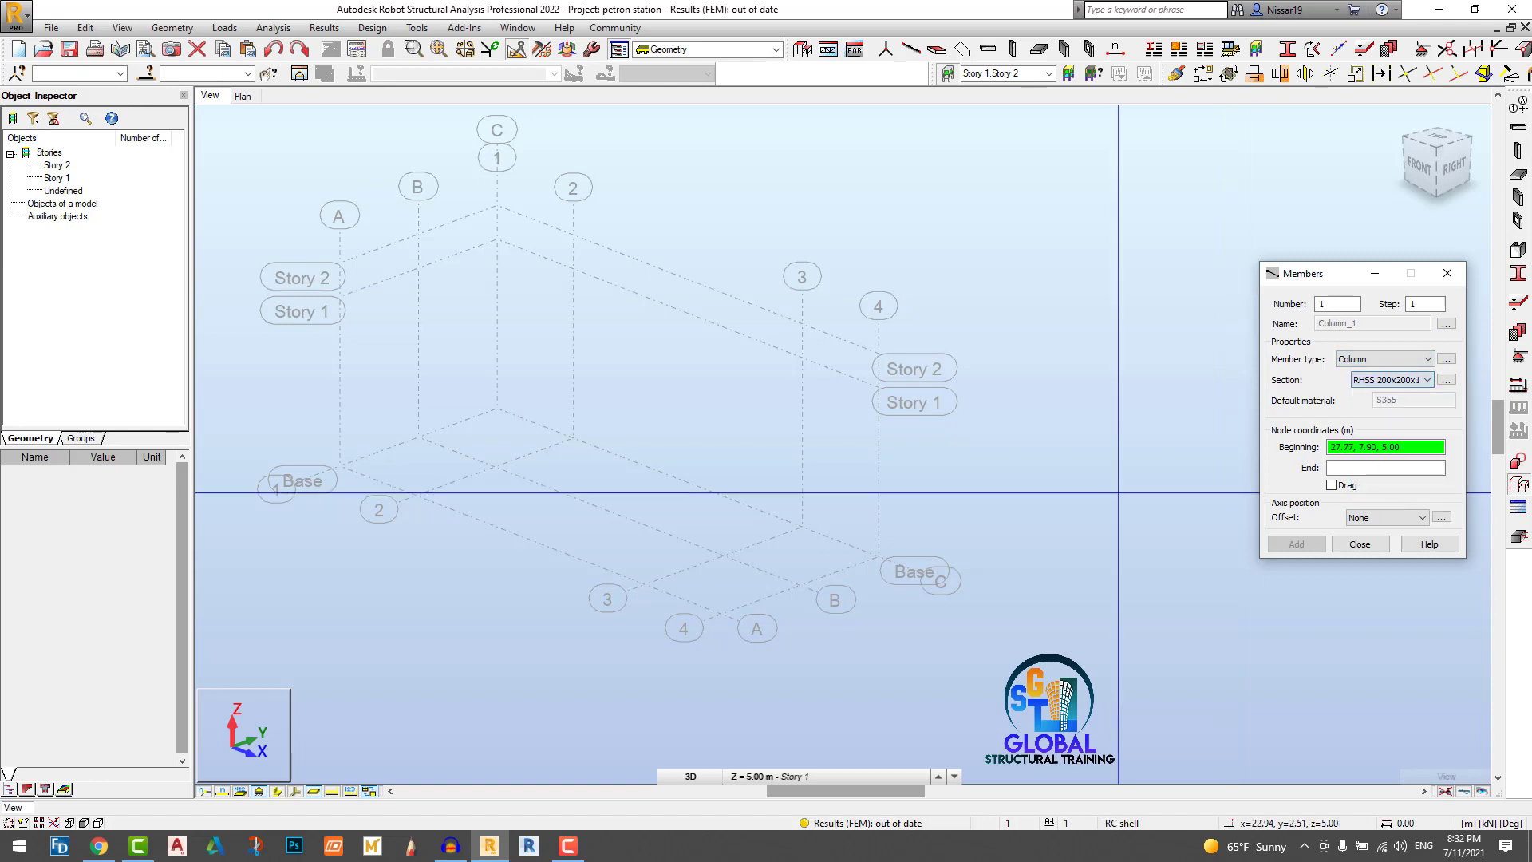
{"action": "left_click", "coordinate": [724, 386]}
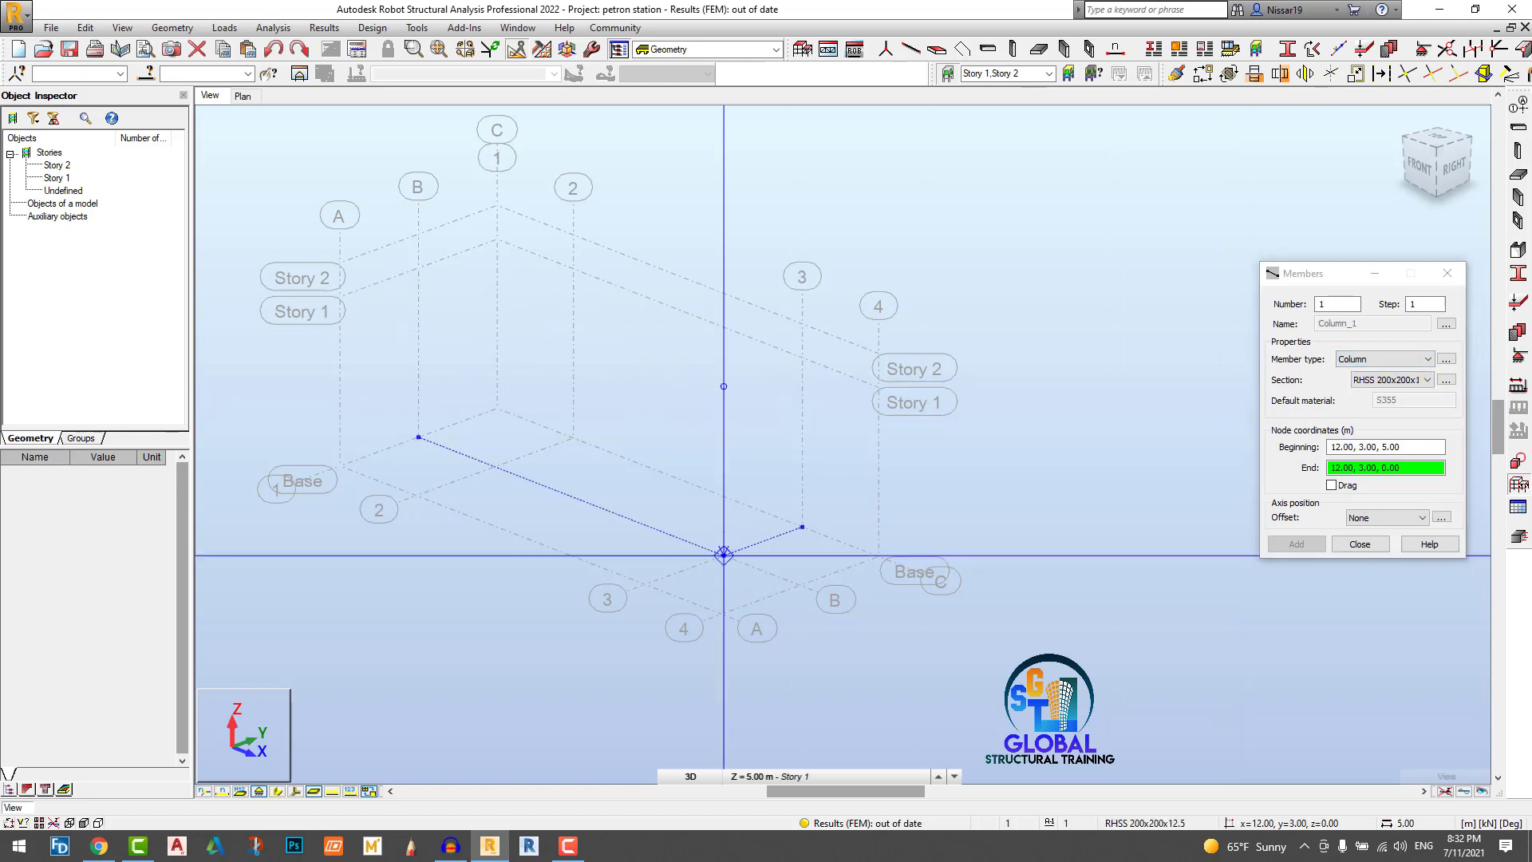
{"action": "left_click", "coordinate": [724, 555]}
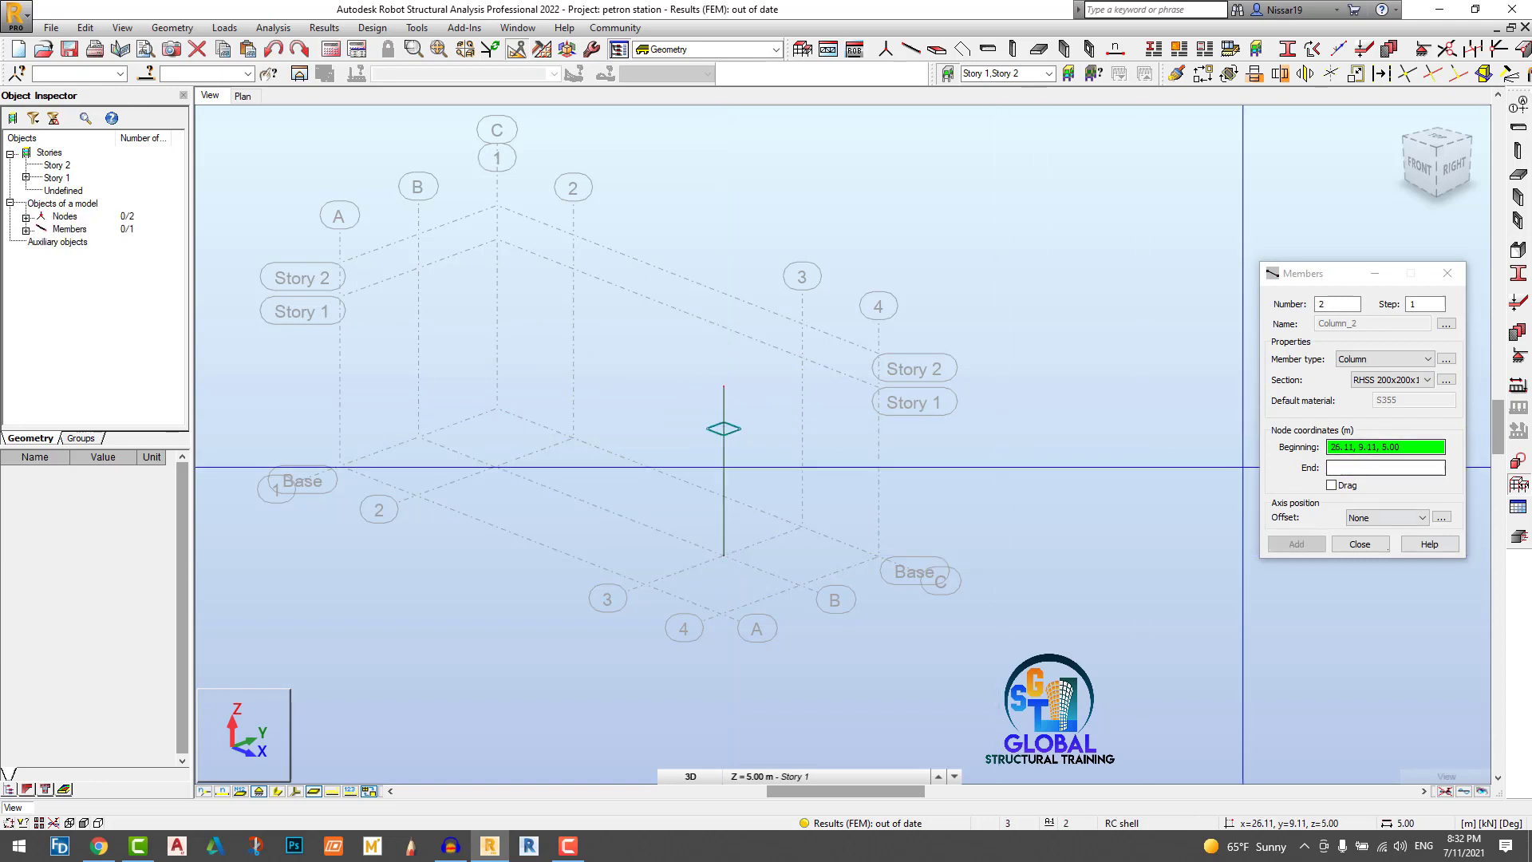
{"action": "left_click", "coordinate": [1360, 543]}
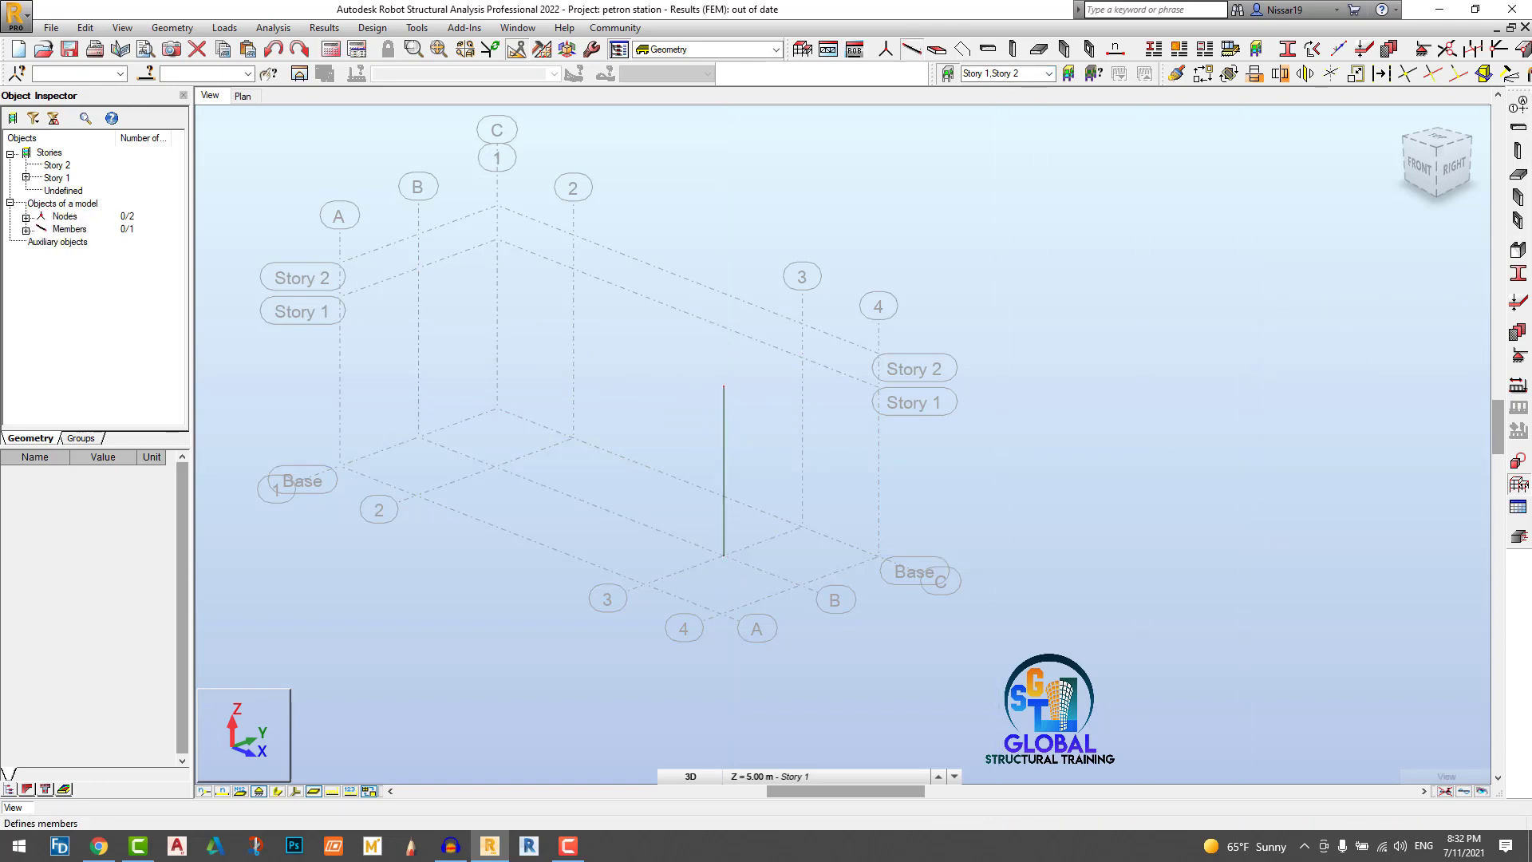
Step: Draw an RHSS 150x150x10 beam from the column top (12, 3, 5) up to Story 2 at axes 3 and C (12, 6, 6)
{"action": "left_click", "coordinate": [911, 49]}
{"action": "left_click", "coordinate": [1384, 359]}
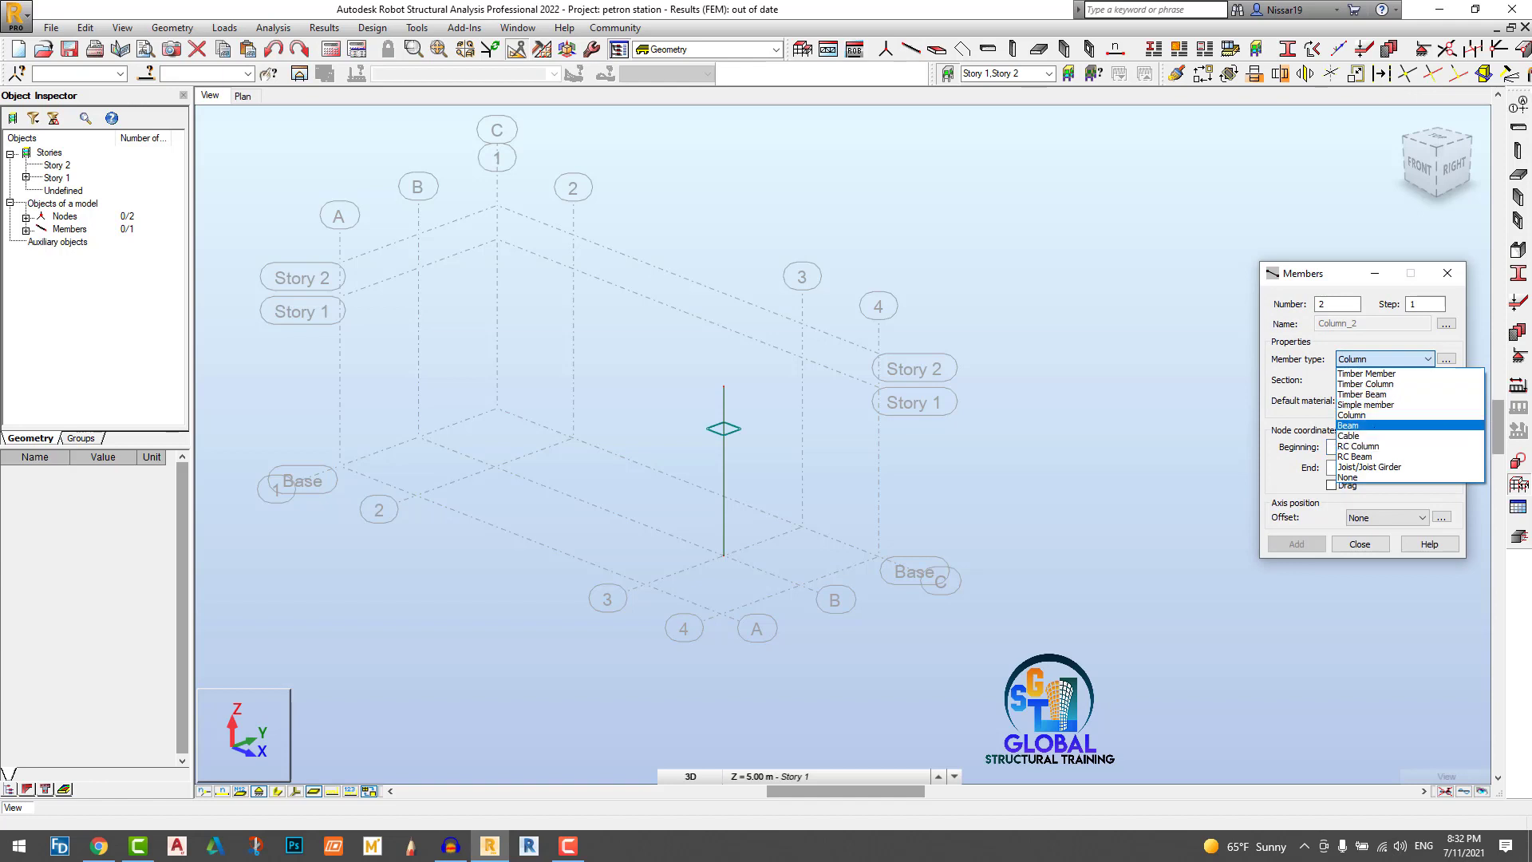
{"action": "left_click", "coordinate": [1370, 425]}
{"action": "left_click", "coordinate": [1392, 379]}
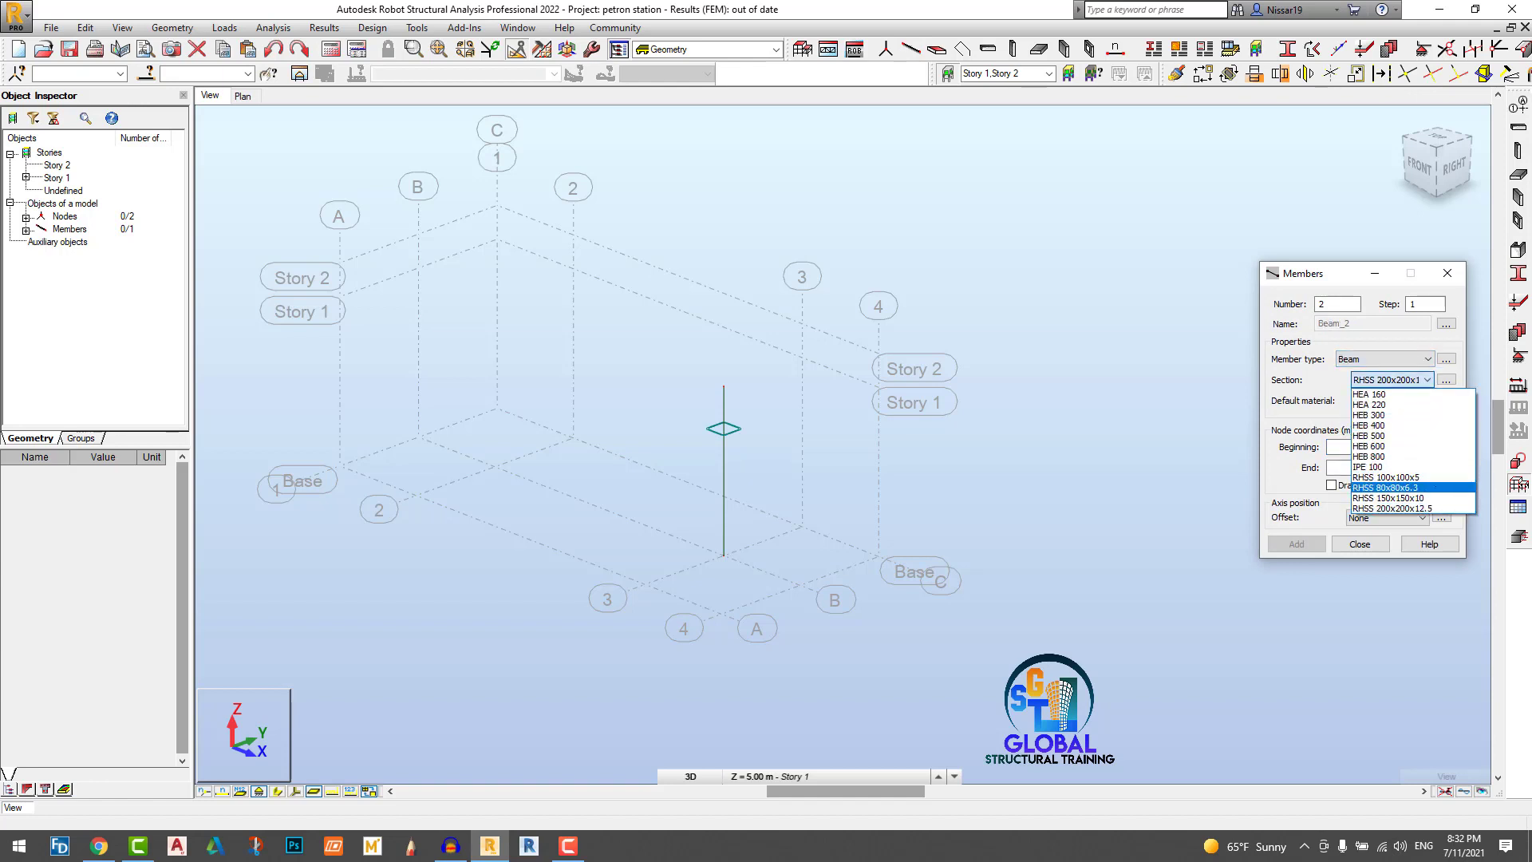
{"action": "left_click", "coordinate": [1388, 497]}
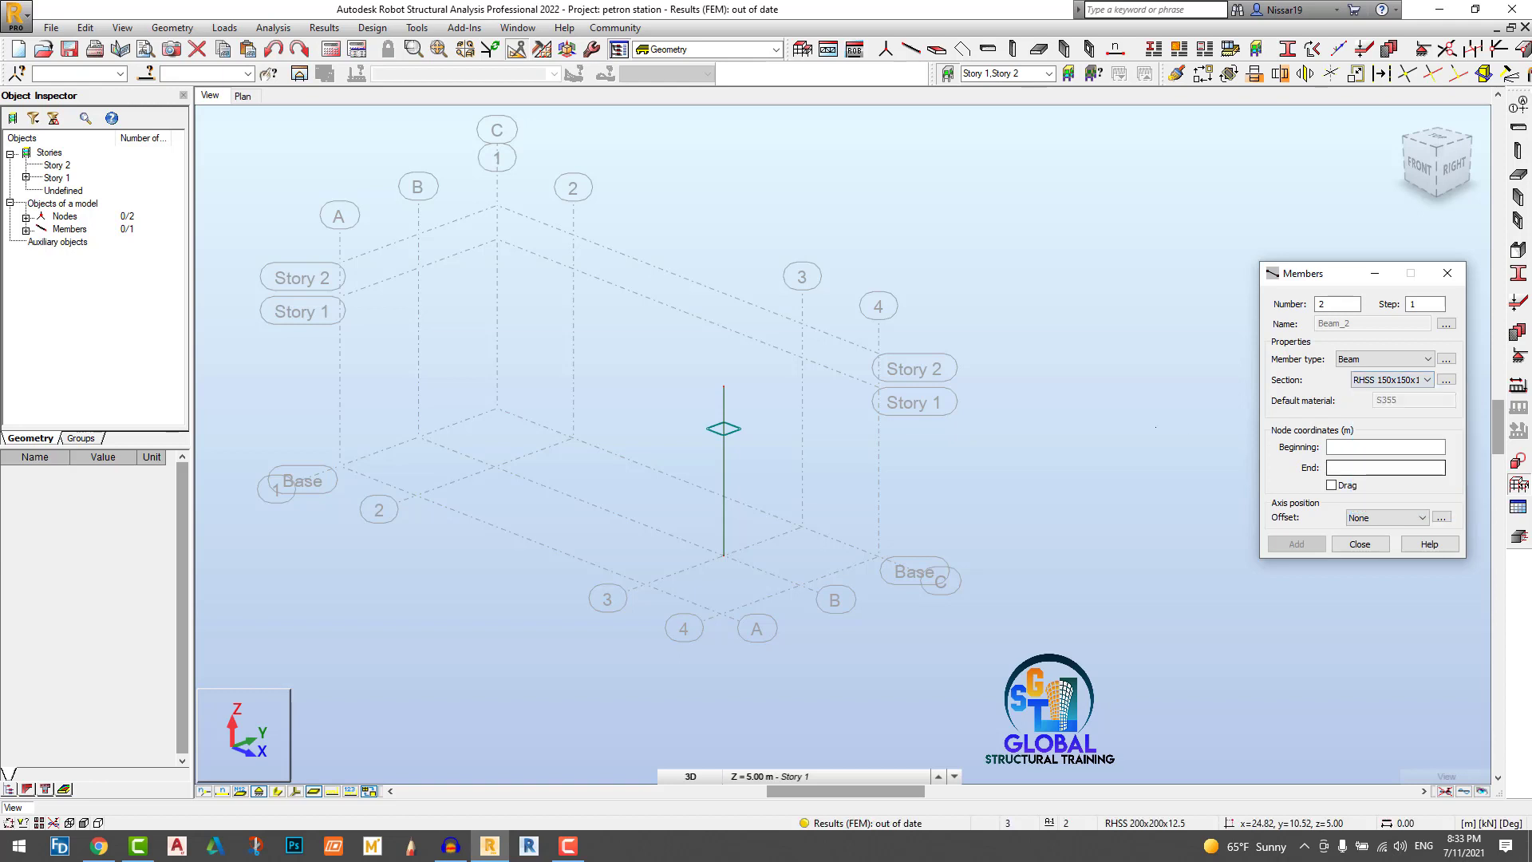
{"action": "left_click", "coordinate": [724, 386]}
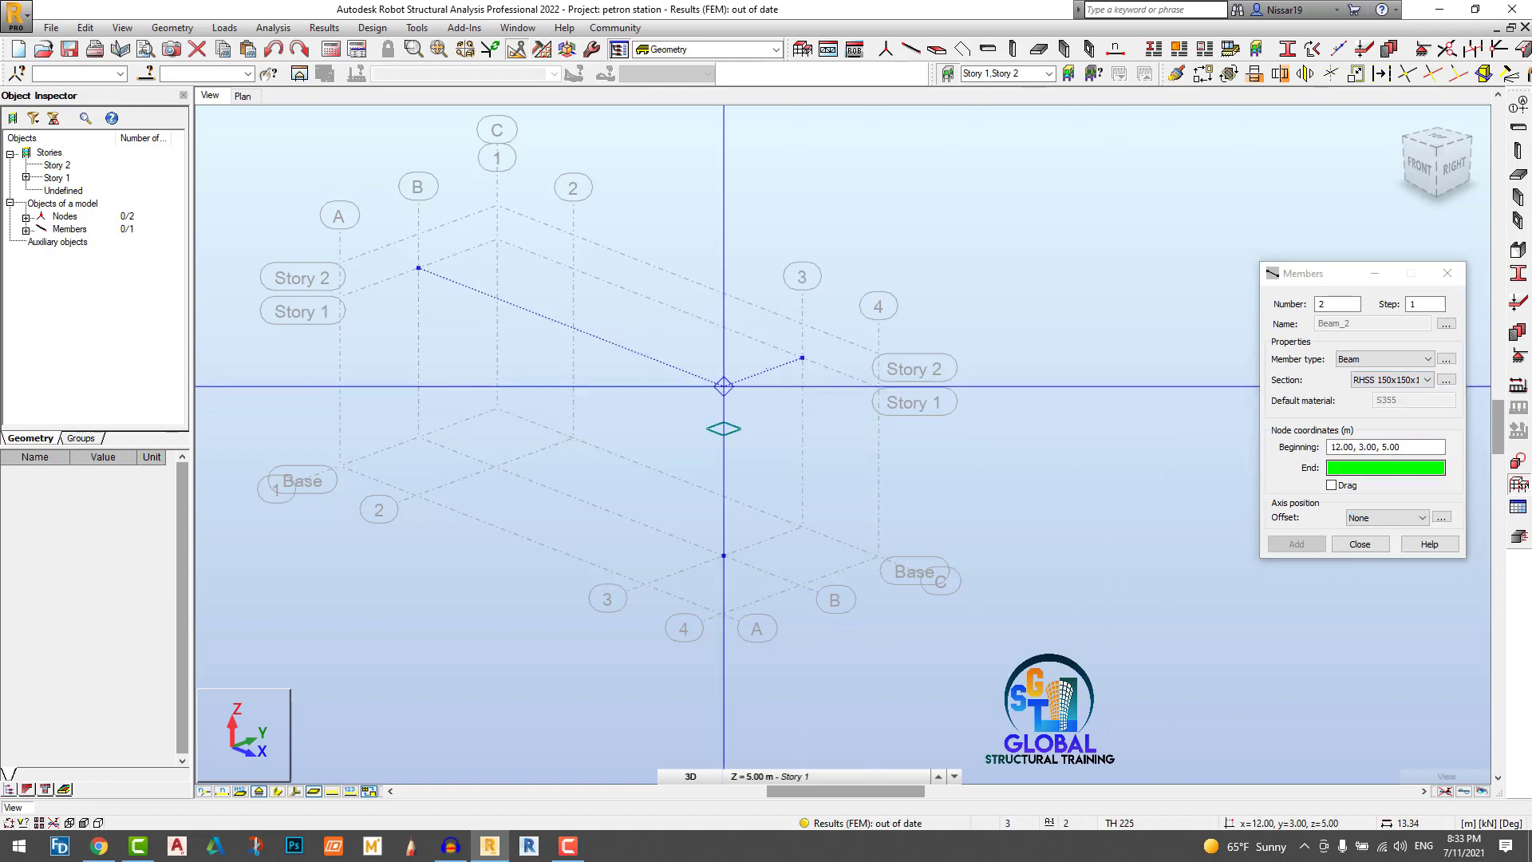
{"action": "left_click", "coordinate": [802, 324]}
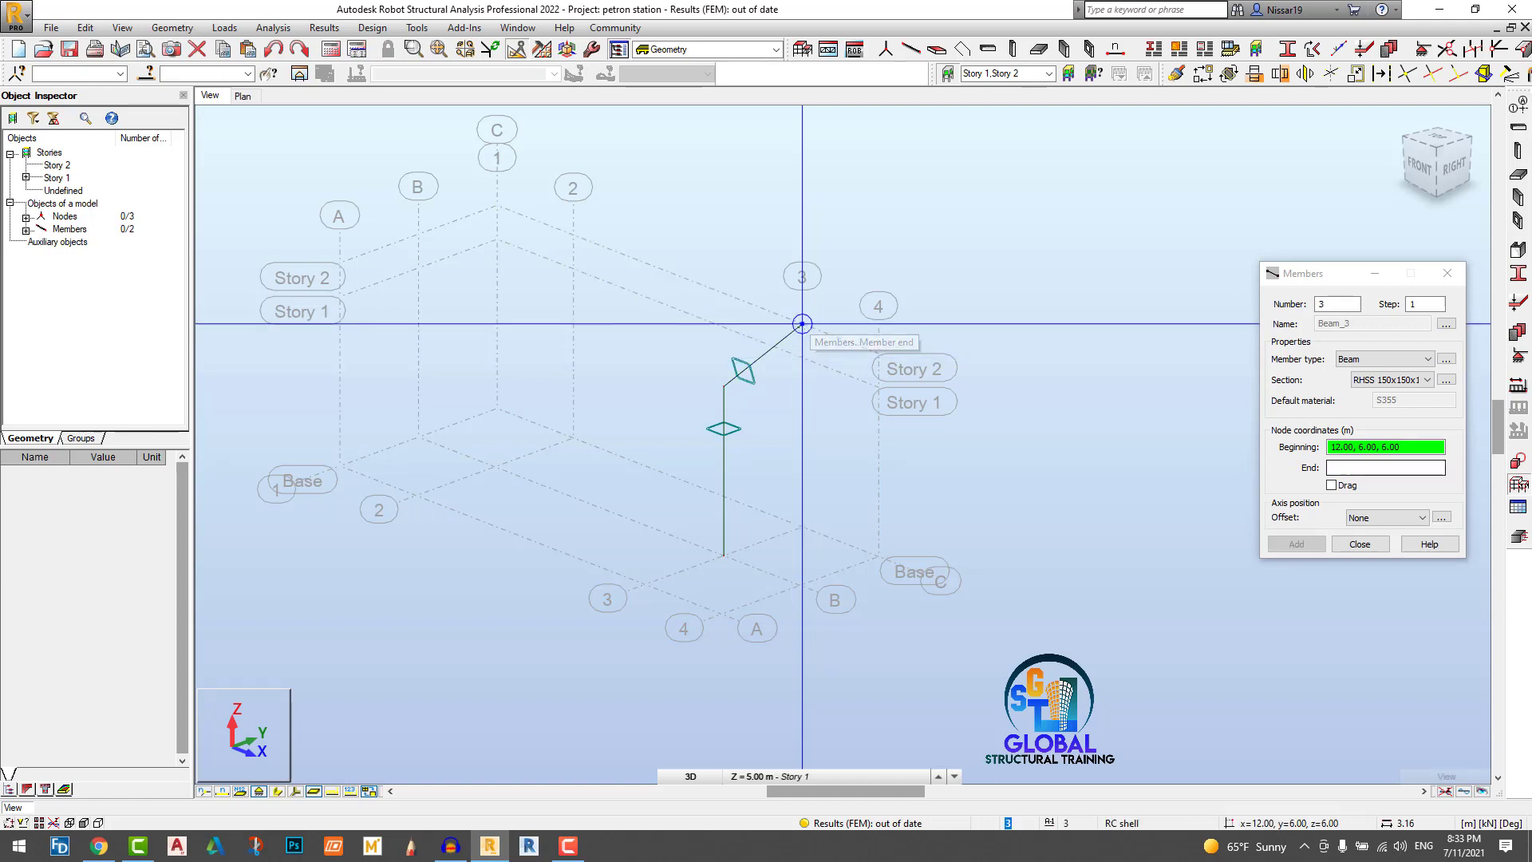
Step: Draw RHSS 150x150x10 beams ending at (12, 0, 6), one from (12, 6, 6) and one from the column top (12, 3, 5)
{"action": "left_click", "coordinate": [801, 325]}
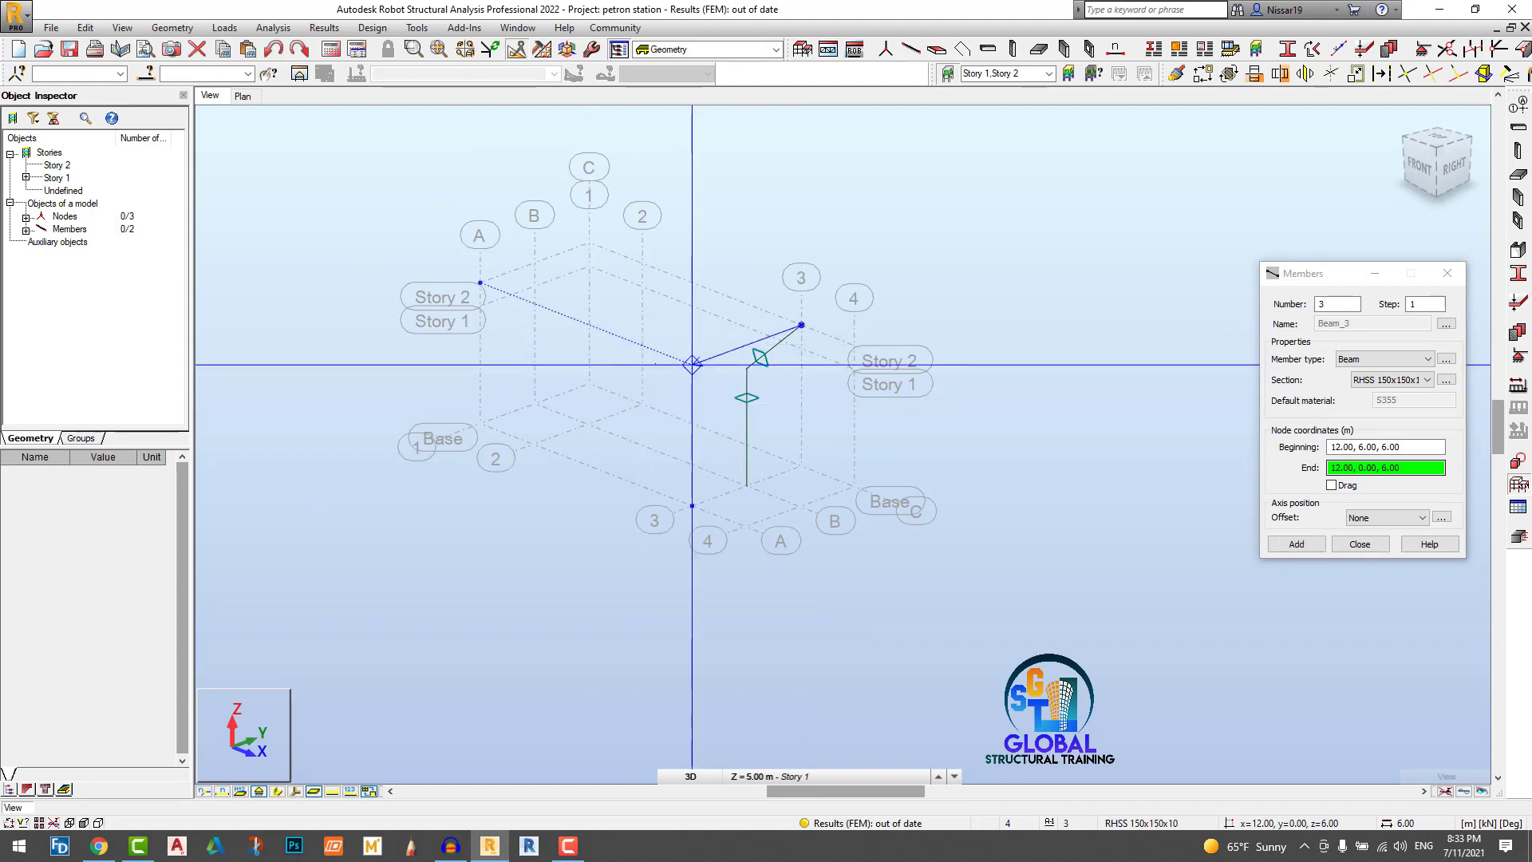
{"action": "left_click", "coordinate": [747, 368]}
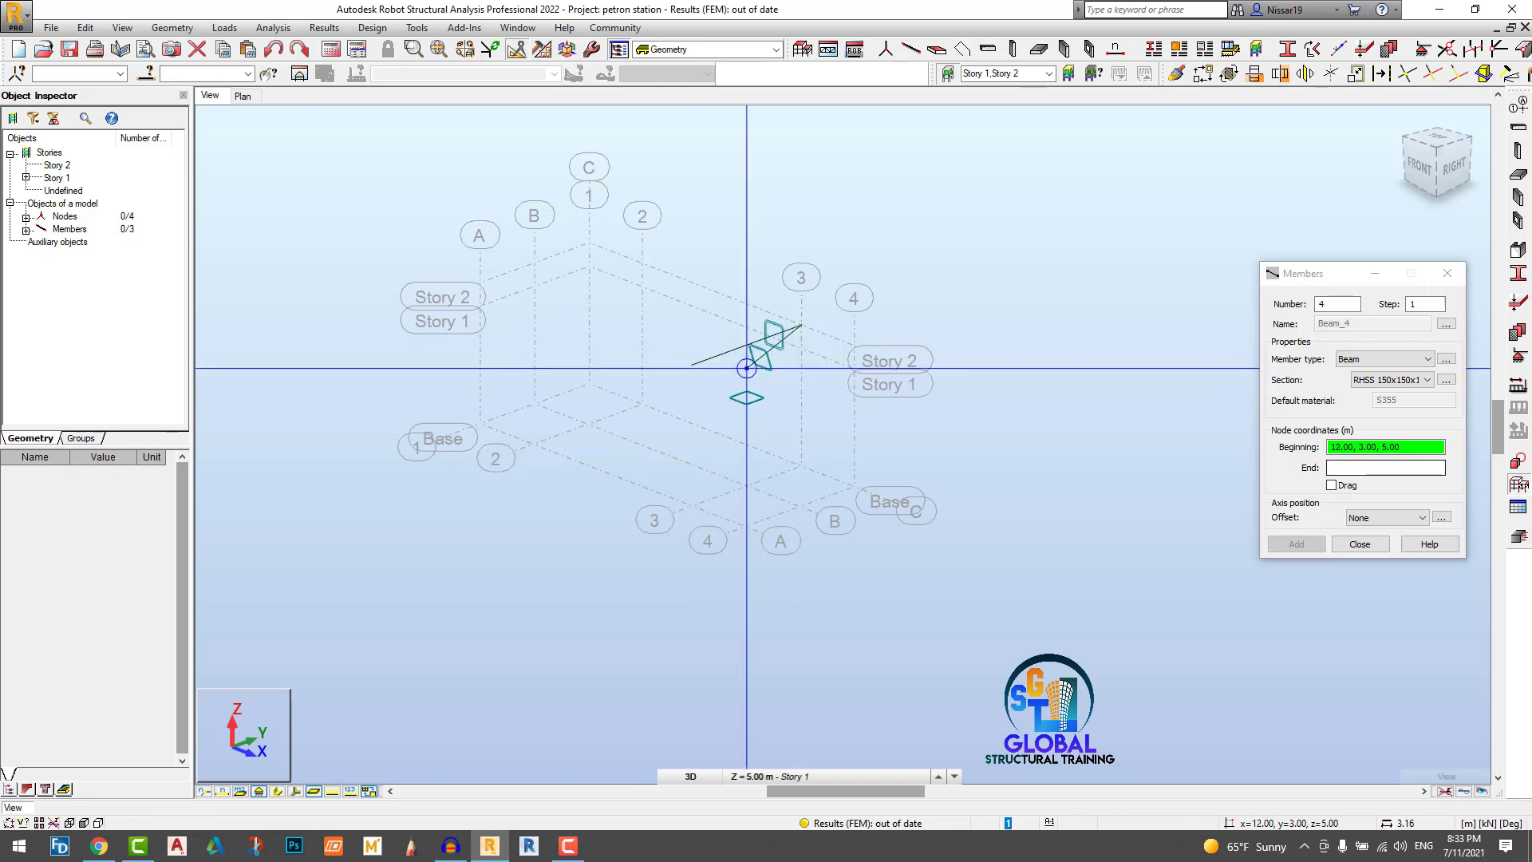
{"action": "left_click", "coordinate": [692, 364]}
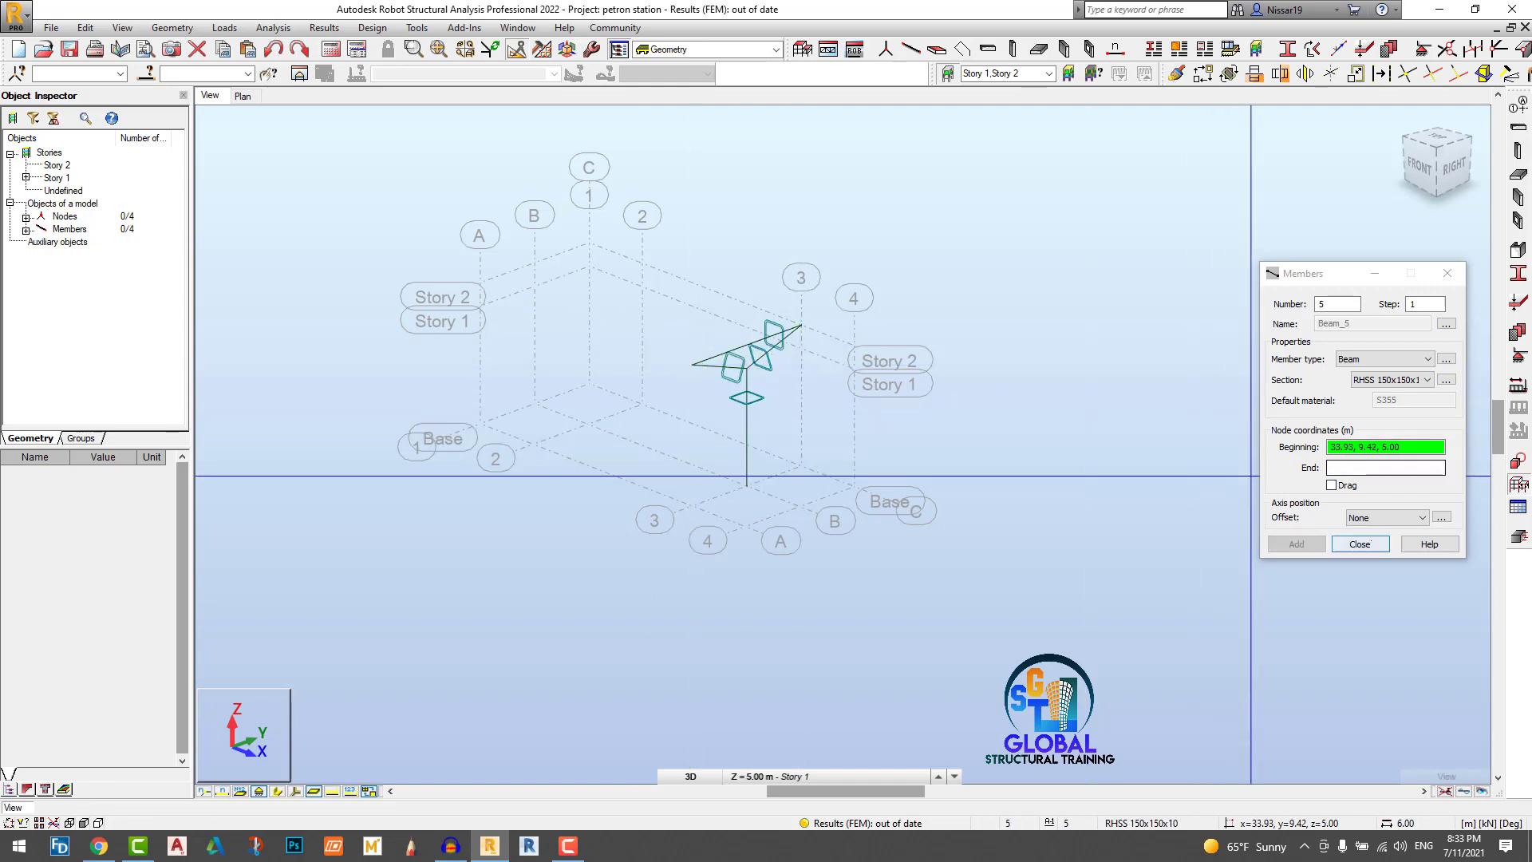
{"action": "left_click", "coordinate": [1360, 544]}
Step: Divide the two inclined beams into 2 segments each, turning off node generation without member division
{"action": "scroll", "coordinate": [752, 351], "scroll_direction": "up", "scroll_amount": 4}
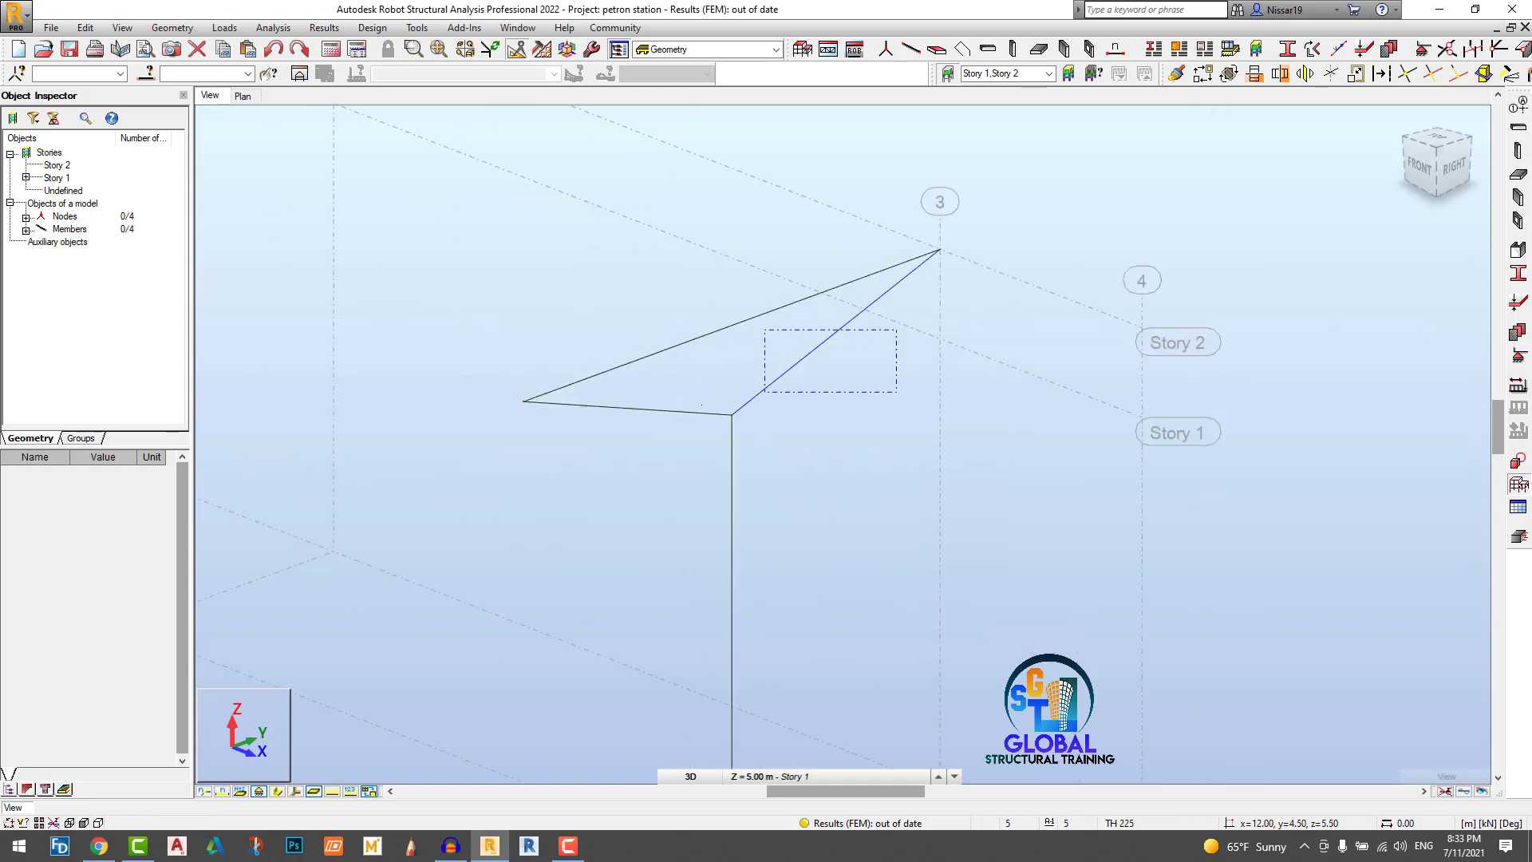
{"action": "left_click_drag", "start_coordinate": [765, 329], "coordinate": [896, 391]}
{"action": "left_click_drag", "start_coordinate": [632, 391], "coordinate": [667, 444], "text": "ctrl"}
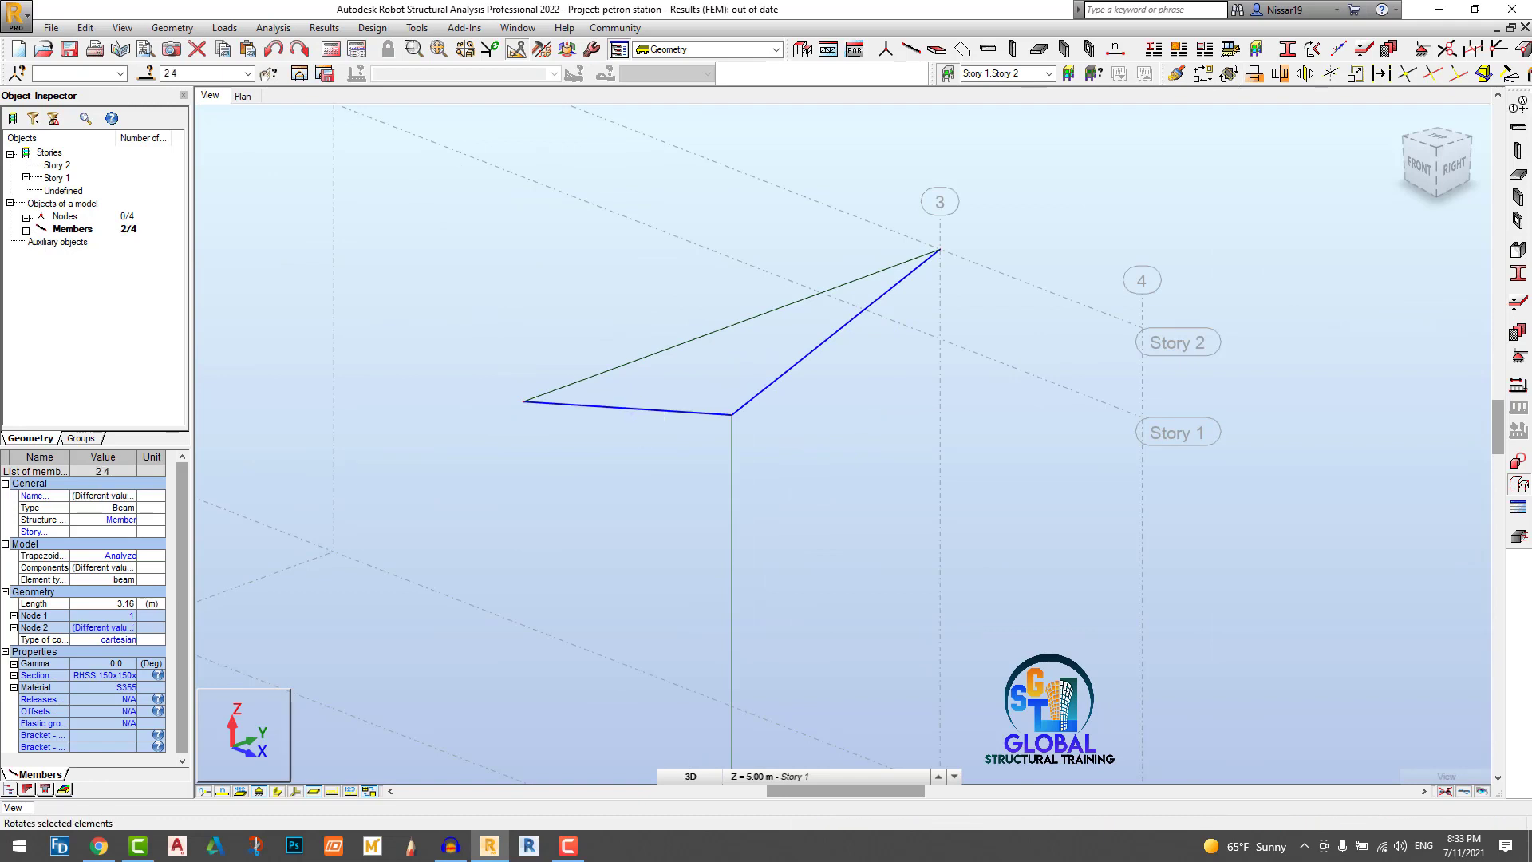
{"action": "left_click", "coordinate": [1381, 73]}
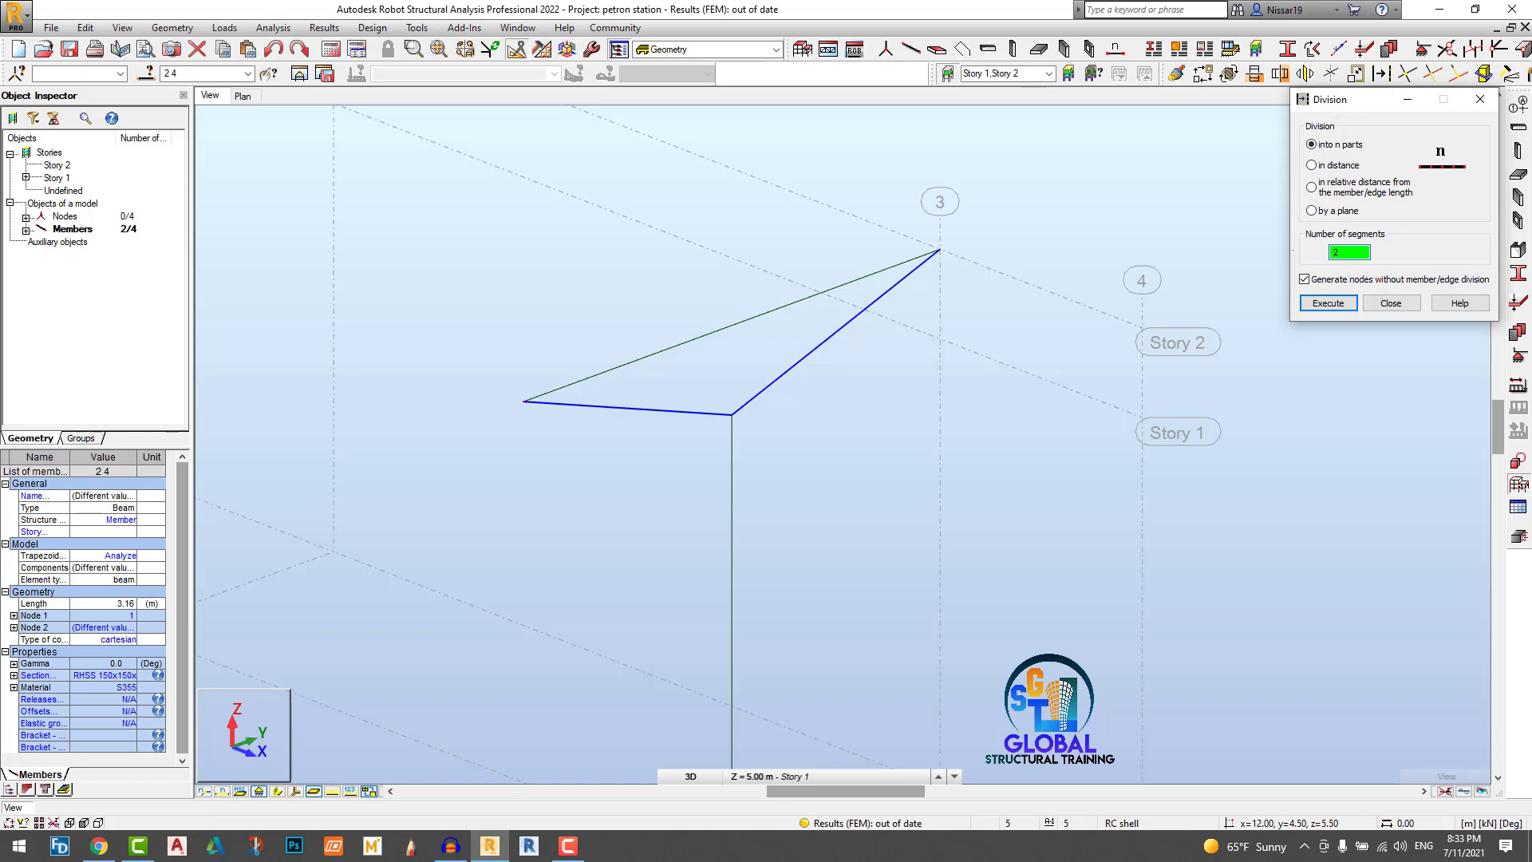
{"action": "key", "text": "Return"}
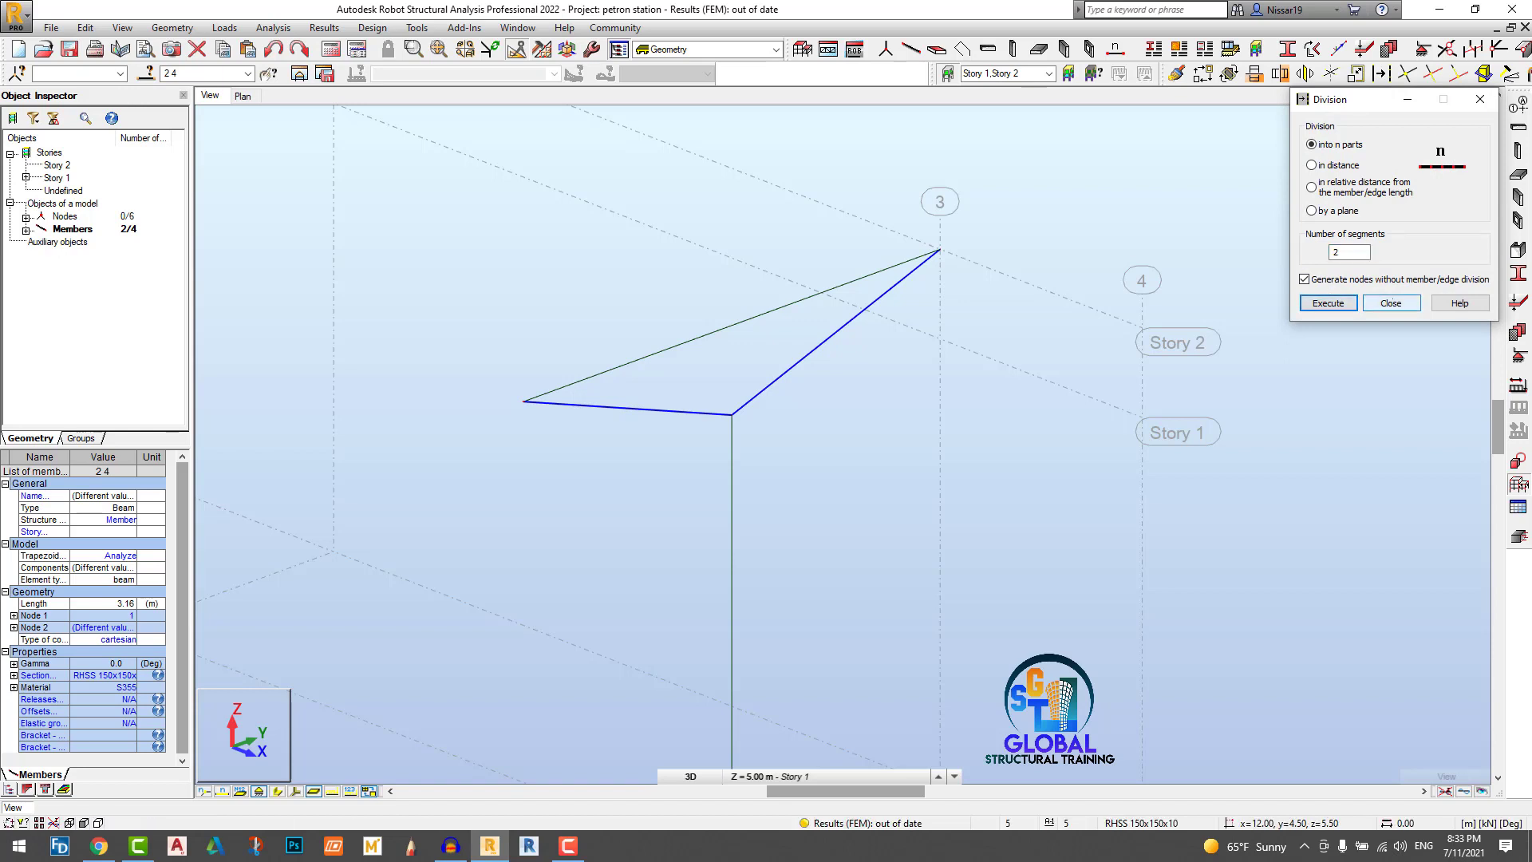
{"action": "left_click", "coordinate": [1327, 303]}
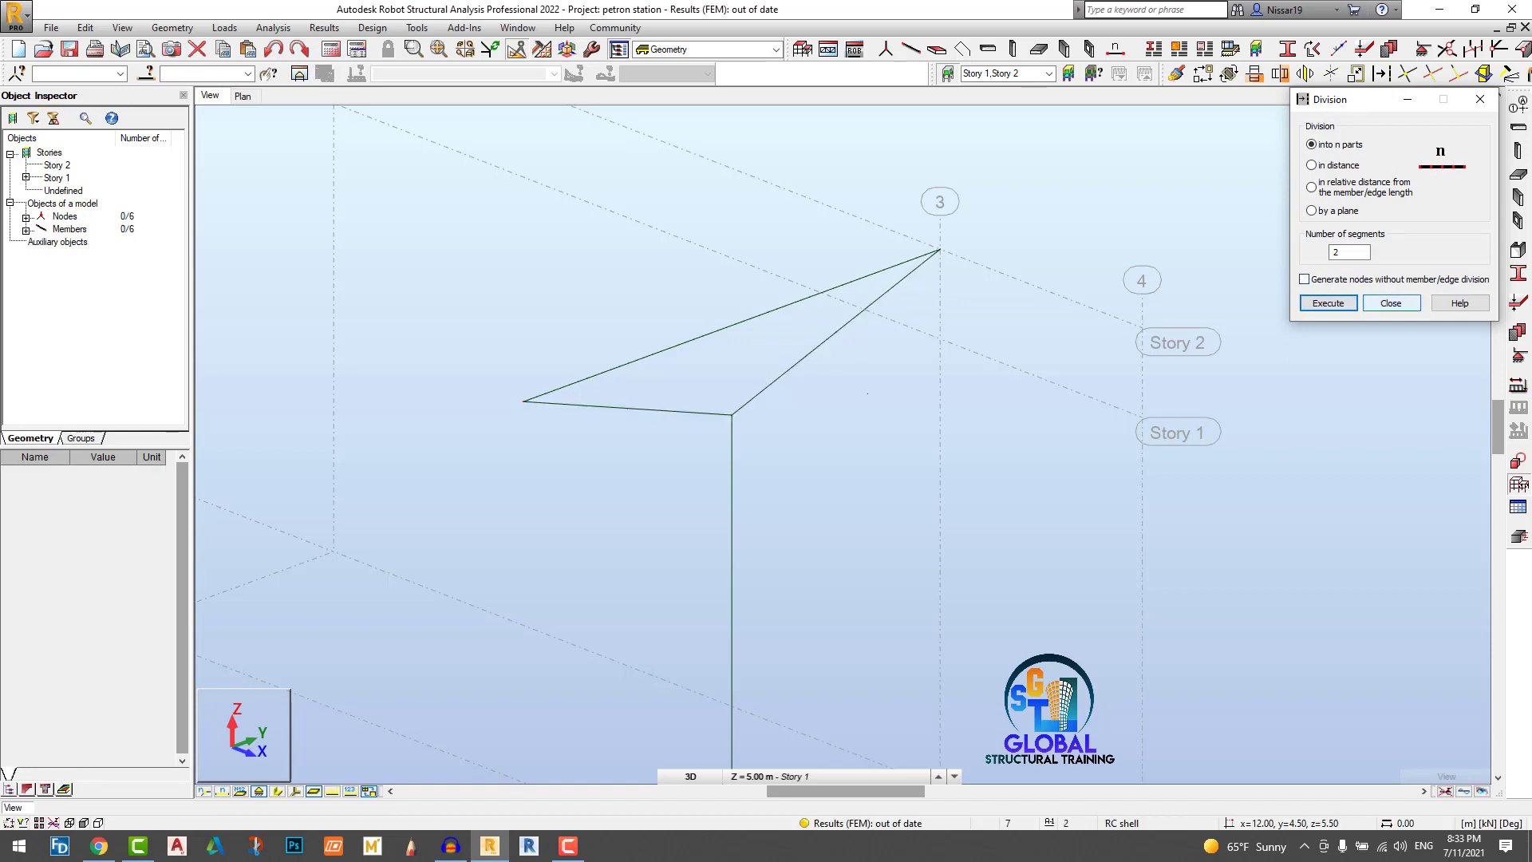
{"action": "scroll", "coordinate": [844, 387], "scroll_direction": "up", "scroll_amount": 2}
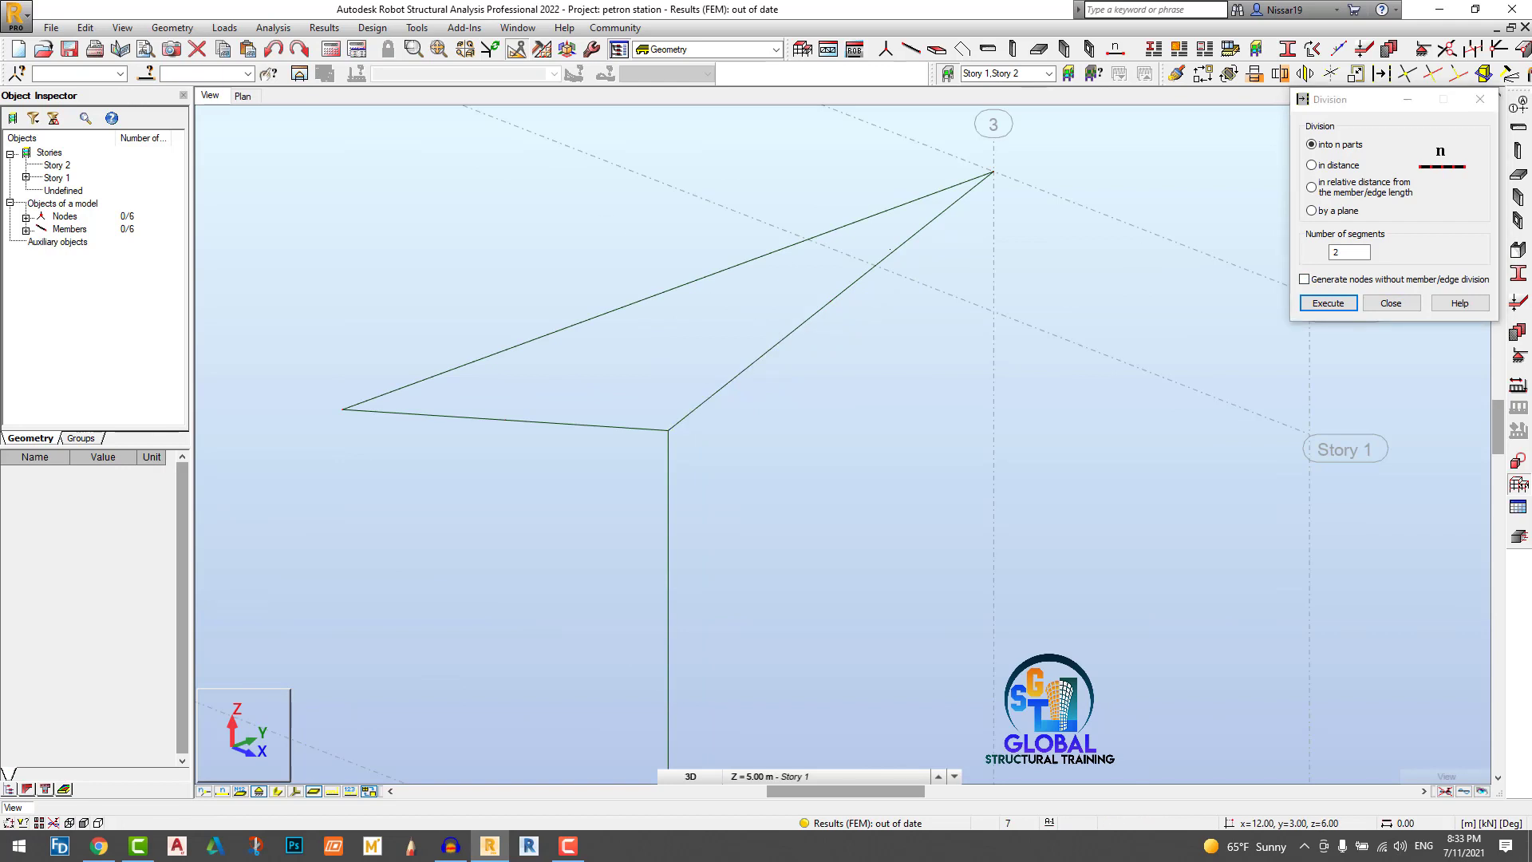
{"action": "left_click", "coordinate": [1343, 246]}
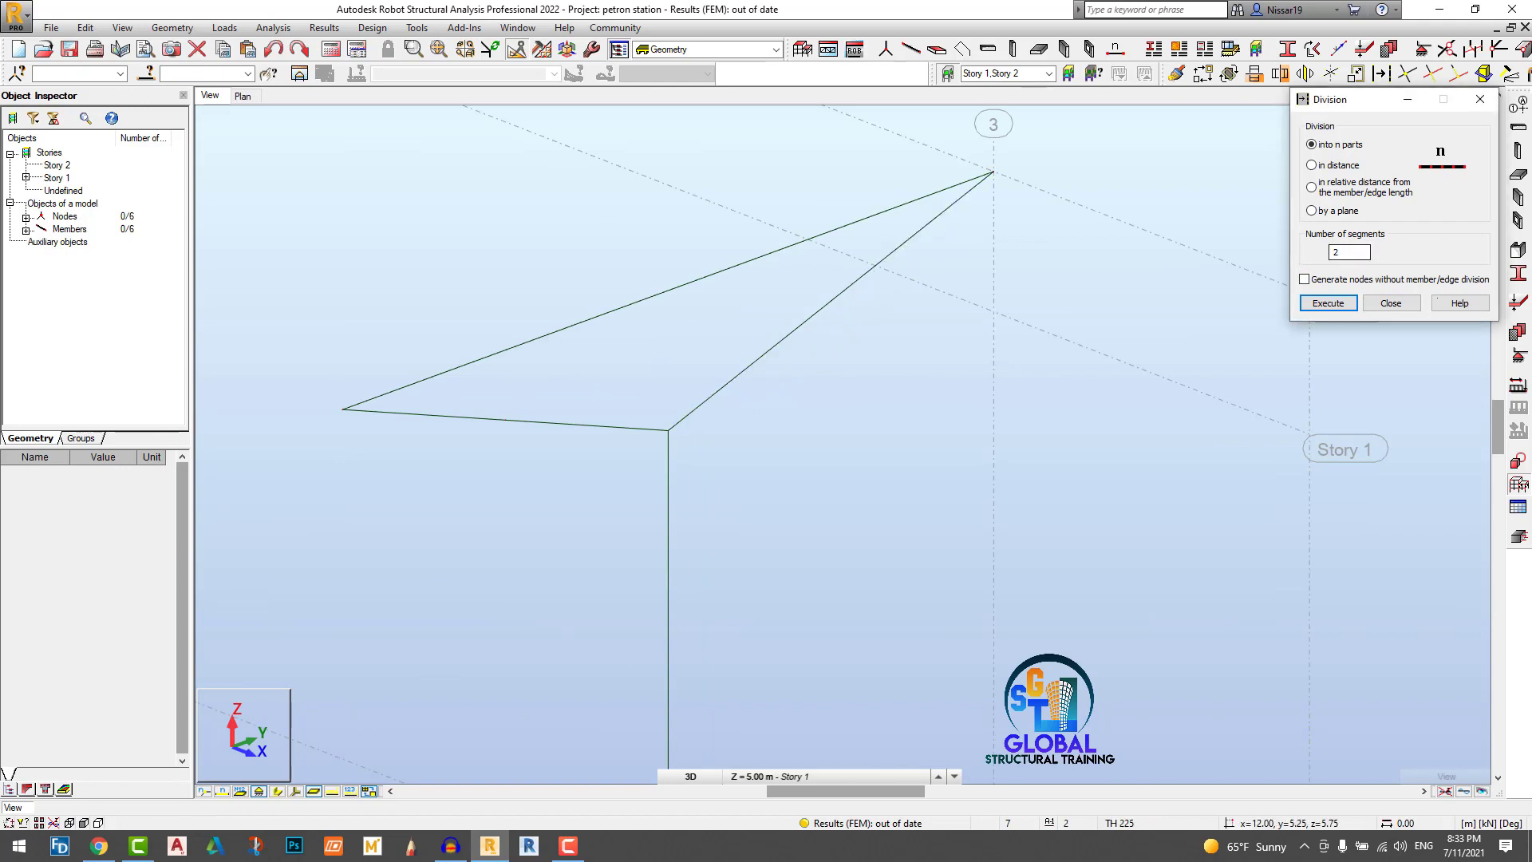
{"action": "left_click", "coordinate": [1390, 304]}
Step: Generate nodes for 4 segments along the horizontal top beam, without dividing the member
{"action": "scroll", "coordinate": [837, 401], "scroll_direction": "down", "scroll_amount": 2}
{"action": "left_click_drag", "start_coordinate": [775, 331], "coordinate": [675, 270]}
{"action": "left_click", "coordinate": [1381, 74]}
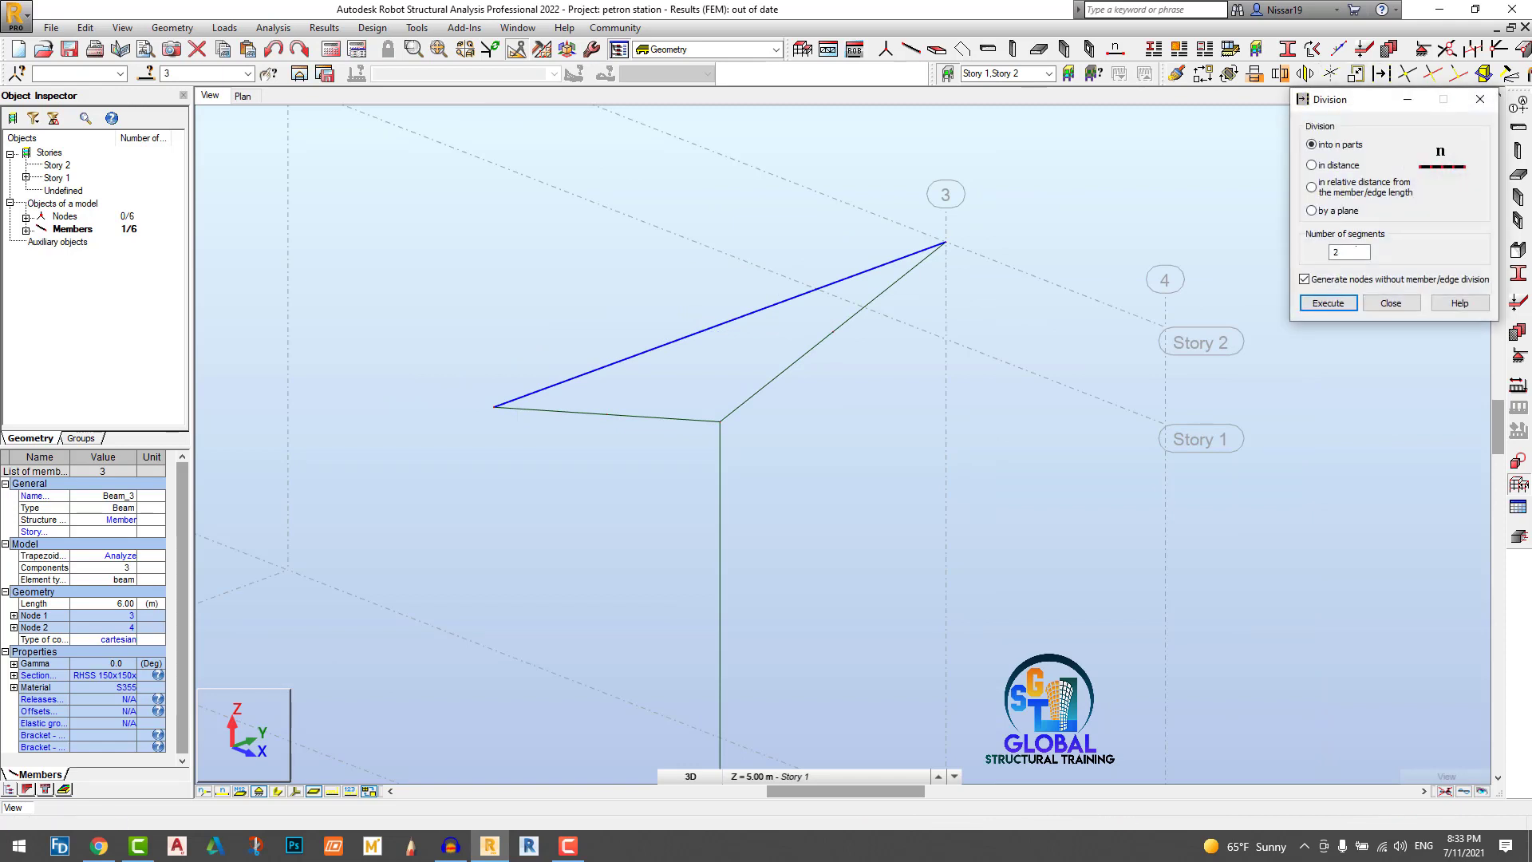
{"action": "left_click_drag", "start_coordinate": [1346, 252], "coordinate": [1309, 250]}
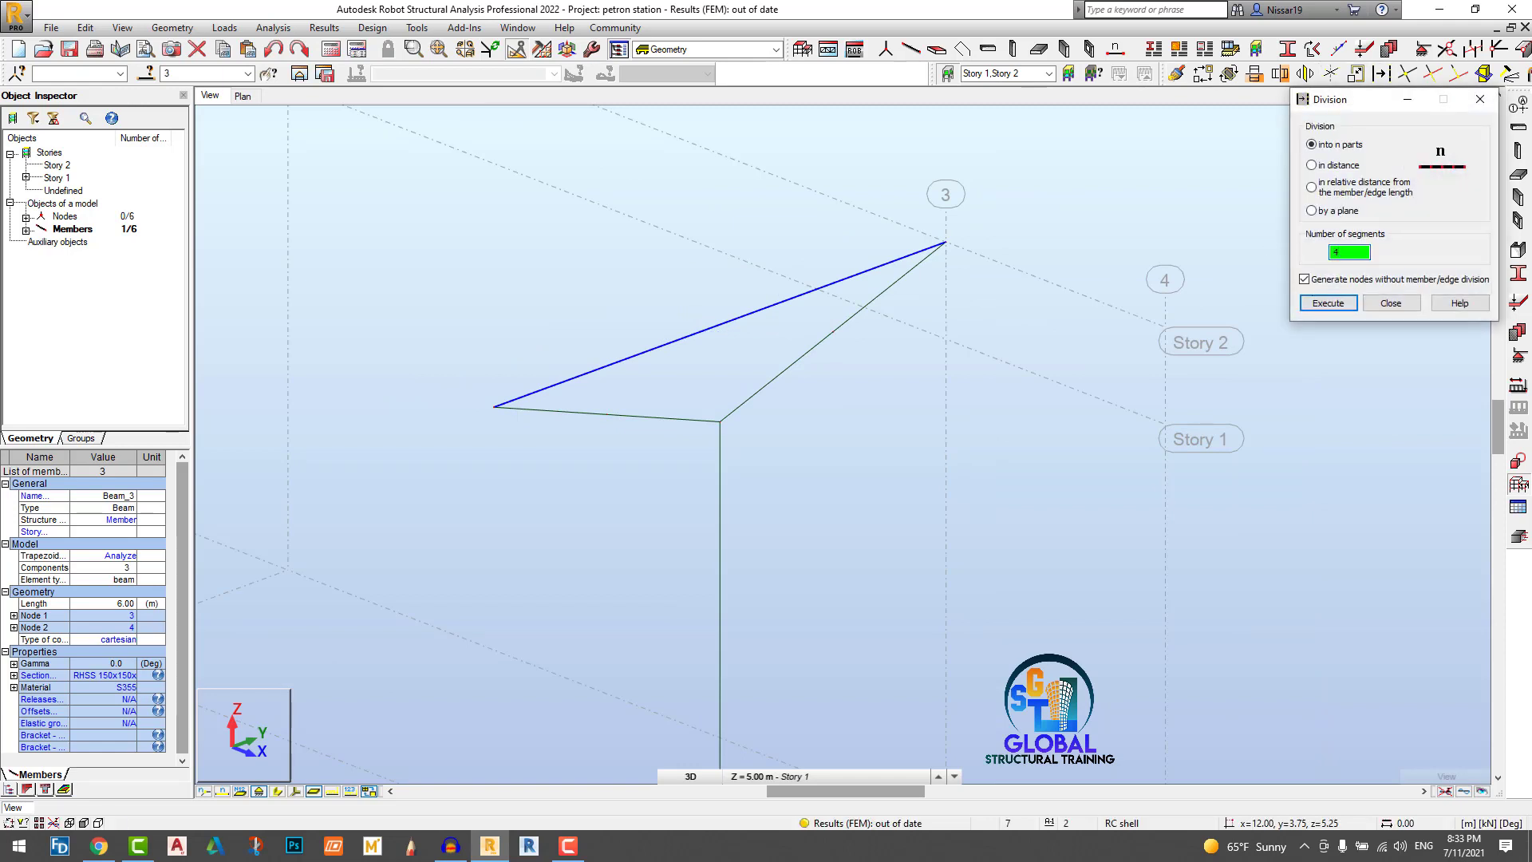
{"action": "left_click", "coordinate": [1329, 303]}
{"action": "left_click", "coordinate": [1391, 303]}
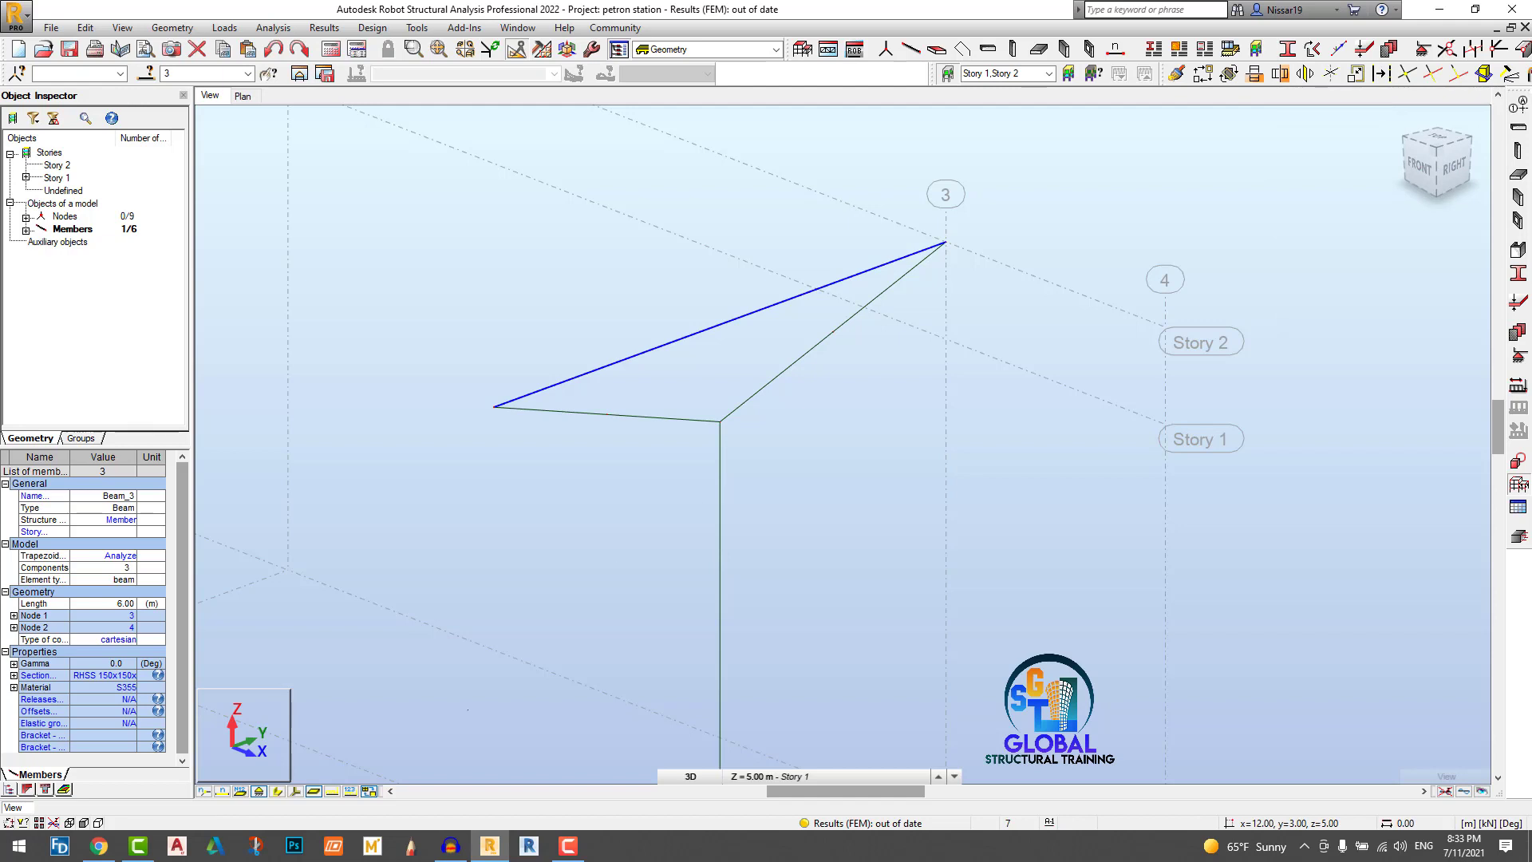
Step: Display the members' section shapes and examine the triangular frame on top of the column
{"action": "left_click", "coordinate": [278, 791]}
{"action": "scroll", "coordinate": [905, 341], "scroll_direction": "up", "scroll_amount": 1}
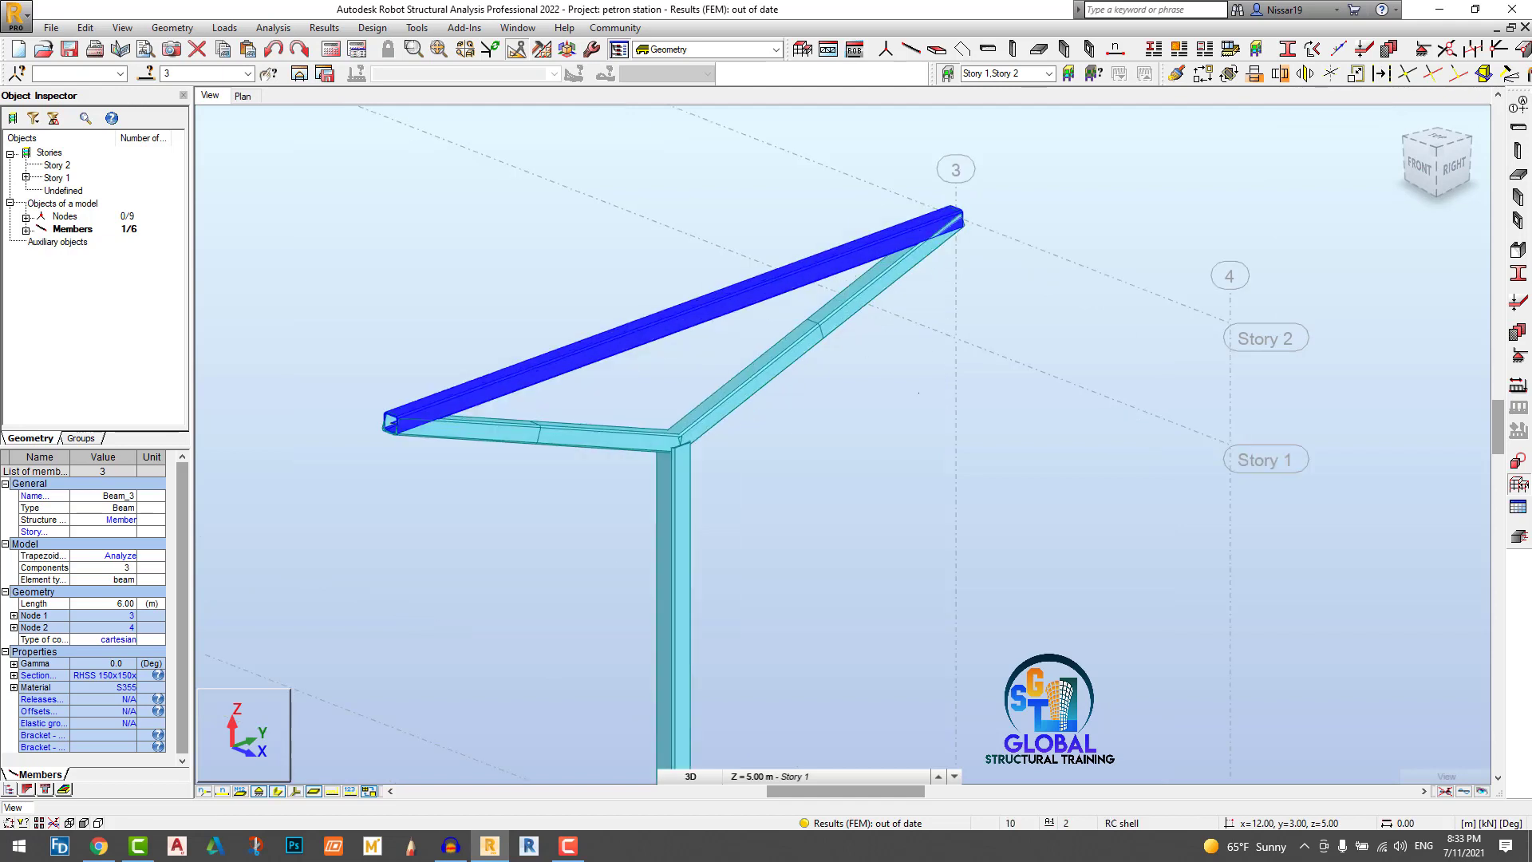
{"action": "left_click", "coordinate": [928, 363]}
{"action": "scroll", "coordinate": [932, 367], "scroll_direction": "down", "scroll_amount": 2}
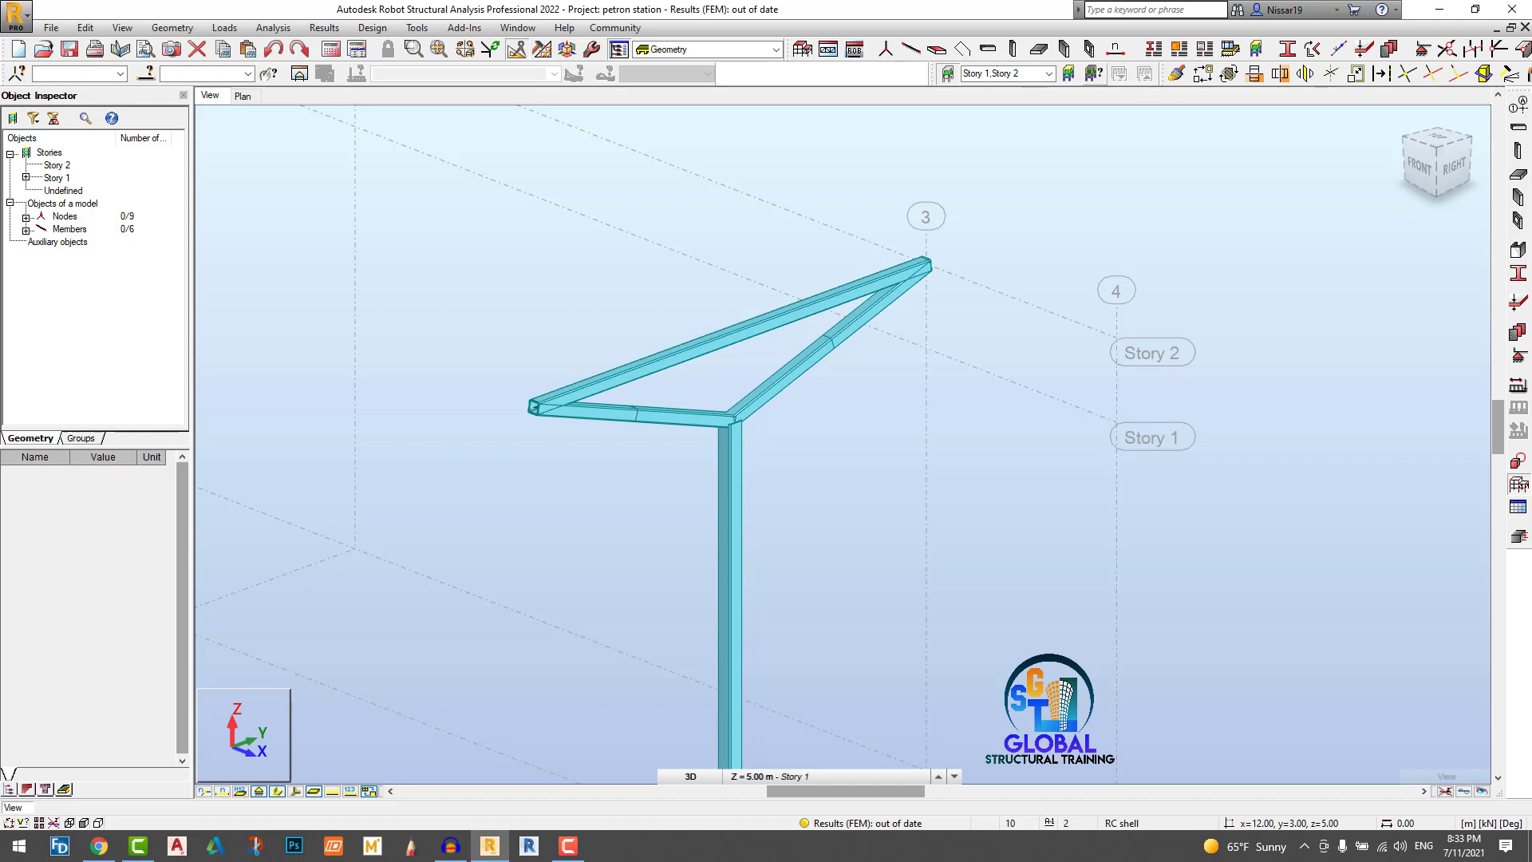
Step: Set up new members as beams with the RHSS 80x80x6.3 section
{"action": "left_click", "coordinate": [911, 50]}
{"action": "left_click", "coordinate": [1373, 359]}
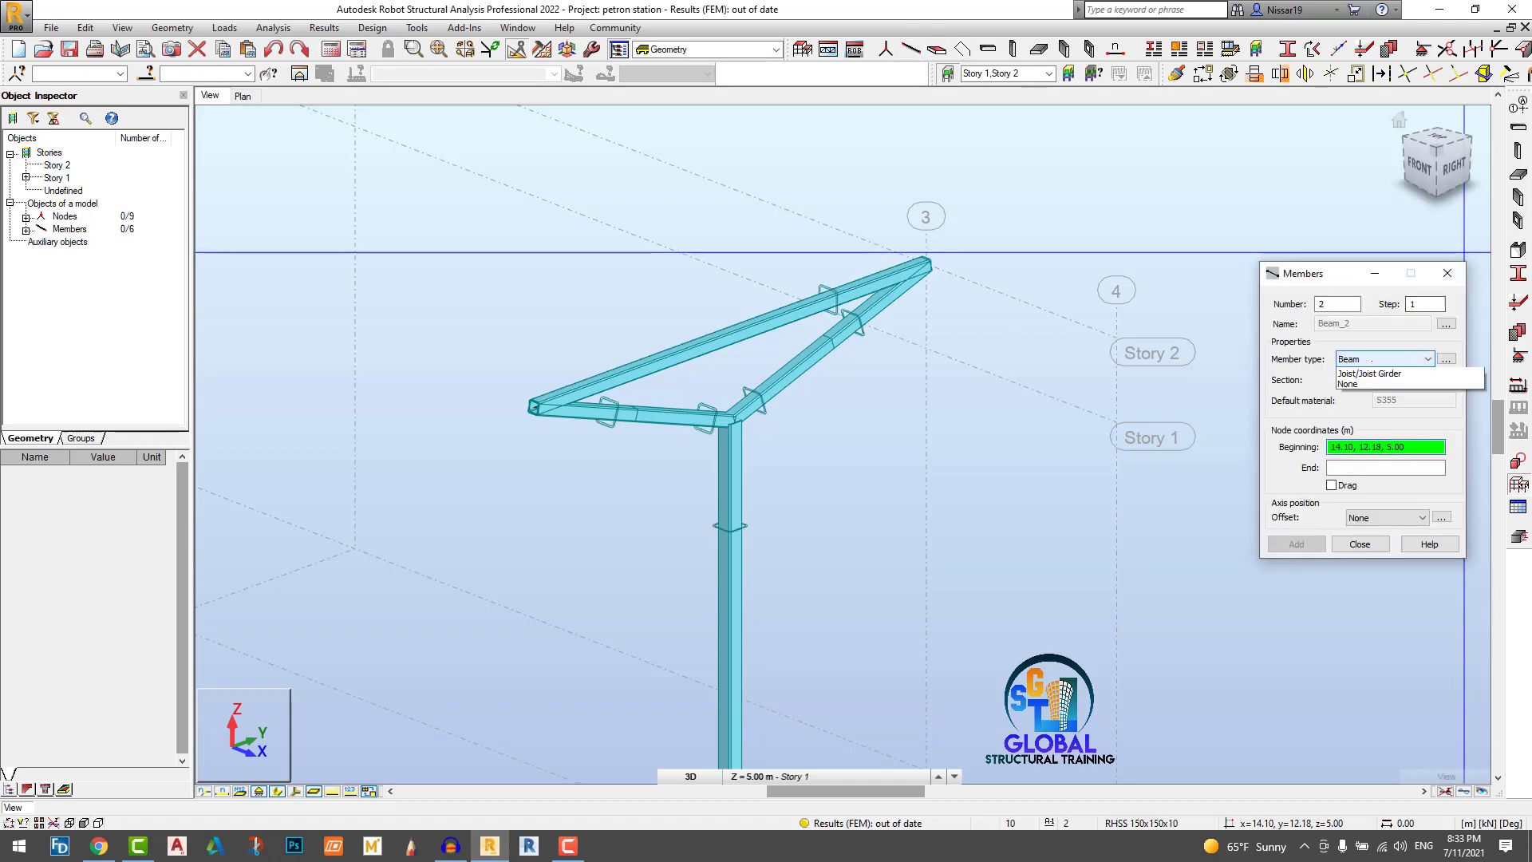
{"action": "left_click", "coordinate": [1372, 359]}
{"action": "left_click", "coordinate": [1426, 380]}
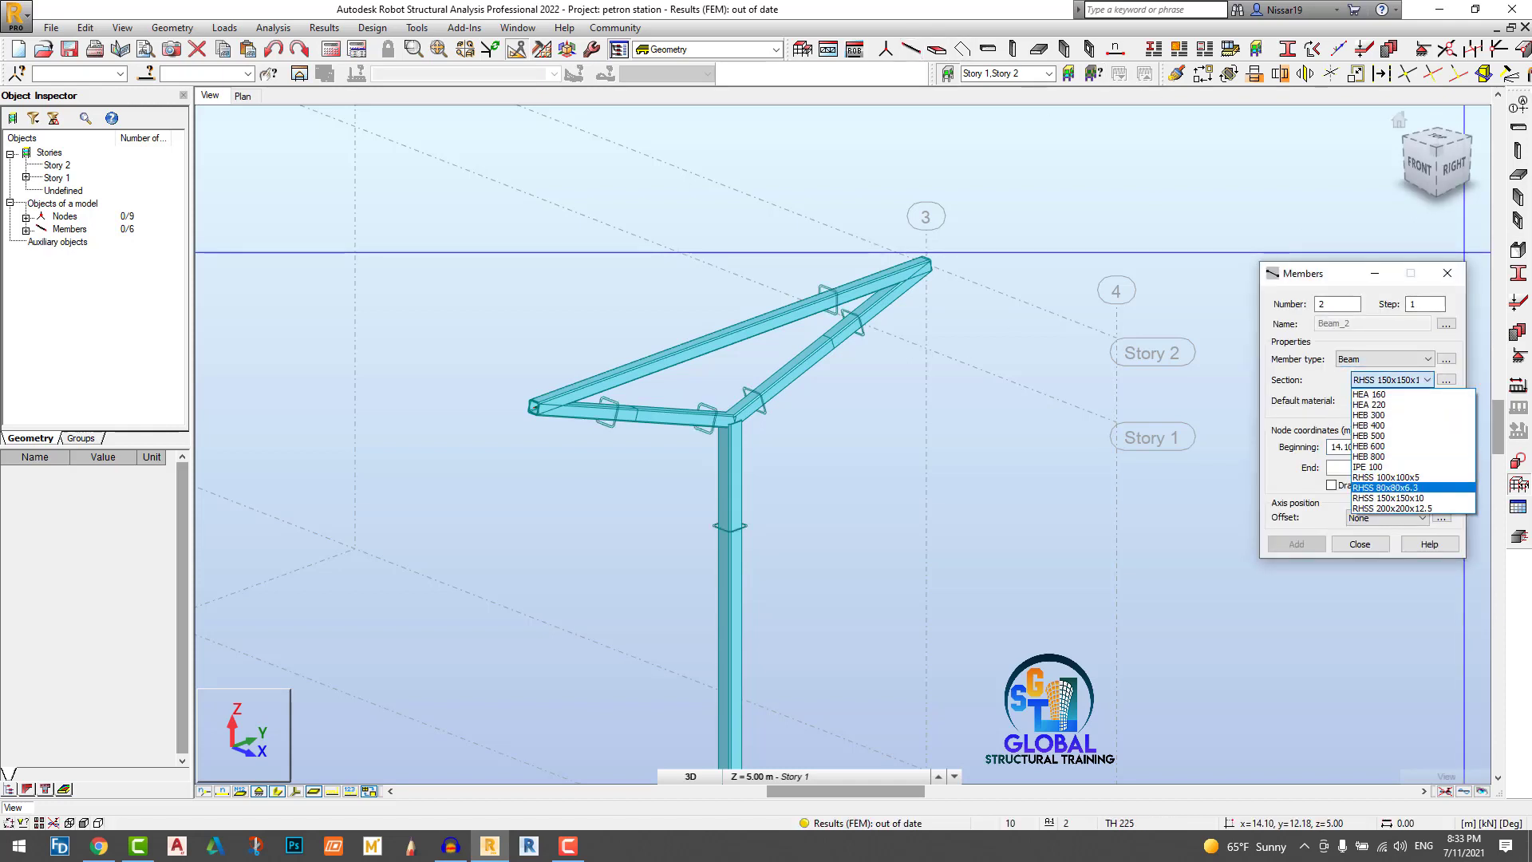
{"action": "left_click", "coordinate": [1380, 482]}
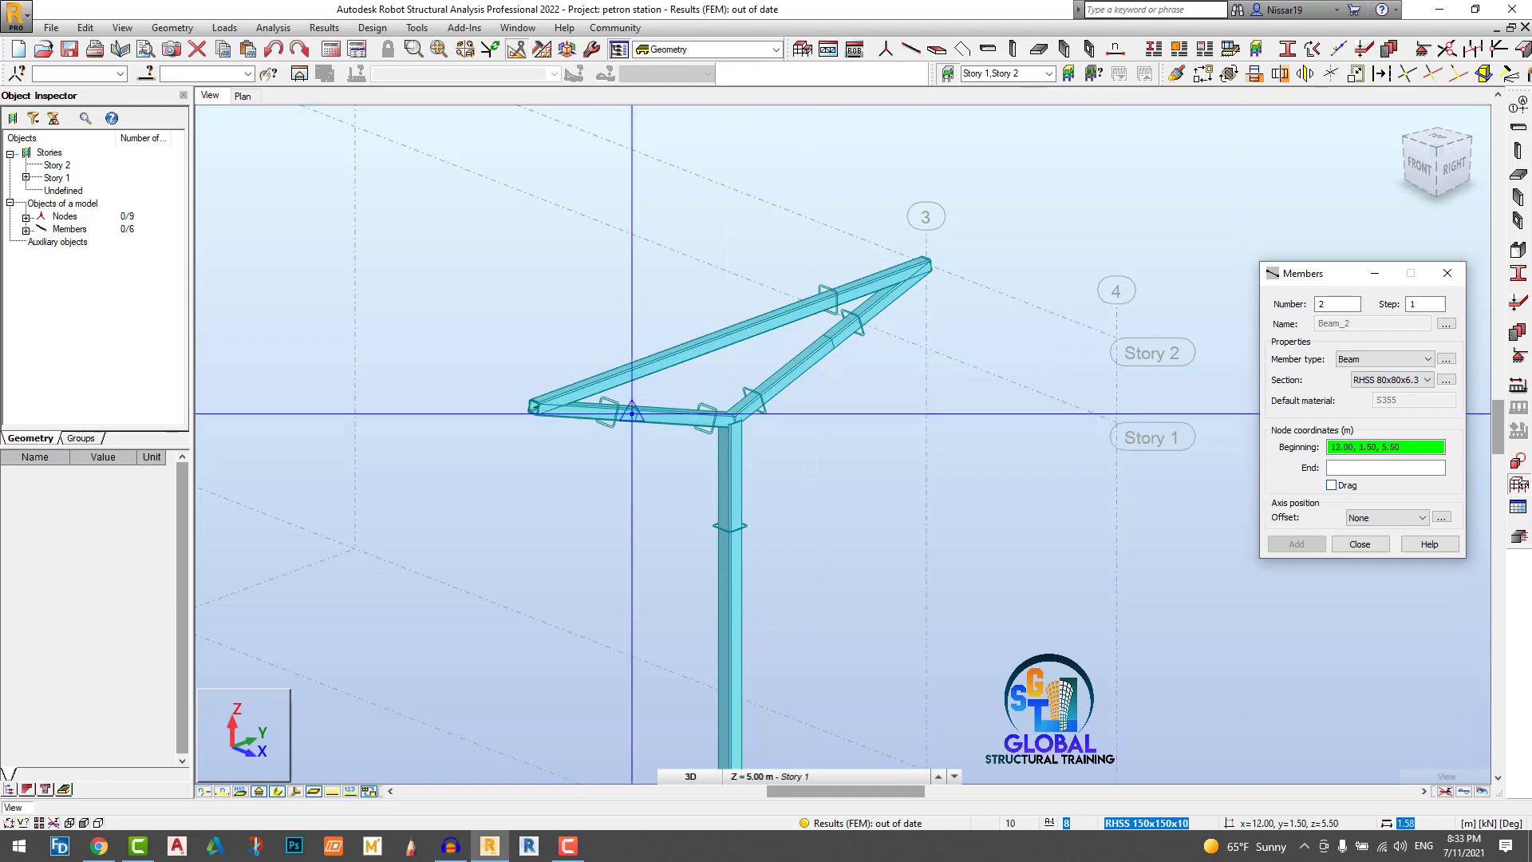
{"action": "scroll", "coordinate": [686, 416], "scroll_direction": "up", "scroll_amount": 1}
{"action": "scroll", "coordinate": [660, 421], "scroll_direction": "up", "scroll_amount": 1}
Step: Hide the section shapes and display the member numbers on the frame
{"action": "left_click", "coordinate": [277, 790]}
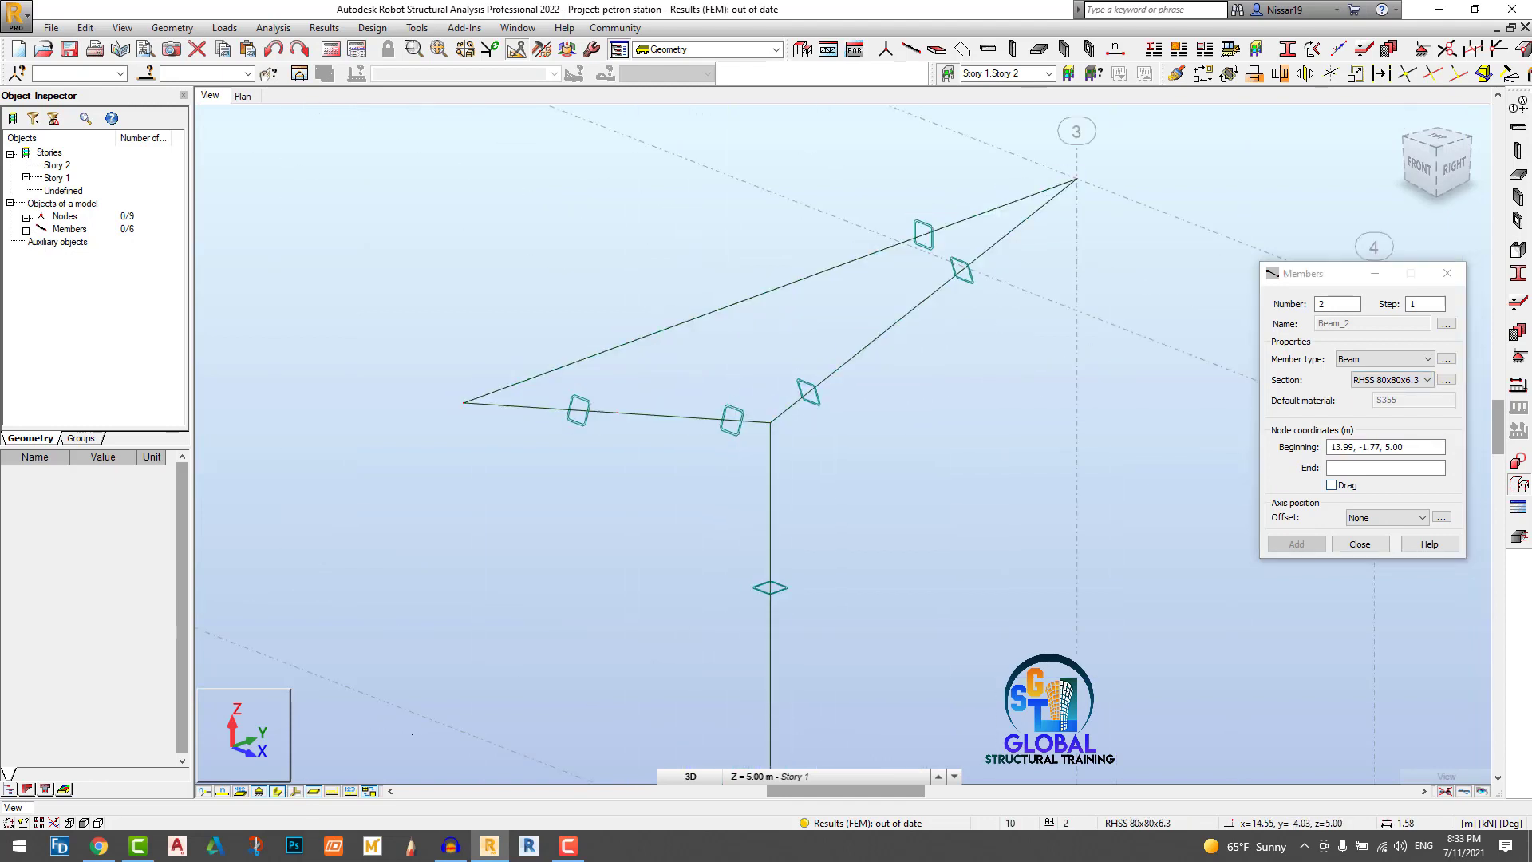
{"action": "scroll", "coordinate": [686, 454], "scroll_direction": "up", "scroll_amount": 1}
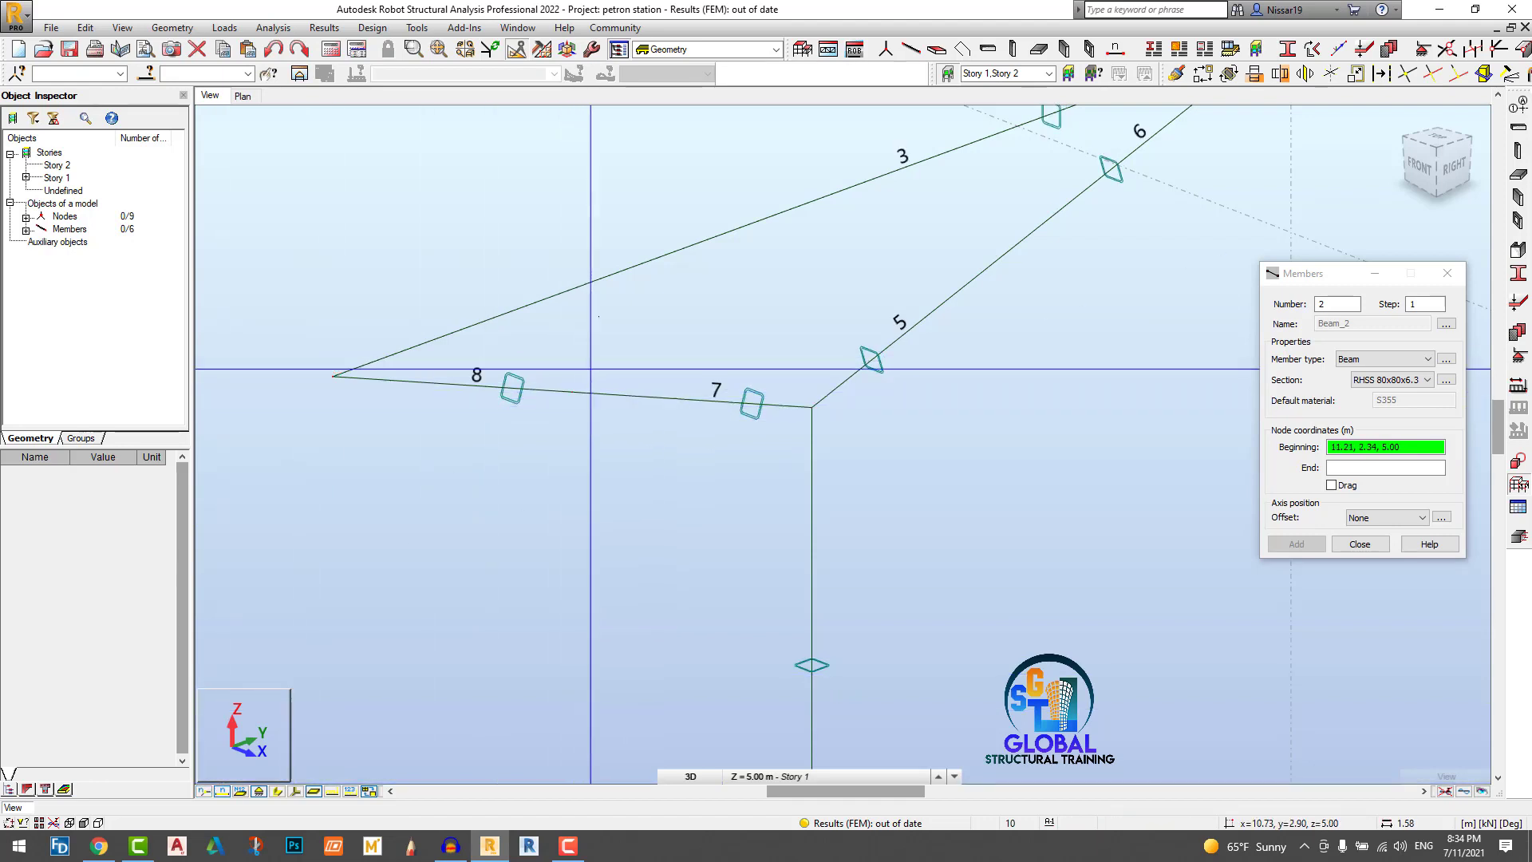
{"action": "scroll", "coordinate": [616, 370], "scroll_direction": "down", "scroll_amount": 2}
{"action": "scroll", "coordinate": [694, 342], "scroll_direction": "up", "scroll_amount": 5}
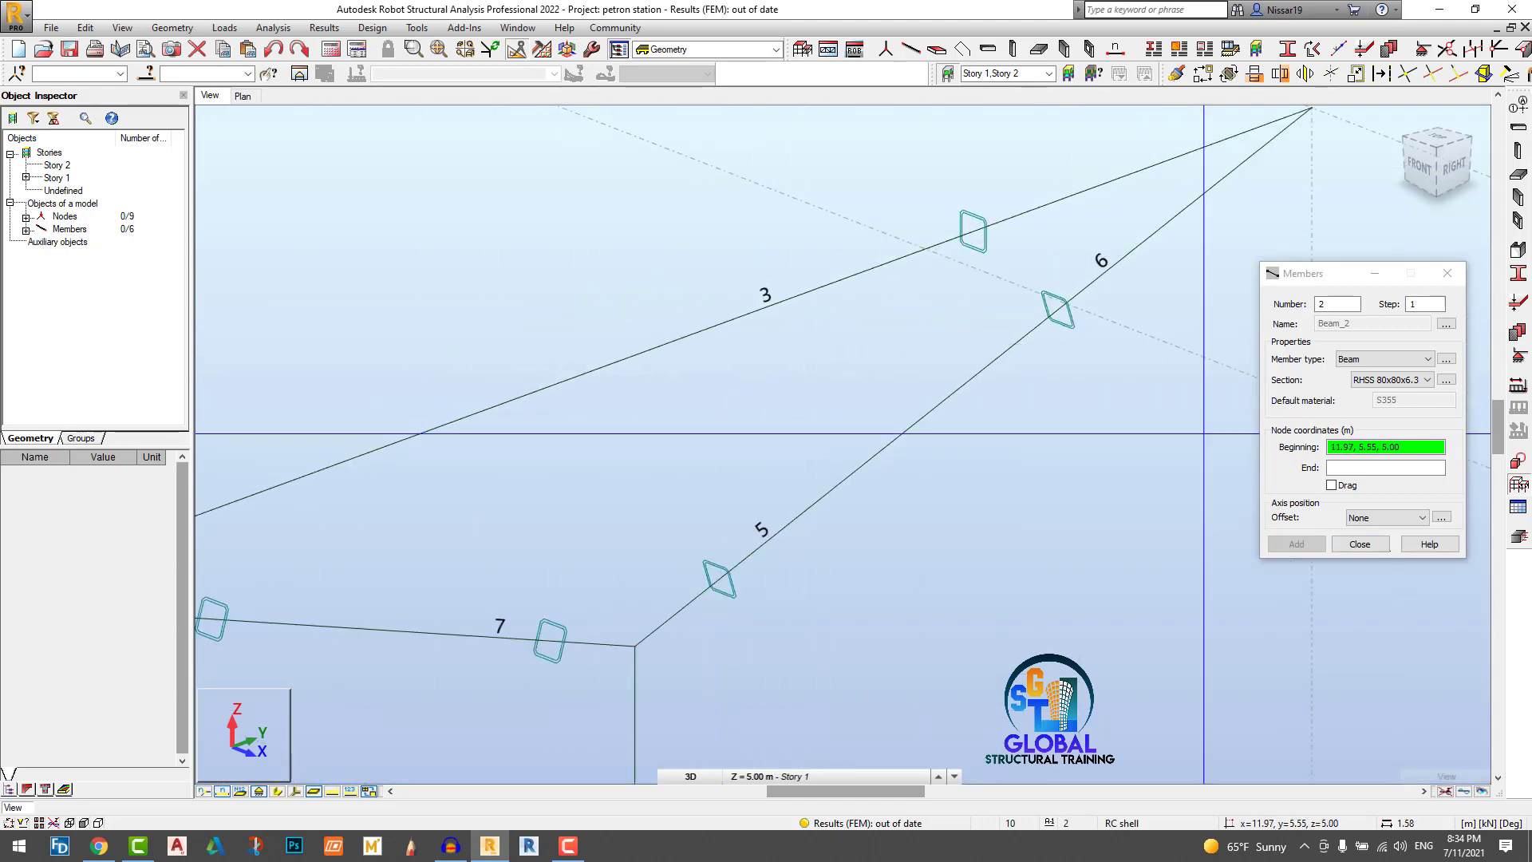
Step: Divide the horizontal top beam into 4 separate members, with node-only generation turned off
{"action": "left_click", "coordinate": [1360, 543]}
{"action": "scroll", "coordinate": [794, 328], "scroll_direction": "down", "scroll_amount": 2}
{"action": "left_click_drag", "start_coordinate": [790, 341], "coordinate": [667, 256]}
{"action": "left_click", "coordinate": [1381, 73]}
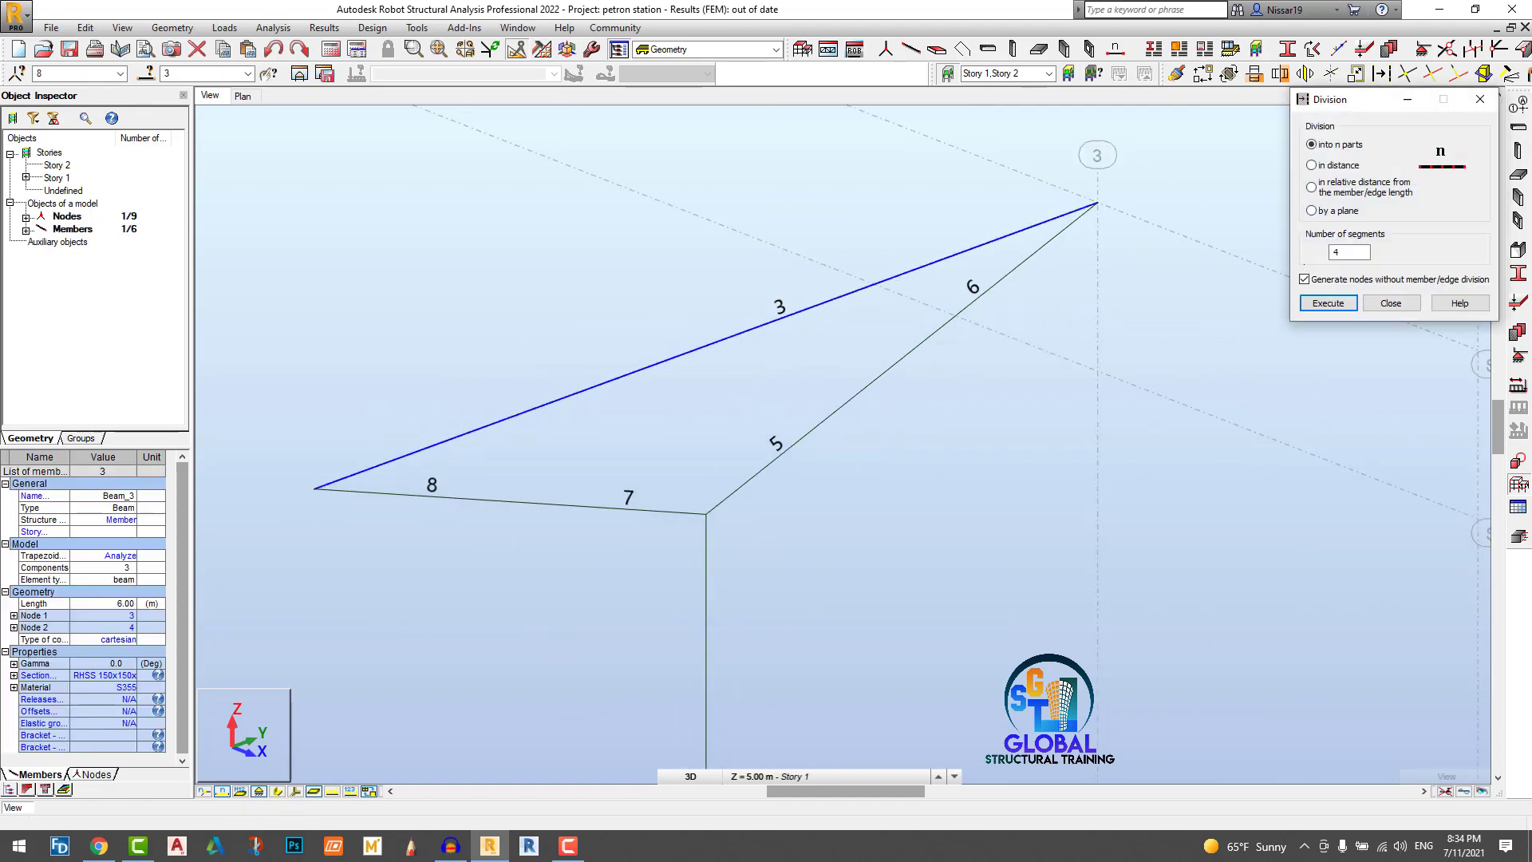
{"action": "left_click", "coordinate": [1329, 303]}
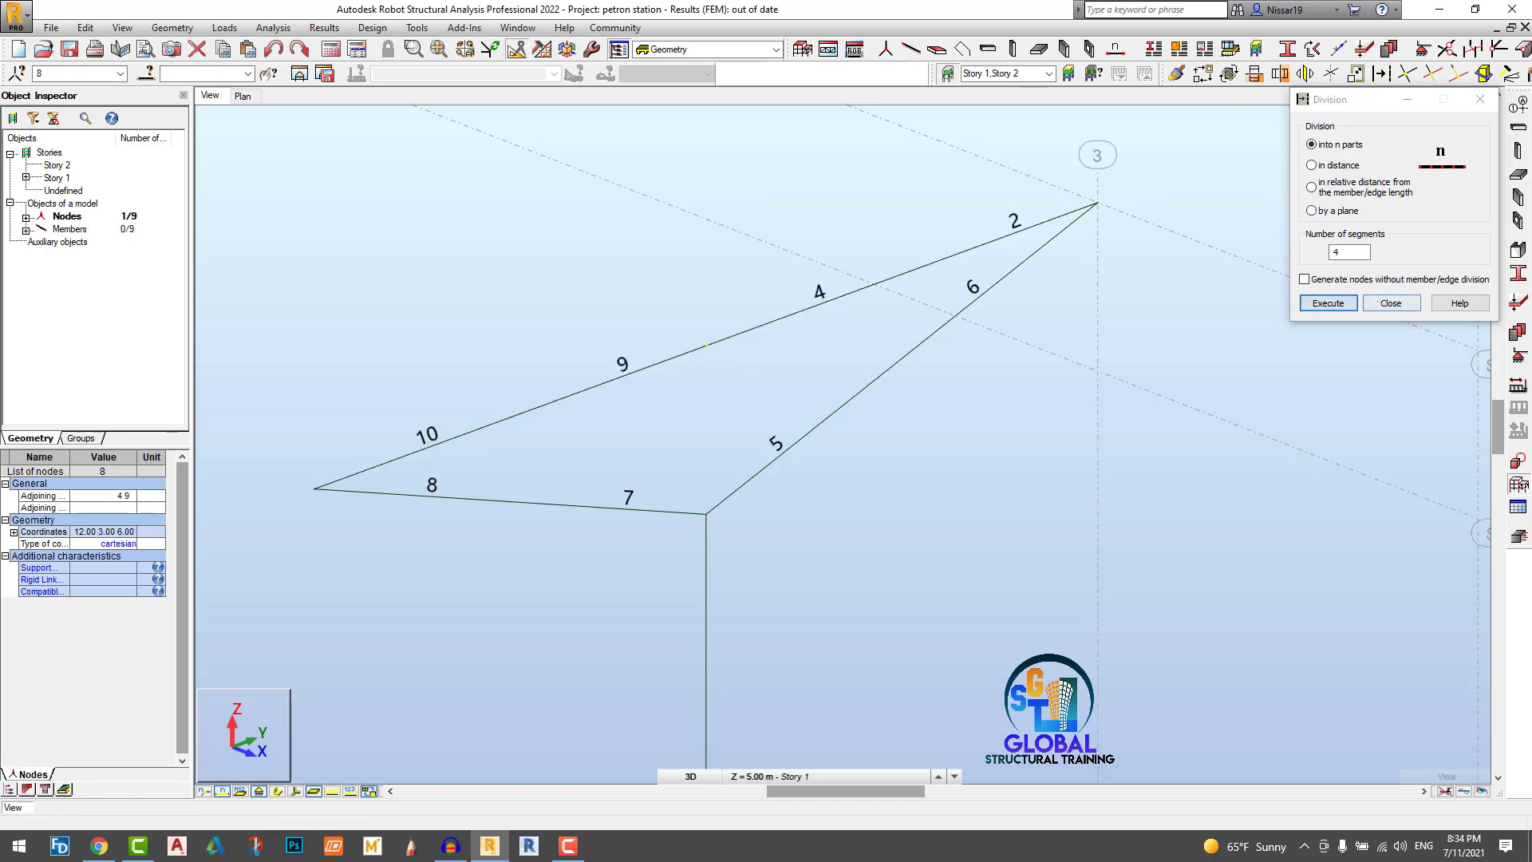
{"action": "left_click", "coordinate": [1391, 303]}
Step: Draw two RHSS 80x80x6.3 diagonals linking the column top (12, 3, 5) with the top-beam nodes (12, 1.5, 6) and (12, 4.5, 6)
{"action": "scroll", "coordinate": [497, 415], "scroll_direction": "up", "scroll_amount": 2}
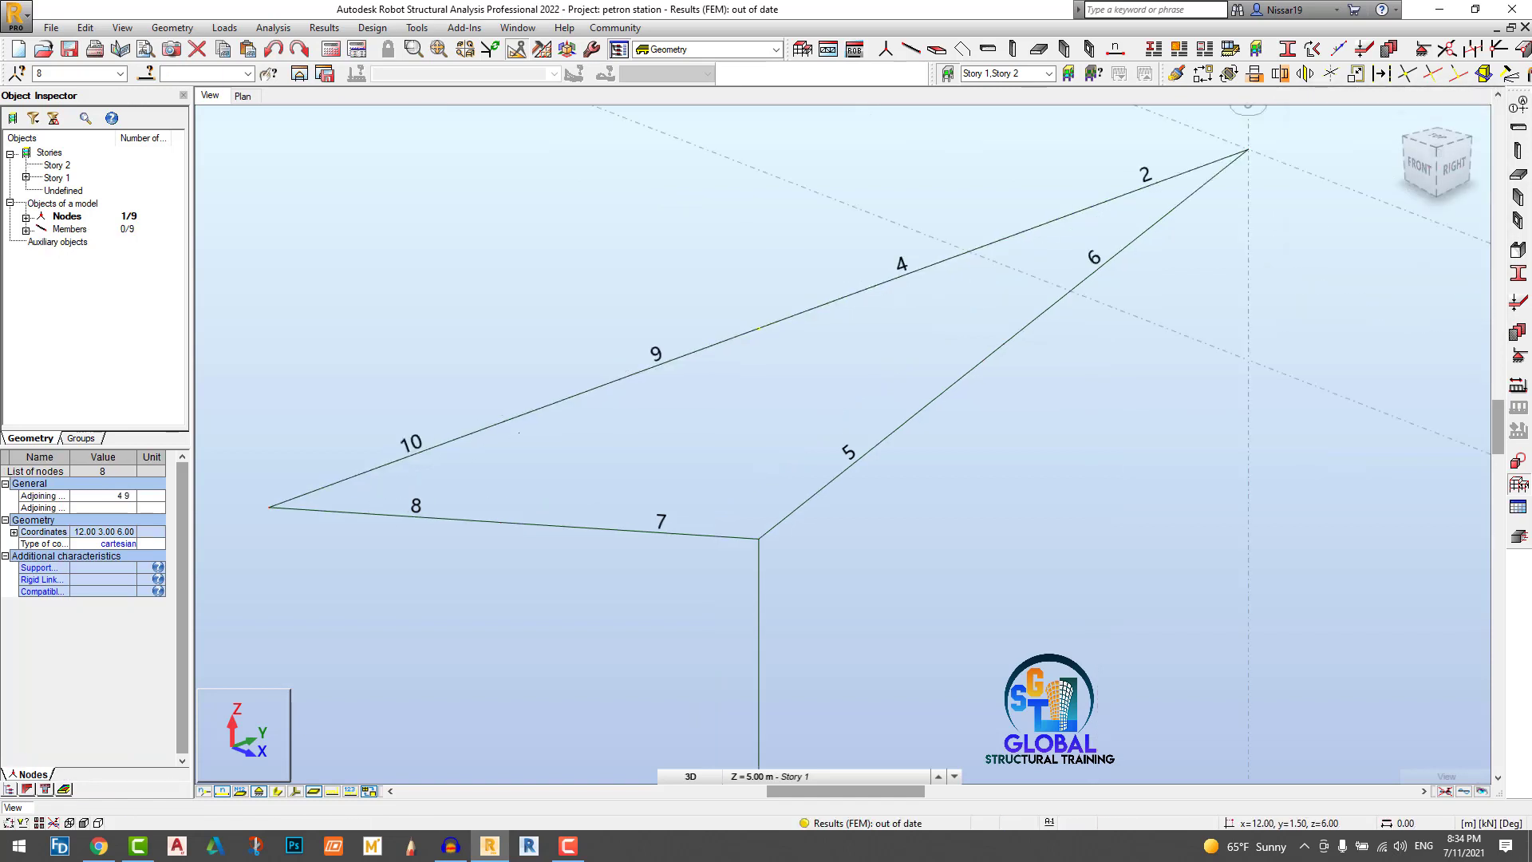
{"action": "scroll", "coordinate": [599, 472], "scroll_direction": "down", "scroll_amount": 2}
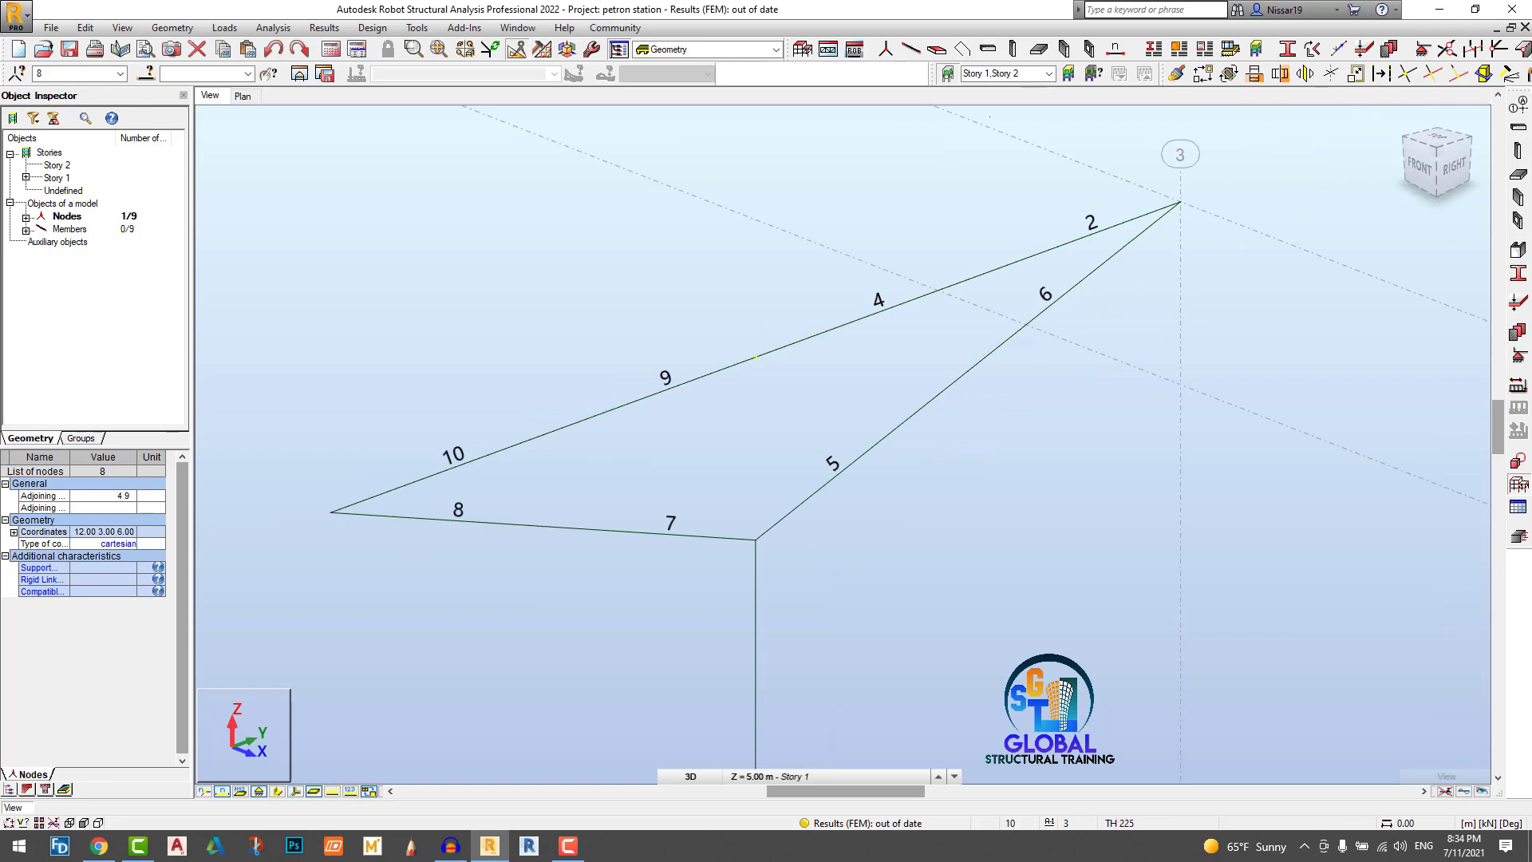
{"action": "left_click", "coordinate": [911, 50]}
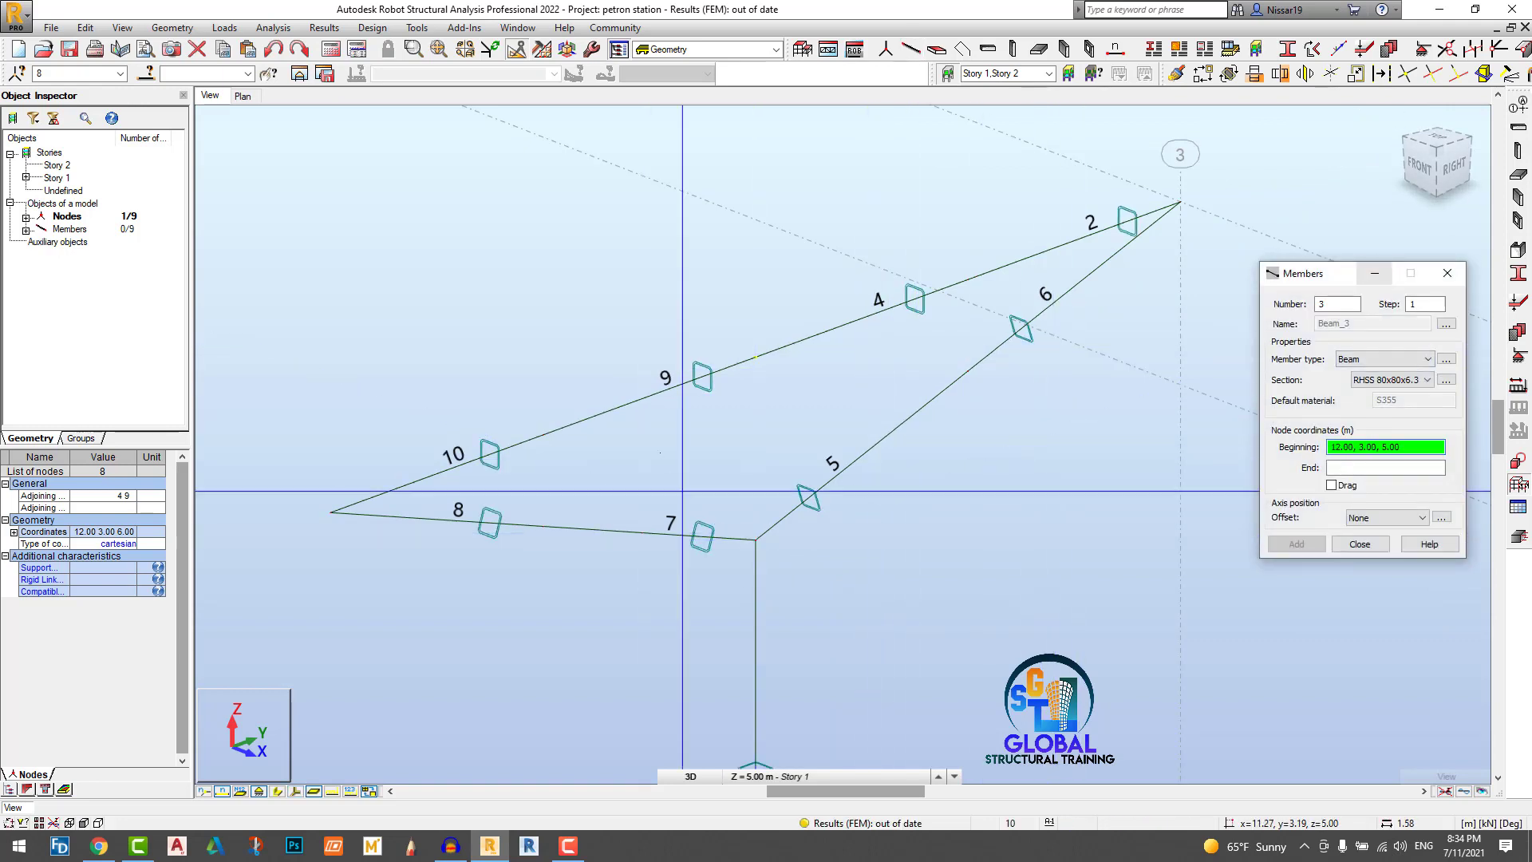
{"action": "left_click", "coordinate": [543, 435]}
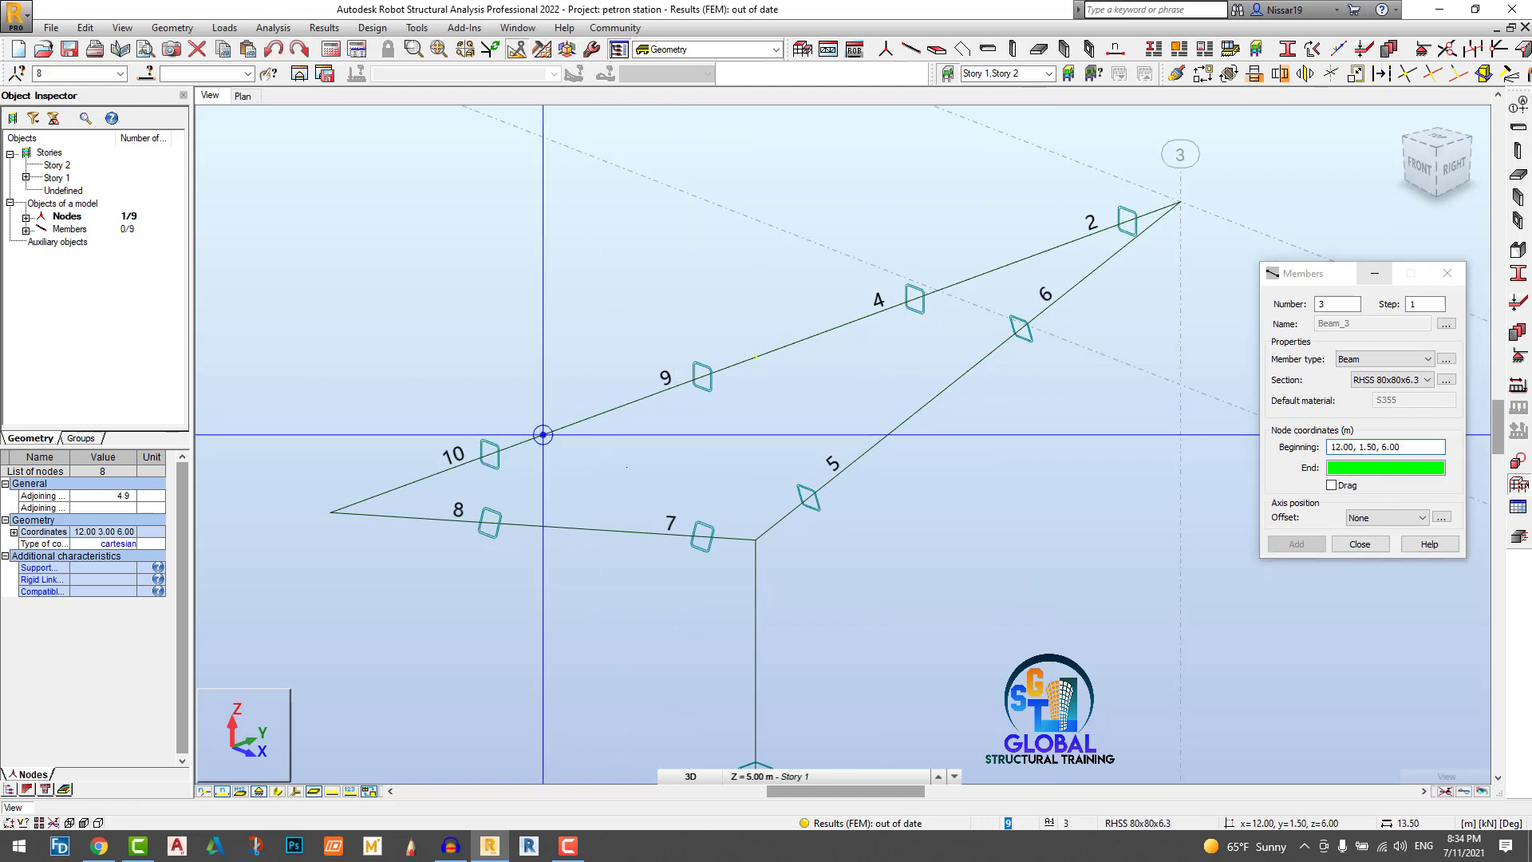
{"action": "left_click", "coordinate": [755, 540]}
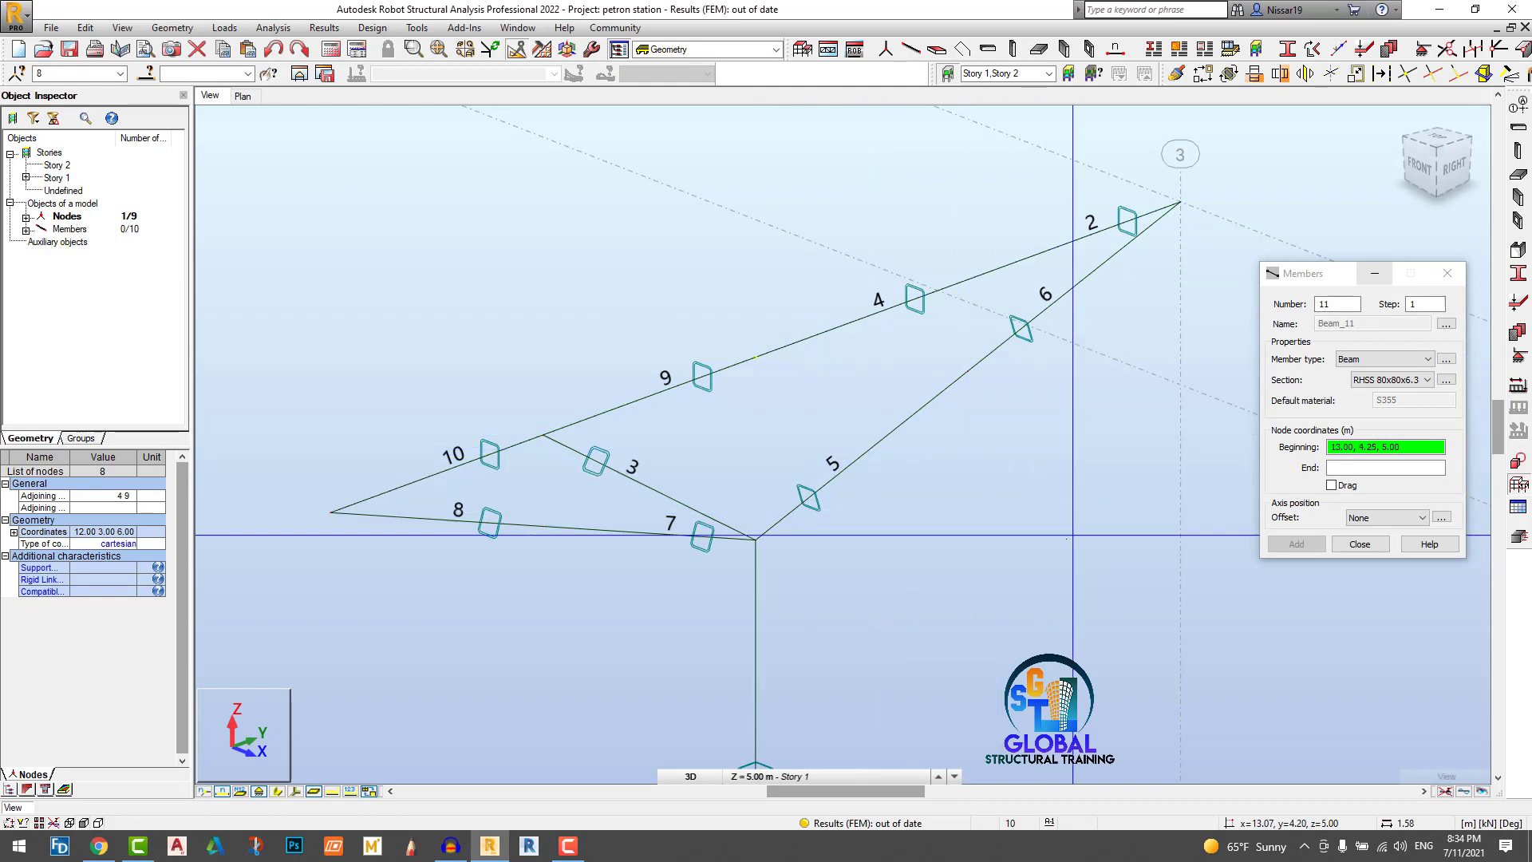
{"action": "left_click", "coordinate": [1452, 168]}
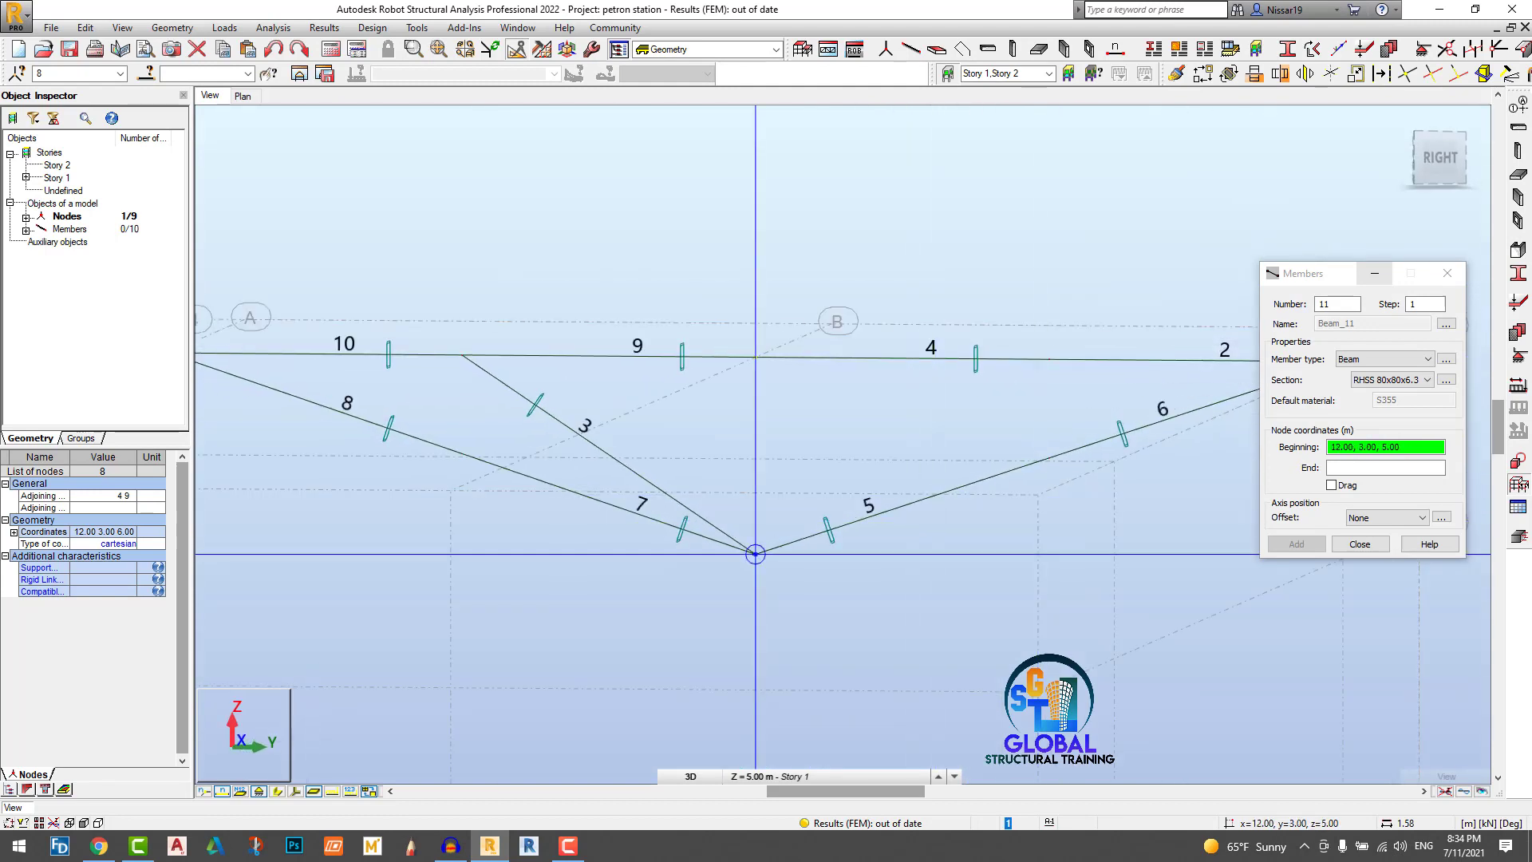
{"action": "left_click", "coordinate": [755, 553]}
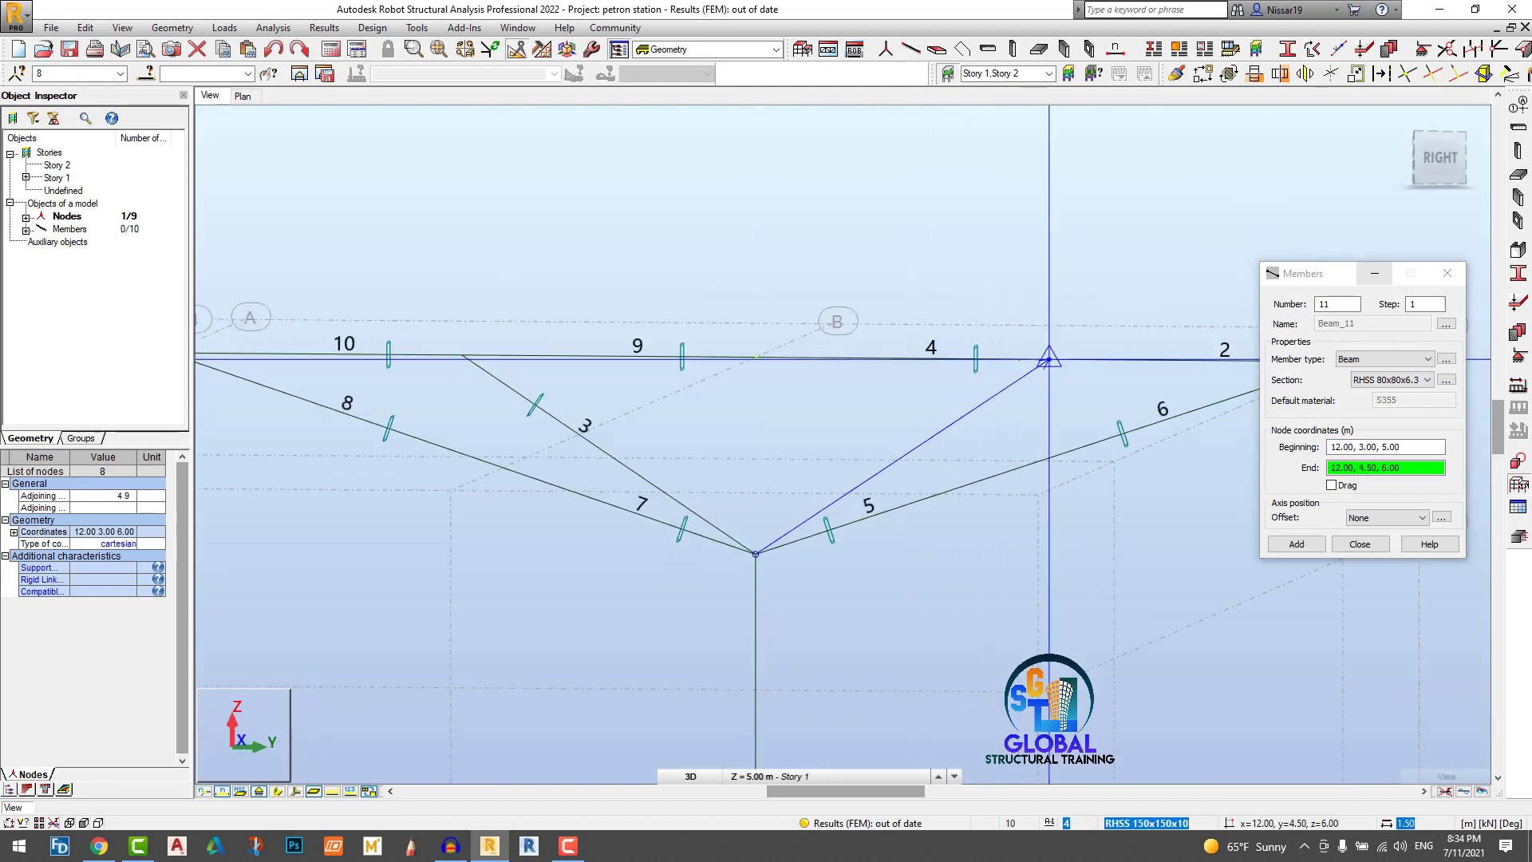
{"action": "left_click", "coordinate": [1049, 359]}
Step: Draw two RHSS 80x80x6.3 braces to (12, 4.5, 6), from (12, 5.25, 5.75) and (12, 4.5, 5.5) on the inclined beam
{"action": "scroll", "coordinate": [868, 374], "scroll_direction": "down", "scroll_amount": 2}
{"action": "left_click", "coordinate": [1095, 398]}
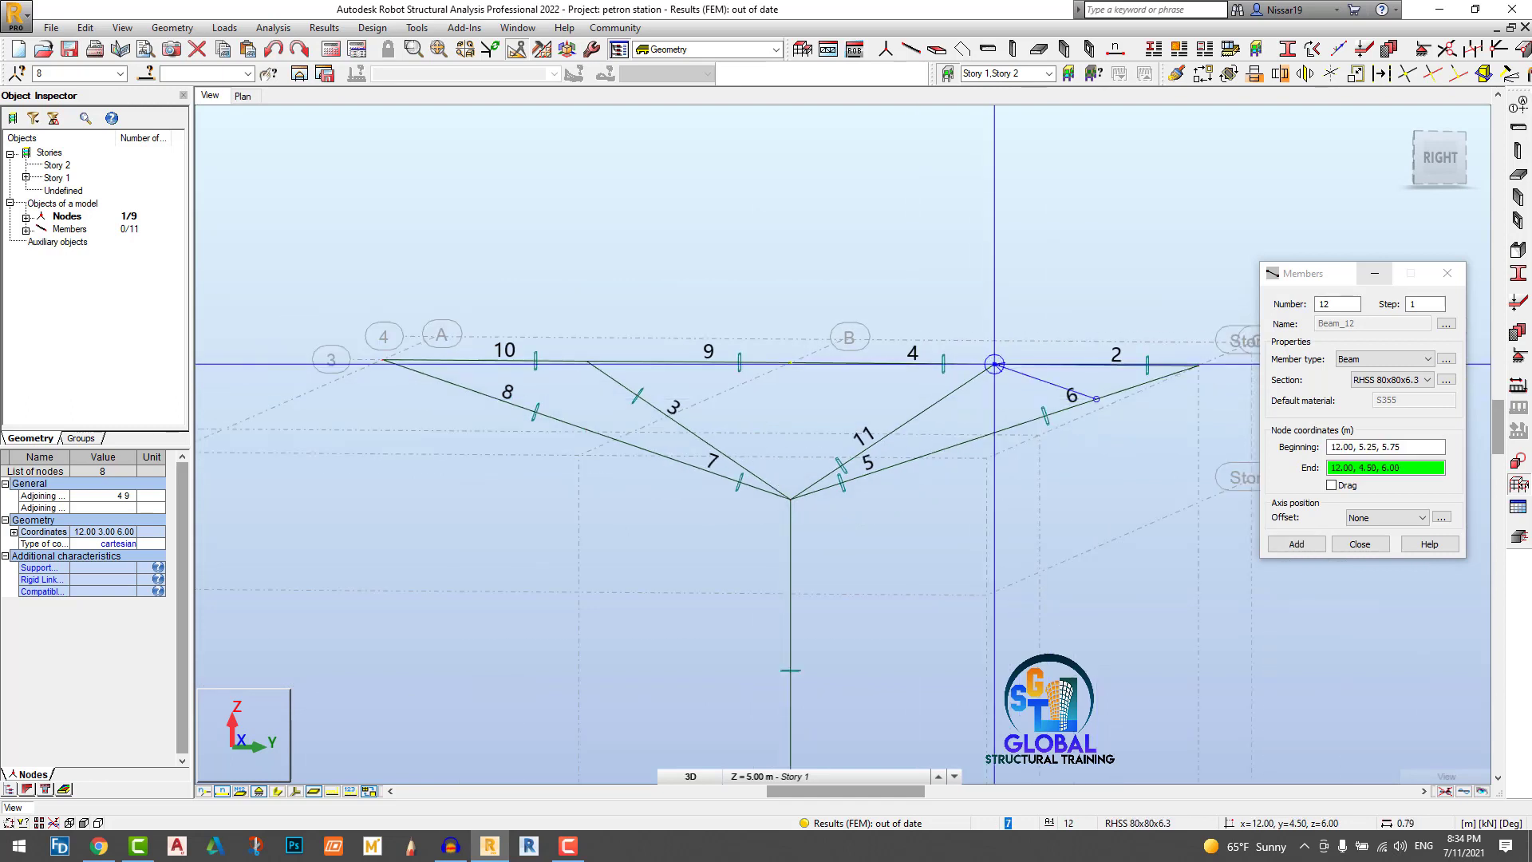
{"action": "left_click", "coordinate": [994, 364]}
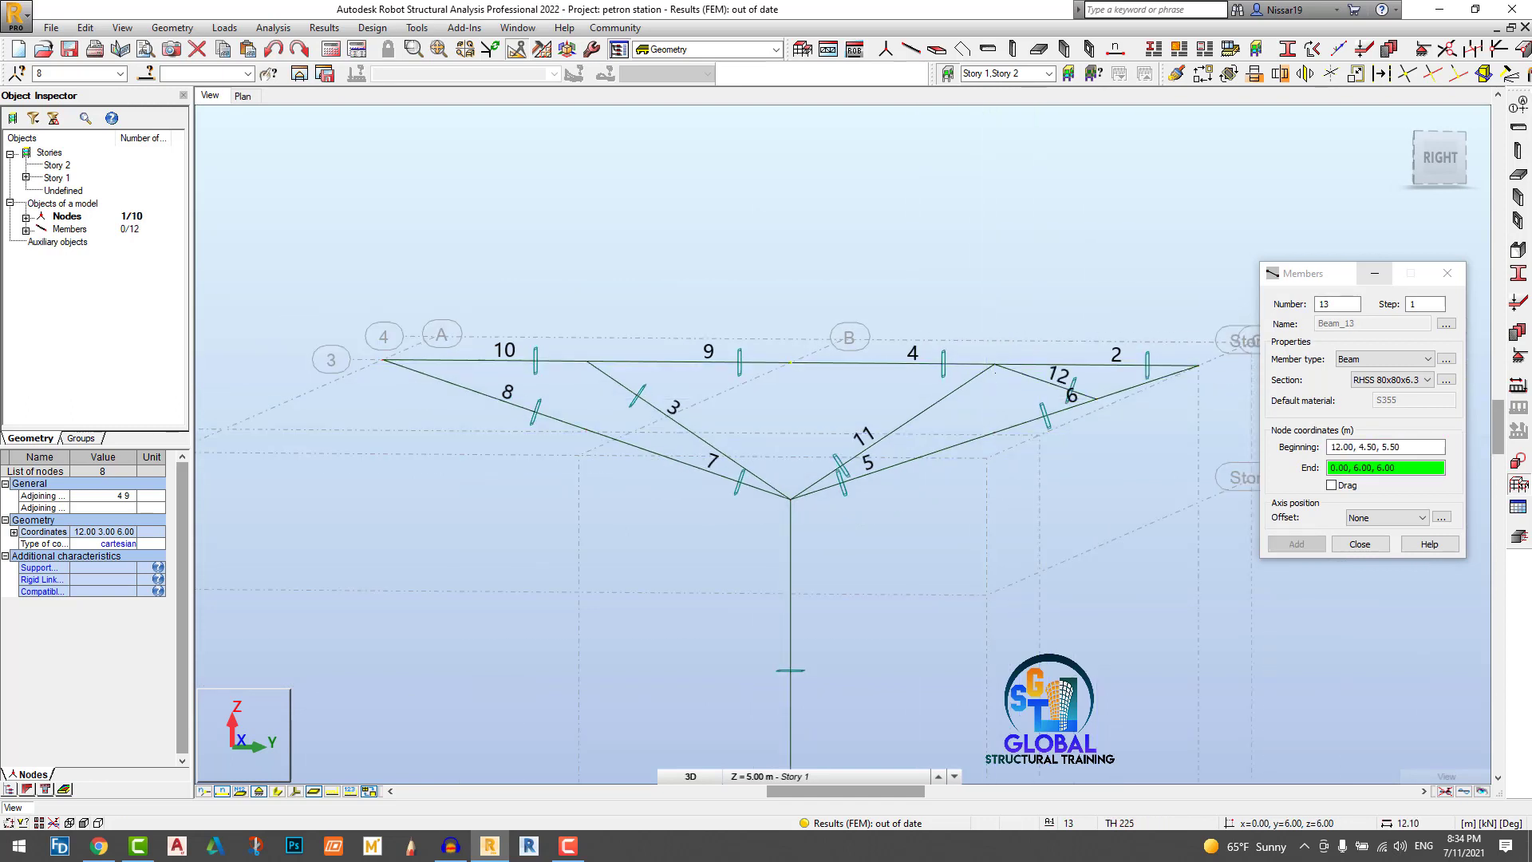
{"action": "left_click", "coordinate": [994, 365]}
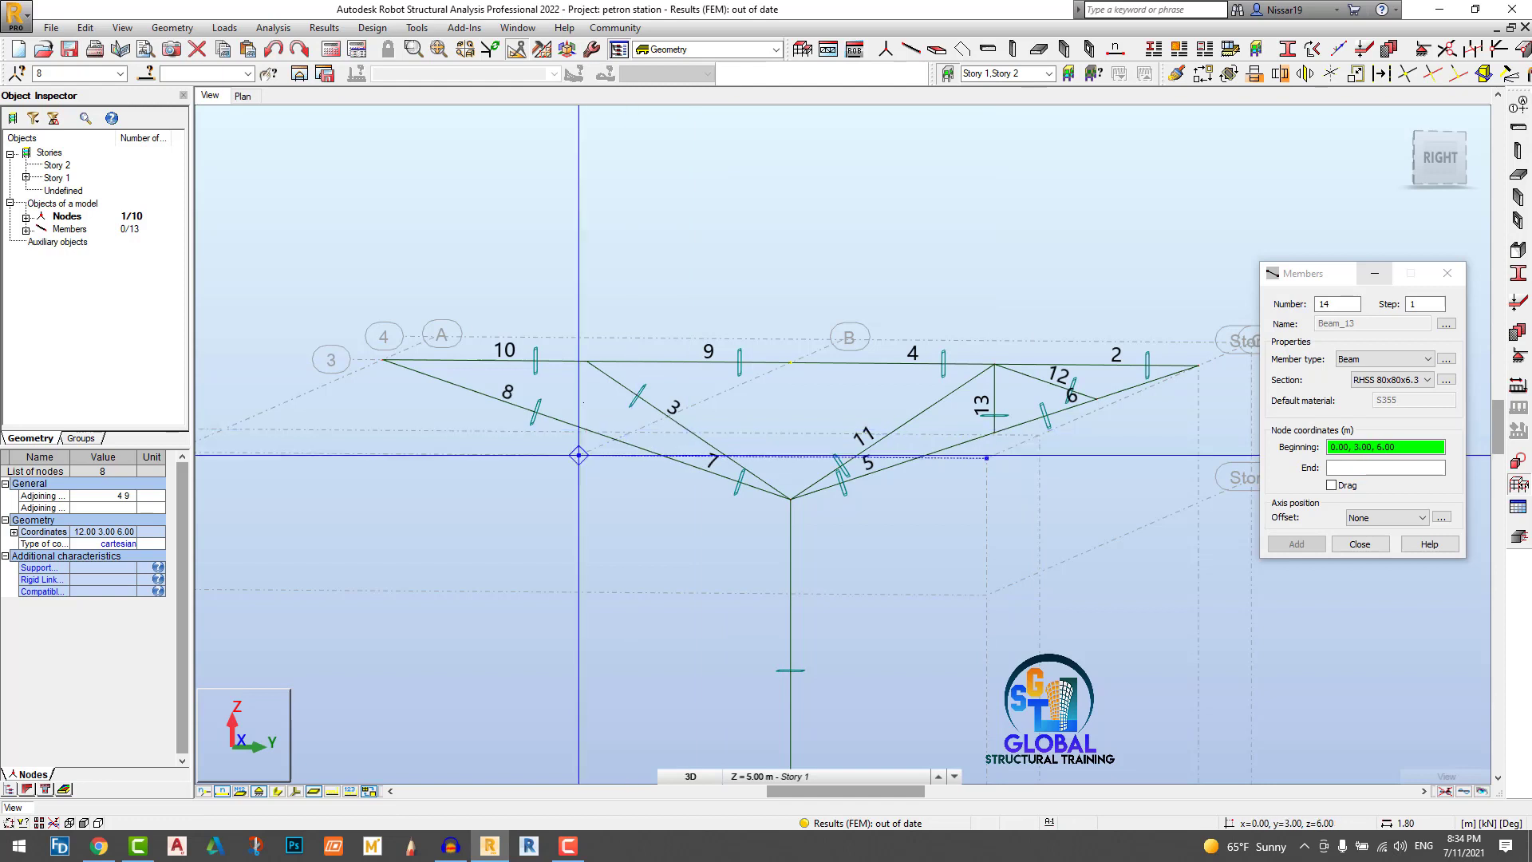
Step: Draw two RHSS 80x80x6.3 braces from top-beam node (12, 1.5, 6) to (12, 0.75, 5.75) and (12, 1.5, 5.5) on the inclined beam
{"action": "left_click", "coordinate": [587, 361]}
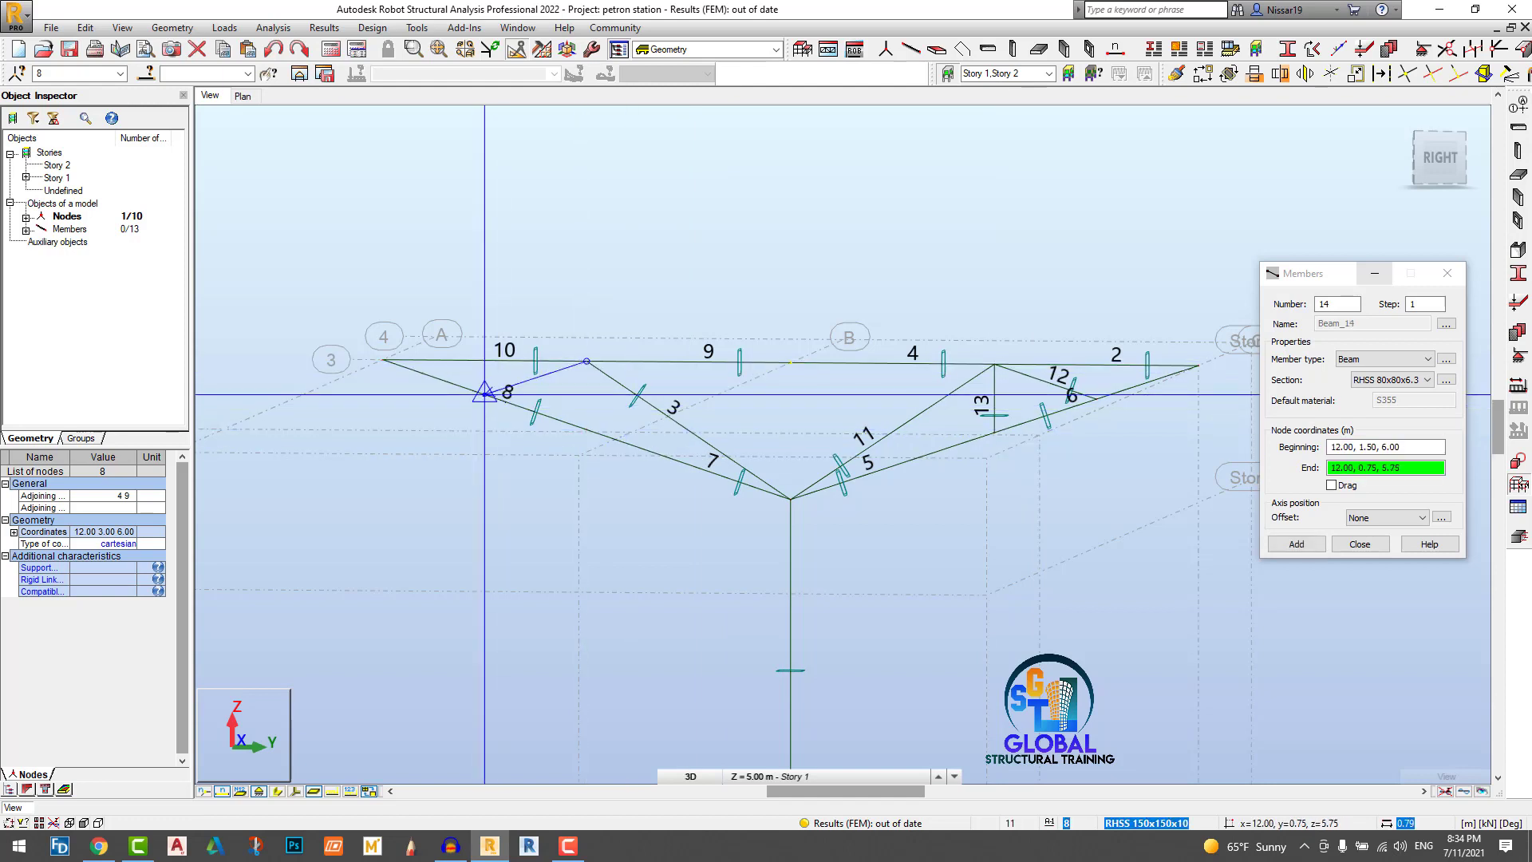
{"action": "left_click", "coordinate": [484, 393]}
{"action": "left_click", "coordinate": [586, 361]}
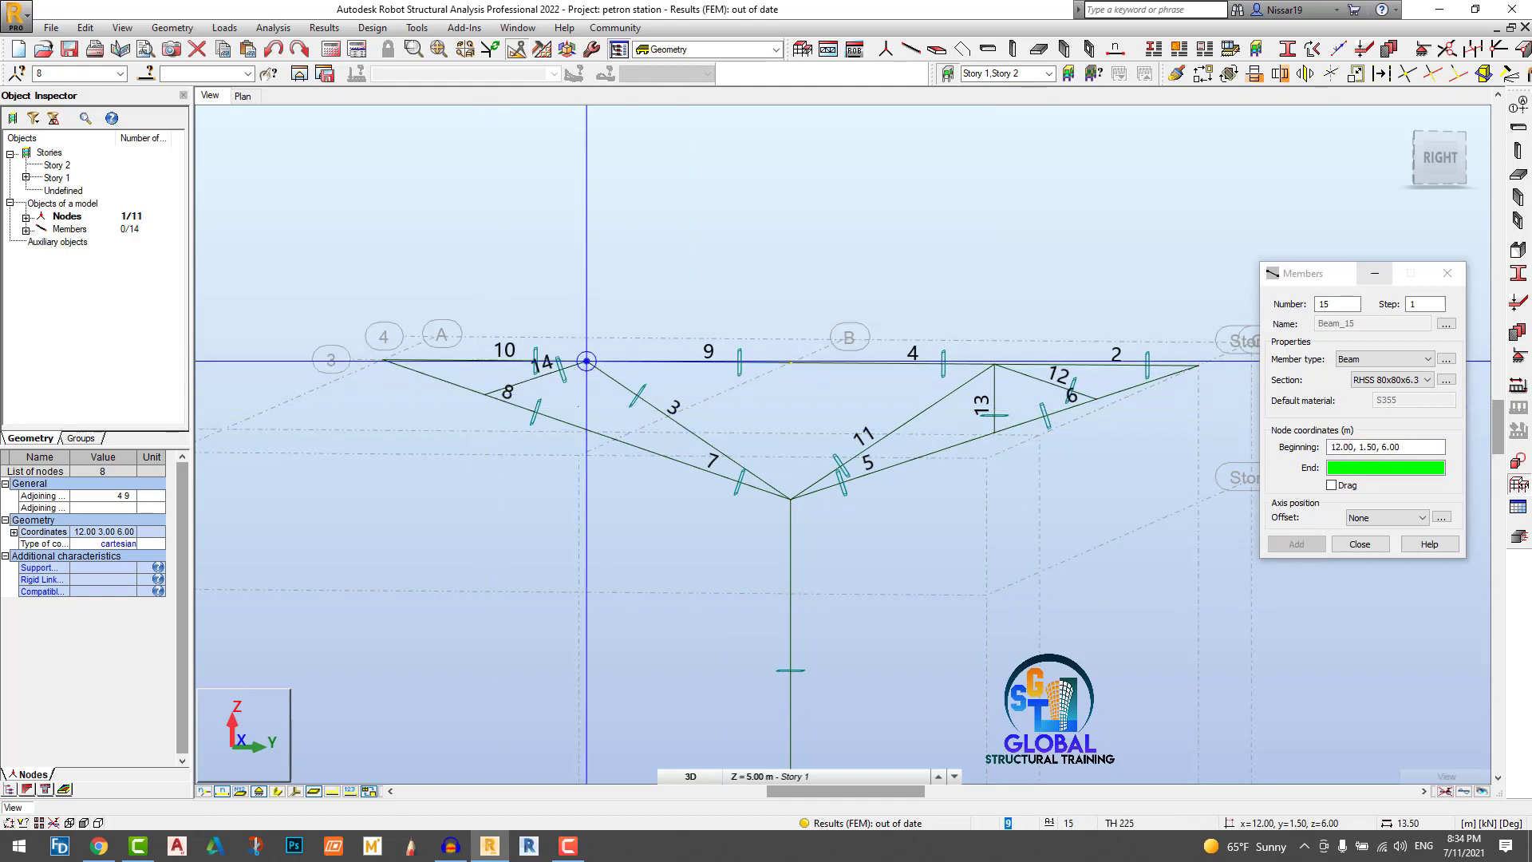
{"action": "left_click", "coordinate": [586, 430]}
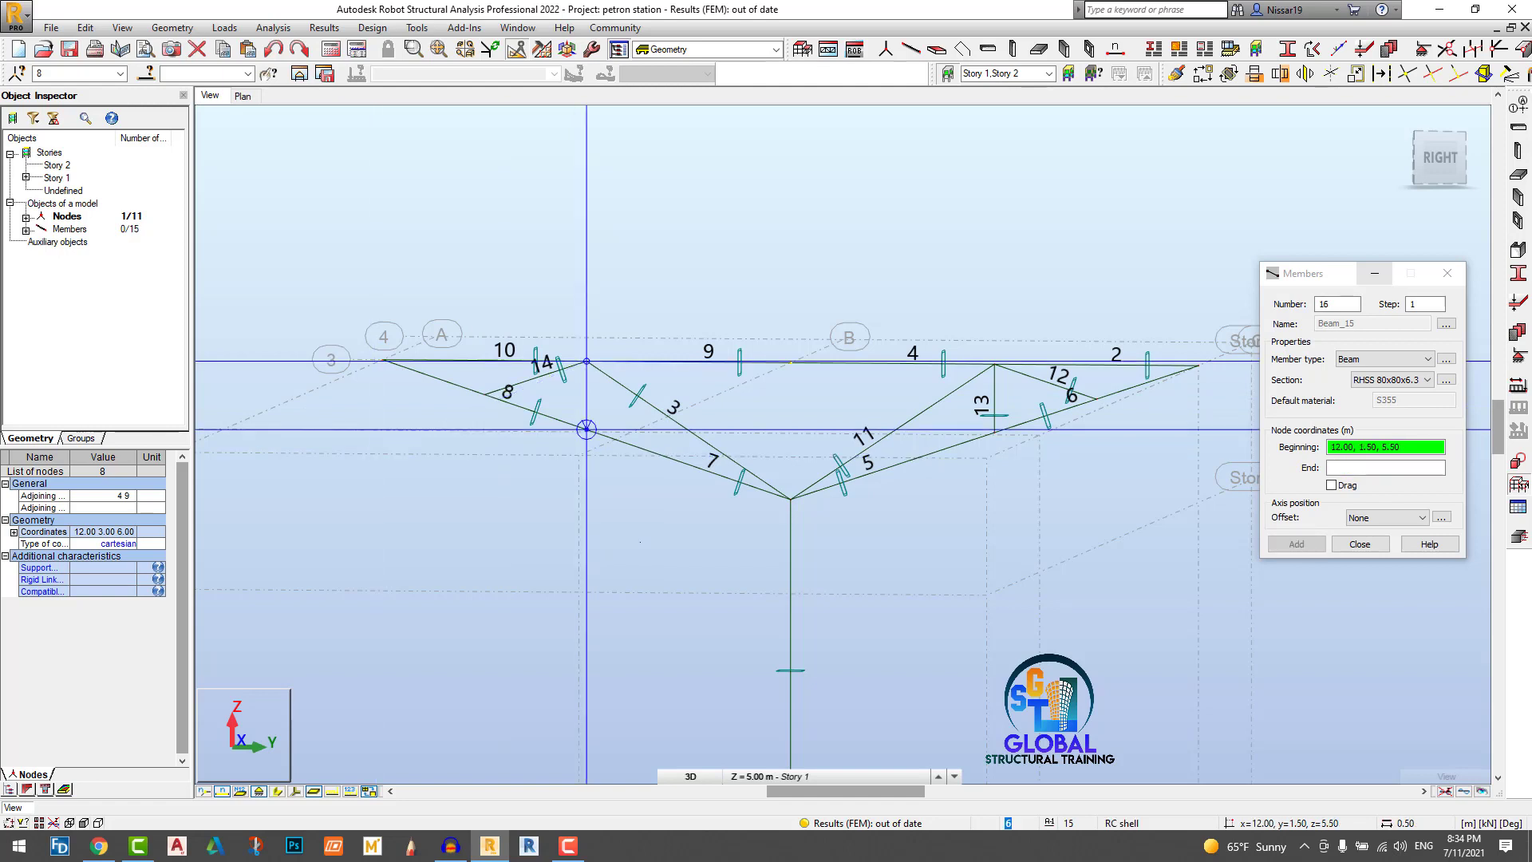
Step: Draw a vertical RHSS 80x80x6.3 member from the column top (12, 3, 5) to the top-beam midpoint (12, 3, 6)
{"action": "middle_click_drag", "start_coordinate": [598, 570], "coordinate": [777, 410], "text": "shift"}
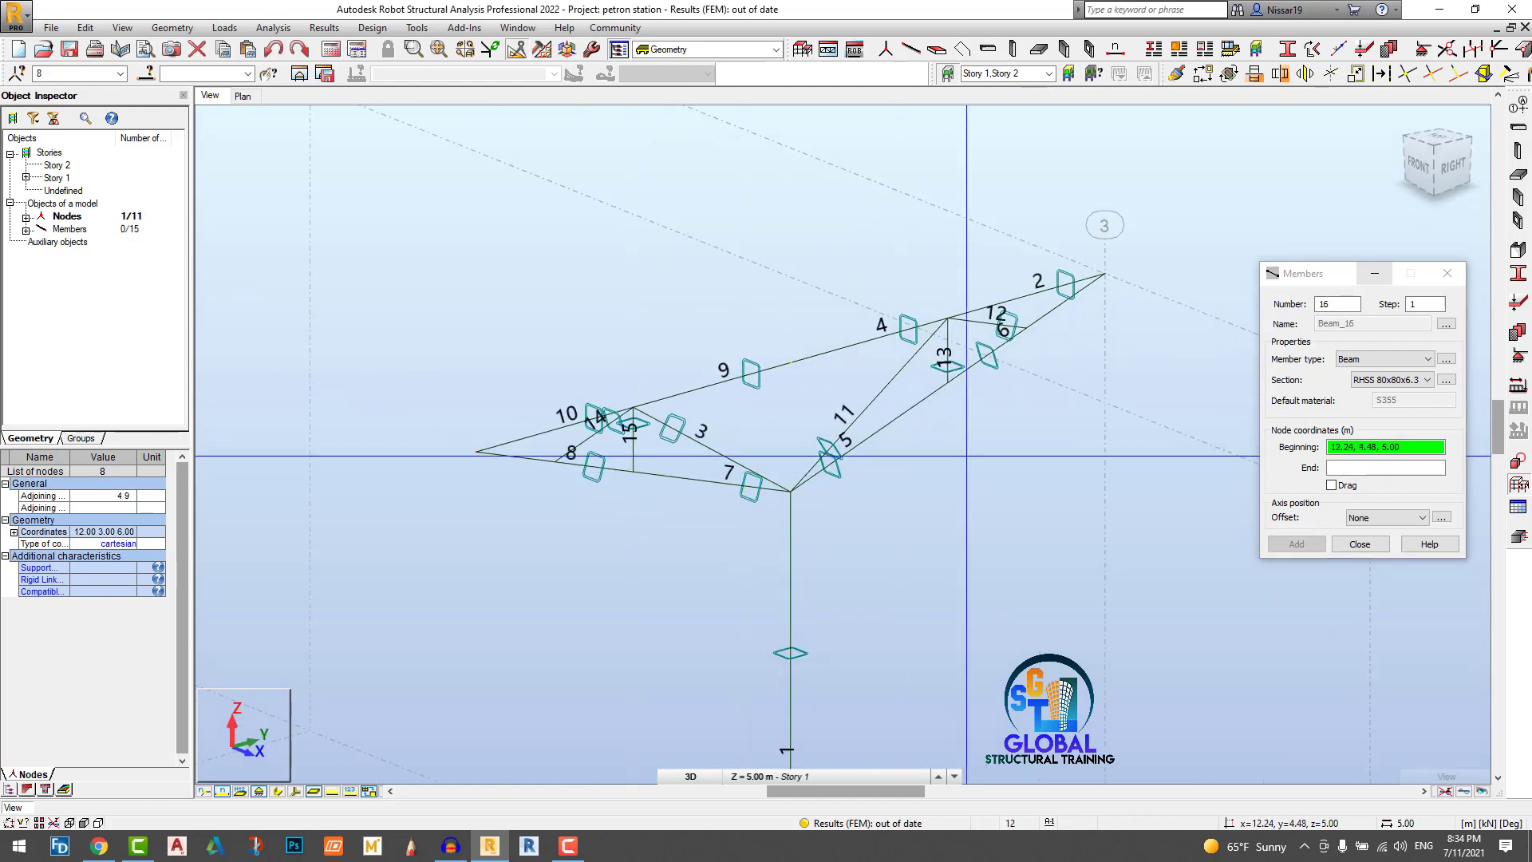
{"action": "left_click", "coordinate": [791, 492]}
{"action": "left_click", "coordinate": [790, 363]}
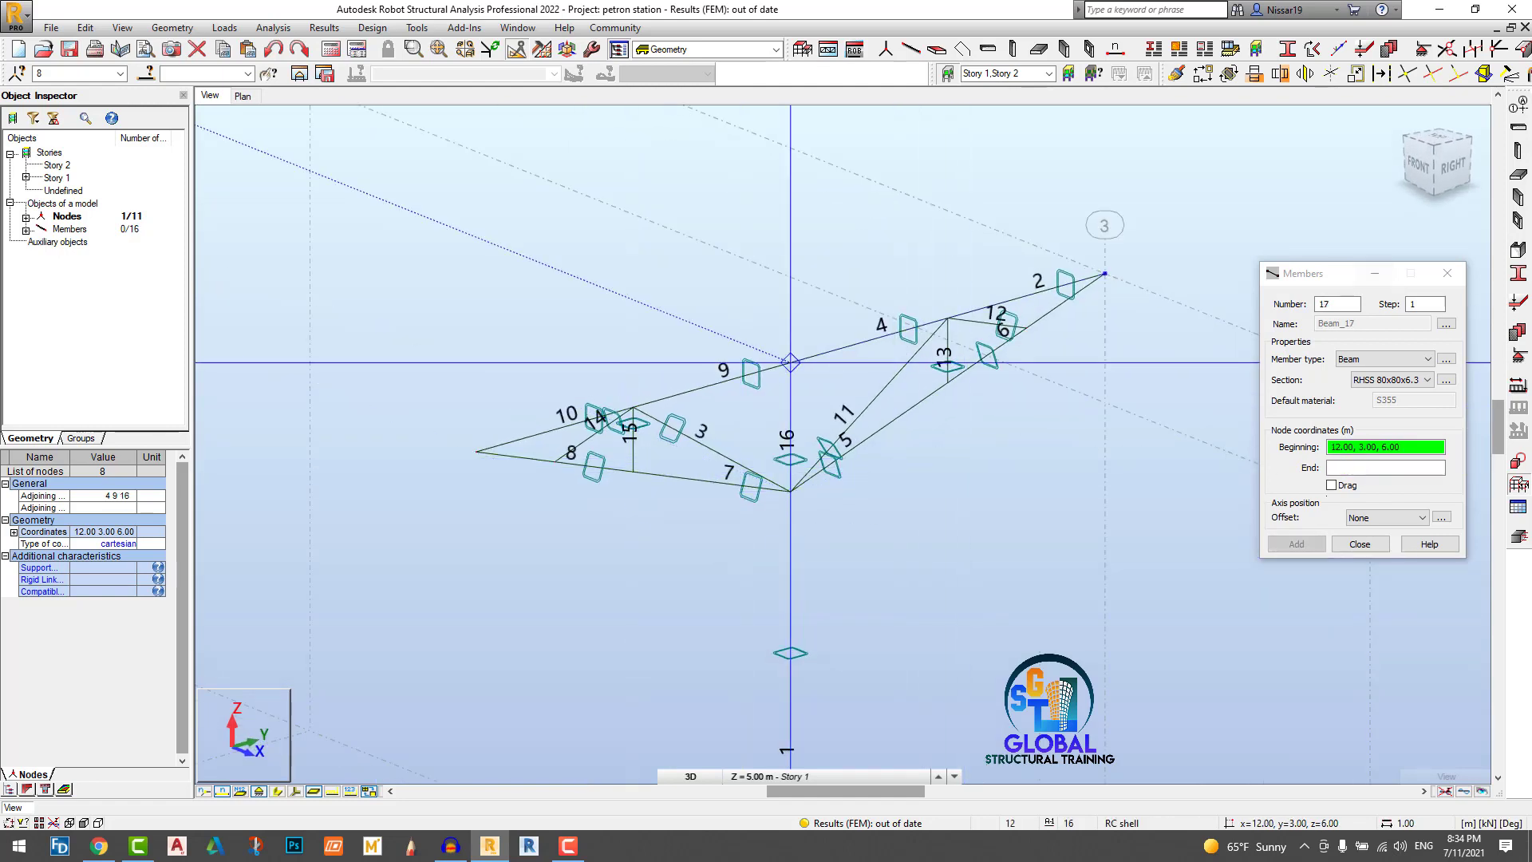
{"action": "key", "text": "Escape"}
Step: Turn on the color legends for sections and member types in the members' display attributes
{"action": "scroll", "coordinate": [912, 508], "scroll_direction": "down", "scroll_amount": 3}
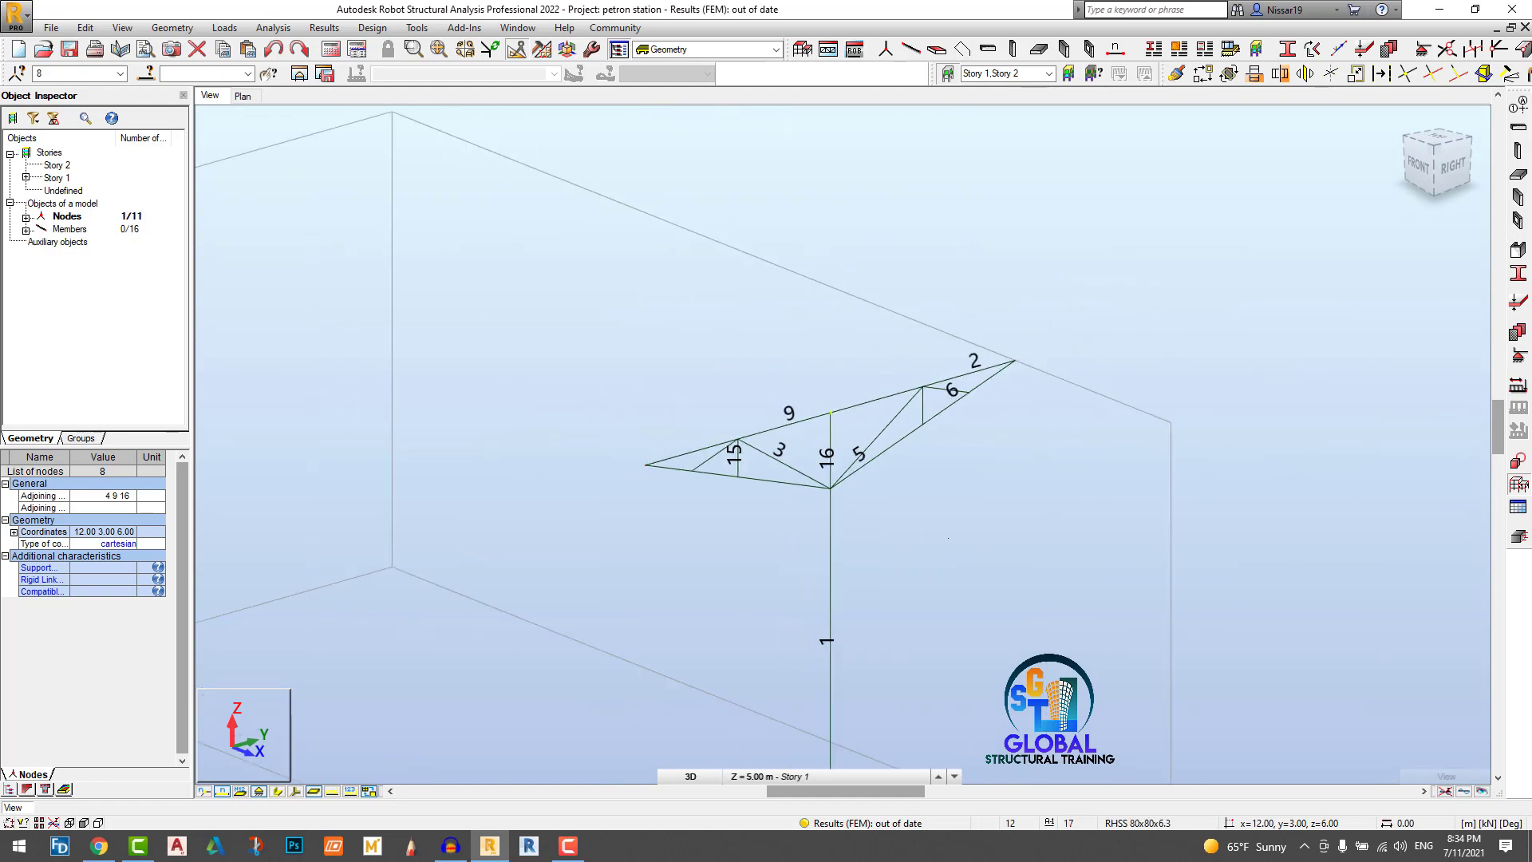
{"action": "scroll", "coordinate": [850, 447], "scroll_direction": "up", "scroll_amount": 4}
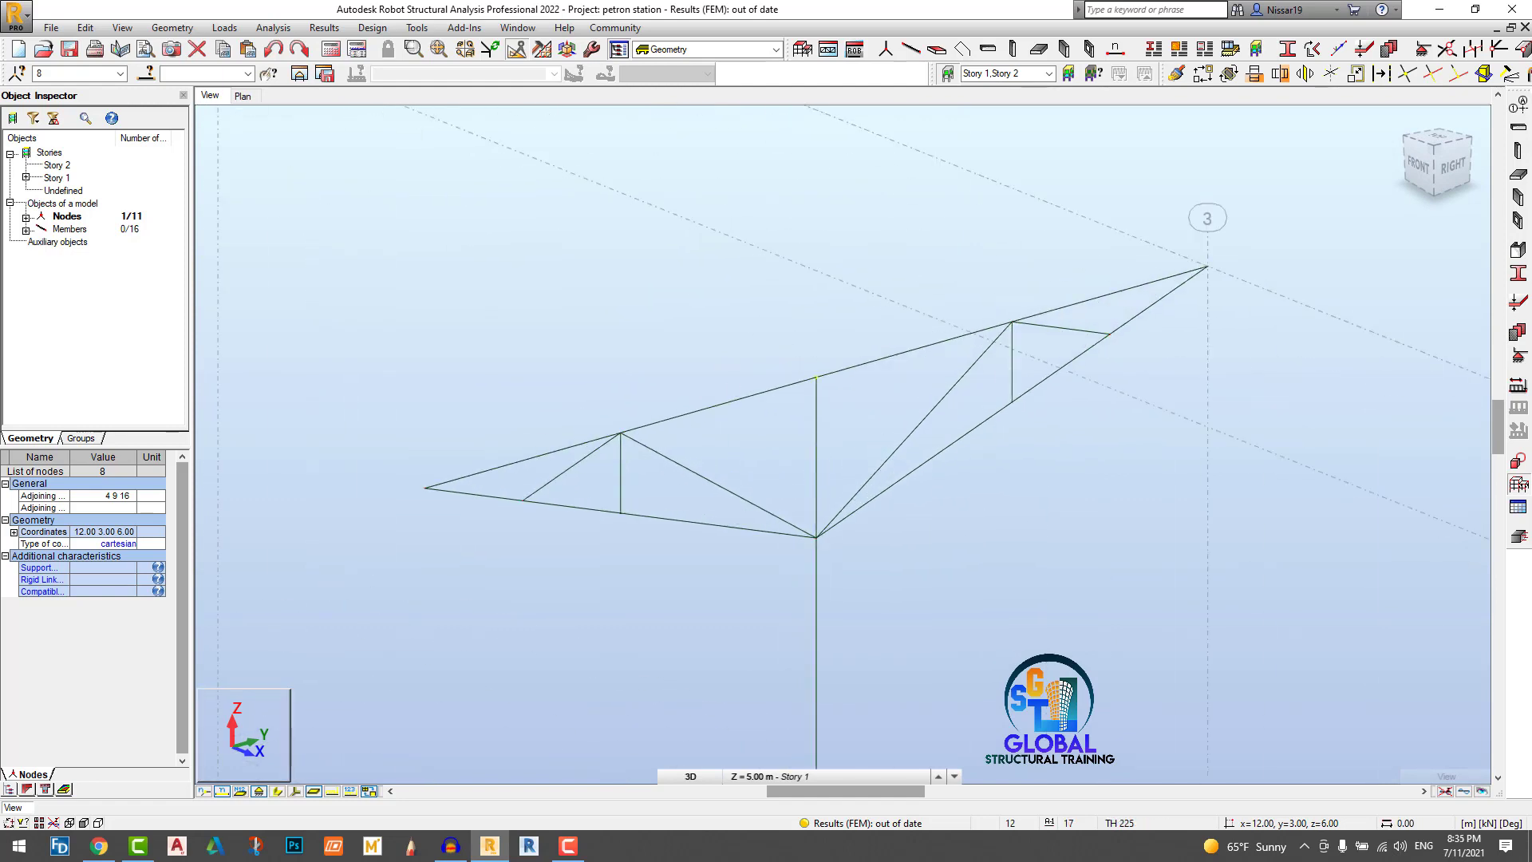
{"action": "scroll", "coordinate": [584, 375], "scroll_direction": "down", "scroll_amount": 2}
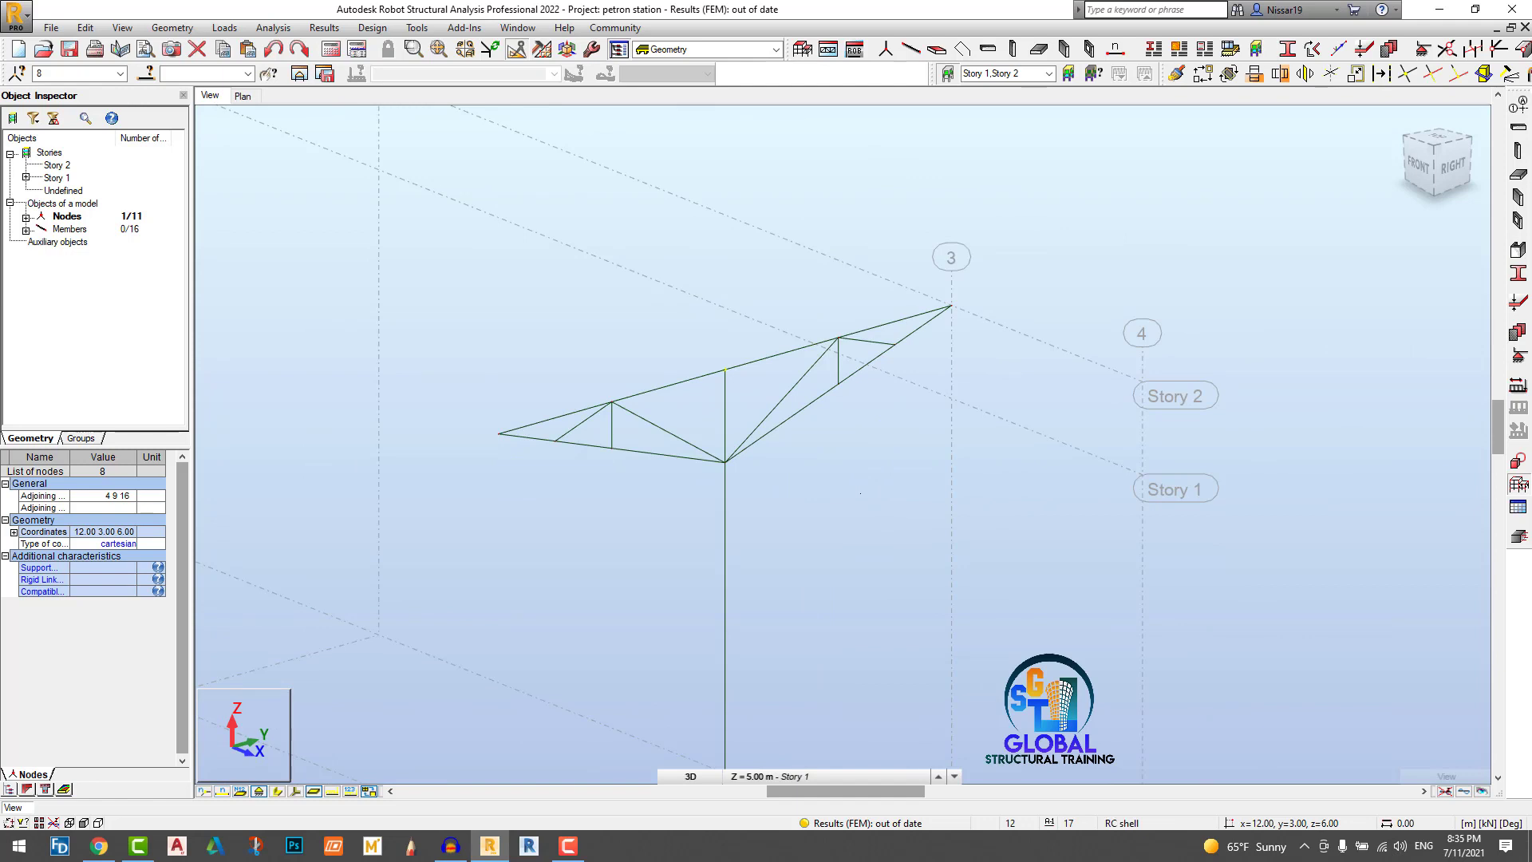
{"action": "scroll", "coordinate": [860, 493], "scroll_direction": "up", "scroll_amount": 1}
{"action": "right_click", "coordinate": [763, 454]}
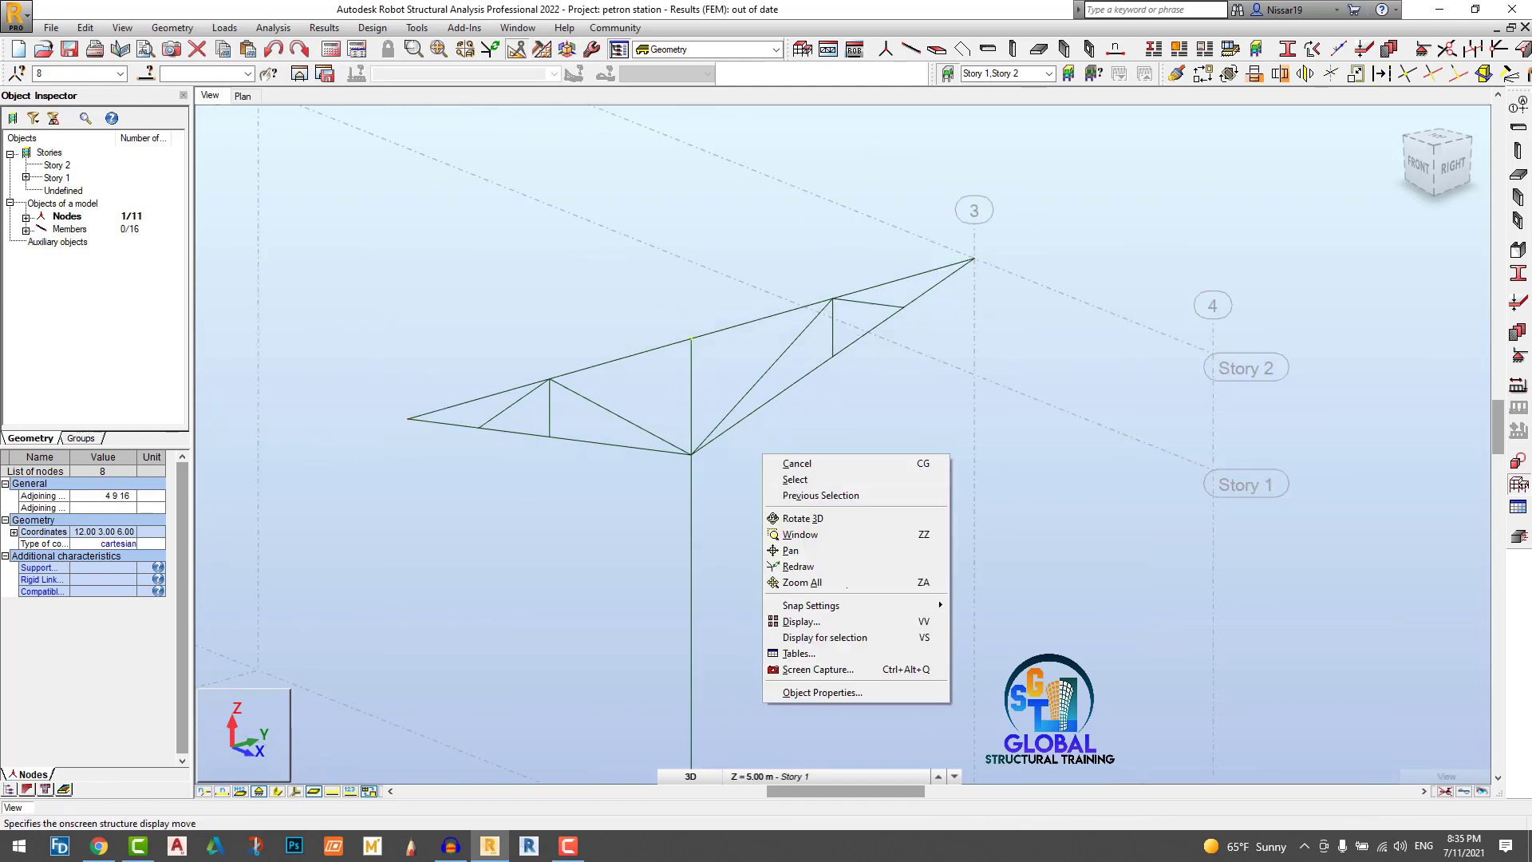
{"action": "left_click", "coordinate": [801, 622]}
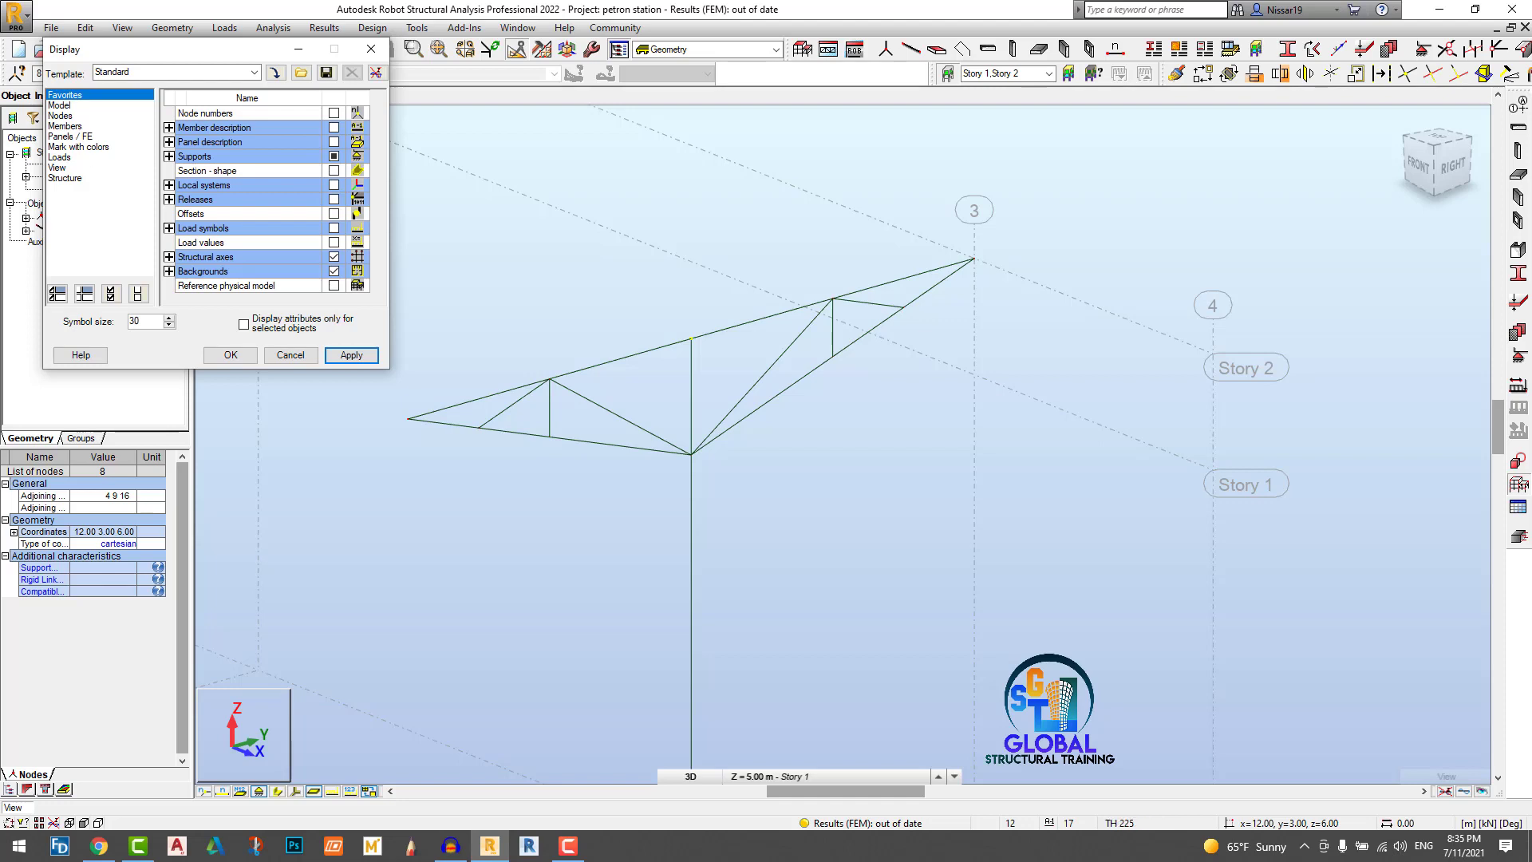
{"action": "key", "text": "Down"}
{"action": "key", "text": "Down"}
{"action": "key", "text": "Down"}
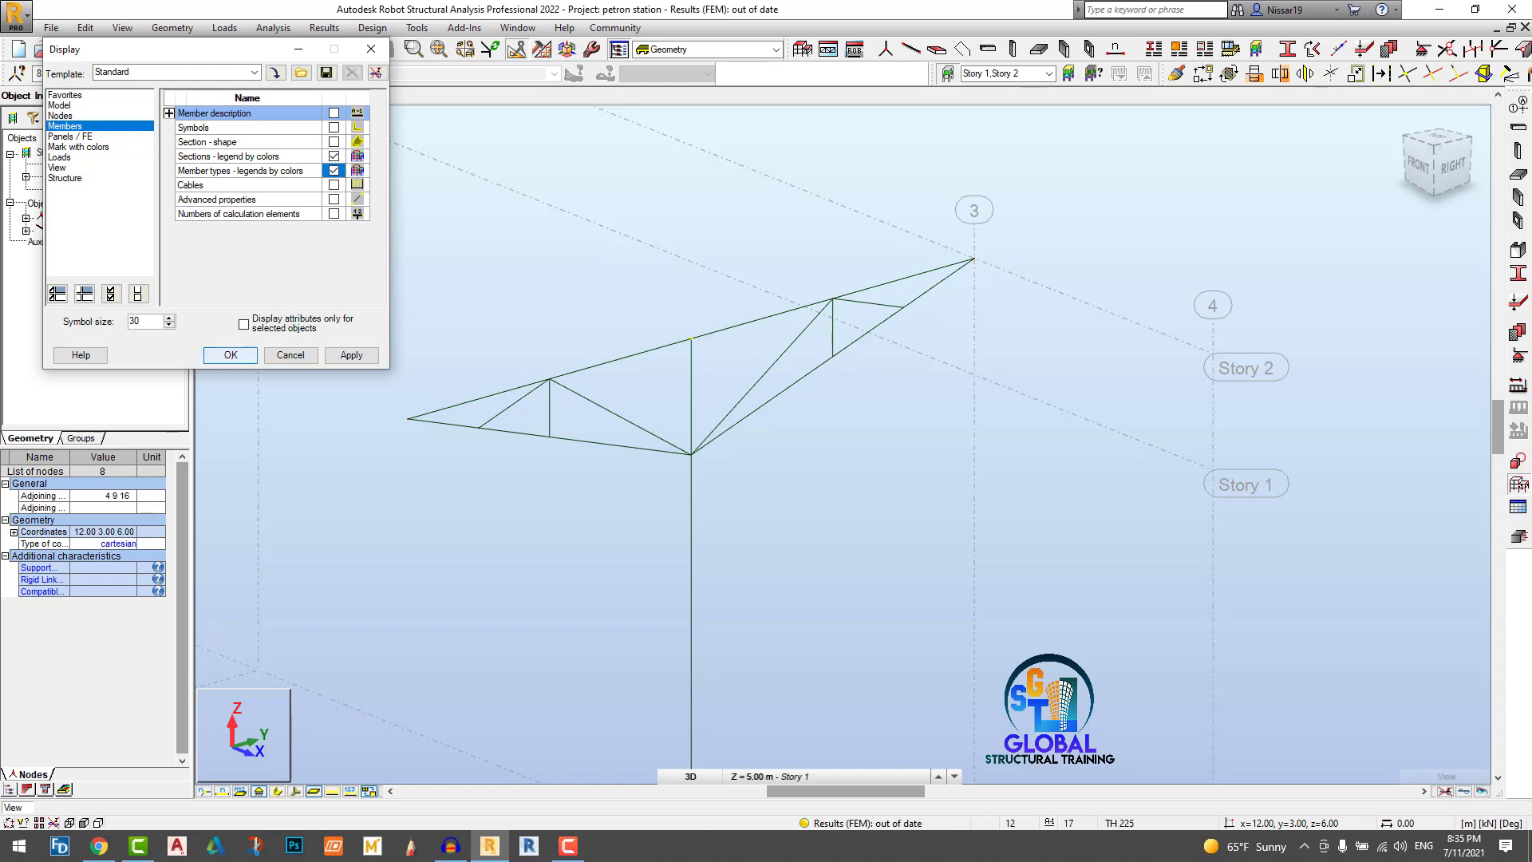
{"action": "left_click", "coordinate": [232, 357]}
{"action": "scroll", "coordinate": [618, 258], "scroll_direction": "up", "scroll_amount": 3}
{"action": "scroll", "coordinate": [718, 247], "scroll_direction": "down", "scroll_amount": 1}
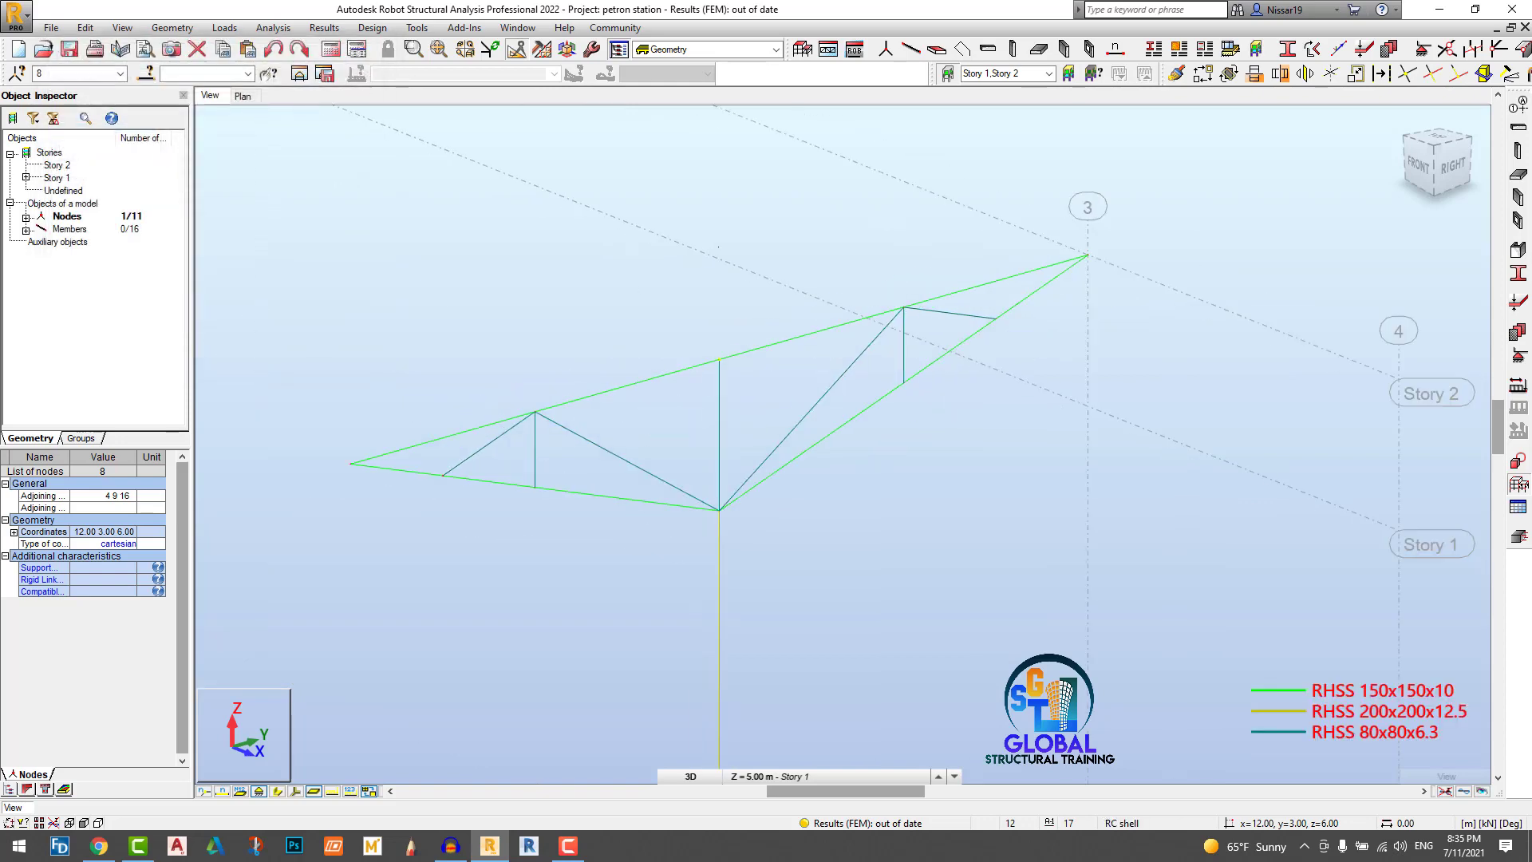
Step: Copy the complete frame, column and truss, from axis 3 to axis 2 with a translation of (-9, 0, 0) m
{"action": "scroll", "coordinate": [720, 323], "scroll_direction": "down", "scroll_amount": 4}
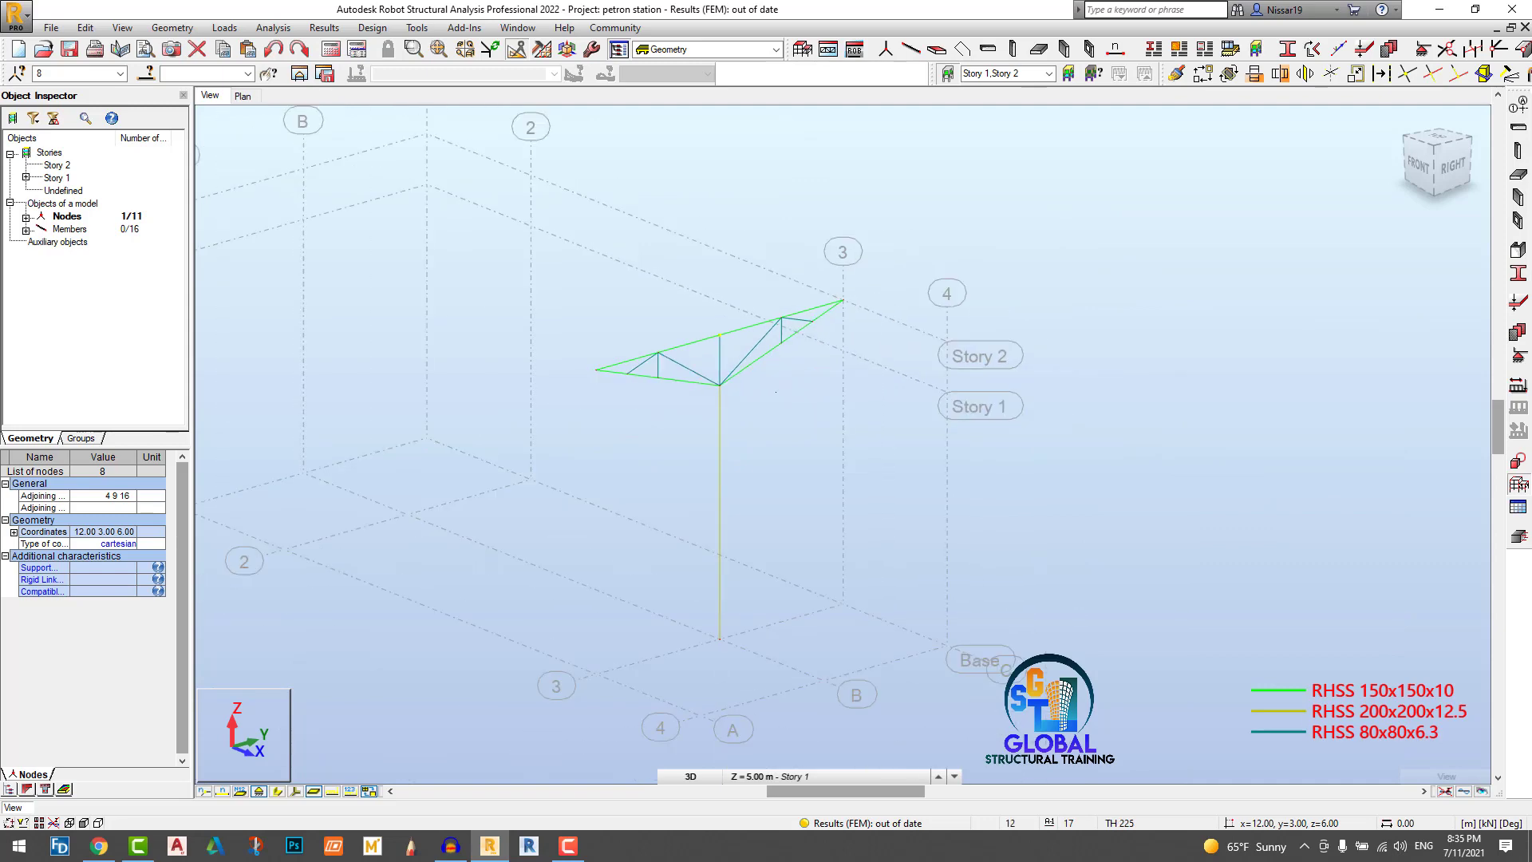
{"action": "middle_click_drag", "start_coordinate": [808, 403], "coordinate": [832, 600], "text": "shift"}
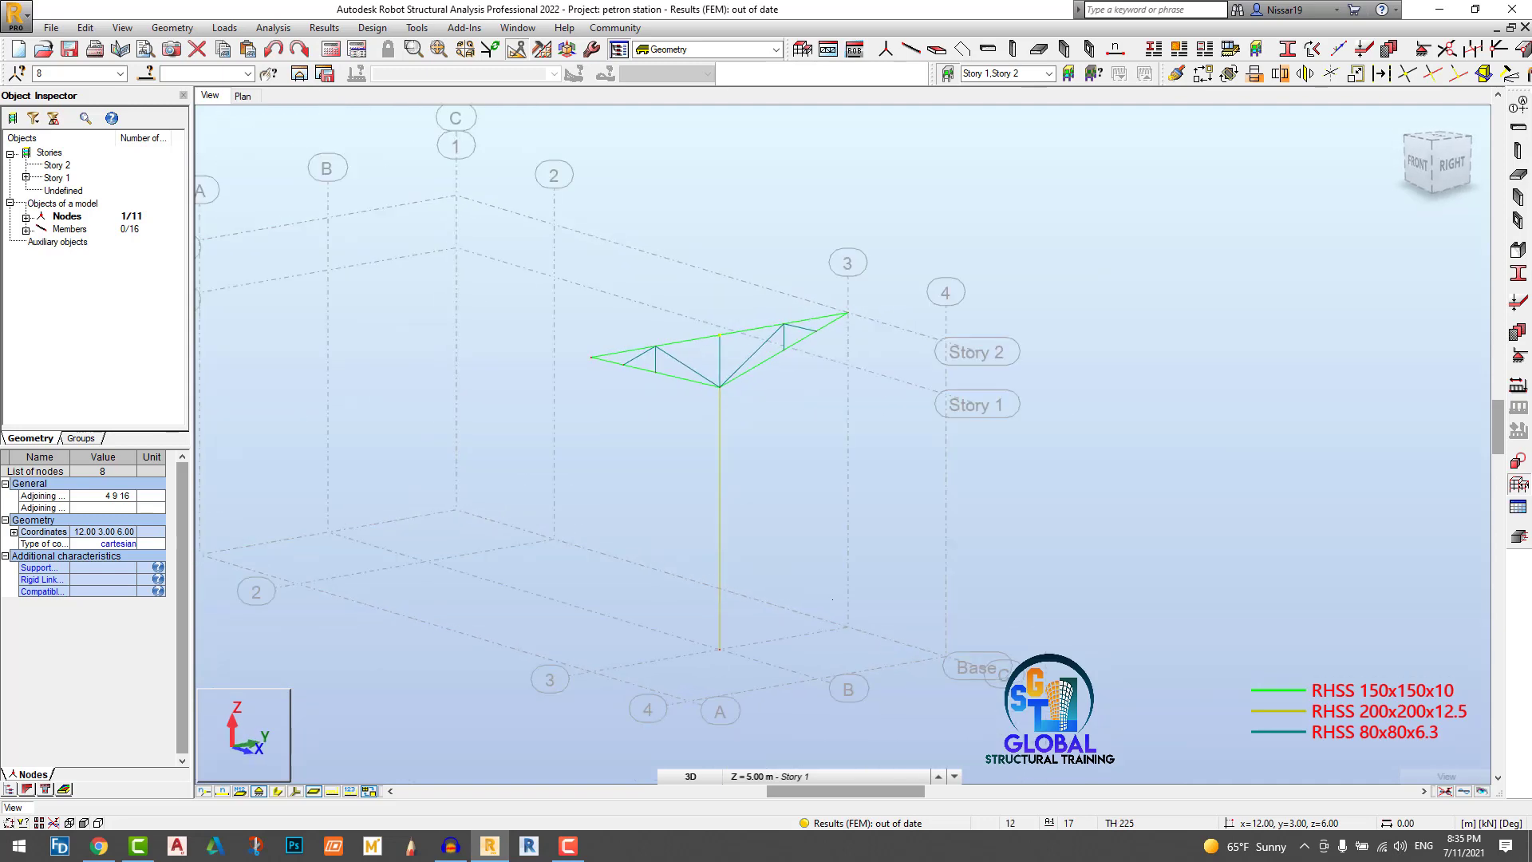
{"action": "left_click_drag", "start_coordinate": [590, 334], "coordinate": [538, 236]}
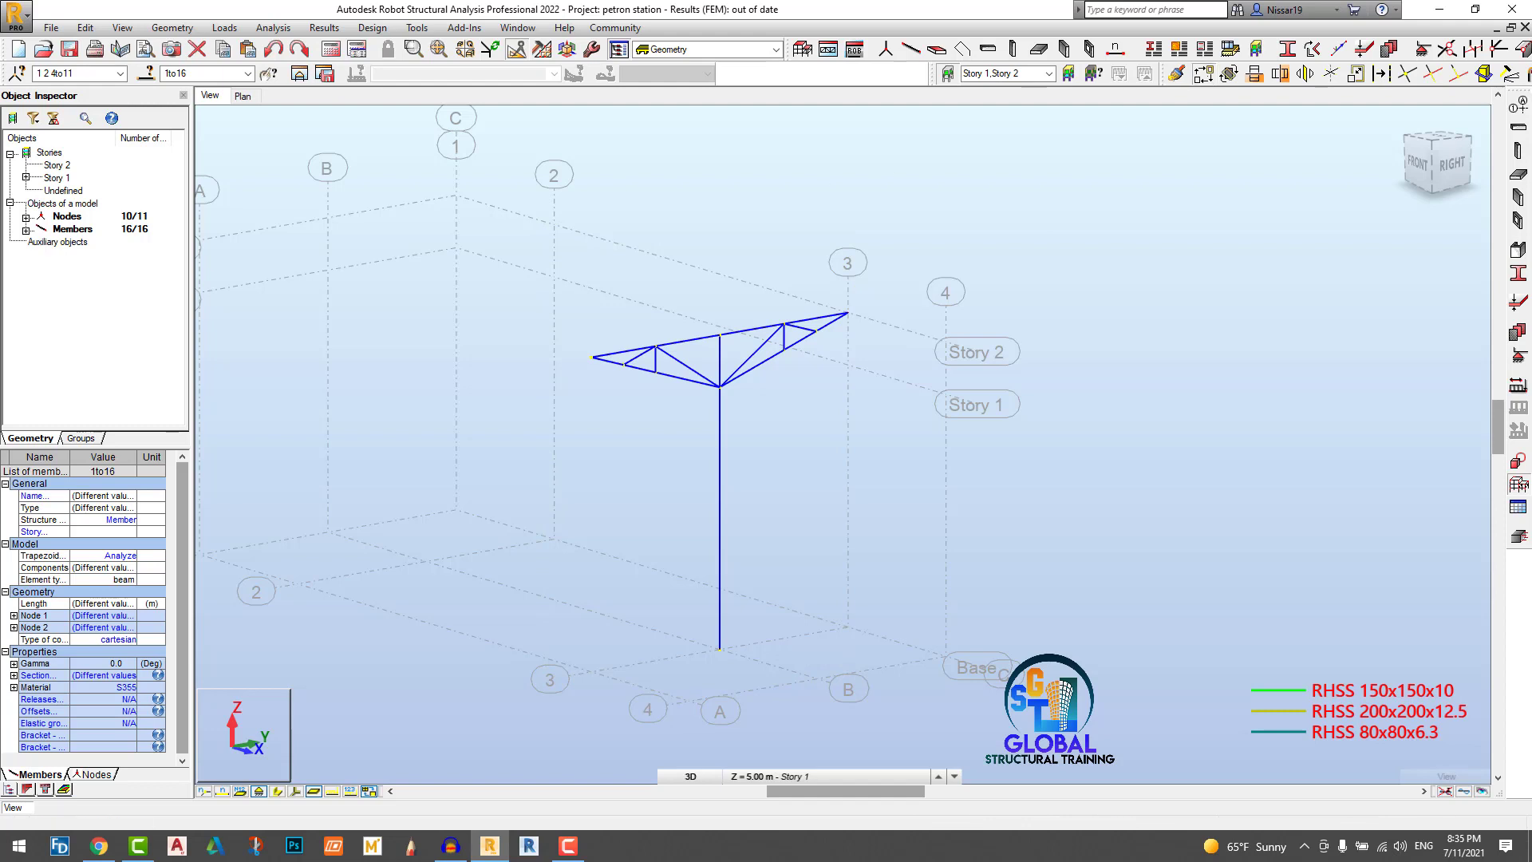
{"action": "left_click", "coordinate": [1203, 73]}
{"action": "left_click", "coordinate": [1404, 188]}
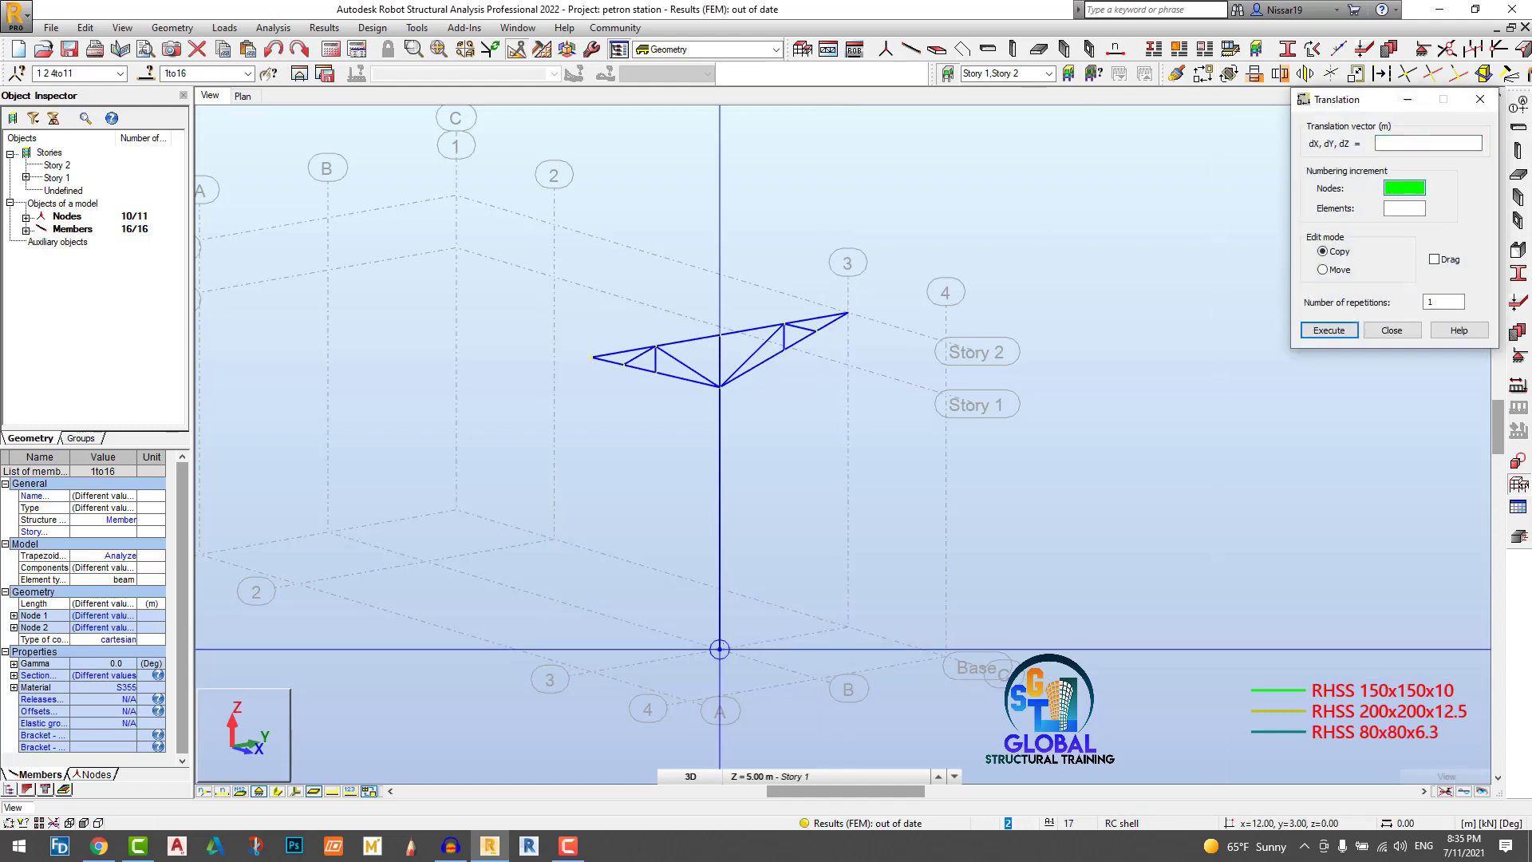
{"action": "left_click", "coordinate": [719, 649]}
{"action": "left_click", "coordinate": [426, 561]}
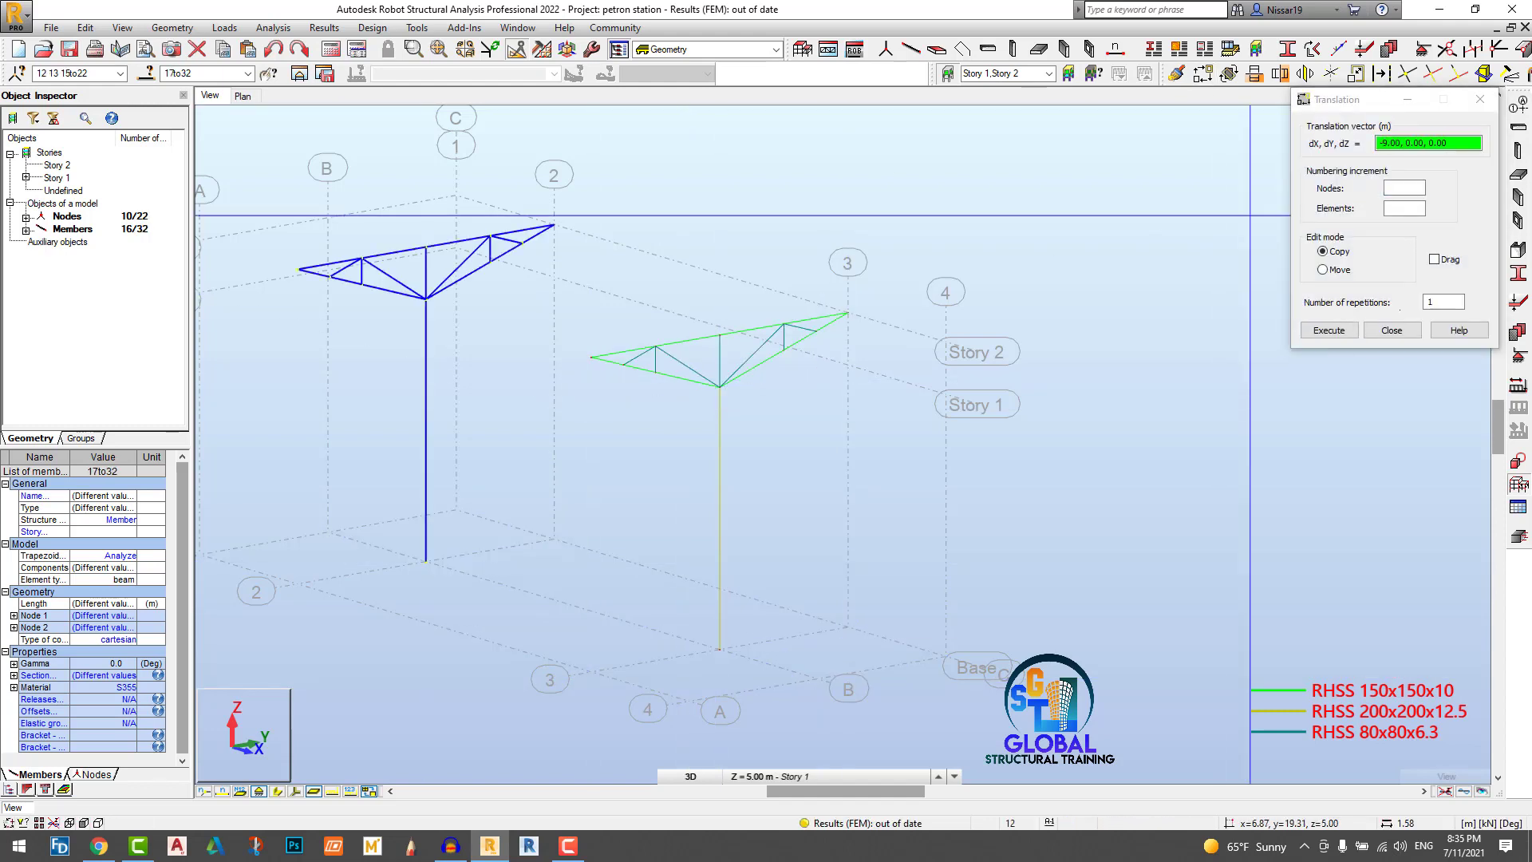
{"action": "left_click", "coordinate": [1392, 330]}
Step: Copy only the truss members of the axis 3 frame, without the column, to axis 4 with a translation of (3, 0, 0) m
{"action": "middle_click_drag", "start_coordinate": [1135, 200], "coordinate": [1185, 193], "text": "shift"}
{"action": "scroll", "coordinate": [888, 296], "scroll_direction": "up", "scroll_amount": 2}
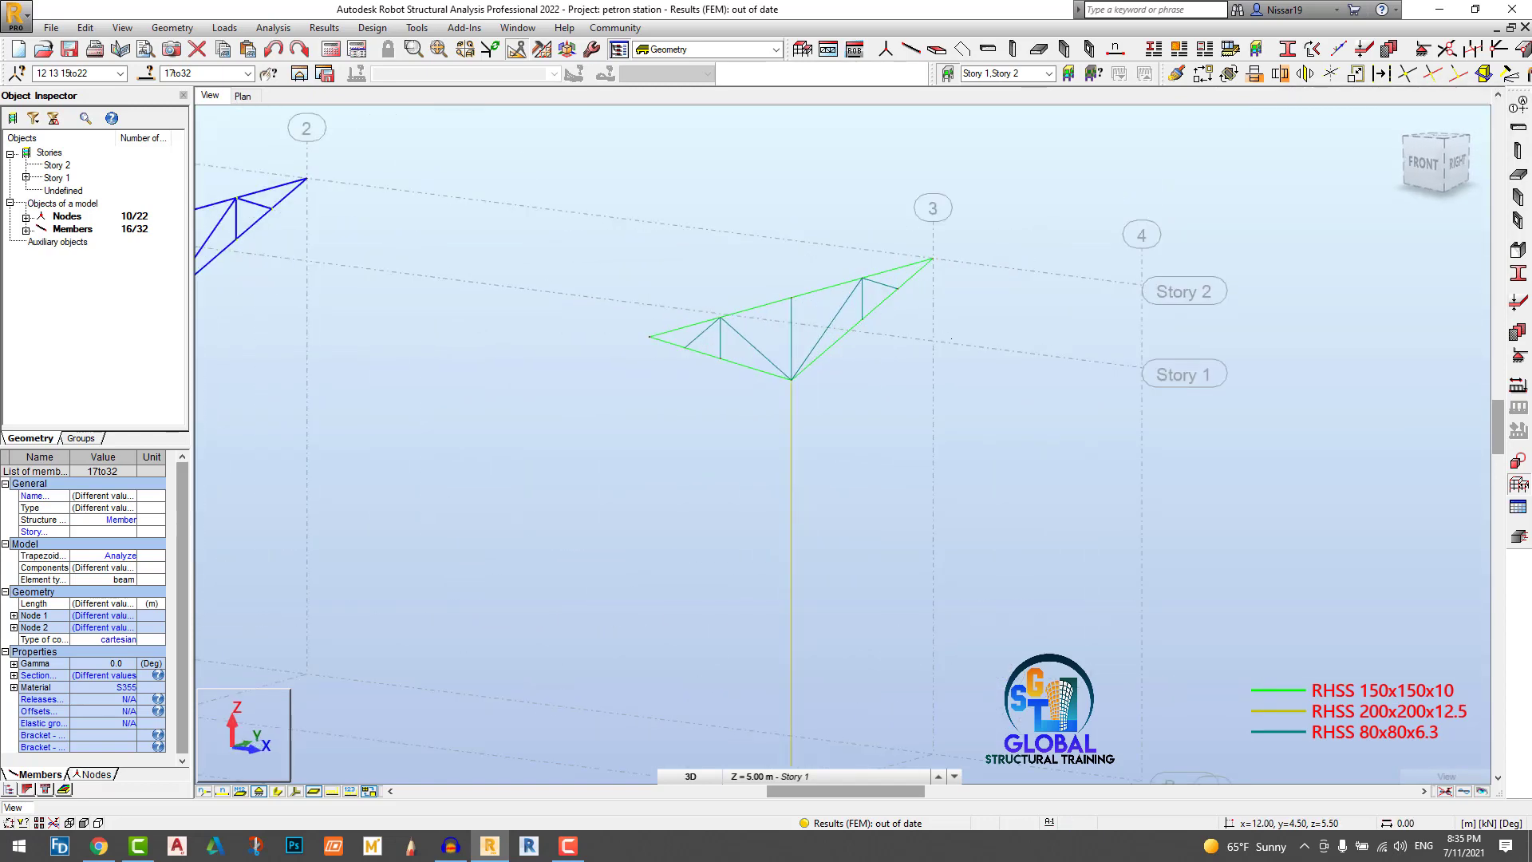
{"action": "left_click", "coordinate": [956, 387]}
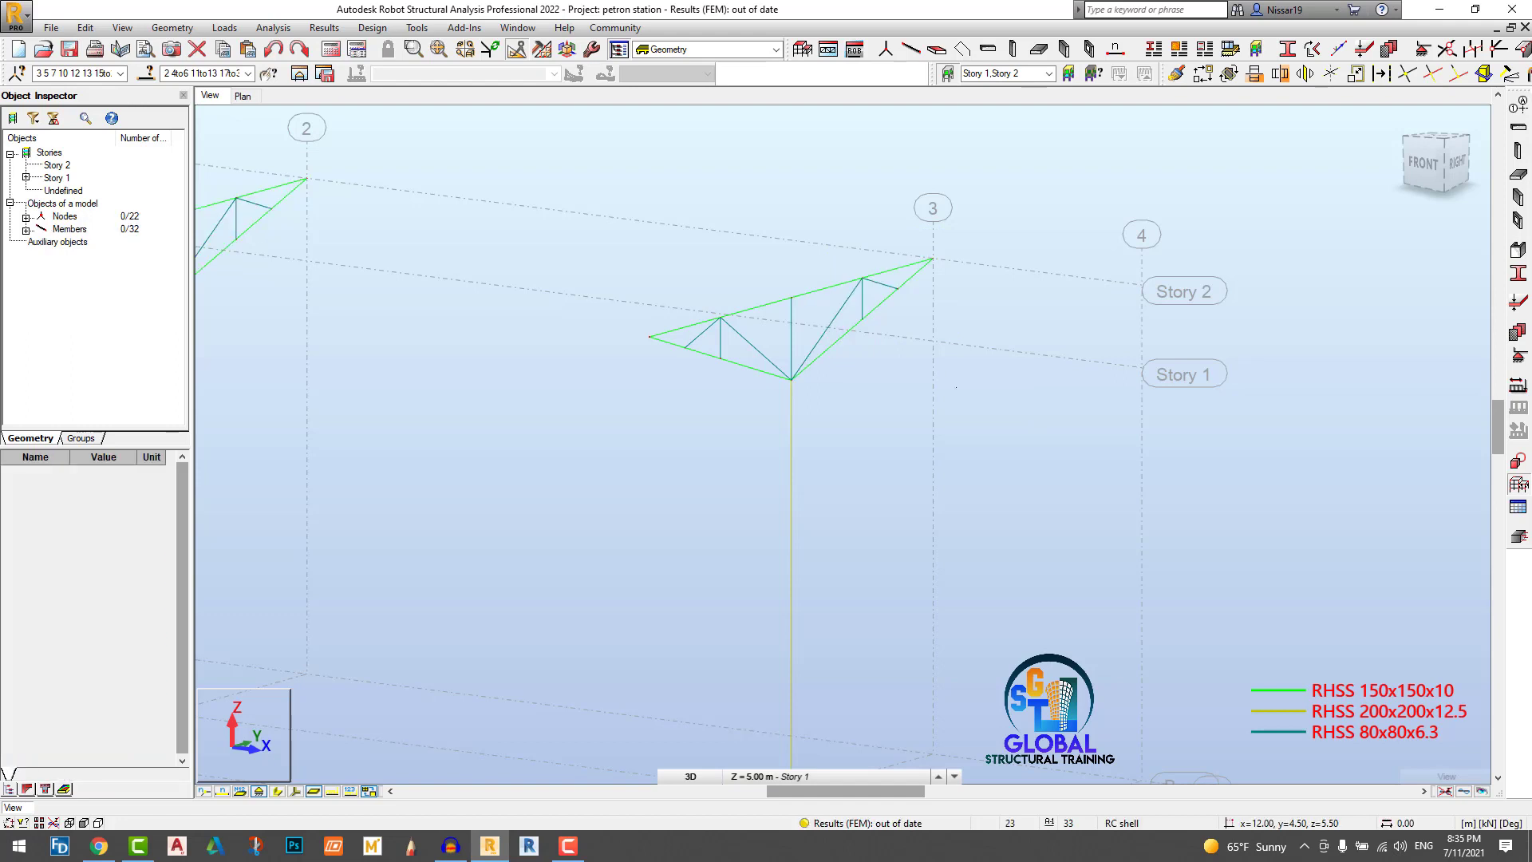
{"action": "left_click_drag", "start_coordinate": [949, 385], "coordinate": [744, 265]}
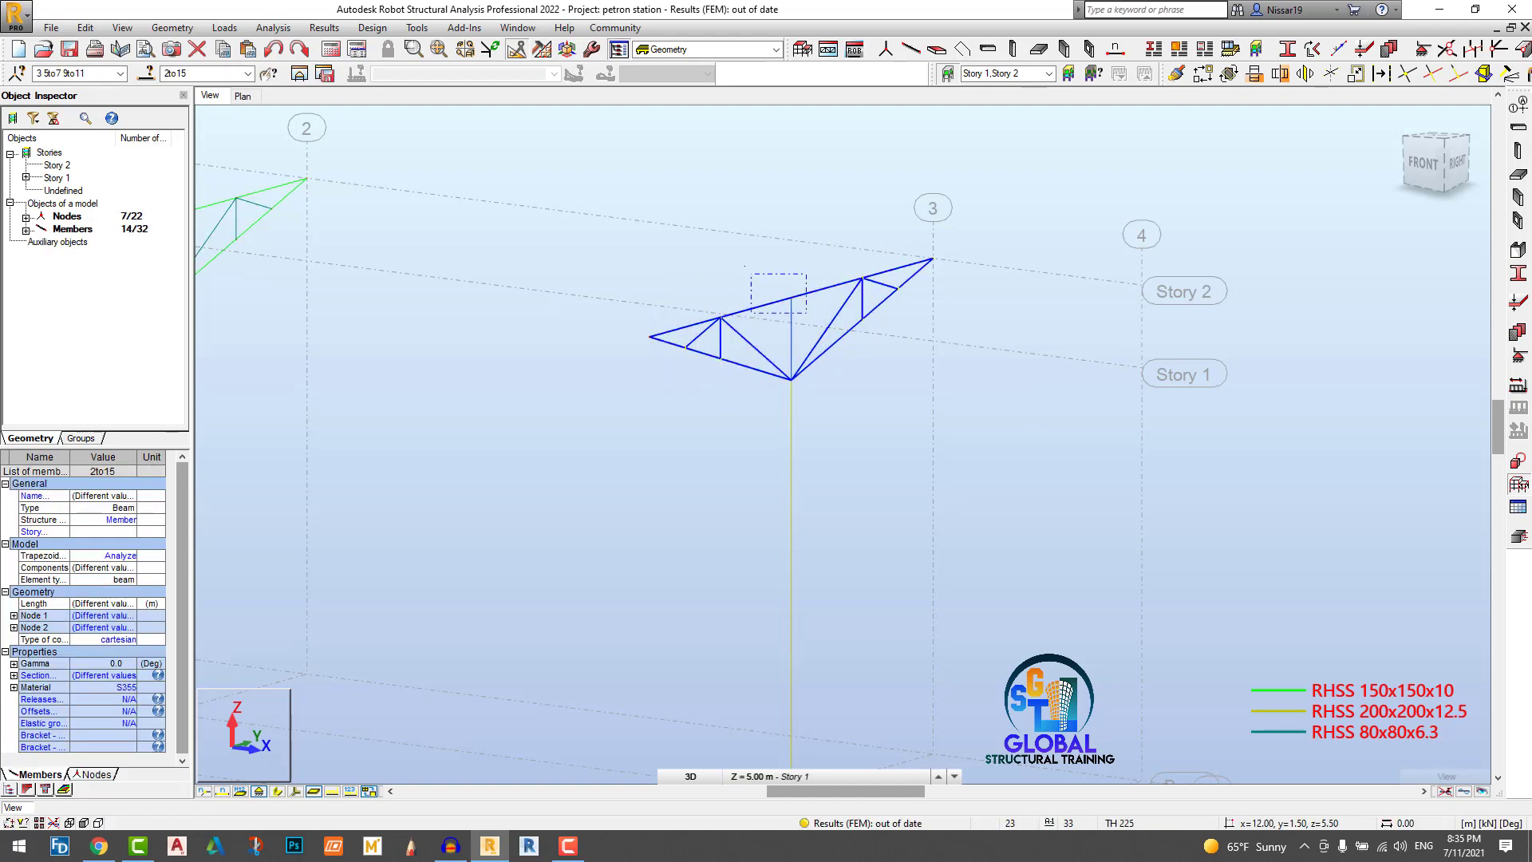
{"action": "scroll", "coordinate": [852, 320], "scroll_direction": "down", "scroll_amount": 5}
{"action": "scroll", "coordinate": [835, 325], "scroll_direction": "up", "scroll_amount": 6}
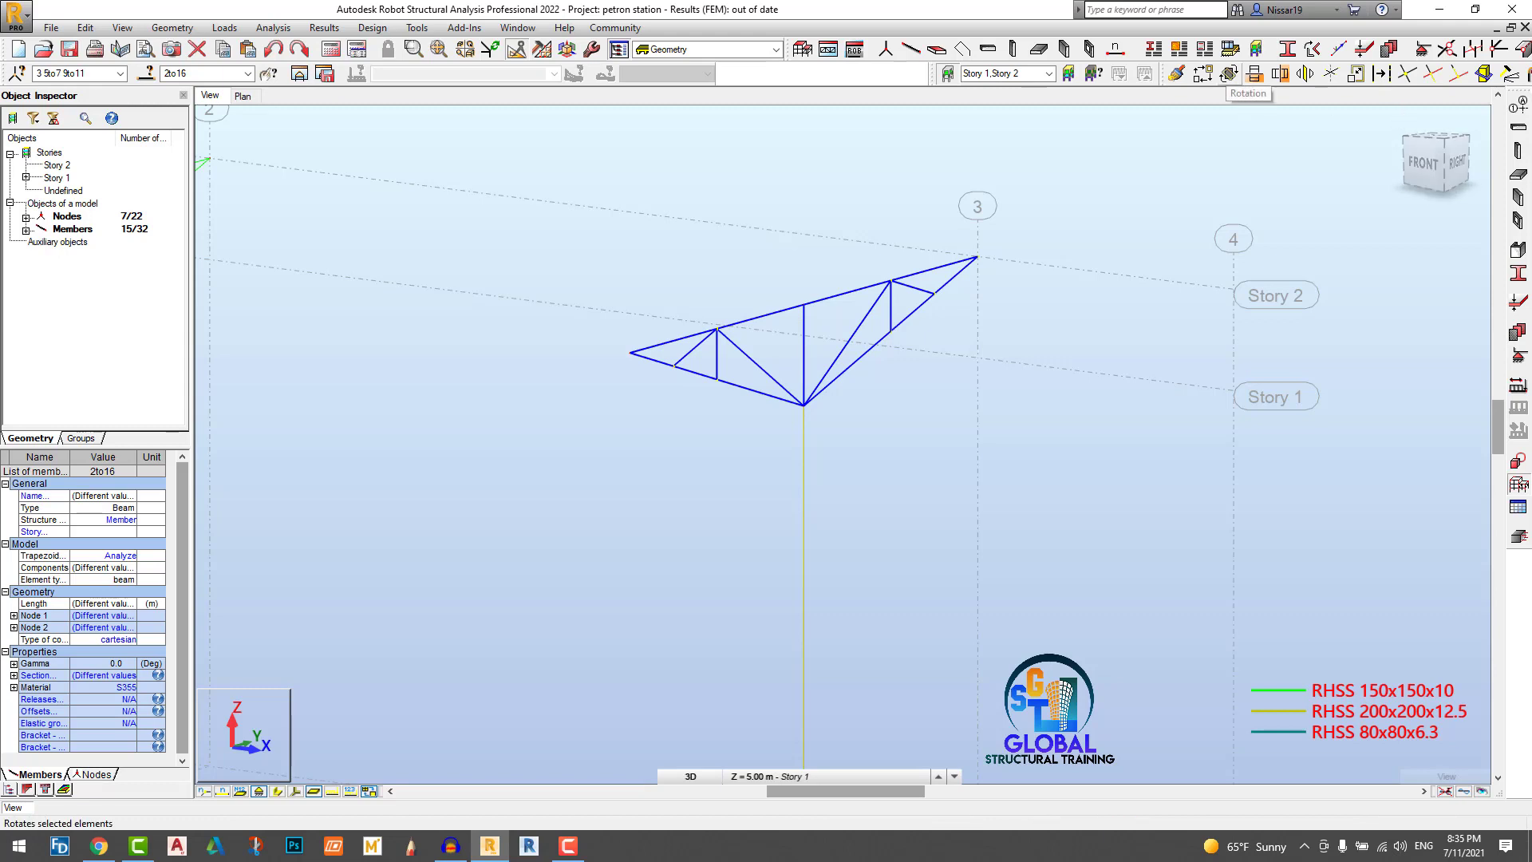
{"action": "left_click", "coordinate": [1203, 73]}
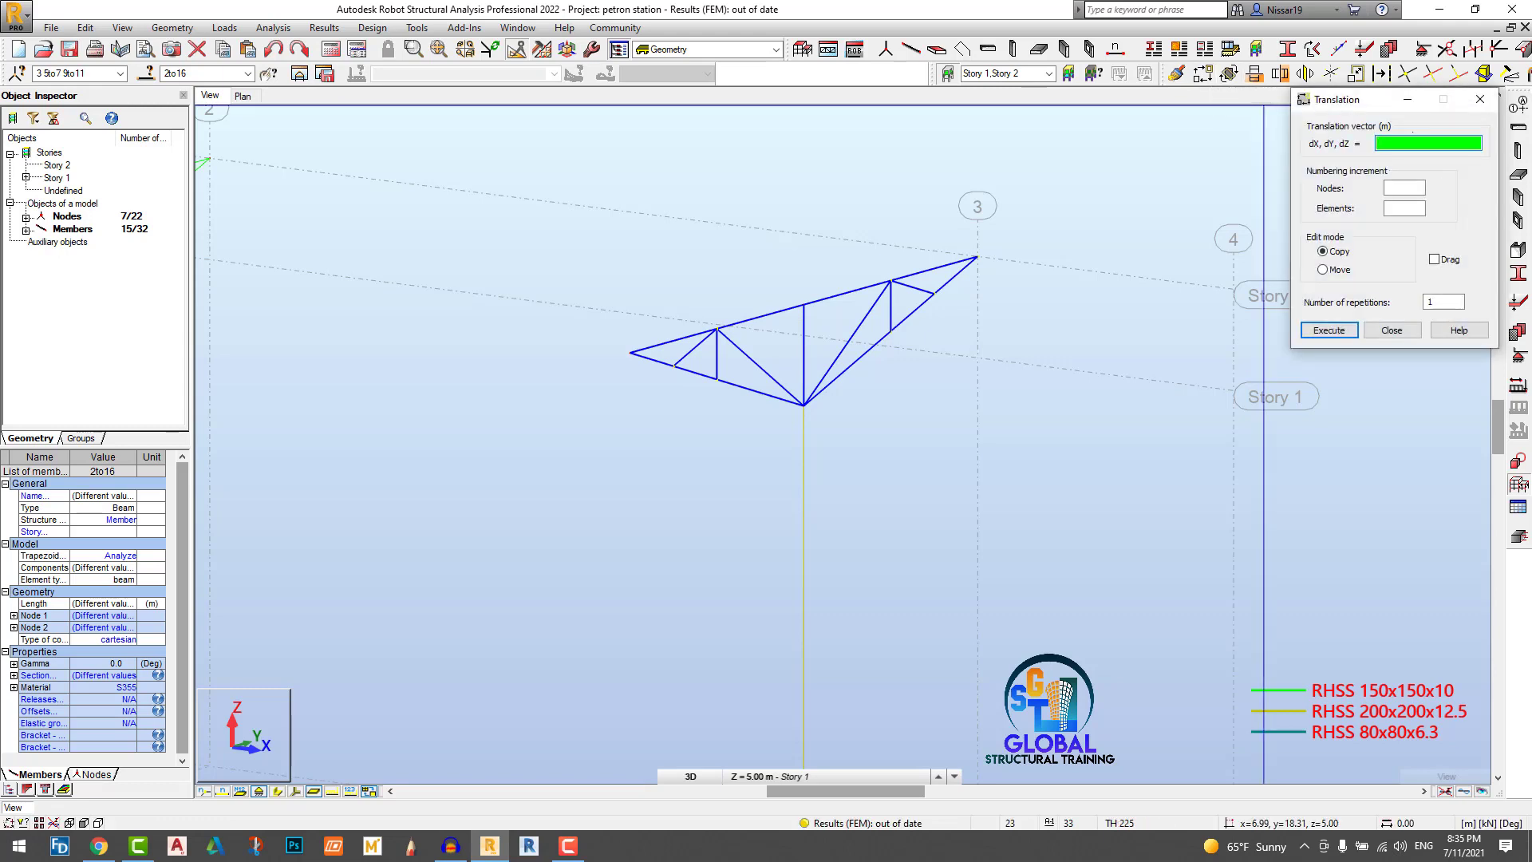
{"action": "left_click", "coordinate": [1410, 189]}
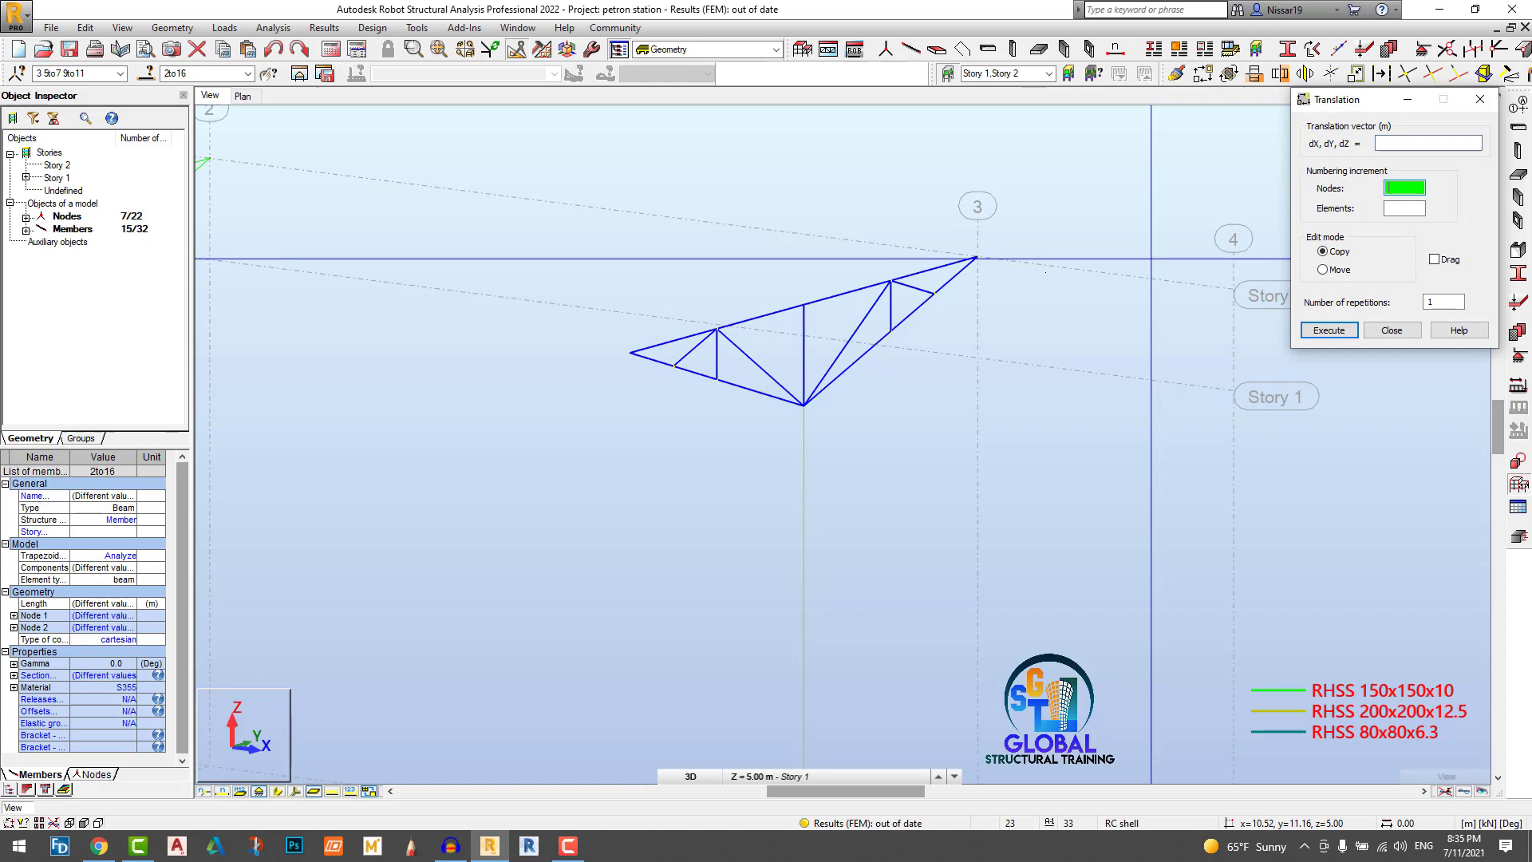
{"action": "left_click", "coordinate": [977, 256]}
{"action": "scroll", "coordinate": [926, 319], "scroll_direction": "down", "scroll_amount": 2}
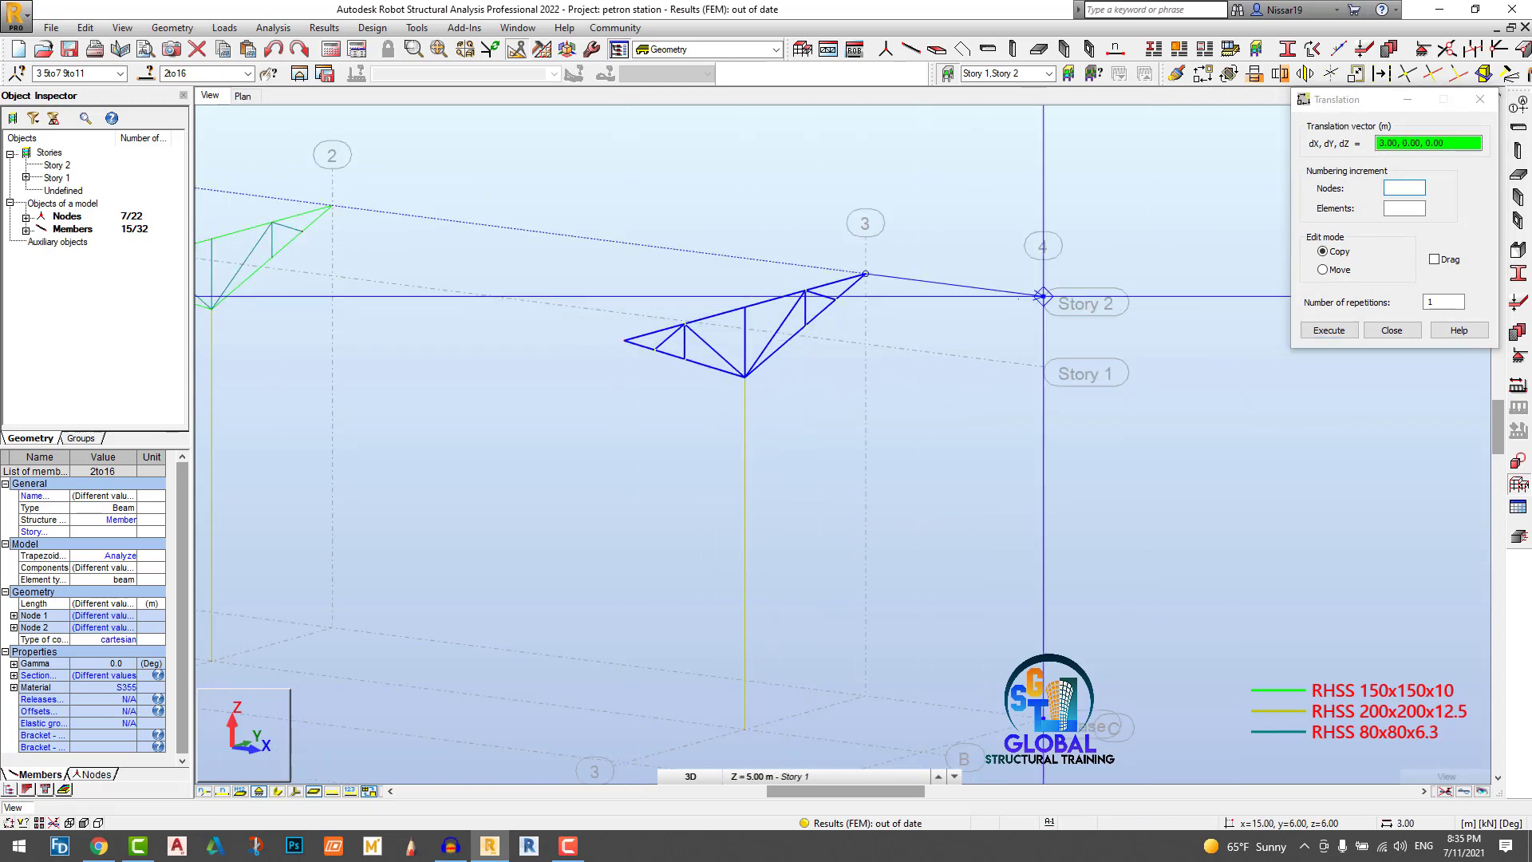
{"action": "left_click", "coordinate": [1042, 296]}
Step: Copy the axis 4 truss to axis 1 with a translation of (-15, 0, 0) m and clear the selection
{"action": "scroll", "coordinate": [643, 271], "scroll_direction": "down", "scroll_amount": 2}
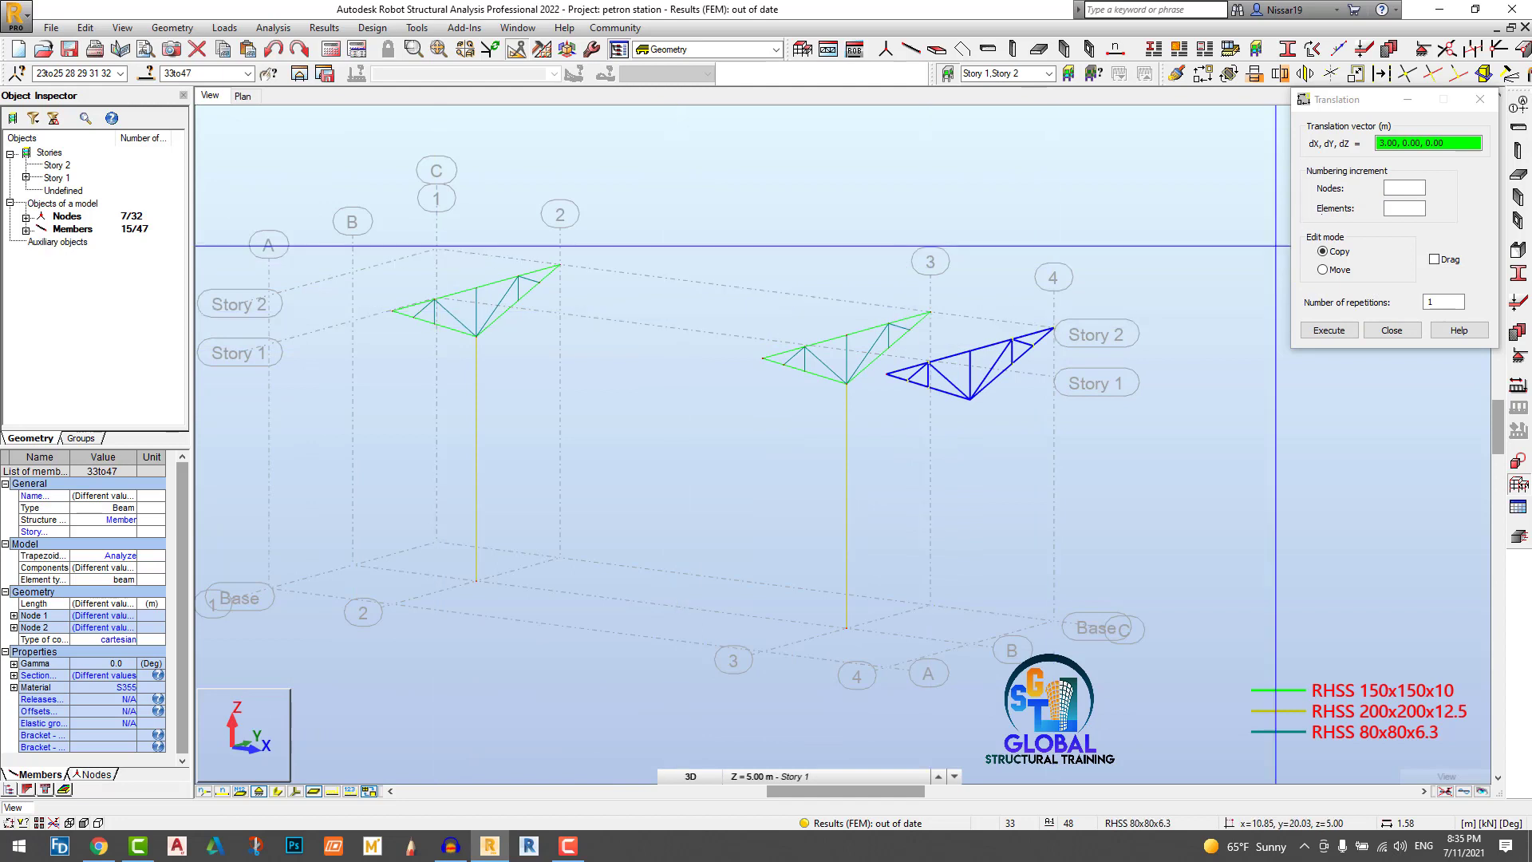
{"action": "left_click", "coordinate": [1053, 327]}
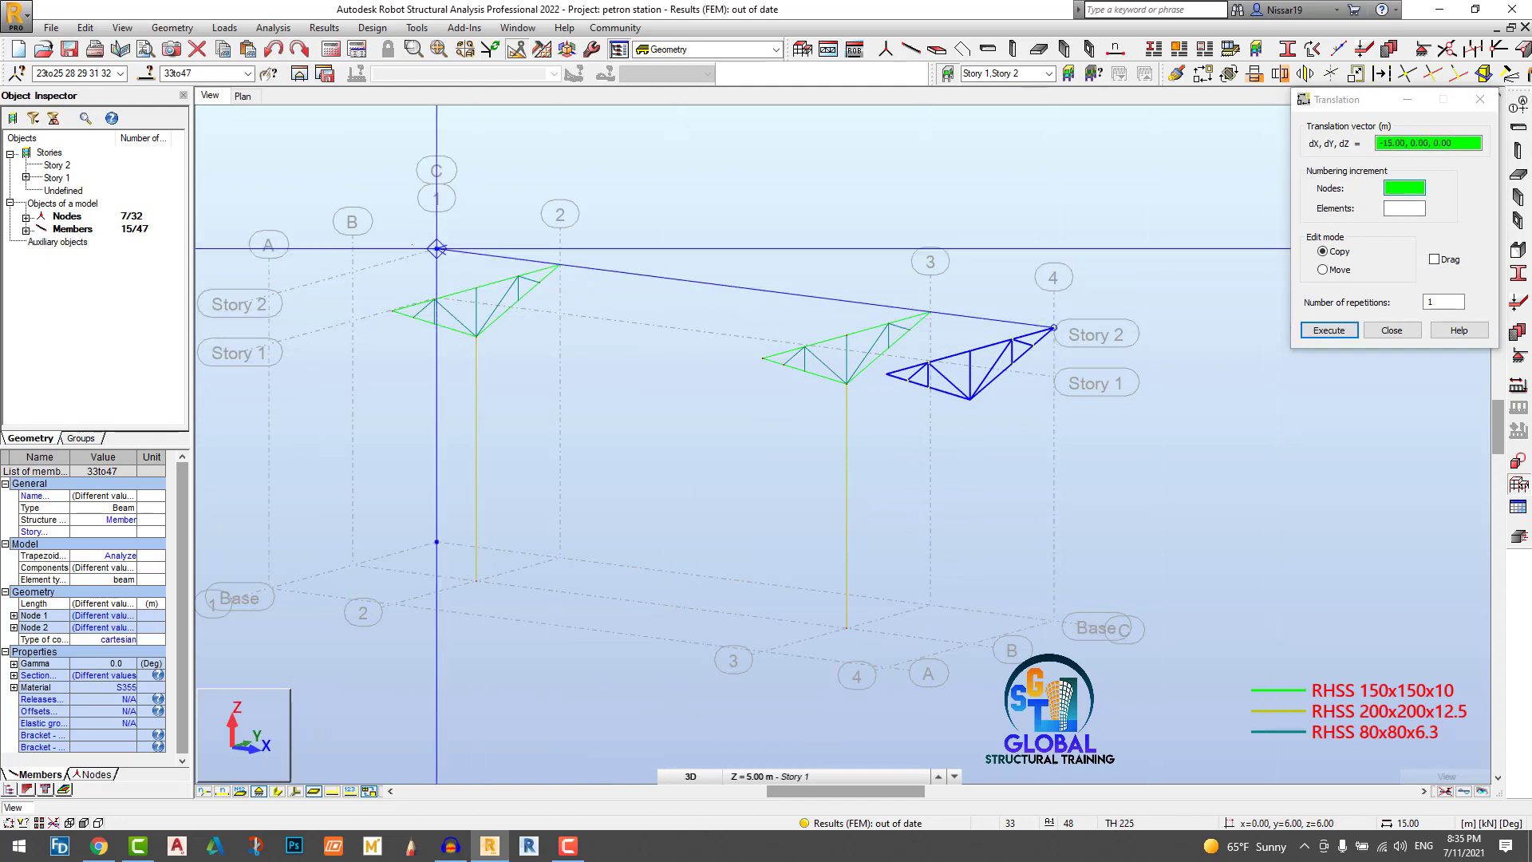
{"action": "left_click", "coordinate": [436, 249]}
{"action": "left_click", "coordinate": [1391, 329]}
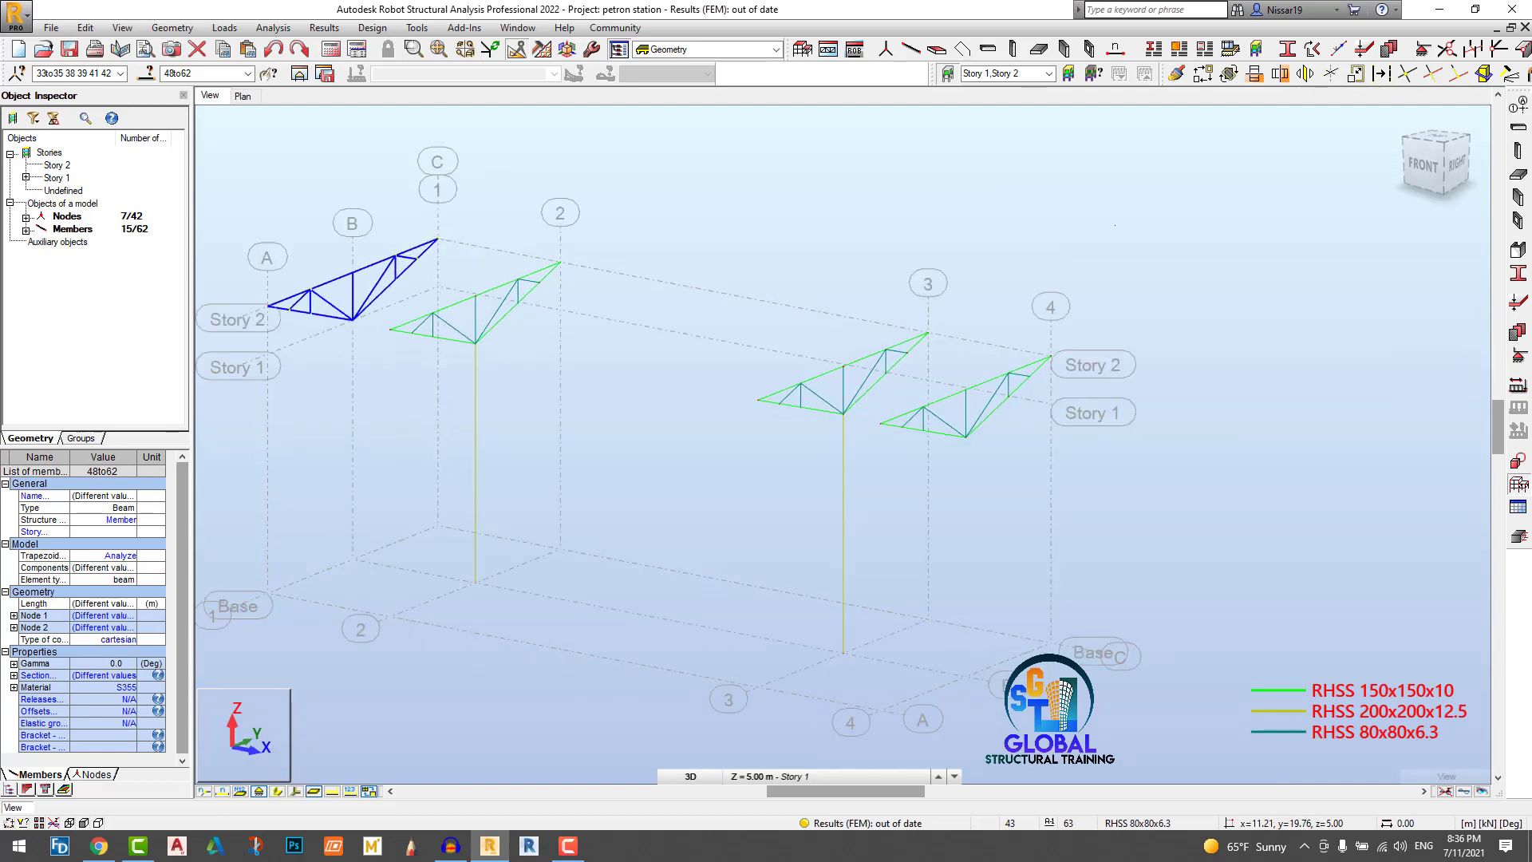
{"action": "key", "text": "Escape"}
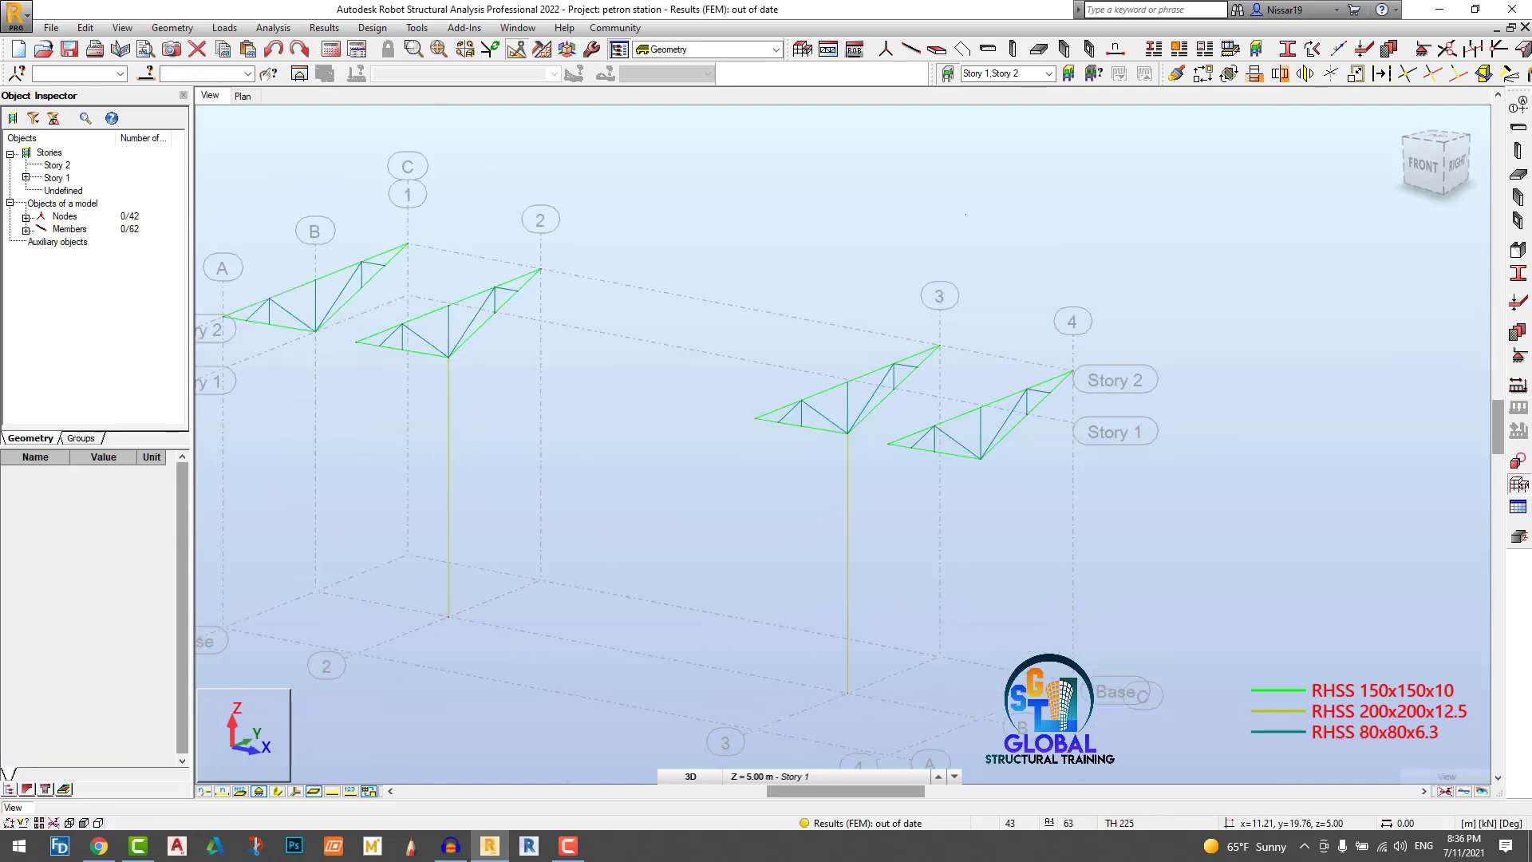
Step: Draw an RHSS 100x100x5 beam along axis C from (15, 6, 6) to (0, 6, 6), linking the truss ends
{"action": "left_click", "coordinate": [911, 50]}
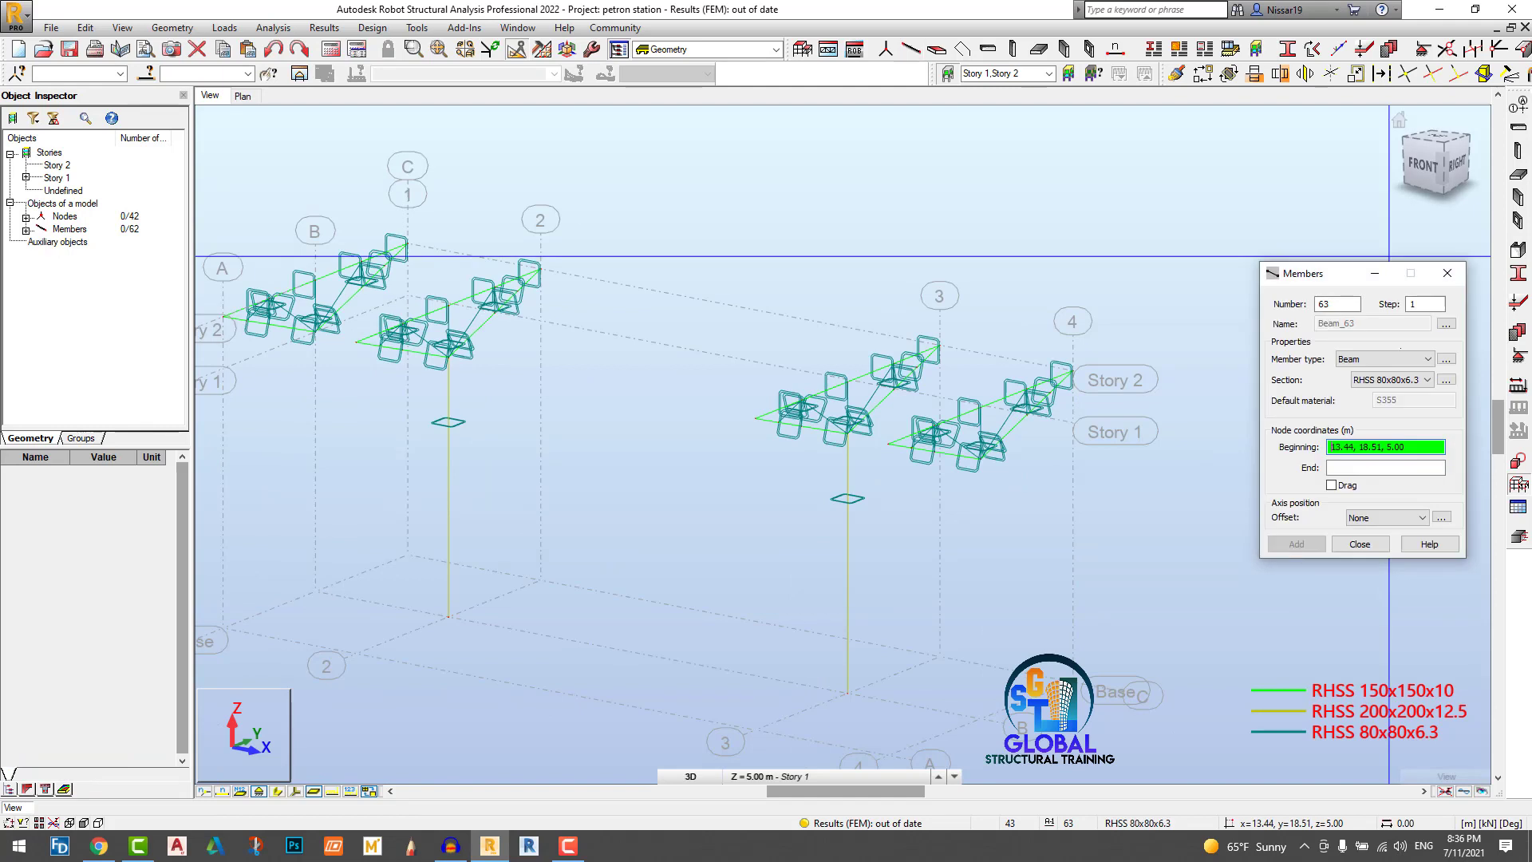
{"action": "left_click", "coordinate": [1383, 380]}
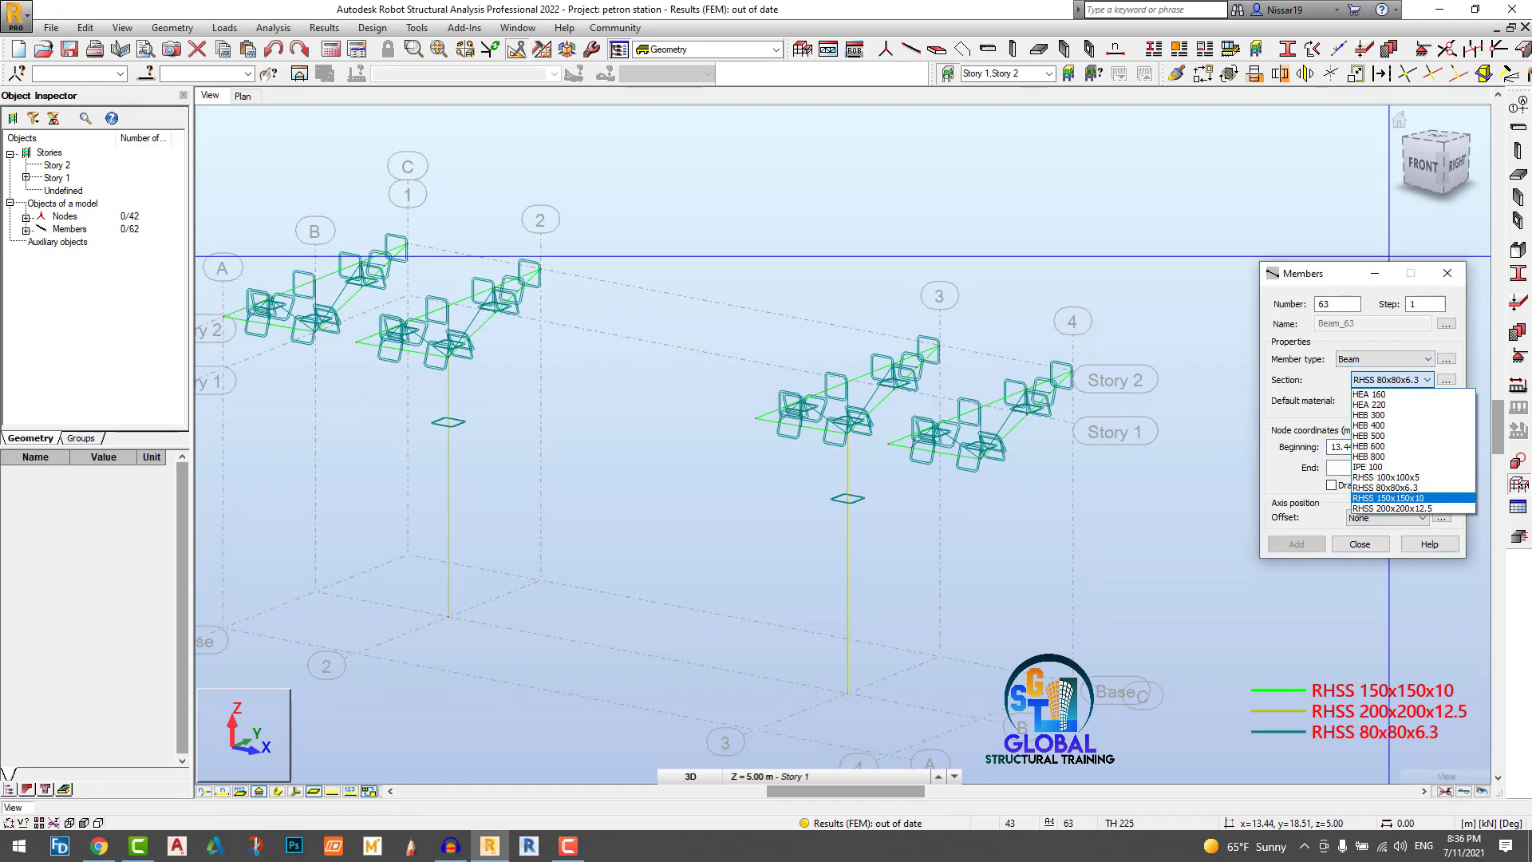
{"action": "left_click", "coordinate": [1389, 477]}
{"action": "left_click", "coordinate": [1073, 369]}
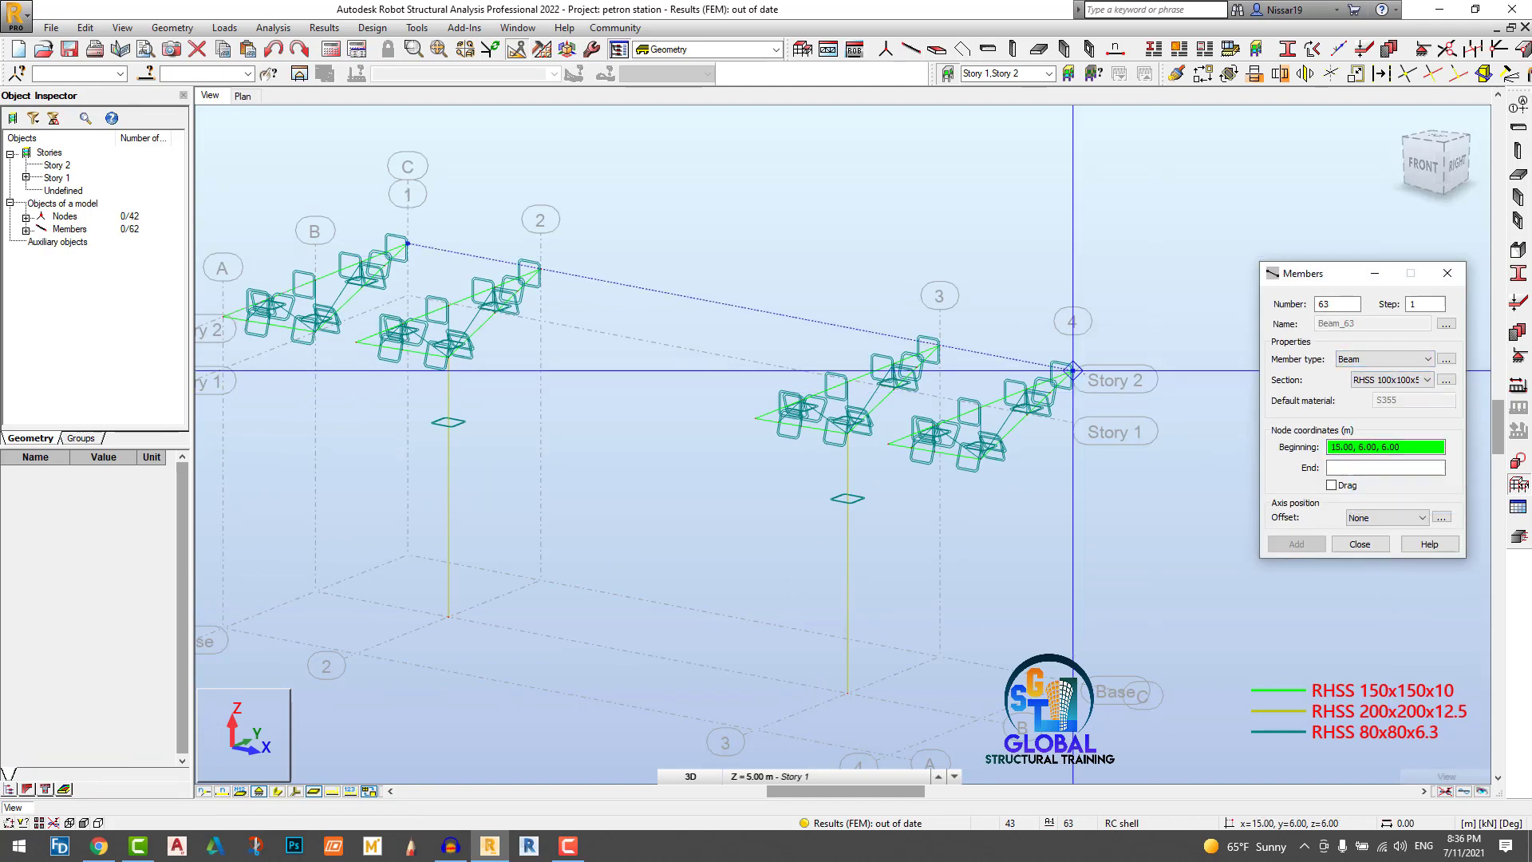
{"action": "left_click", "coordinate": [407, 243]}
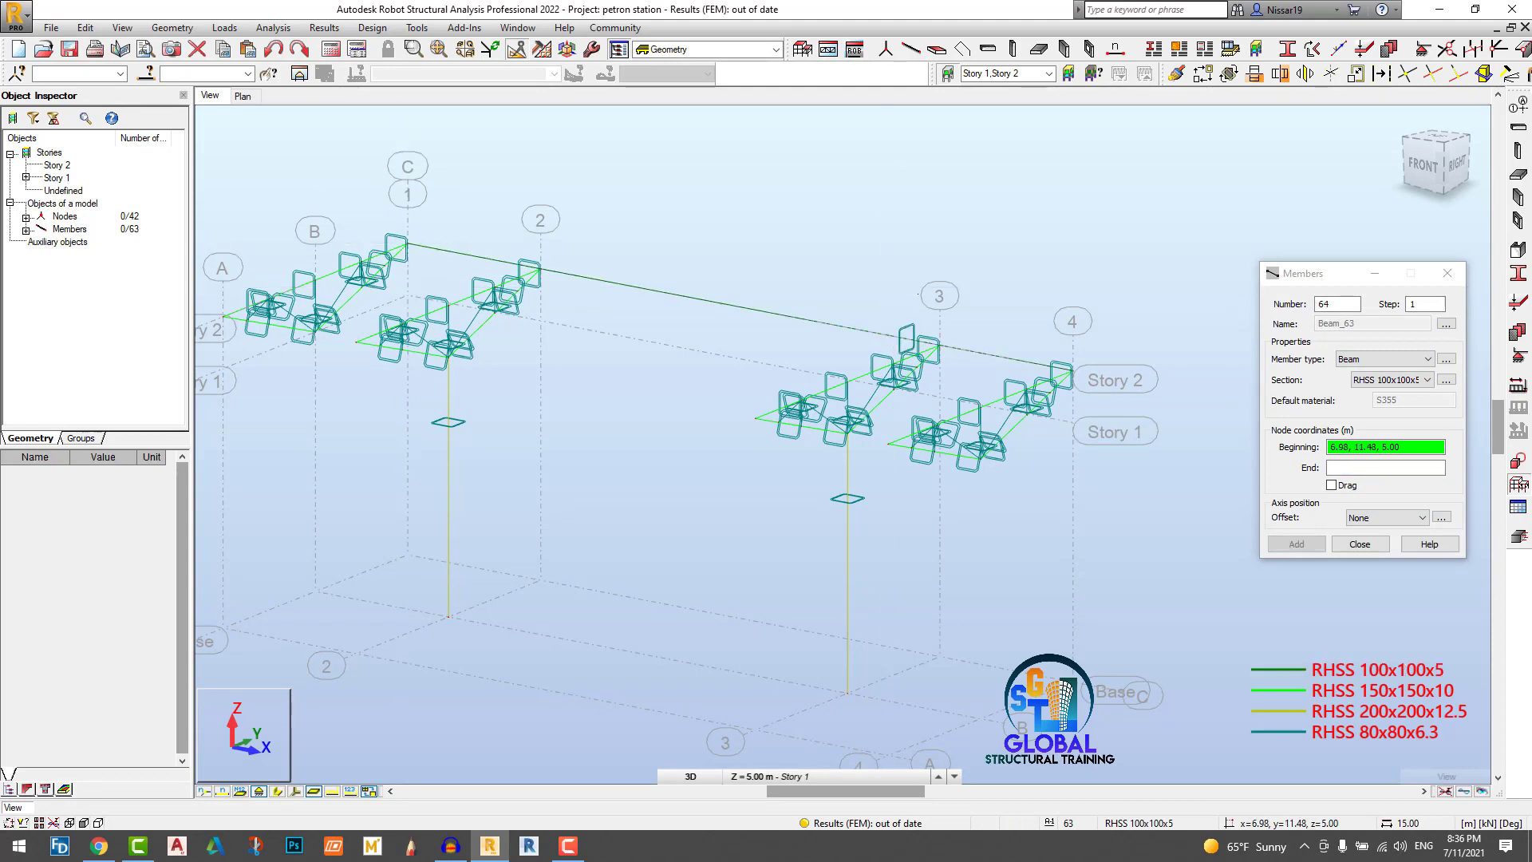
Step: Draw a matching RHSS 100x100x5 beam along axis A from (0, 0, 6) to the axis 4 truss end at (15, 0, 6)
{"action": "scroll", "coordinate": [225, 321], "scroll_direction": "down", "scroll_amount": 2}
{"action": "middle_click_drag", "start_coordinate": [225, 321], "coordinate": [435, 319]}
{"action": "scroll", "coordinate": [434, 343], "scroll_direction": "up", "scroll_amount": 2}
{"action": "left_click", "coordinate": [451, 296]}
{"action": "scroll", "coordinate": [339, 309], "scroll_direction": "down", "scroll_amount": 2}
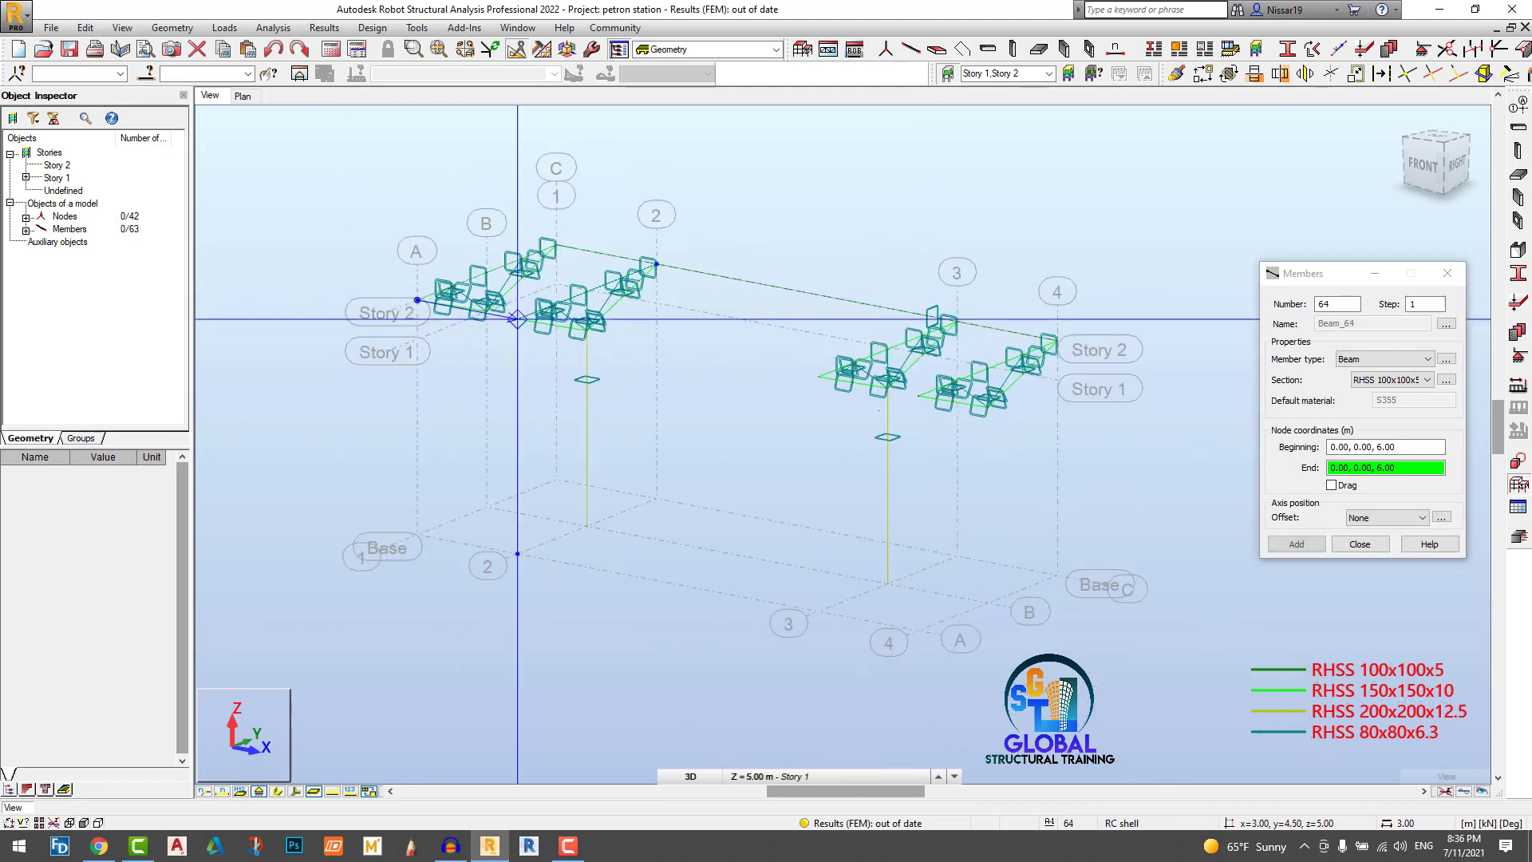
{"action": "left_click", "coordinate": [919, 395]}
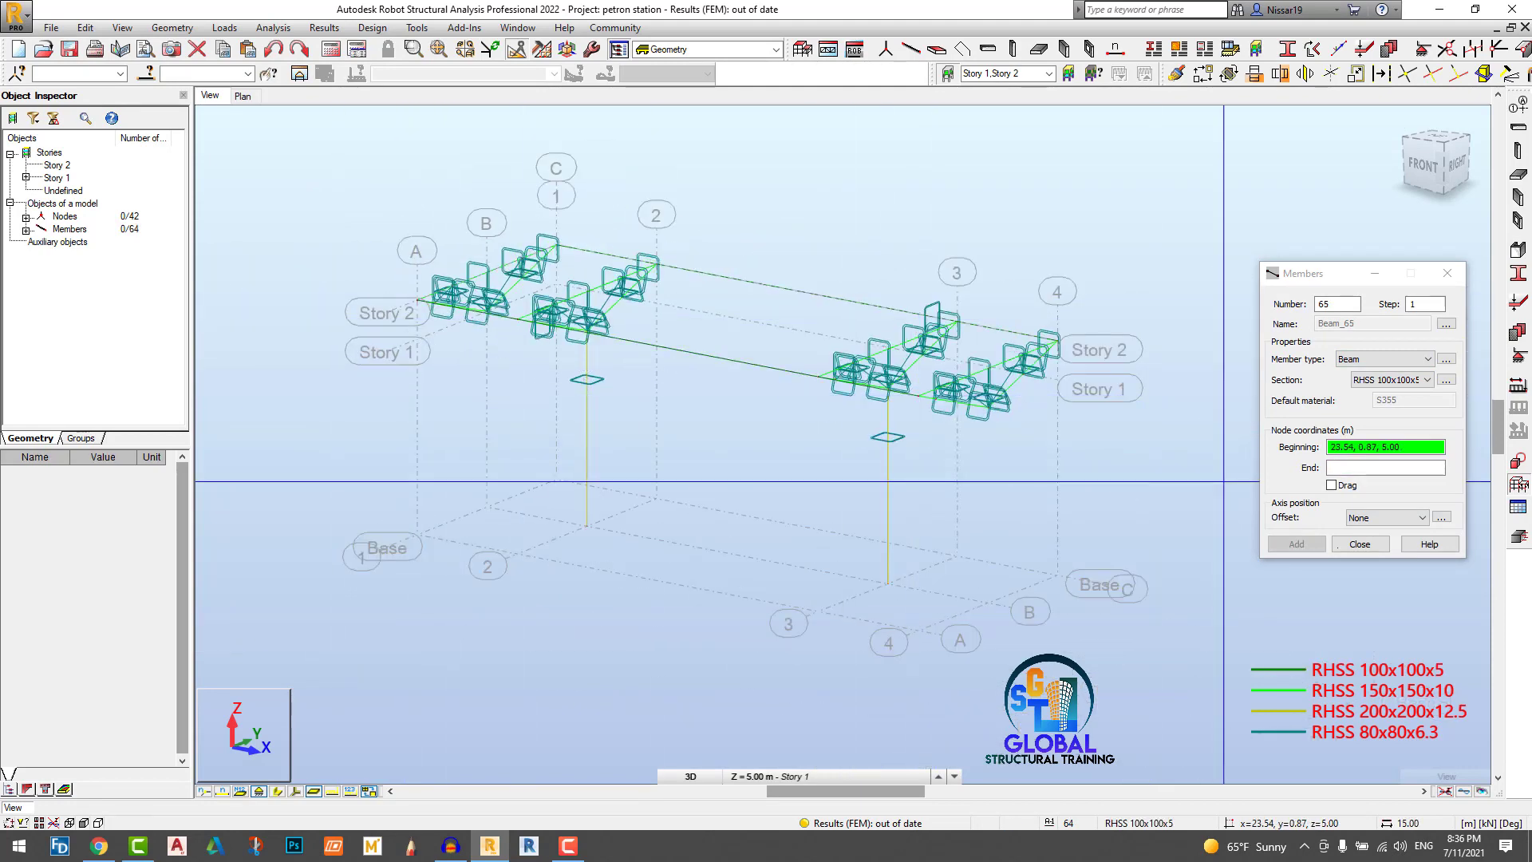
{"action": "left_click", "coordinate": [1359, 544]}
{"action": "scroll", "coordinate": [889, 239], "scroll_direction": "up", "scroll_amount": 2}
{"action": "scroll", "coordinate": [1168, 351], "scroll_direction": "down", "scroll_amount": 1}
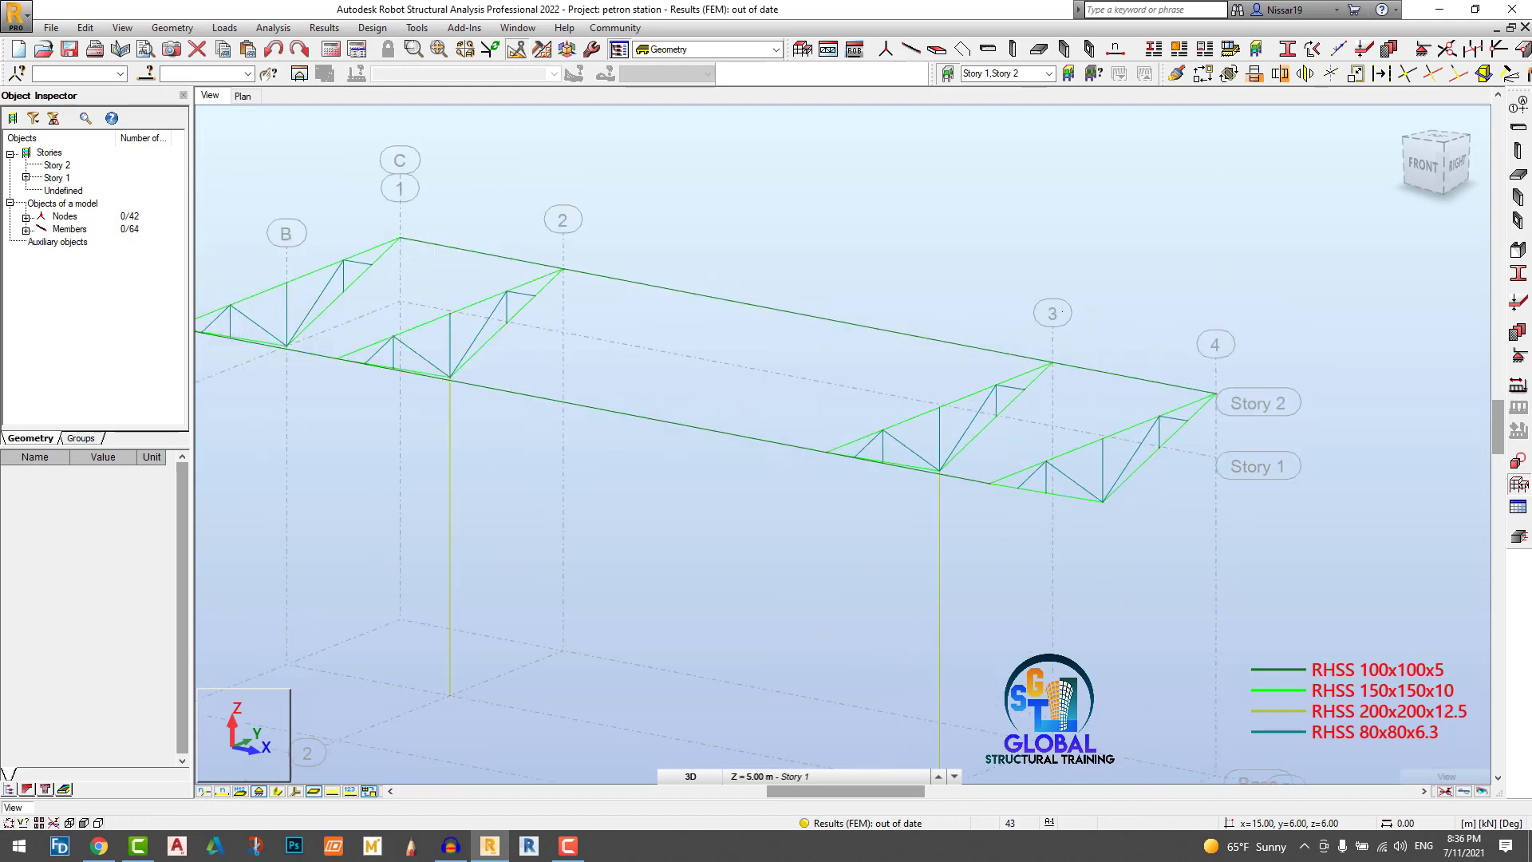
Step: Draw an RHSS 100x100x5 beam from the axis 1 truss at (0, 1.12, 6) to the axis 4 truss at (15, 1.50, 6)
{"action": "scroll", "coordinate": [1029, 292], "scroll_direction": "down", "scroll_amount": 1}
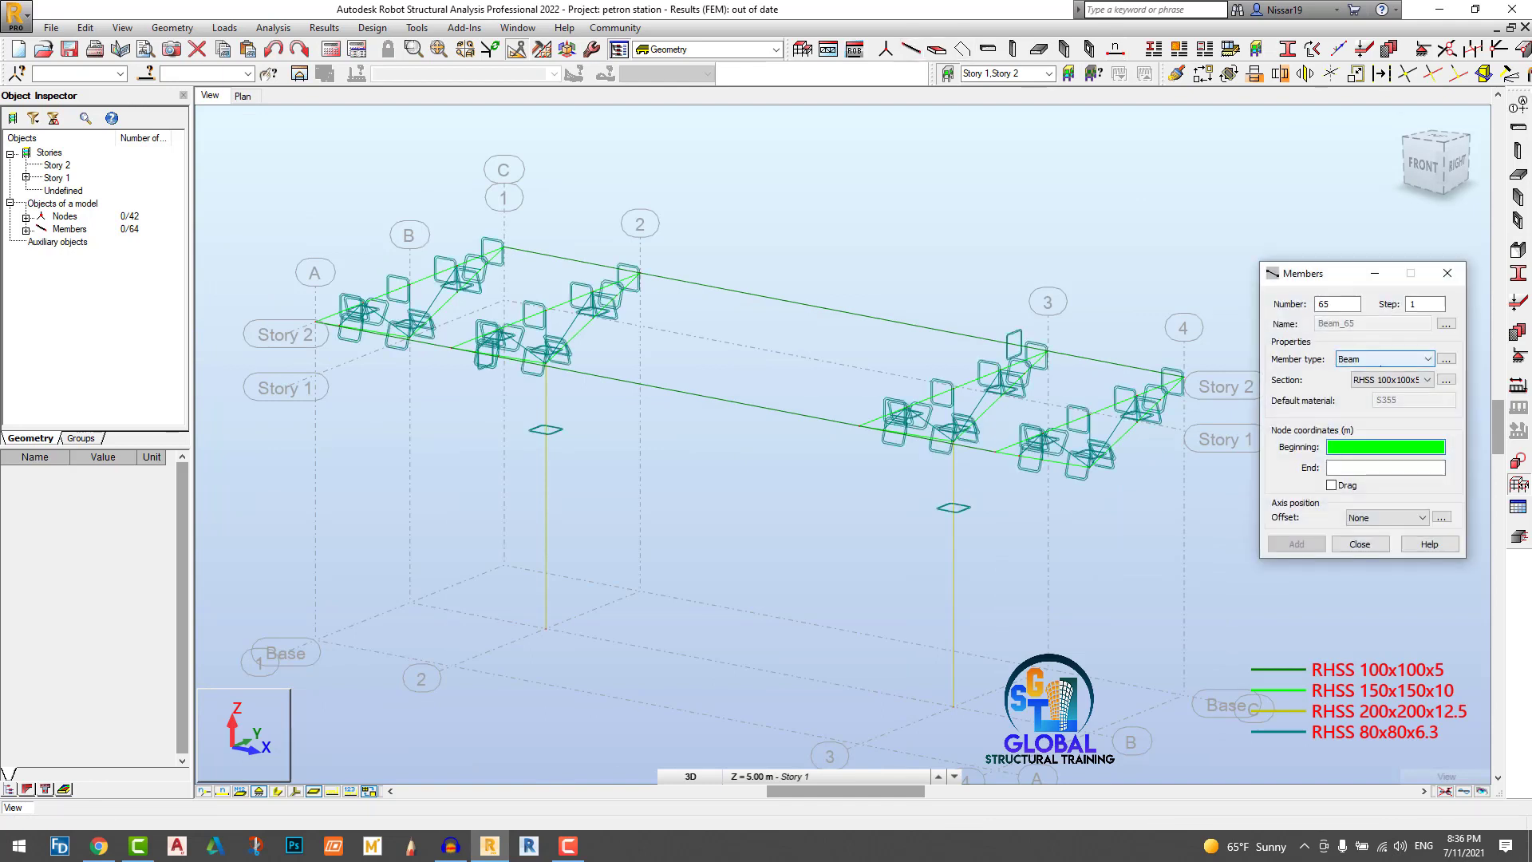
{"action": "left_click", "coordinate": [409, 284]}
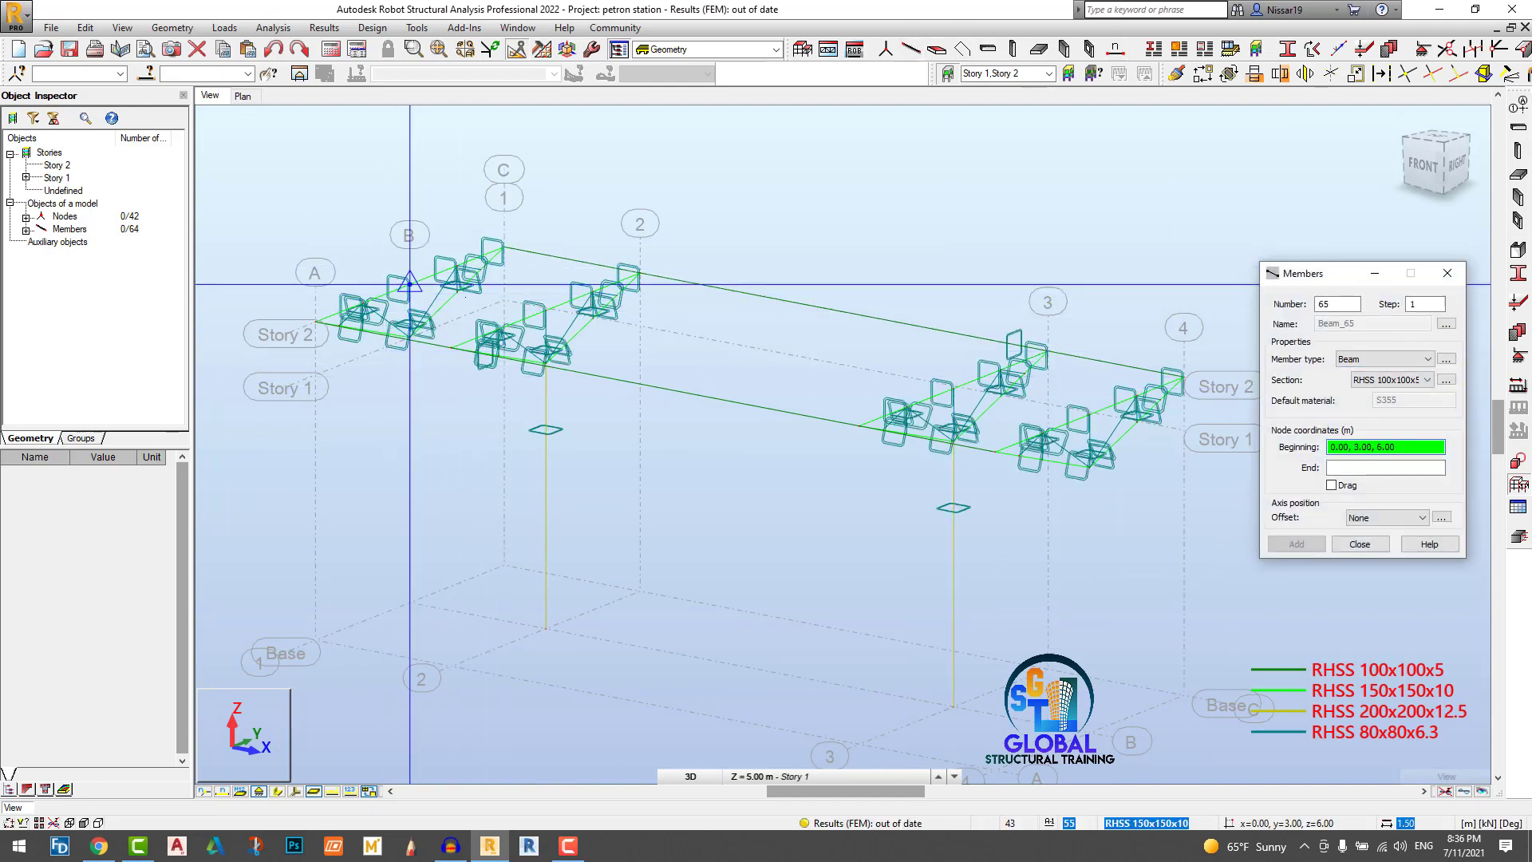
{"action": "middle_click_drag", "start_coordinate": [777, 284], "coordinate": [690, 320], "text": "shift"}
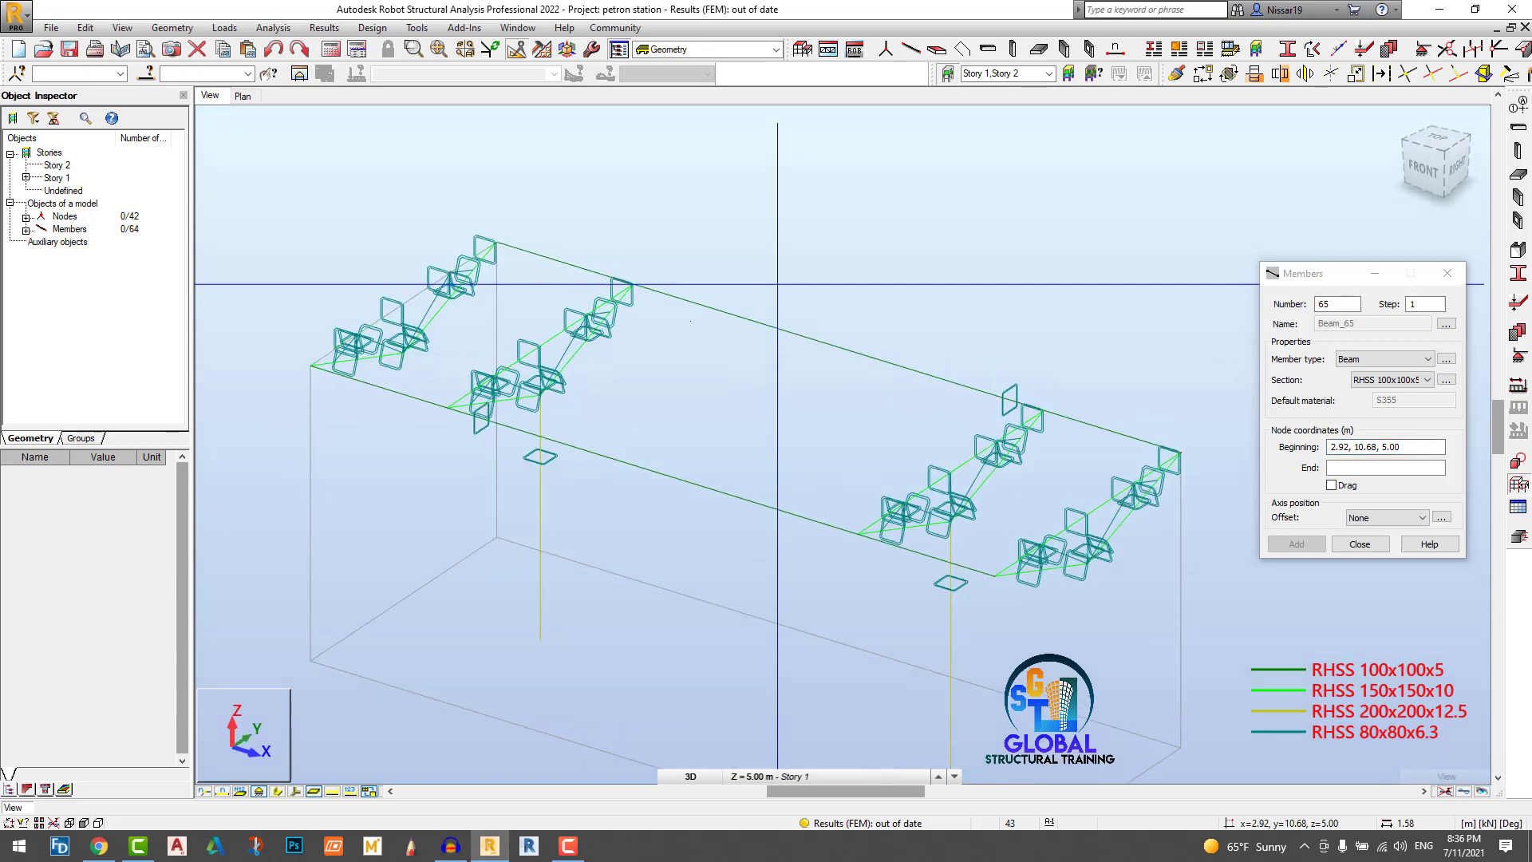
{"action": "left_click", "coordinate": [343, 341]}
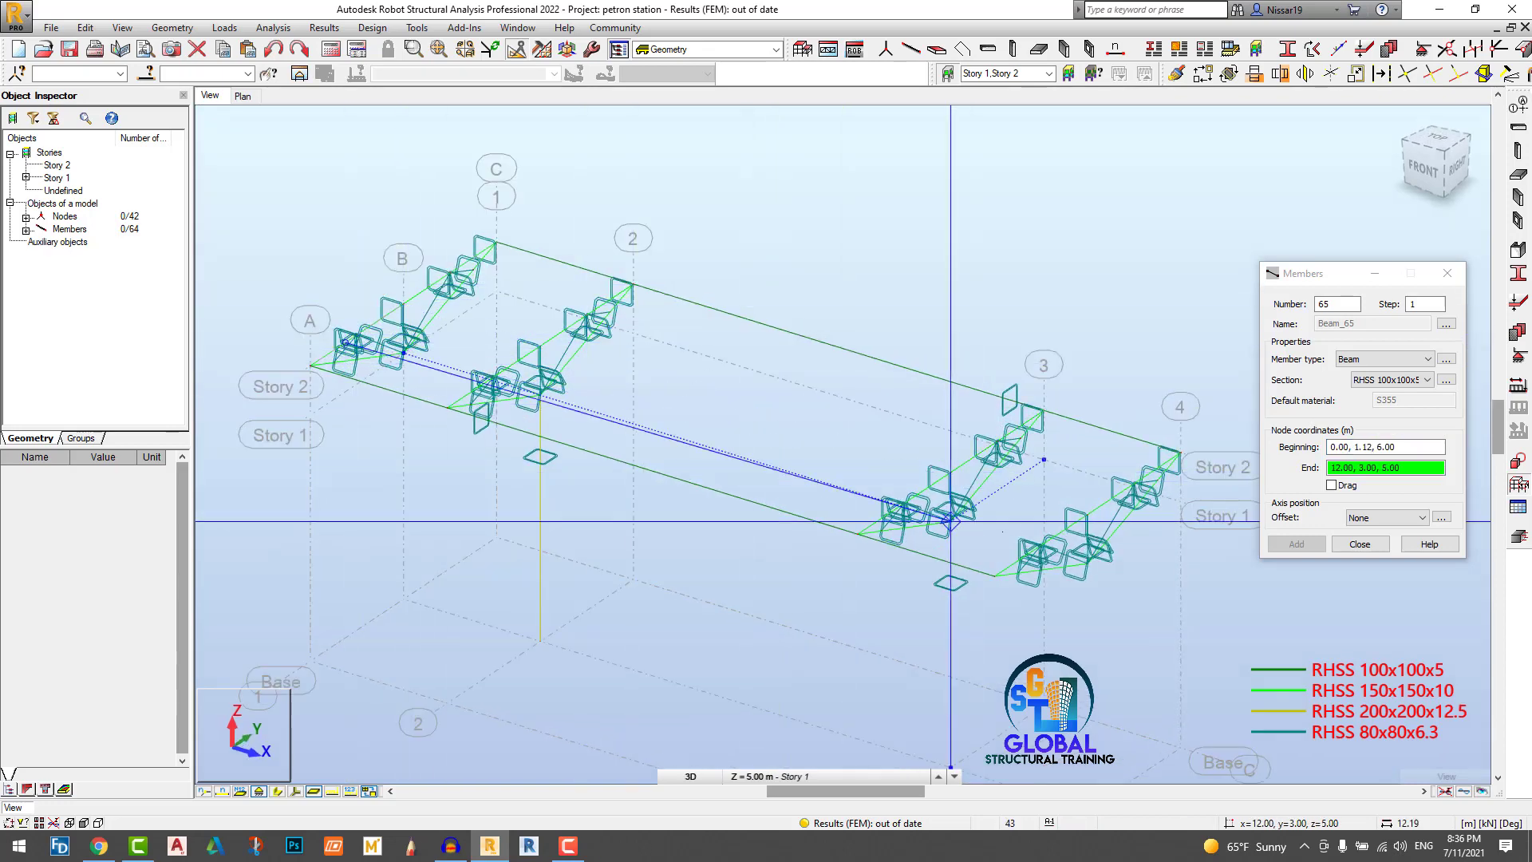
{"action": "scroll", "coordinate": [950, 521], "scroll_direction": "up", "scroll_amount": 5}
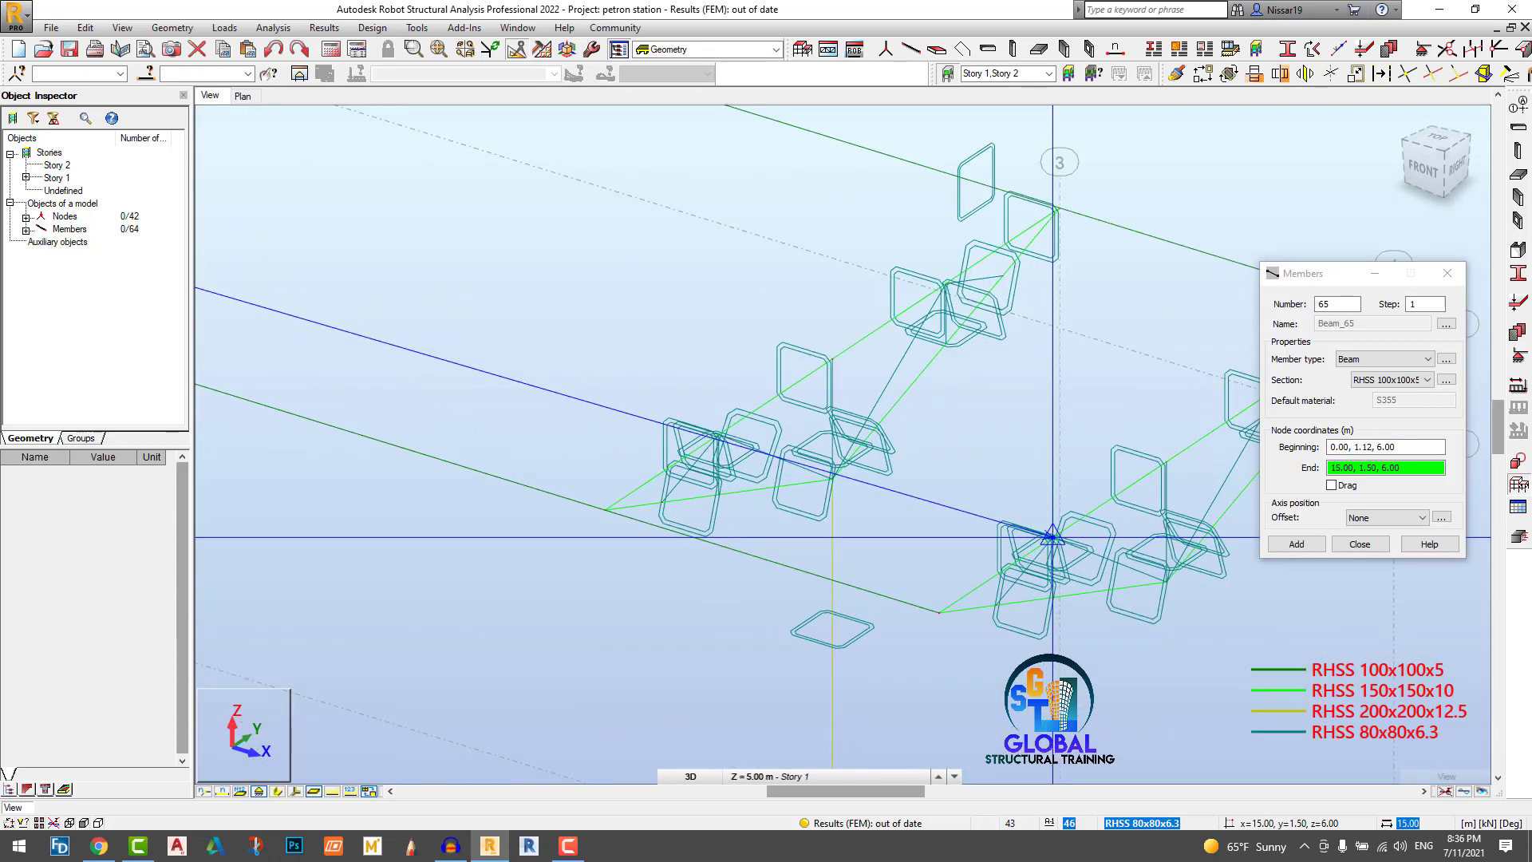
{"action": "left_click", "coordinate": [1052, 536]}
Step: Draw an RHSS 100x100x5 beam along axis B from (0, 3, 6) to (15, 3, 6)
{"action": "scroll", "coordinate": [1052, 536], "scroll_direction": "down", "scroll_amount": 6}
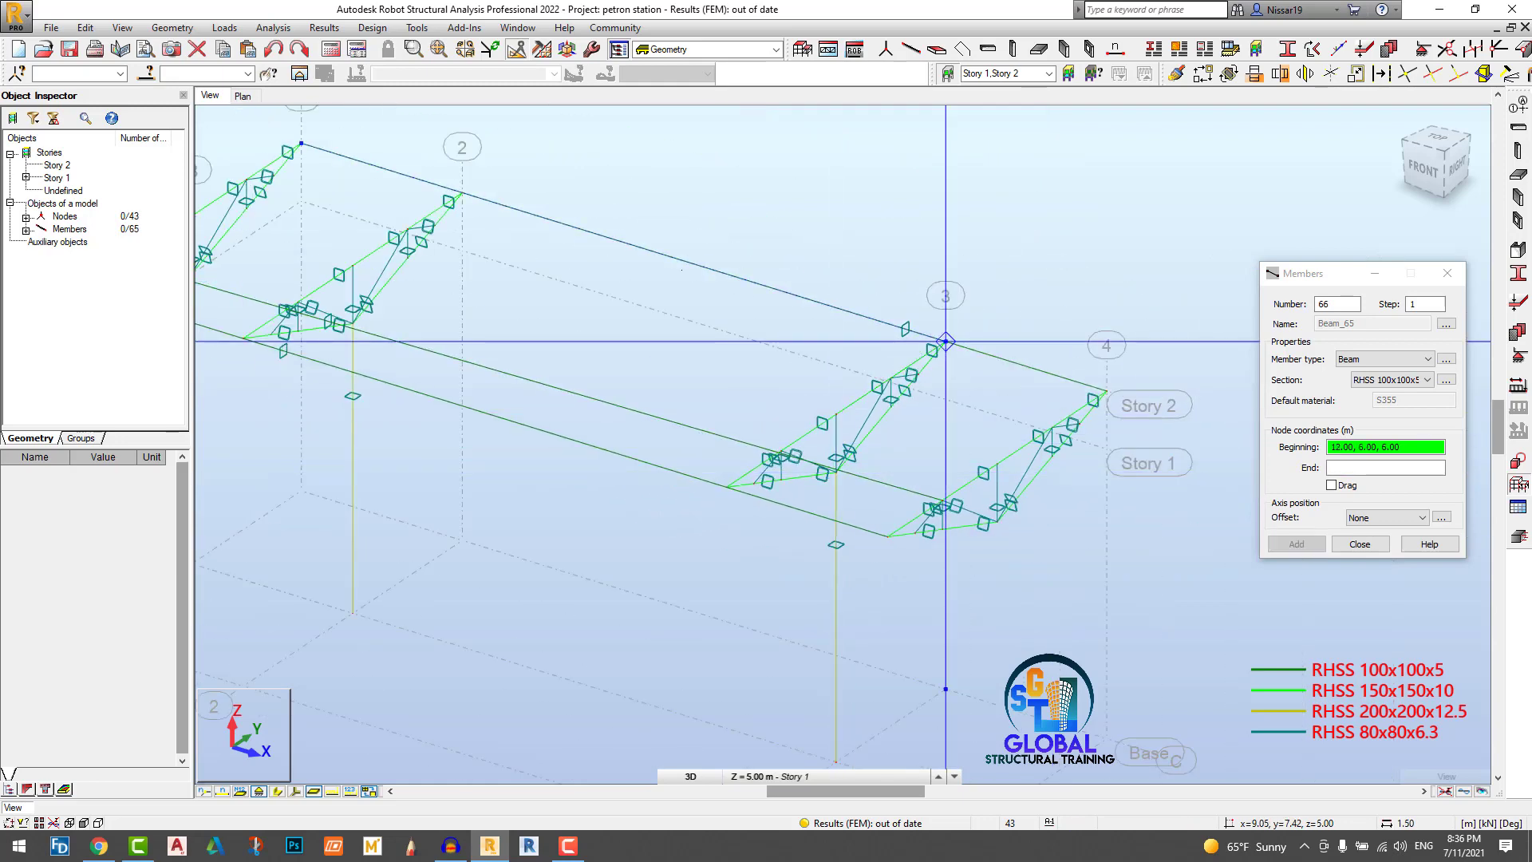
{"action": "scroll", "coordinate": [312, 243], "scroll_direction": "up", "scroll_amount": 2}
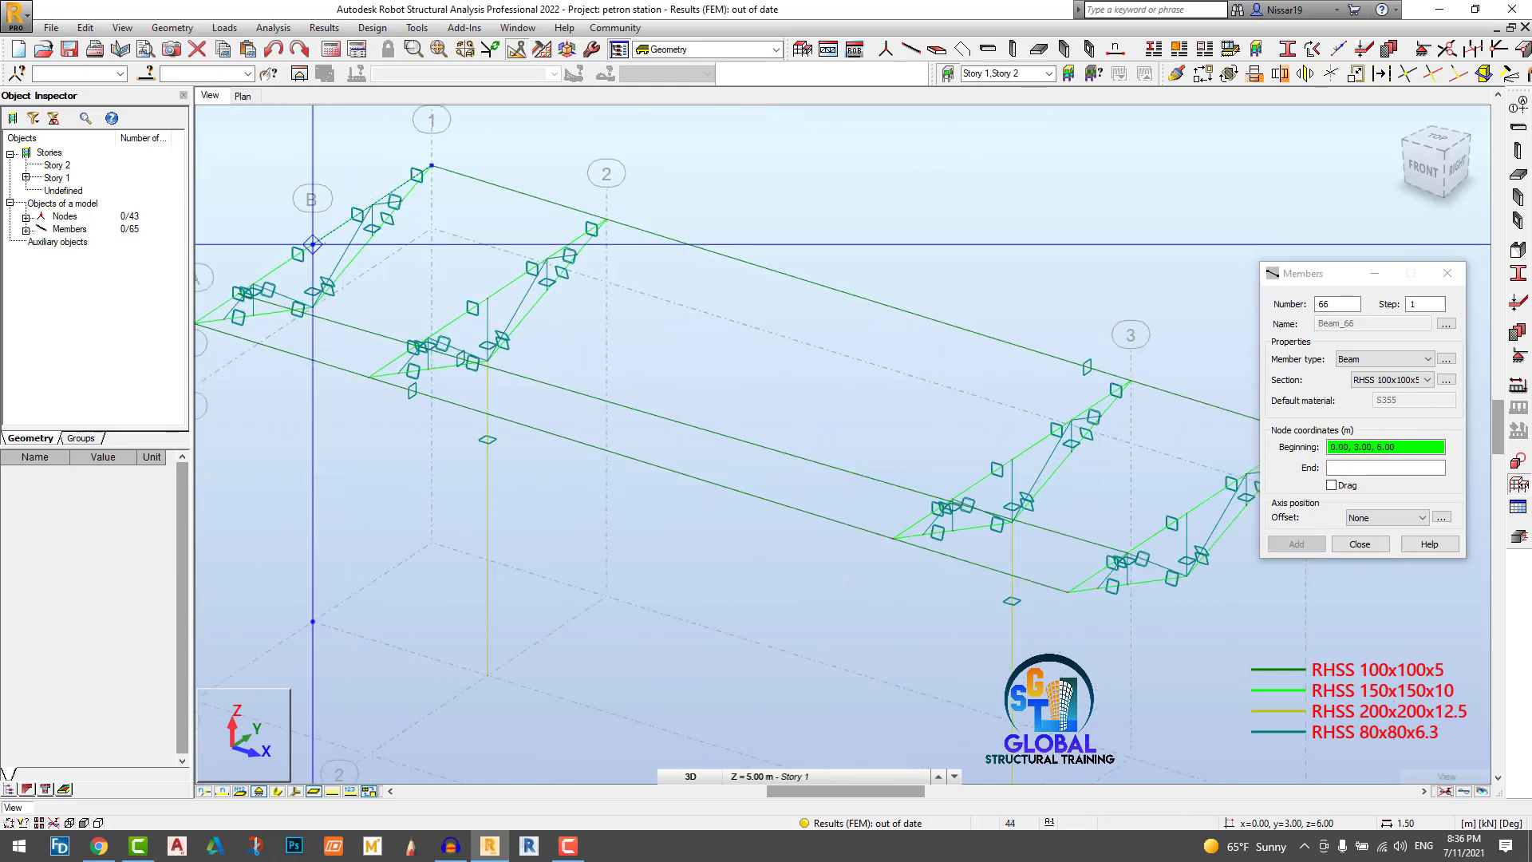
{"action": "left_click", "coordinate": [312, 244]}
{"action": "scroll", "coordinate": [311, 243], "scroll_direction": "down", "scroll_amount": 4}
{"action": "scroll", "coordinate": [917, 407], "scroll_direction": "up", "scroll_amount": 5}
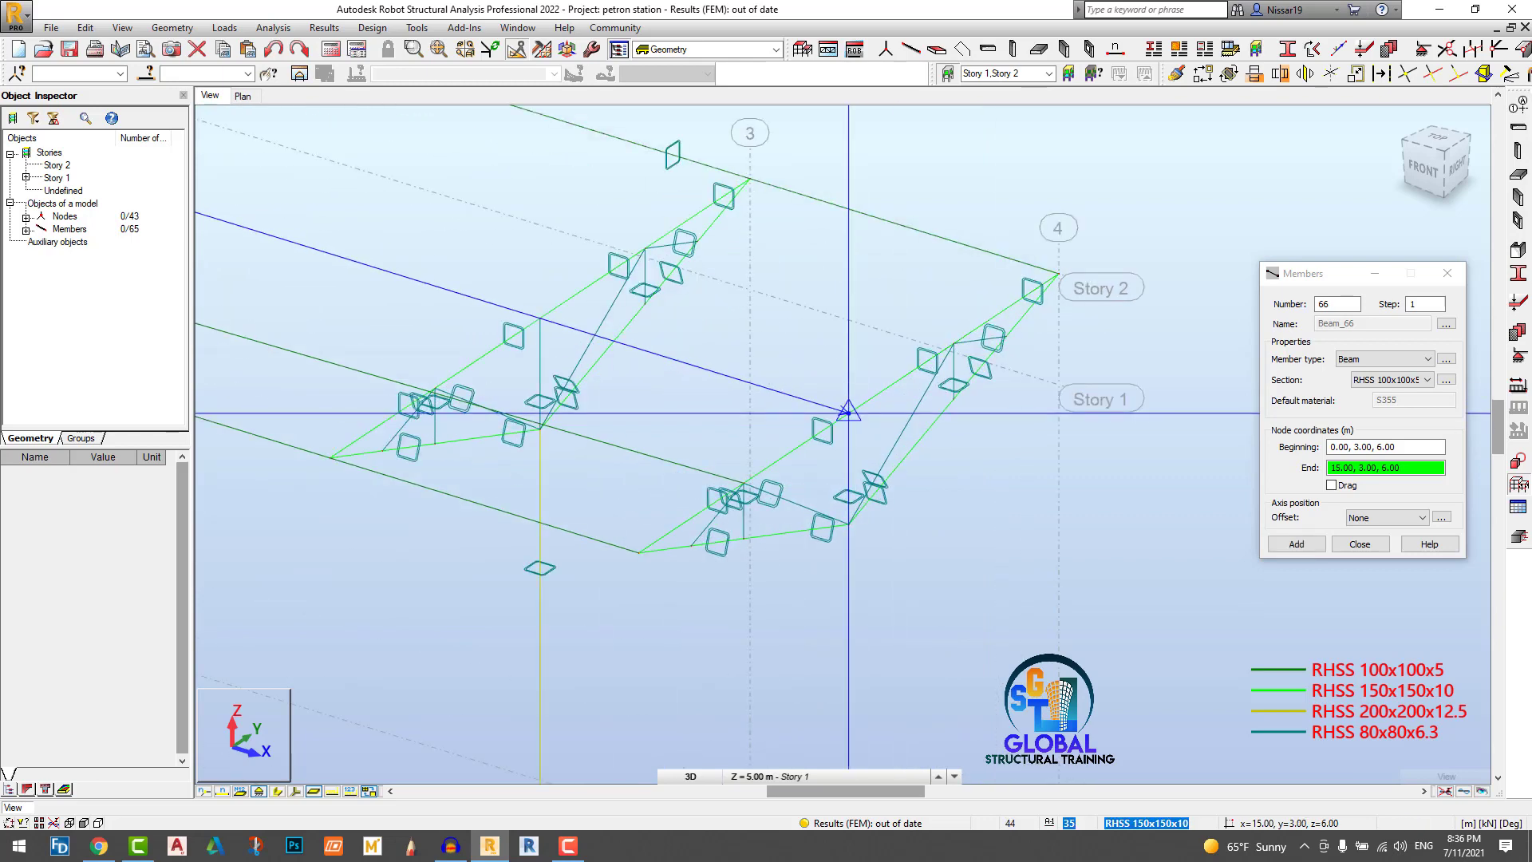
{"action": "left_click", "coordinate": [848, 413]}
Step: Draw an RHSS 100x100x5 beam from the axis 4 truss node at (15, 4.5, 6) to the matching node on the axis 1 truss
{"action": "left_click", "coordinate": [953, 343]}
{"action": "scroll", "coordinate": [954, 343], "scroll_direction": "down", "scroll_amount": 3}
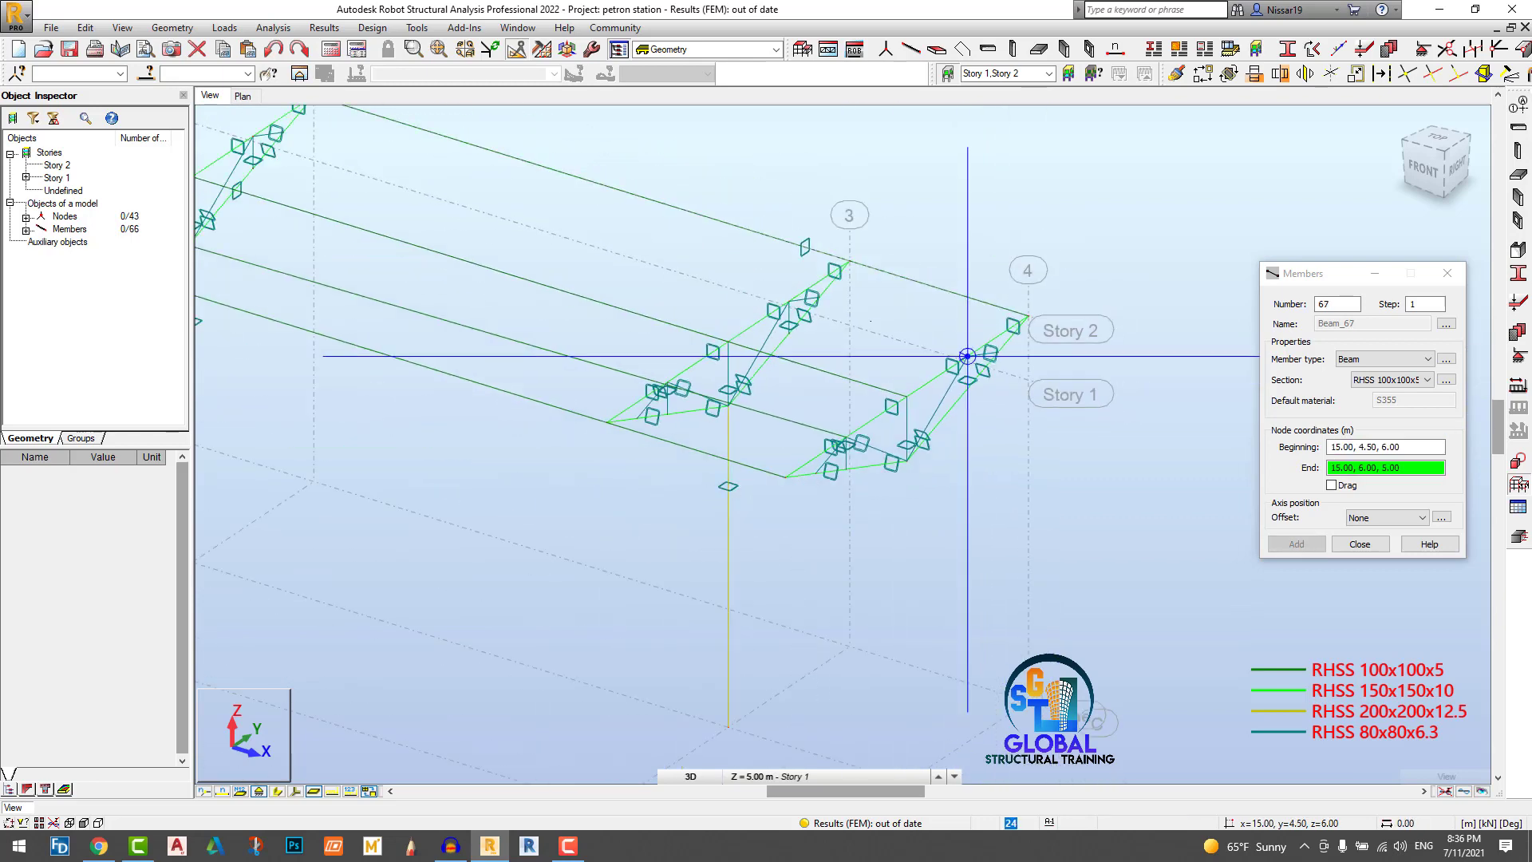
{"action": "scroll", "coordinate": [540, 226], "scroll_direction": "down", "scroll_amount": 2}
{"action": "scroll", "coordinate": [399, 199], "scroll_direction": "up", "scroll_amount": 3}
{"action": "scroll", "coordinate": [511, 231], "scroll_direction": "down", "scroll_amount": 2}
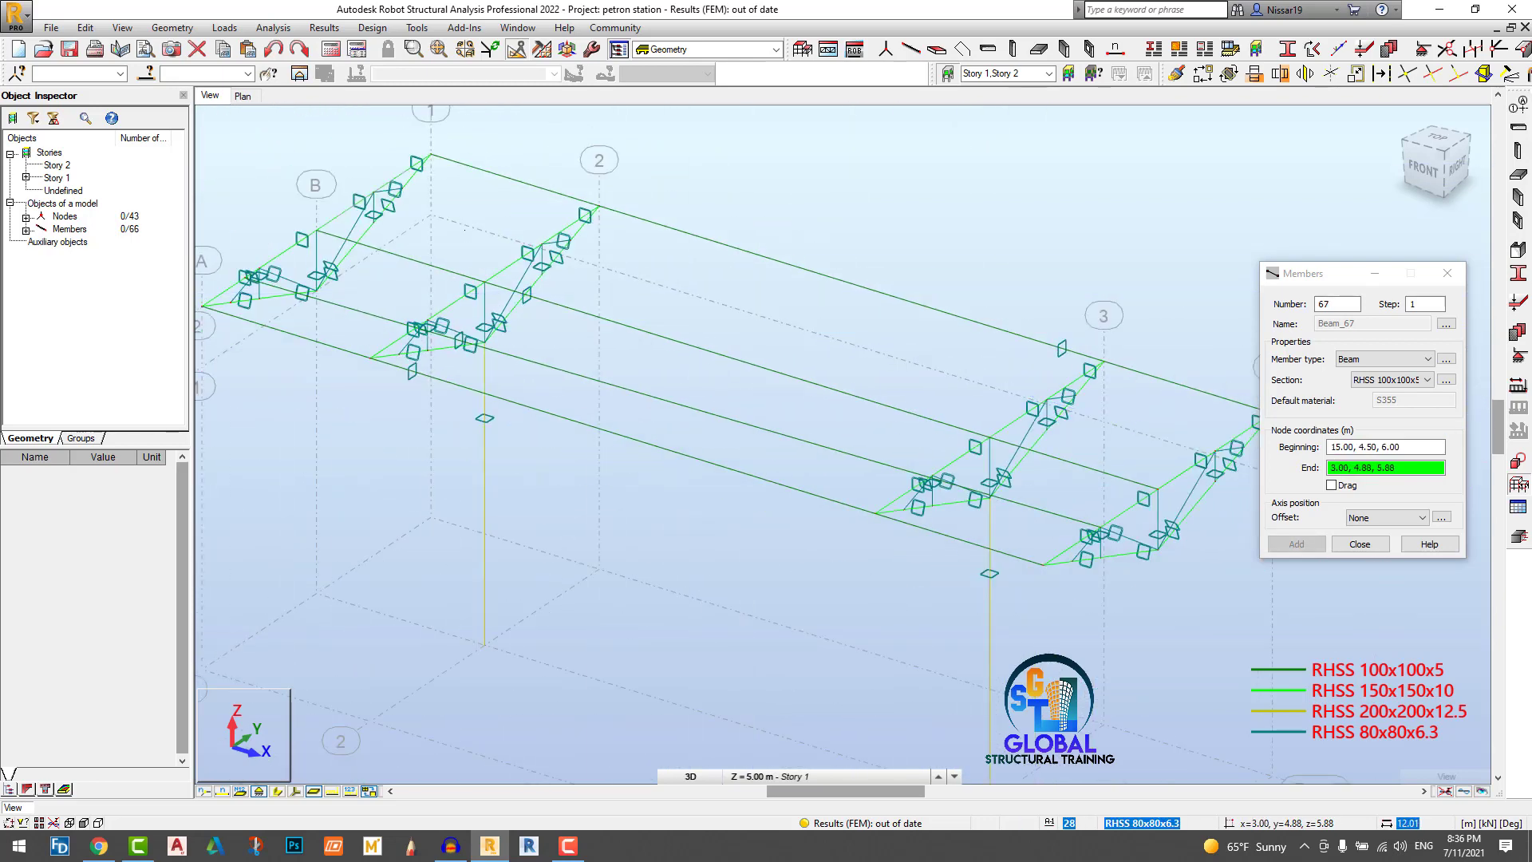
{"action": "scroll", "coordinate": [558, 251], "scroll_direction": "up", "scroll_amount": 3}
{"action": "left_click", "coordinate": [280, 158]}
{"action": "scroll", "coordinate": [609, 289], "scroll_direction": "down", "scroll_amount": 5}
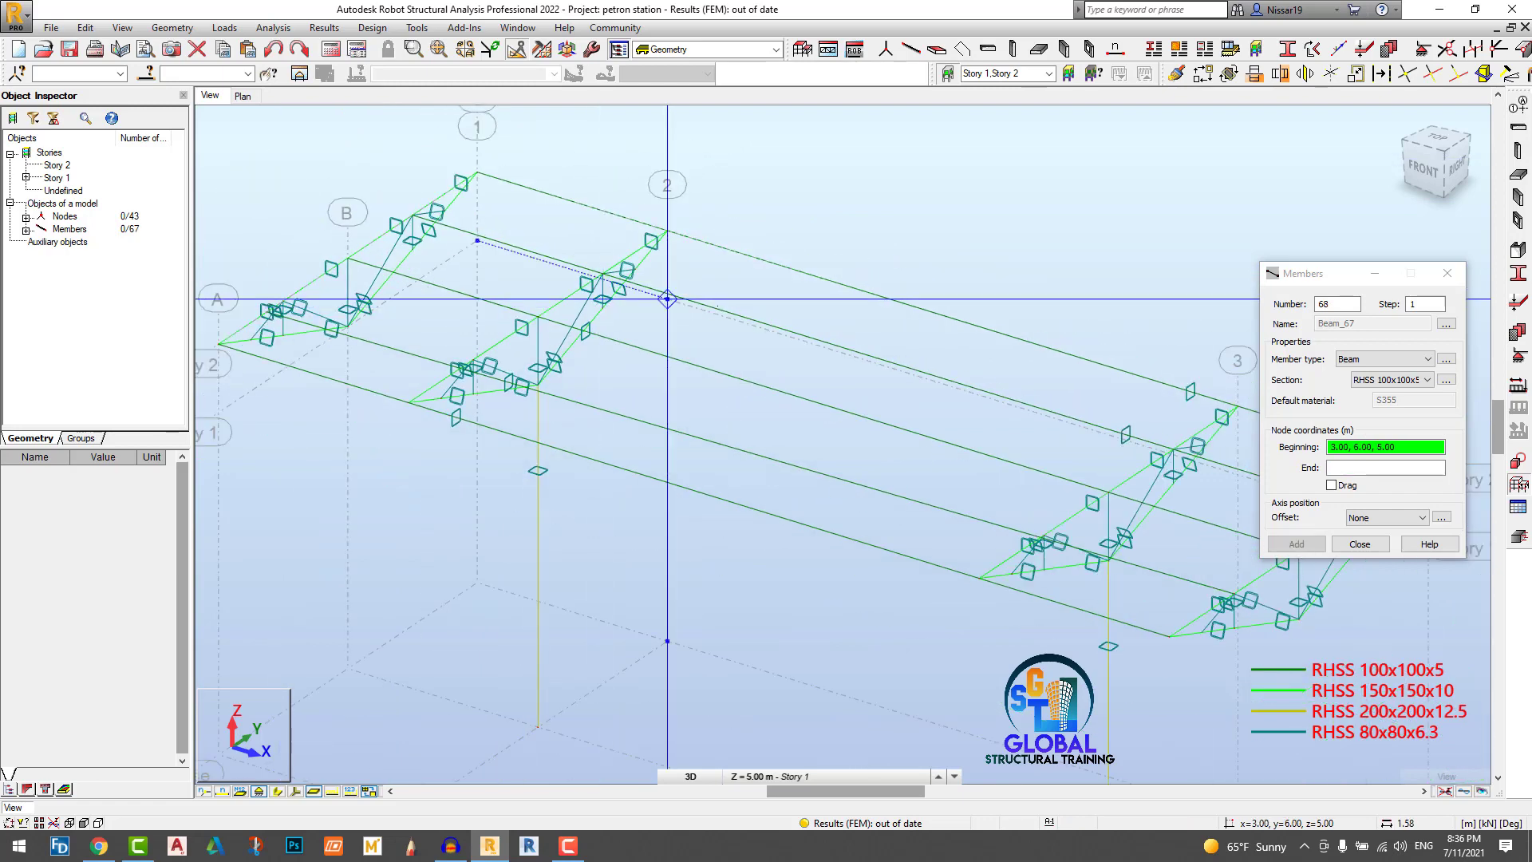
Step: Draw a transverse RHSS 100x100x5 beam from (7.5, 6, 6) on axis C to the midpoint of the axis A beam and end member definition
{"action": "left_click", "coordinate": [888, 315]}
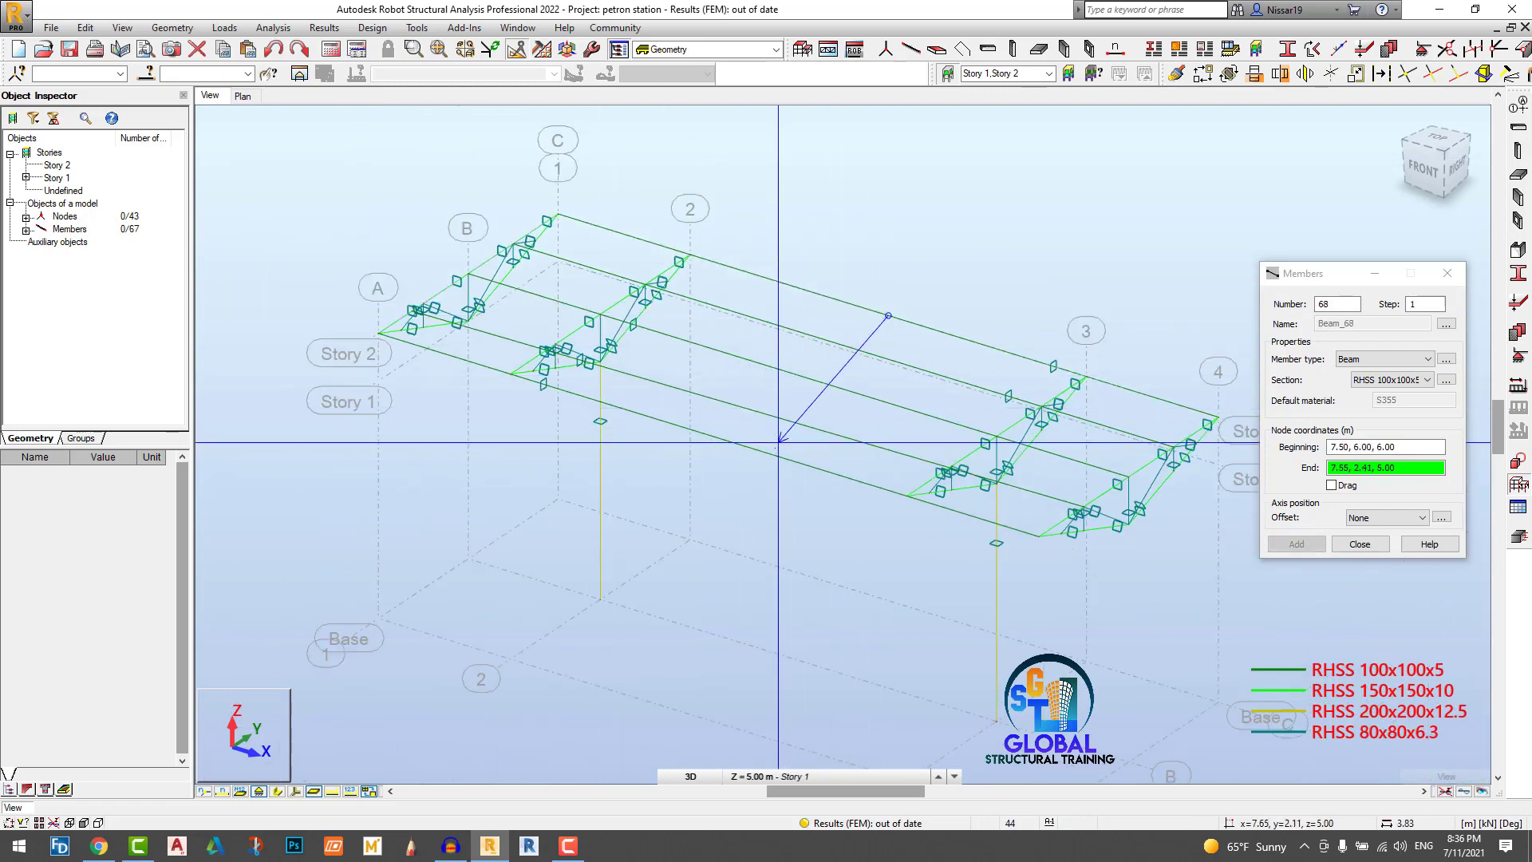
{"action": "scroll", "coordinate": [770, 447], "scroll_direction": "down", "scroll_amount": 4}
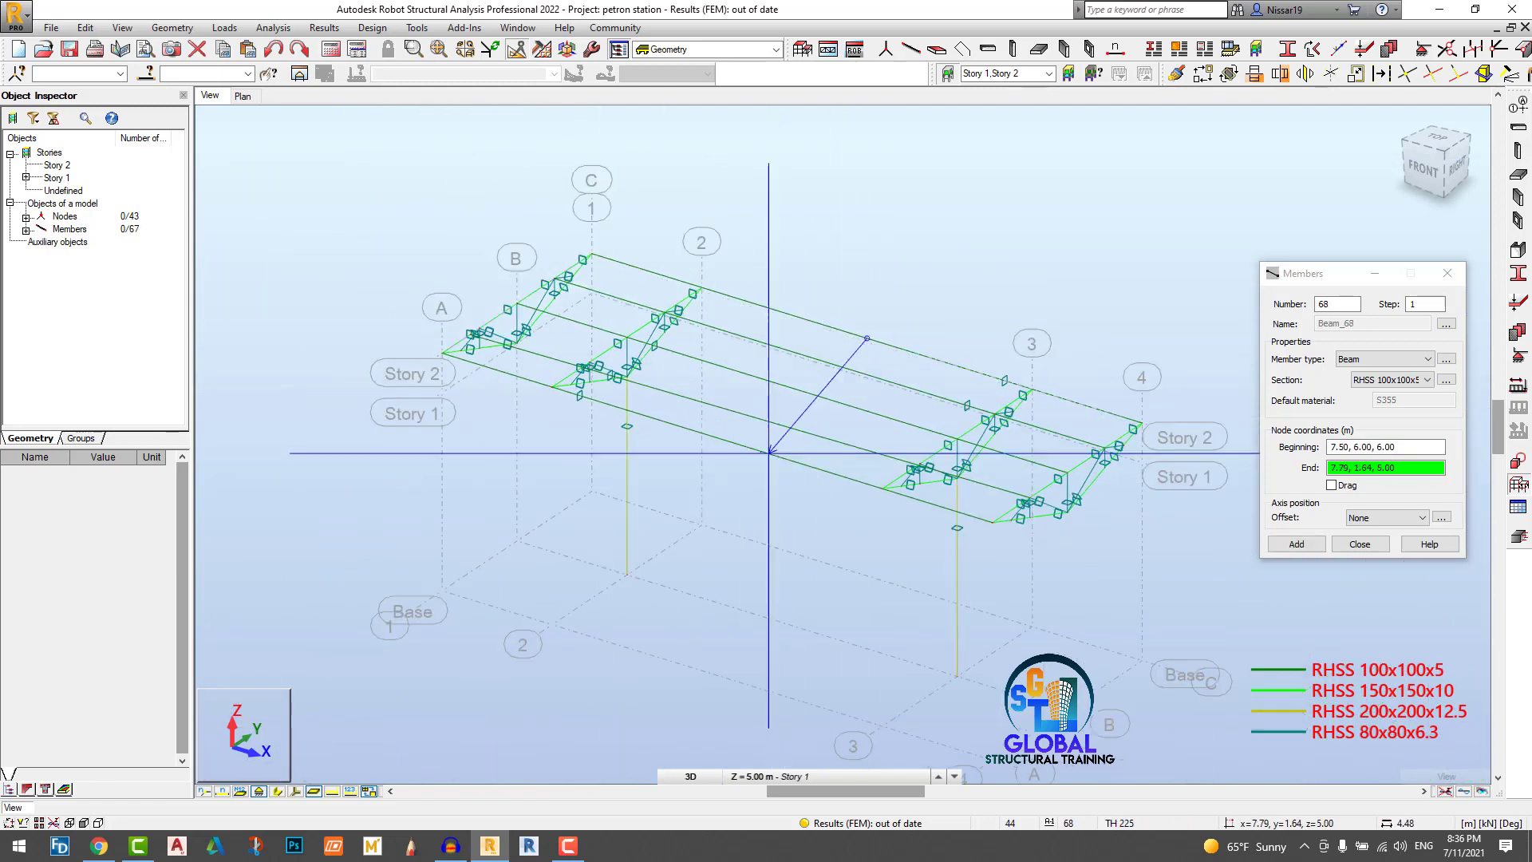
{"action": "left_click", "coordinate": [739, 445]}
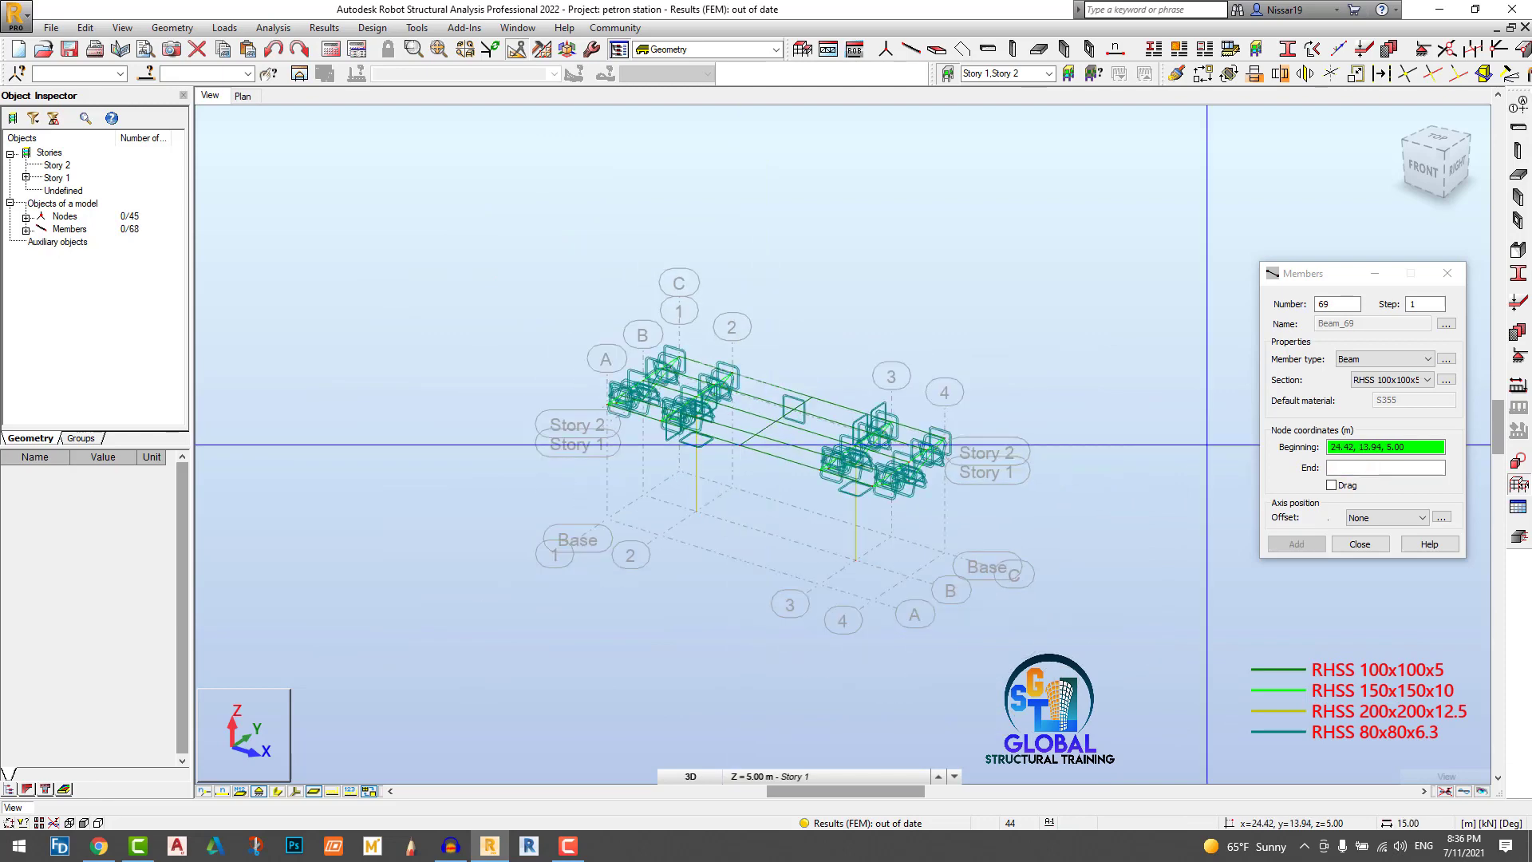
{"action": "left_click", "coordinate": [1360, 545]}
Step: Display the members' section shapes and look over the canopy frame in 3D
{"action": "middle_click_drag", "start_coordinate": [1118, 456], "coordinate": [831, 331], "text": "shift"}
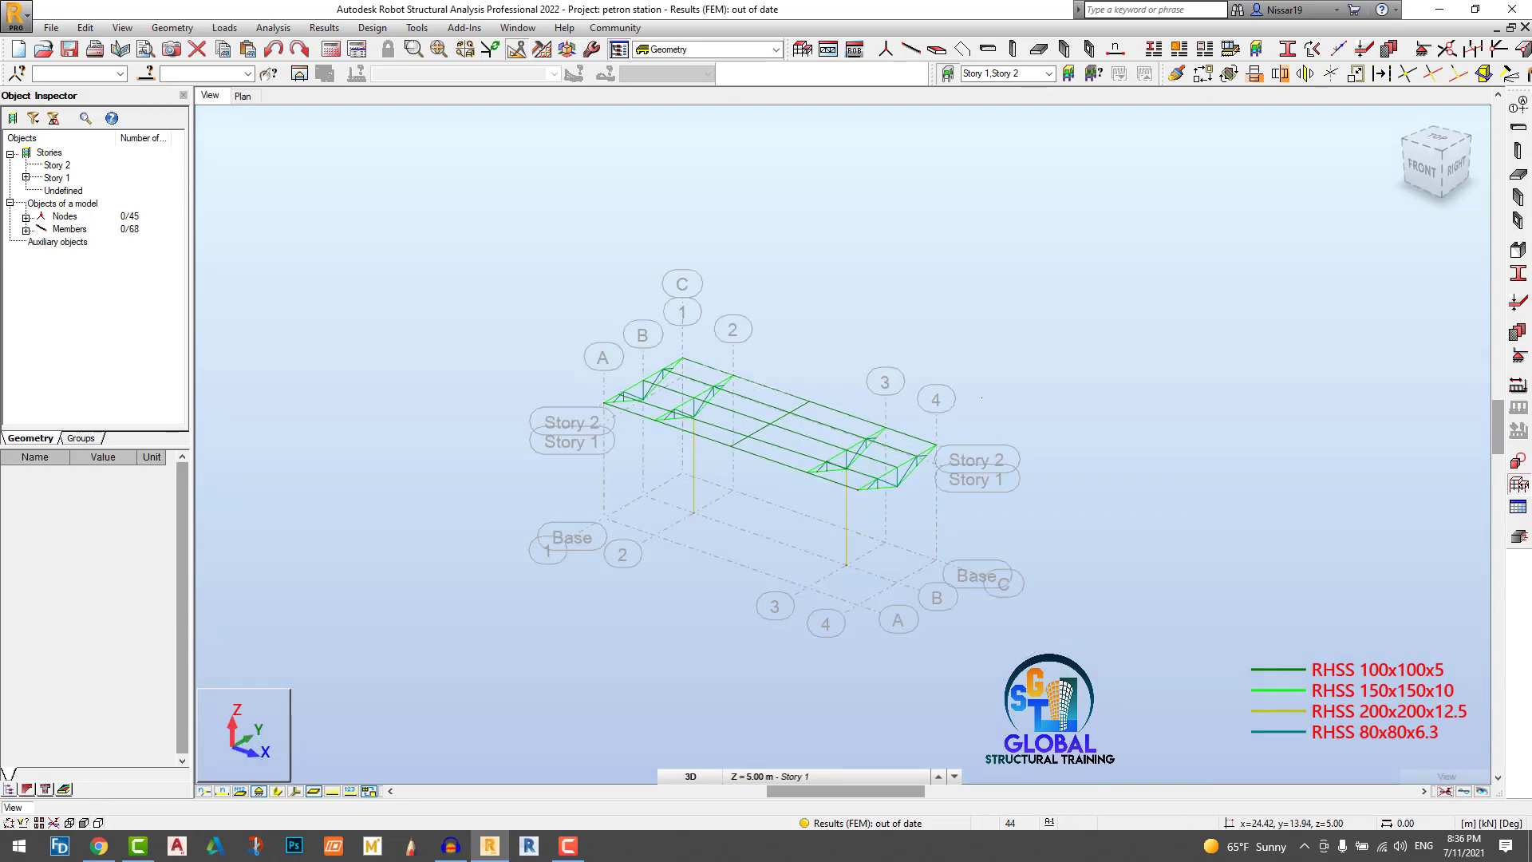
{"action": "scroll", "coordinate": [830, 331], "scroll_direction": "up", "scroll_amount": 2}
{"action": "scroll", "coordinate": [827, 305], "scroll_direction": "down", "scroll_amount": 2}
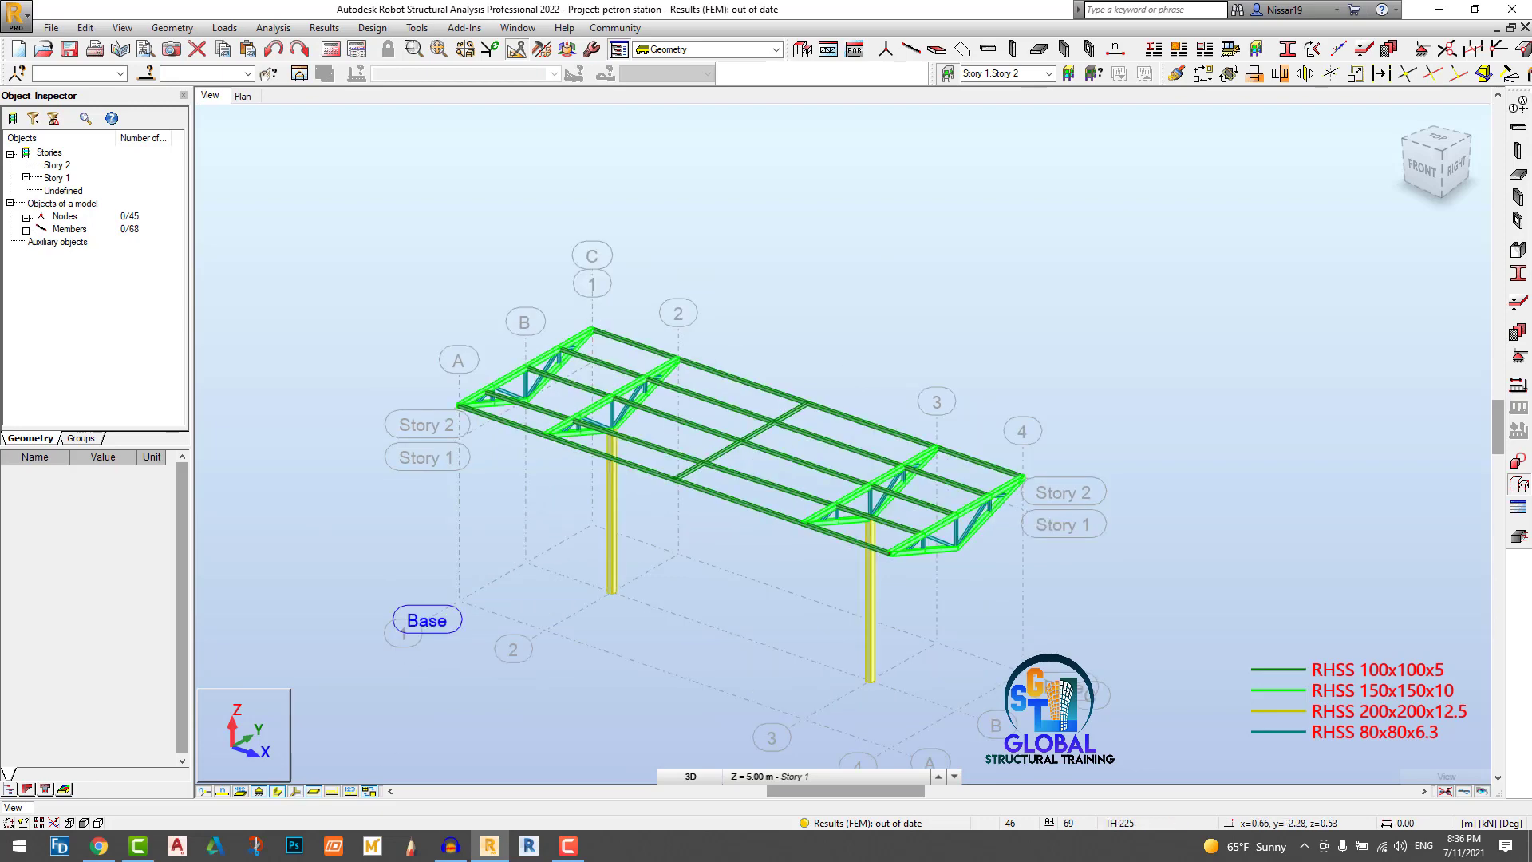
{"action": "middle_click_drag", "start_coordinate": [546, 643], "coordinate": [563, 592], "text": "shift"}
{"action": "scroll", "coordinate": [714, 598], "scroll_direction": "up", "scroll_amount": 3}
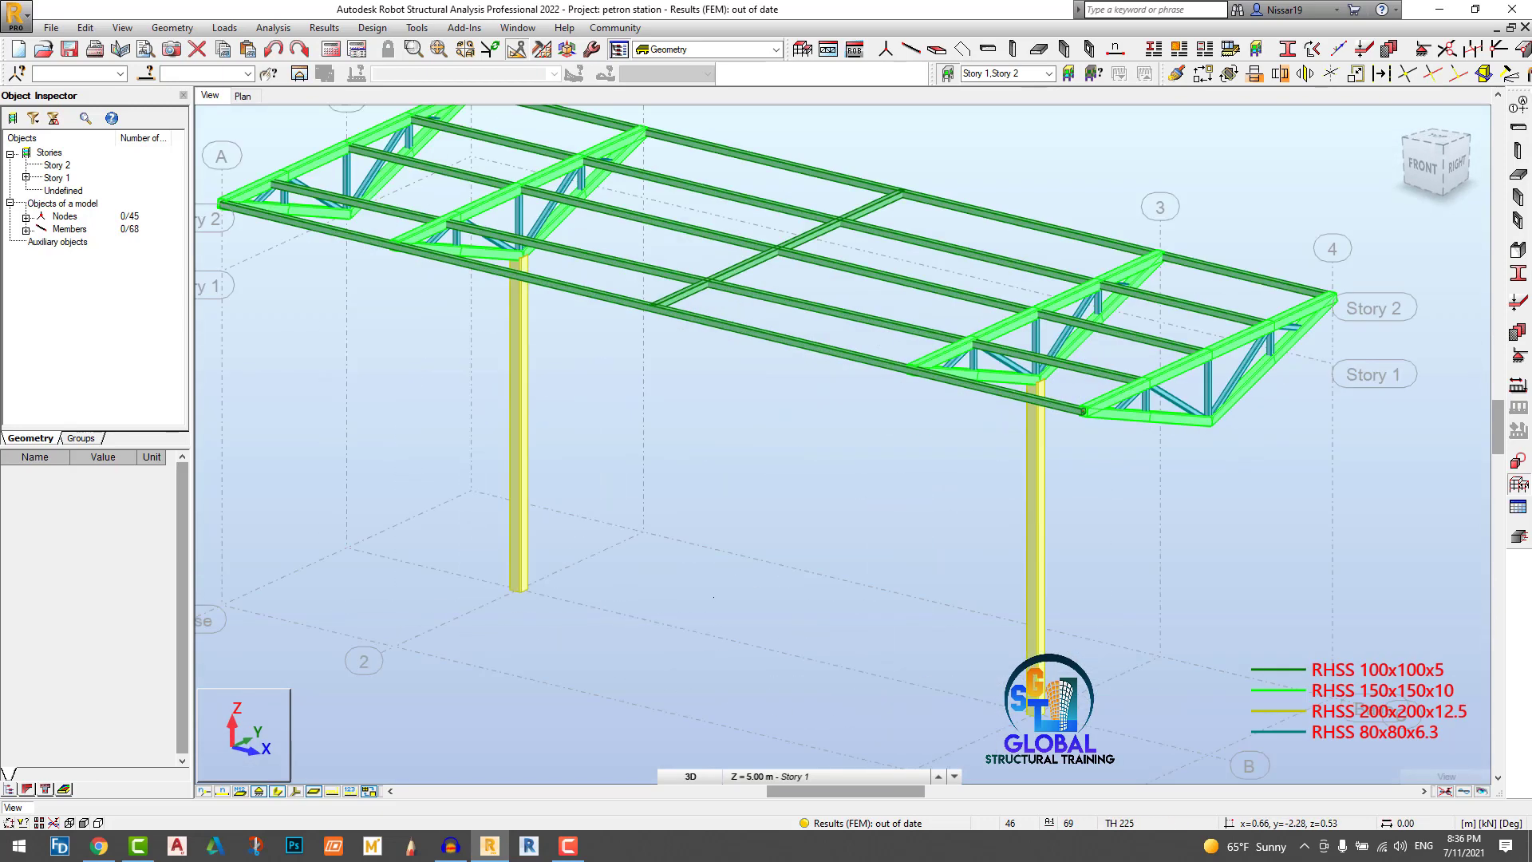
{"action": "scroll", "coordinate": [735, 598], "scroll_direction": "down", "scroll_amount": 2}
{"action": "scroll", "coordinate": [902, 394], "scroll_direction": "up", "scroll_amount": 3}
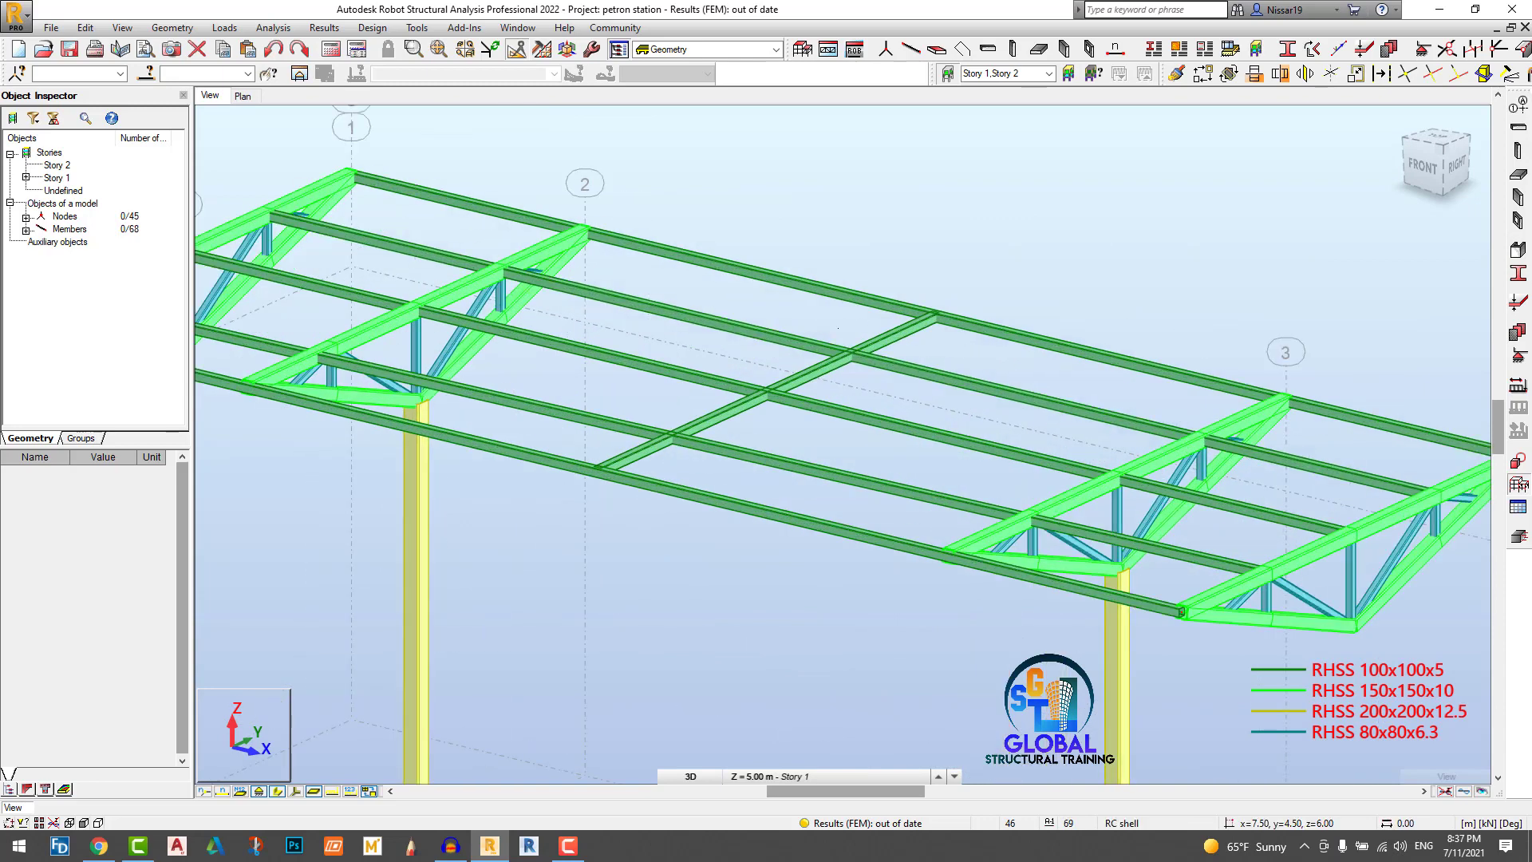
Step: Select all truss and roof beam members, leaving out the columns, and intersect them with each other
{"action": "left_click_drag", "start_coordinate": [913, 391], "coordinate": [829, 320]}
{"action": "scroll", "coordinate": [867, 397], "scroll_direction": "down", "scroll_amount": 5}
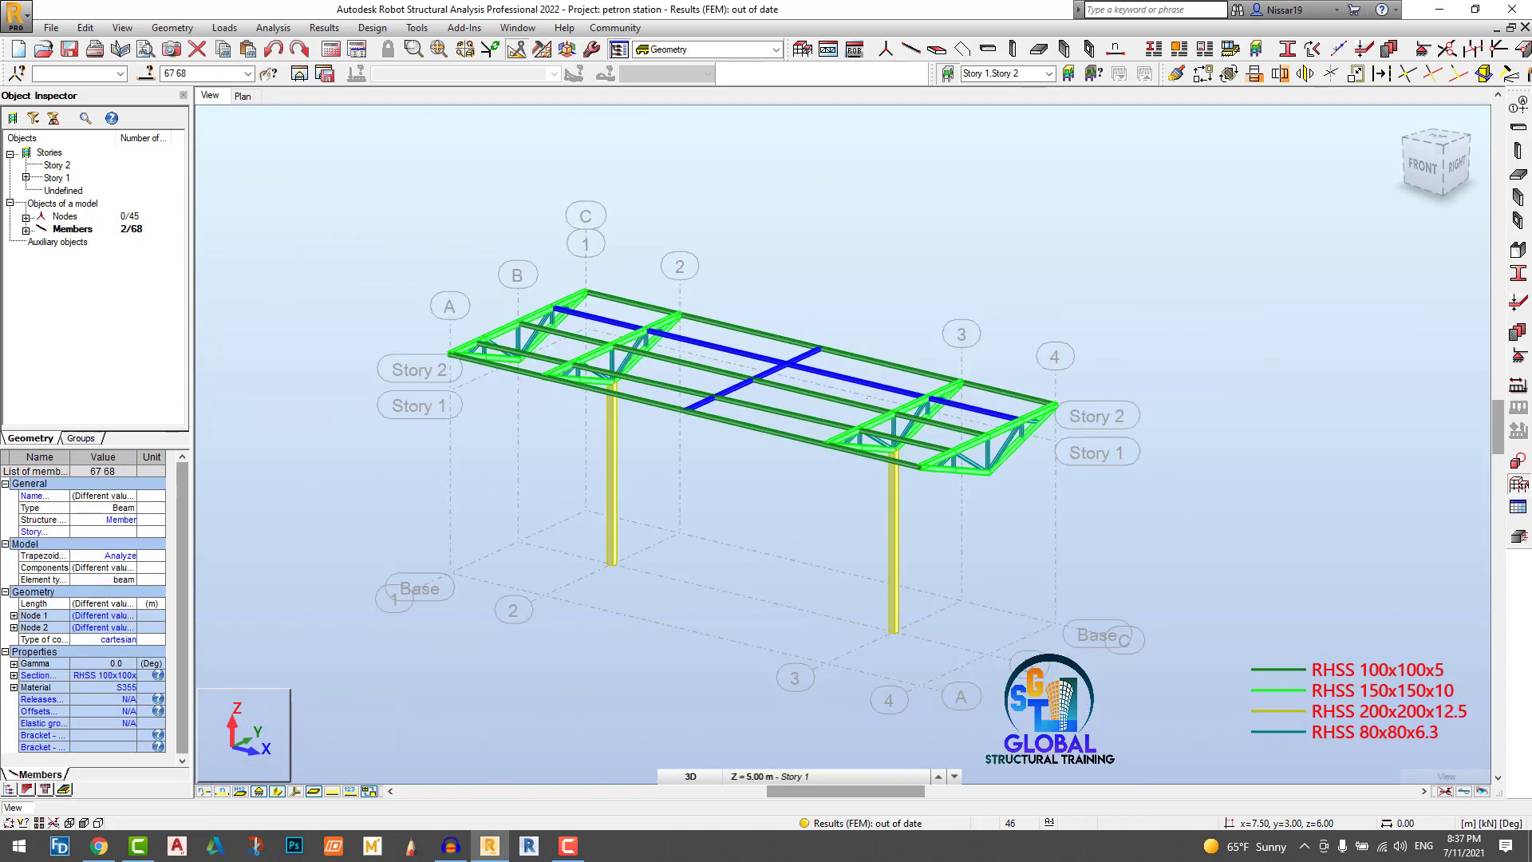
{"action": "scroll", "coordinate": [867, 397], "scroll_direction": "down", "scroll_amount": 2}
{"action": "middle_click_drag", "start_coordinate": [1113, 409], "coordinate": [1168, 404], "text": "shift"}
{"action": "left_click_drag", "start_coordinate": [908, 327], "coordinate": [458, 258]}
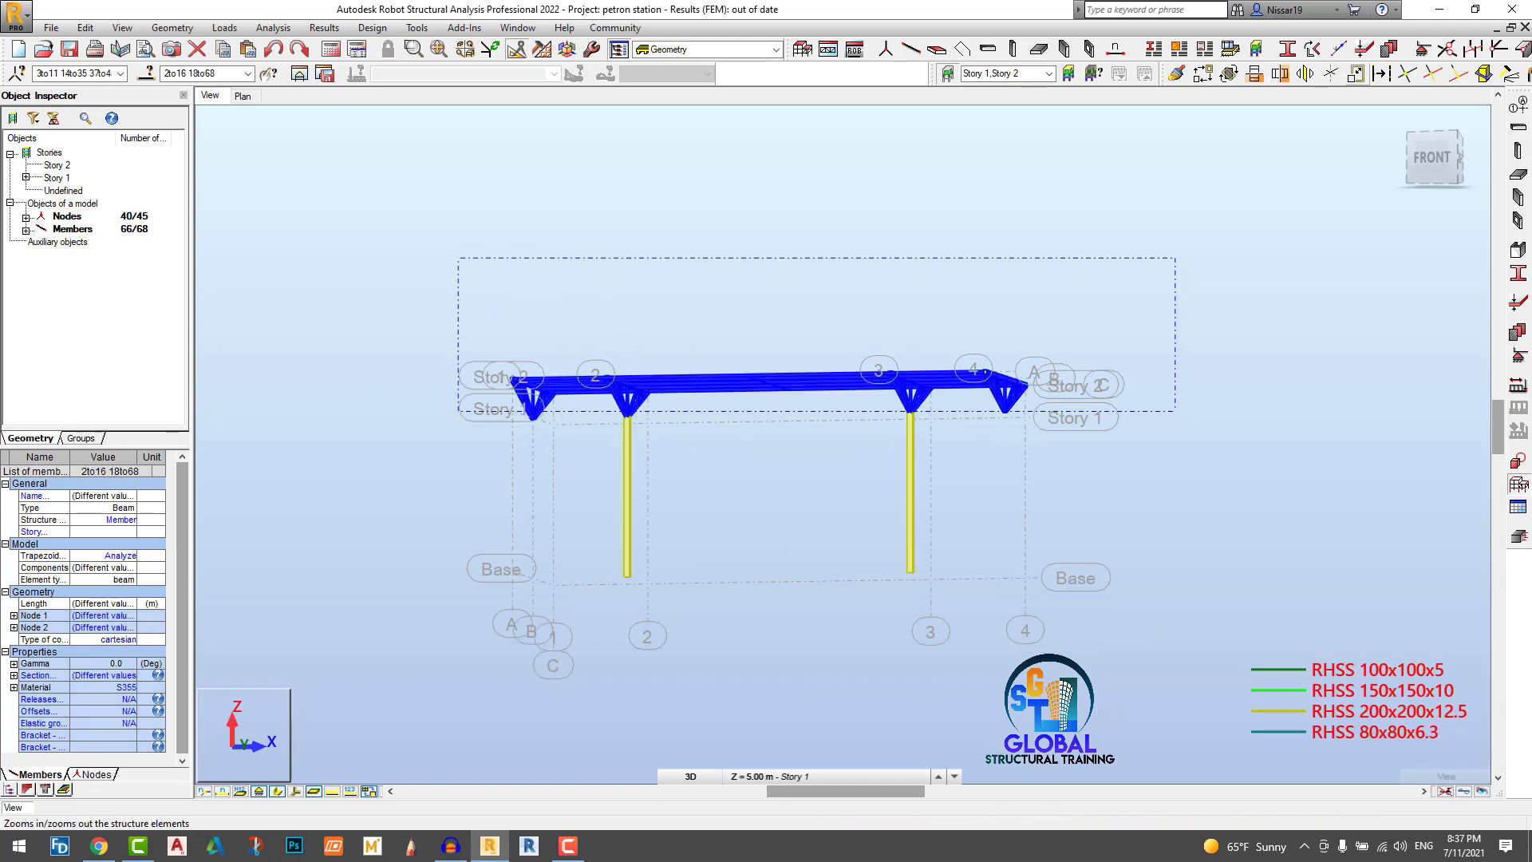
{"action": "left_click", "coordinate": [1407, 73]}
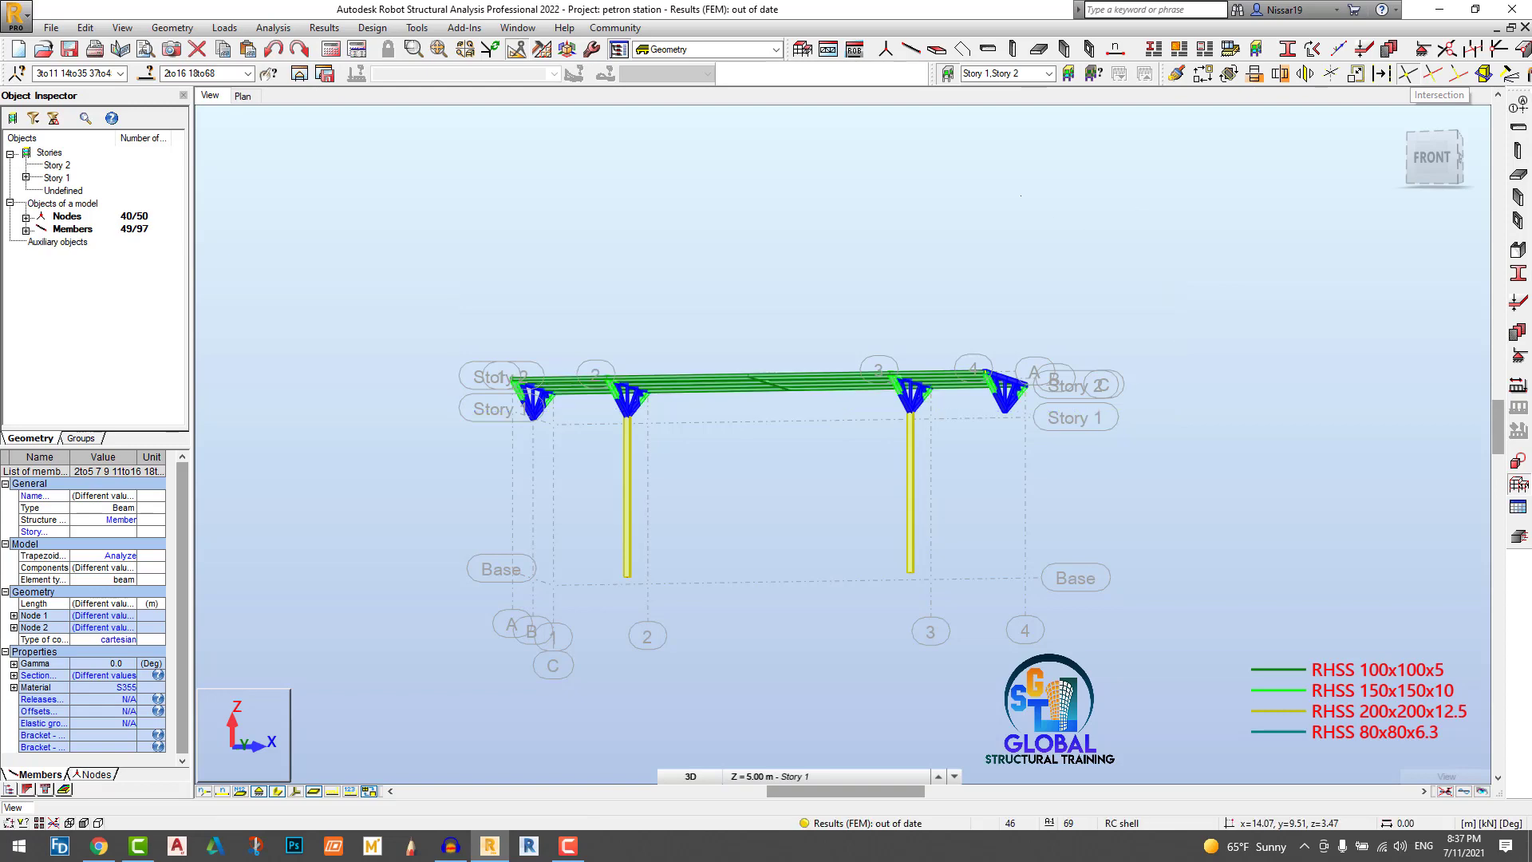
Step: Check the division of the roof beams at their crossings by selecting individual segments, and clear the selection
{"action": "middle_click_drag", "start_coordinate": [988, 287], "coordinate": [796, 470], "text": "shift"}
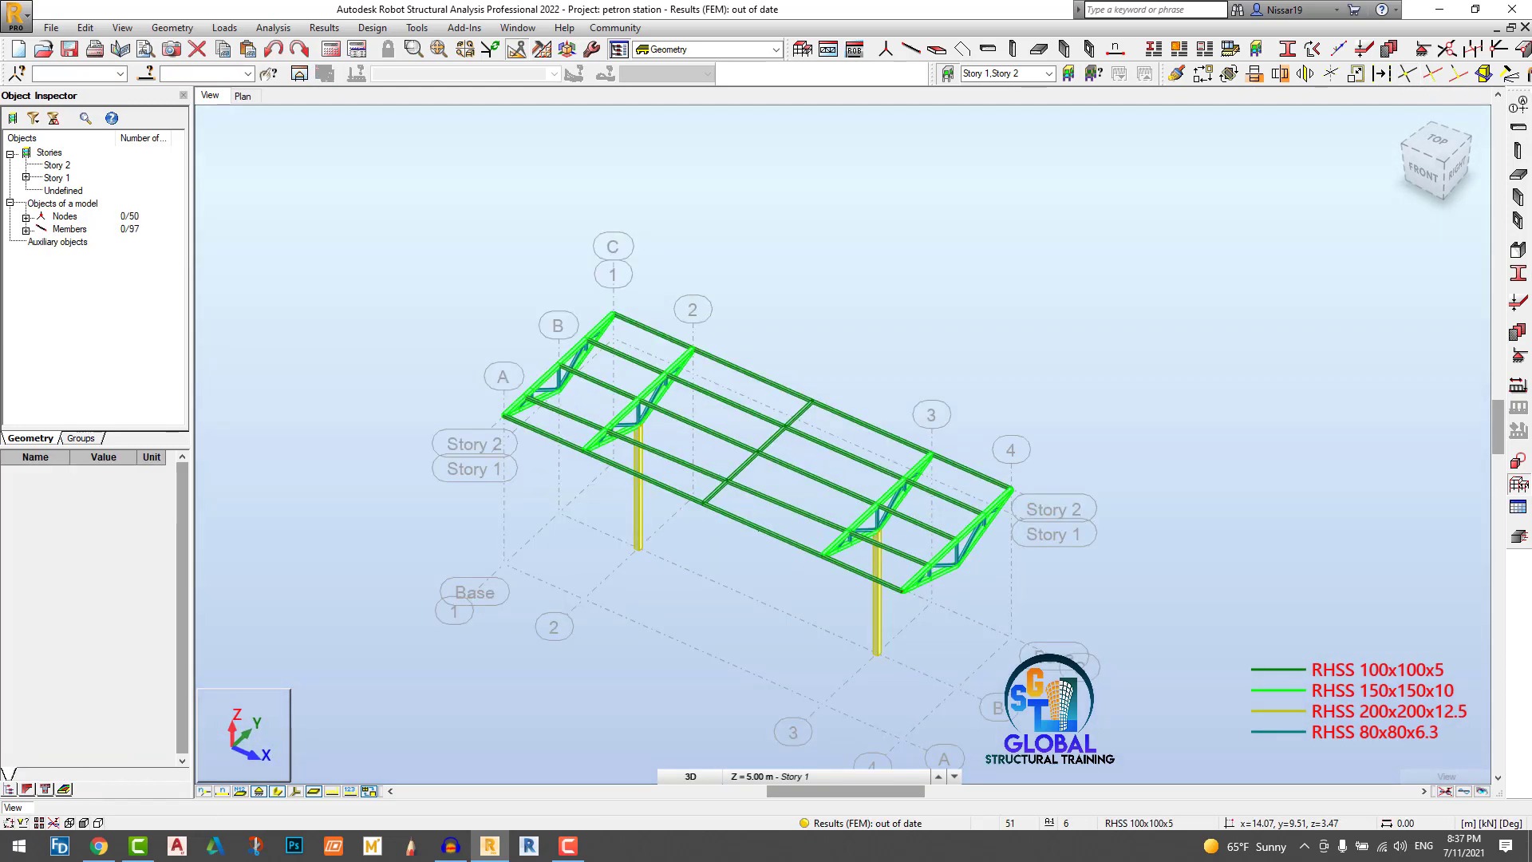
{"action": "left_click", "coordinate": [798, 473]}
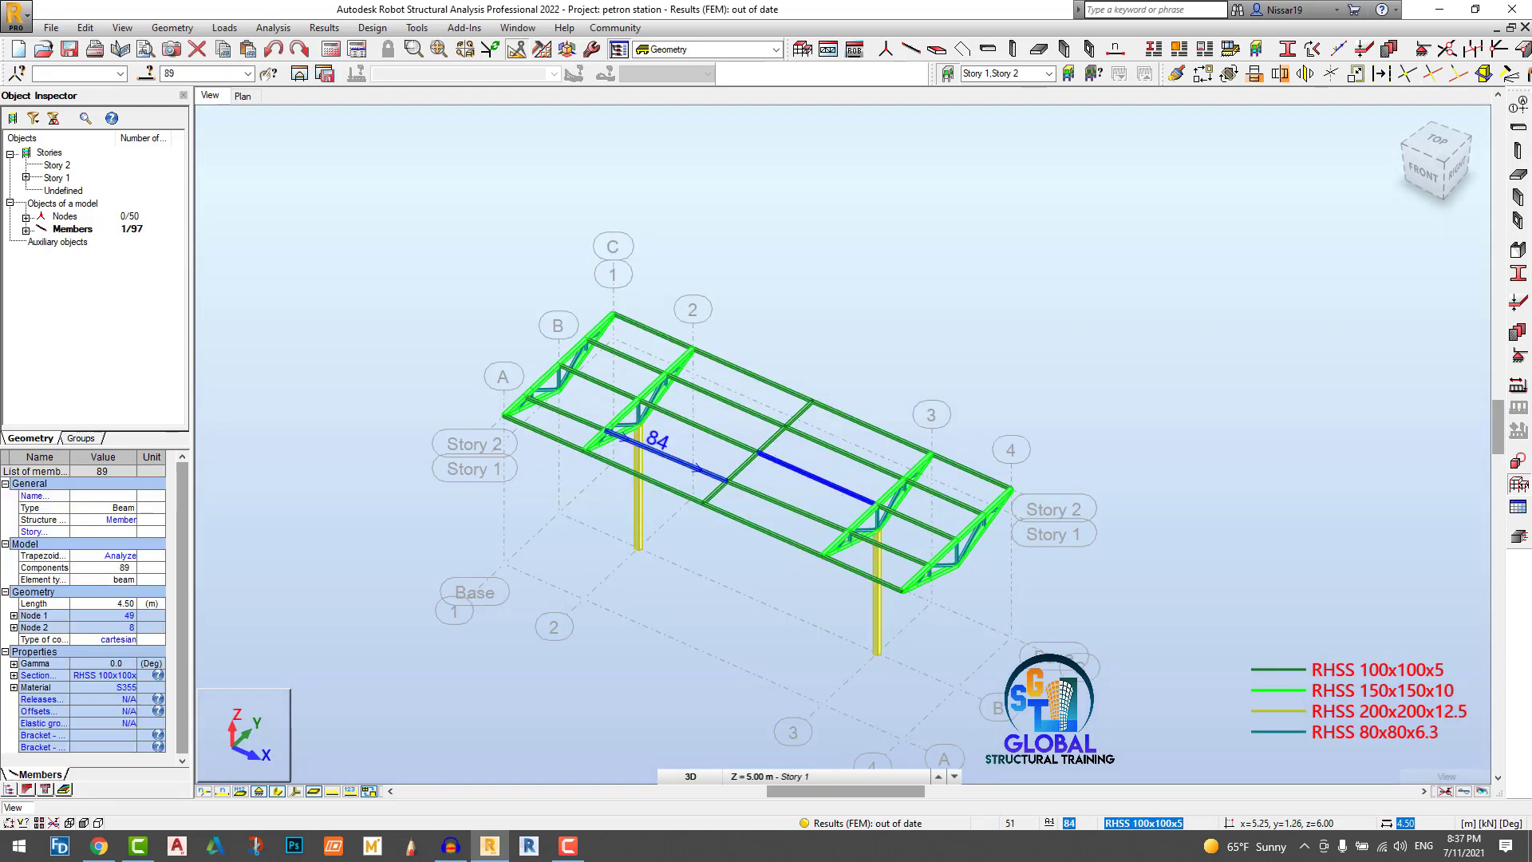
{"action": "left_click", "coordinate": [676, 460]}
{"action": "left_click", "coordinate": [942, 399]}
{"action": "middle_click_drag", "start_coordinate": [942, 399], "coordinate": [906, 333], "text": "shift"}
{"action": "scroll", "coordinate": [935, 335], "scroll_direction": "up", "scroll_amount": 4}
{"action": "scroll", "coordinate": [935, 335], "scroll_direction": "down", "scroll_amount": 3}
{"action": "scroll", "coordinate": [908, 334], "scroll_direction": "up", "scroll_amount": 5}
{"action": "scroll", "coordinate": [937, 269], "scroll_direction": "down", "scroll_amount": 2}
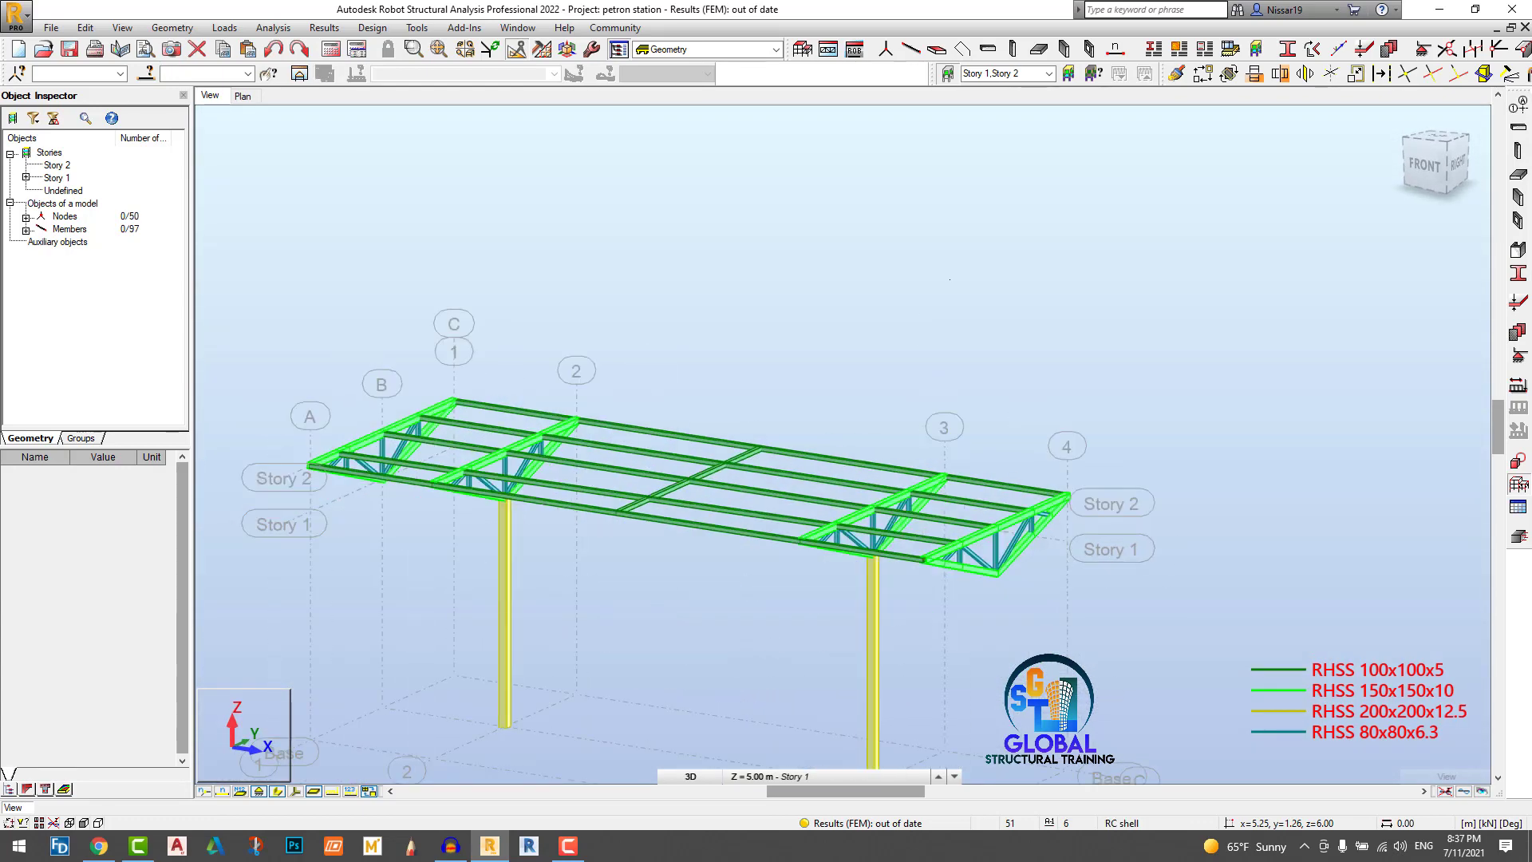
{"action": "scroll", "coordinate": [949, 271], "scroll_direction": "down", "scroll_amount": 2}
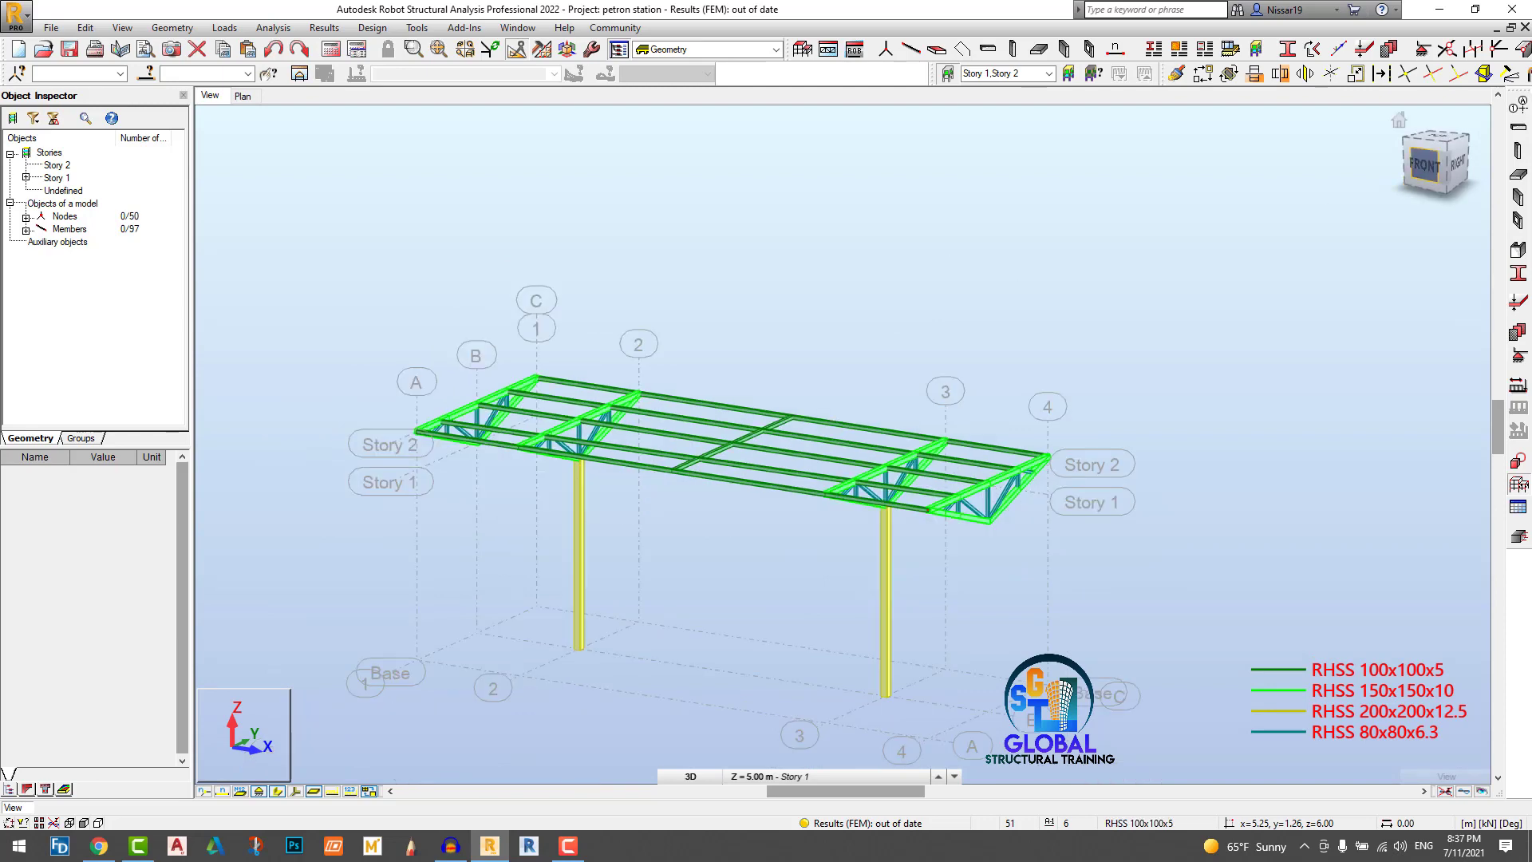
Step: Assign fixed nodal supports to the two column bases on axes 2 and 3, and clear the selection
{"action": "left_click", "coordinate": [1424, 165]}
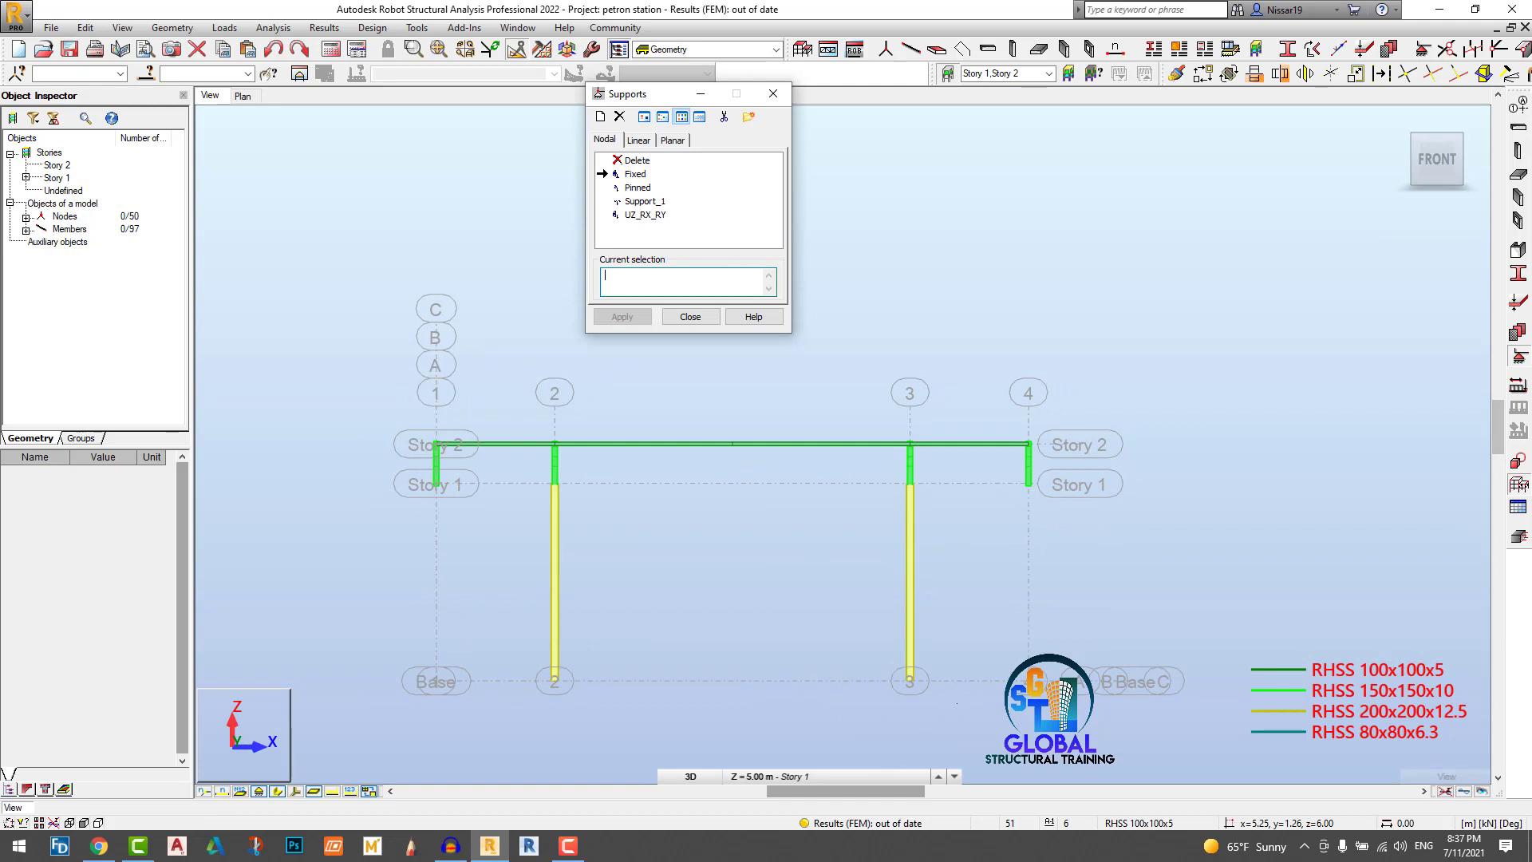
{"action": "left_click_drag", "start_coordinate": [485, 664], "coordinate": [977, 705]}
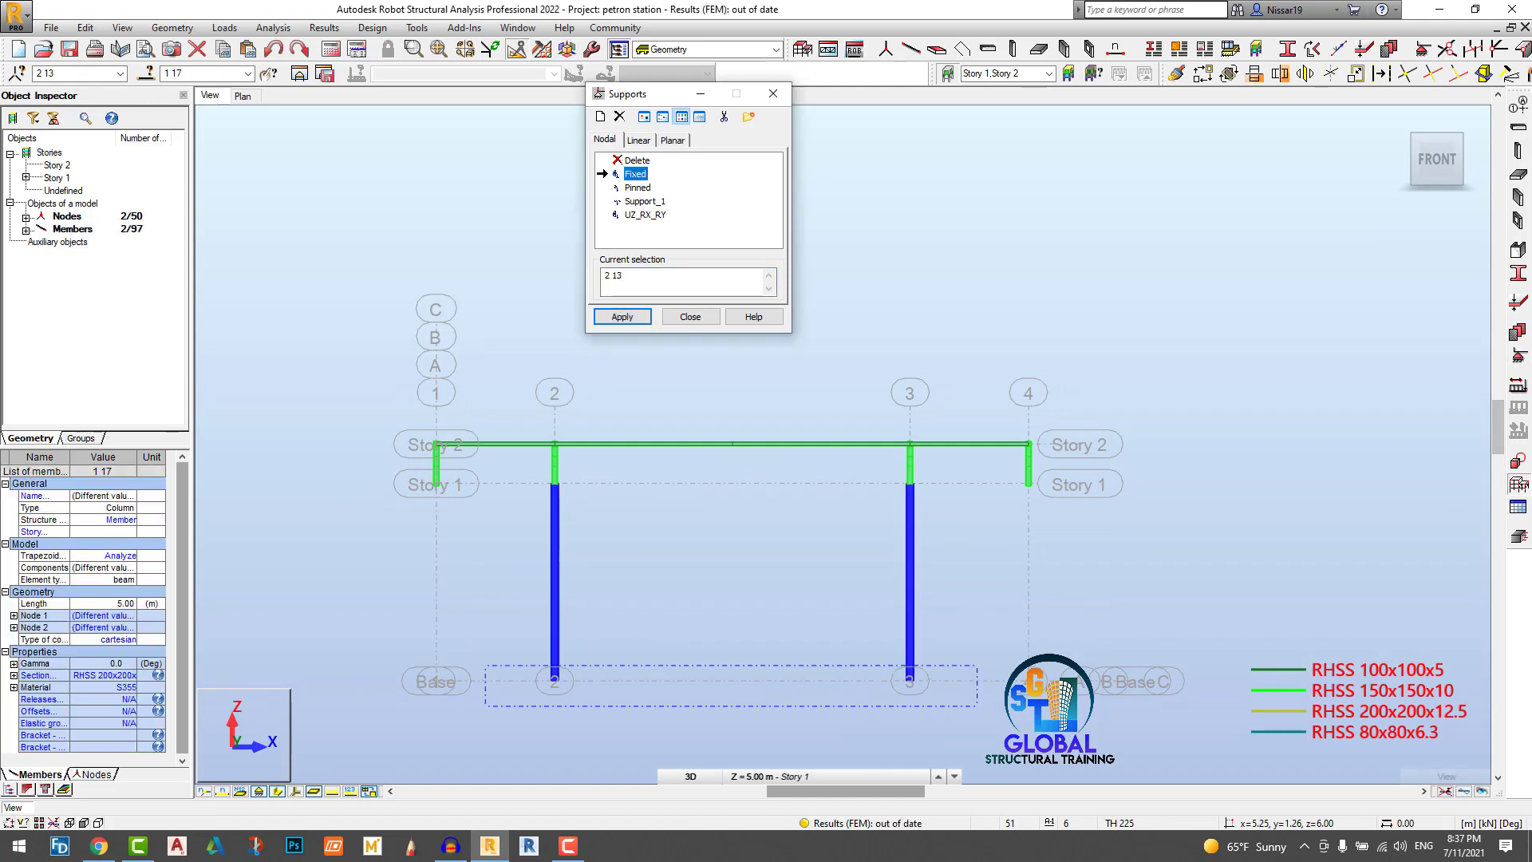
{"action": "left_click", "coordinate": [621, 317]}
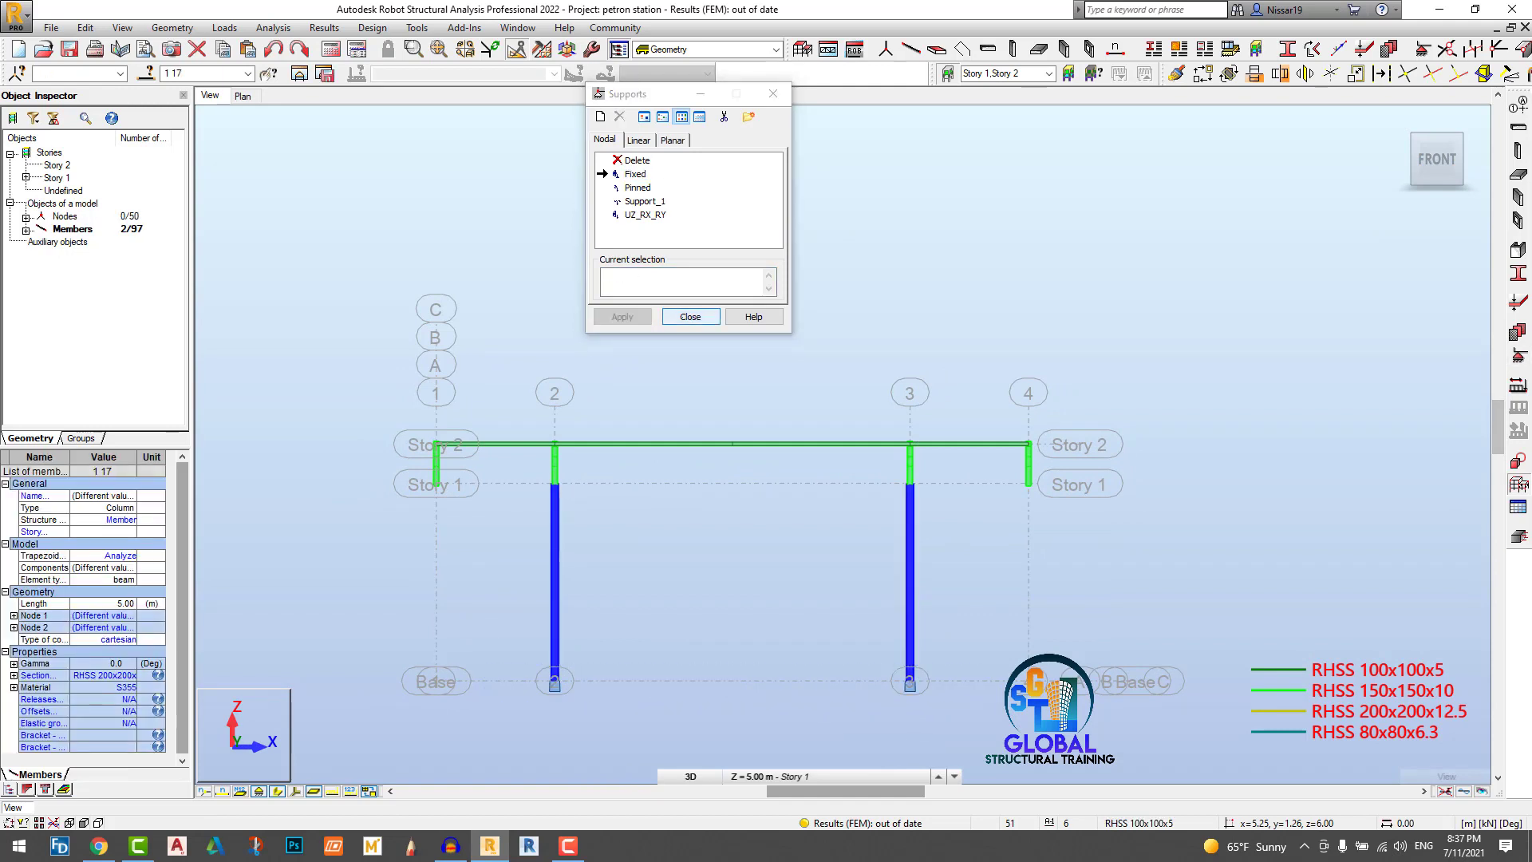
{"action": "left_click", "coordinate": [690, 317]}
{"action": "middle_click_drag", "start_coordinate": [1013, 208], "coordinate": [1056, 262], "text": "shift"}
{"action": "left_click", "coordinate": [1048, 258]}
Step: Define a rectangular cladding with two-way load distribution over the whole roof, through the Story 2 corners on axes 1 and 4
{"action": "scroll", "coordinate": [989, 279], "scroll_direction": "down", "scroll_amount": 2}
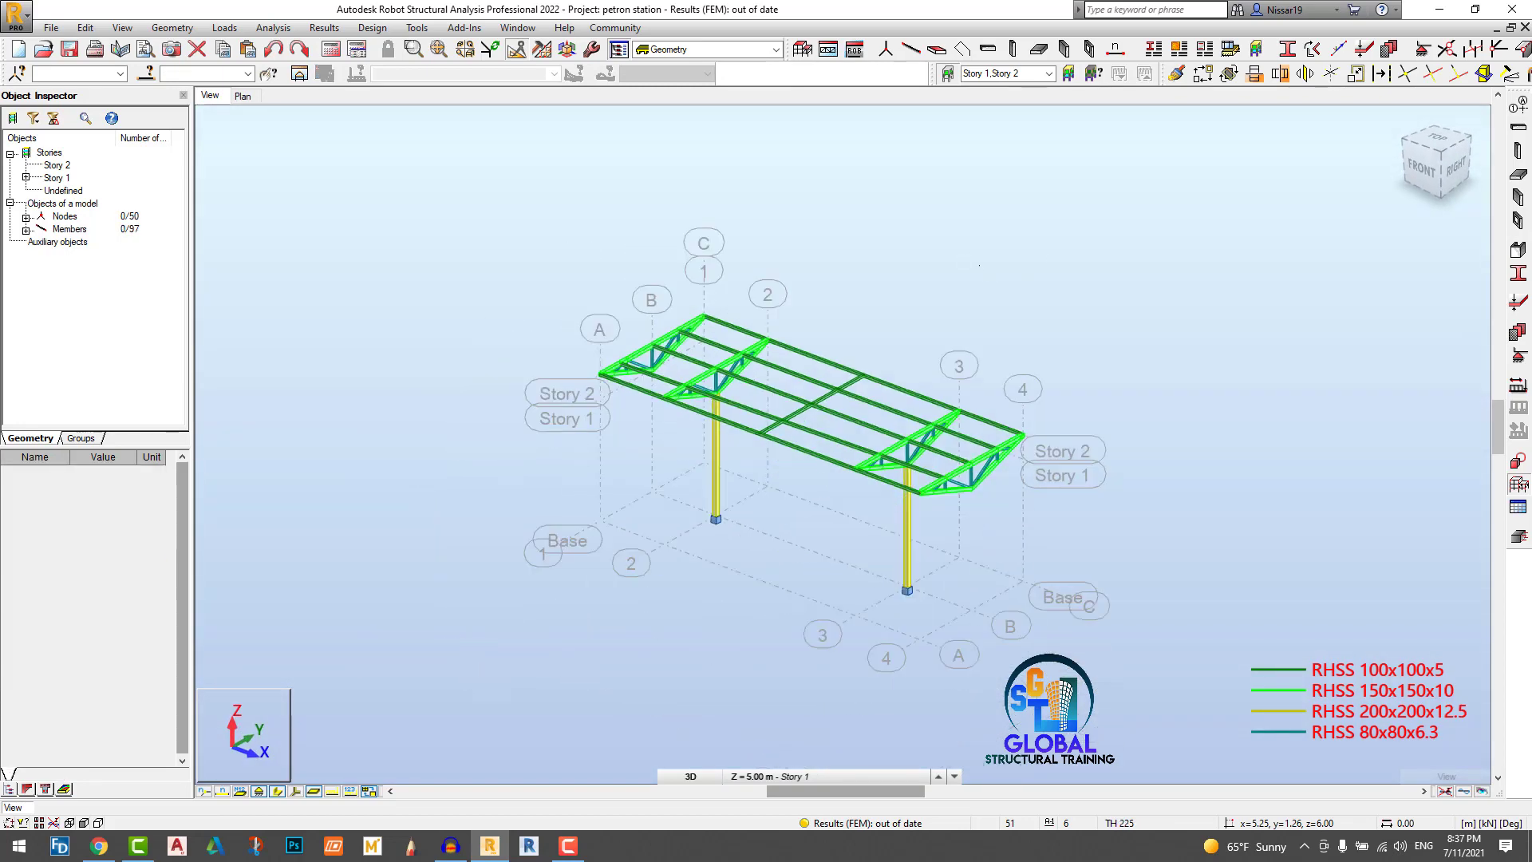
{"action": "middle_click_drag", "start_coordinate": [967, 284], "coordinate": [962, 270], "text": "shift"}
{"action": "scroll", "coordinate": [957, 264], "scroll_direction": "up", "scroll_amount": 2}
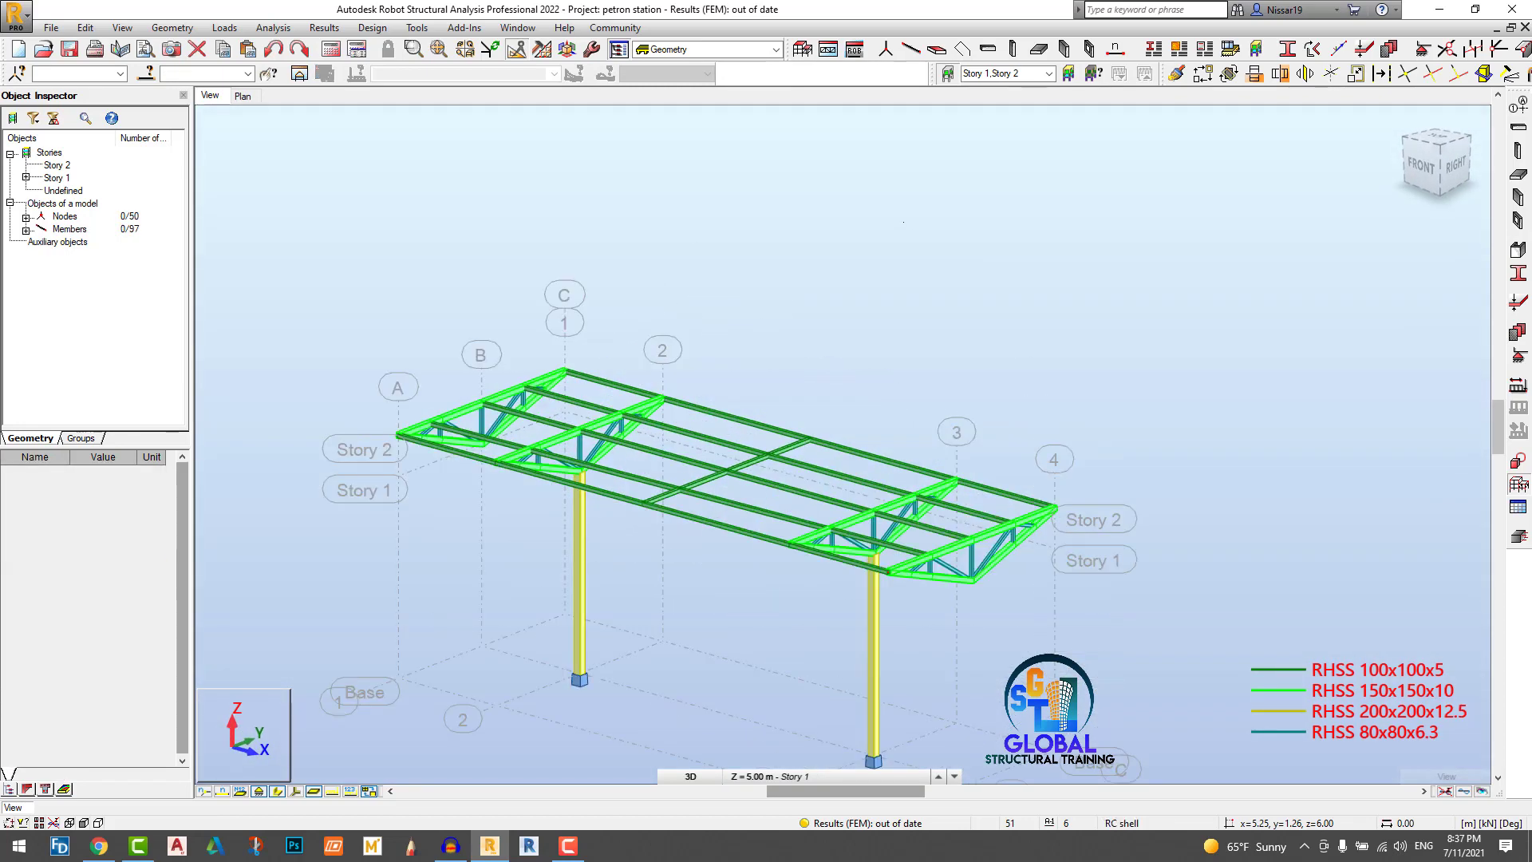
{"action": "scroll", "coordinate": [894, 237], "scroll_direction": "down", "scroll_amount": 1}
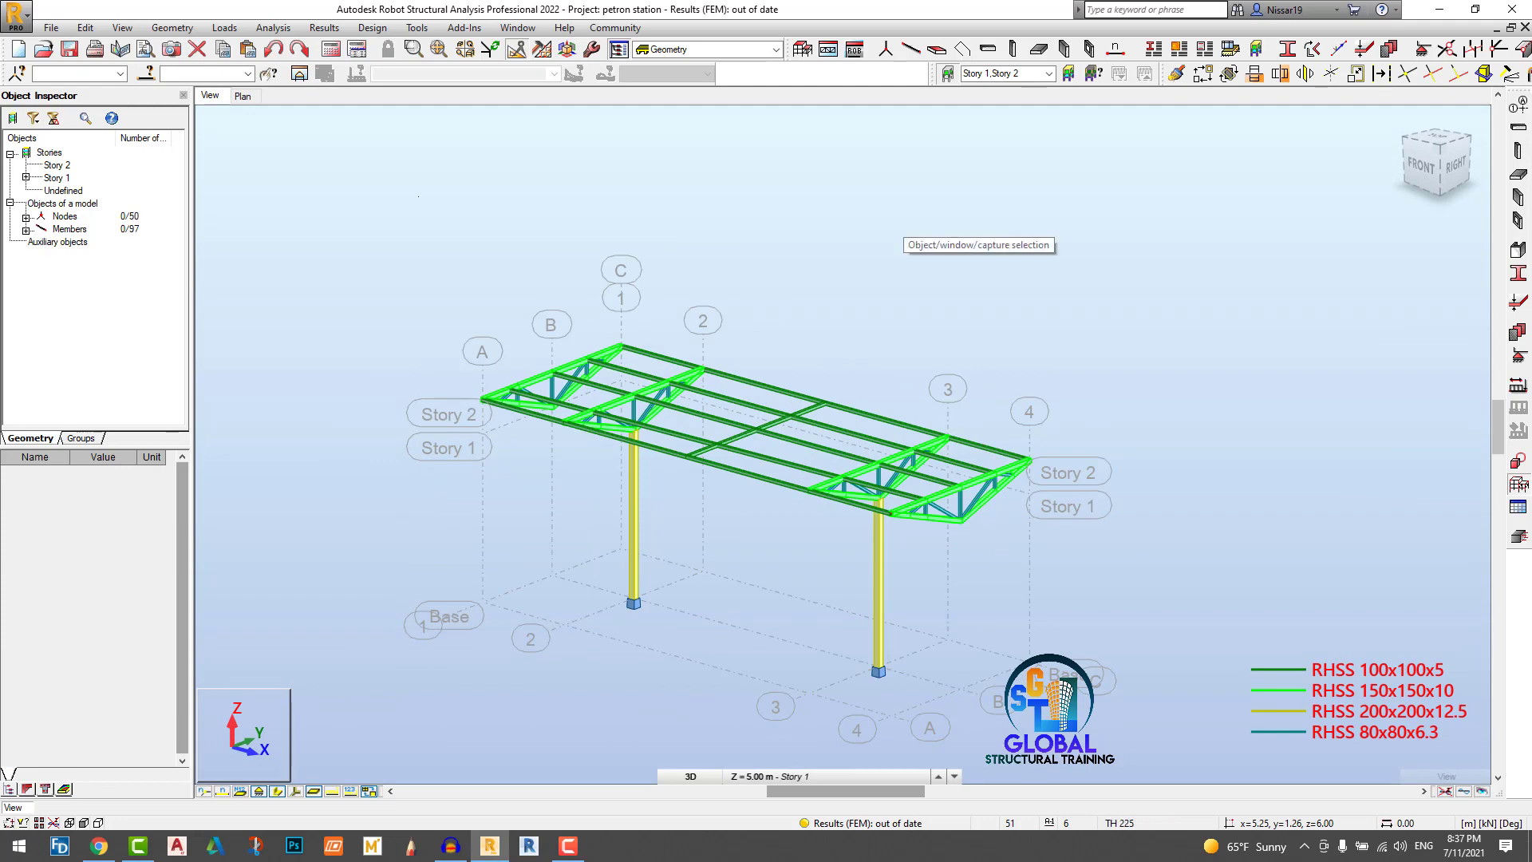
{"action": "left_click", "coordinate": [172, 27]}
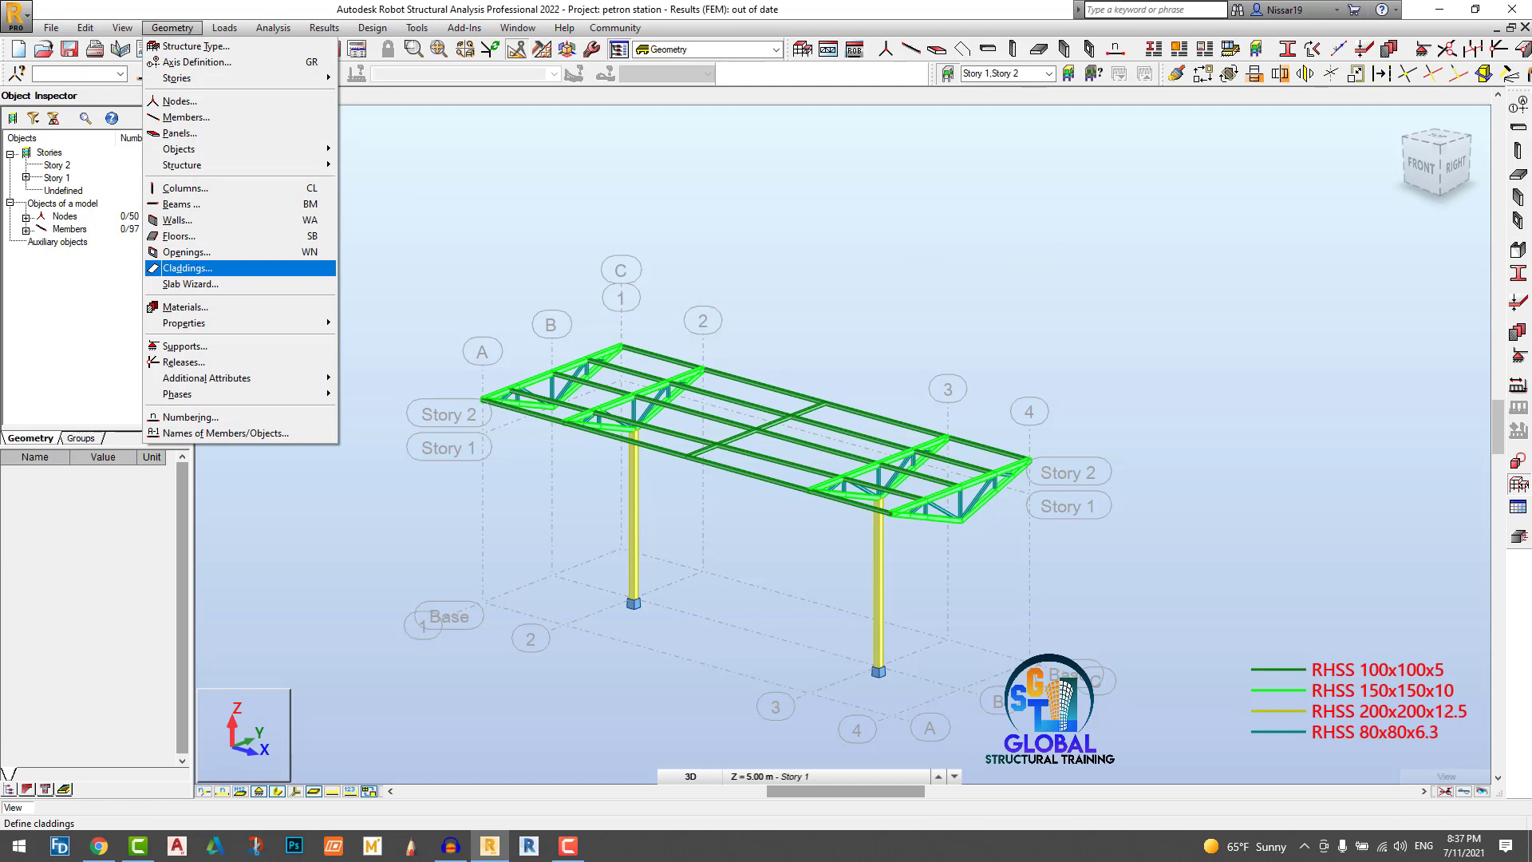
{"action": "left_click", "coordinate": [187, 267]}
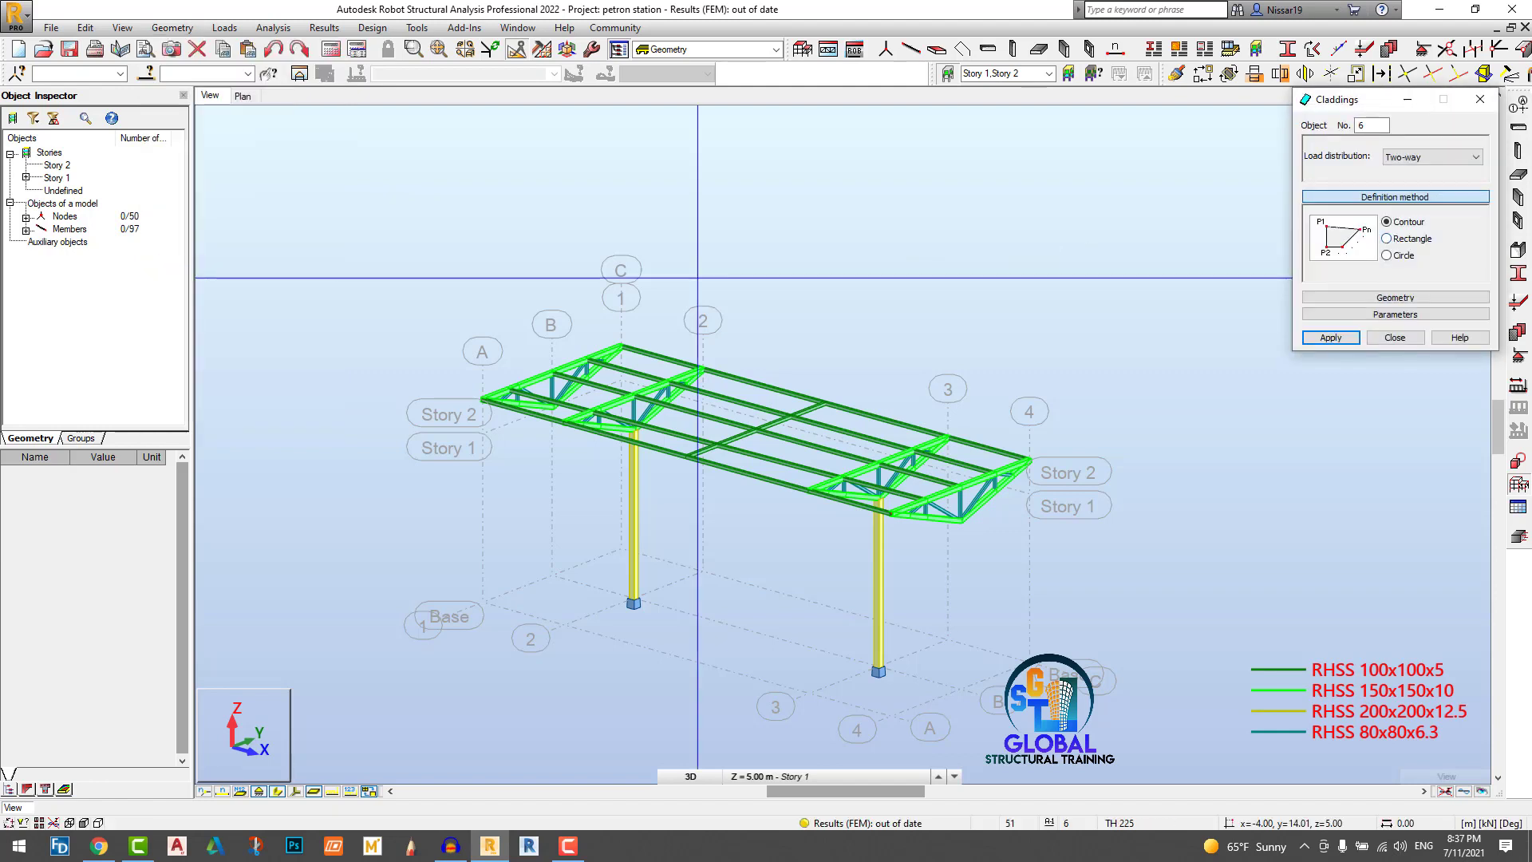
{"action": "left_click", "coordinate": [621, 346]}
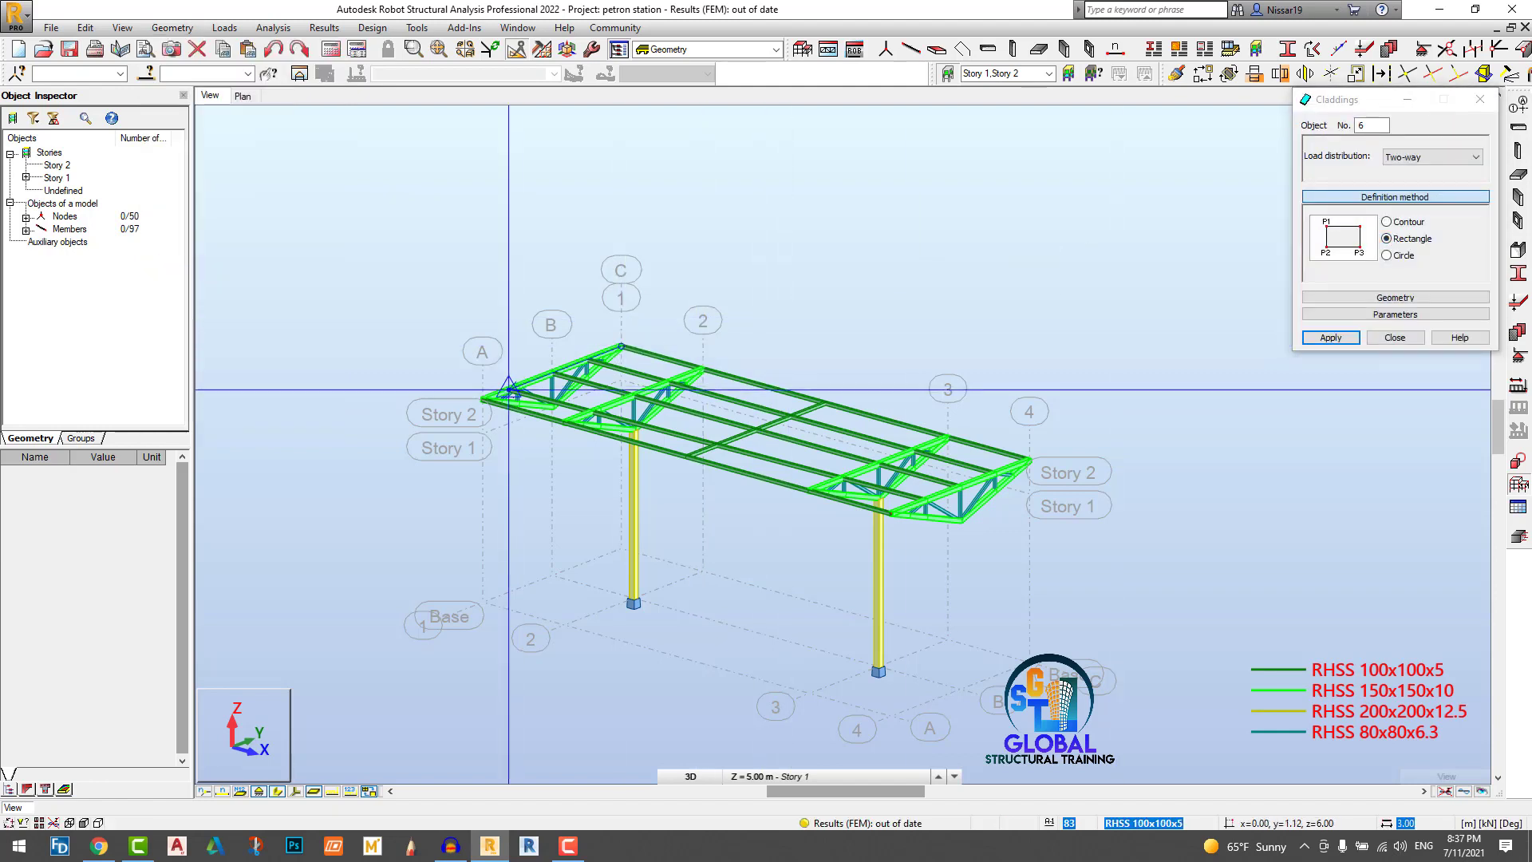
{"action": "left_click", "coordinate": [483, 400]}
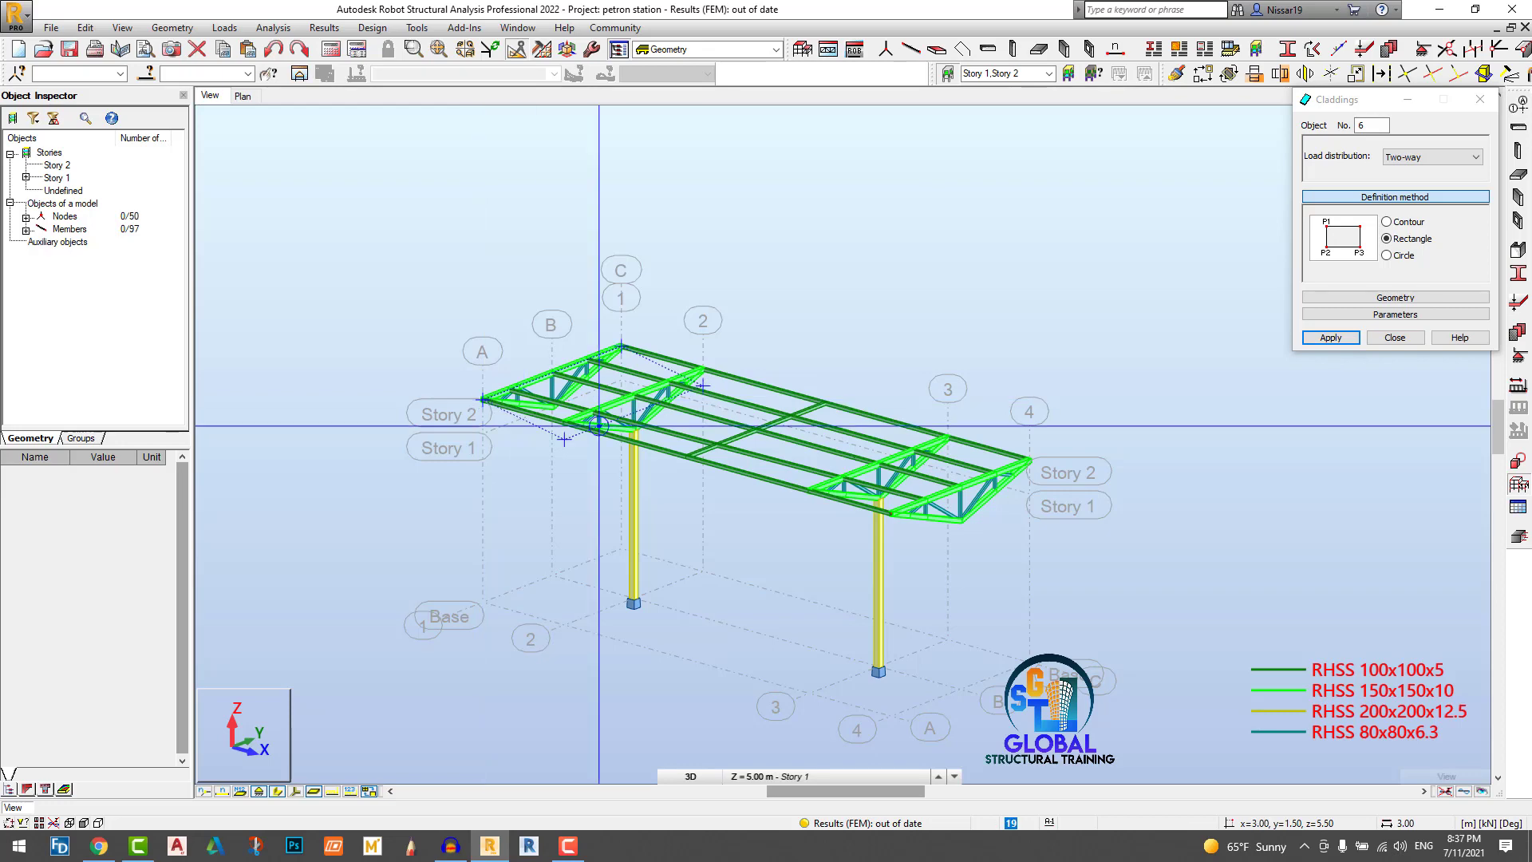
{"action": "left_click", "coordinate": [891, 513]}
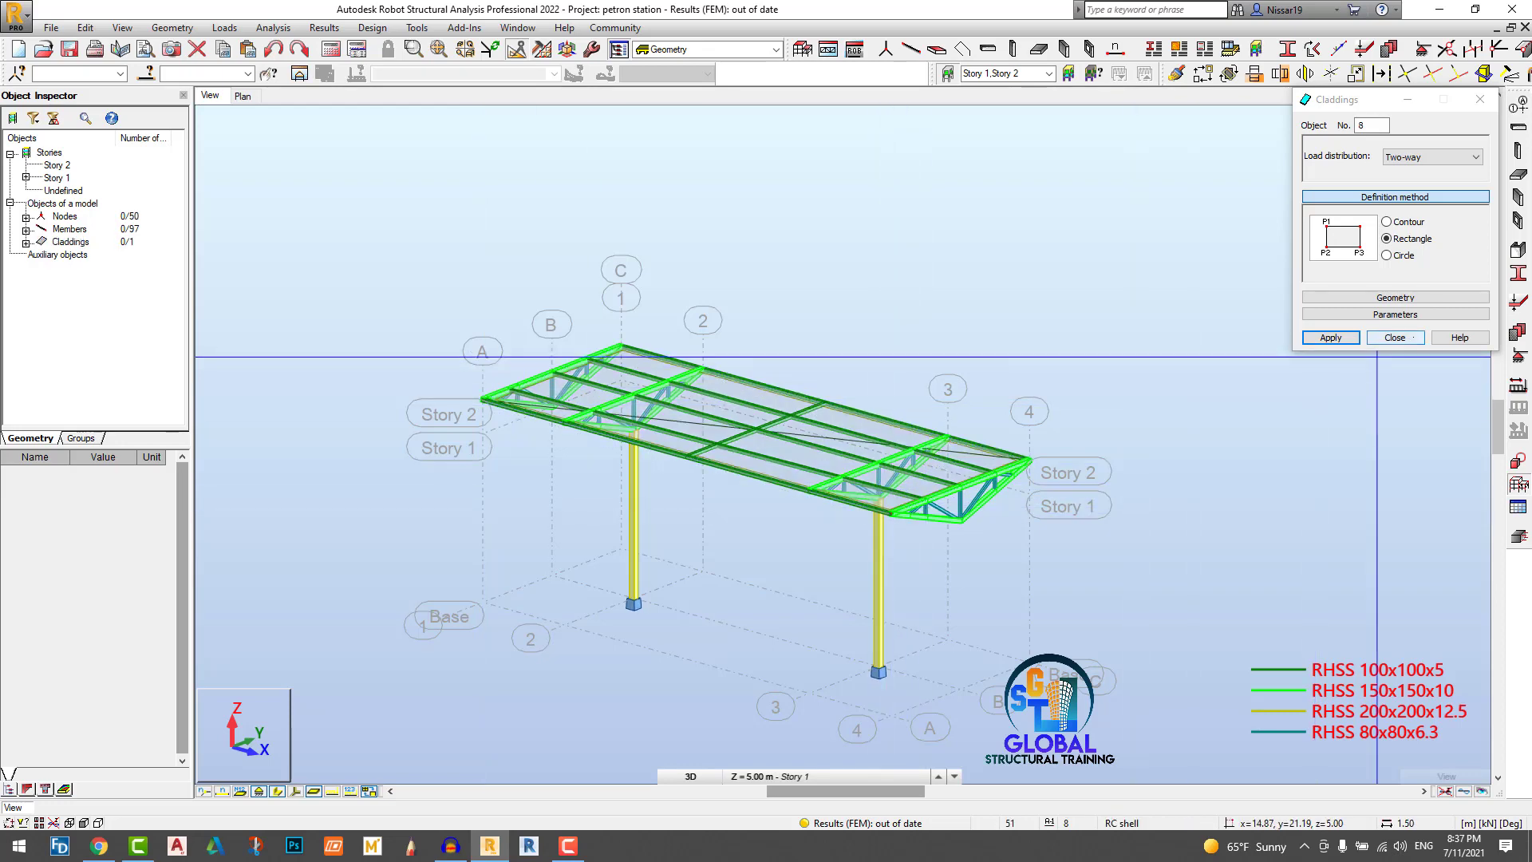
{"action": "left_click", "coordinate": [1394, 337]}
{"action": "scroll", "coordinate": [1092, 312], "scroll_direction": "up", "scroll_amount": 2}
{"action": "scroll", "coordinate": [800, 170], "scroll_direction": "down", "scroll_amount": 1}
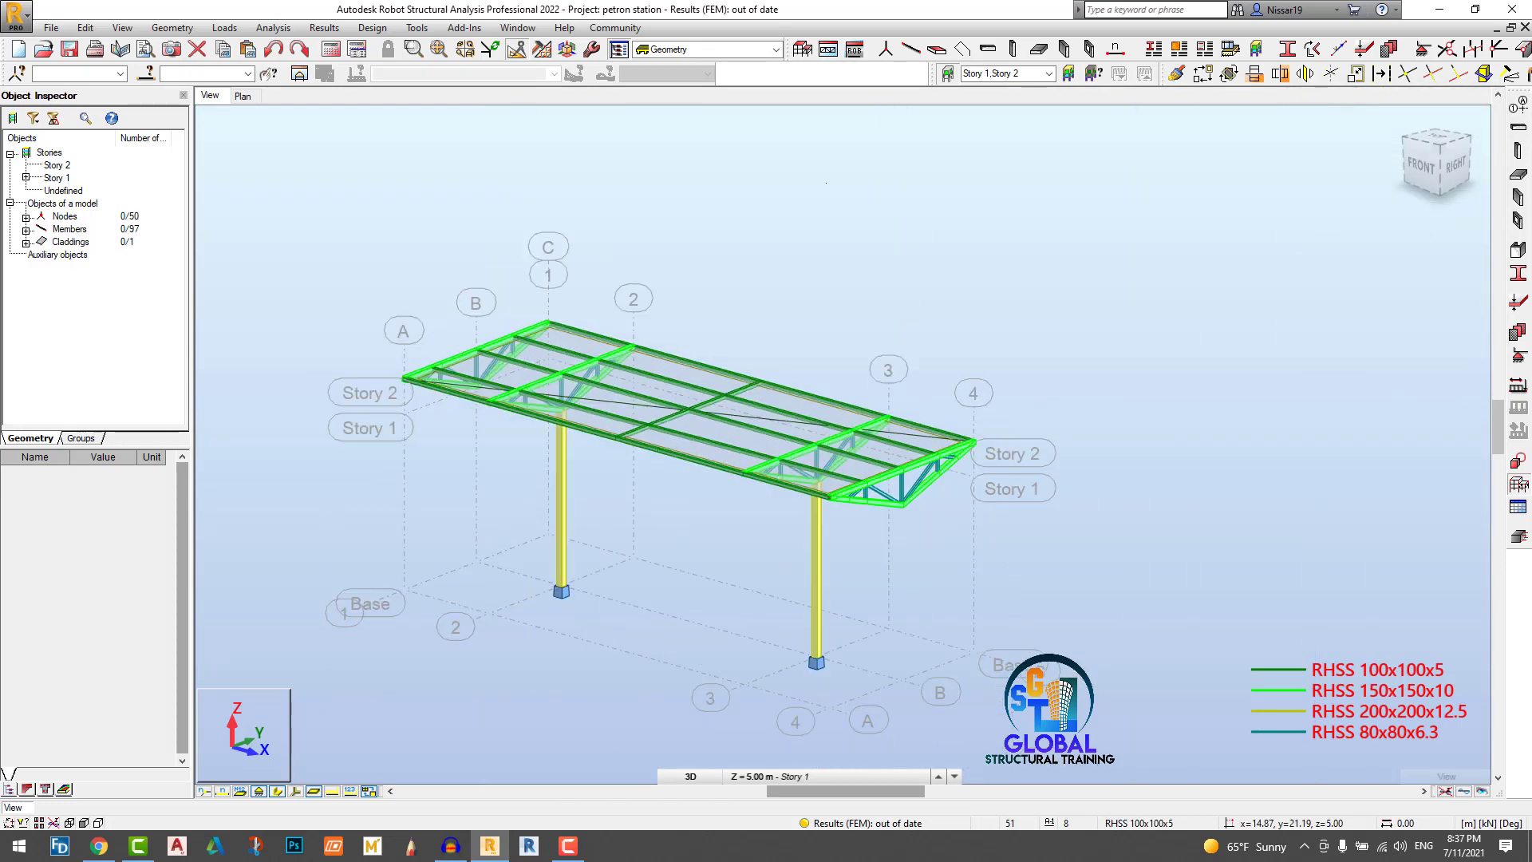
{"action": "left_click", "coordinate": [50, 27]}
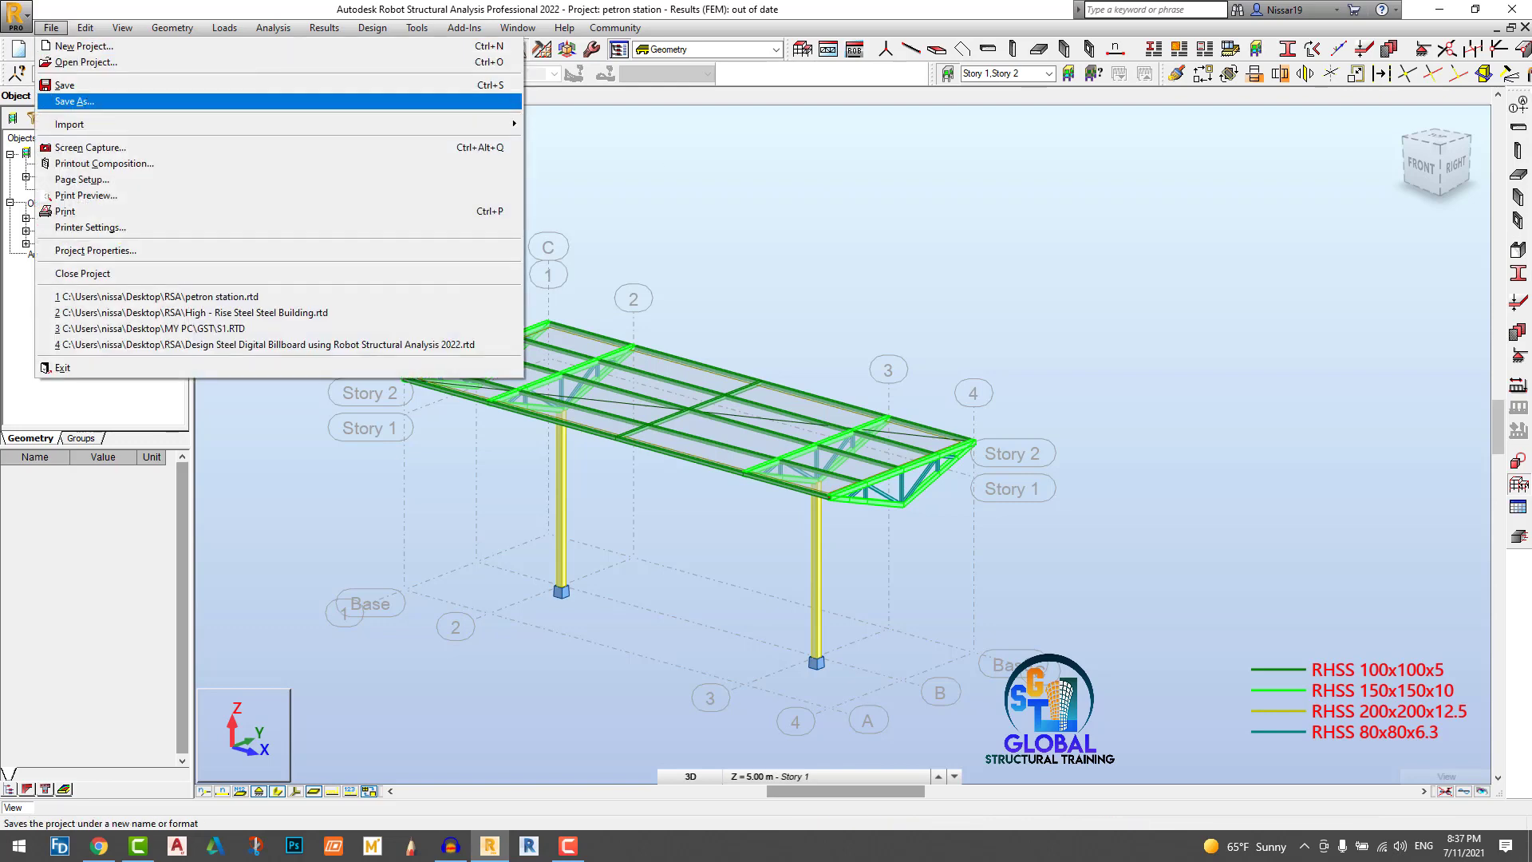
{"action": "key", "text": "Escape"}
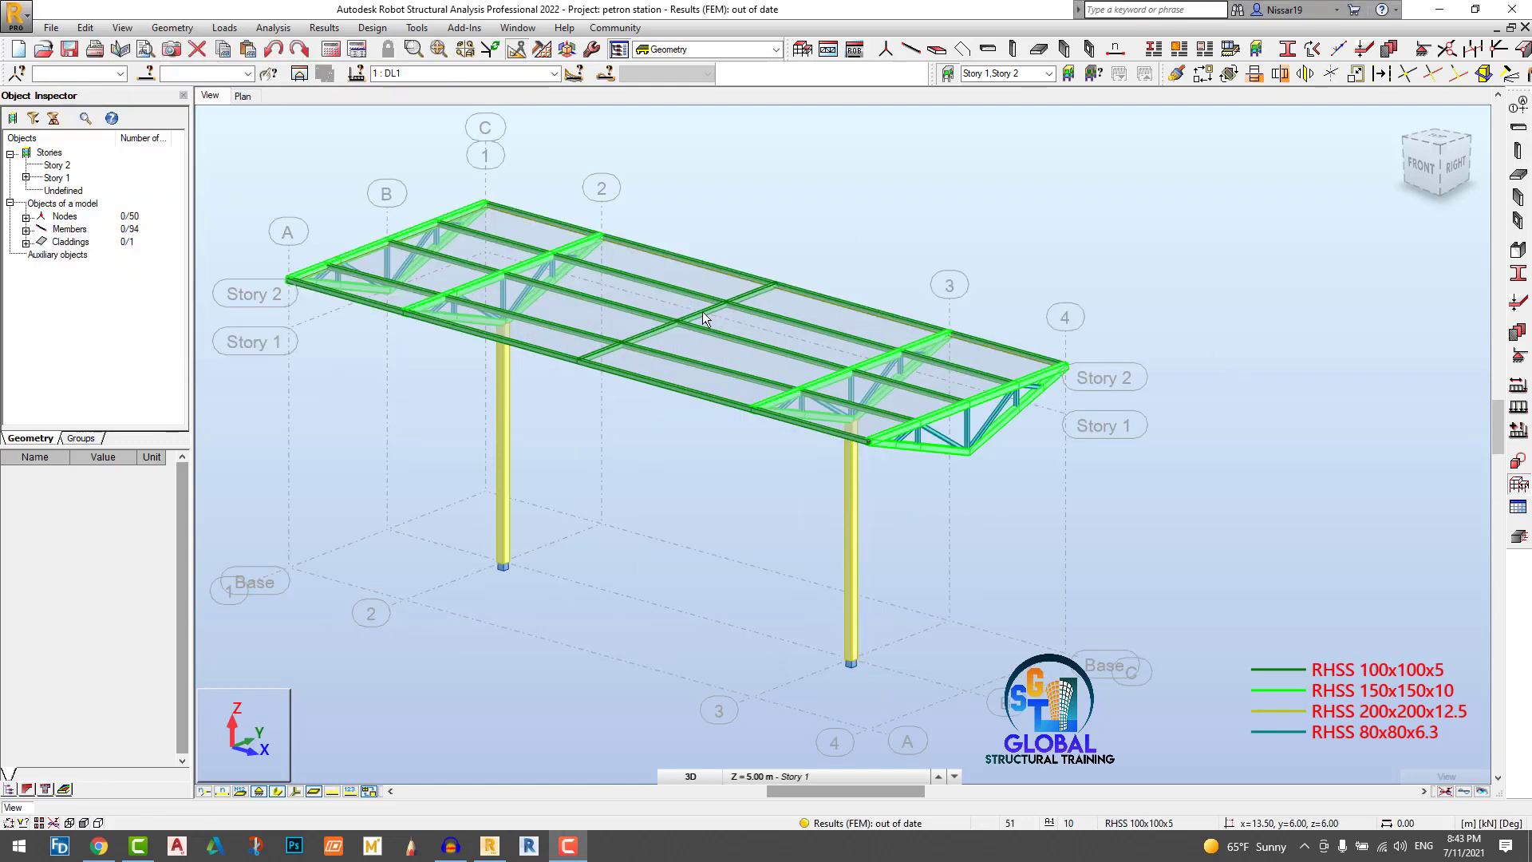
Step: Delete the transverse roof beam at midspan between axes 2 and 3
{"action": "left_click", "coordinate": [703, 314]}
{"action": "scroll", "coordinate": [706, 306], "scroll_direction": "up", "scroll_amount": 1}
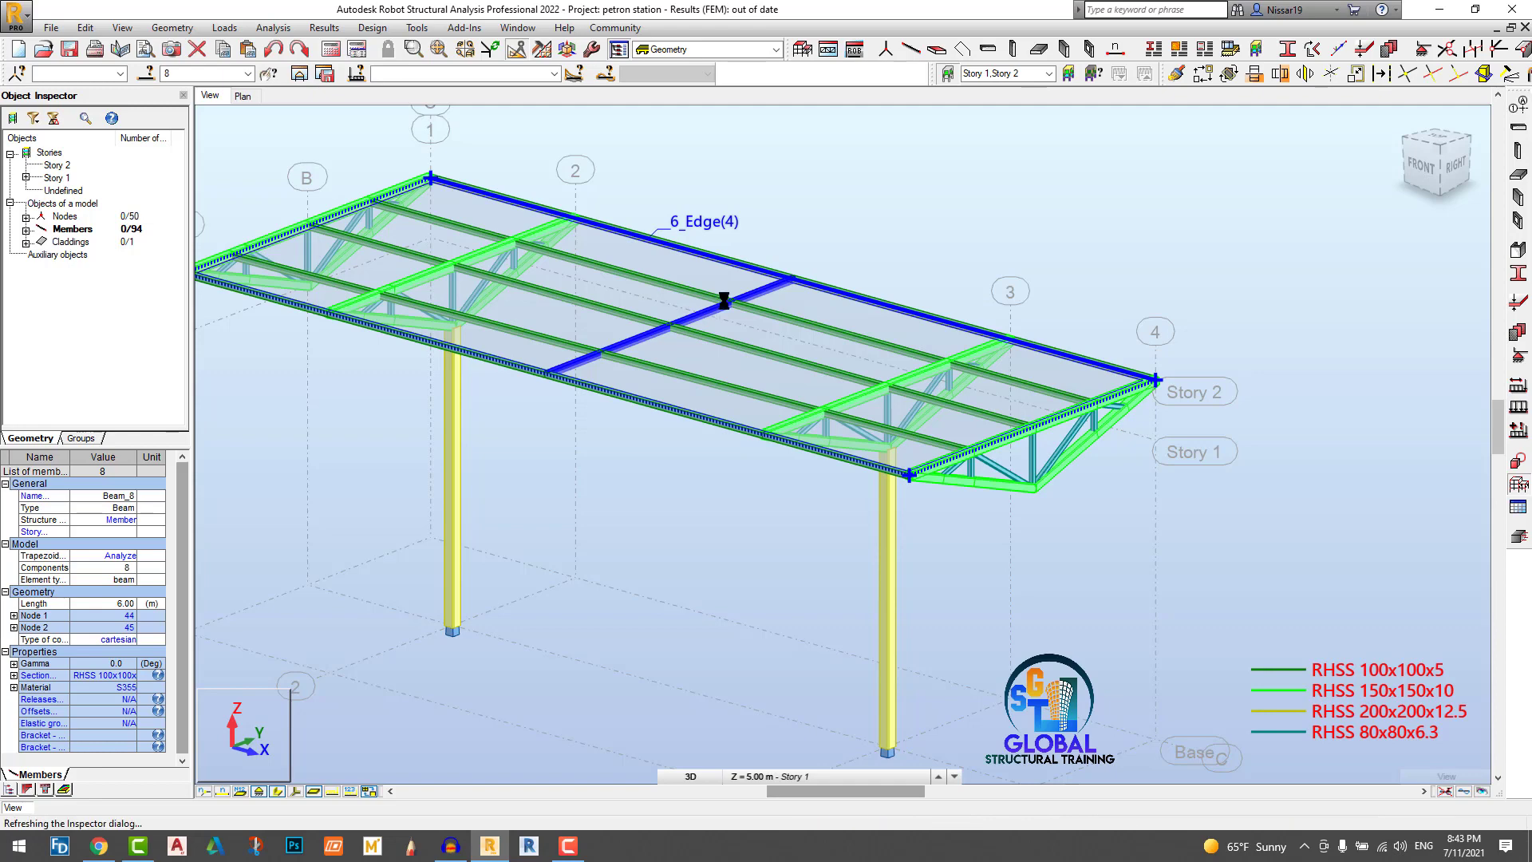
{"action": "key", "text": "Delete"}
Step: Delete the three inner longitudinal roof beam segments between midspan and the truss on axis 3
{"action": "left_click", "coordinate": [746, 343]}
{"action": "key", "text": "Delete"}
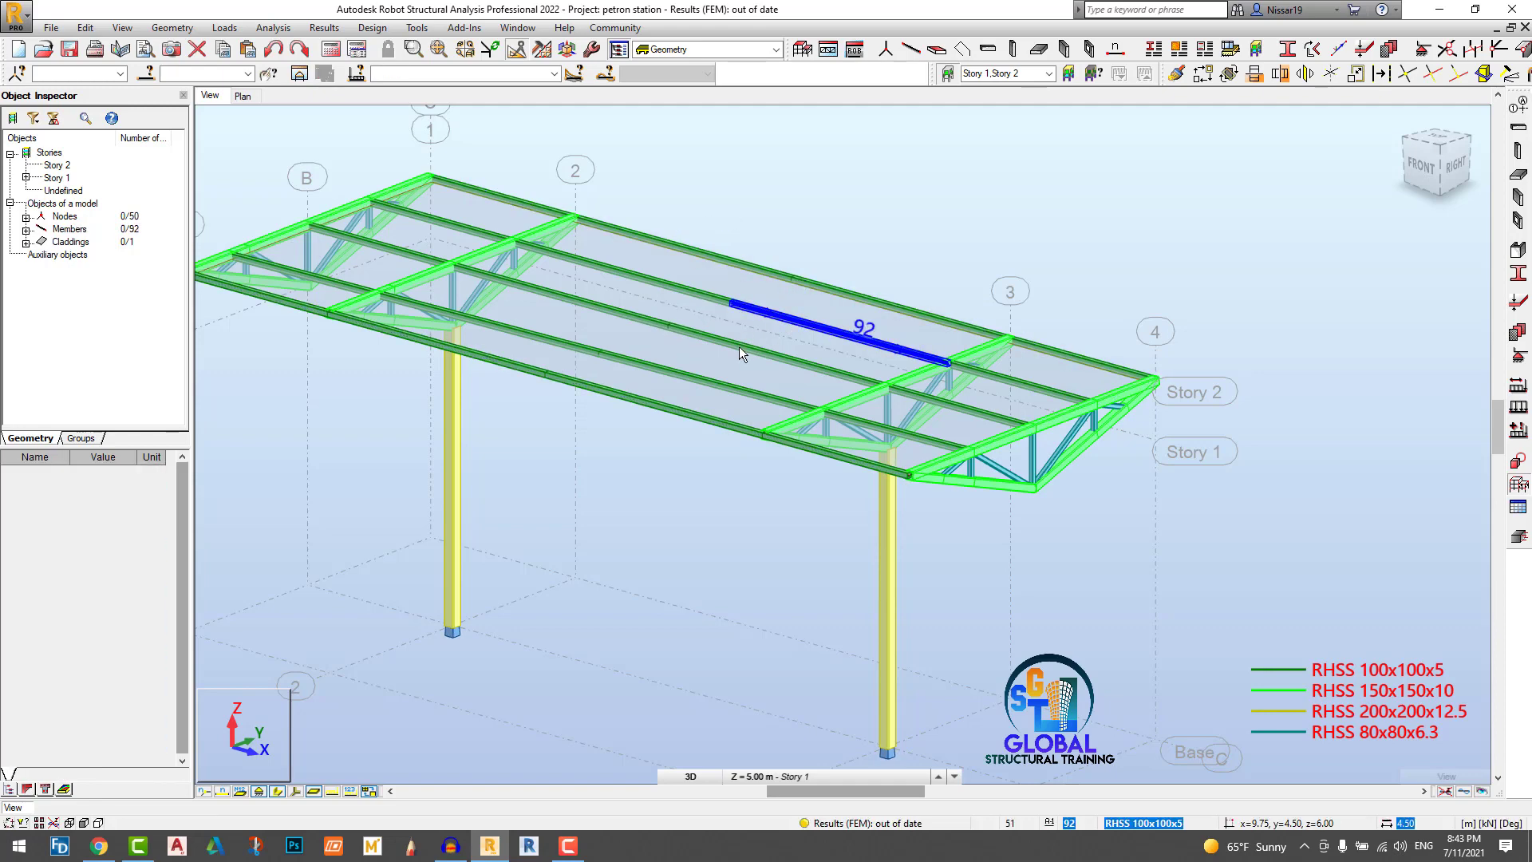
{"action": "left_click", "coordinate": [739, 347]}
{"action": "key", "text": "Delete"}
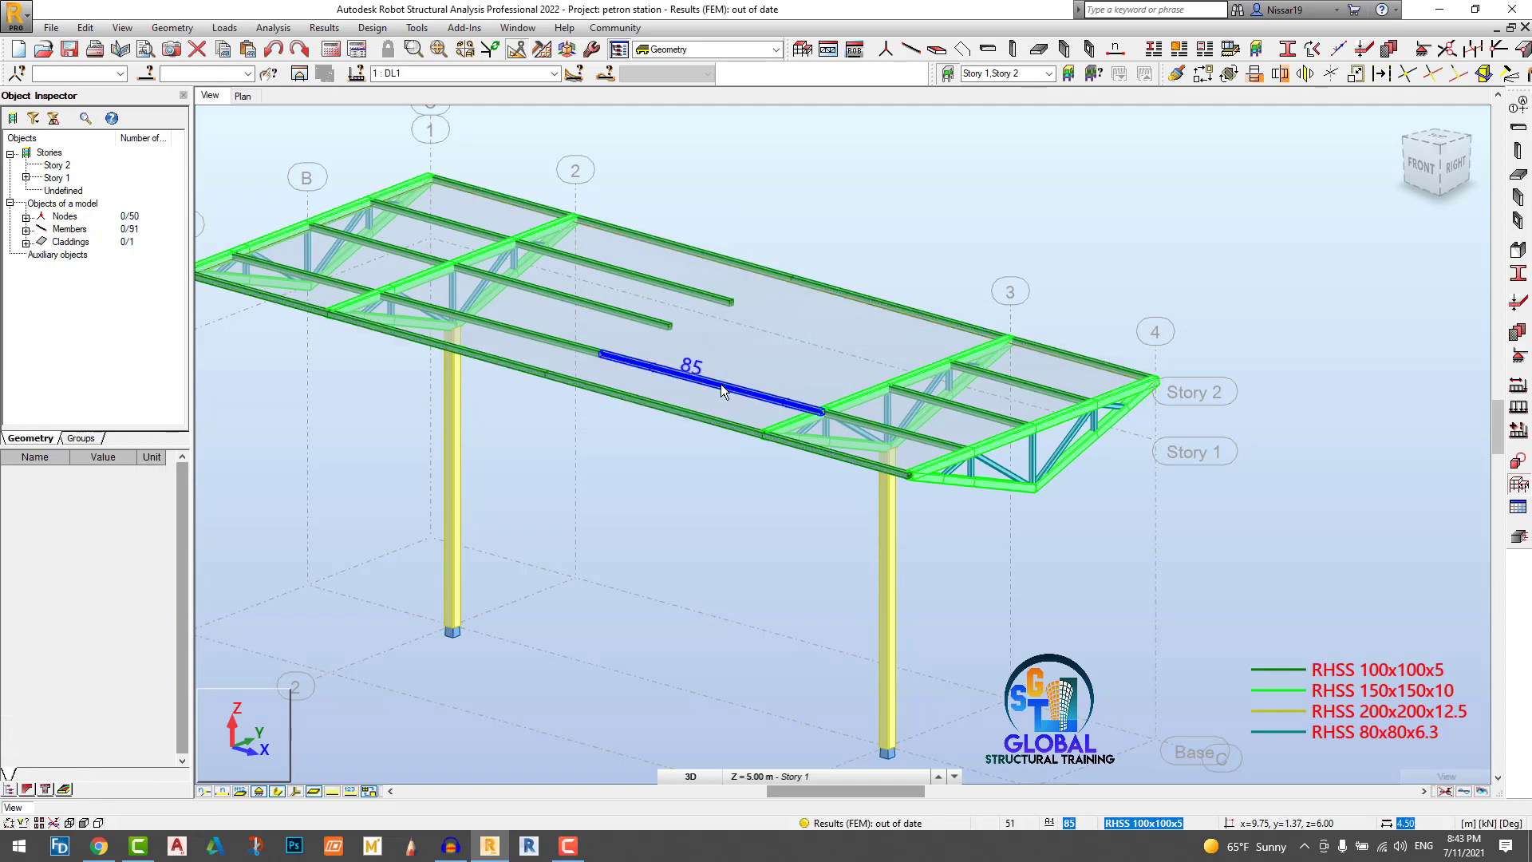
{"action": "left_click", "coordinate": [720, 384]}
{"action": "key", "text": "Delete"}
Step: Extend the three remaining inner roof beams from their midspan ends to the truss nodes on axis 3, and clear the selection
{"action": "left_click", "coordinate": [597, 352]}
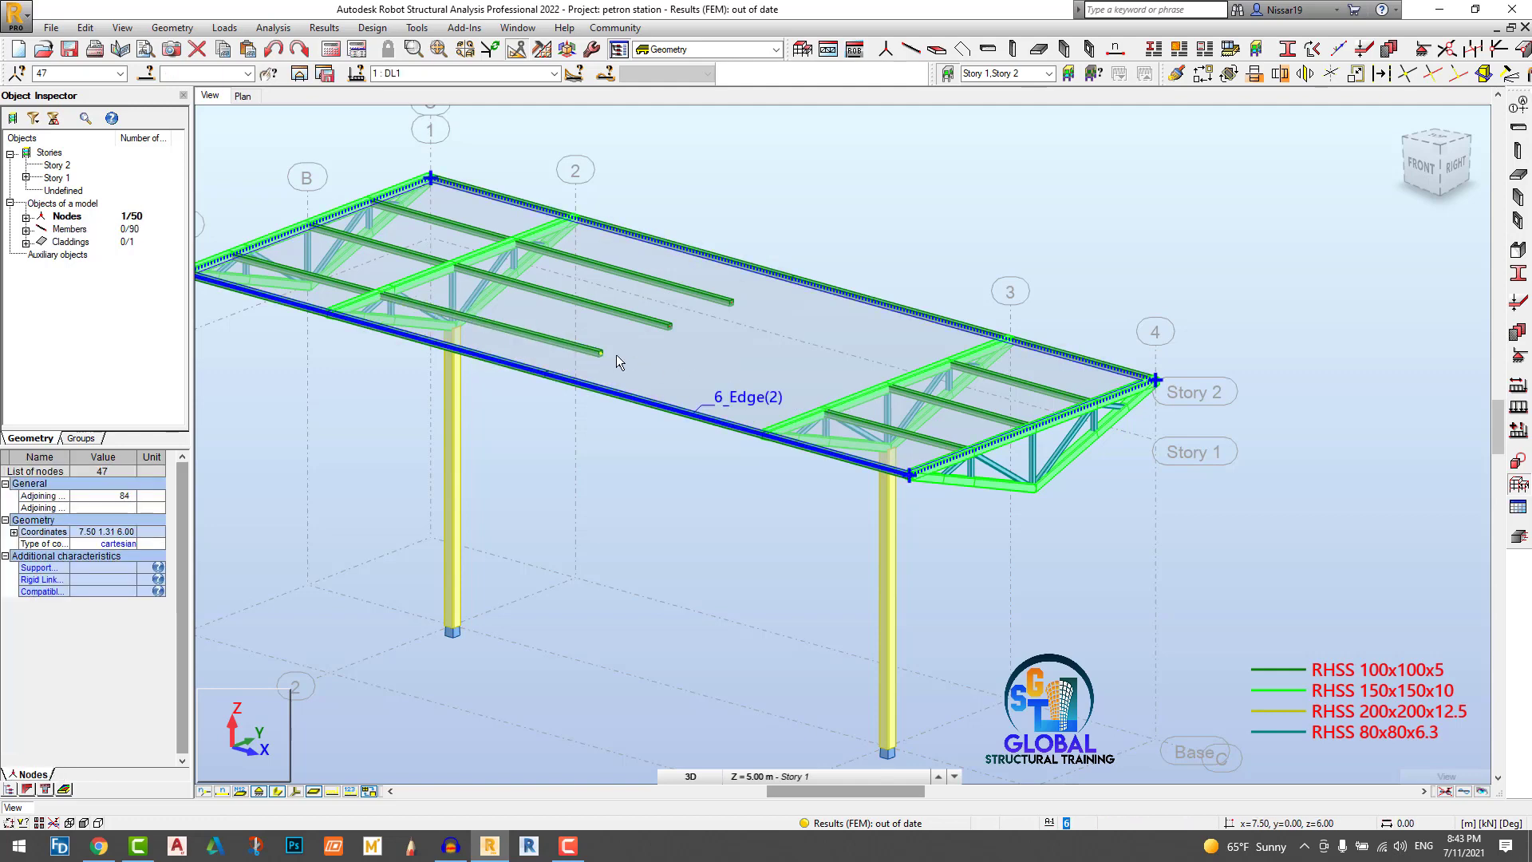
{"action": "left_click", "coordinate": [601, 352]}
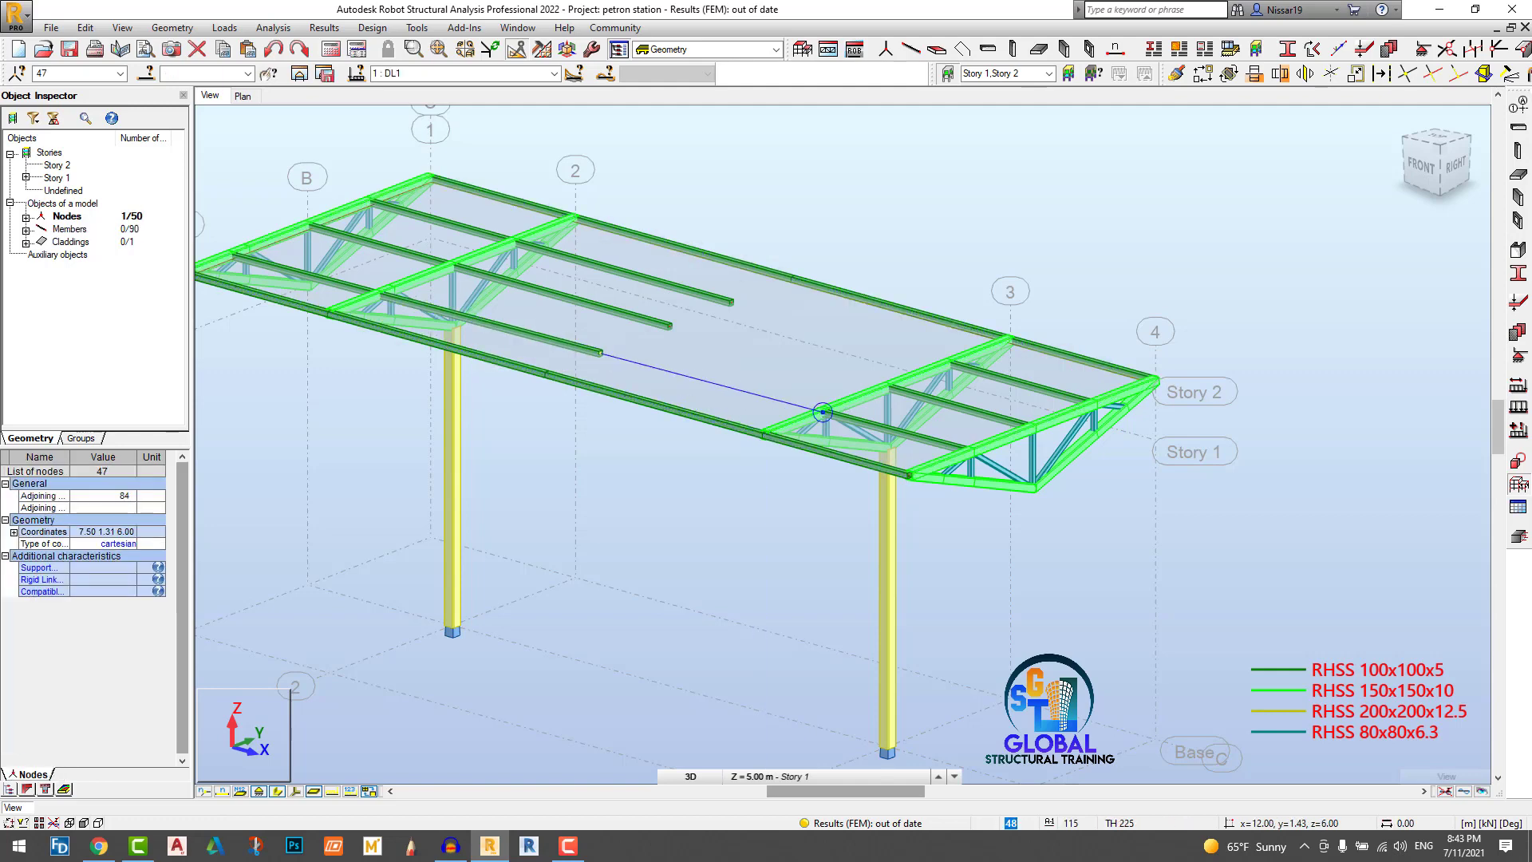
{"action": "left_click", "coordinate": [822, 412]}
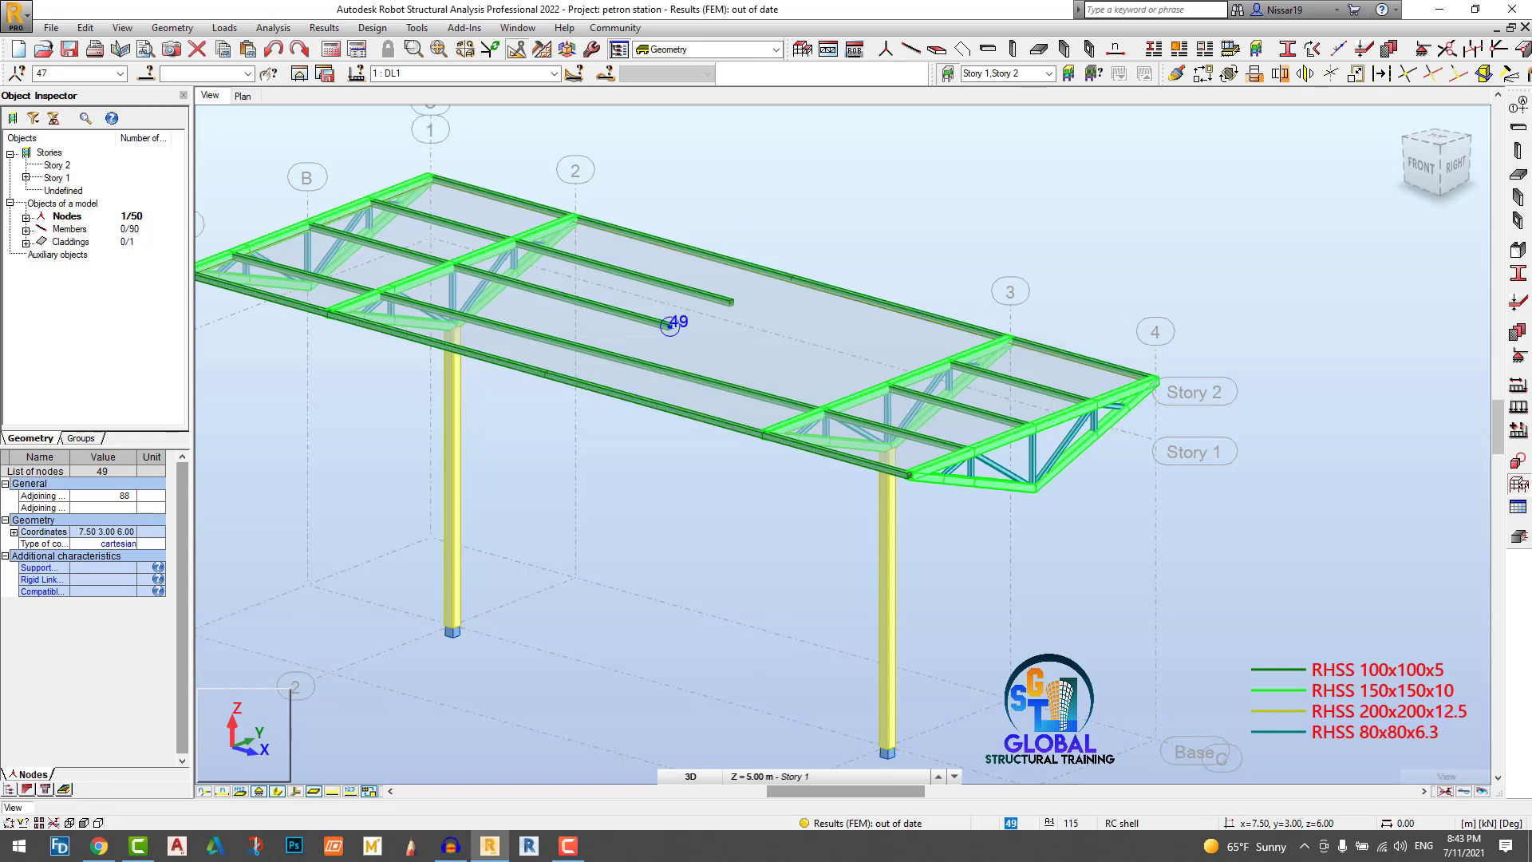
{"action": "left_click", "coordinate": [671, 326]}
{"action": "left_click", "coordinate": [887, 388]}
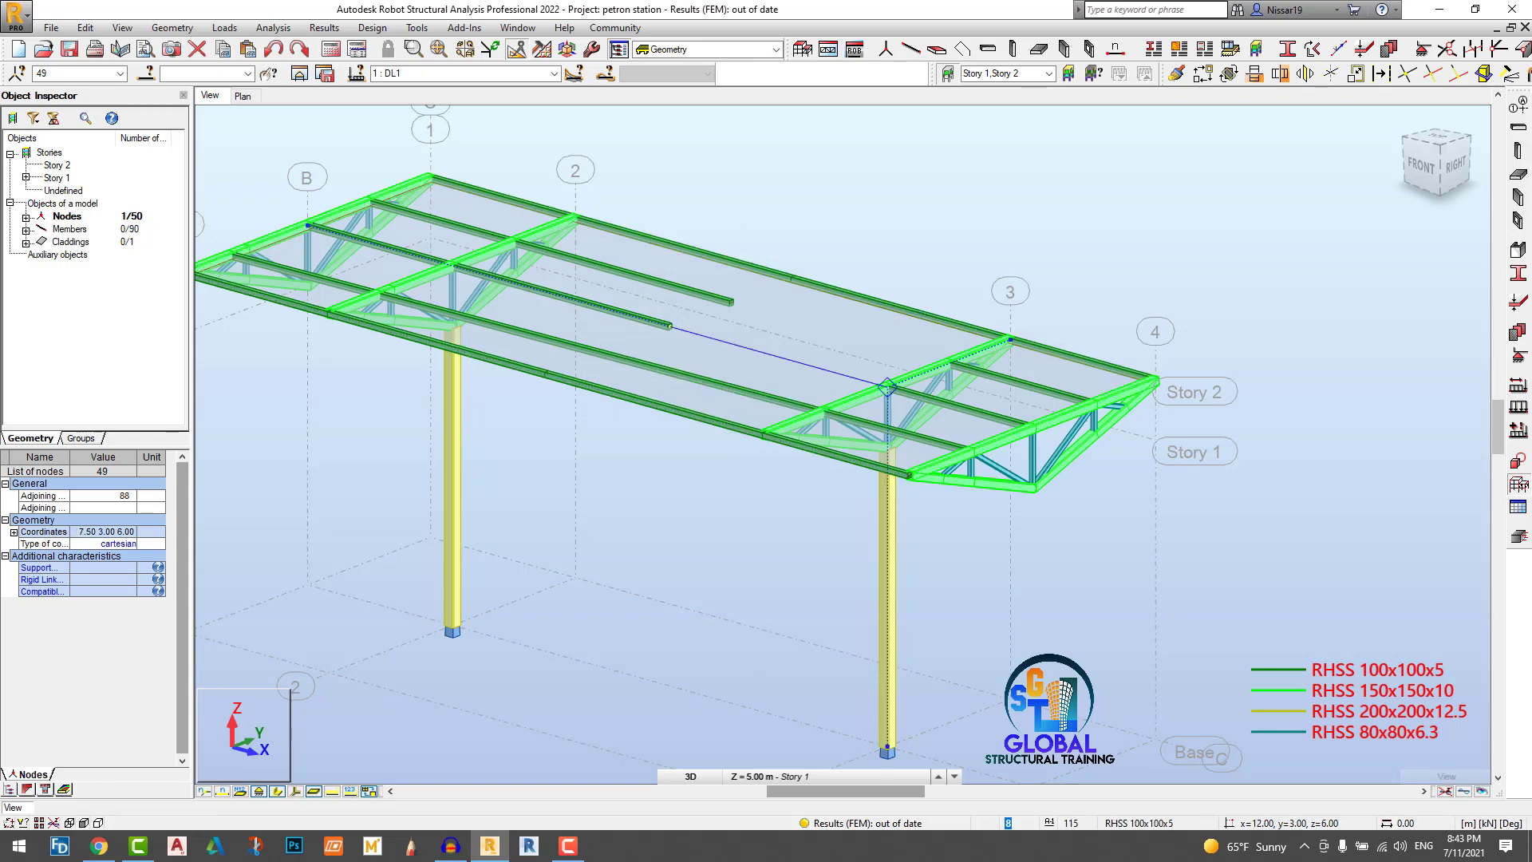
{"action": "left_click", "coordinate": [638, 274]}
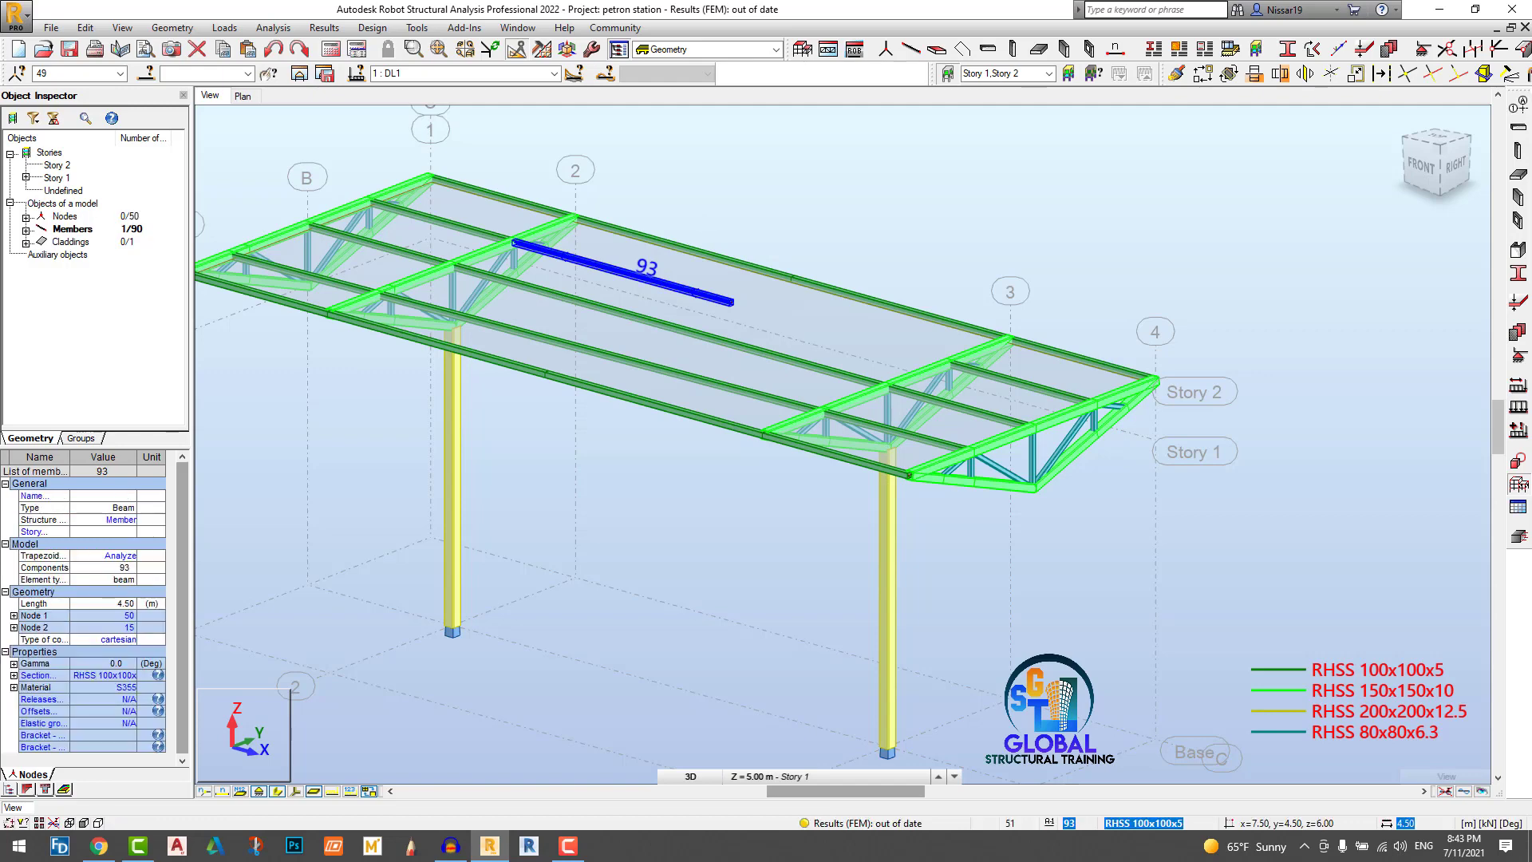
{"action": "left_click", "coordinate": [731, 301]}
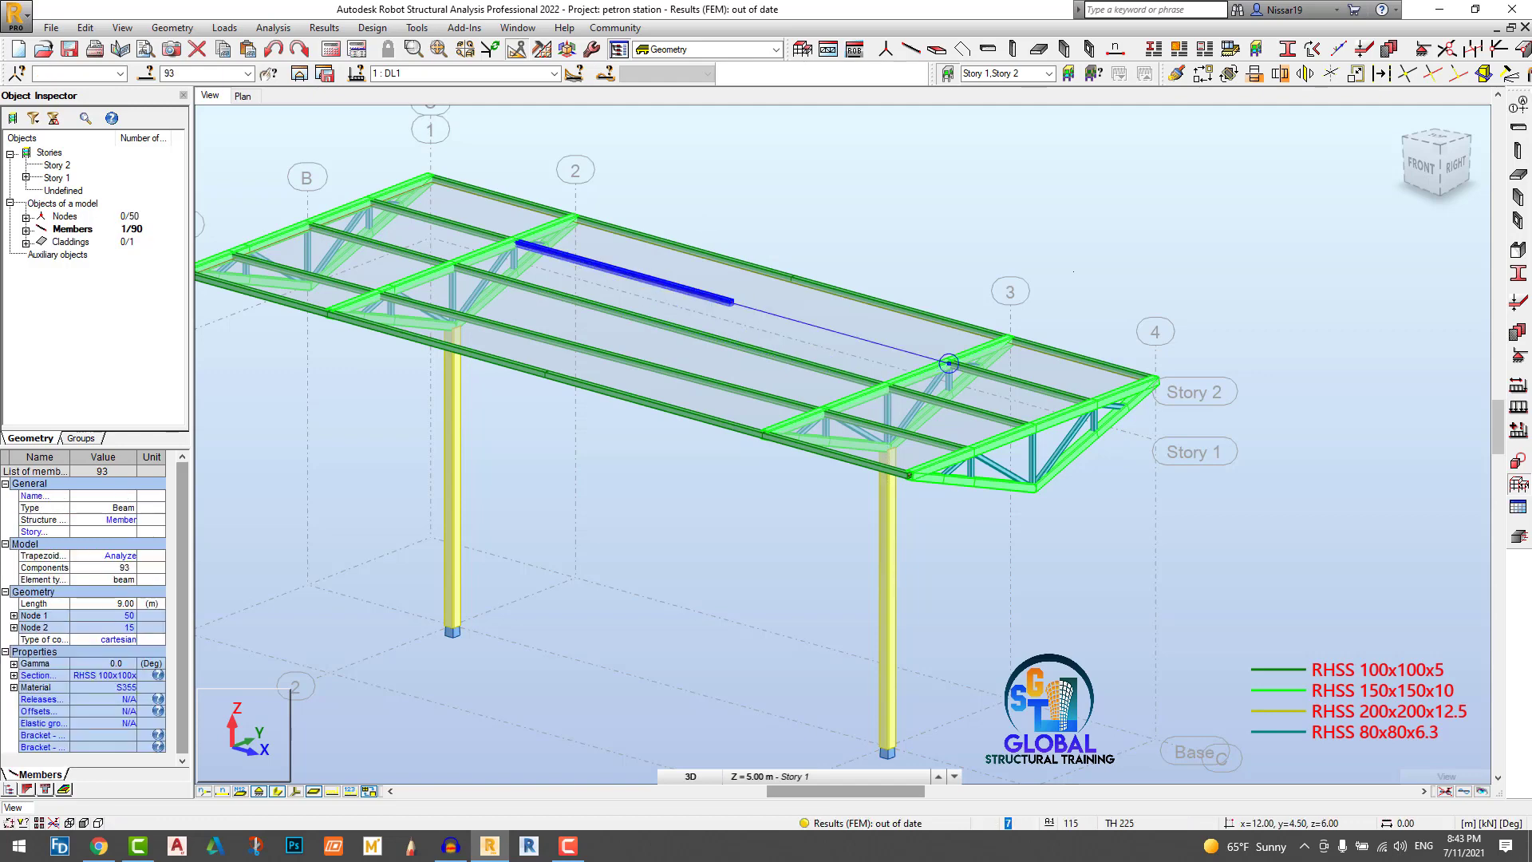
{"action": "left_click", "coordinate": [949, 364]}
{"action": "key", "text": "Escape"}
{"action": "scroll", "coordinate": [1116, 246], "scroll_direction": "up", "scroll_amount": 2}
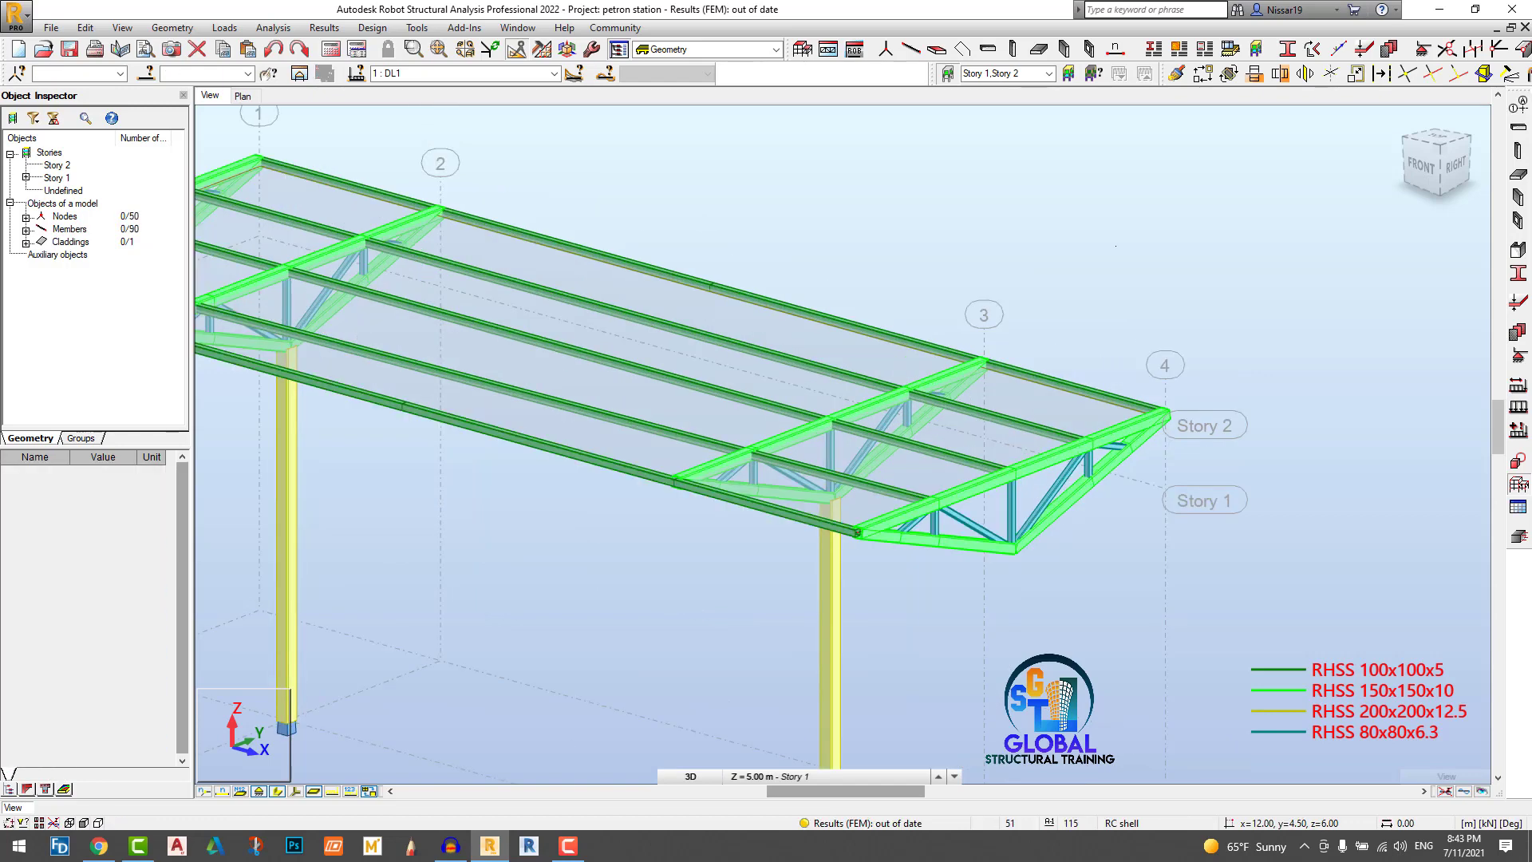
{"action": "scroll", "coordinate": [1116, 246], "scroll_direction": "down", "scroll_amount": 1}
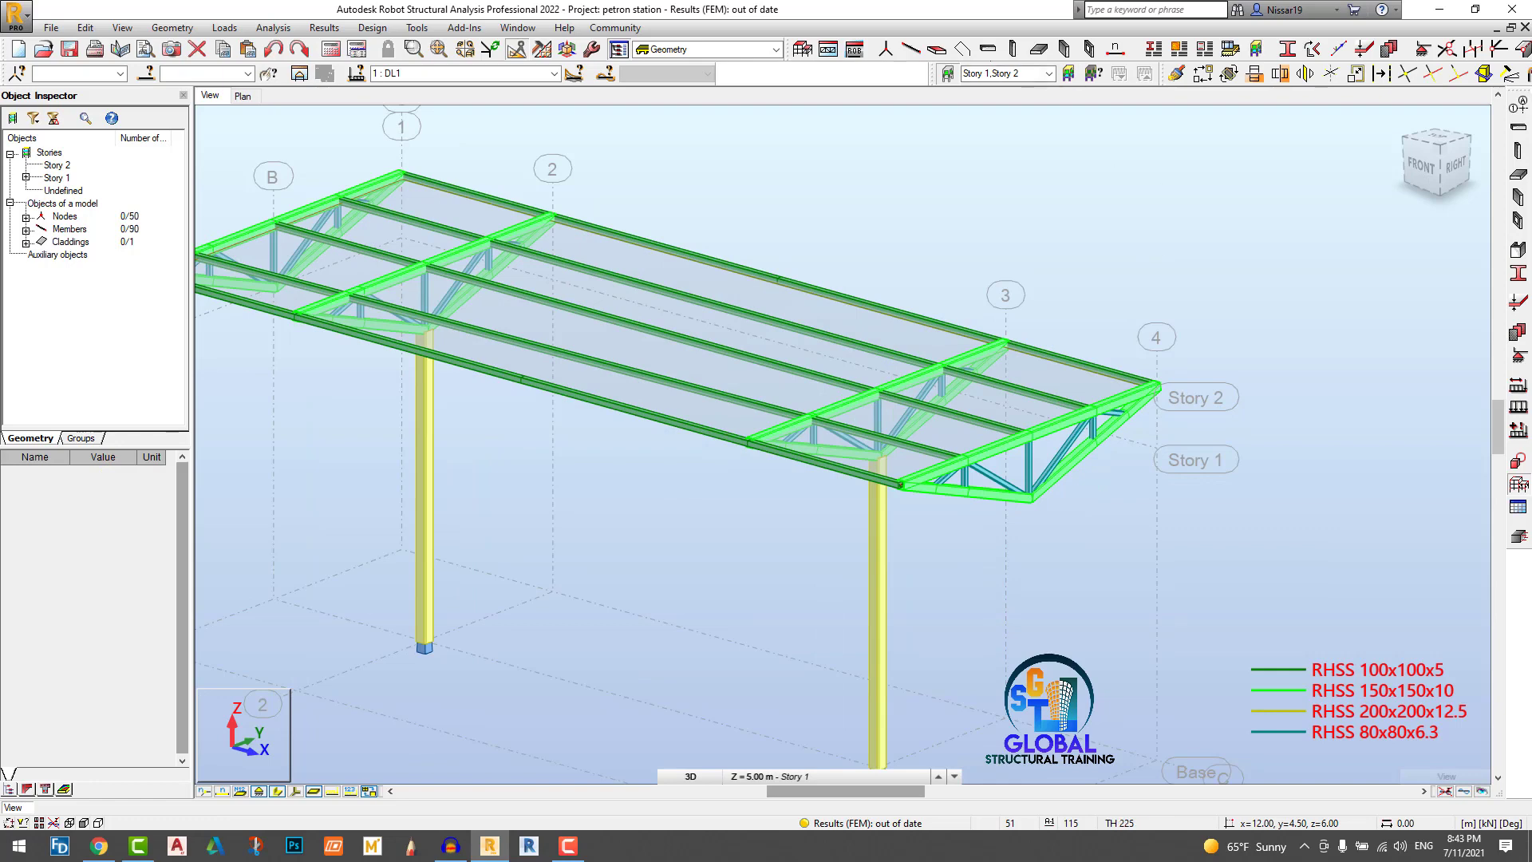
Step: Add an HEB 600 beam at Story 1 along axis B, from the lower truss node on axis 4 to the one on axis 1
{"action": "left_click", "coordinate": [910, 50]}
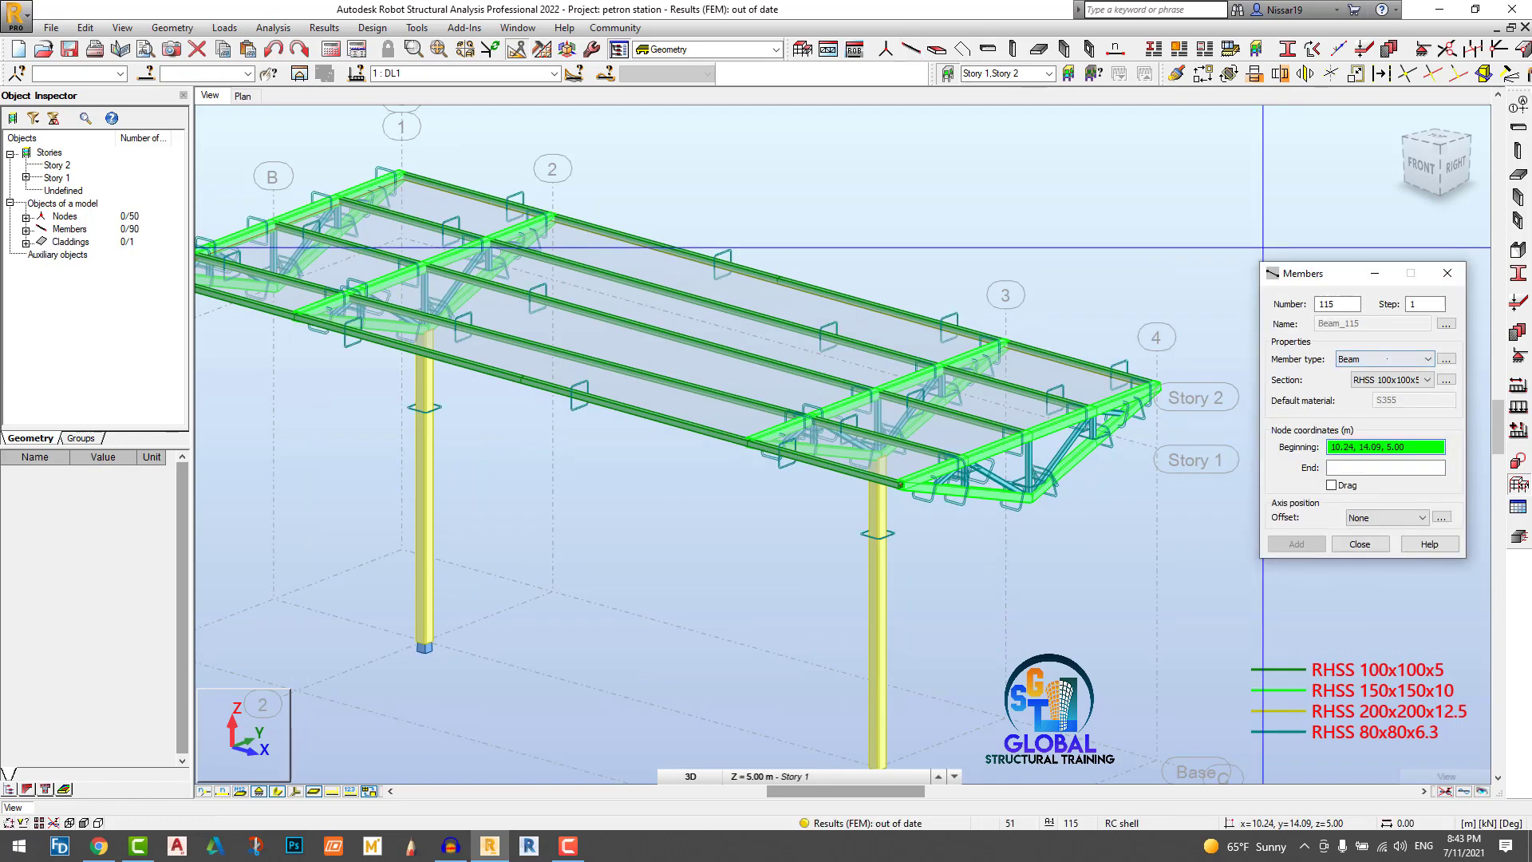
{"action": "left_click", "coordinate": [1386, 359]}
{"action": "left_click", "coordinate": [1385, 425]}
{"action": "left_click", "coordinate": [1392, 380]}
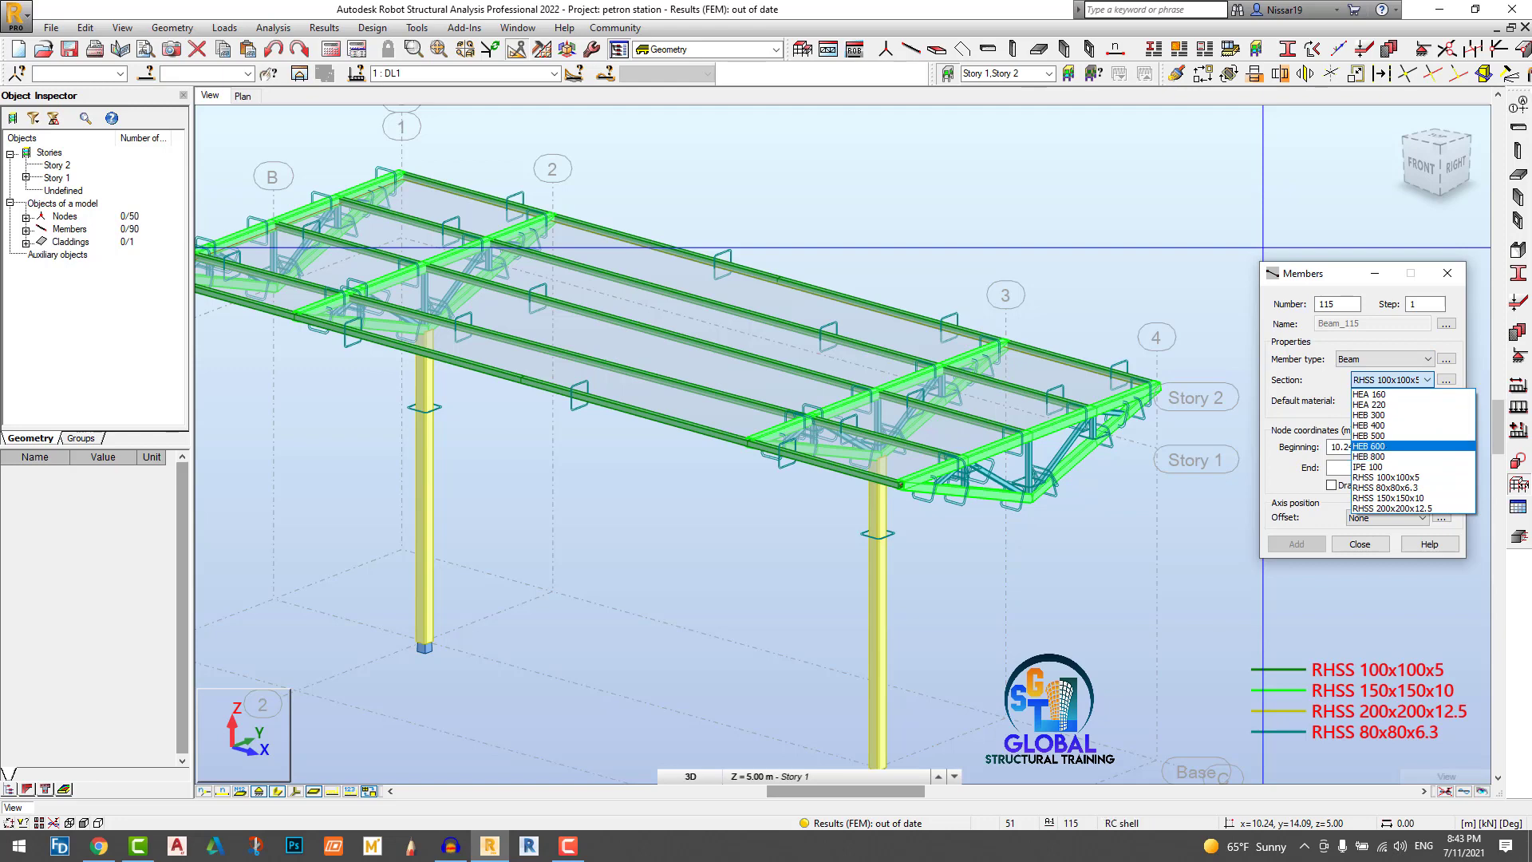
{"action": "left_click", "coordinate": [1378, 446]}
{"action": "left_click", "coordinate": [1032, 498]}
{"action": "scroll", "coordinate": [710, 447], "scroll_direction": "down", "scroll_amount": 2}
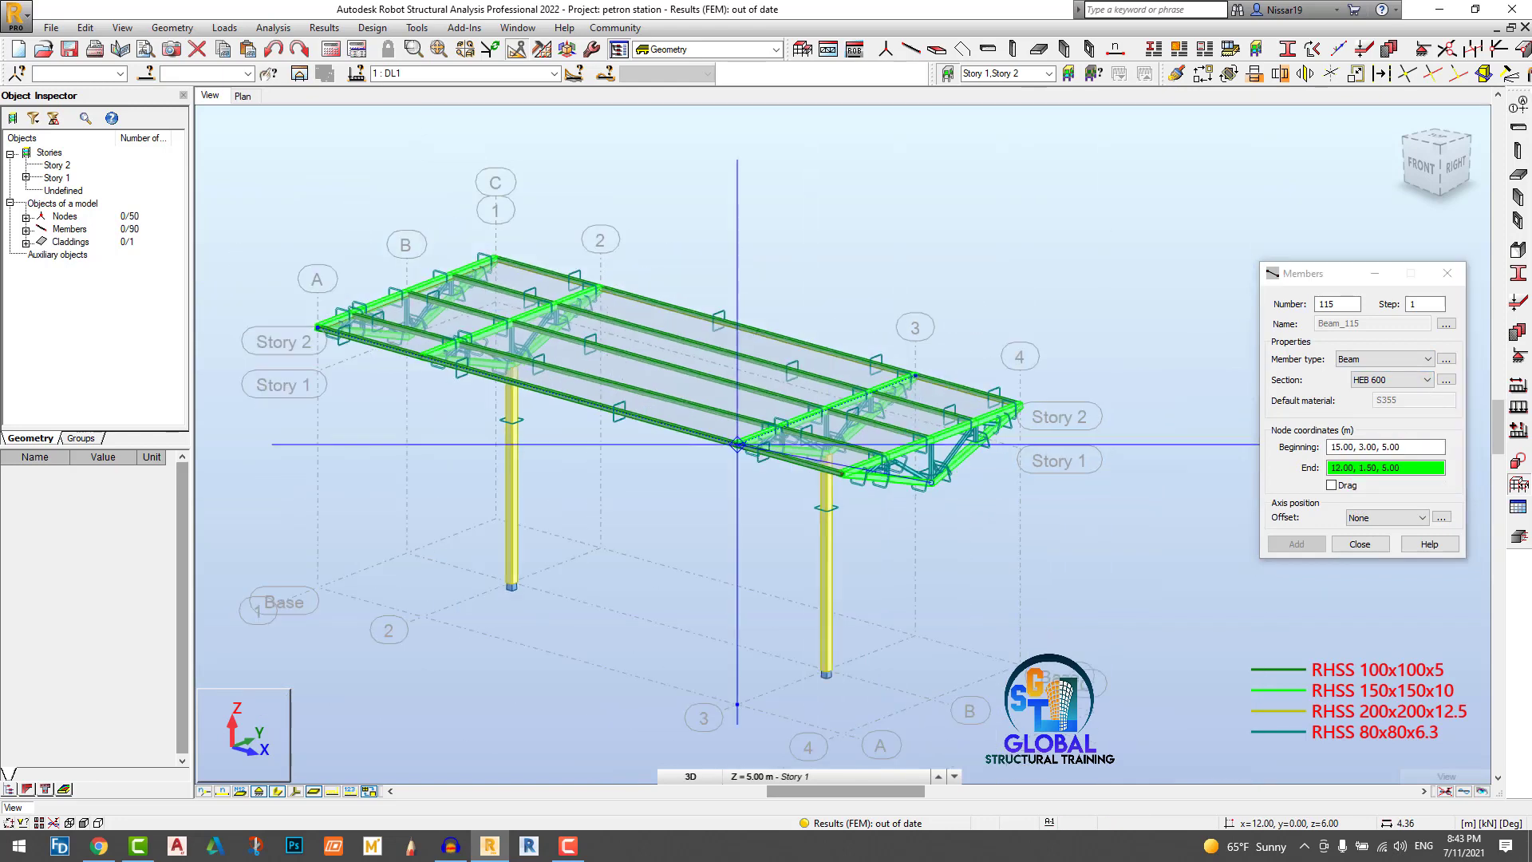
{"action": "middle_click_drag", "start_coordinate": [424, 399], "coordinate": [594, 406], "text": "shift"}
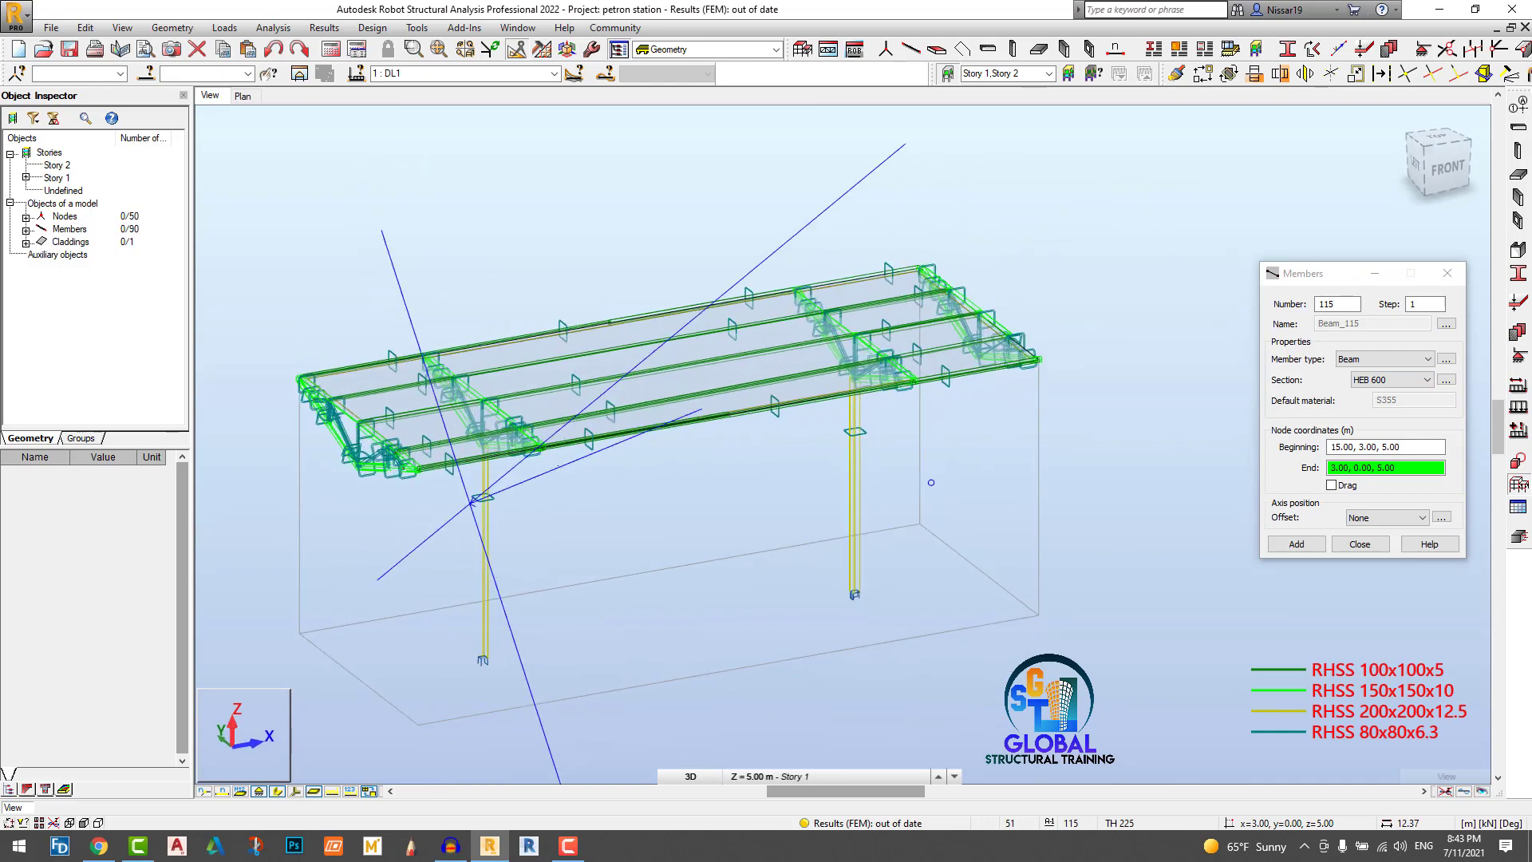
{"action": "middle_click_drag", "start_coordinate": [557, 466], "coordinate": [576, 466], "text": "shift"}
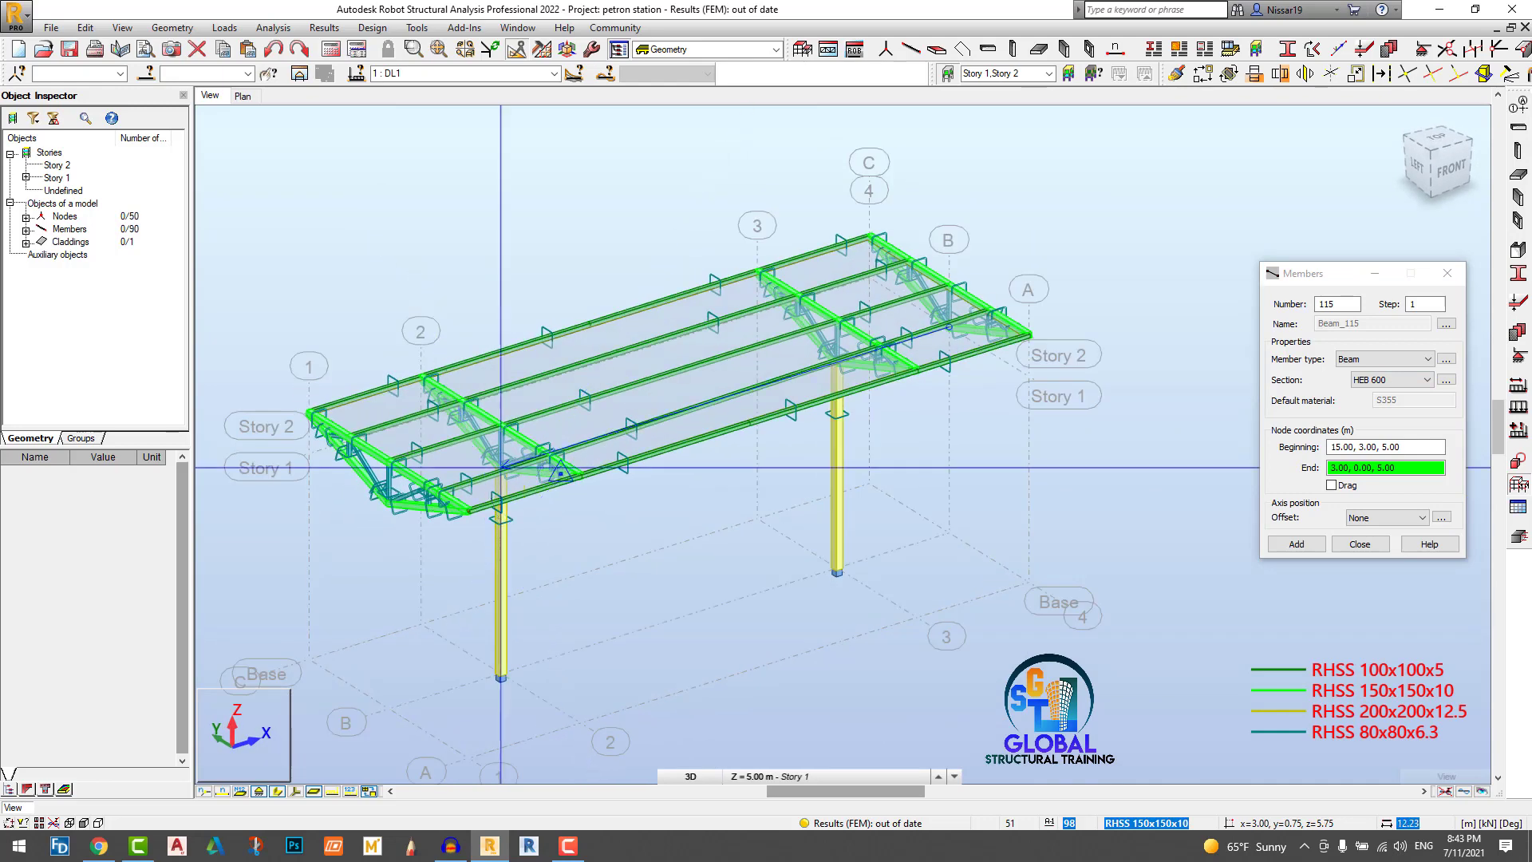
{"action": "left_click", "coordinate": [389, 503]}
{"action": "left_click", "coordinate": [1359, 544]}
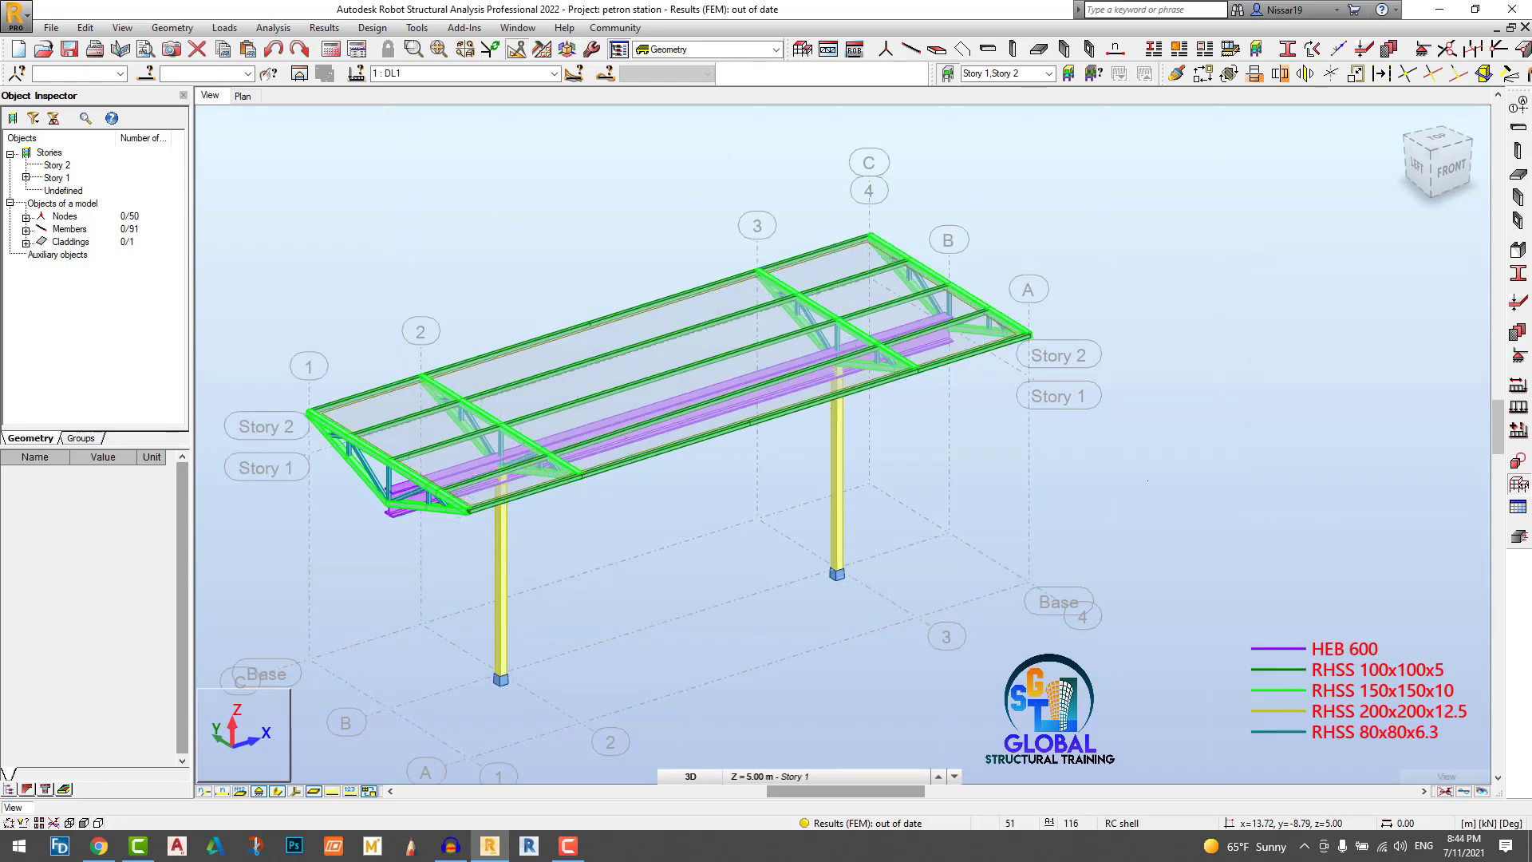
Step: Run the structural calculation of the canopy model
{"action": "middle_click_drag", "start_coordinate": [1148, 480], "coordinate": [1073, 429], "text": "shift"}
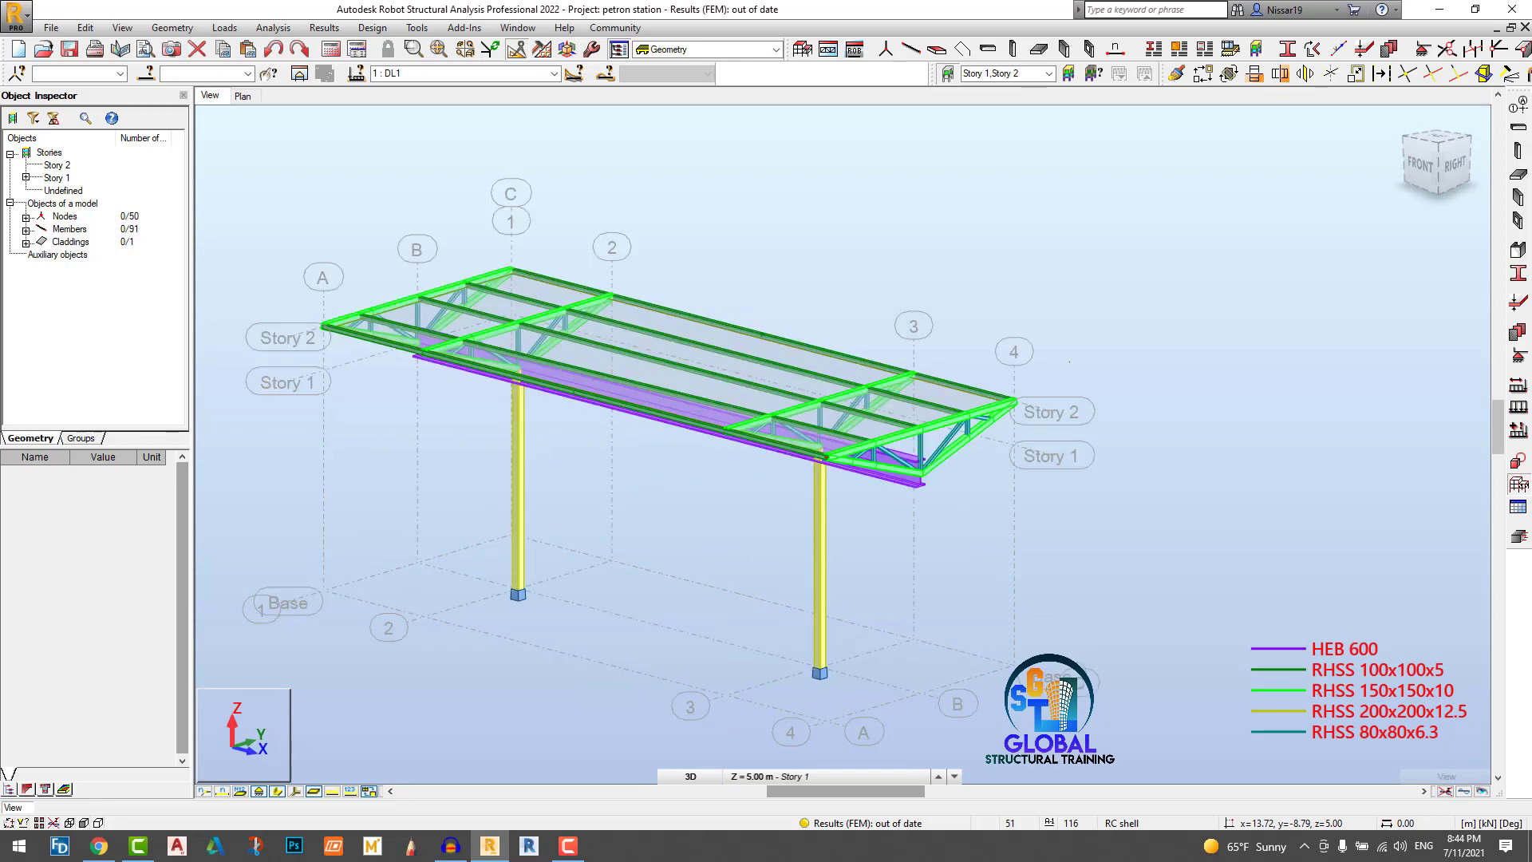
{"action": "left_click", "coordinate": [332, 50]}
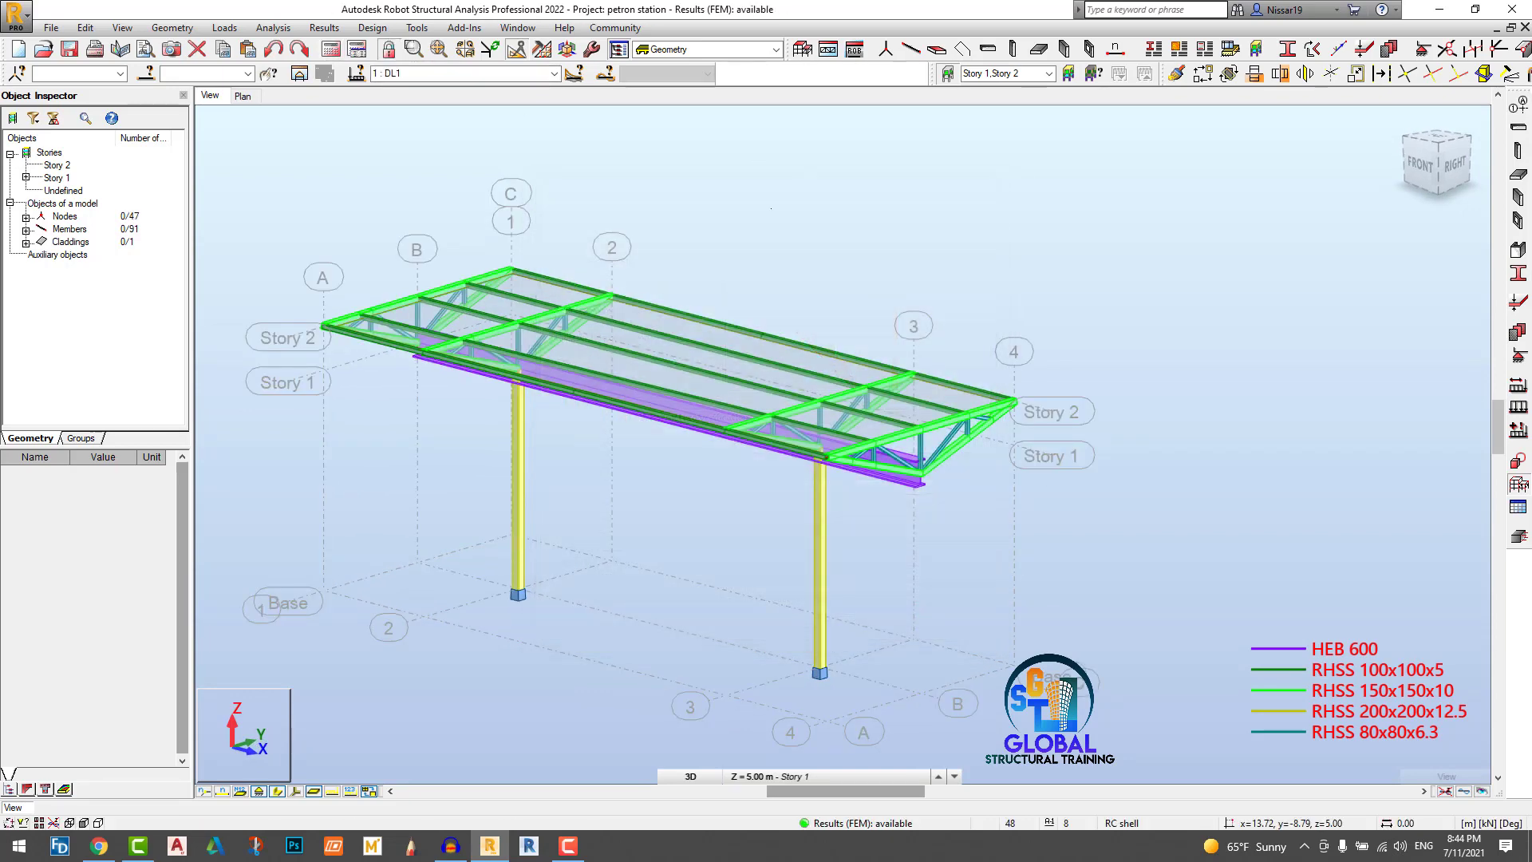
{"action": "scroll", "coordinate": [969, 183], "scroll_direction": "down", "scroll_amount": 1}
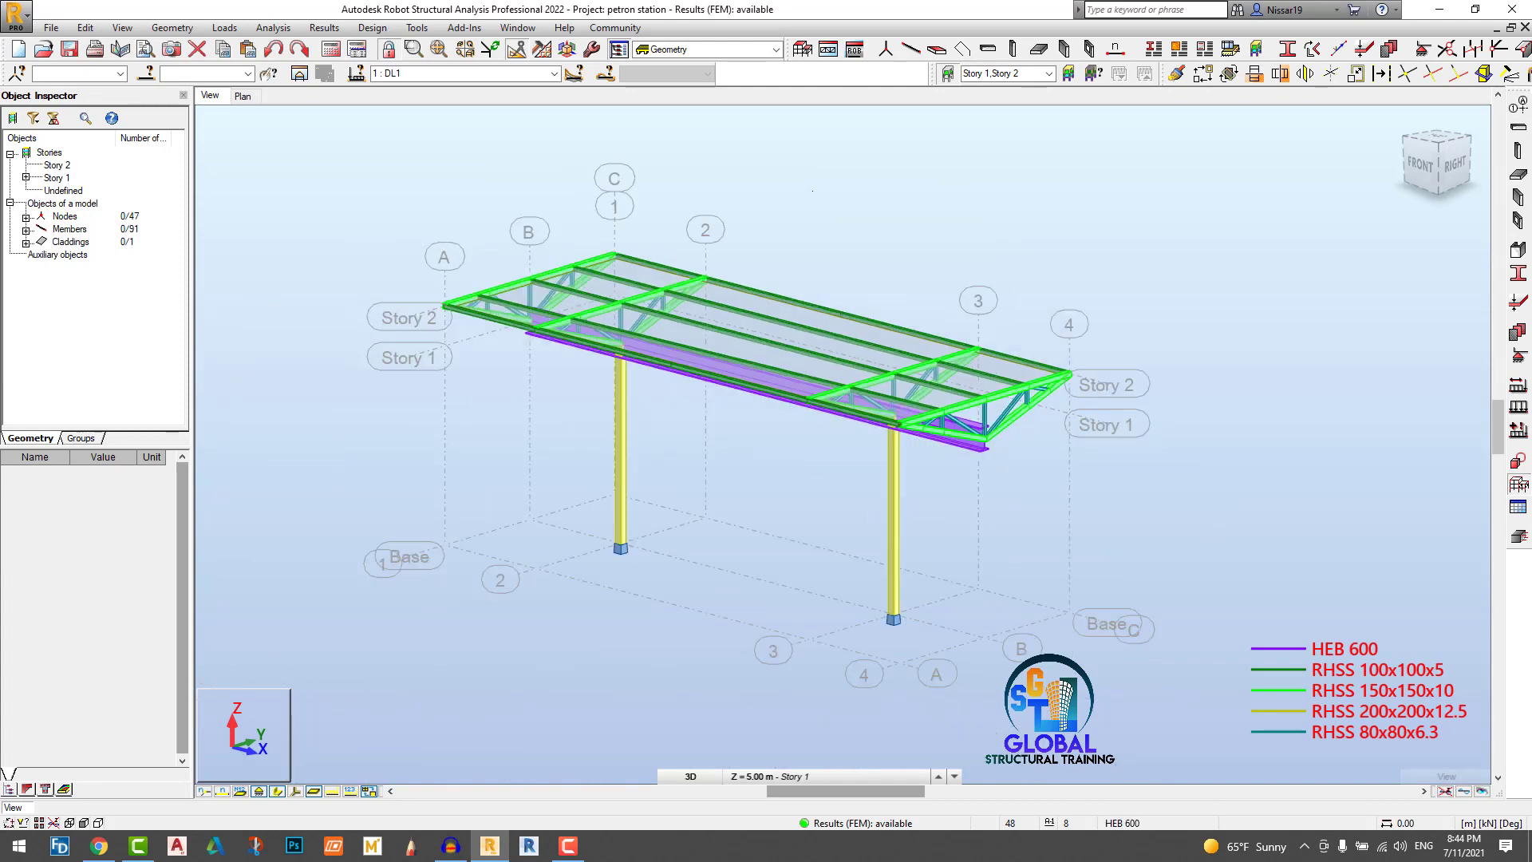
{"action": "middle_click_drag", "start_coordinate": [823, 189], "coordinate": [853, 197]}
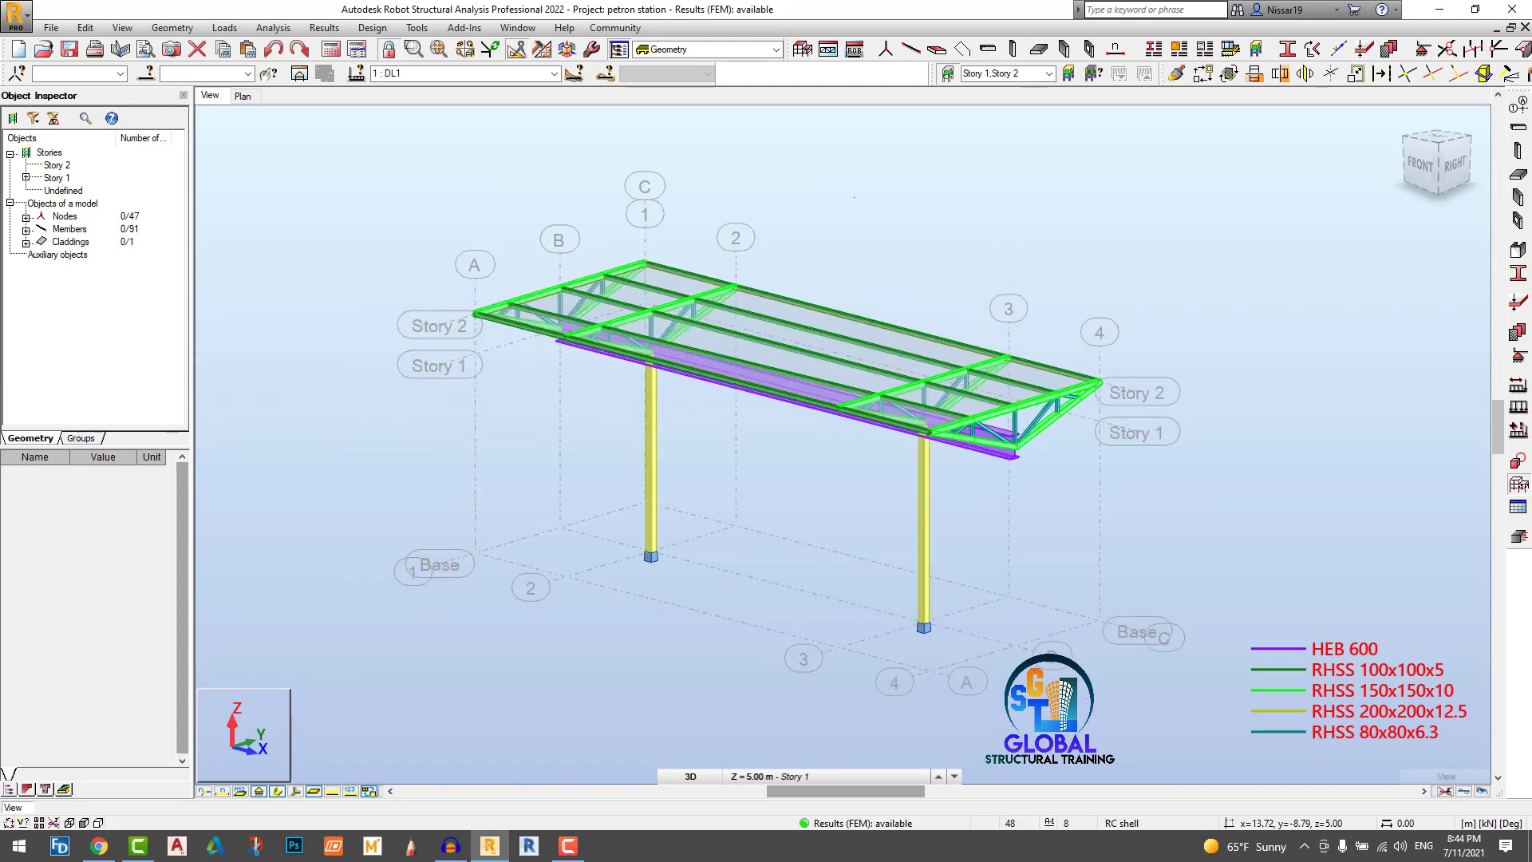
Step: Hide the structural axes through the view's display settings
{"action": "right_click", "coordinate": [841, 193]}
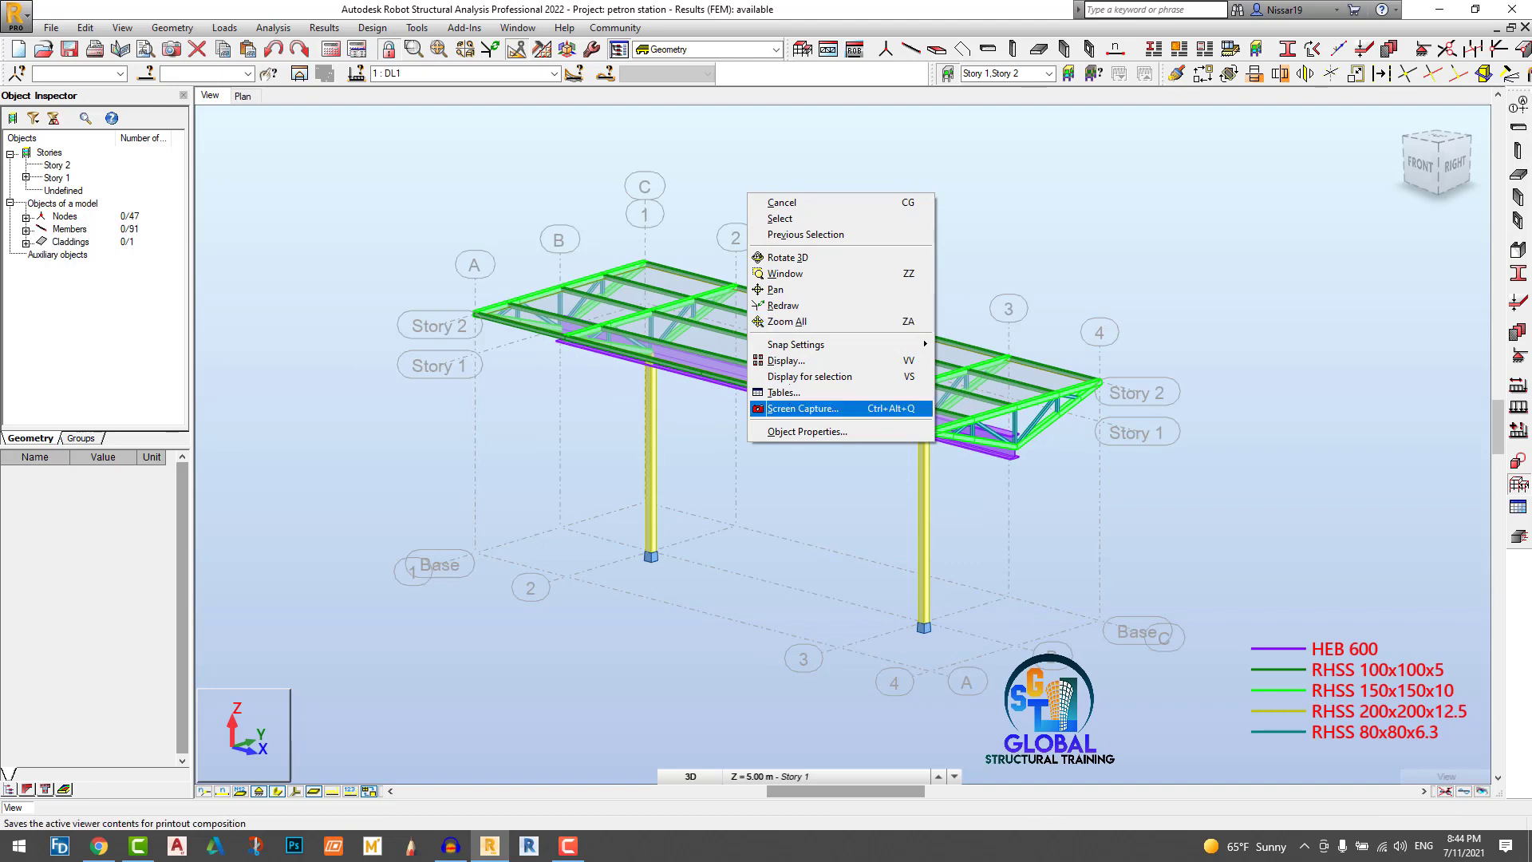
{"action": "left_click", "coordinate": [786, 361]}
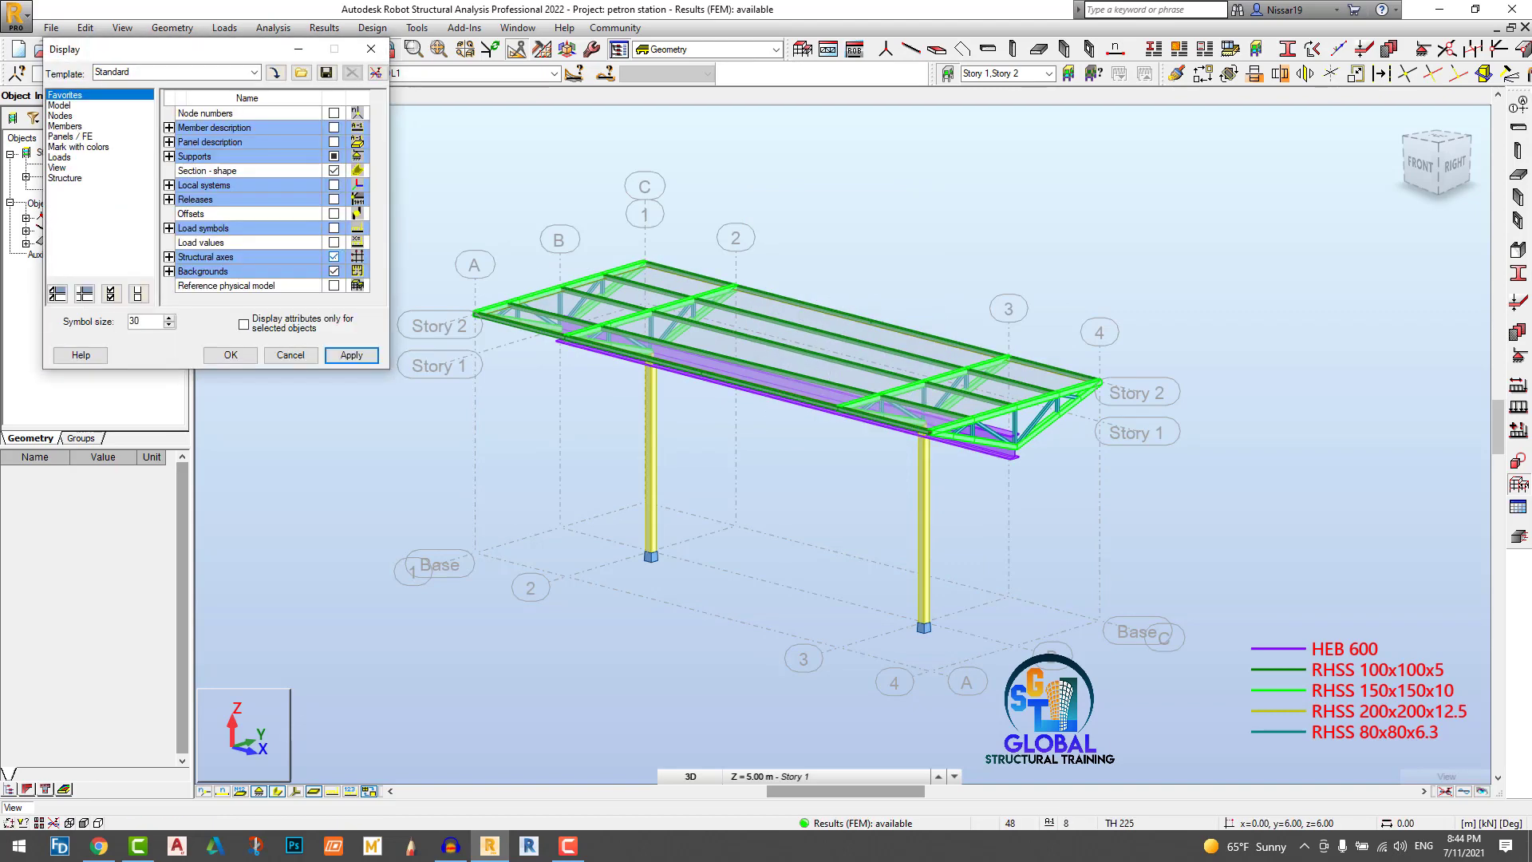
{"action": "left_click", "coordinate": [334, 256]}
{"action": "left_click", "coordinate": [231, 354]}
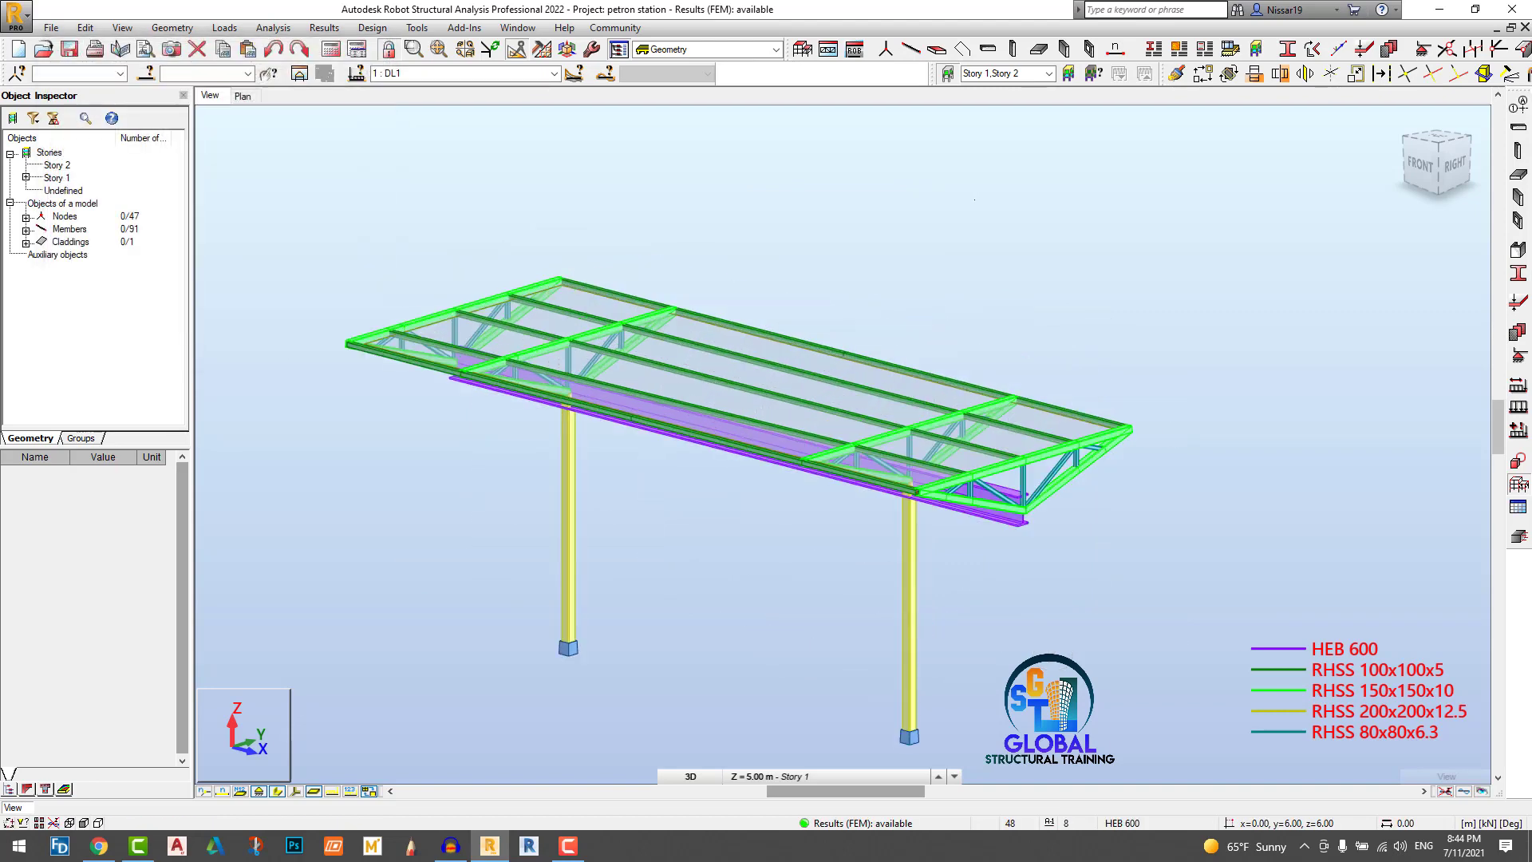
Step: Add load case DL2 with dead nature and non-structural subnature
{"action": "scroll", "coordinate": [914, 193], "scroll_direction": "down", "scroll_amount": 2}
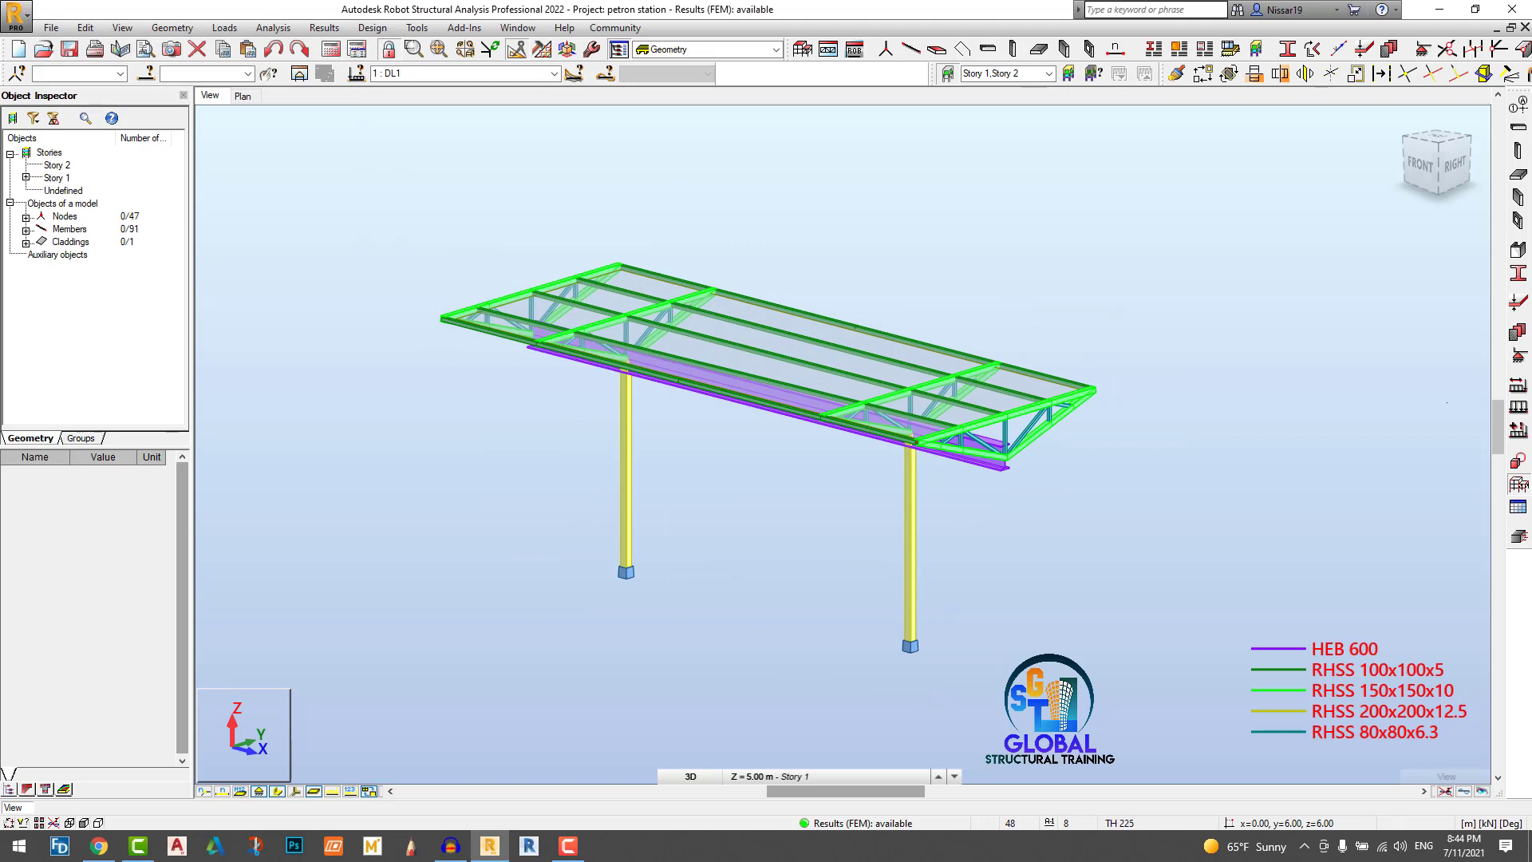
{"action": "left_click", "coordinate": [1517, 386]}
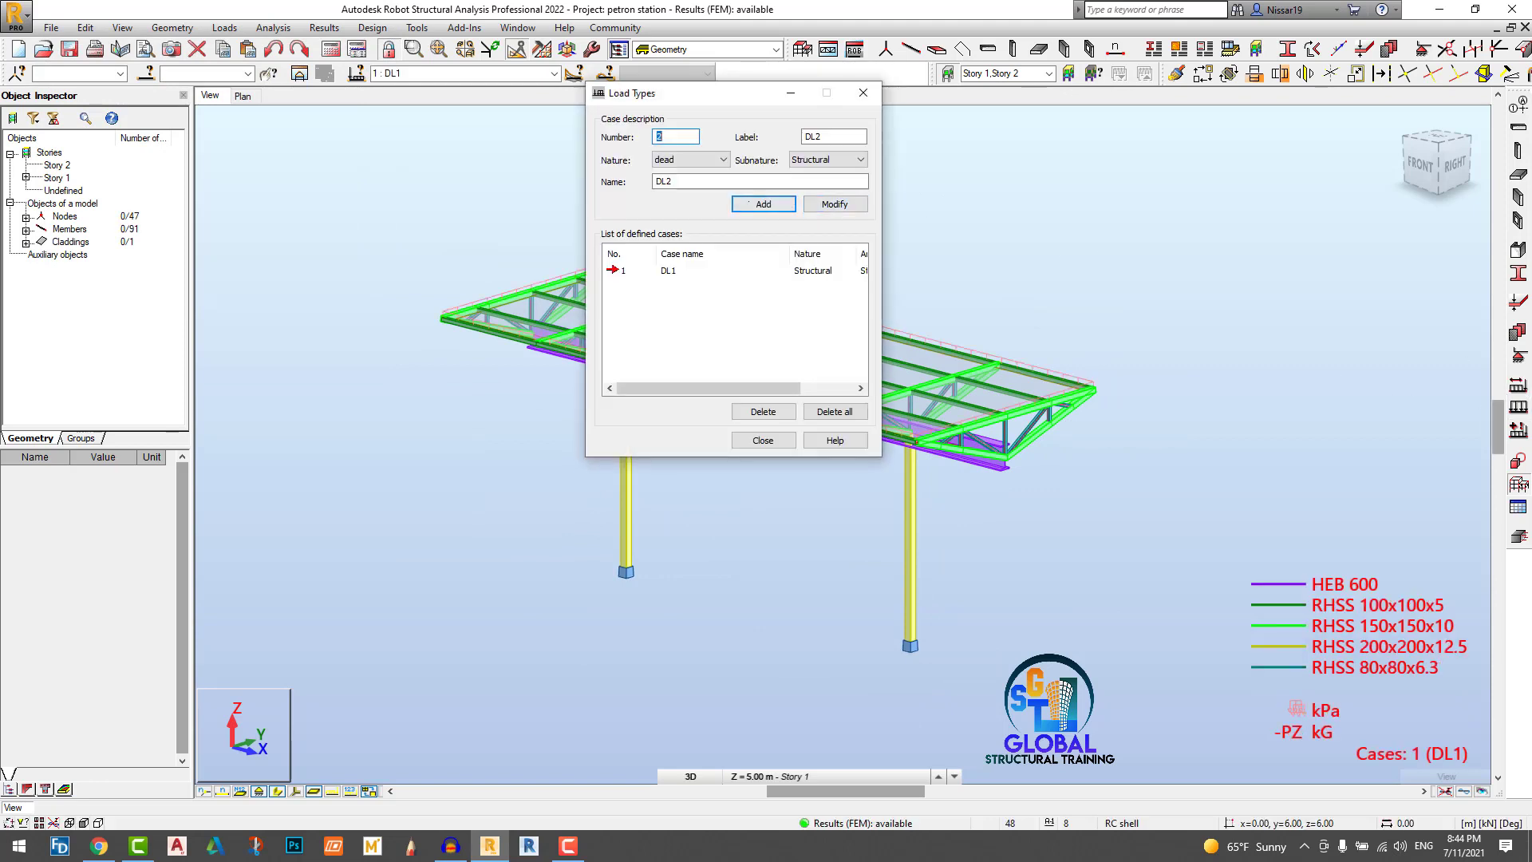
{"action": "left_click", "coordinate": [829, 160]}
{"action": "left_click", "coordinate": [830, 184]}
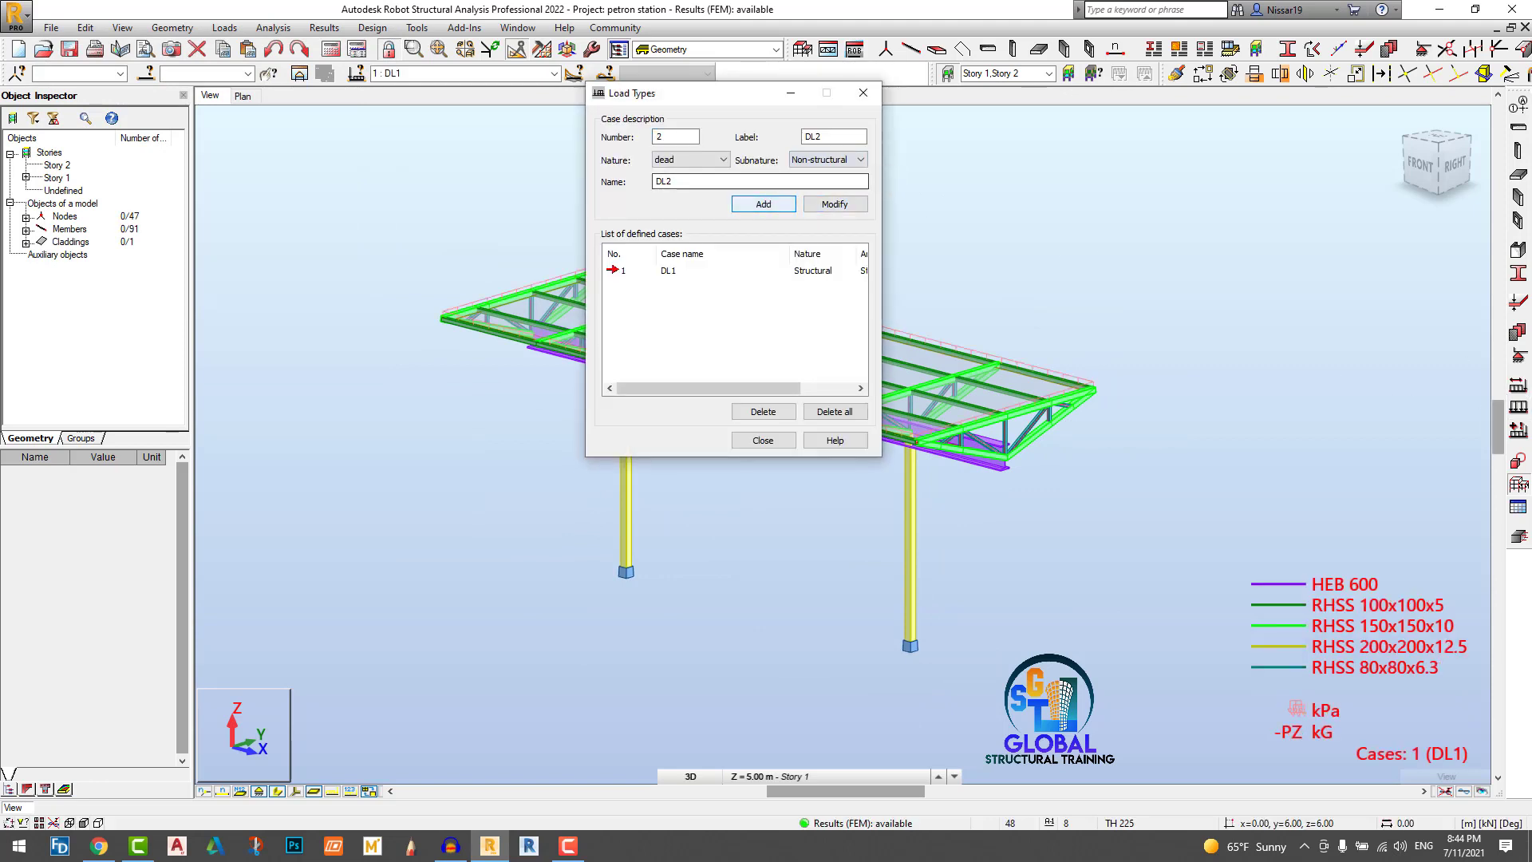
{"action": "left_click", "coordinate": [764, 204]}
{"action": "left_click", "coordinate": [818, 457]}
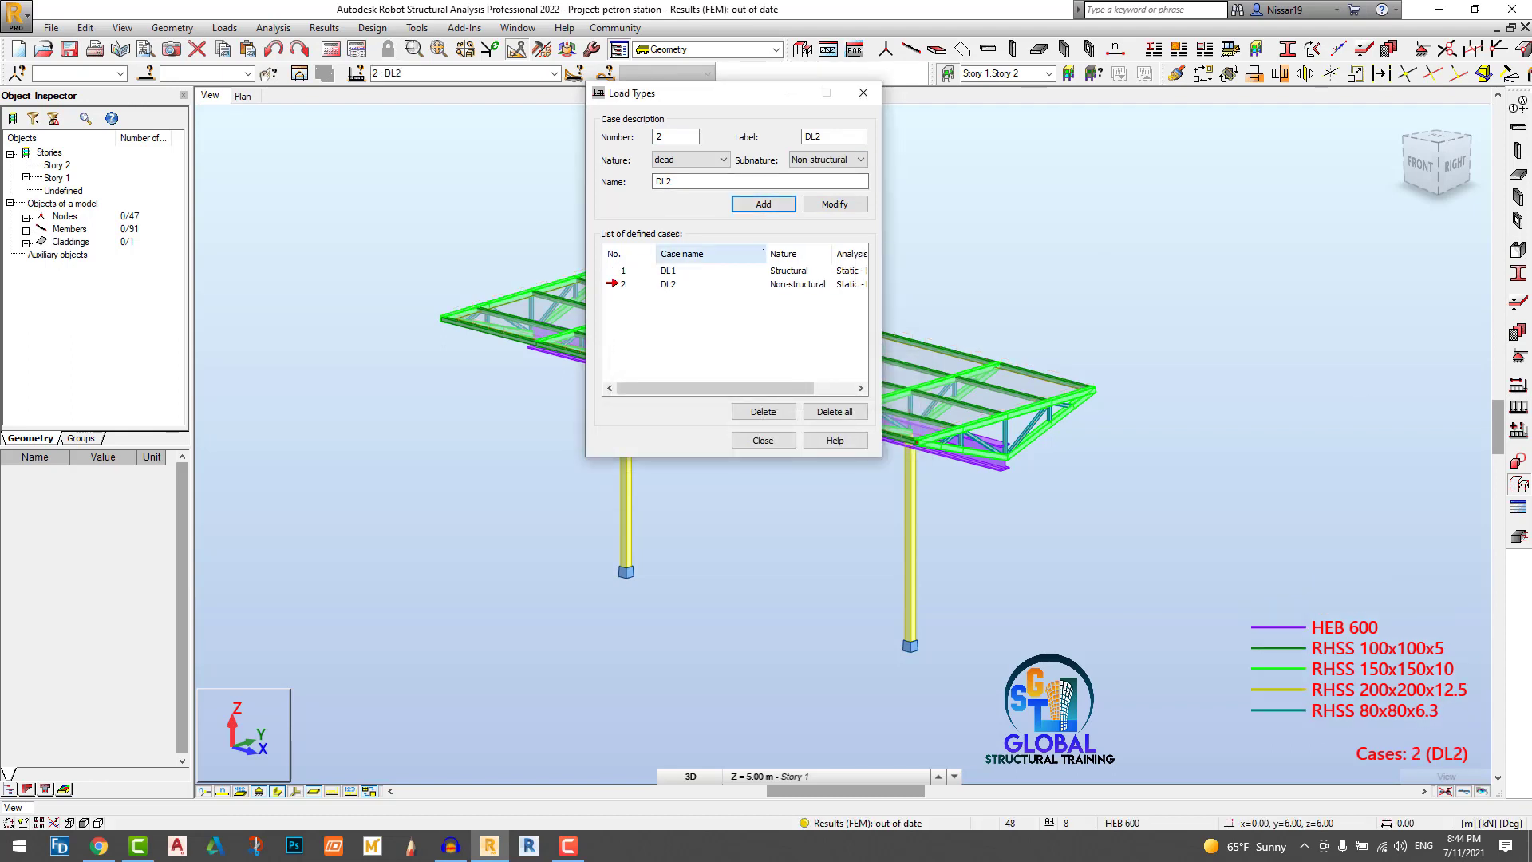
Step: Add snow load case SN1 and close the load types definition
{"action": "left_click", "coordinate": [688, 162]}
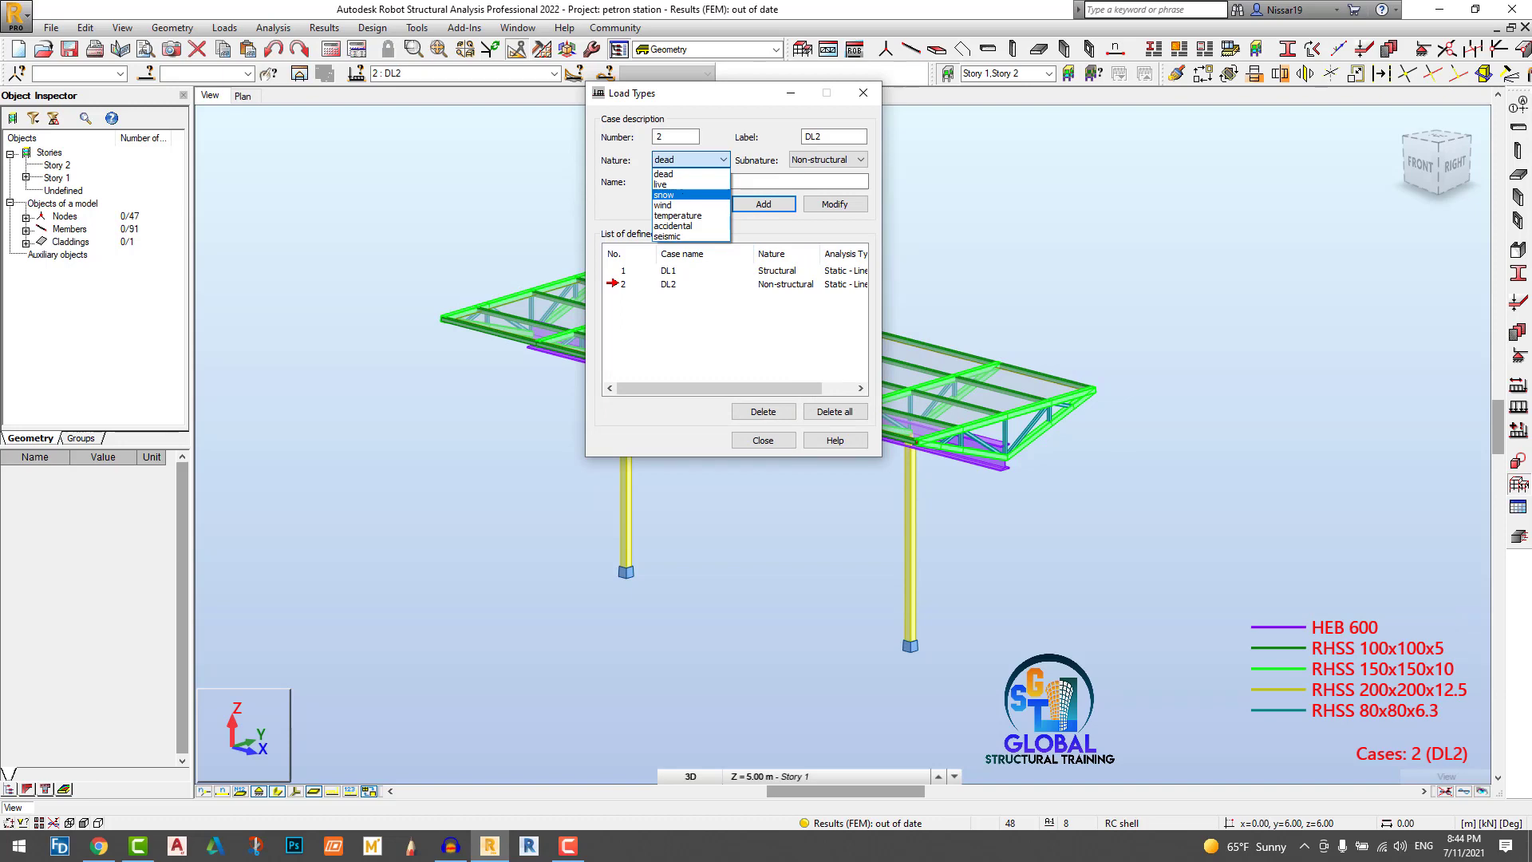
{"action": "left_click", "coordinate": [679, 195]}
{"action": "left_click", "coordinate": [763, 204]}
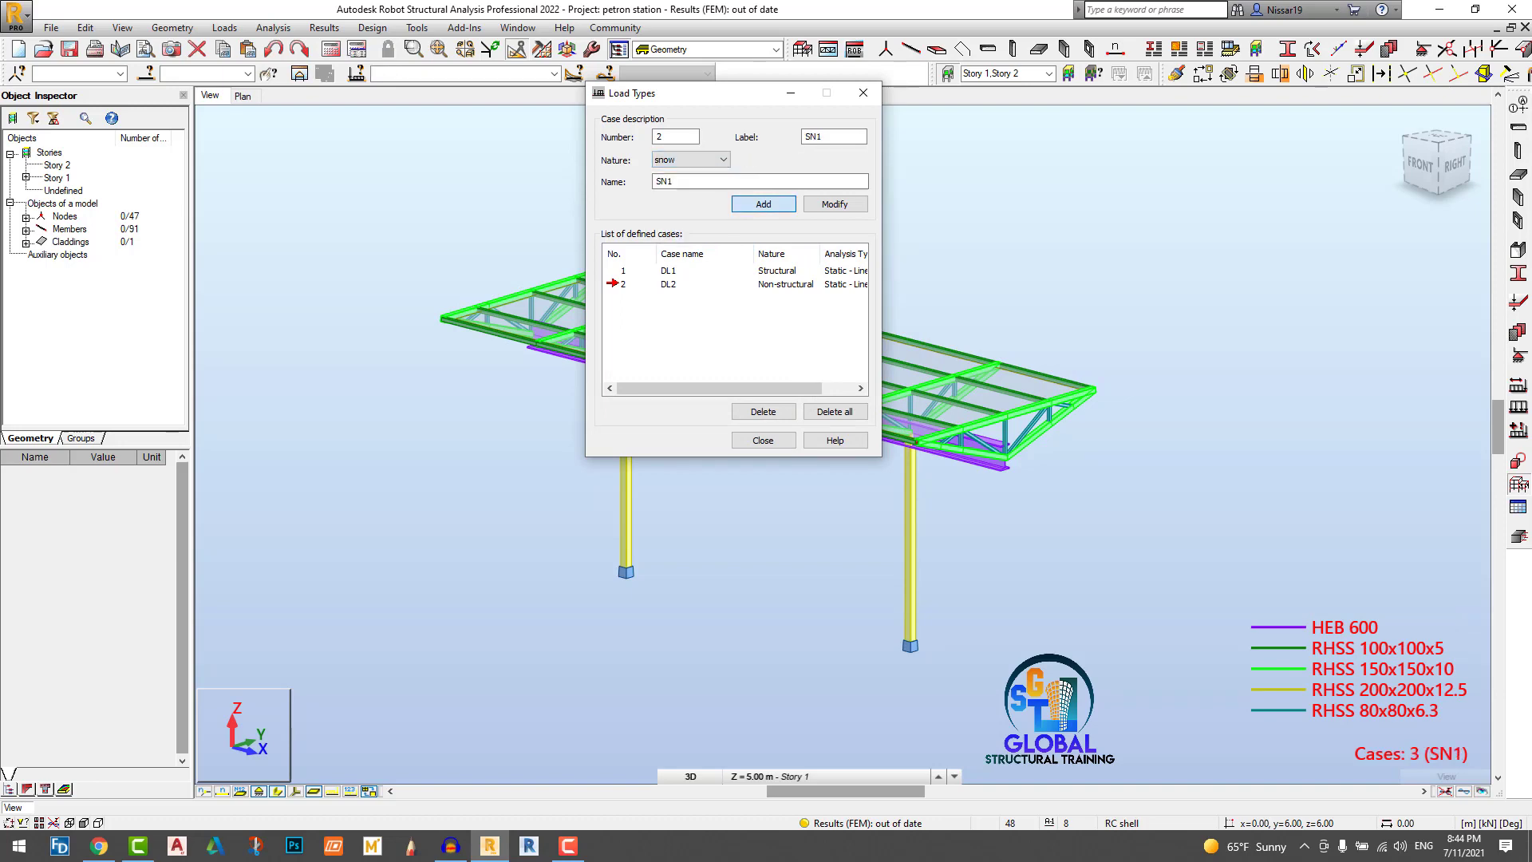
{"action": "left_click", "coordinate": [762, 440]}
Step: Apply a uniform planar load of -1.00 kPa in global Z to the roof cladding in load case DL2
{"action": "scroll", "coordinate": [965, 381], "scroll_direction": "up", "scroll_amount": 2}
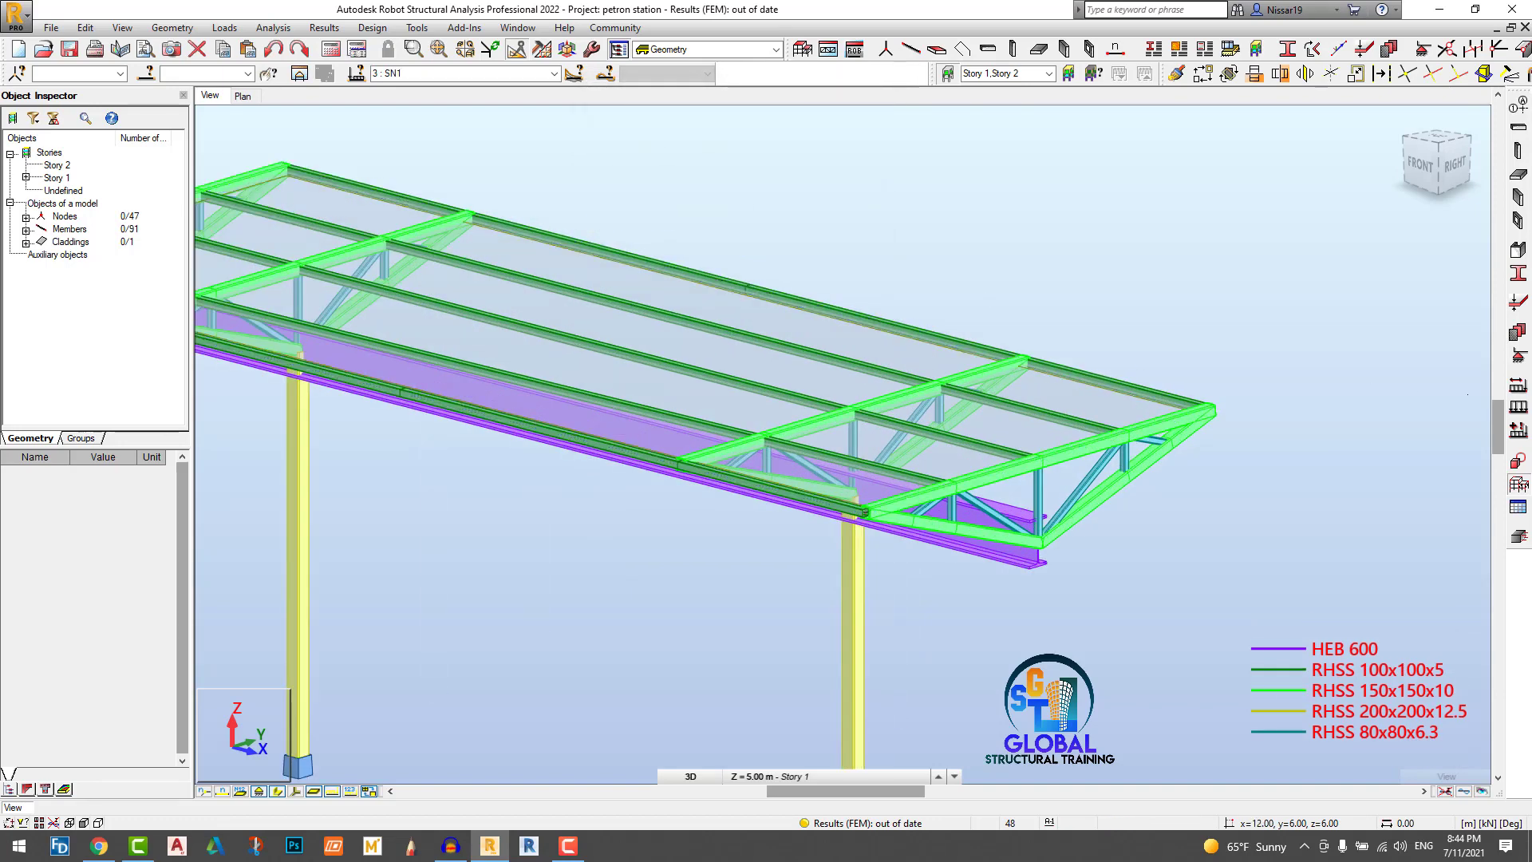
{"action": "left_click", "coordinate": [1518, 407]}
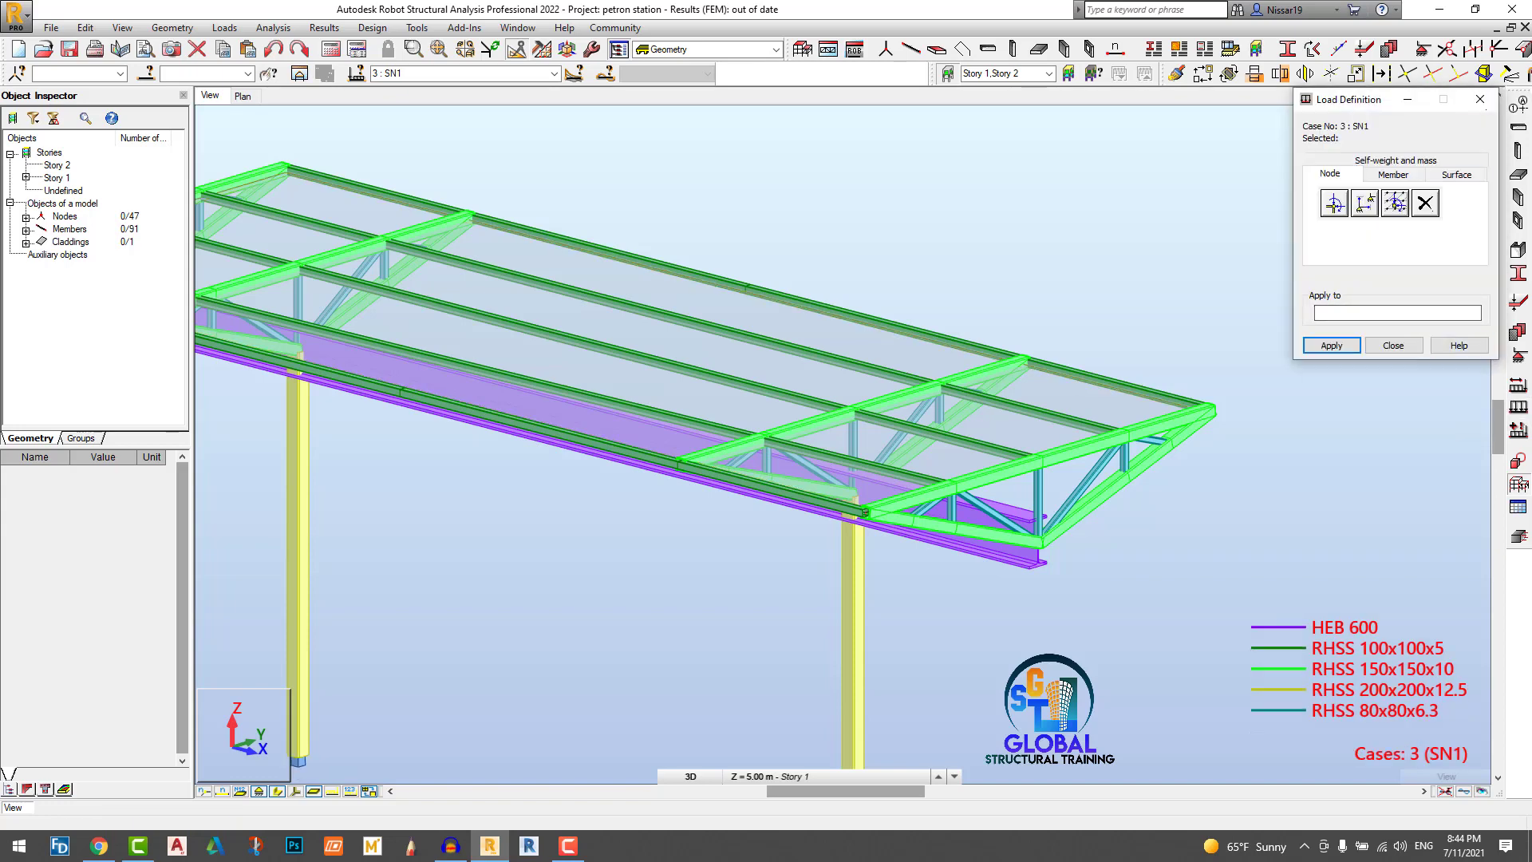
{"action": "left_click", "coordinate": [1456, 174]}
{"action": "left_click", "coordinate": [1334, 202]}
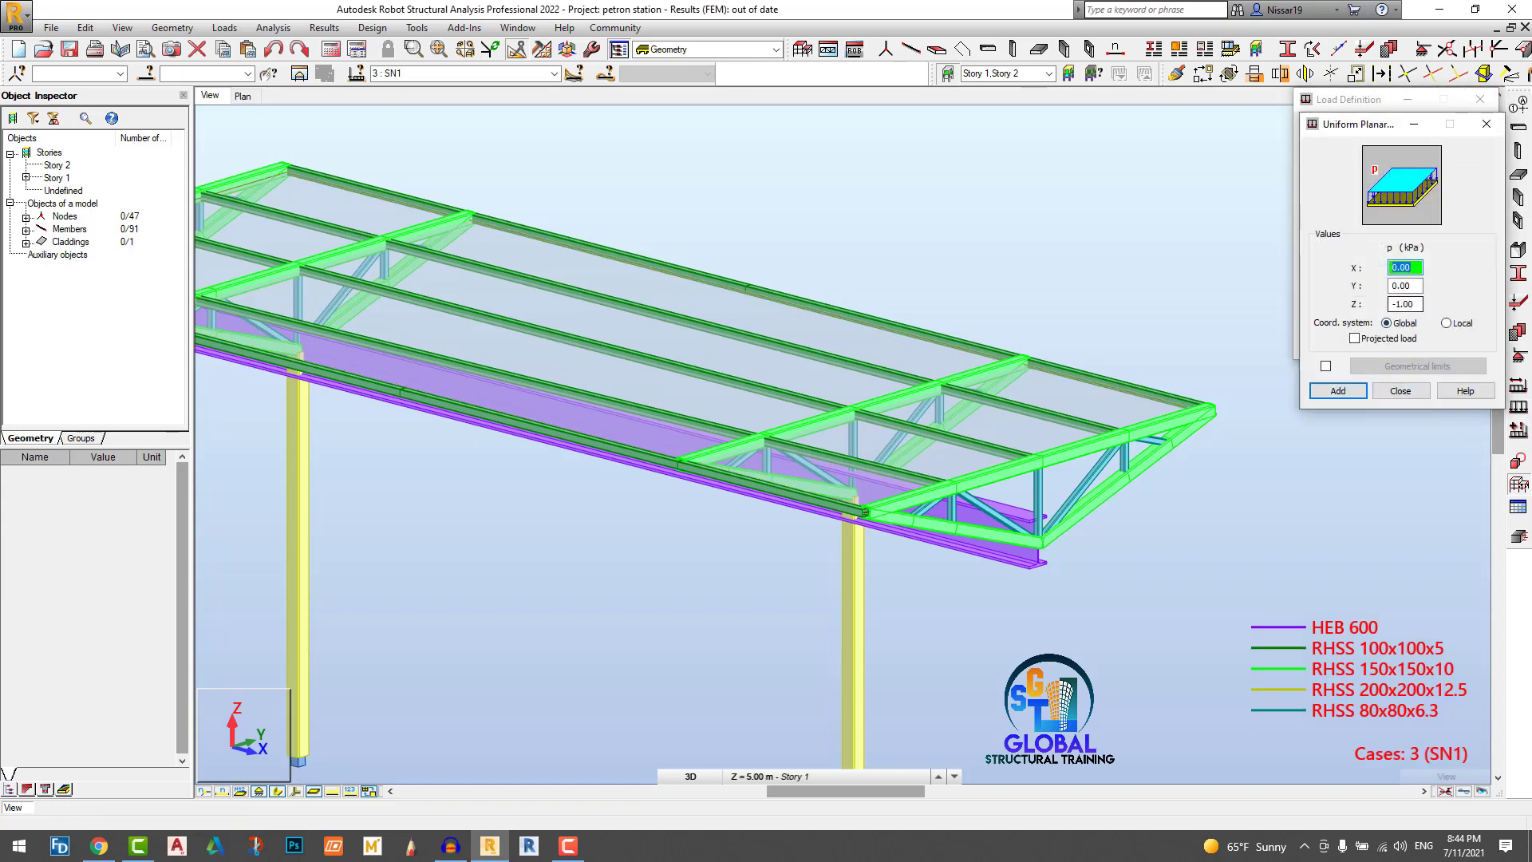
{"action": "left_click", "coordinate": [464, 74]}
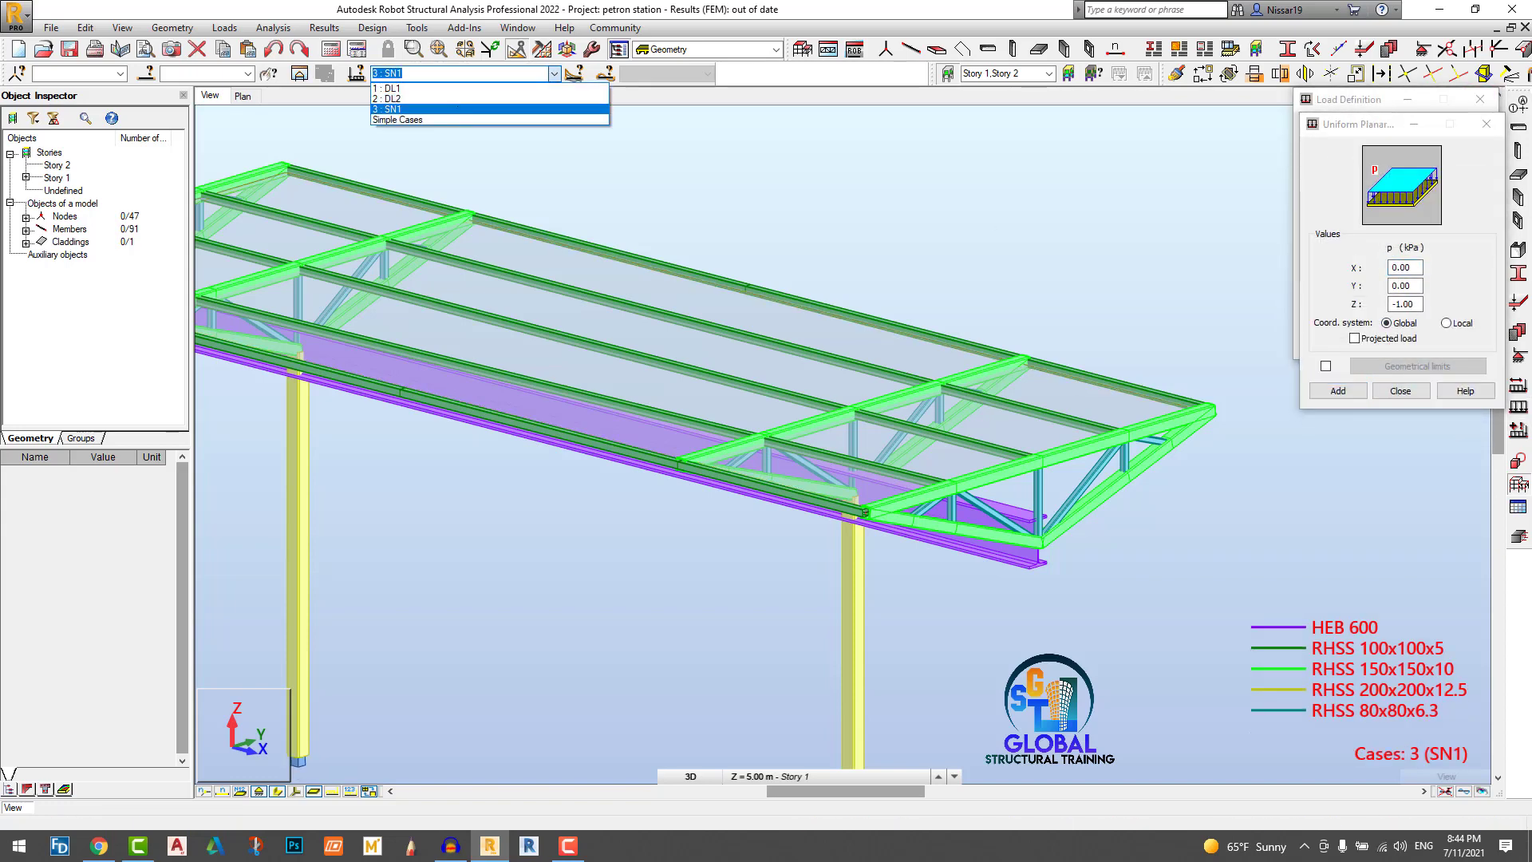
{"action": "left_click", "coordinate": [387, 98]}
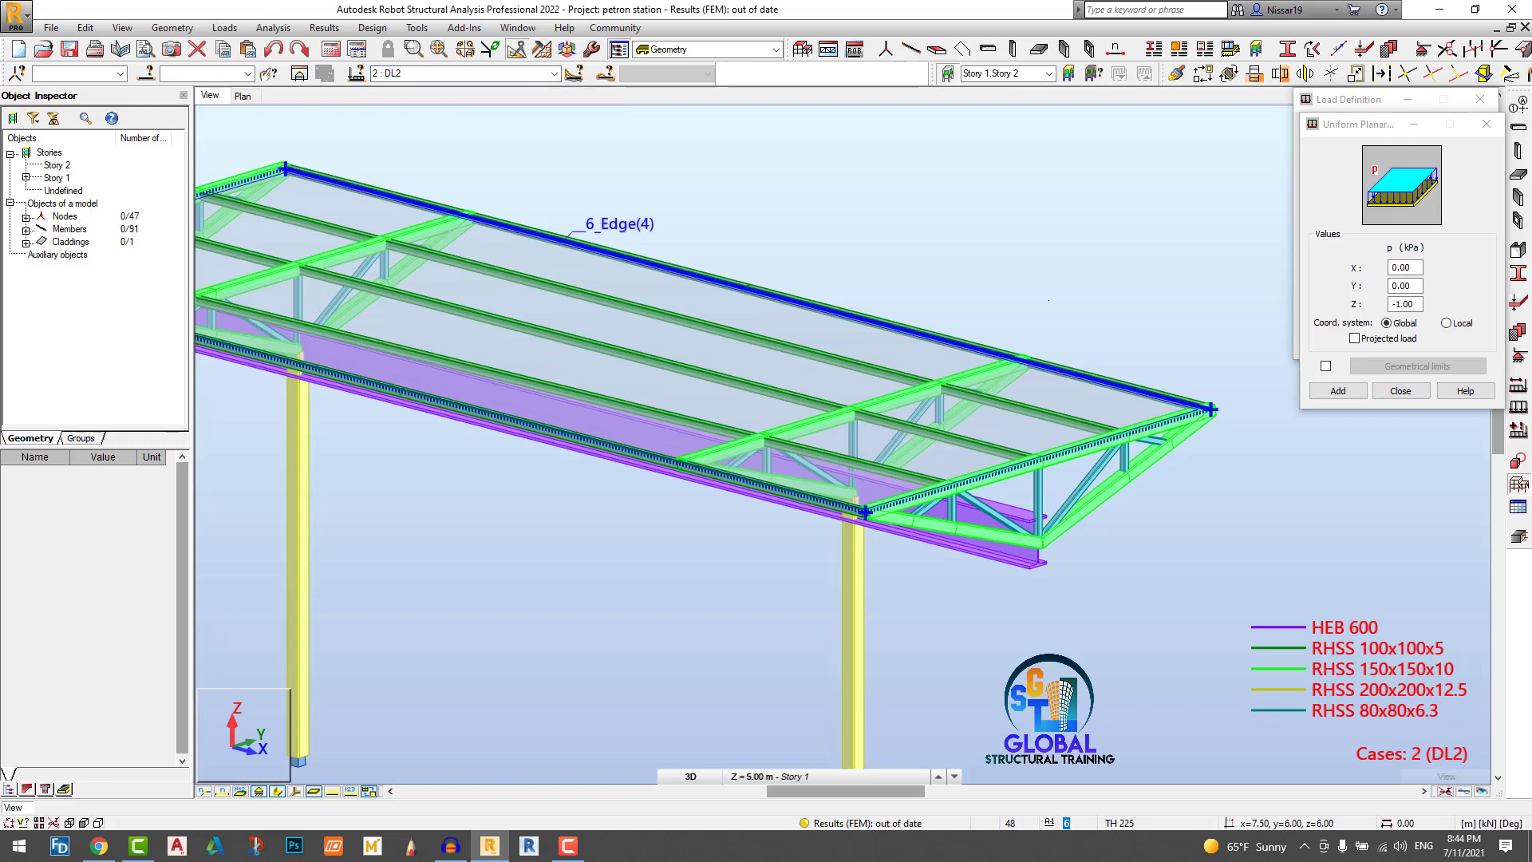
{"action": "left_click", "coordinate": [1337, 391]}
{"action": "left_click", "coordinate": [594, 220]}
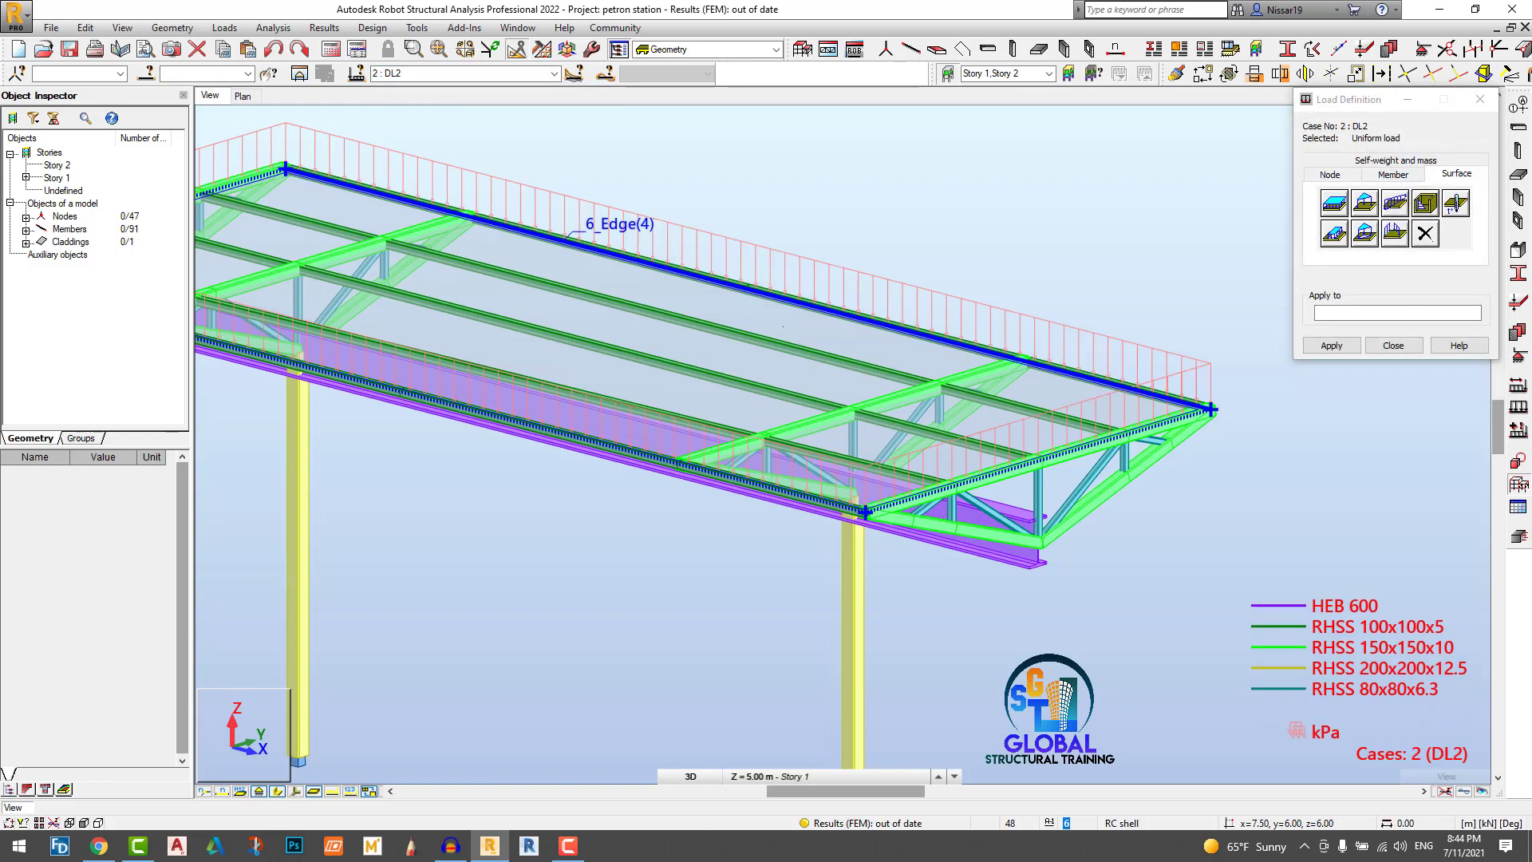
Step: Apply a uniform planar load in global Z to the roof cladding in snow case SN1
{"action": "left_click", "coordinate": [464, 74]}
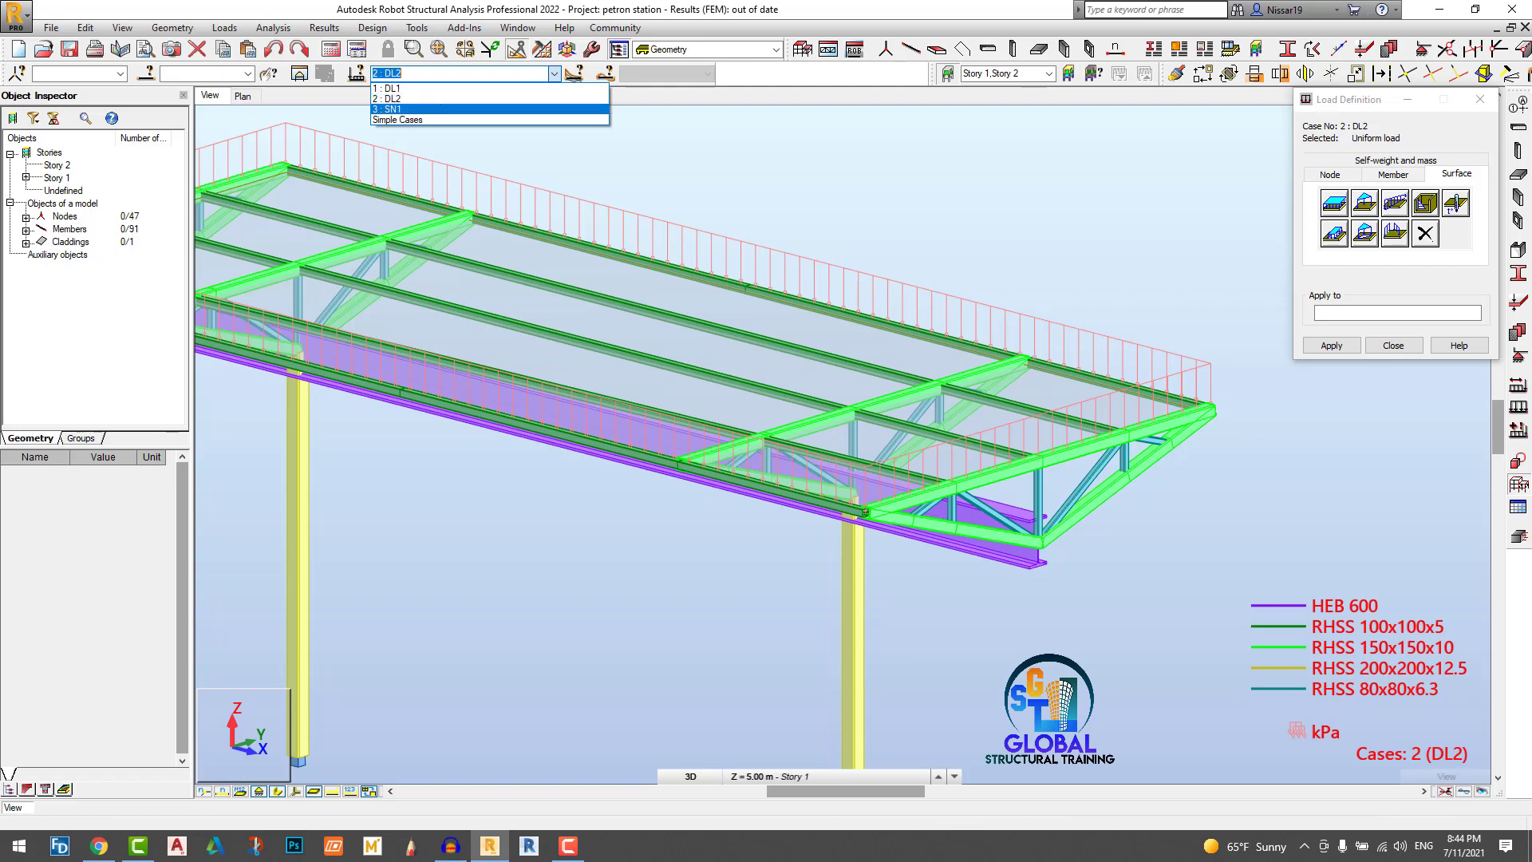
{"action": "left_click", "coordinate": [387, 111]}
{"action": "left_click", "coordinate": [1333, 202]}
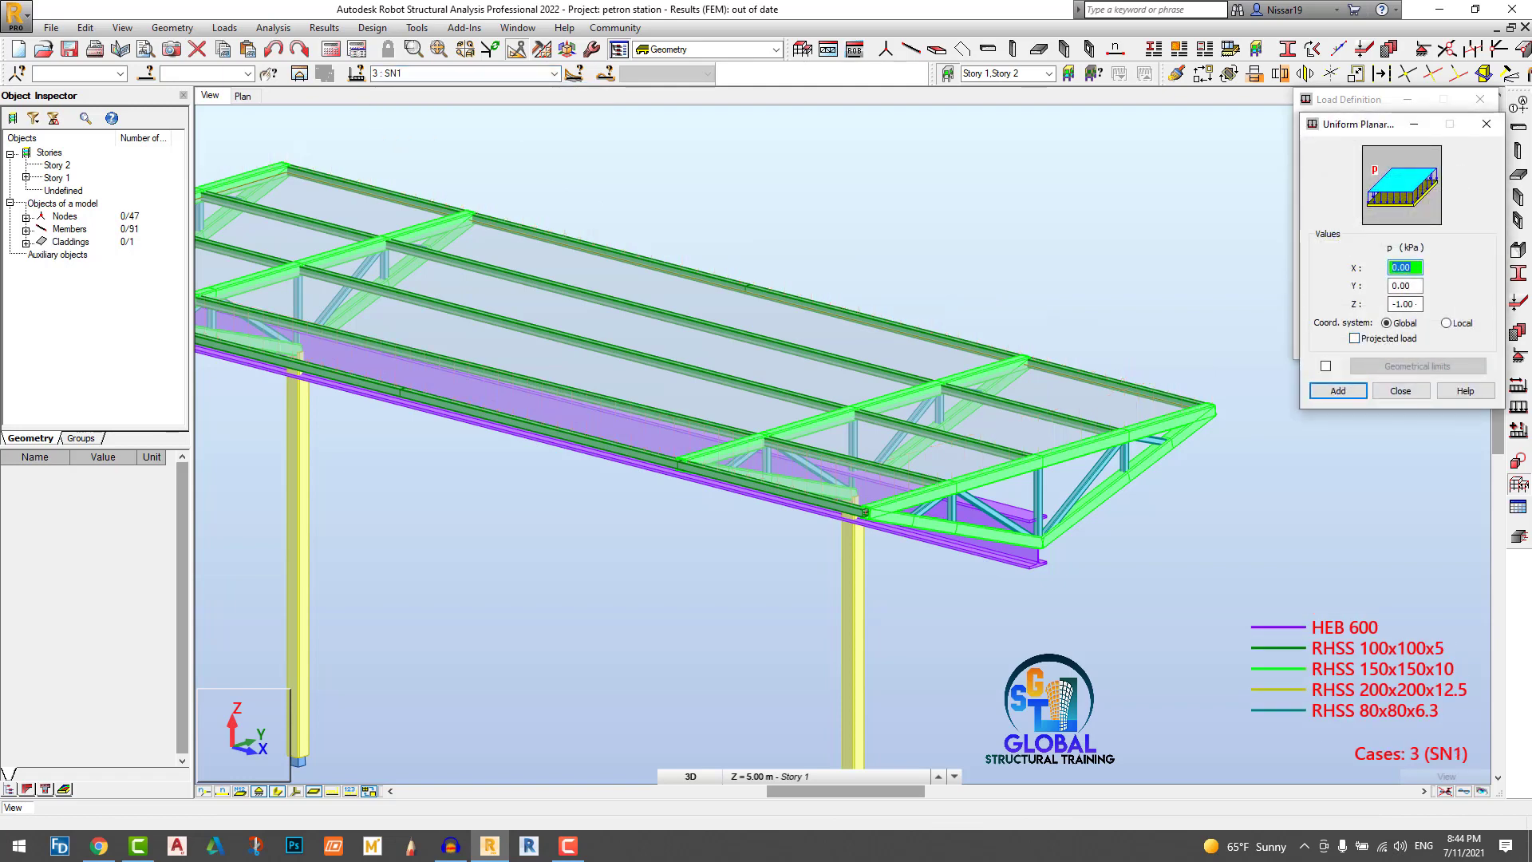
{"action": "left_click", "coordinate": [1415, 304]}
{"action": "left_click", "coordinate": [1354, 388]}
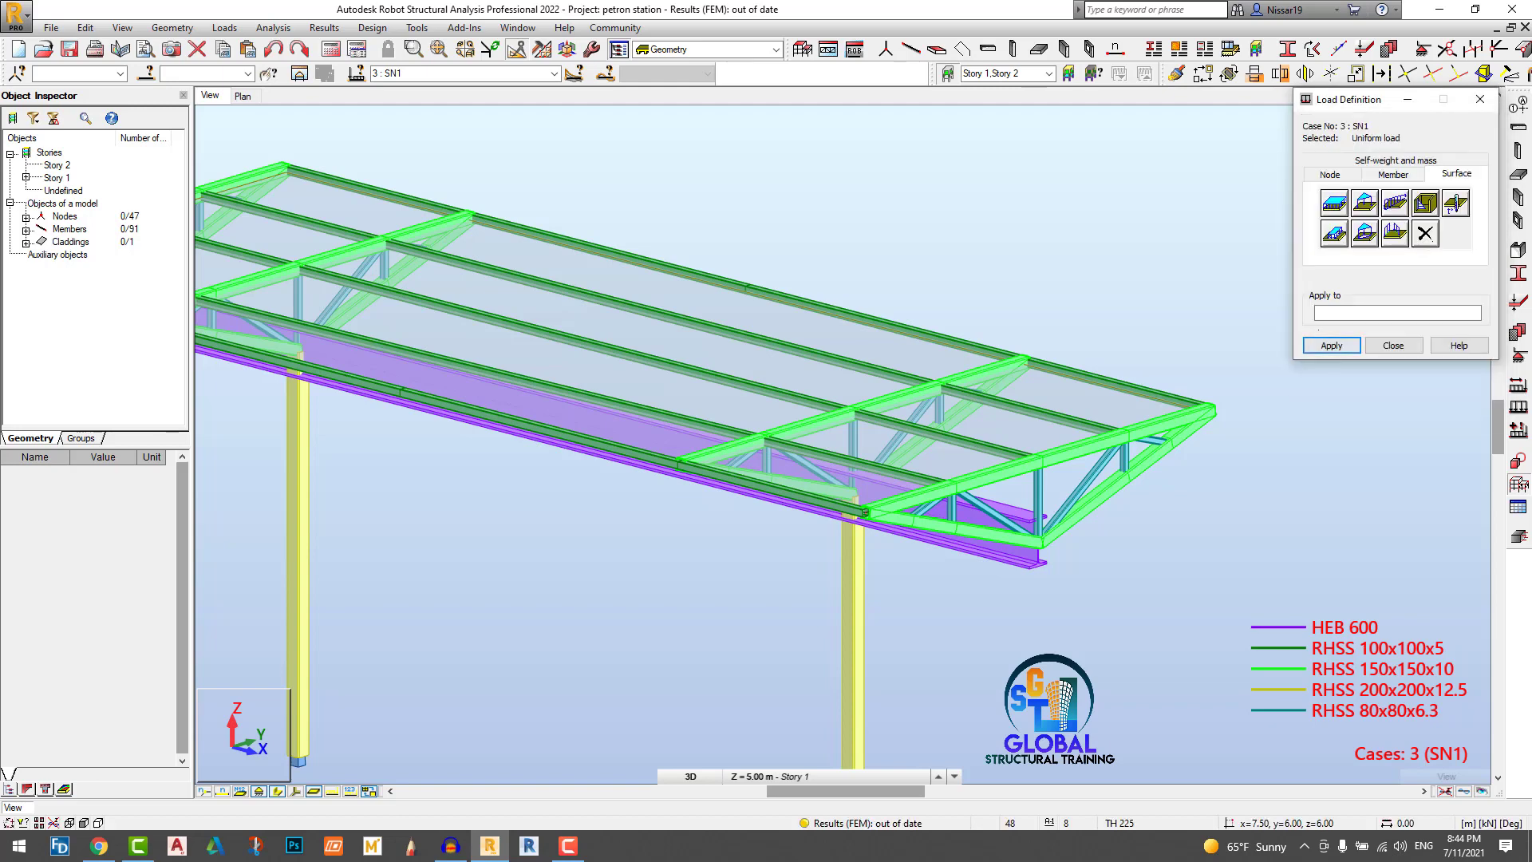
{"action": "left_click", "coordinate": [901, 349]}
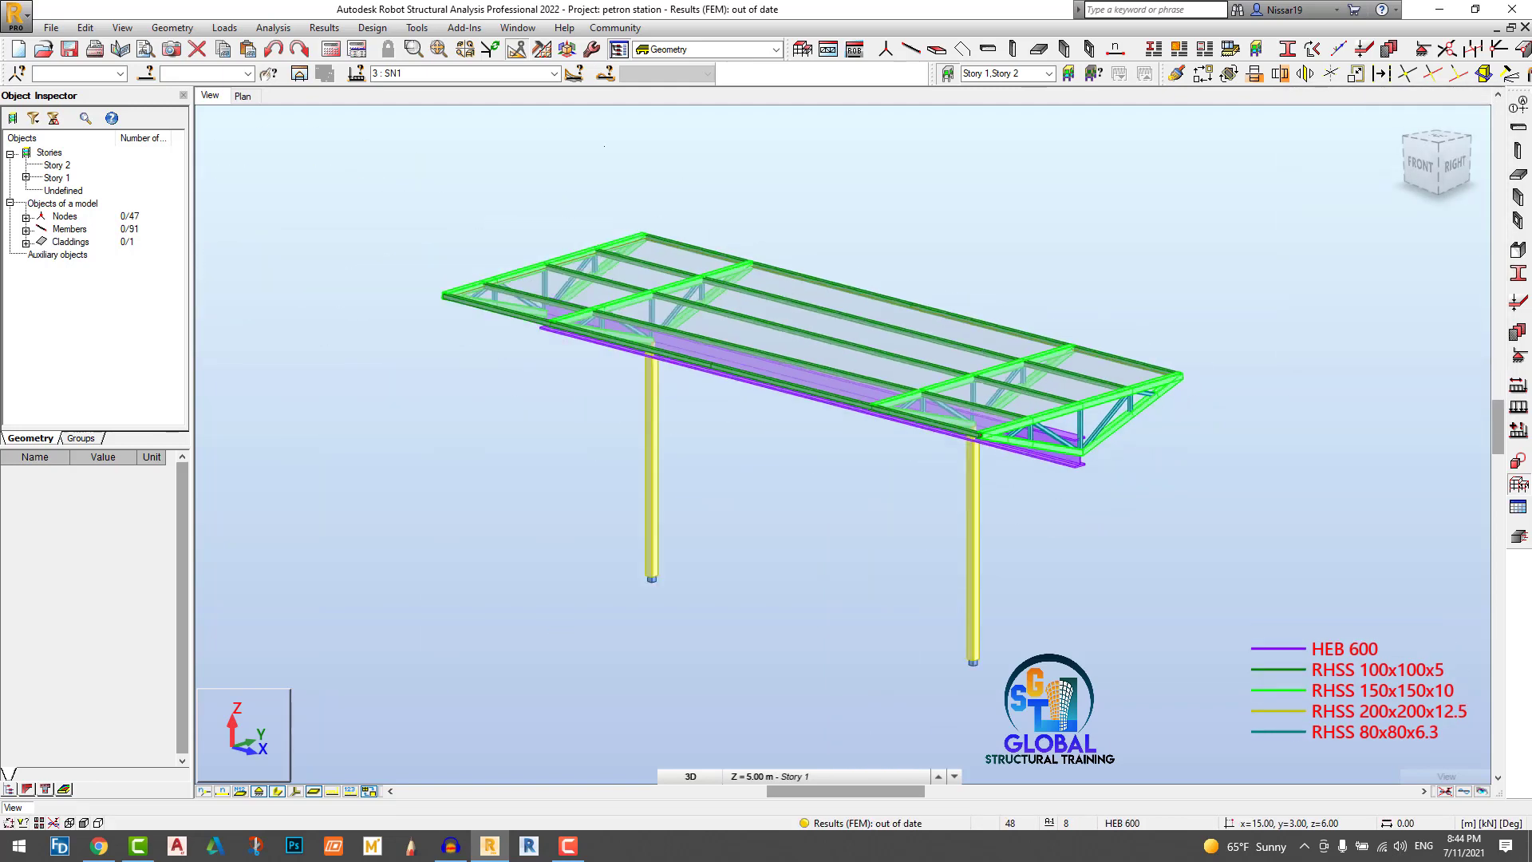
Step: Run the structural calculation of the canopy with the DL2 and SN1 roof loads defined
{"action": "scroll", "coordinate": [1165, 288], "scroll_direction": "up", "scroll_amount": 2}
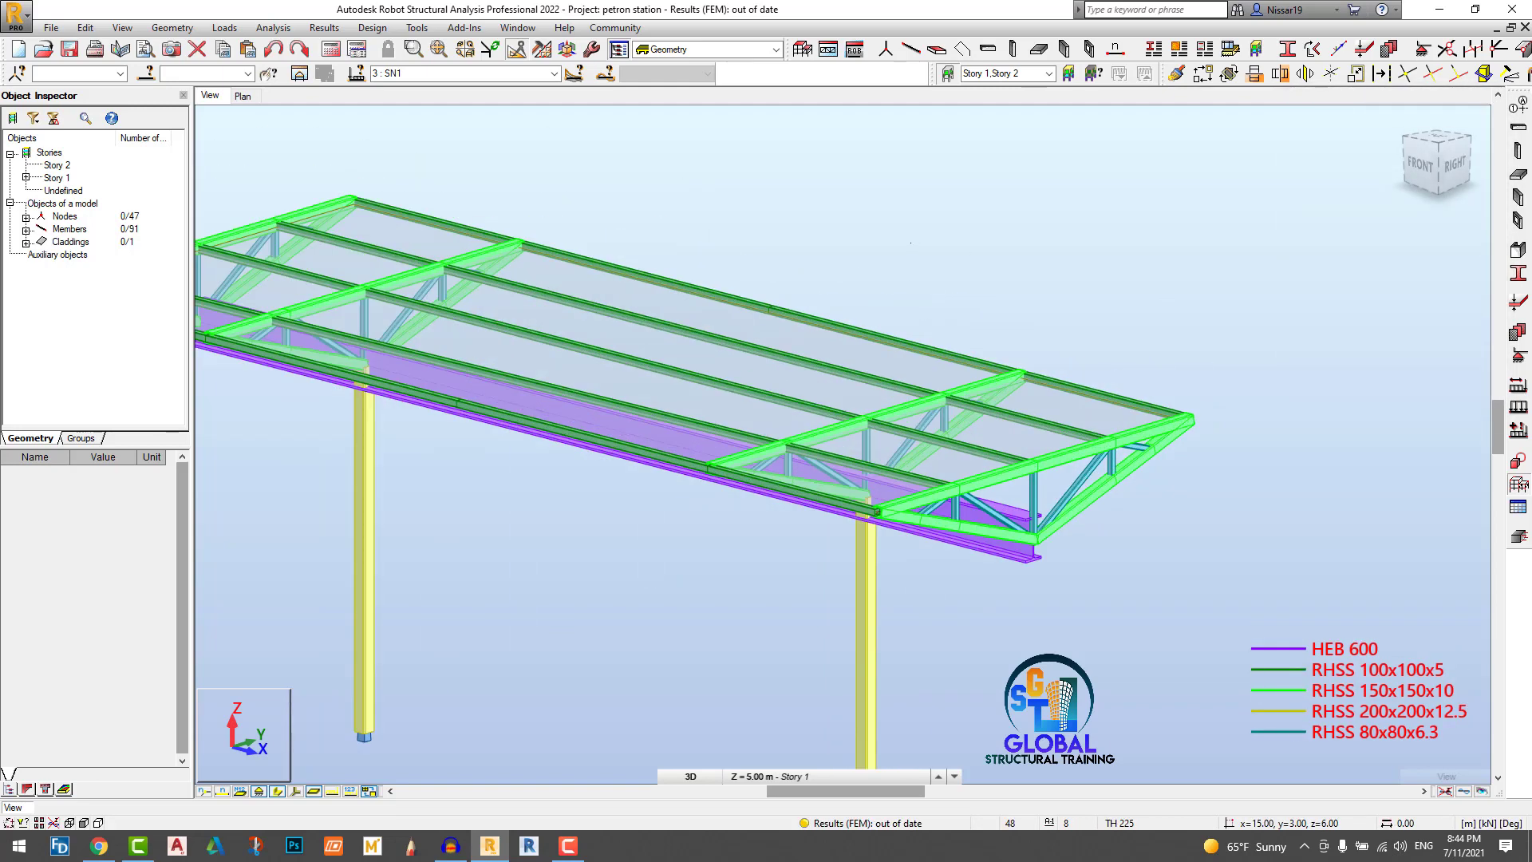
{"action": "scroll", "coordinate": [925, 240], "scroll_direction": "down", "scroll_amount": 1}
{"action": "left_click", "coordinate": [331, 50]}
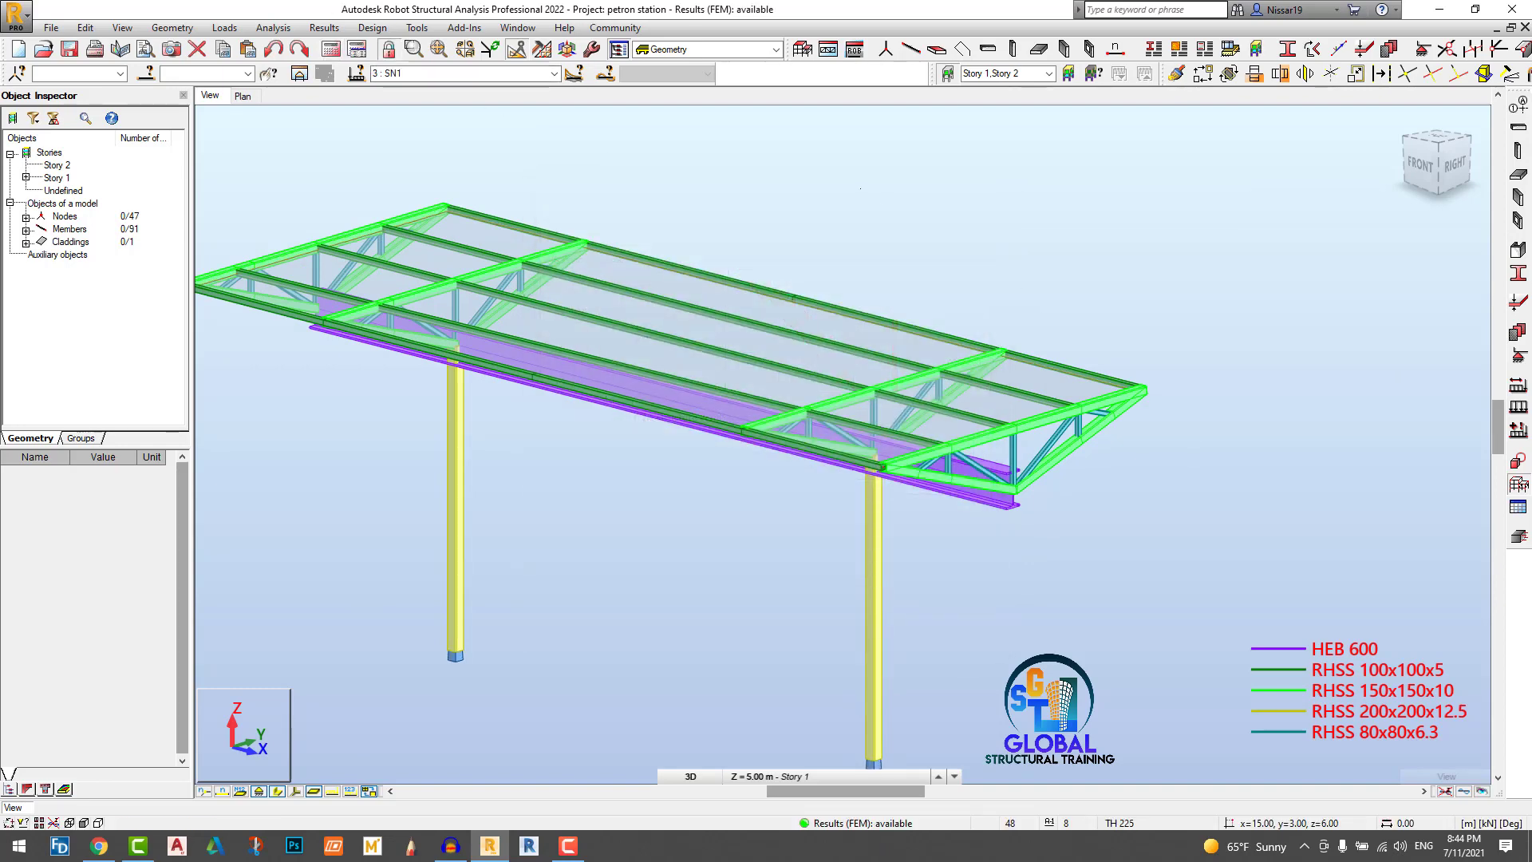
{"action": "right_click", "coordinate": [770, 190]}
{"action": "left_click", "coordinate": [1074, 141]}
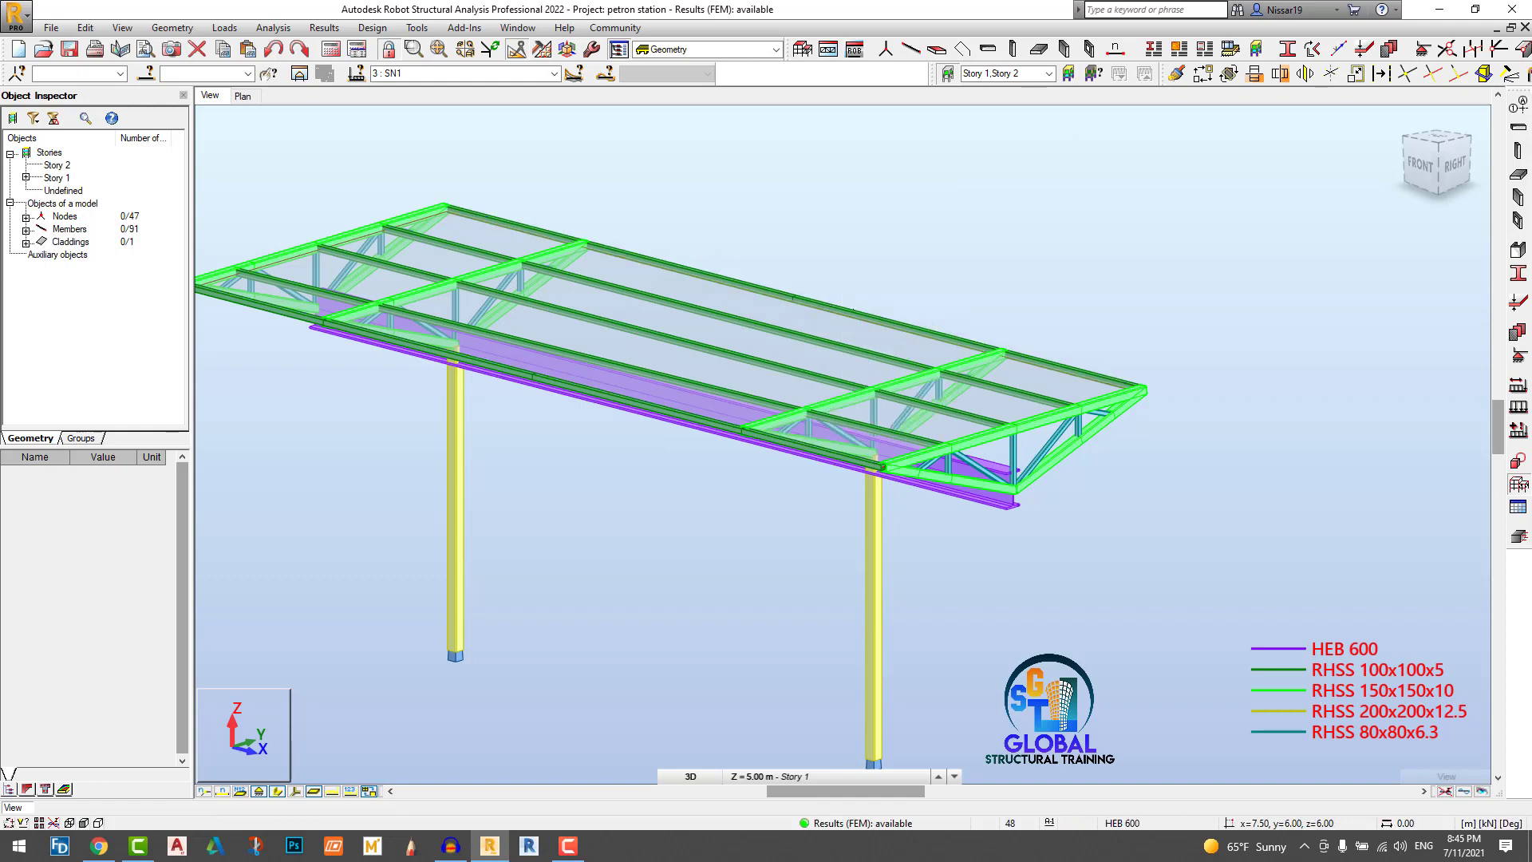
Step: On the roof edge at y = 6.00, delete the half beam beside axis 3 and extend the remaining half from midspan to the truss node there
{"action": "left_click", "coordinate": [899, 327]}
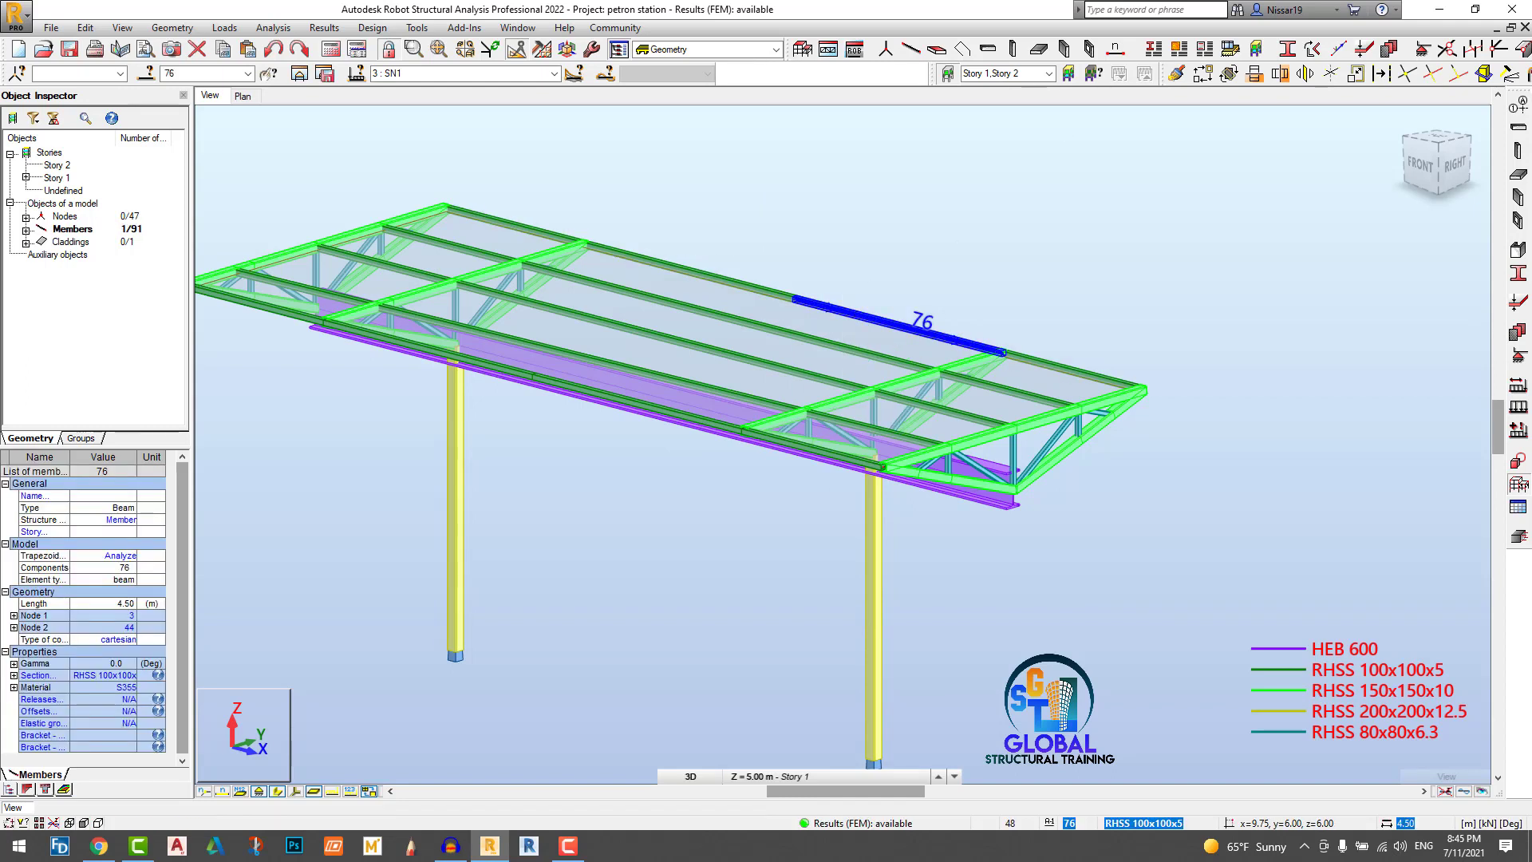
{"action": "key", "text": "Delete"}
{"action": "key", "text": "Return"}
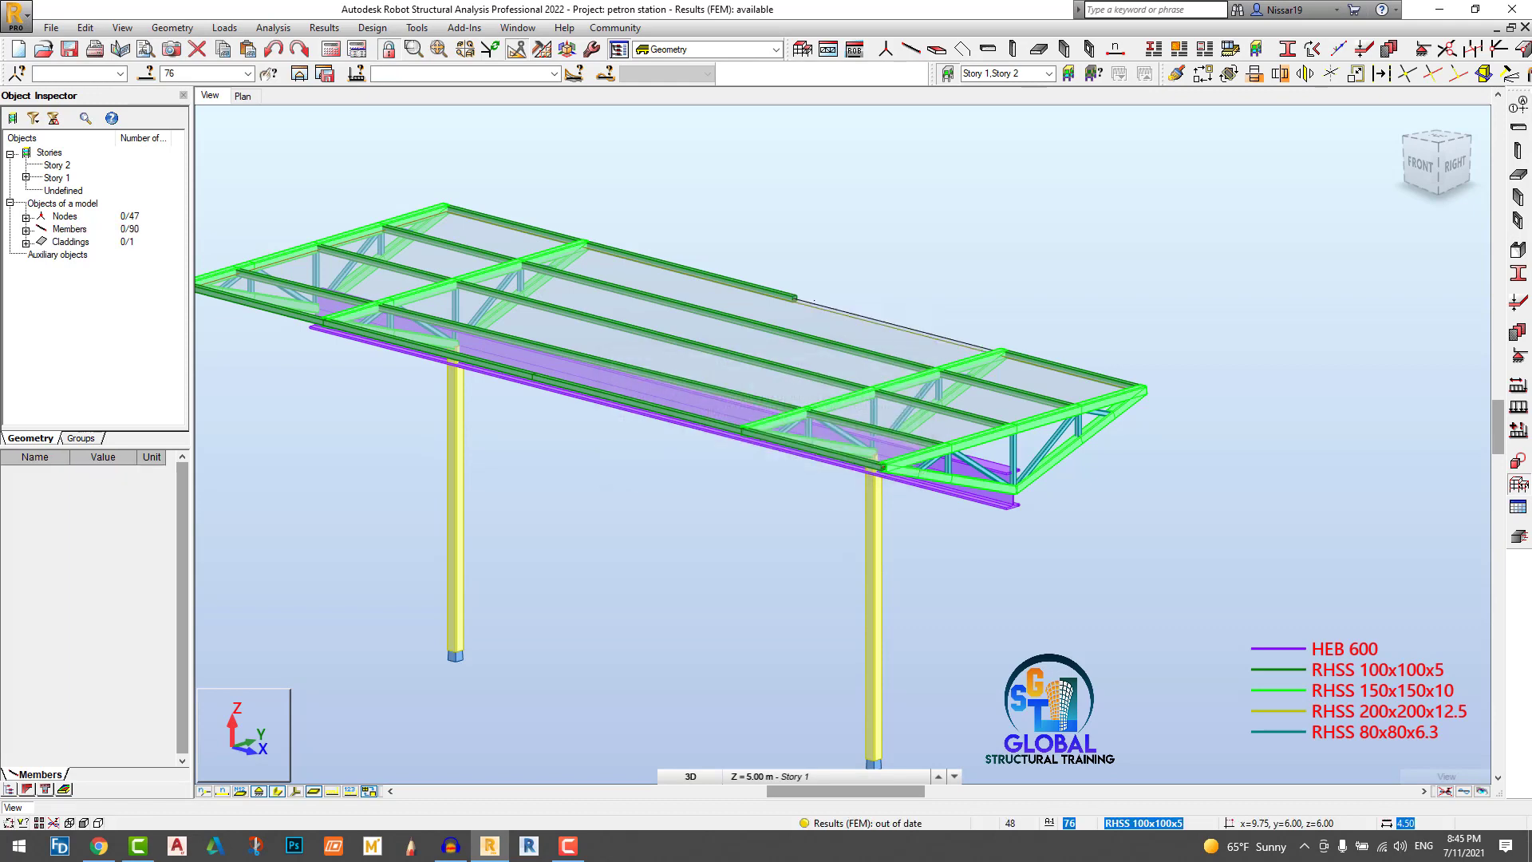
{"action": "left_click", "coordinate": [687, 271]}
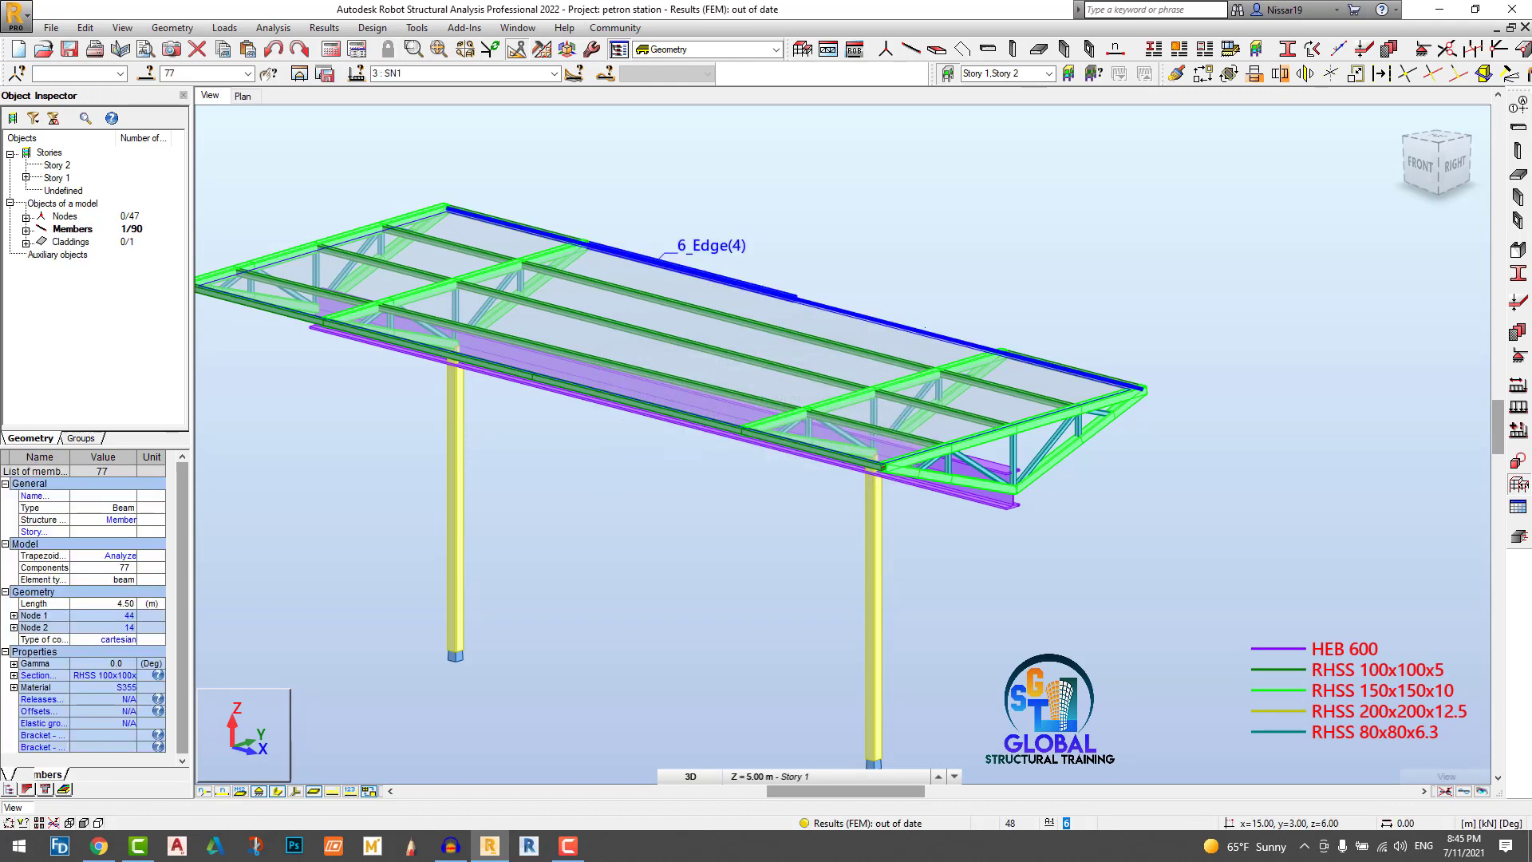
{"action": "left_click", "coordinate": [793, 297]}
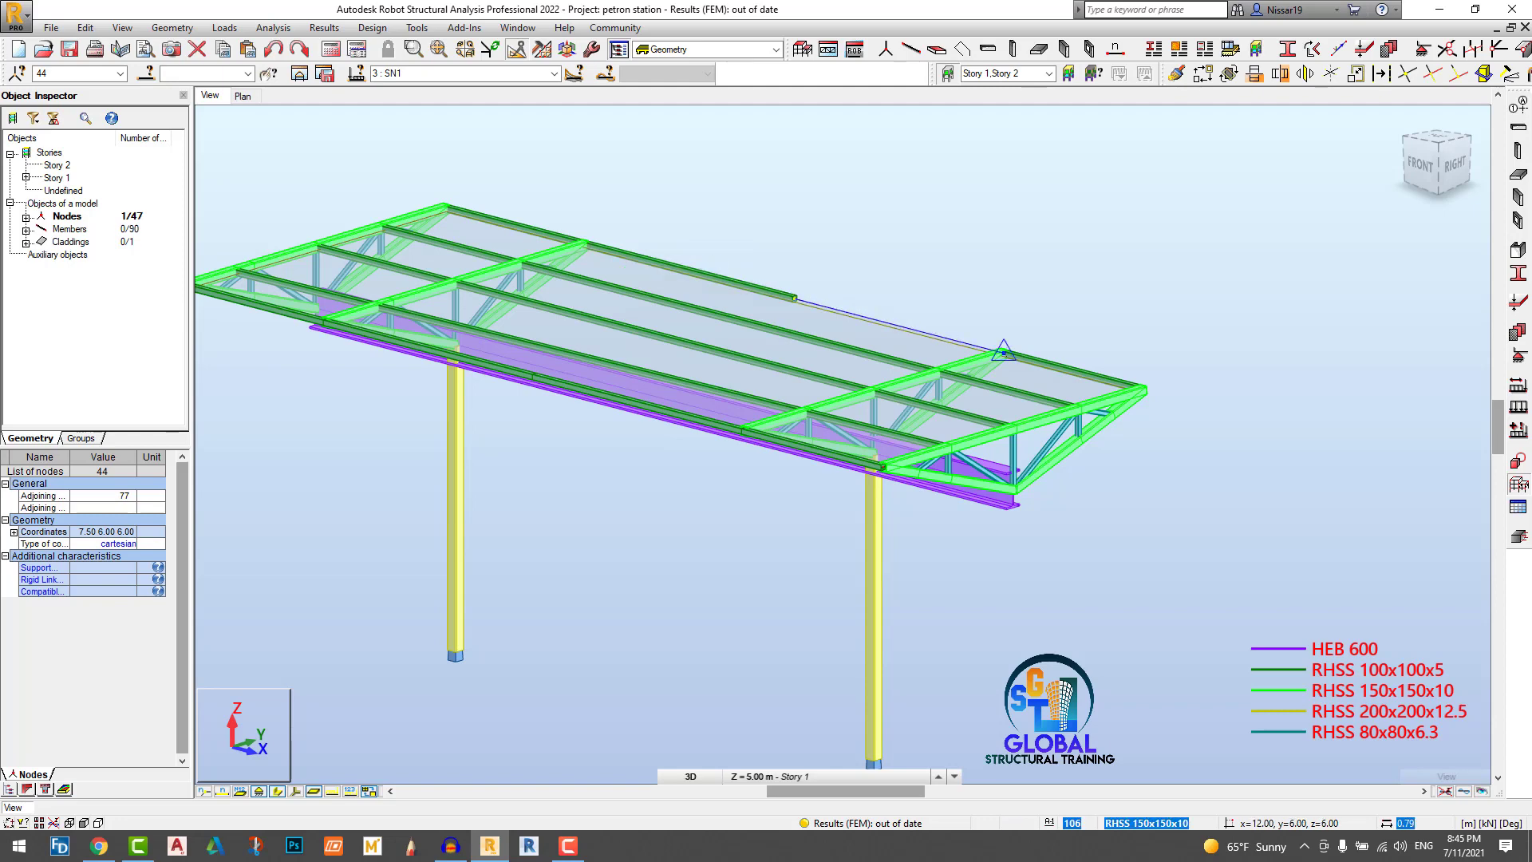
{"action": "scroll", "coordinate": [1027, 352], "scroll_direction": "down", "scroll_amount": 2}
{"action": "scroll", "coordinate": [778, 391], "scroll_direction": "up", "scroll_amount": 2}
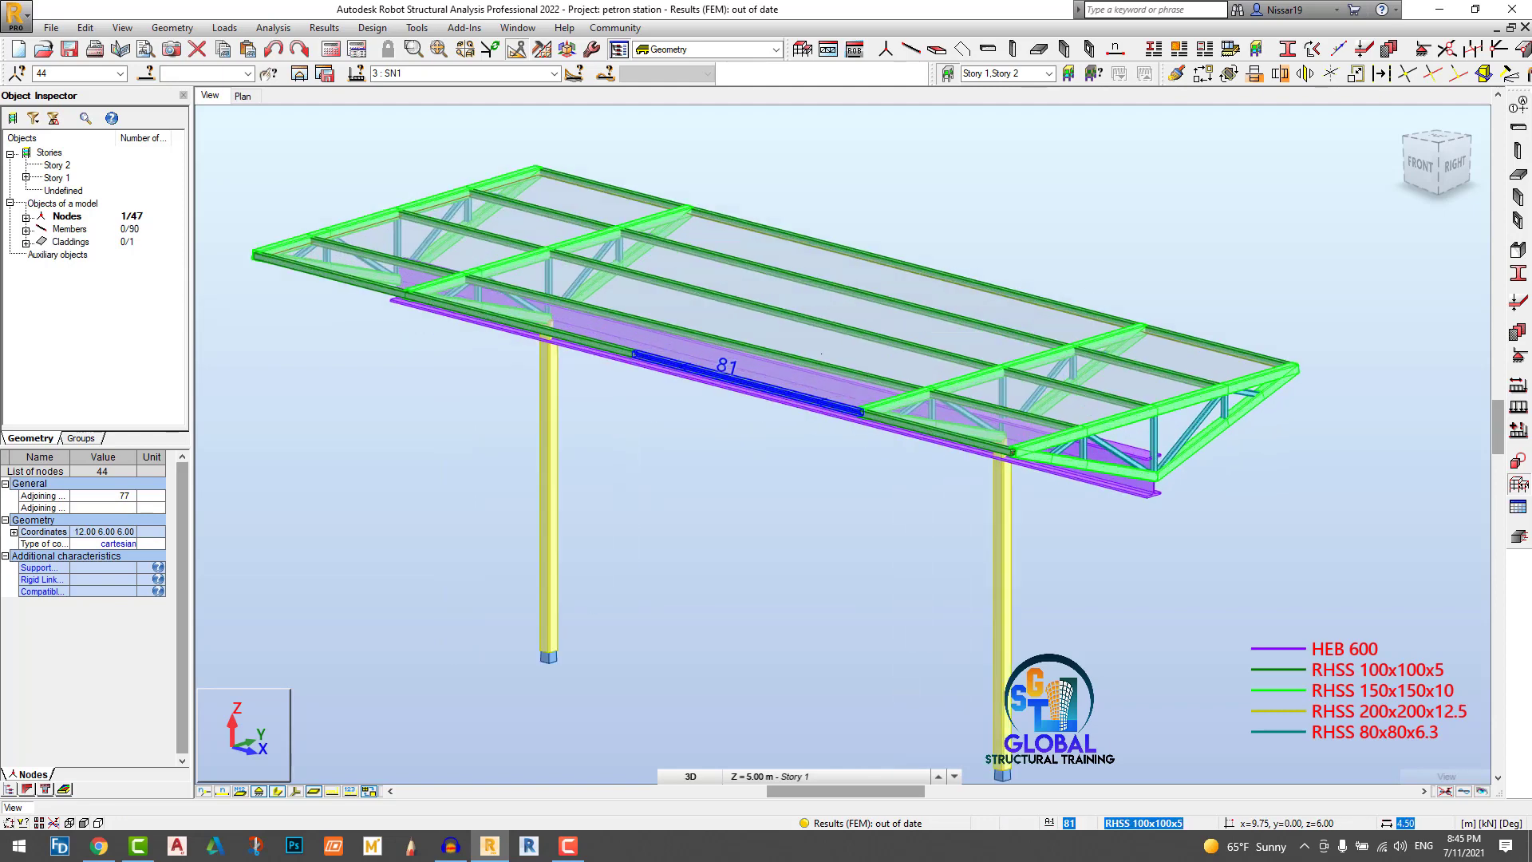
Step: On the front roof edge at y = 0.00, delete the half beam beside axis 3 and extend the other half to that axis's truss node
{"action": "scroll", "coordinate": [922, 267], "scroll_direction": "down", "scroll_amount": 3}
{"action": "middle_click_drag", "start_coordinate": [1034, 212], "coordinate": [1055, 256], "text": "shift"}
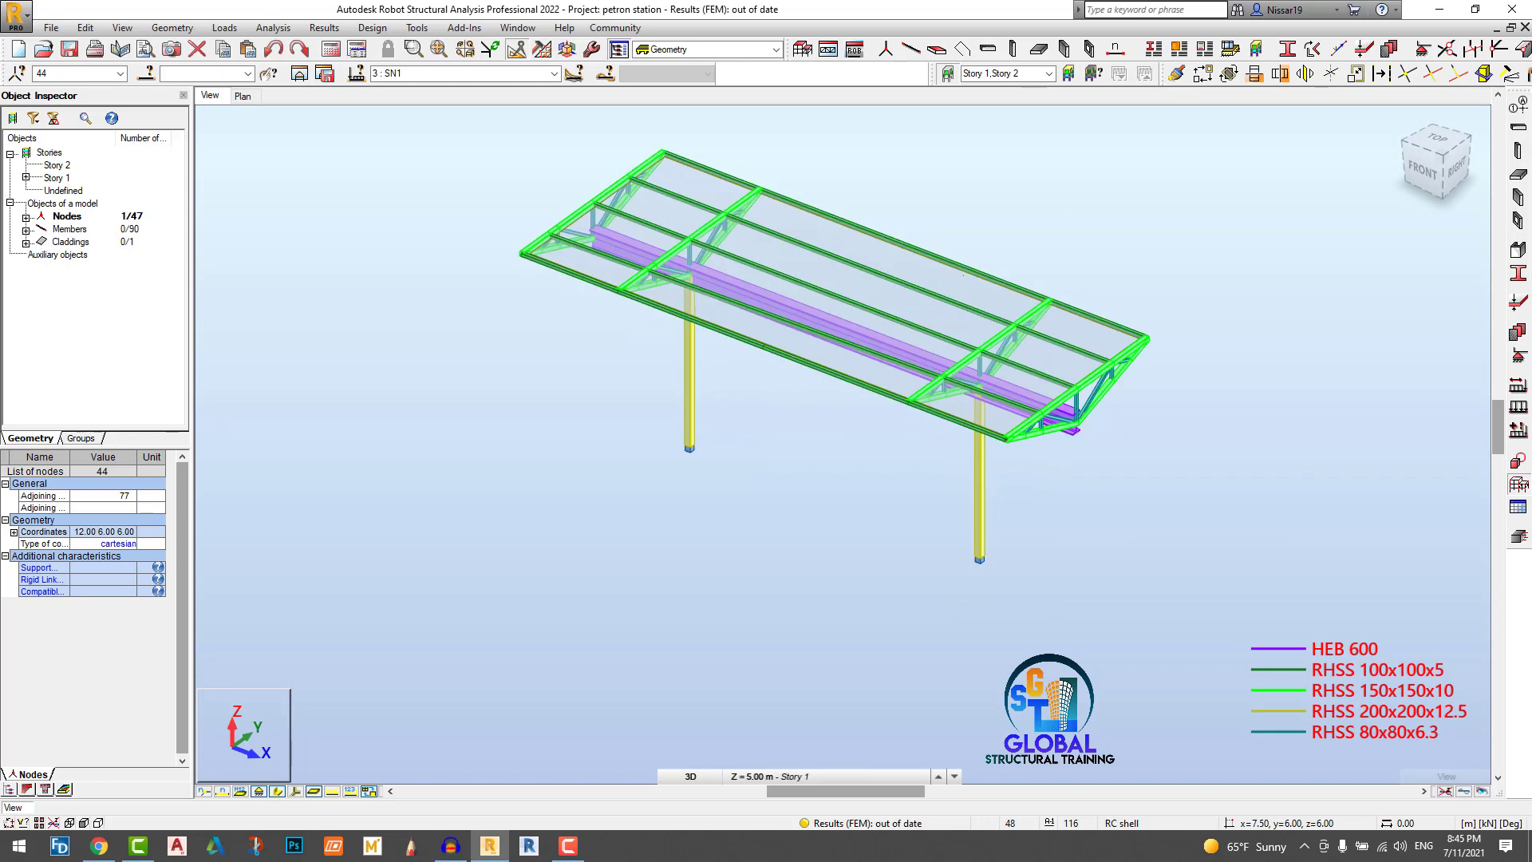
{"action": "left_click", "coordinate": [834, 373]}
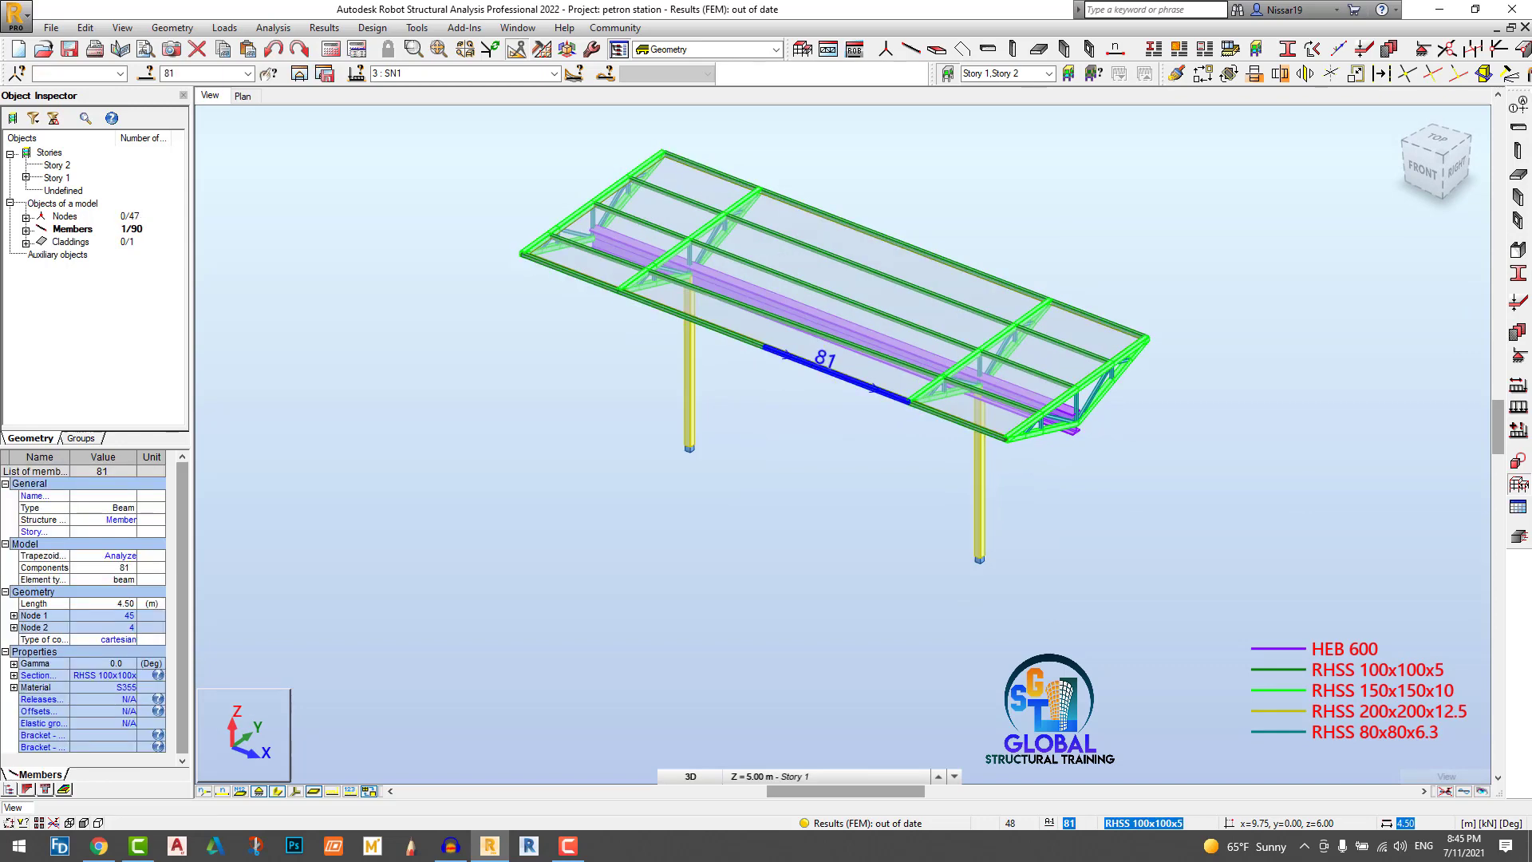
{"action": "key", "text": "Delete"}
{"action": "left_click", "coordinate": [668, 311]}
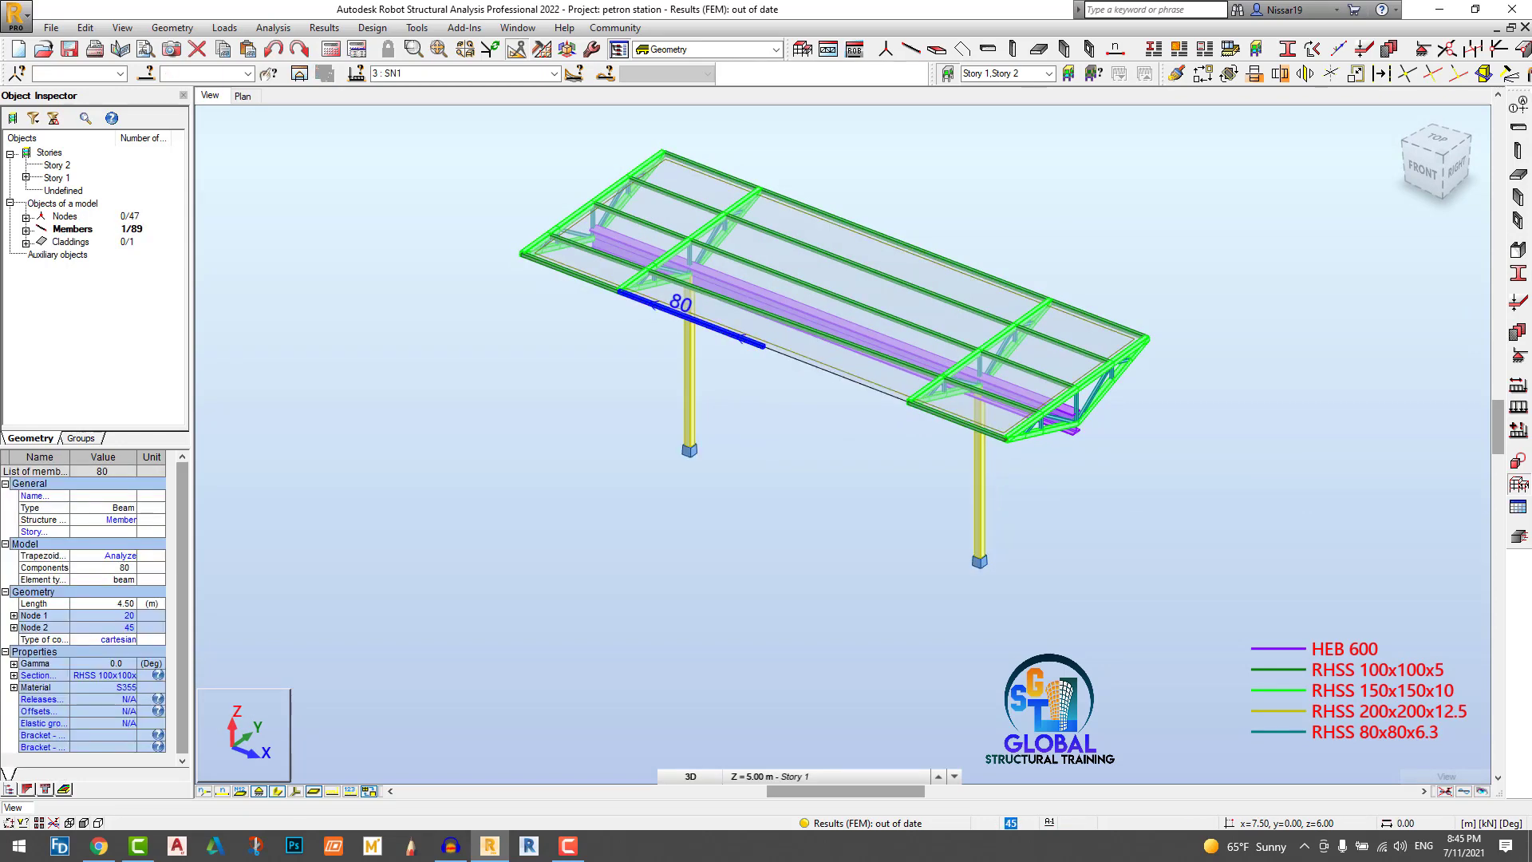
{"action": "left_click", "coordinate": [764, 347]}
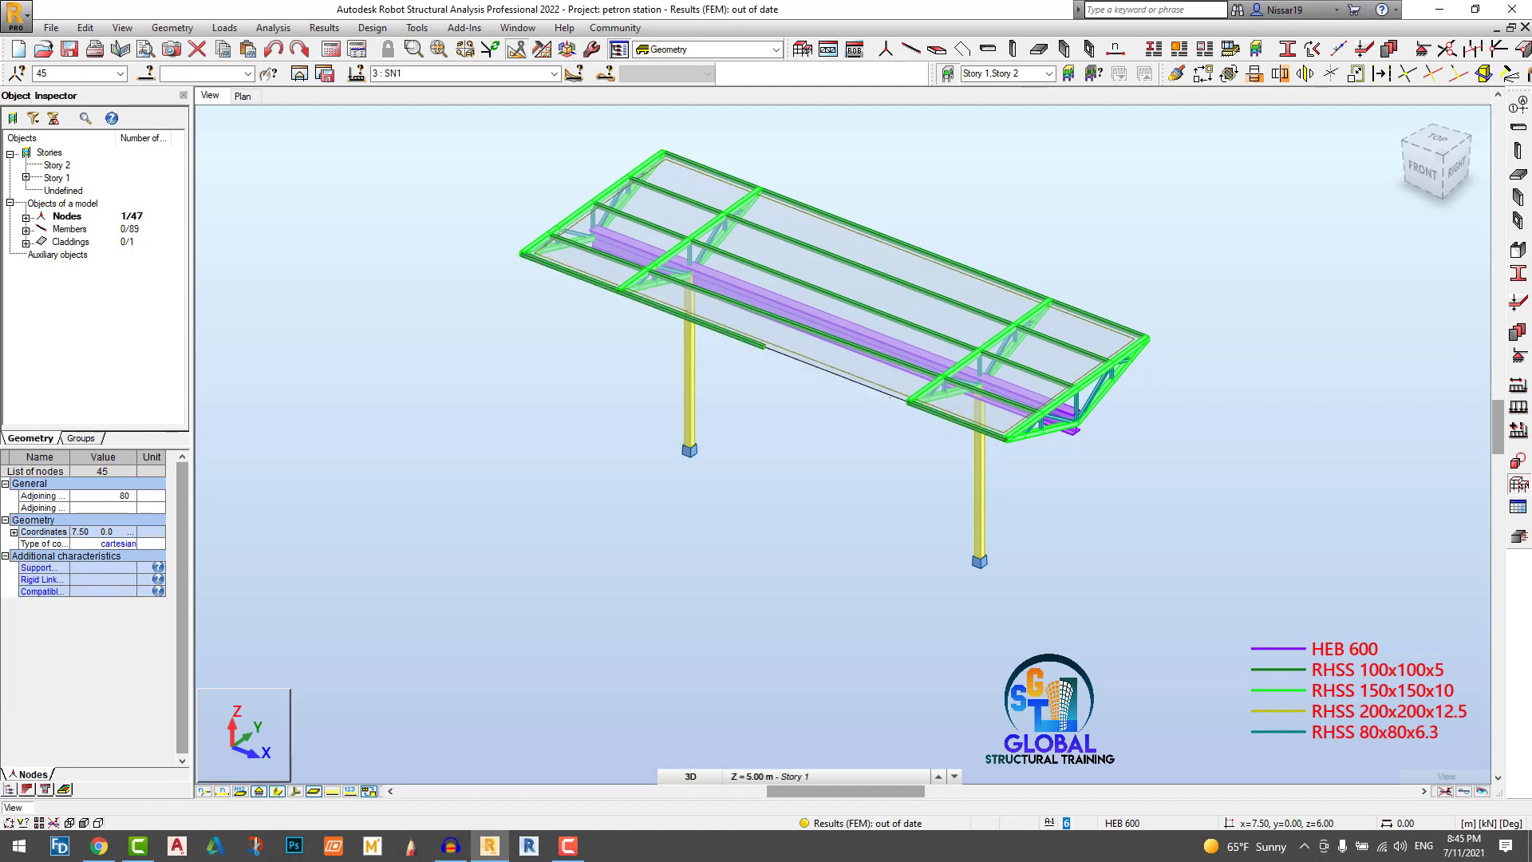
{"action": "left_click_drag", "start_coordinate": [905, 402], "coordinate": [909, 402]}
Step: Turn on the display of load distribution regions in the view's load display settings
{"action": "middle_click_drag", "start_coordinate": [893, 514], "coordinate": [839, 471], "text": "shift"}
{"action": "scroll", "coordinate": [1053, 237], "scroll_direction": "up", "scroll_amount": 2}
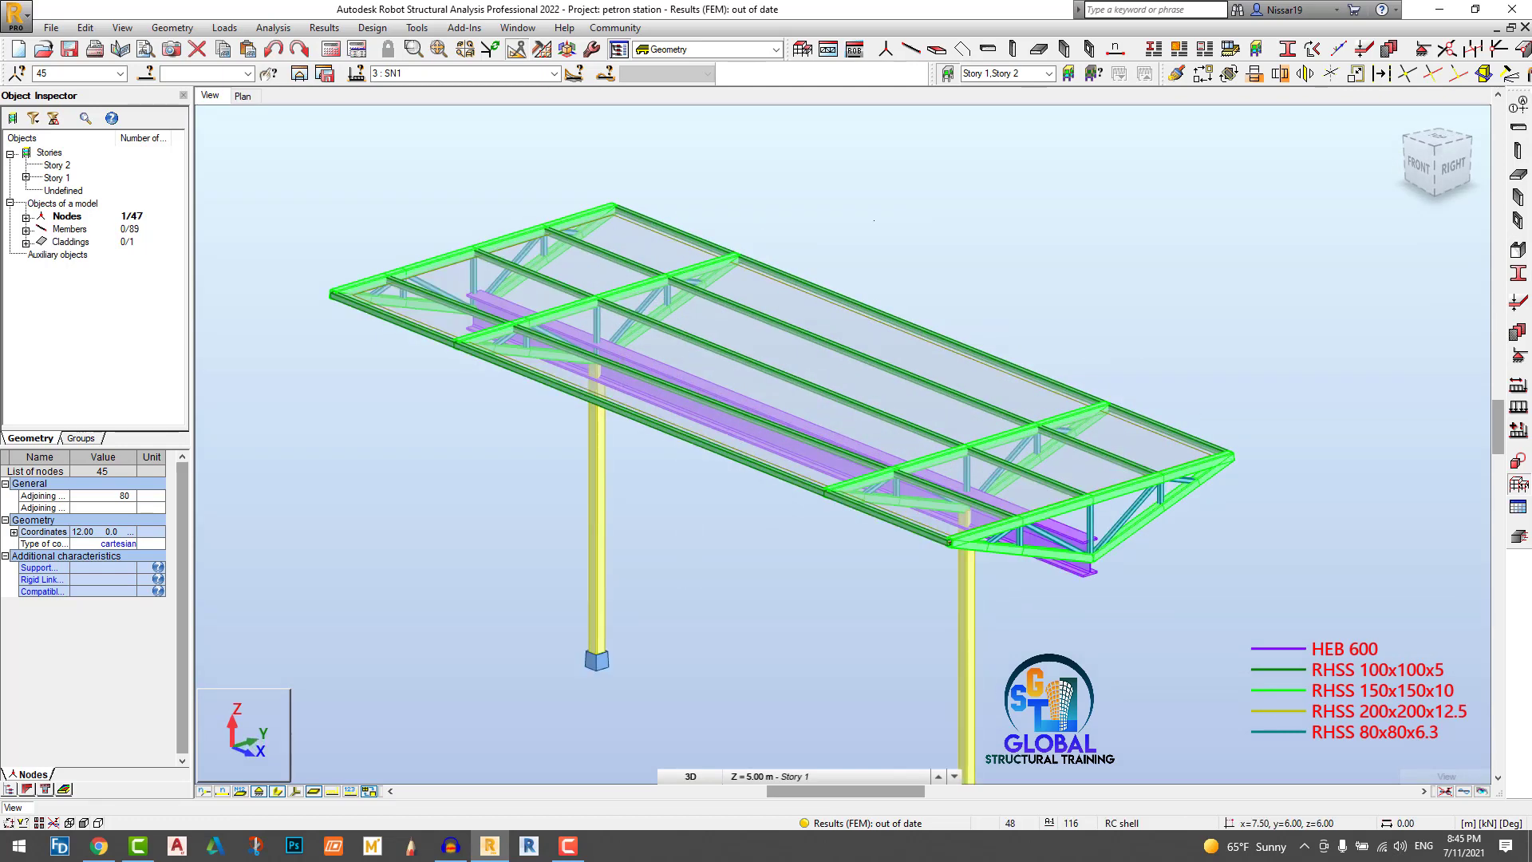
{"action": "scroll", "coordinate": [859, 207], "scroll_direction": "down", "scroll_amount": 2}
{"action": "scroll", "coordinate": [892, 208], "scroll_direction": "up", "scroll_amount": 1}
{"action": "scroll", "coordinate": [796, 206], "scroll_direction": "down", "scroll_amount": 1}
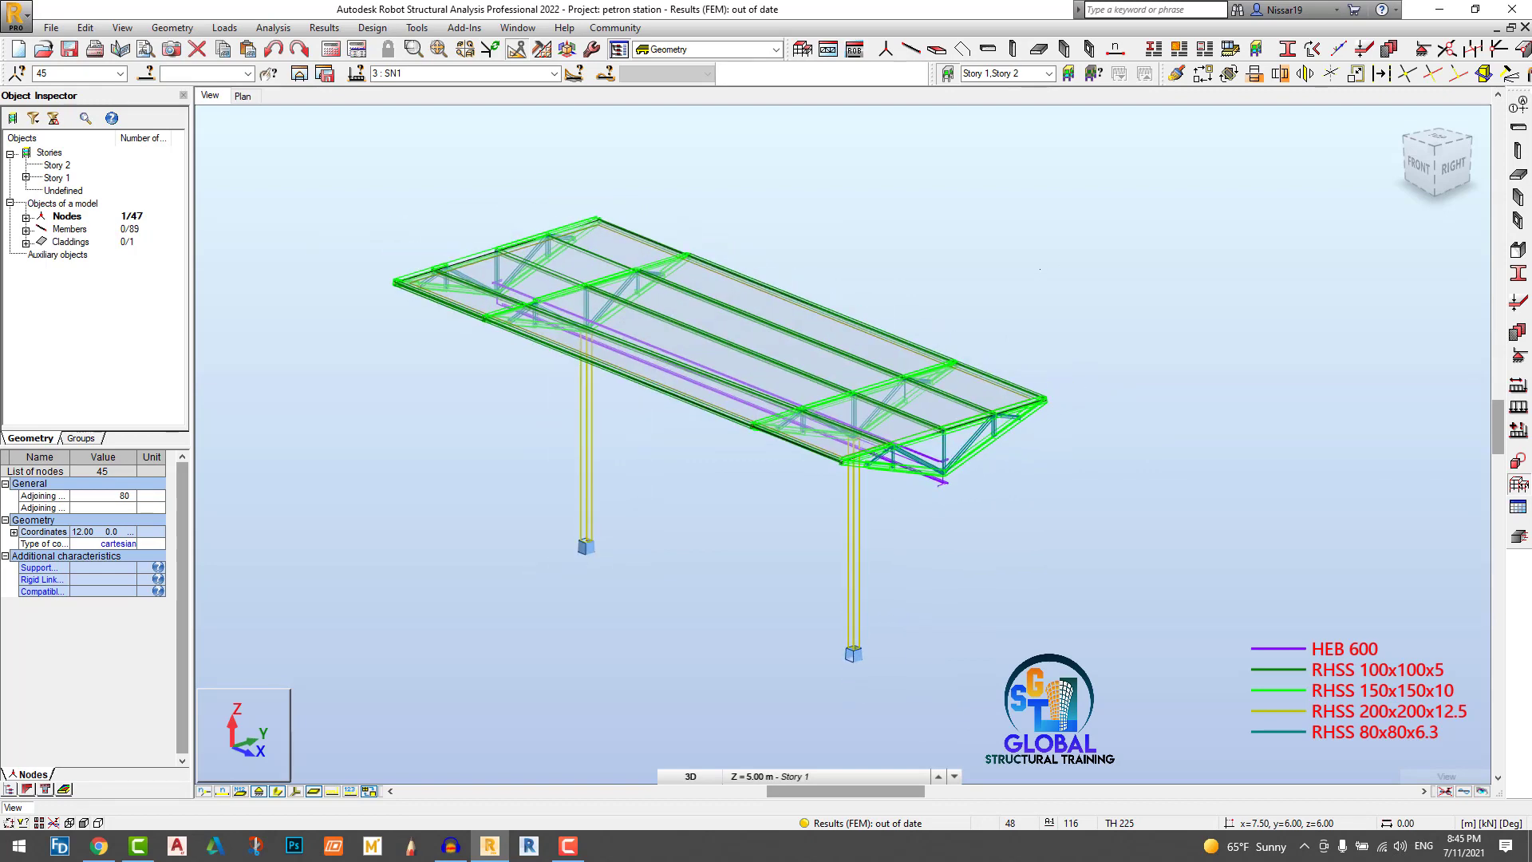
{"action": "right_click", "coordinate": [774, 218]}
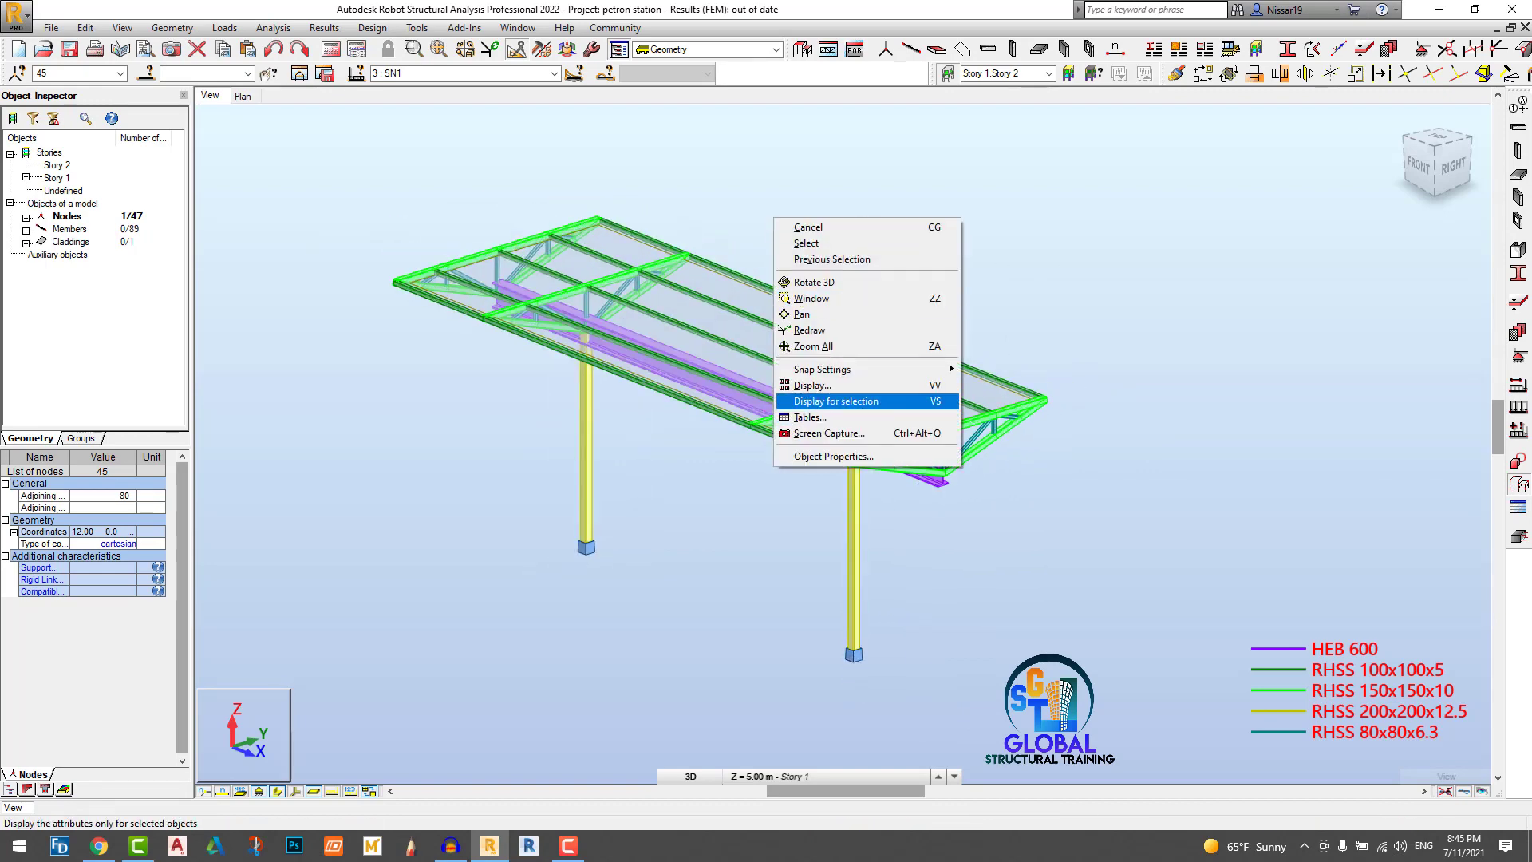
{"action": "left_click", "coordinate": [836, 401]}
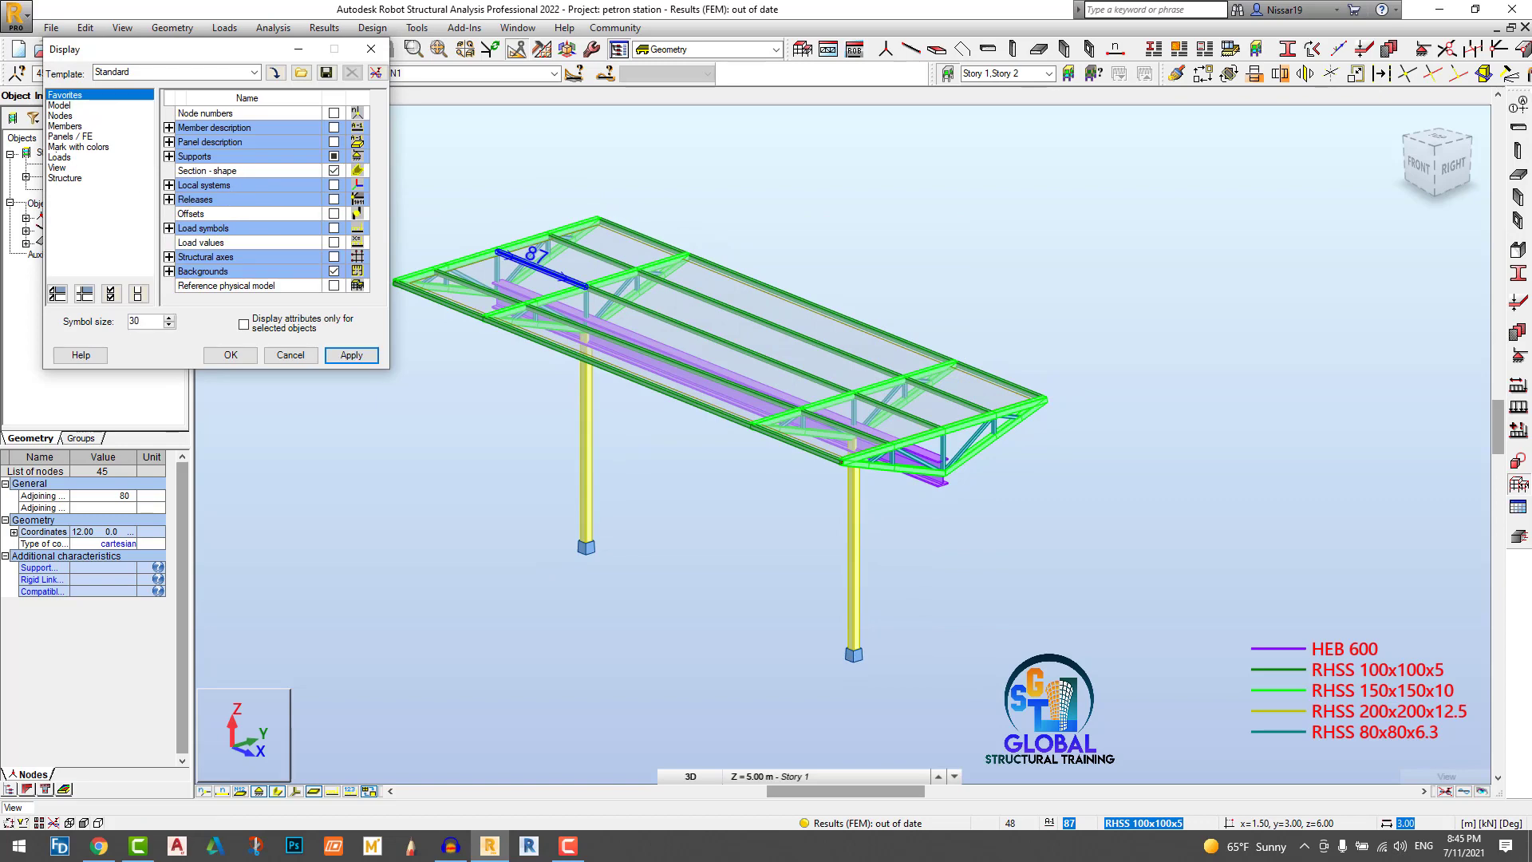
{"action": "left_click", "coordinate": [60, 157]}
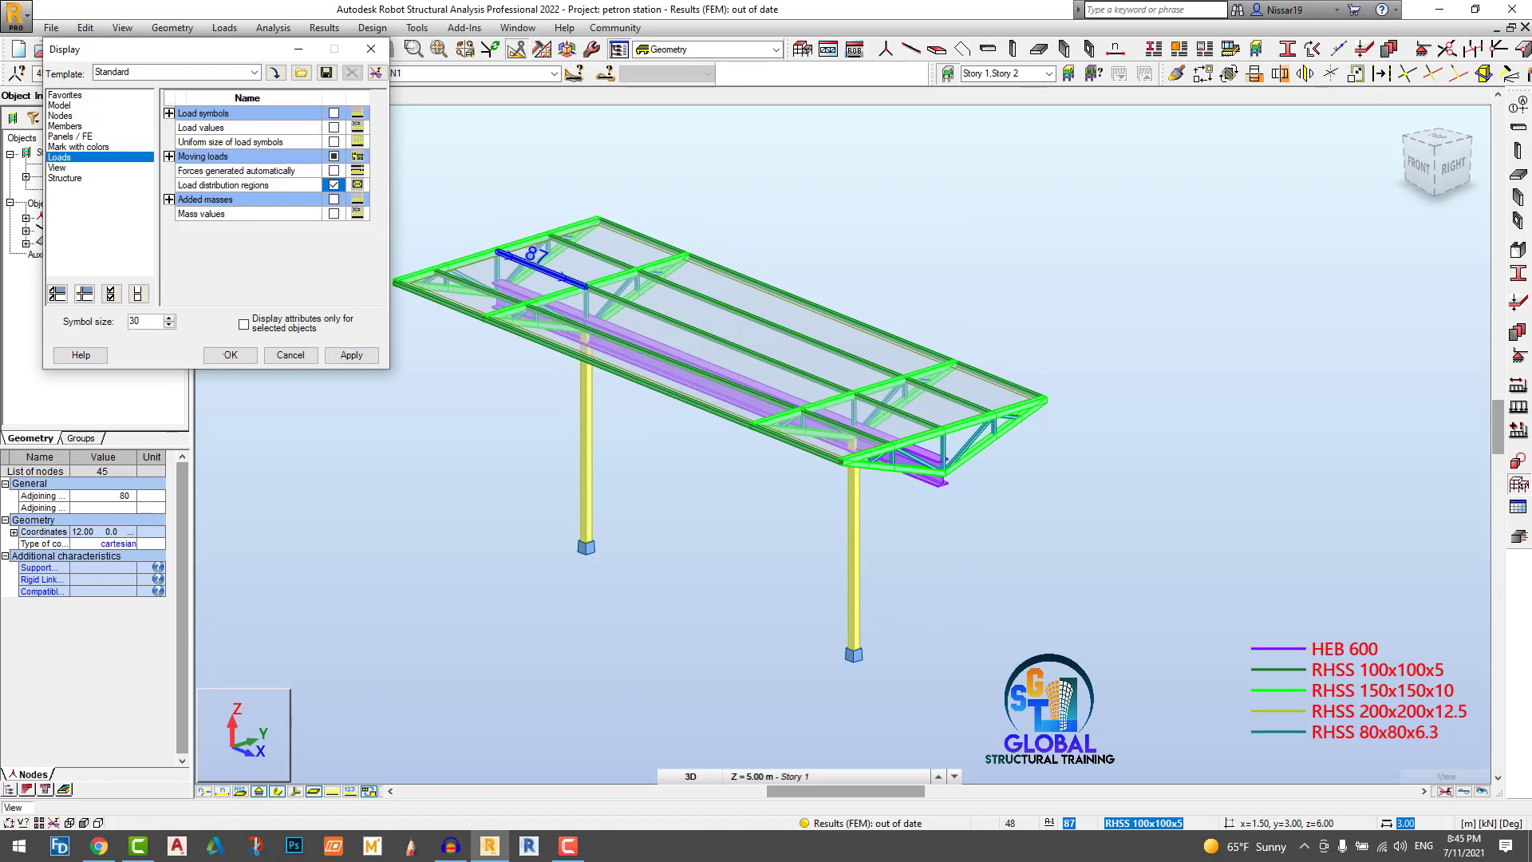
{"action": "left_click", "coordinate": [230, 354]}
Step: Recalculate the canopy with the continuous edge beams to generate the cladding's load distribution regions
{"action": "scroll", "coordinate": [637, 251], "scroll_direction": "up", "scroll_amount": 2}
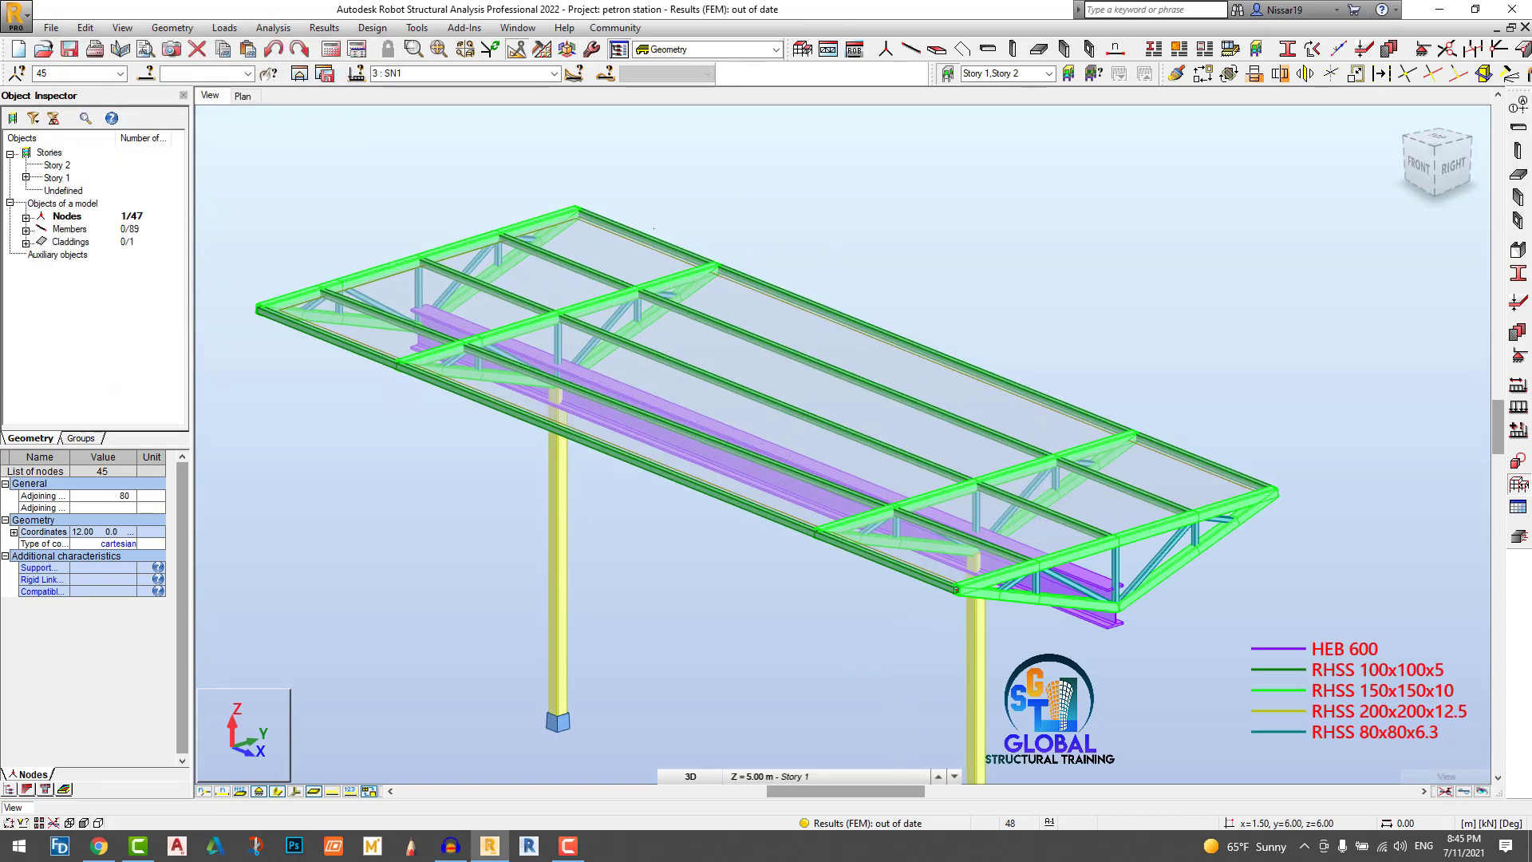
{"action": "scroll", "coordinate": [673, 224], "scroll_direction": "down", "scroll_amount": 2}
{"action": "left_click", "coordinate": [331, 50]}
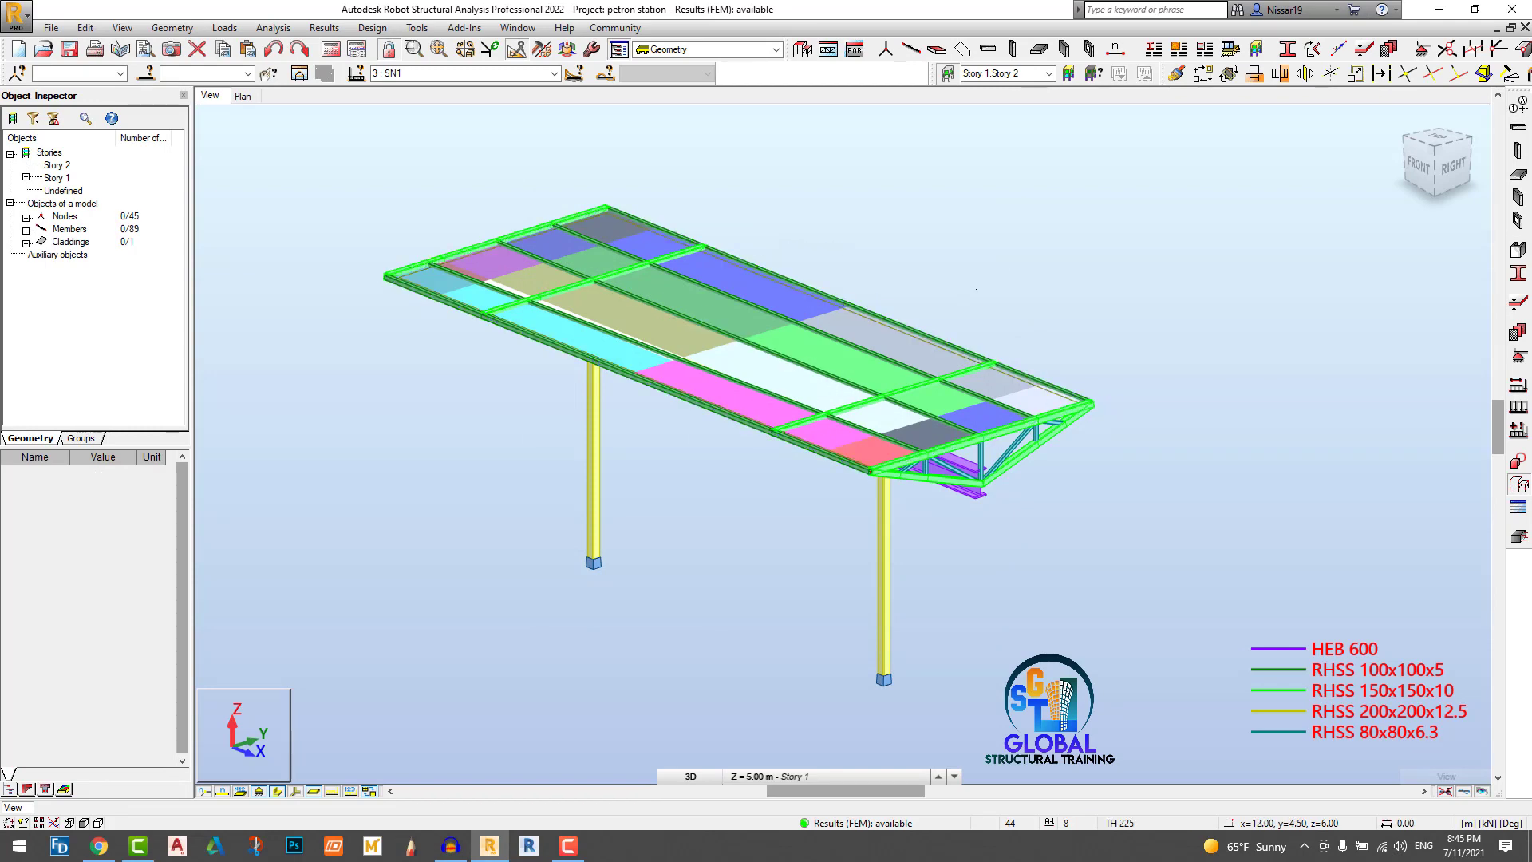
Step: Examine the coloured load distribution regions on the canopy's roof cladding, up close and from different angles
{"action": "mouse_move", "coordinate": [982, 288]}
{"action": "middle_mouse_down", "text": "shift"}
{"action": "mouse_move", "coordinate": [1018, 273]}
{"action": "mouse_move", "coordinate": [1004, 280]}
{"action": "mouse_move", "coordinate": [921, 209]}
{"action": "middle_mouse_up", "text": "shift"}
{"action": "scroll", "coordinate": [921, 209], "scroll_direction": "up", "scroll_amount": 4}
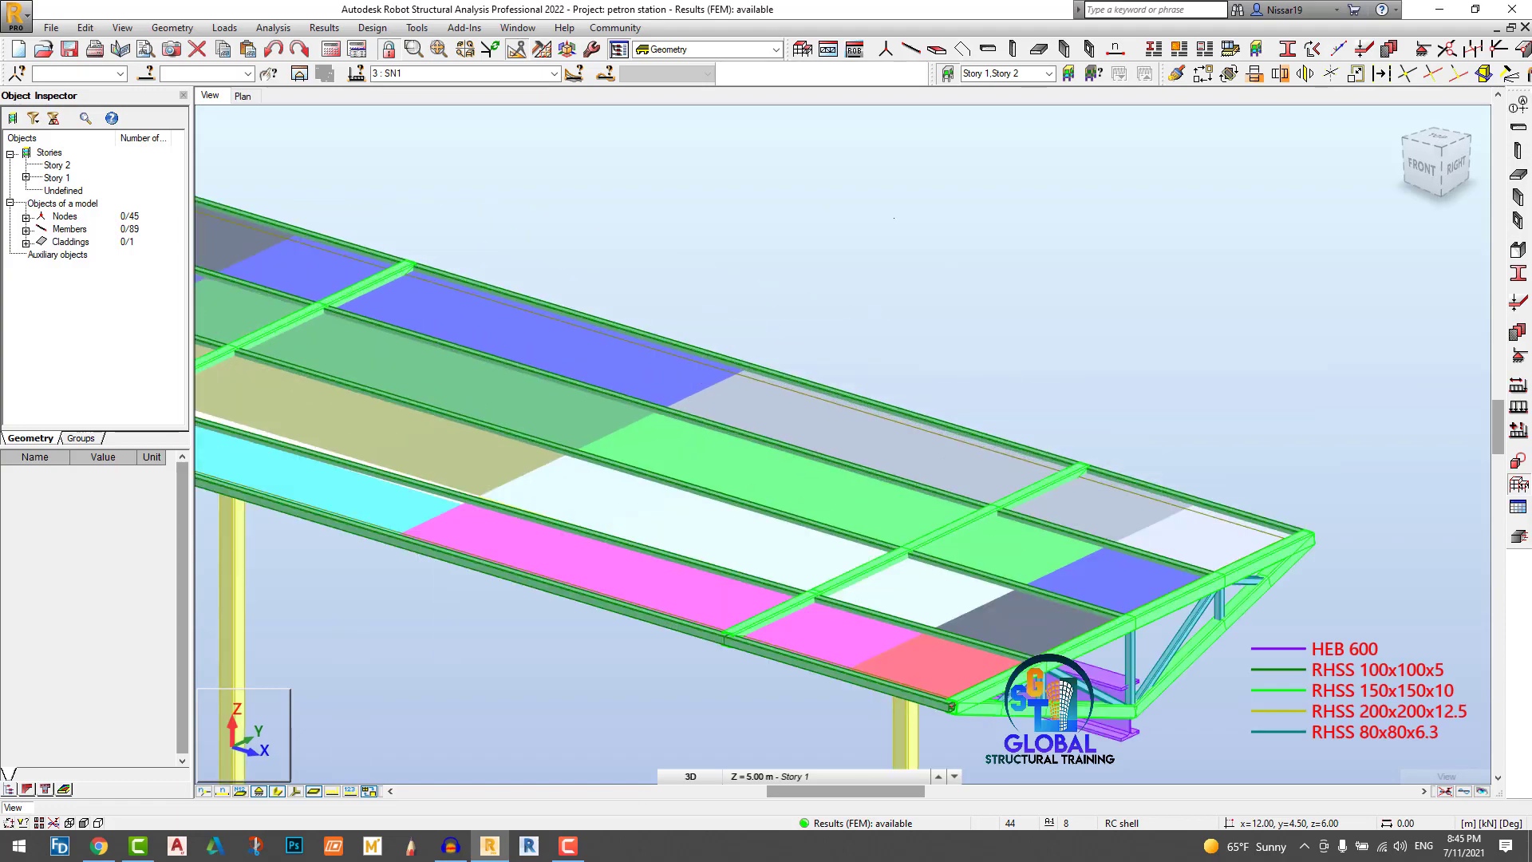
{"action": "scroll", "coordinate": [921, 209], "scroll_direction": "down", "scroll_amount": 2}
{"action": "scroll", "coordinate": [920, 209], "scroll_direction": "down", "scroll_amount": 3}
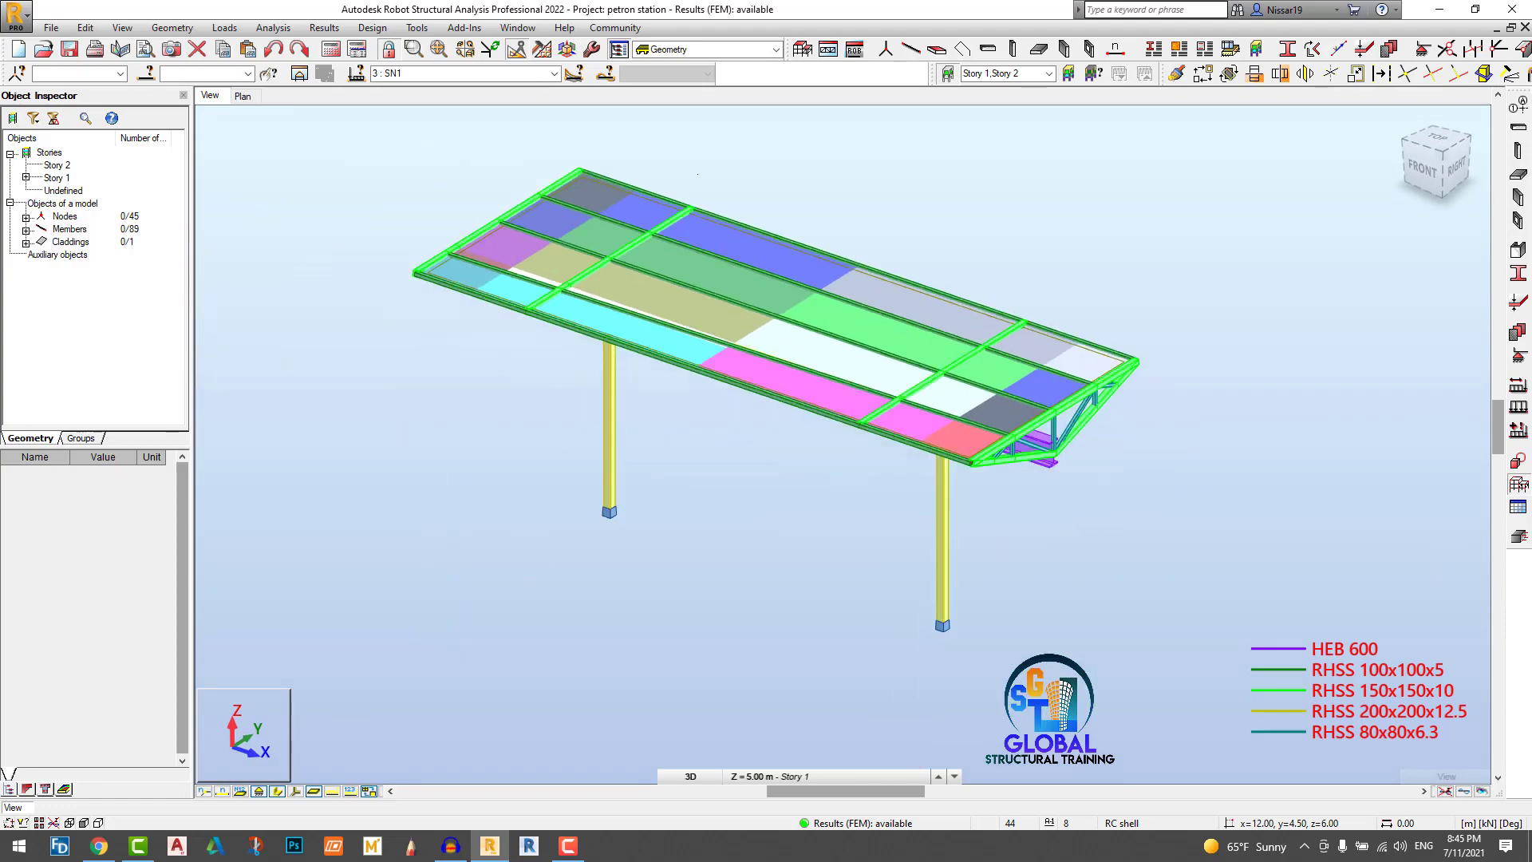
{"action": "scroll", "coordinate": [718, 179], "scroll_direction": "up", "scroll_amount": 3}
{"action": "scroll", "coordinate": [719, 179], "scroll_direction": "down", "scroll_amount": 1}
{"action": "middle_click_drag", "start_coordinate": [718, 179], "coordinate": [738, 159], "text": "shift"}
{"action": "scroll", "coordinate": [738, 160], "scroll_direction": "down", "scroll_amount": 1}
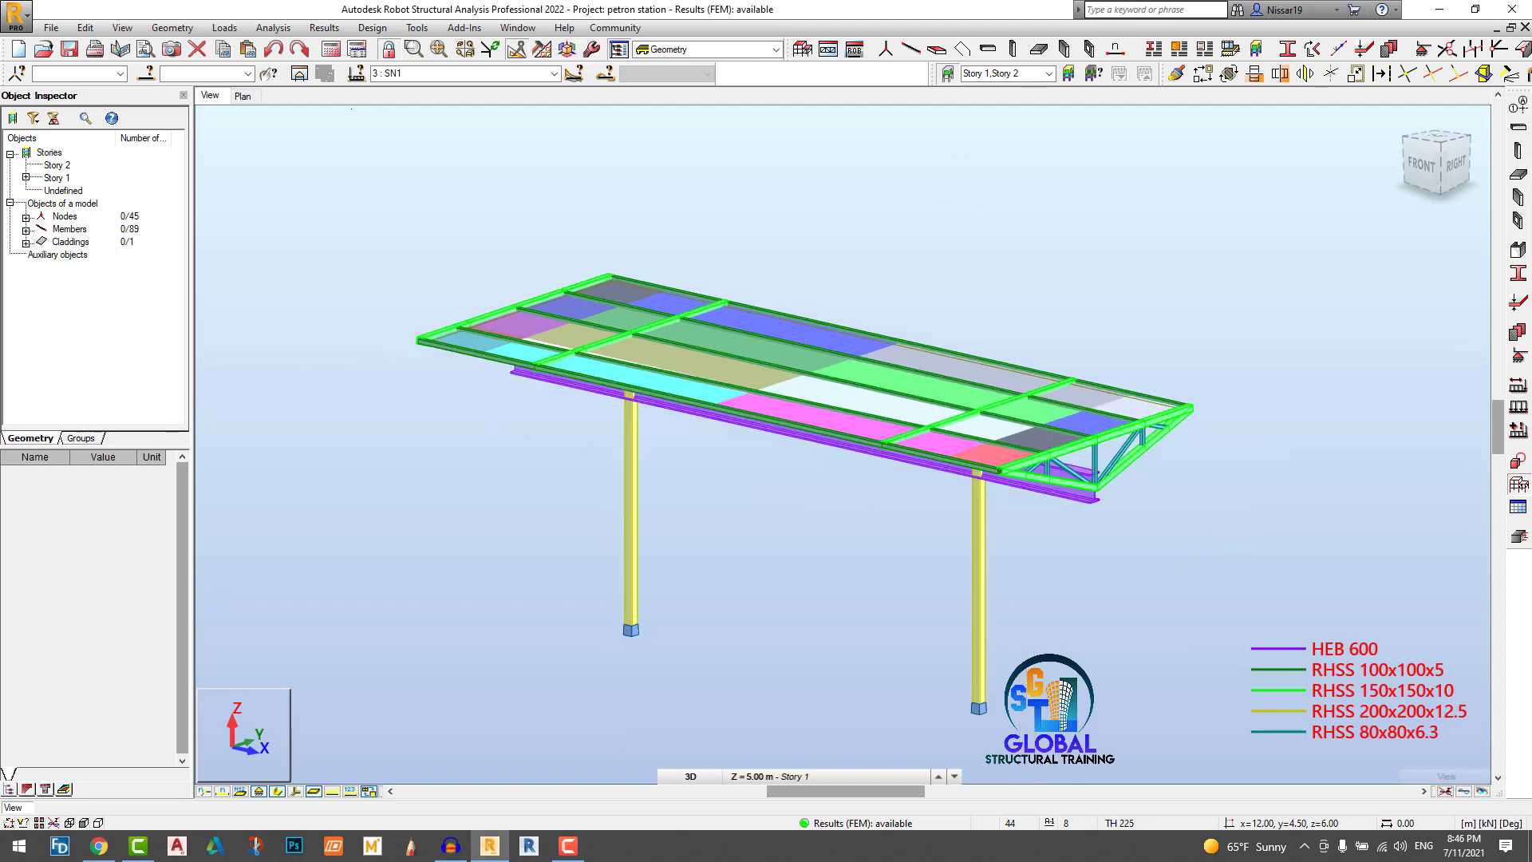
{"action": "middle_click_drag", "start_coordinate": [832, 197], "coordinate": [772, 193]}
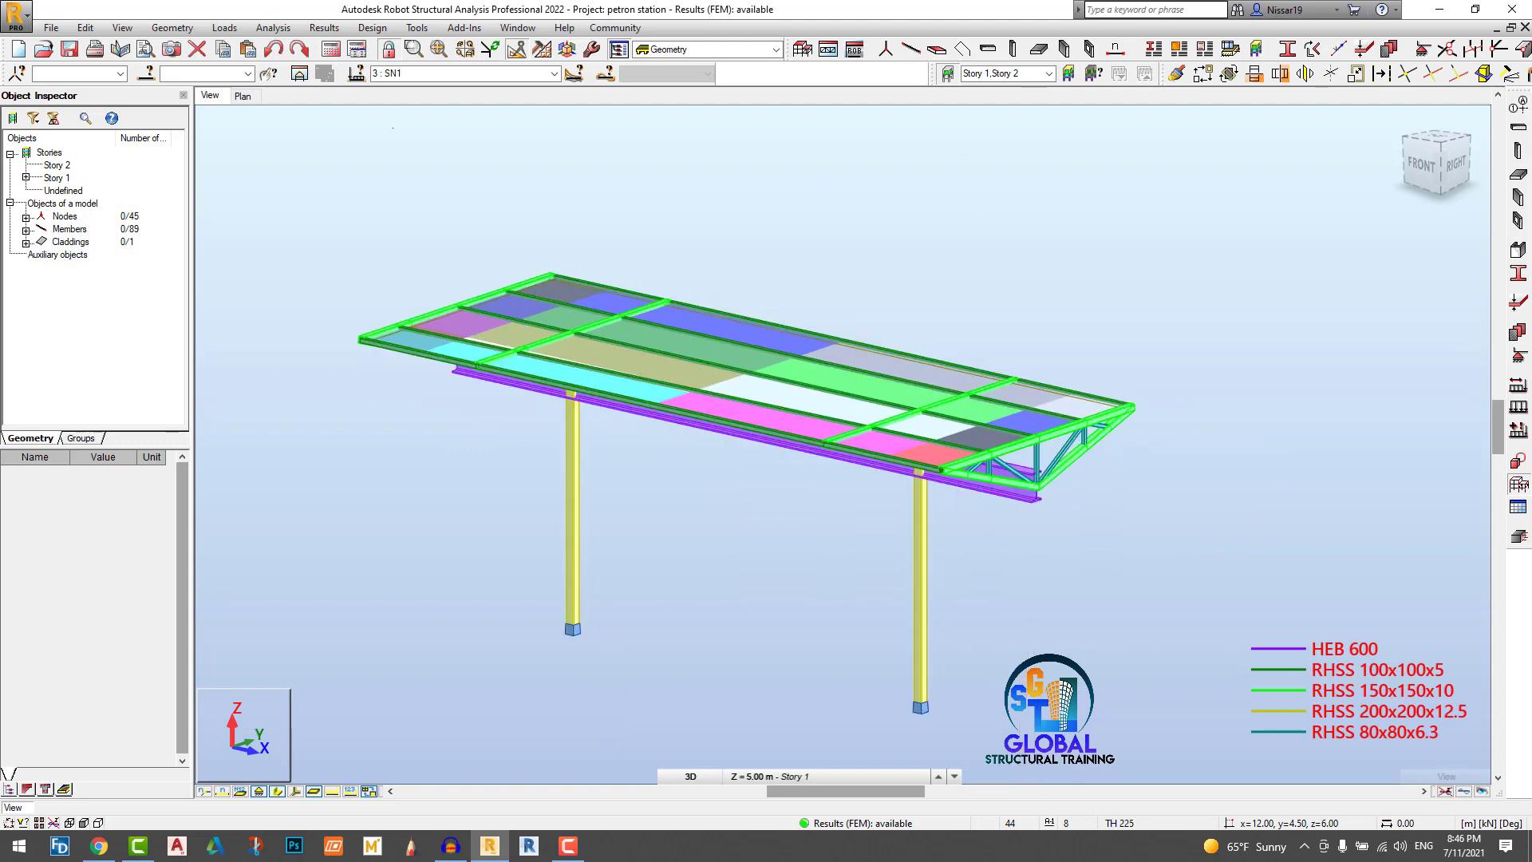
Step: Turn off the display of load distribution regions in the view's load display settings
{"action": "right_click", "coordinate": [245, 176]}
{"action": "left_click", "coordinate": [271, 345]}
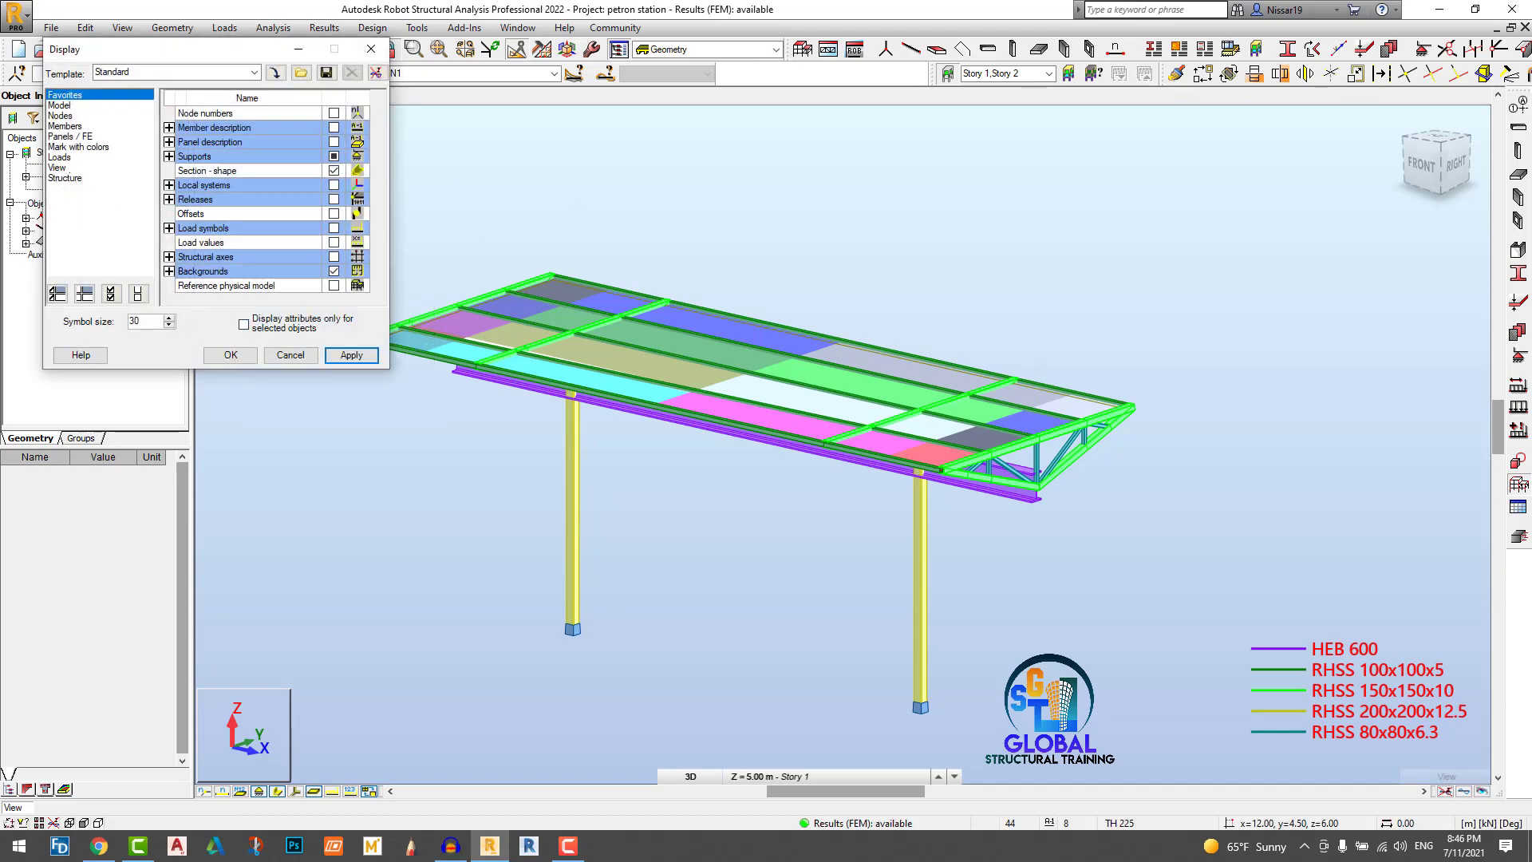
{"action": "left_click", "coordinate": [61, 157]}
{"action": "left_click", "coordinate": [333, 184]}
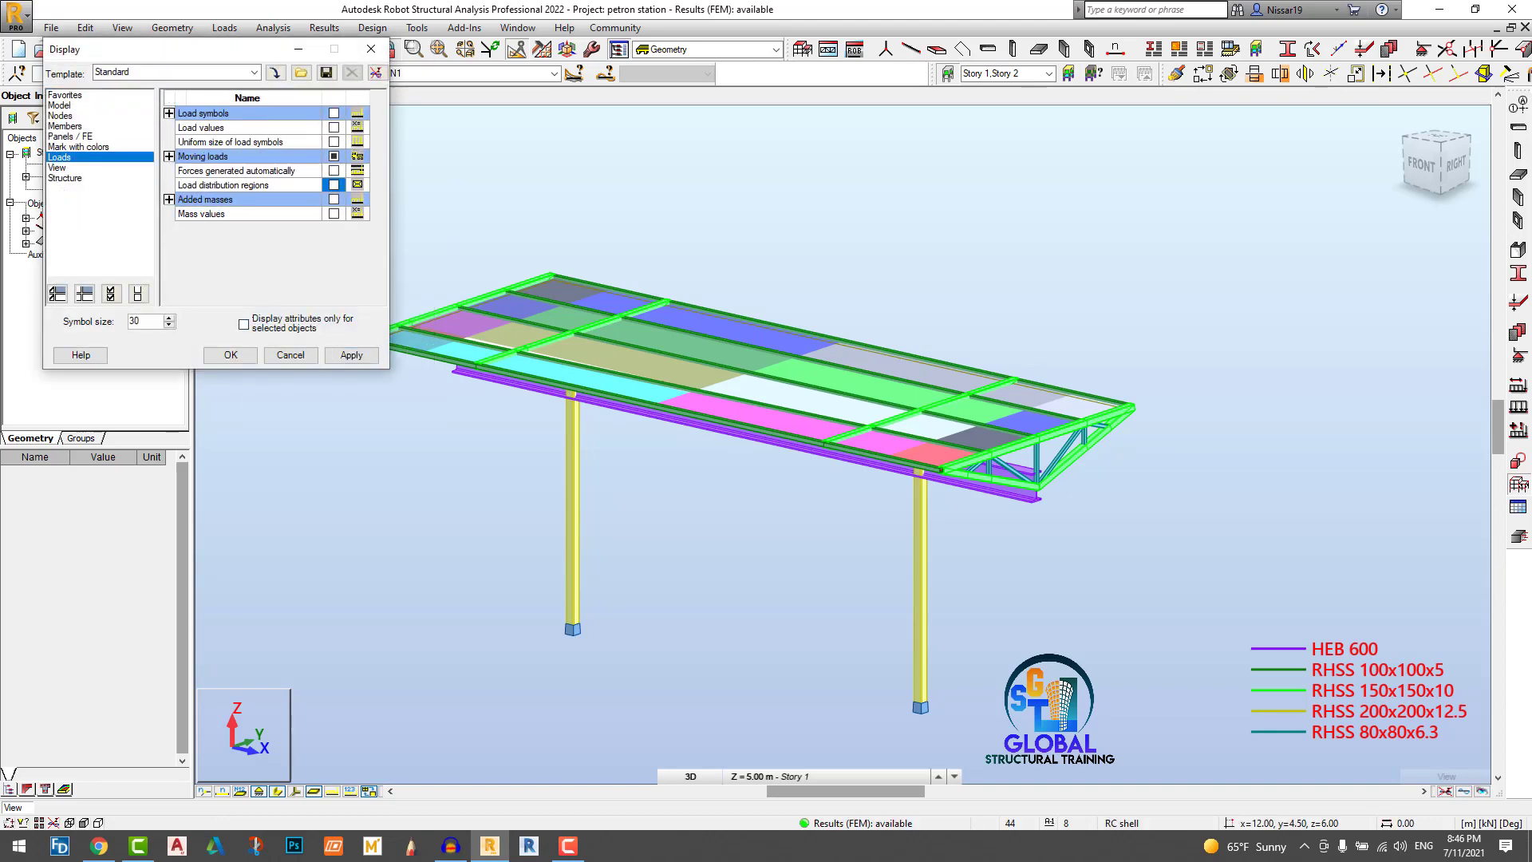
{"action": "left_click", "coordinate": [231, 355]}
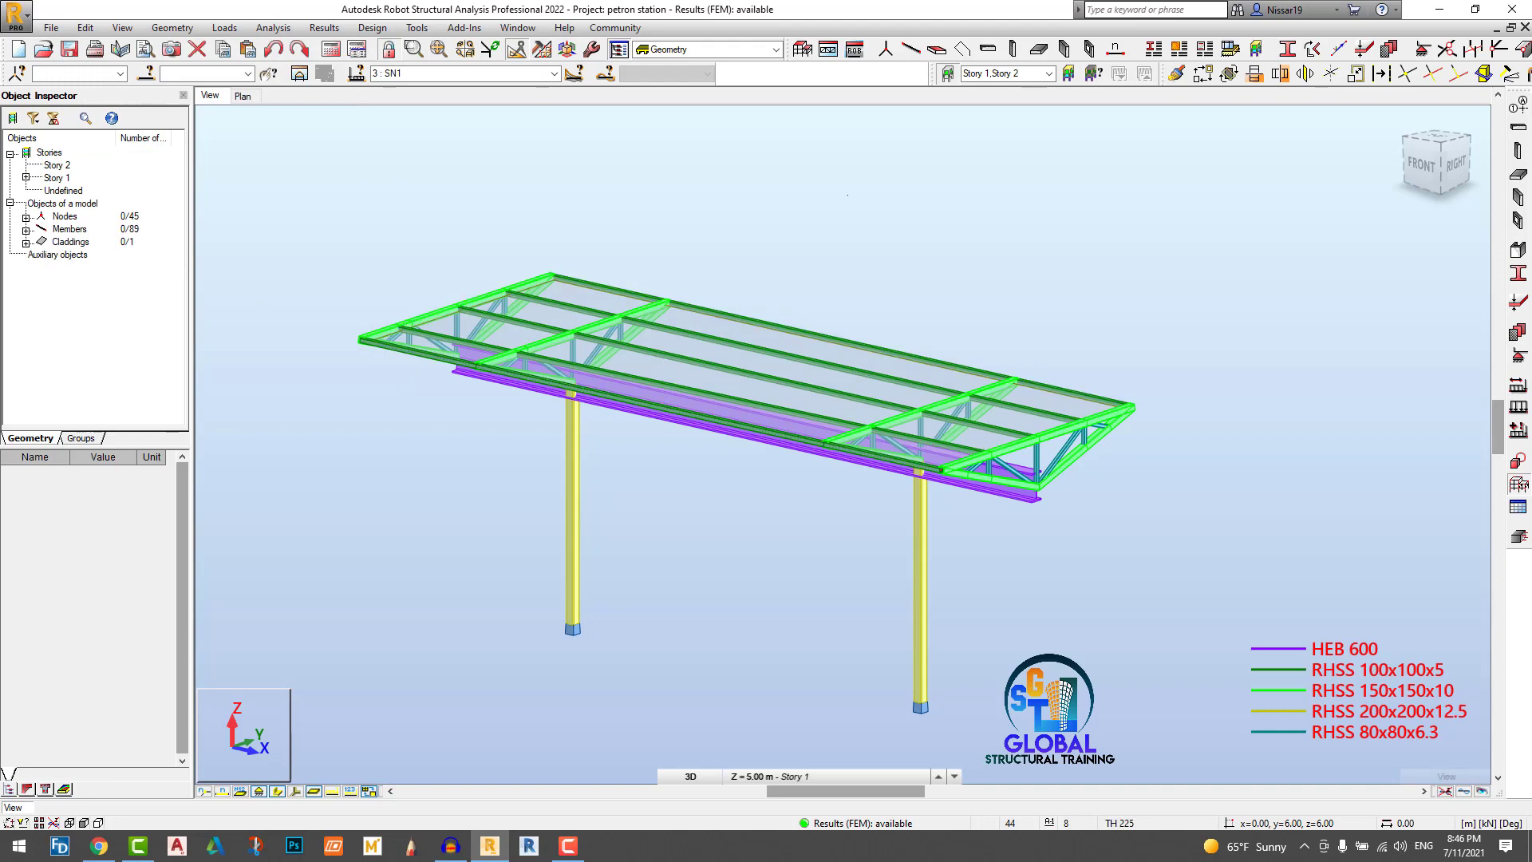
{"action": "mouse_move", "coordinate": [847, 195]}
{"action": "middle_mouse_down", "text": "shift"}
{"action": "mouse_move", "coordinate": [827, 234]}
{"action": "mouse_move", "coordinate": [834, 193]}
{"action": "middle_mouse_up", "text": "shift"}
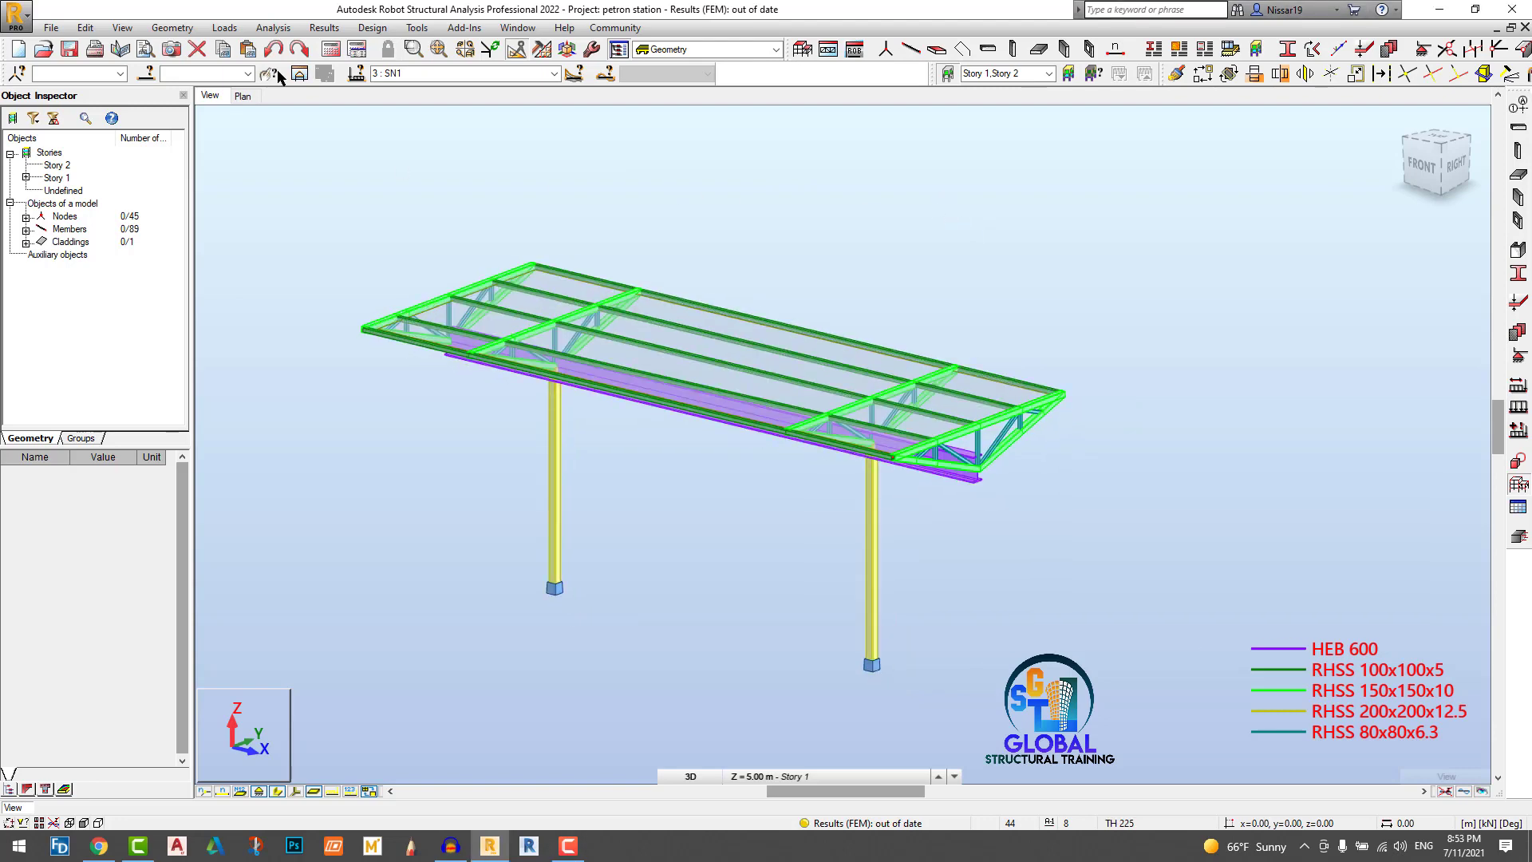
Step: Run a wind simulation on the canopy for directions X+, X-, Y+ and Y- at a wind velocity of 20 m/s
{"action": "left_click", "coordinate": [224, 27]}
{"action": "left_click", "coordinate": [455, 269]}
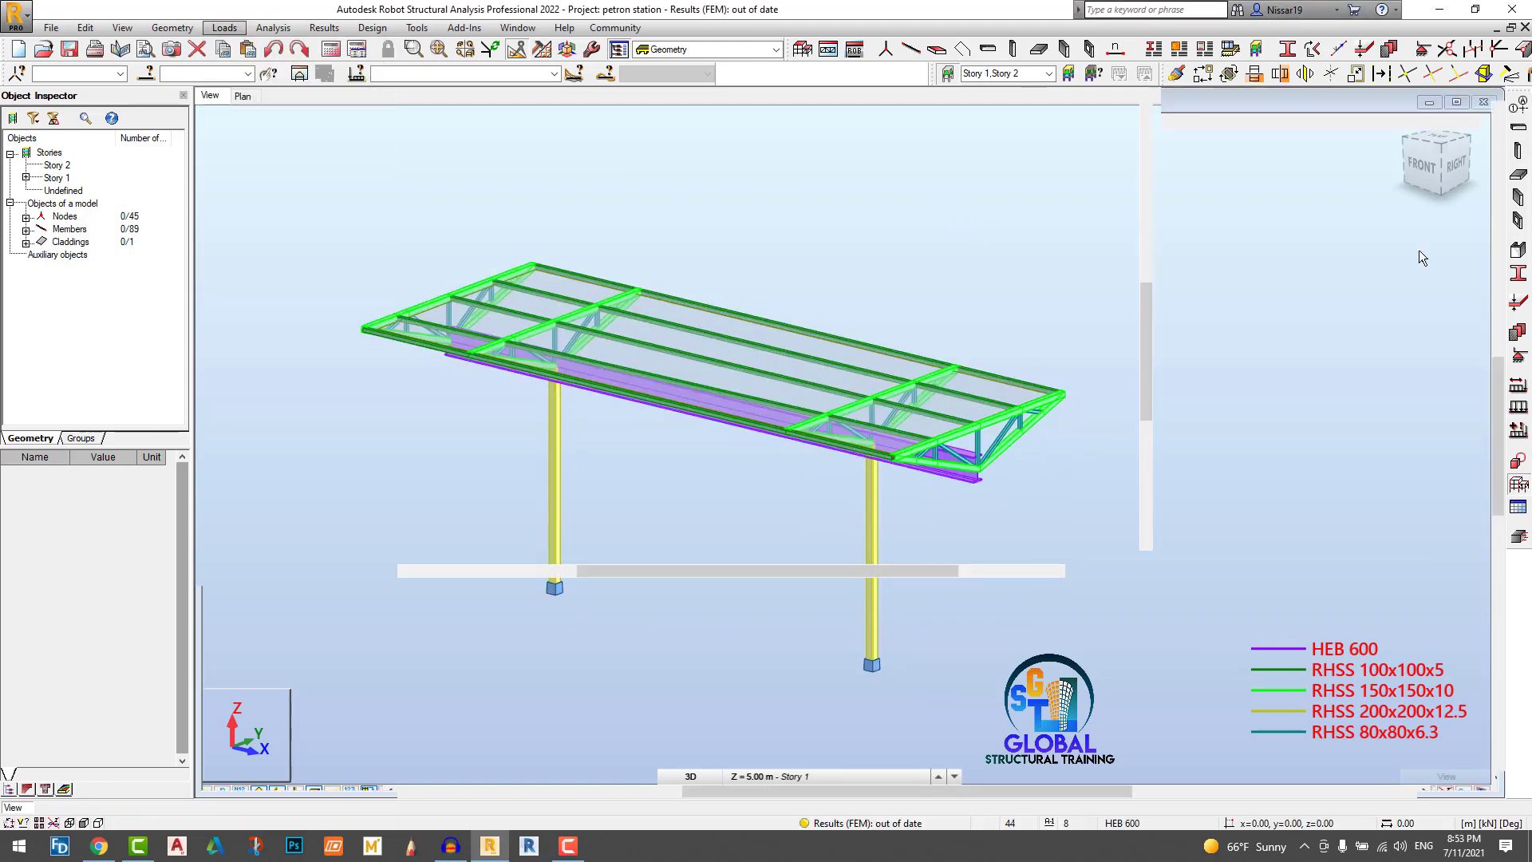
{"action": "left_click", "coordinate": [1379, 270]}
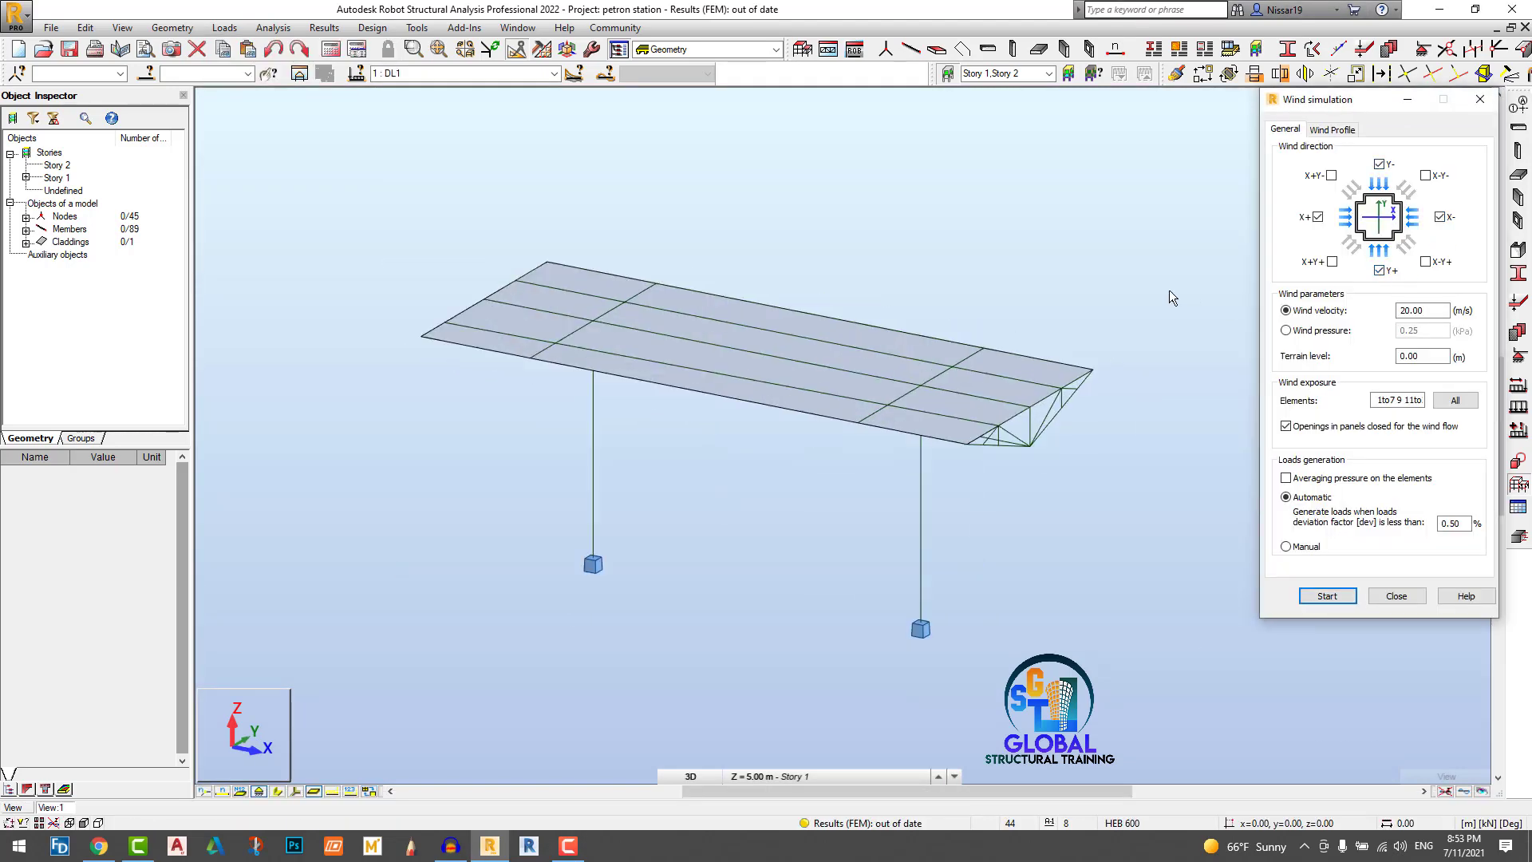
{"action": "left_click", "coordinate": [1327, 596]}
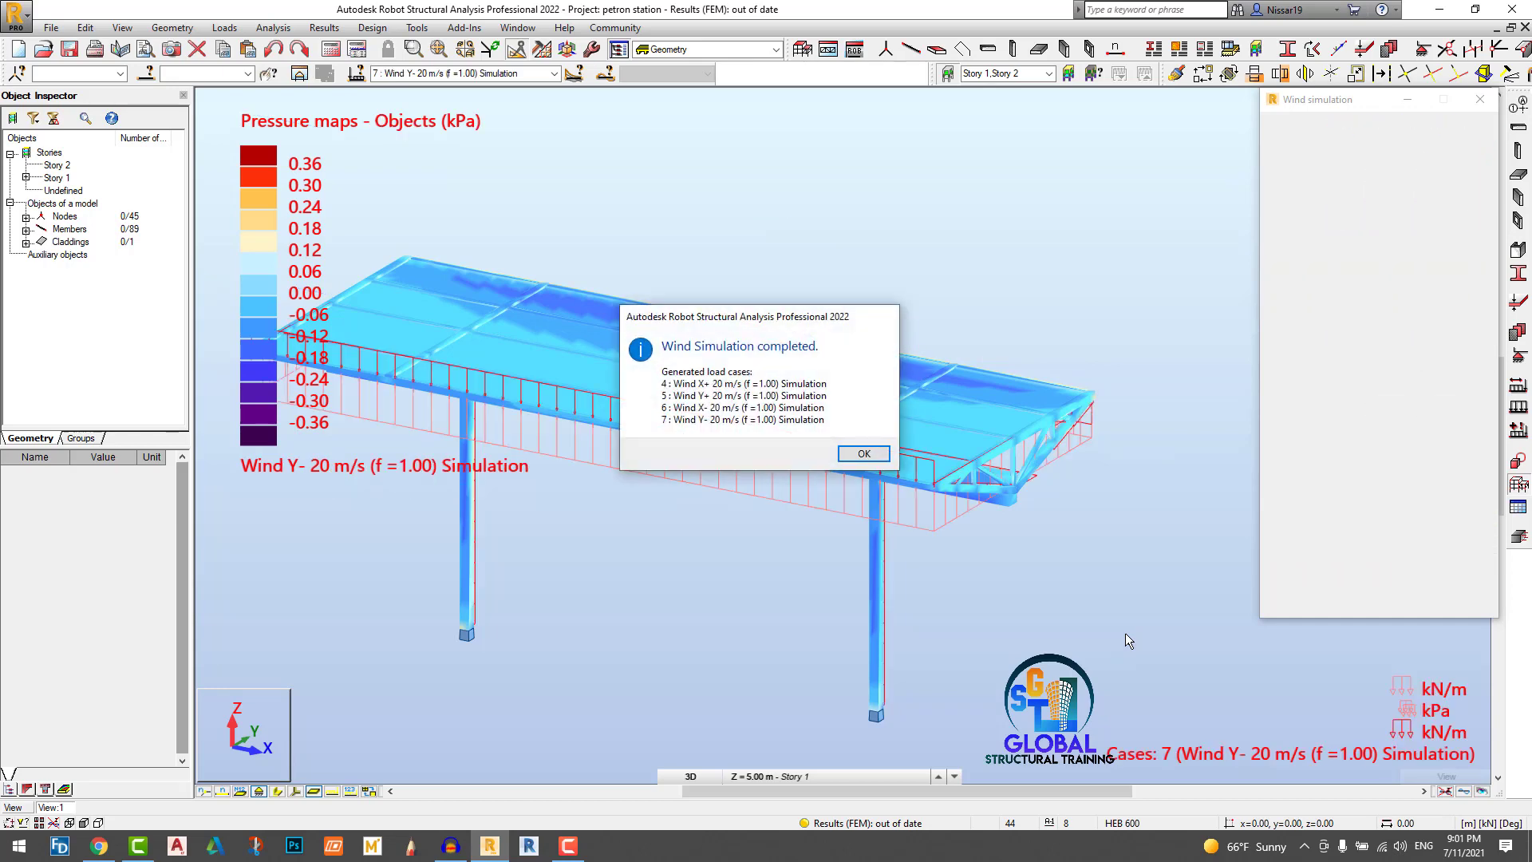
{"action": "left_click", "coordinate": [863, 452]}
Step: Display the pressure map and generated loads of the Wind X- 20 m/s simulation case
{"action": "left_click", "coordinate": [554, 73]}
{"action": "left_click", "coordinate": [532, 140]}
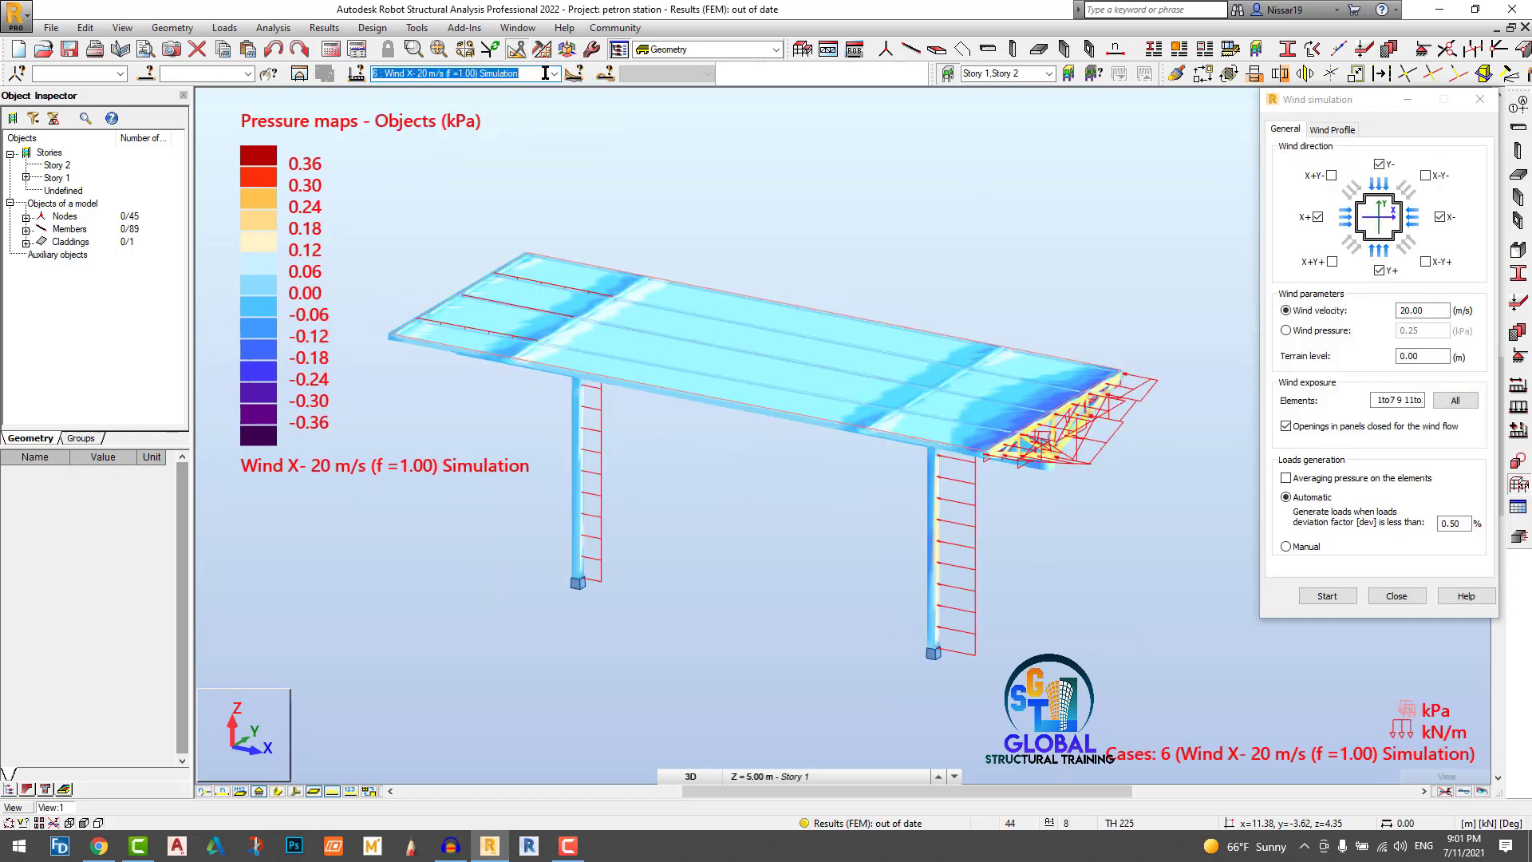
Step: View the wind simulation results for the Wind X+, Wind X- and Wind Y- 20 m/s load cases
{"action": "left_click", "coordinate": [554, 74]}
{"action": "left_click", "coordinate": [487, 120]}
{"action": "left_click", "coordinate": [554, 73]}
{"action": "left_click", "coordinate": [530, 140]}
{"action": "left_click", "coordinate": [553, 73]}
{"action": "left_click", "coordinate": [530, 152]}
Step: Toggle the display attributes in the wind results view and close the wind simulation
{"action": "left_click", "coordinate": [334, 792]}
{"action": "left_click", "coordinate": [334, 791]}
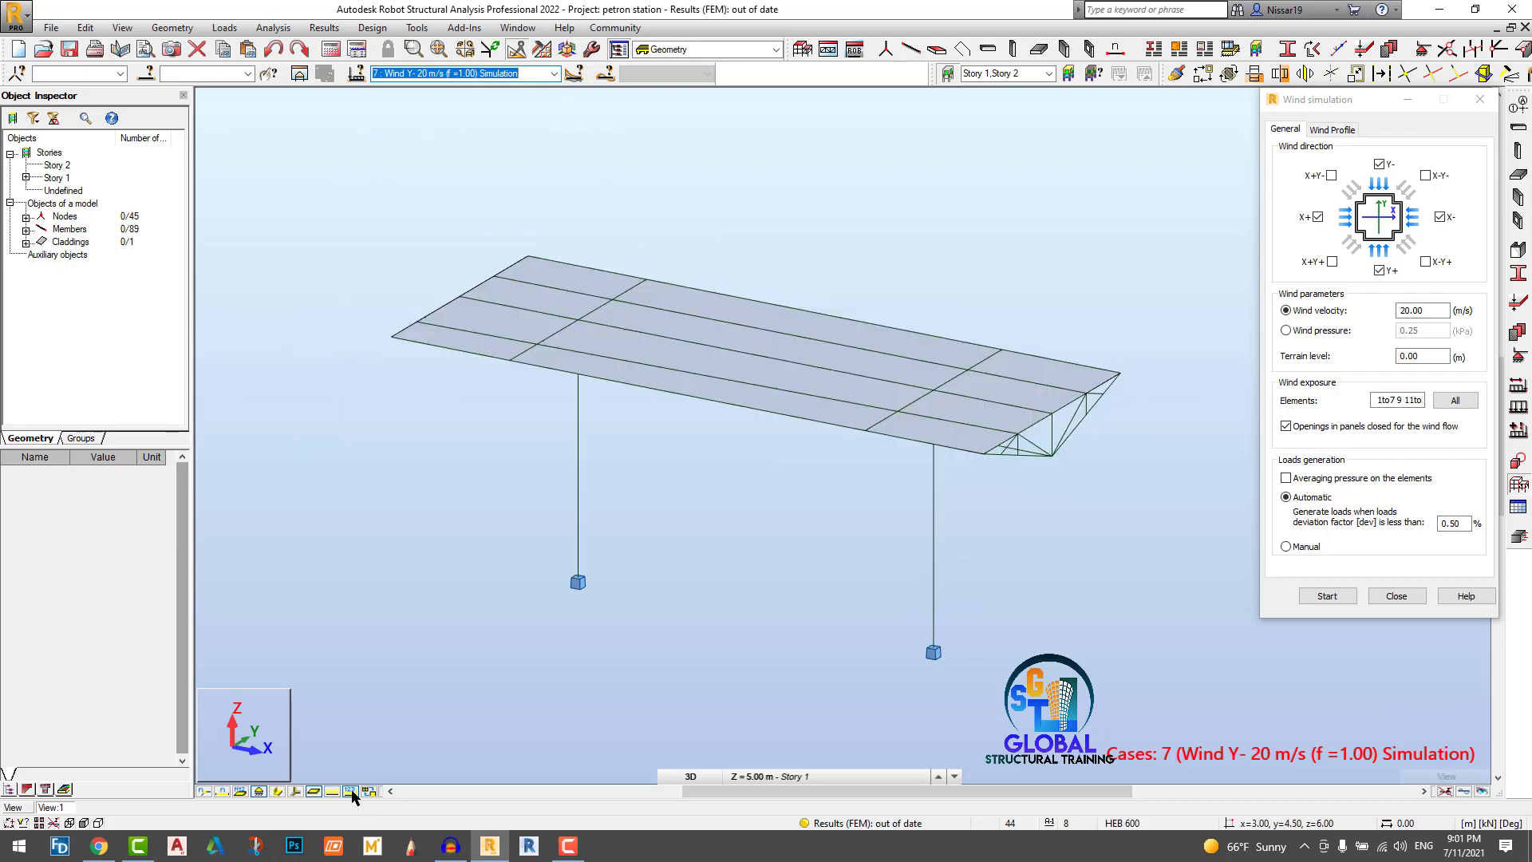
{"action": "left_click", "coordinate": [351, 792]}
{"action": "scroll", "coordinate": [718, 452], "scroll_direction": "up", "scroll_amount": 3}
{"action": "left_click", "coordinate": [1480, 100]}
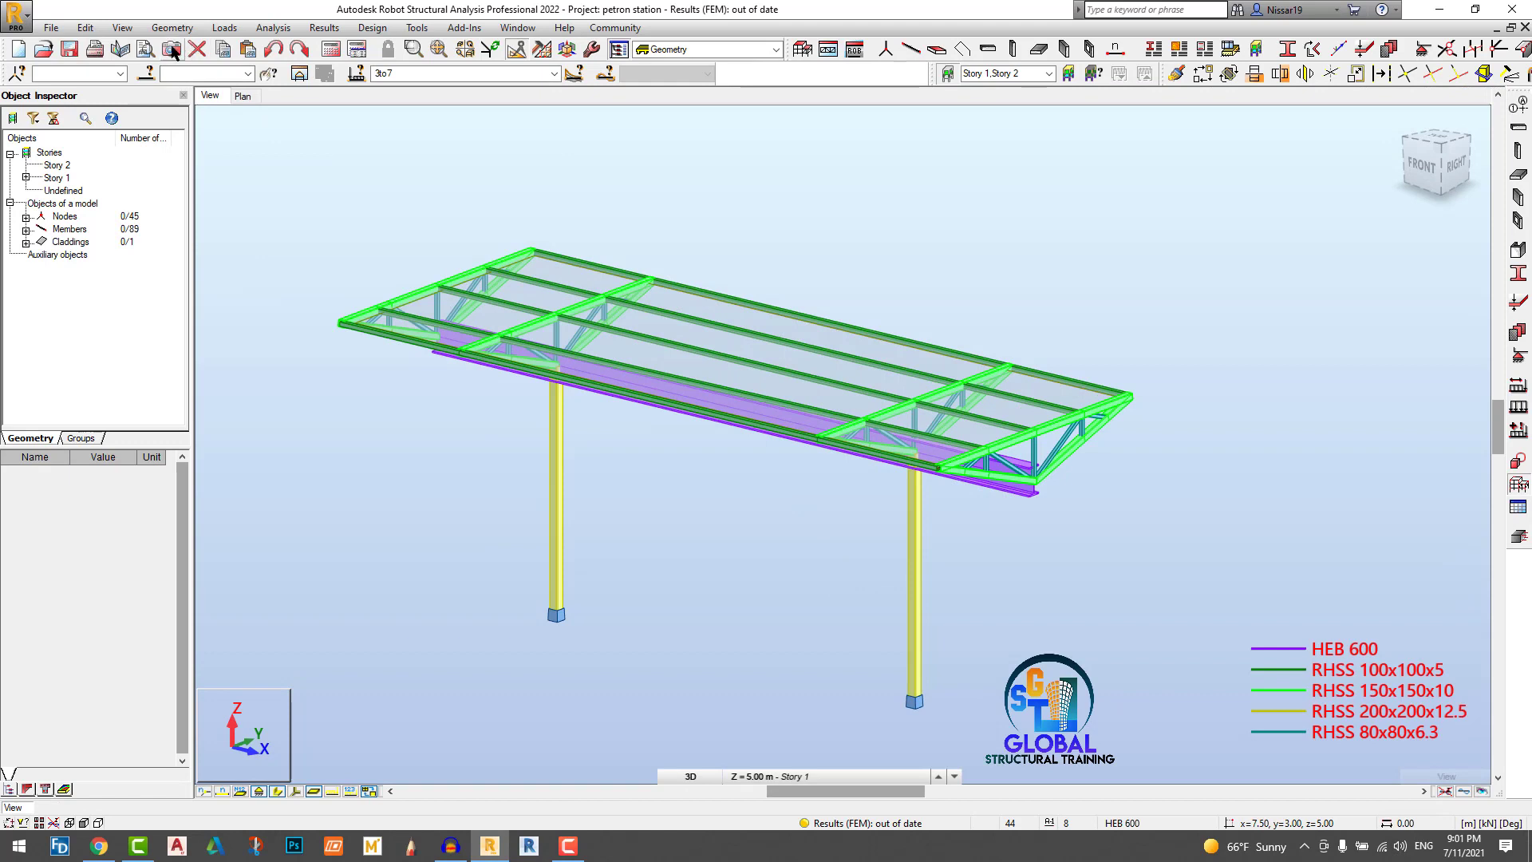
Step: Create a screen capture of the structure view with the label "petron station", updated upon printing
{"action": "left_click", "coordinate": [172, 48]}
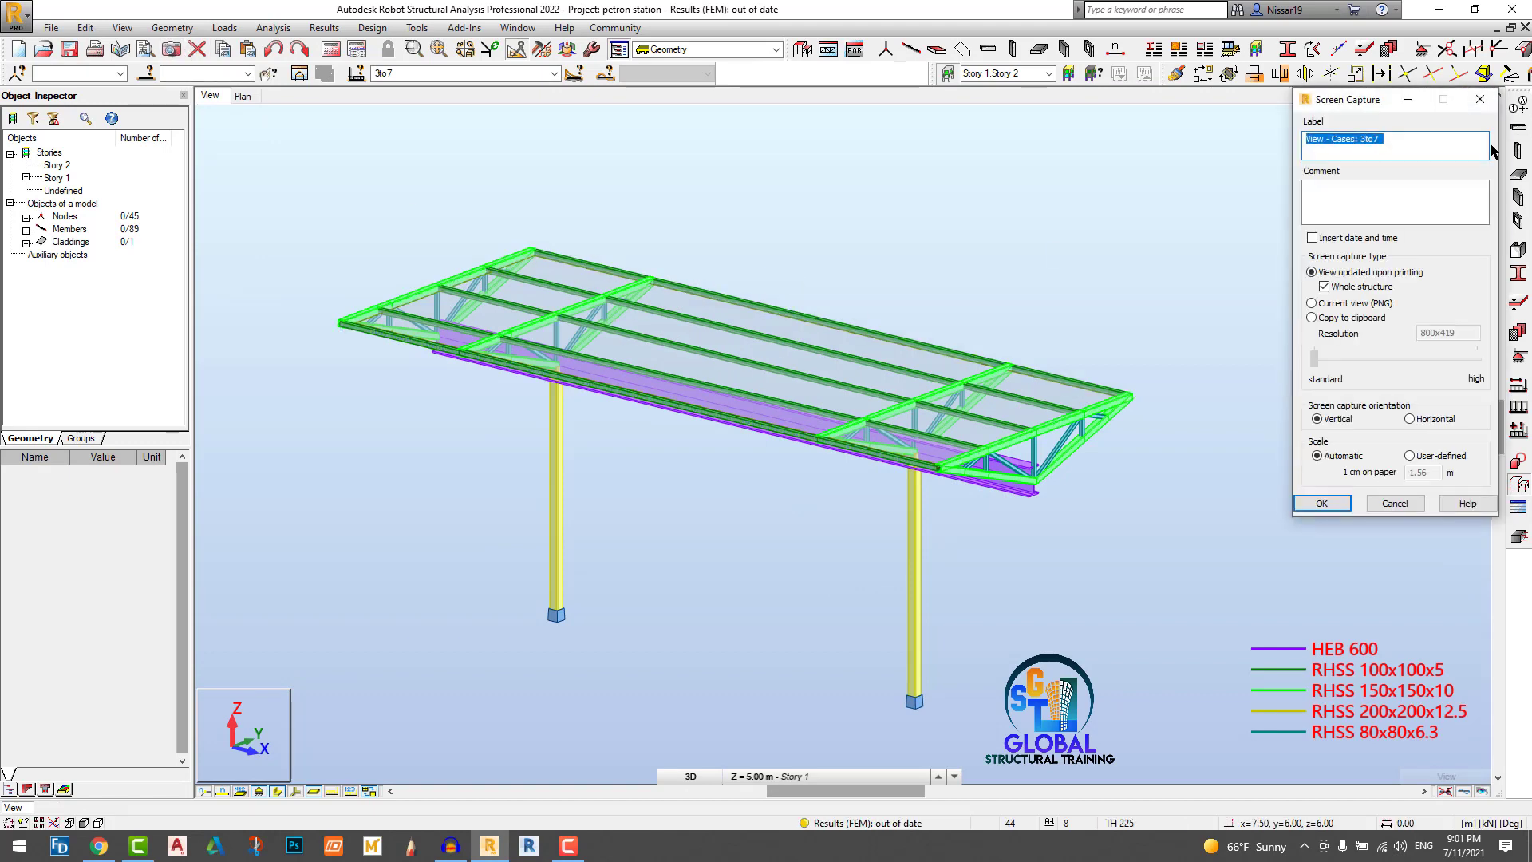
{"action": "key", "text": "BackSpace"}
{"action": "type", "text": "petron station"}
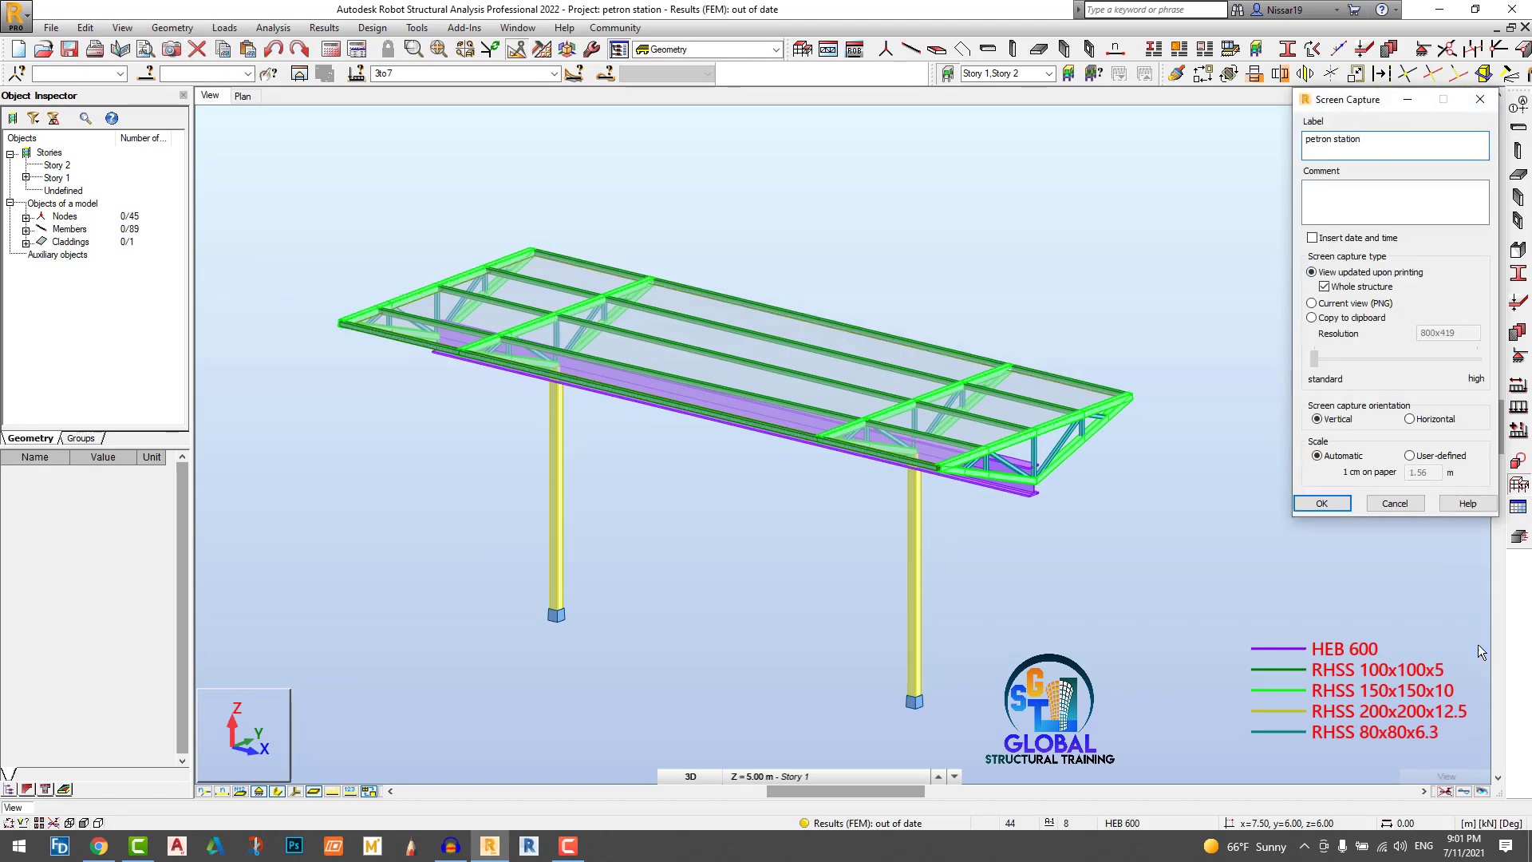
{"action": "left_click", "coordinate": [1321, 503]}
Step: Generate full automatic load combinations to NS-EN 1990:2002/NA:2016 for ULS and SLS characteristic
{"action": "scroll", "coordinate": [942, 522], "scroll_direction": "up", "scroll_amount": 1}
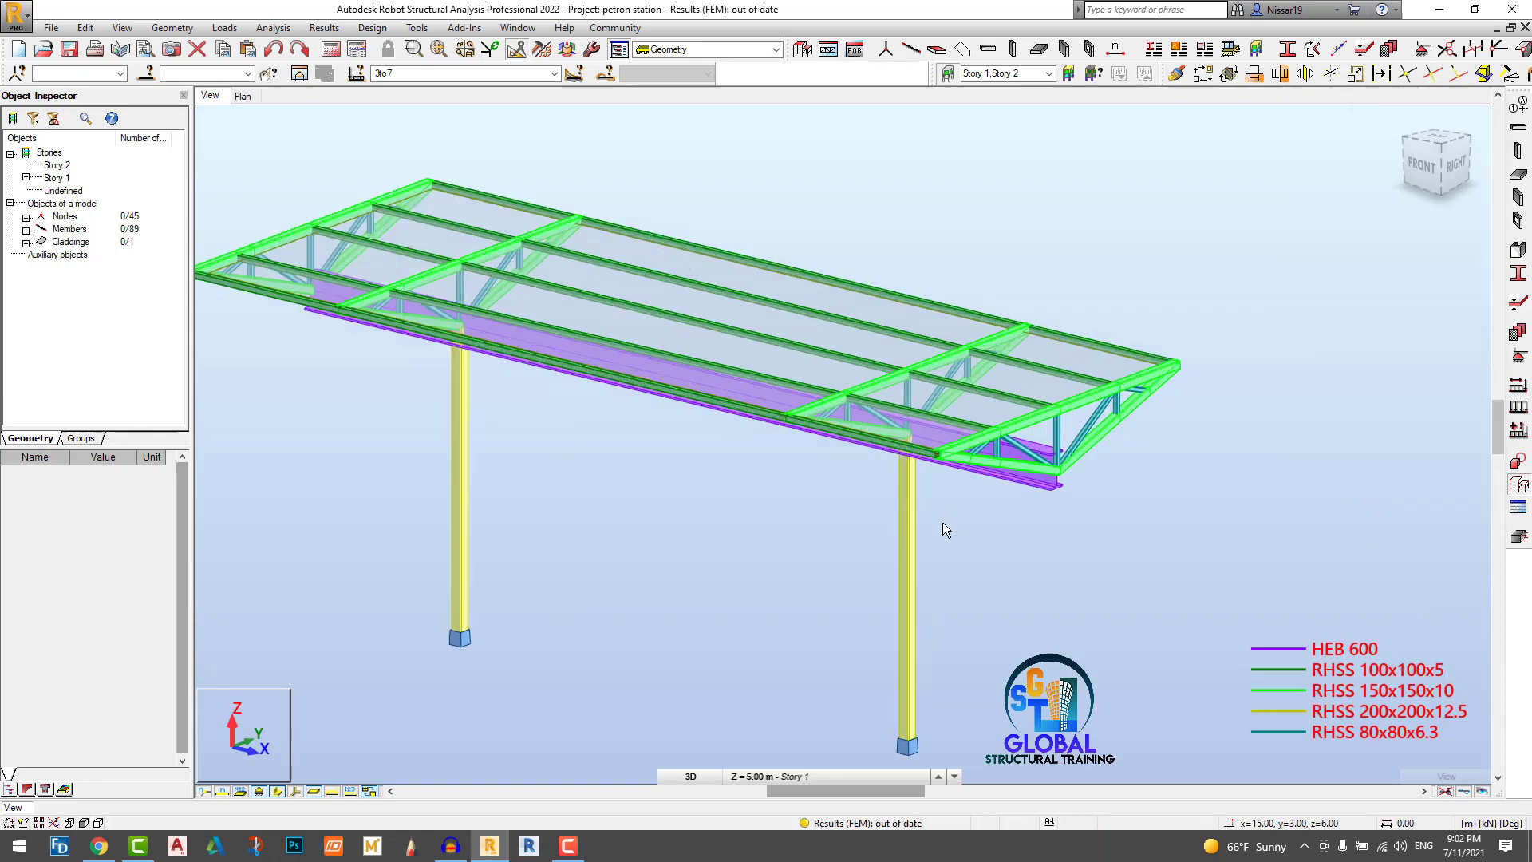
{"action": "scroll", "coordinate": [838, 439], "scroll_direction": "down", "scroll_amount": 1}
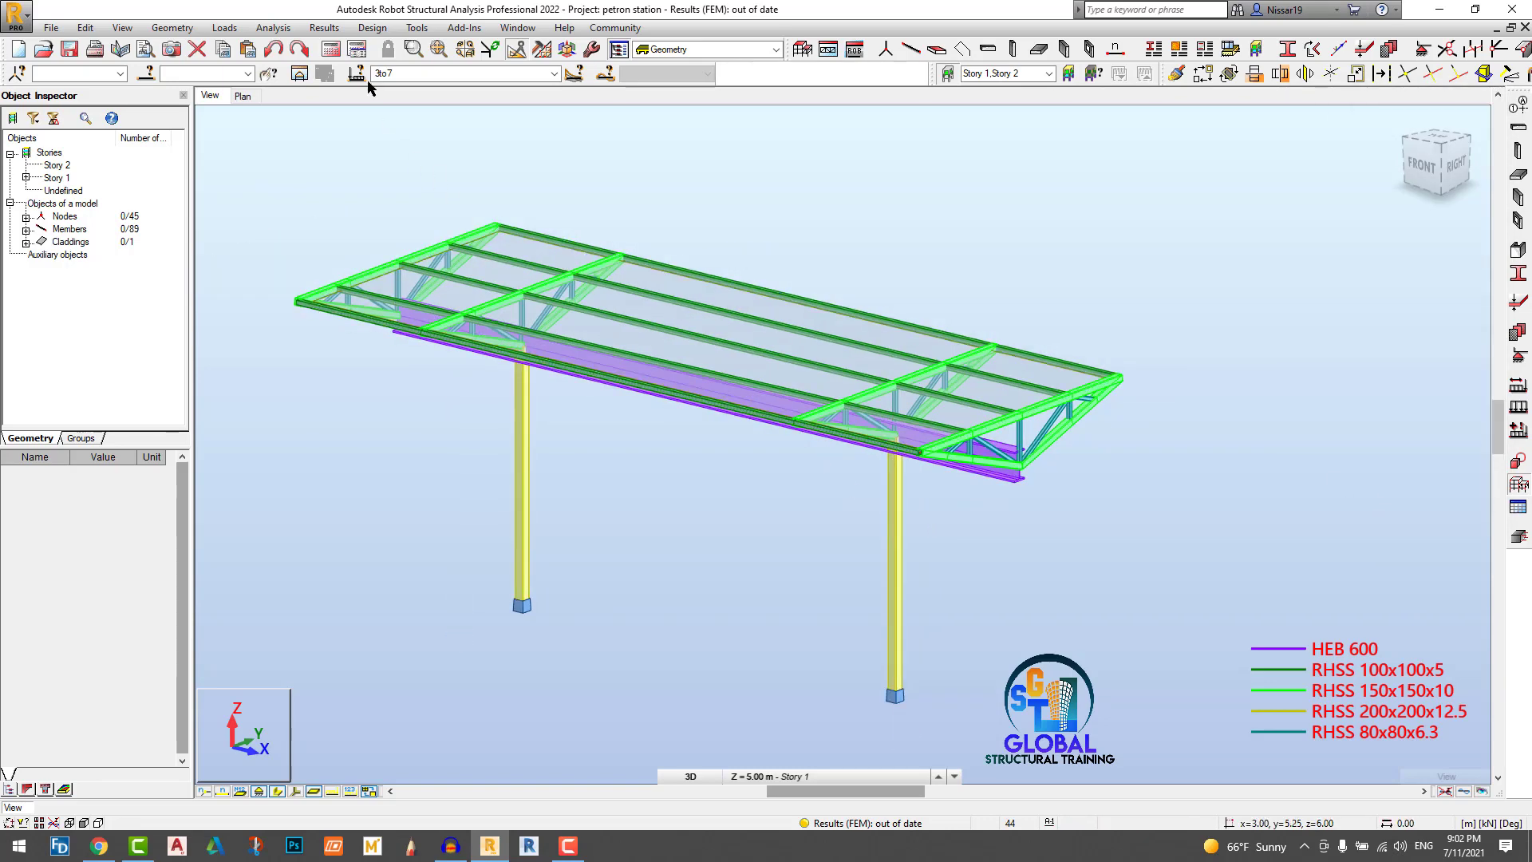
{"action": "left_click", "coordinate": [225, 28]}
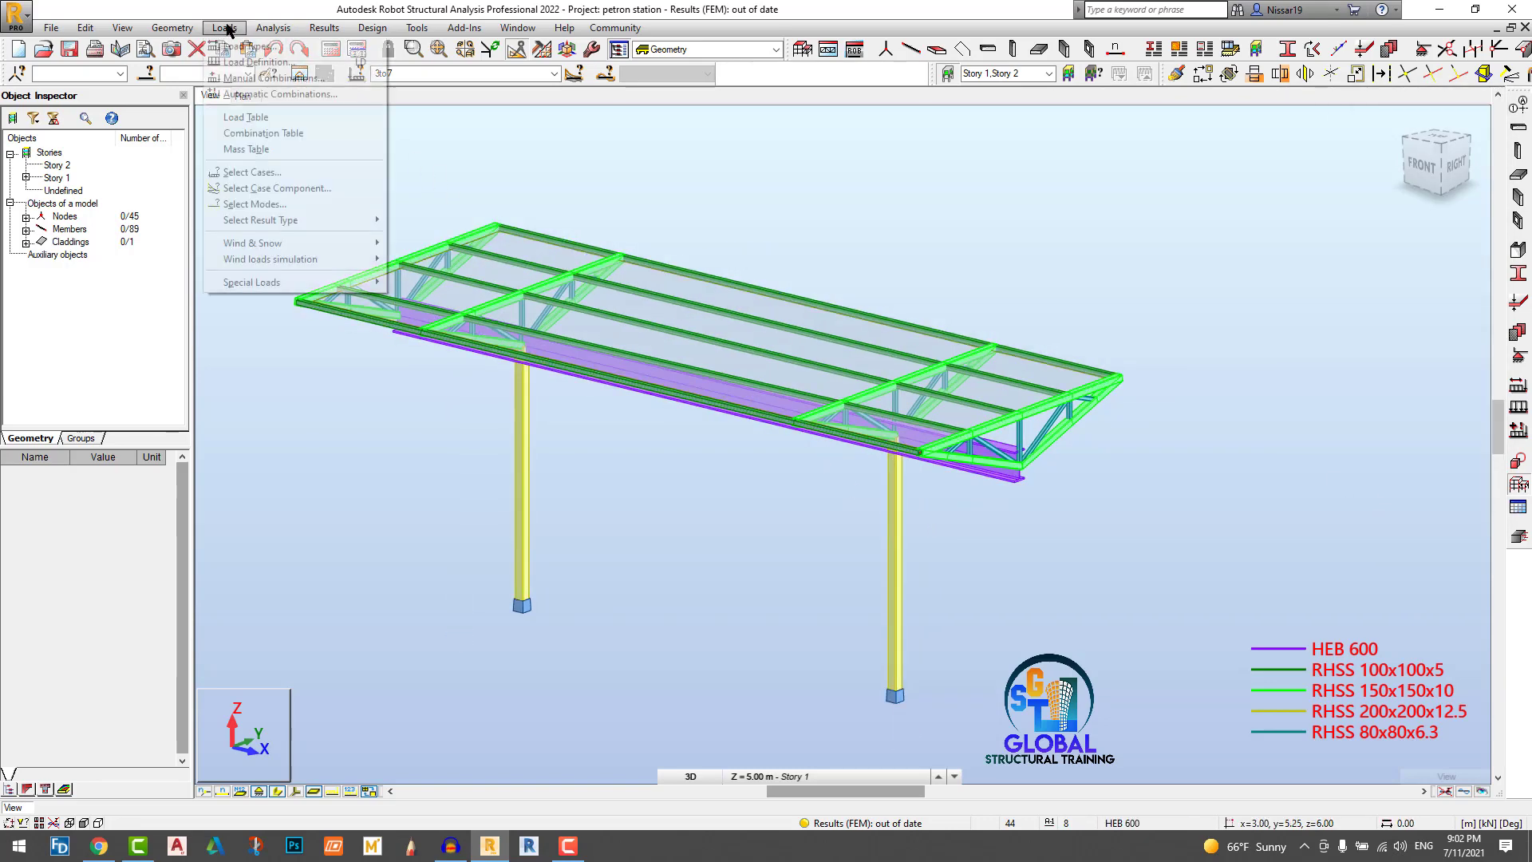
{"action": "left_click", "coordinate": [263, 94]}
{"action": "left_click", "coordinate": [667, 367]}
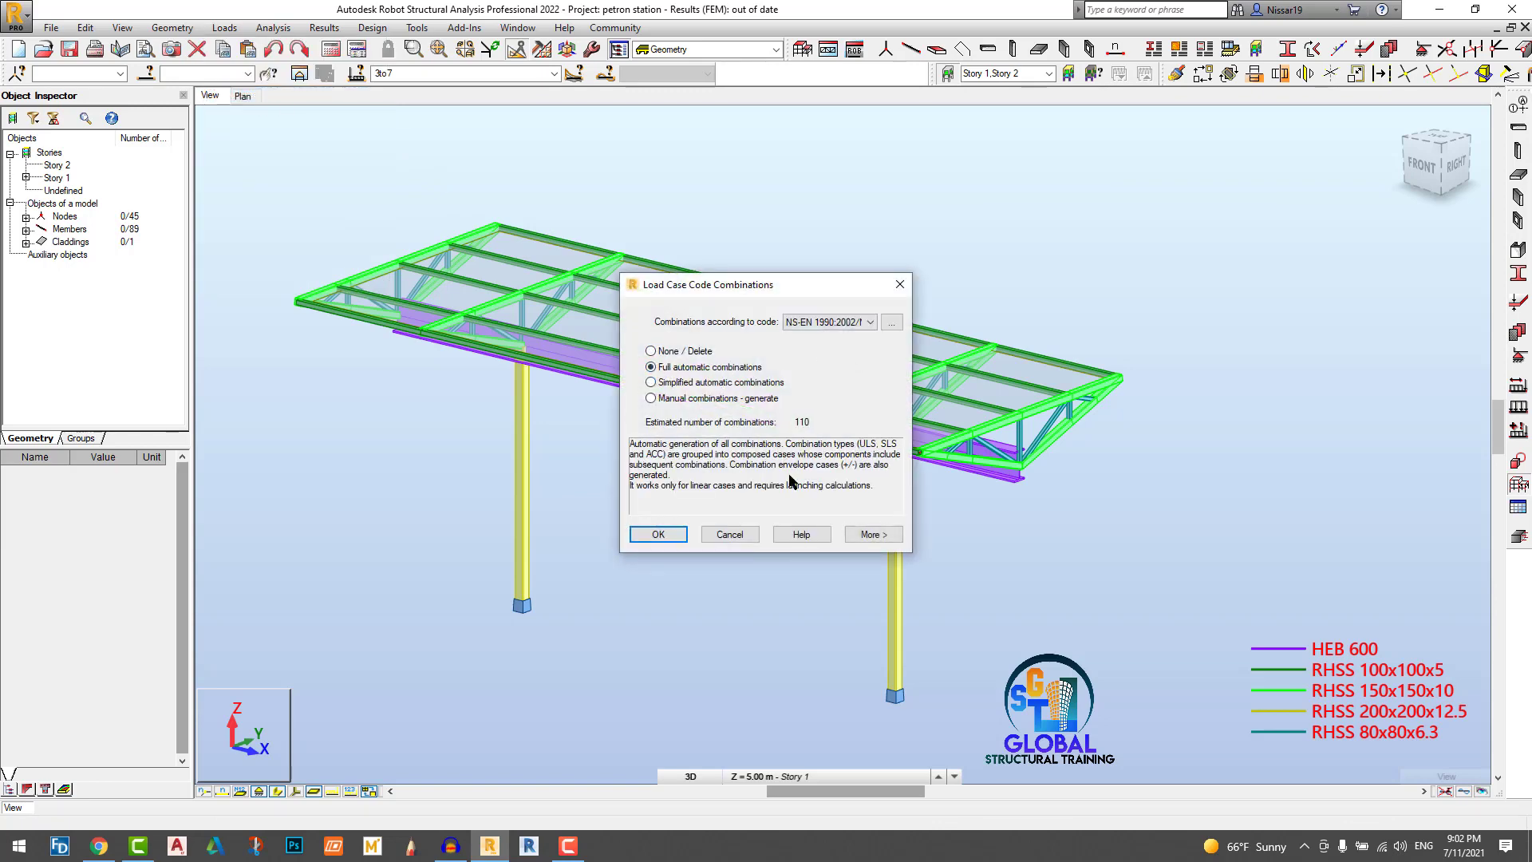
{"action": "left_click", "coordinate": [866, 533]}
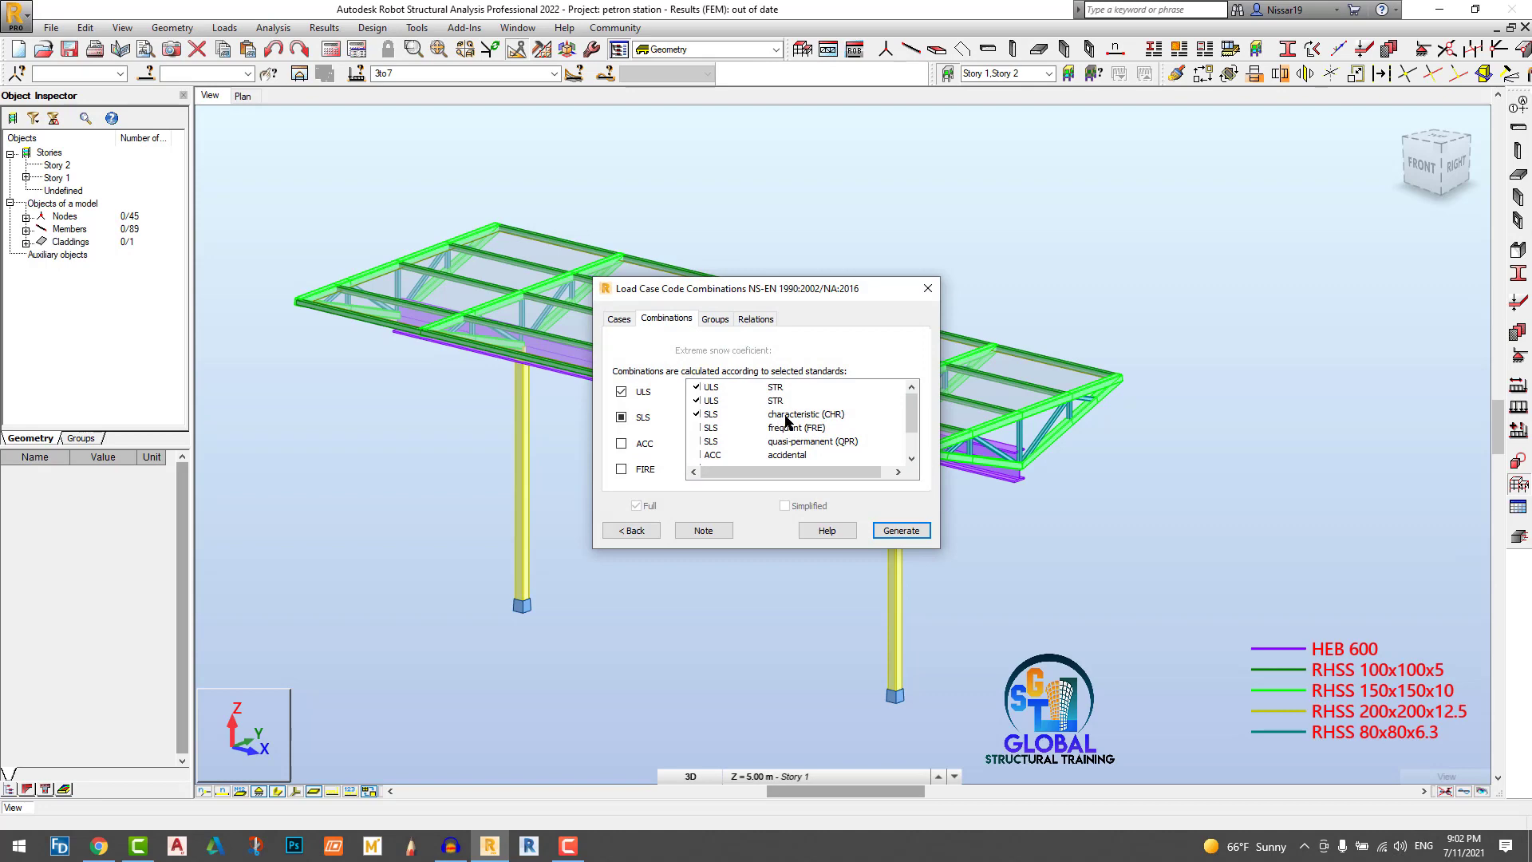
{"action": "left_click", "coordinate": [902, 531]}
Step: Check the load case list and run the structural calculations for the canopy
{"action": "scroll", "coordinate": [758, 256], "scroll_direction": "up", "scroll_amount": 3}
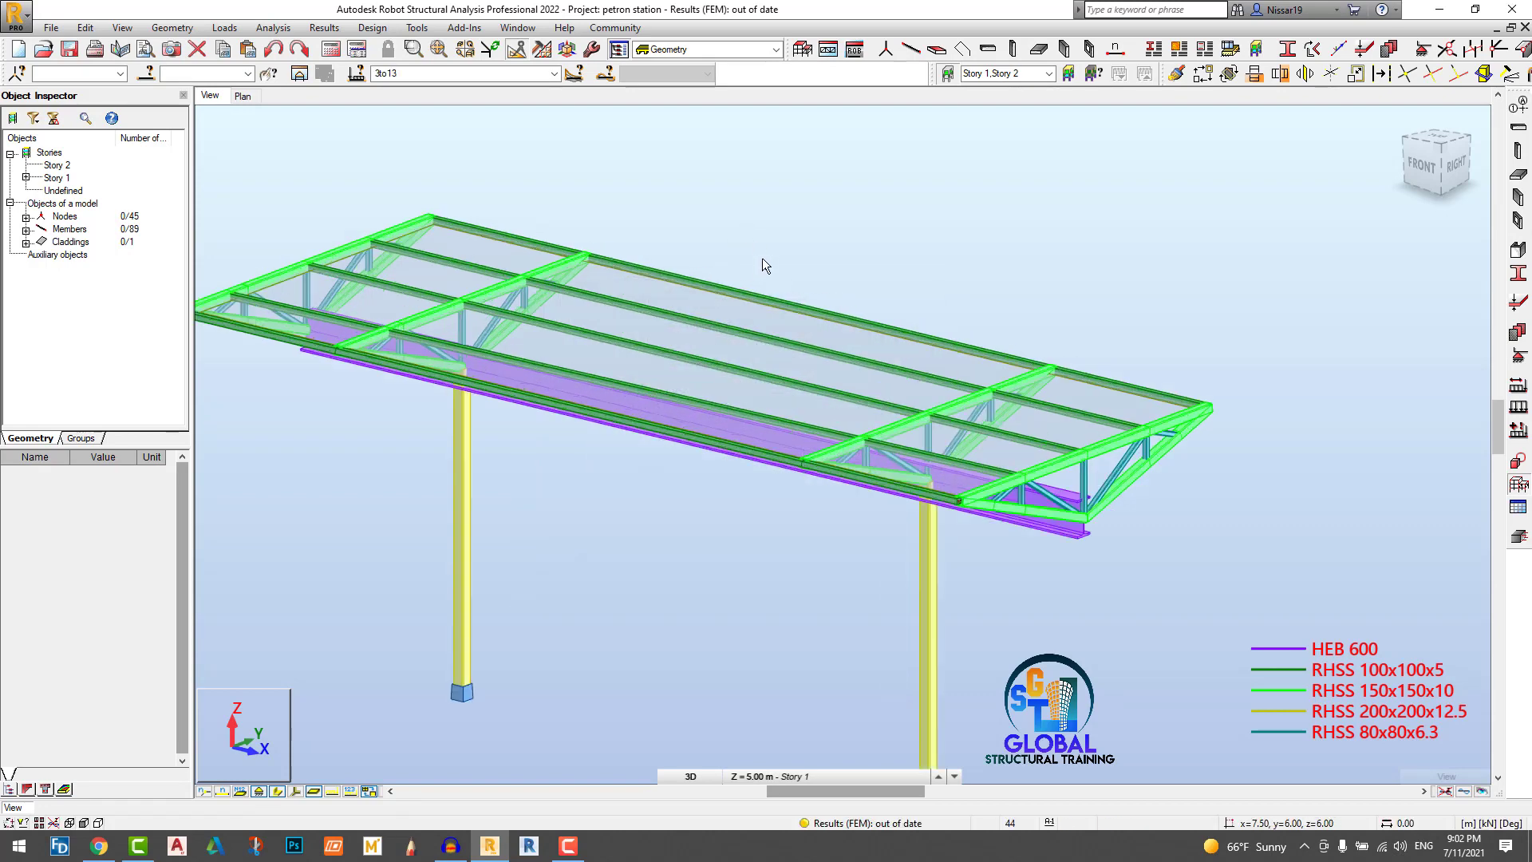
{"action": "left_click", "coordinate": [554, 74]}
{"action": "left_click", "coordinate": [809, 157]}
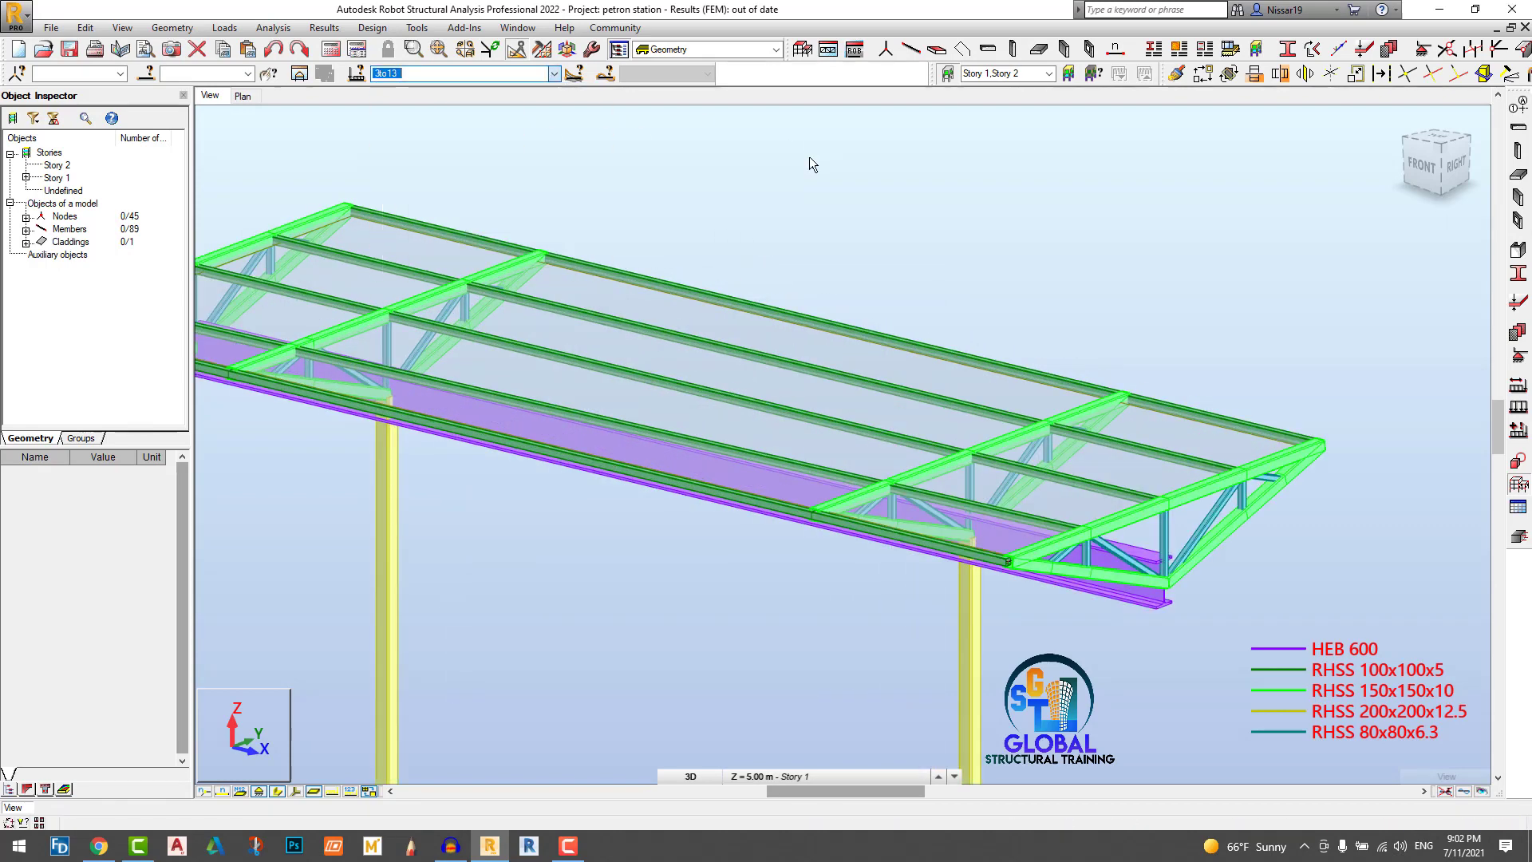
{"action": "left_click", "coordinate": [331, 50]}
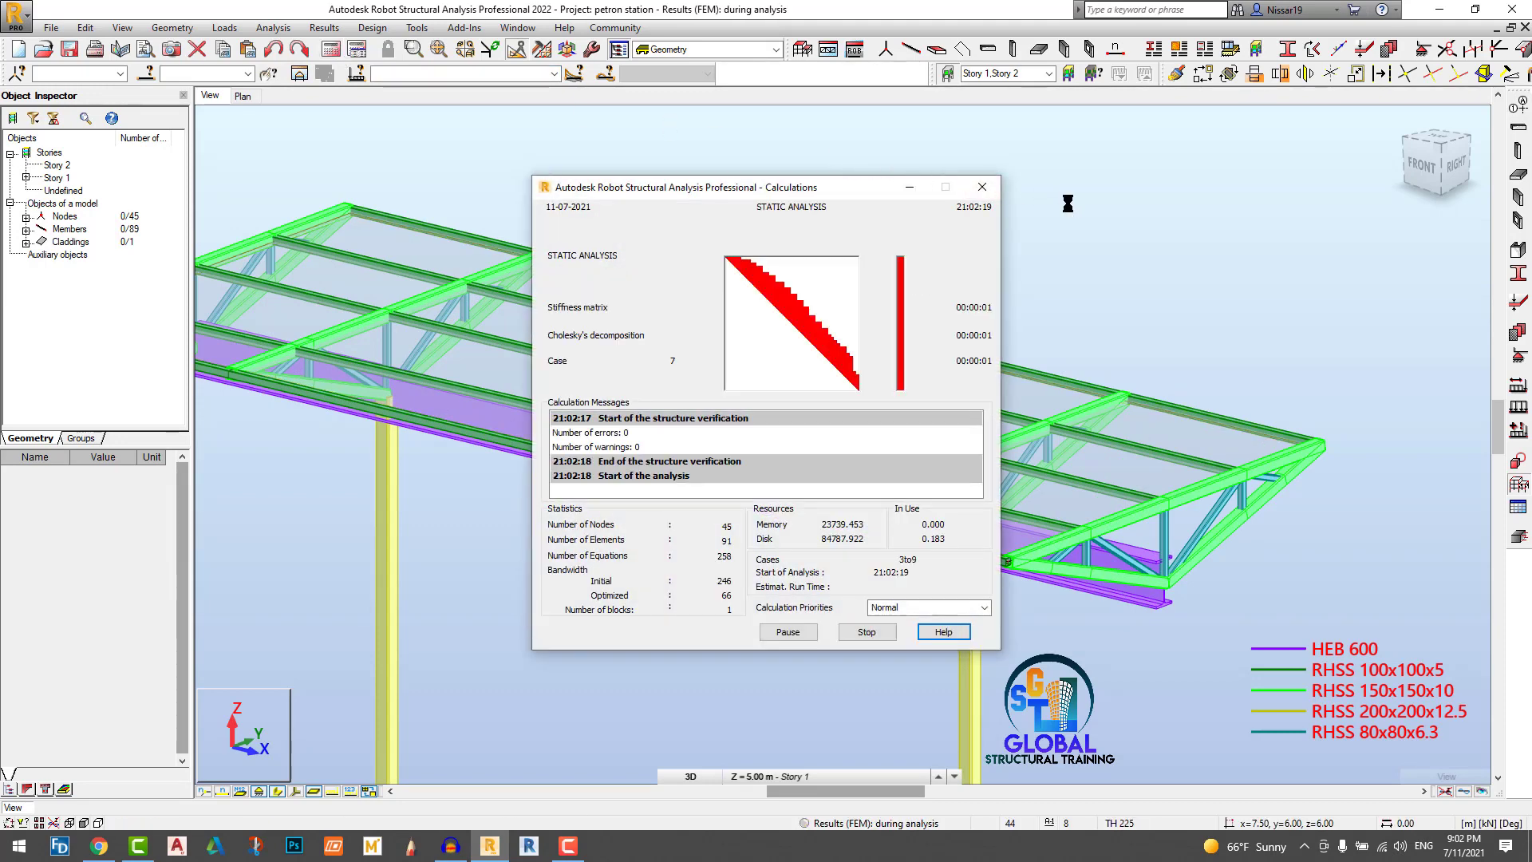
{"action": "scroll", "coordinate": [1068, 205], "scroll_direction": "down", "scroll_amount": 2}
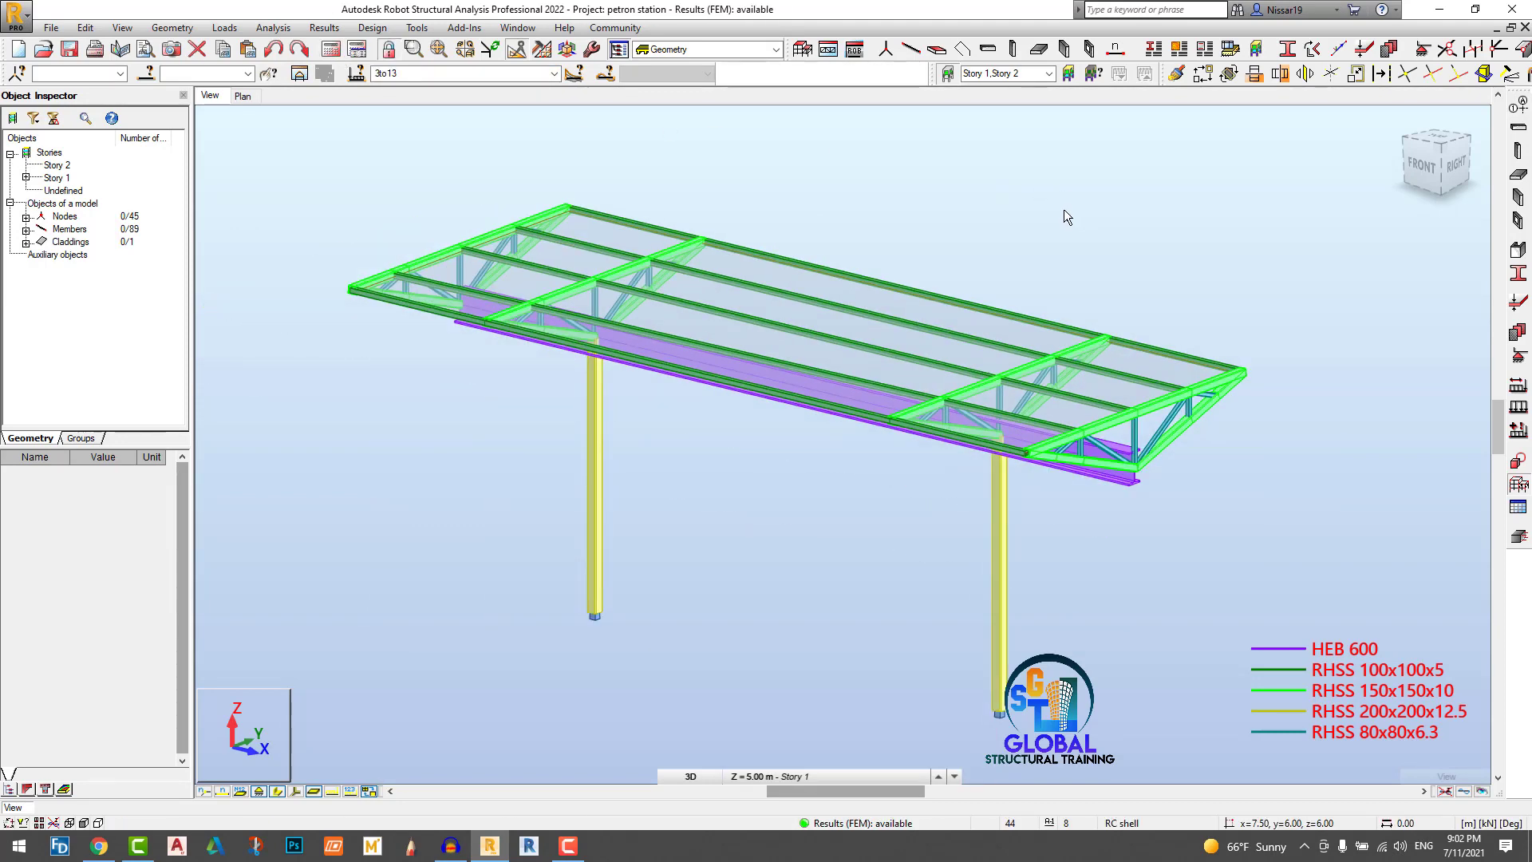
Step: Display all reaction forces and moments at the supports, with diagrams for linear supports and descriptions enabled
{"action": "left_click", "coordinate": [324, 28]}
{"action": "left_click", "coordinate": [349, 87]}
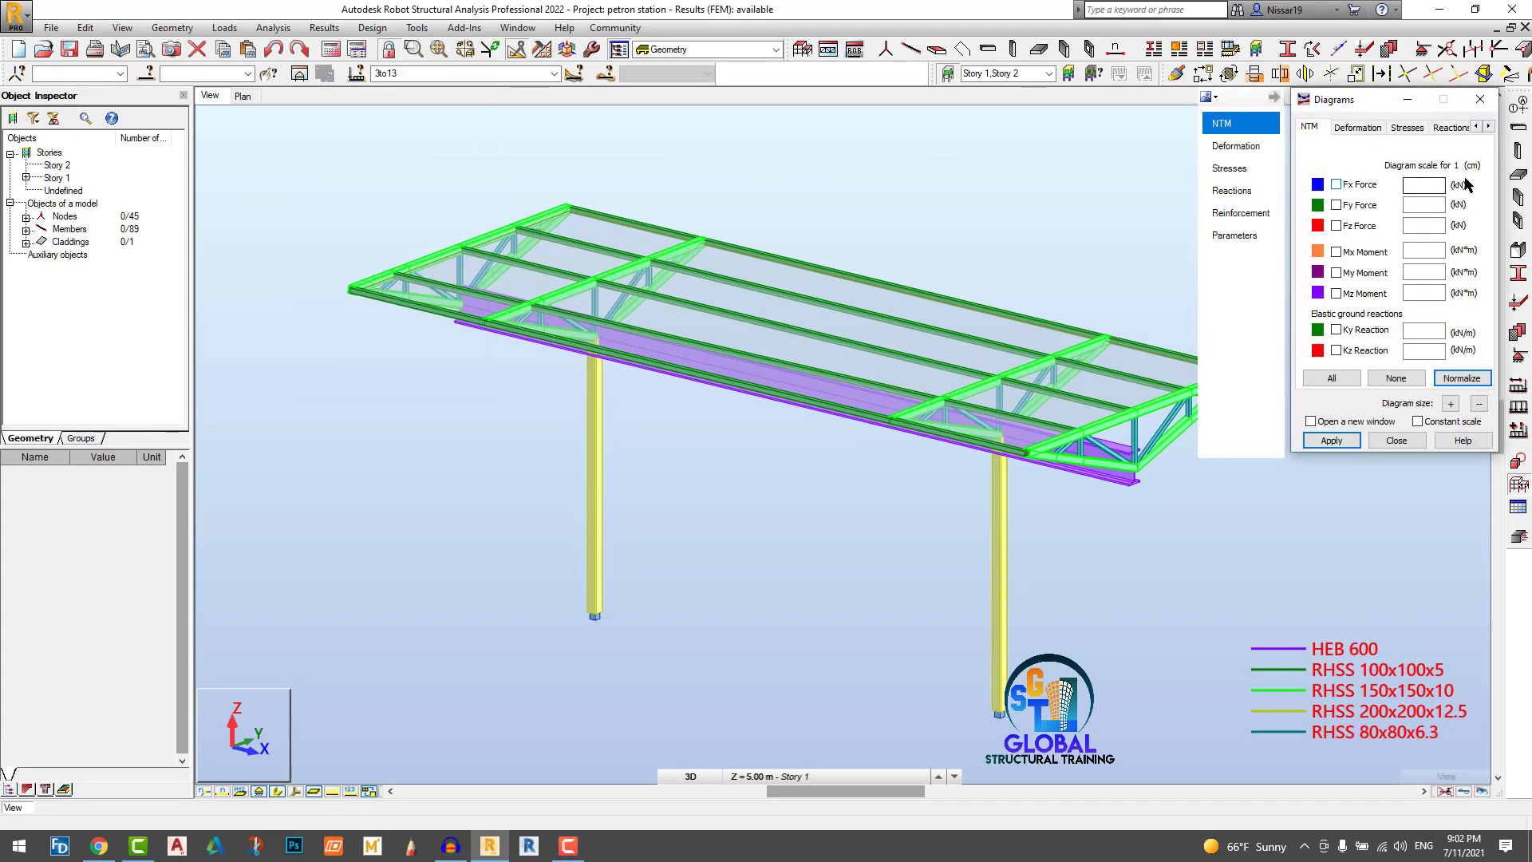
{"action": "left_click", "coordinate": [1424, 126]}
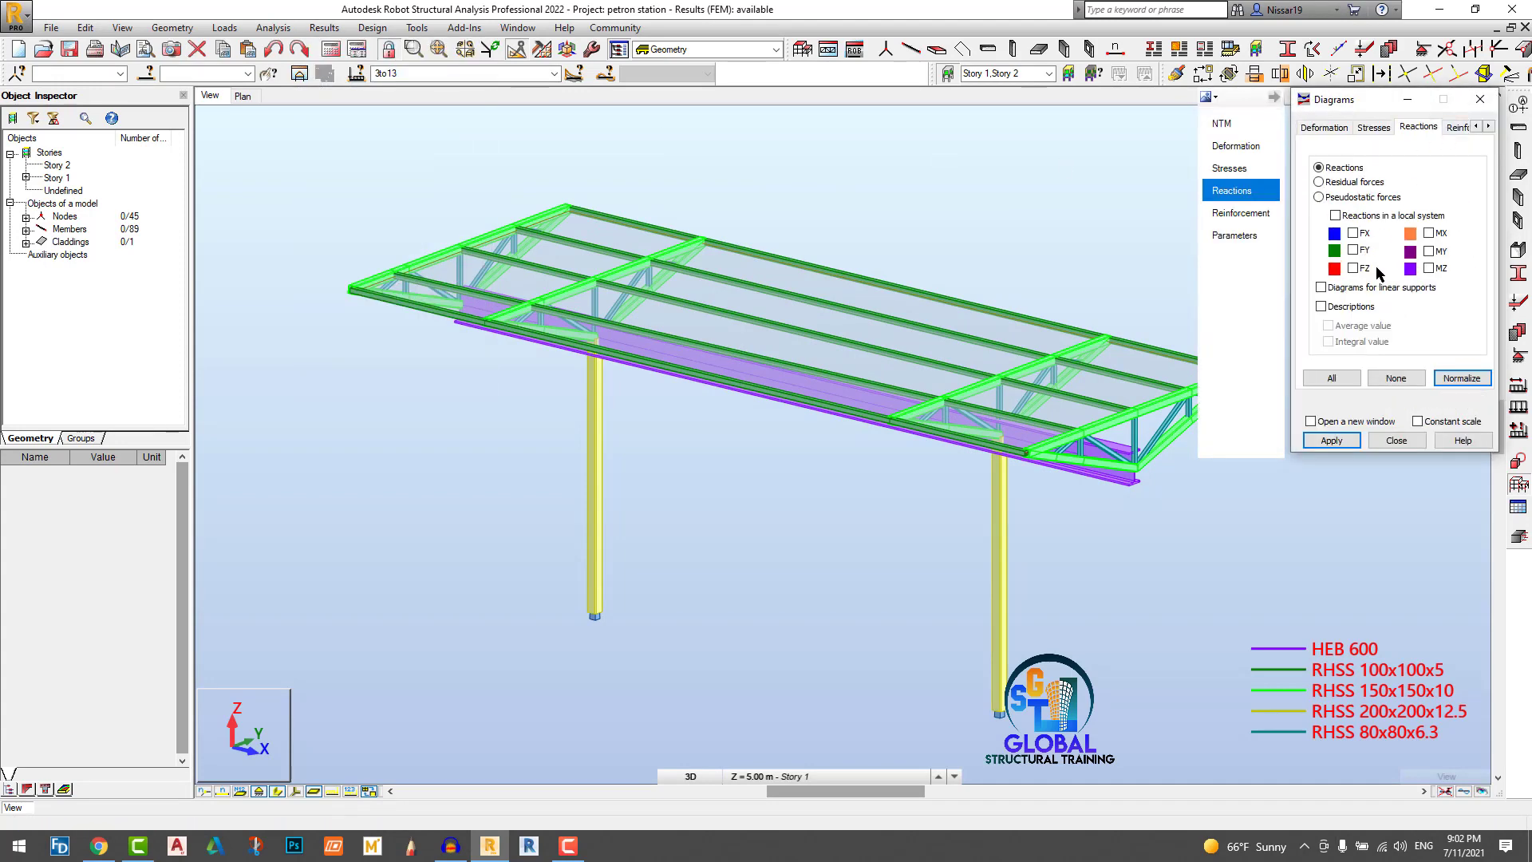
{"action": "left_click", "coordinate": [1339, 379]}
{"action": "left_click", "coordinate": [1330, 287]}
{"action": "left_click", "coordinate": [1327, 308]}
{"action": "left_click", "coordinate": [1331, 441]}
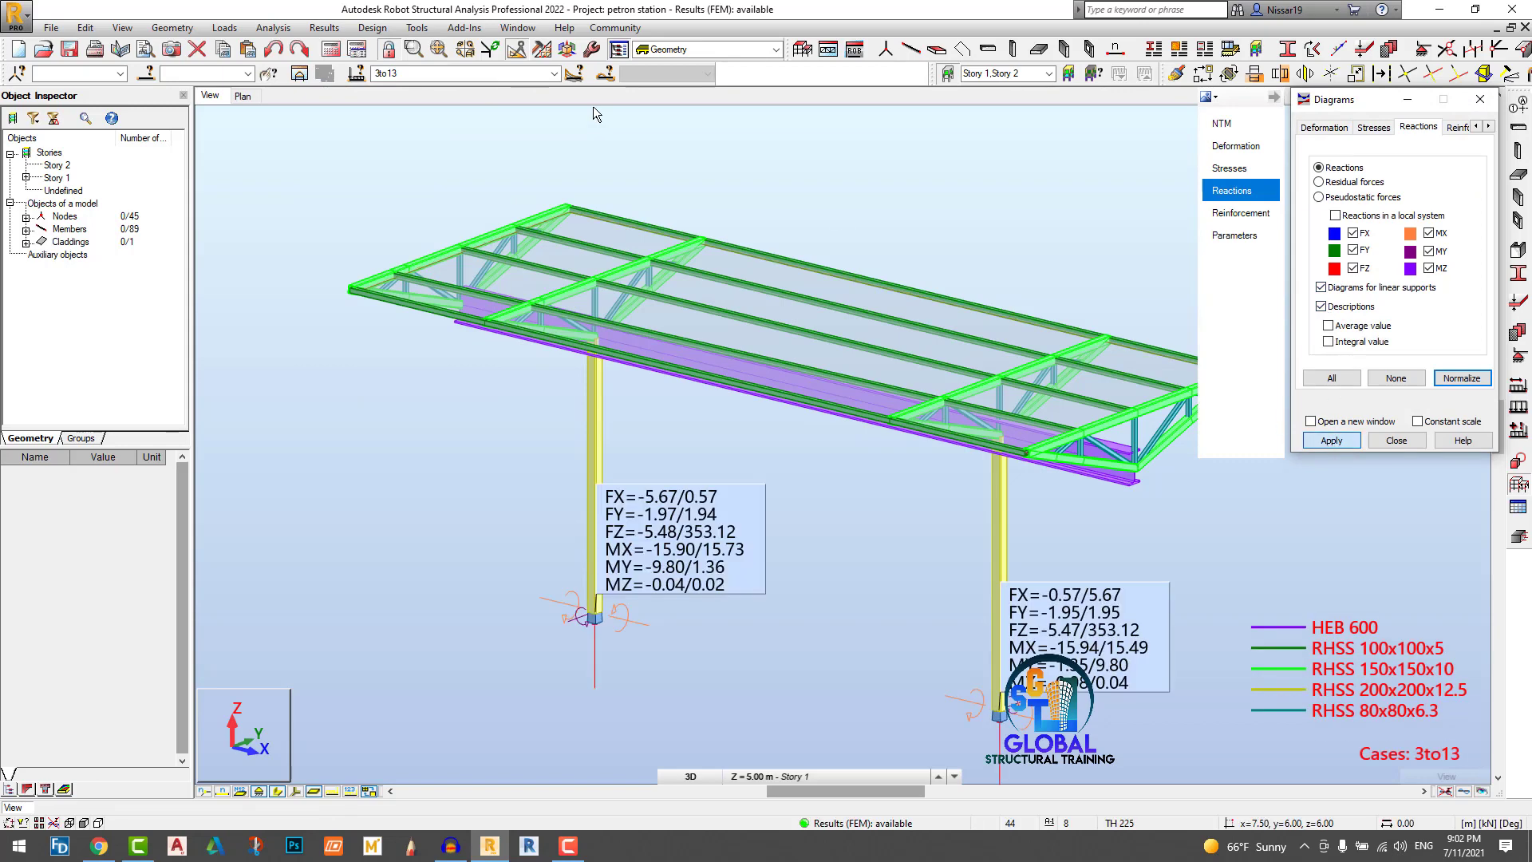
Step: Restrict the results to the ULS code combinations and examine the reactions at both column bases
{"action": "left_click", "coordinate": [552, 73]}
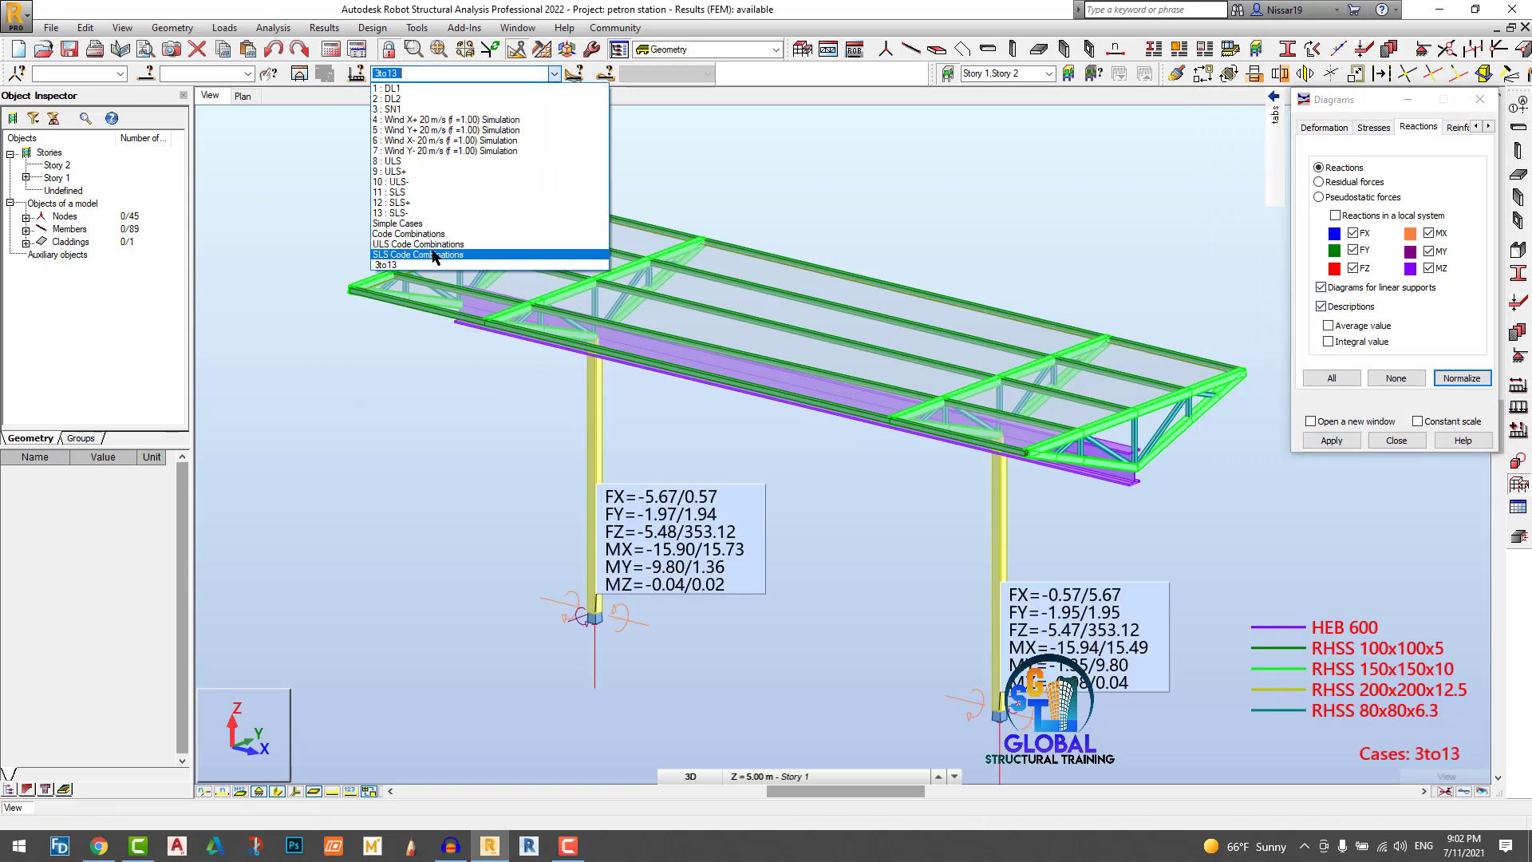
{"action": "left_click", "coordinate": [431, 244]}
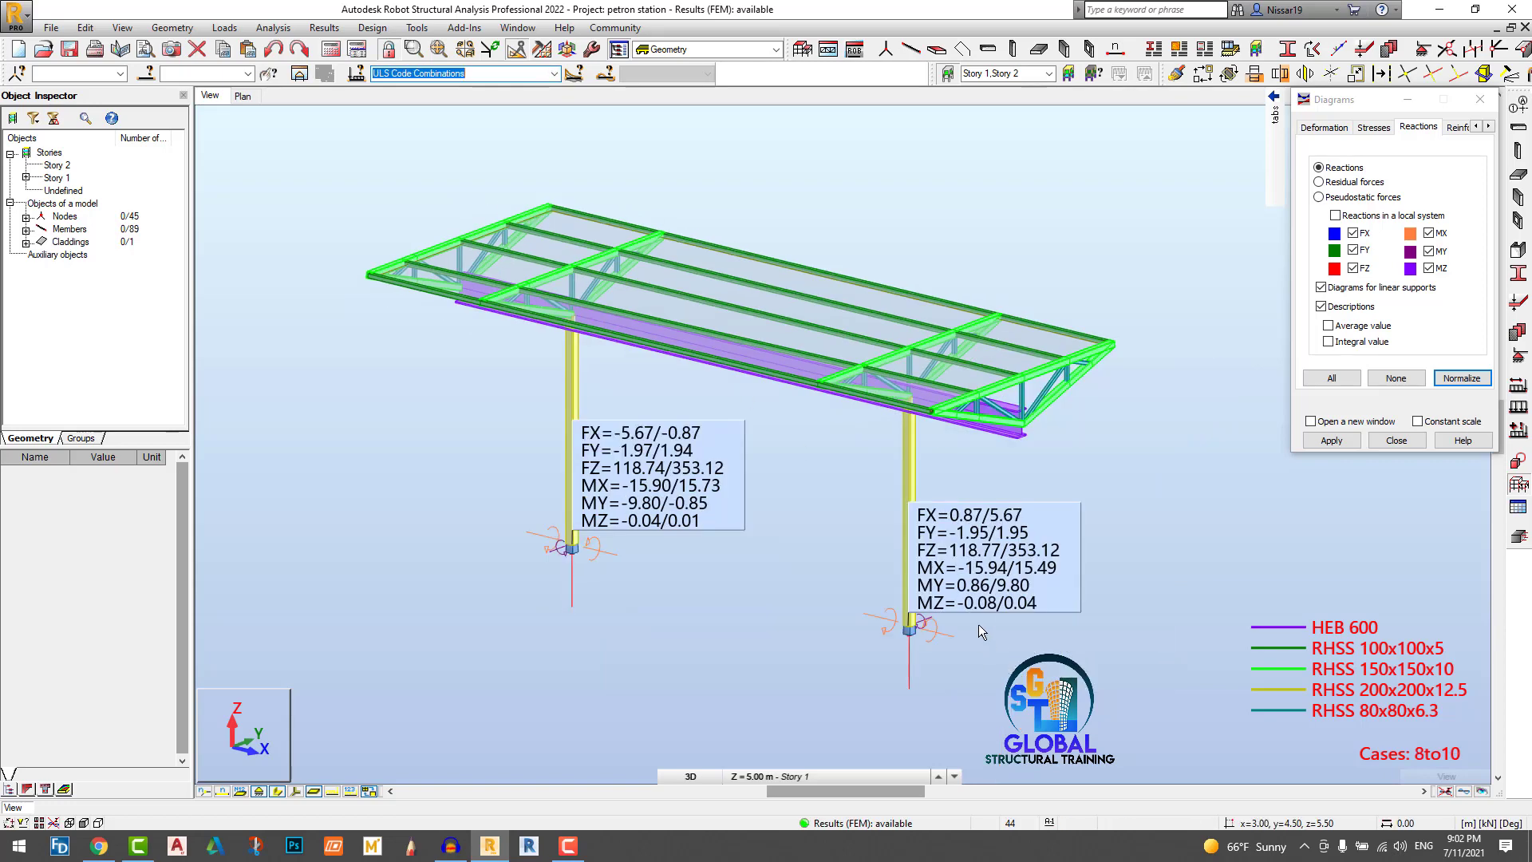
{"action": "scroll", "coordinate": [979, 624], "scroll_direction": "up", "scroll_amount": 1}
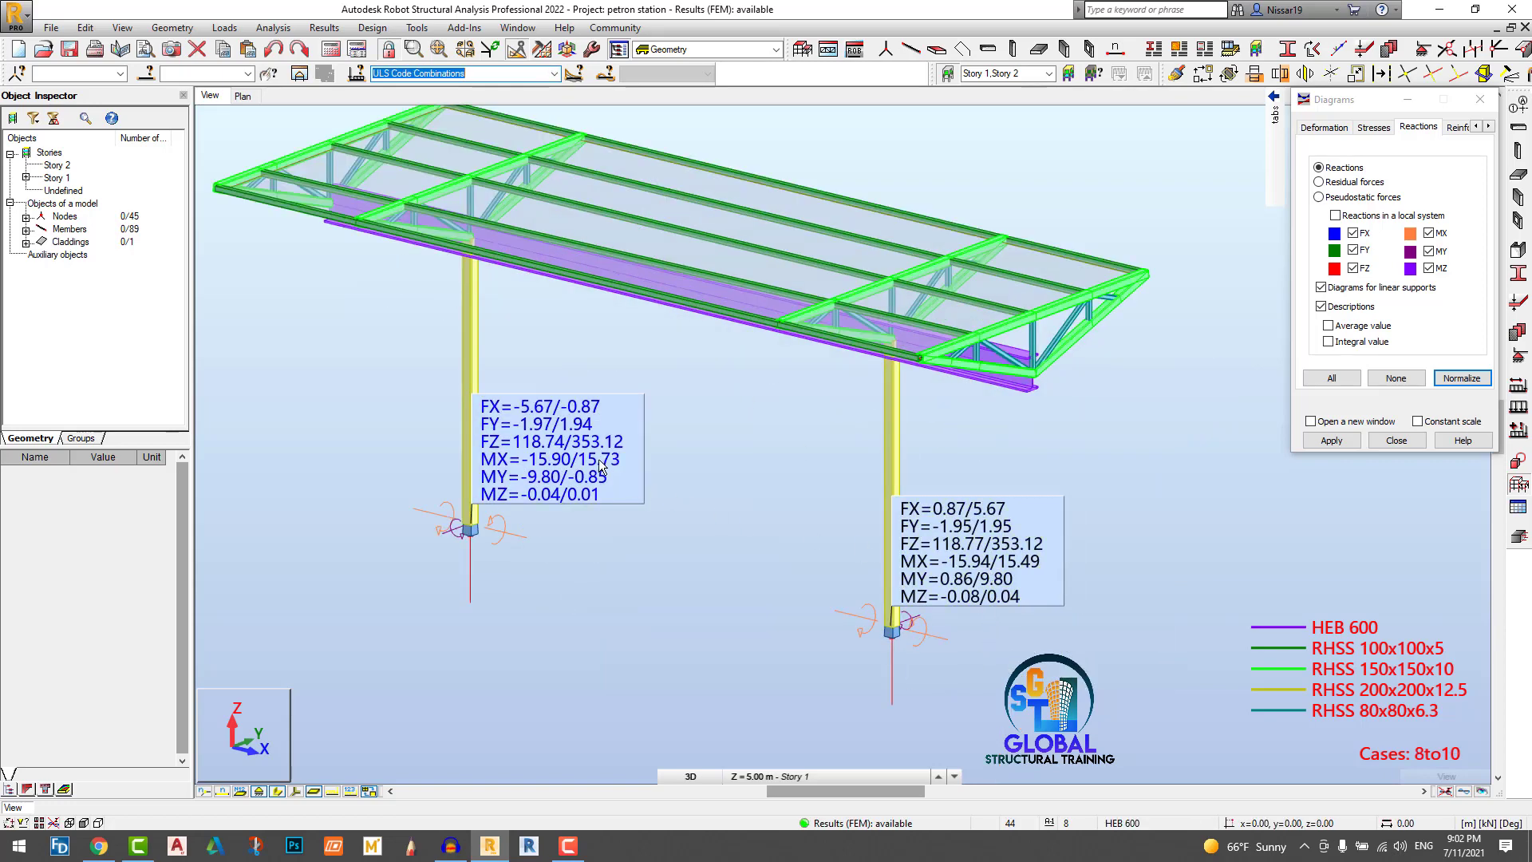
{"action": "scroll", "coordinate": [776, 500], "scroll_direction": "down", "scroll_amount": 1}
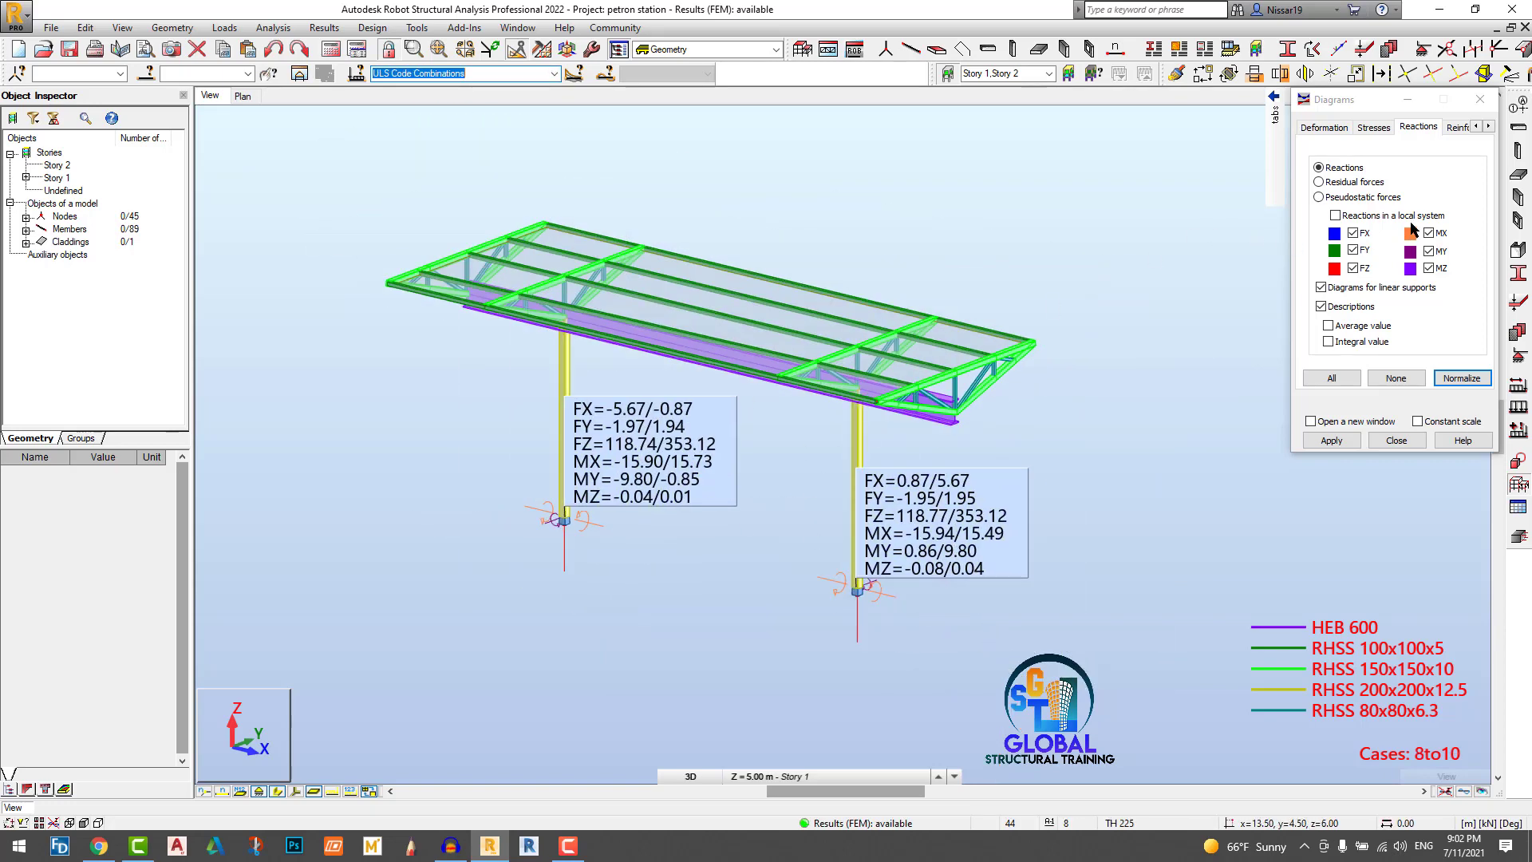
Step: Clear all reaction displays and show the My moment diagram on the members
{"action": "left_click", "coordinate": [1407, 380]}
{"action": "left_click", "coordinate": [1329, 441]}
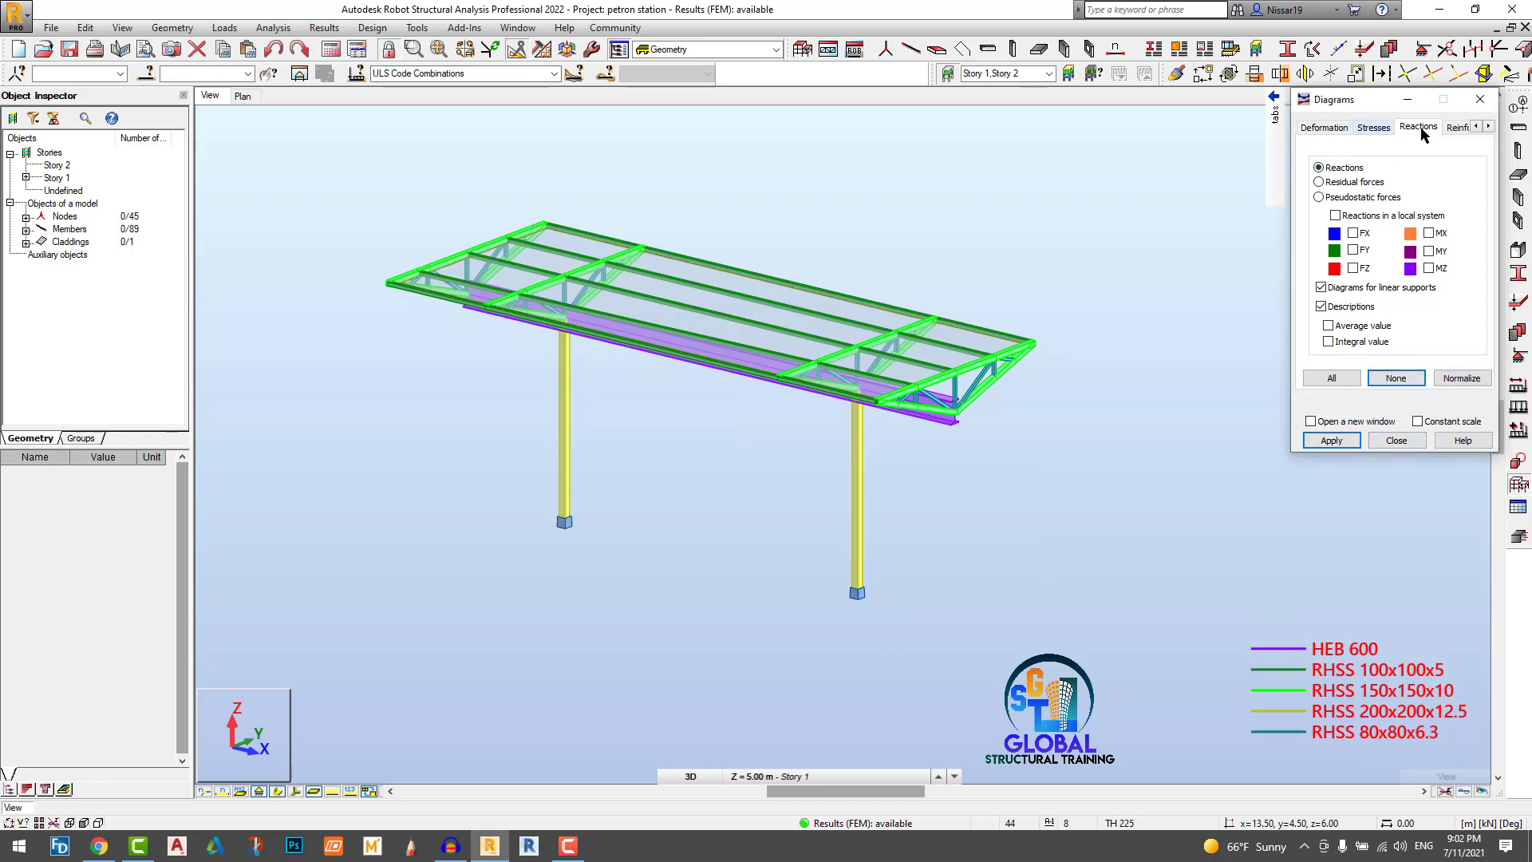
{"action": "left_click", "coordinate": [1329, 130]}
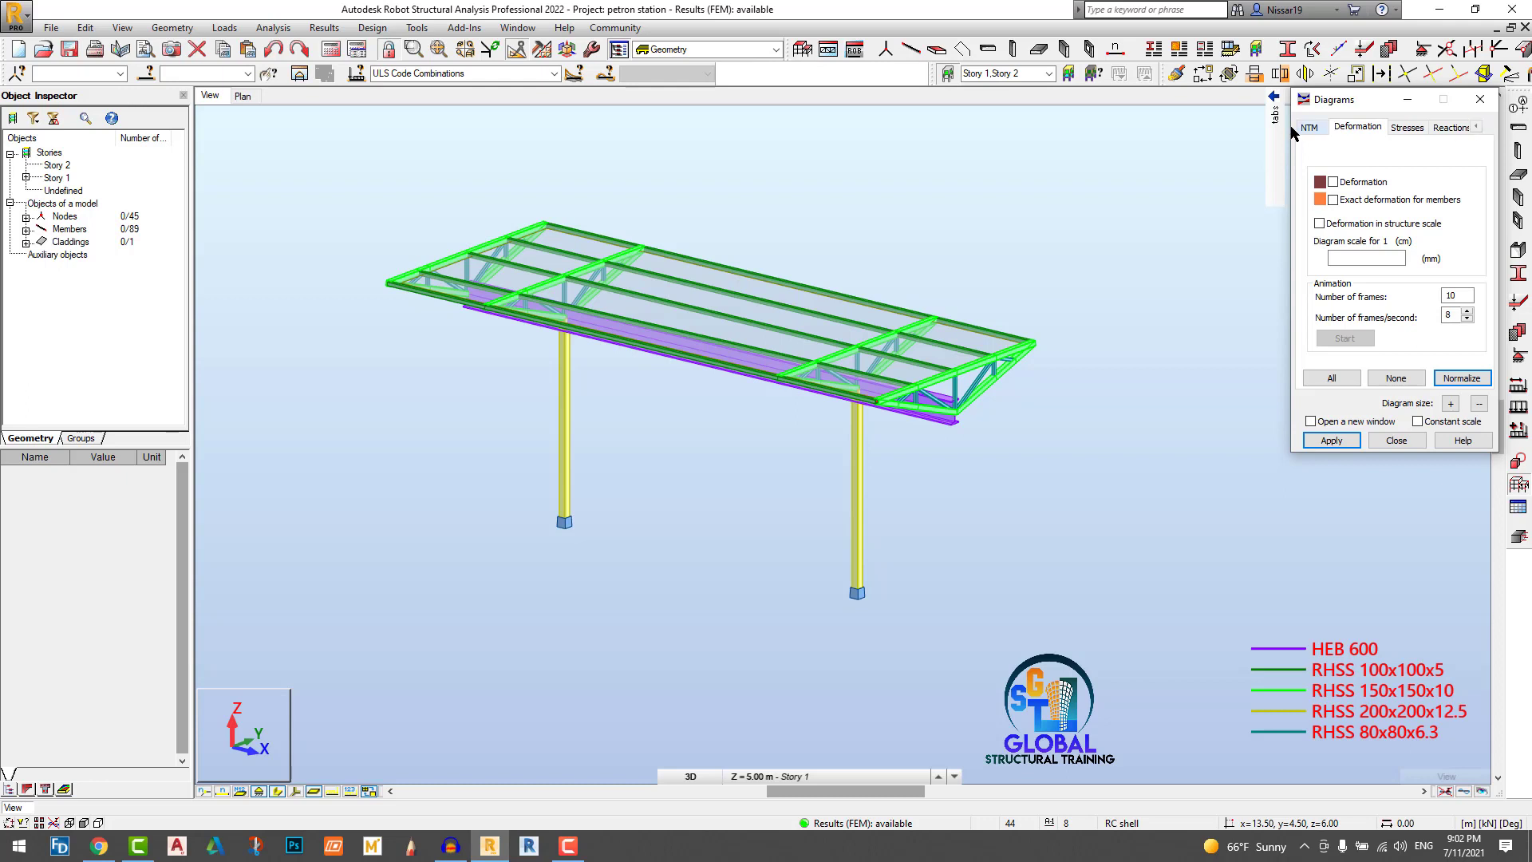
{"action": "left_click", "coordinate": [1311, 128]}
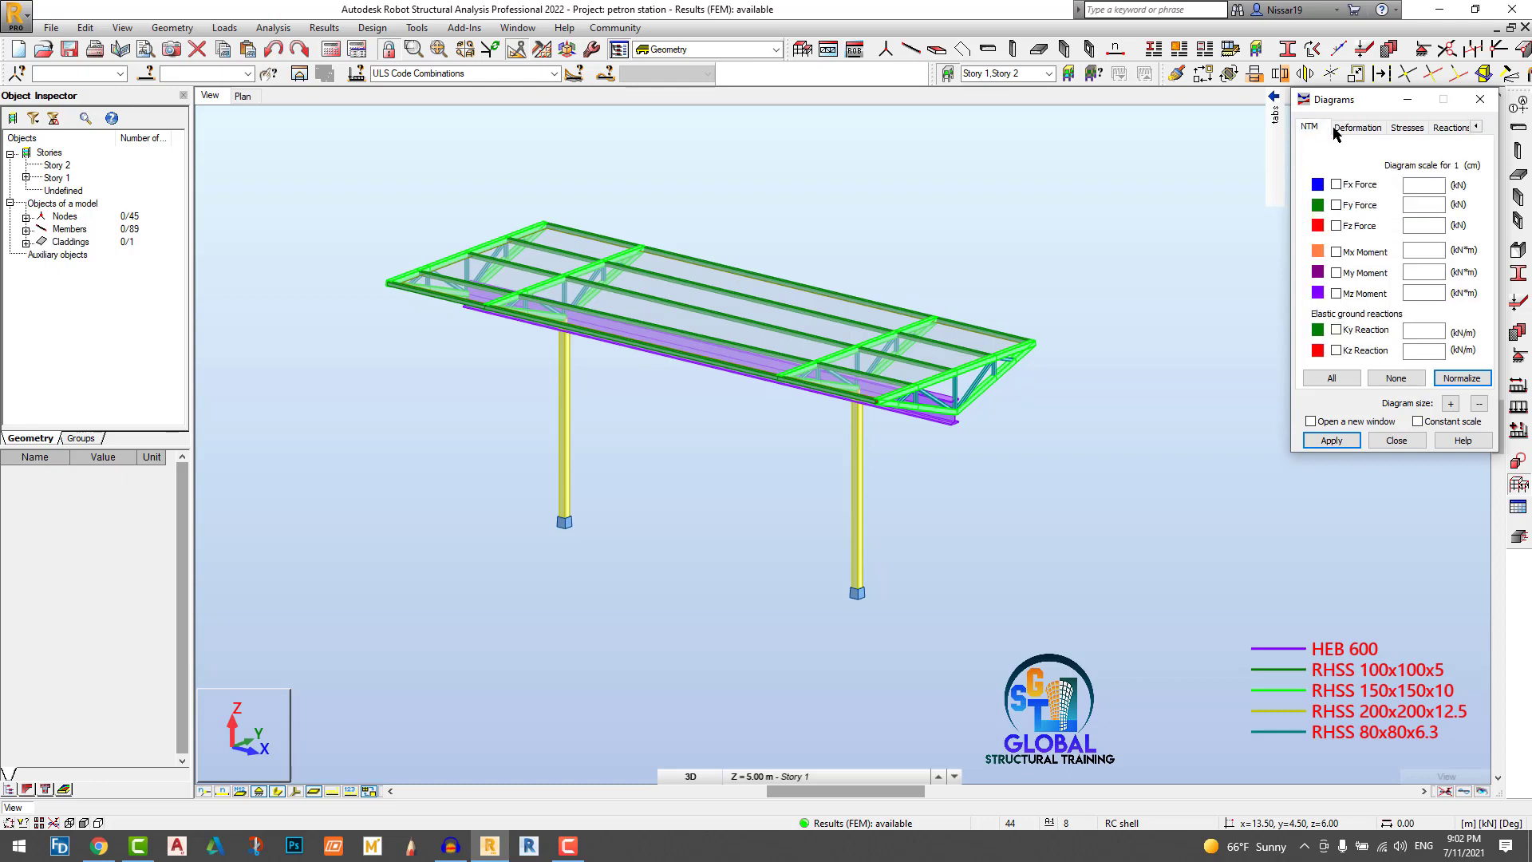
{"action": "left_click", "coordinate": [1336, 273]}
{"action": "left_click", "coordinate": [1329, 440]}
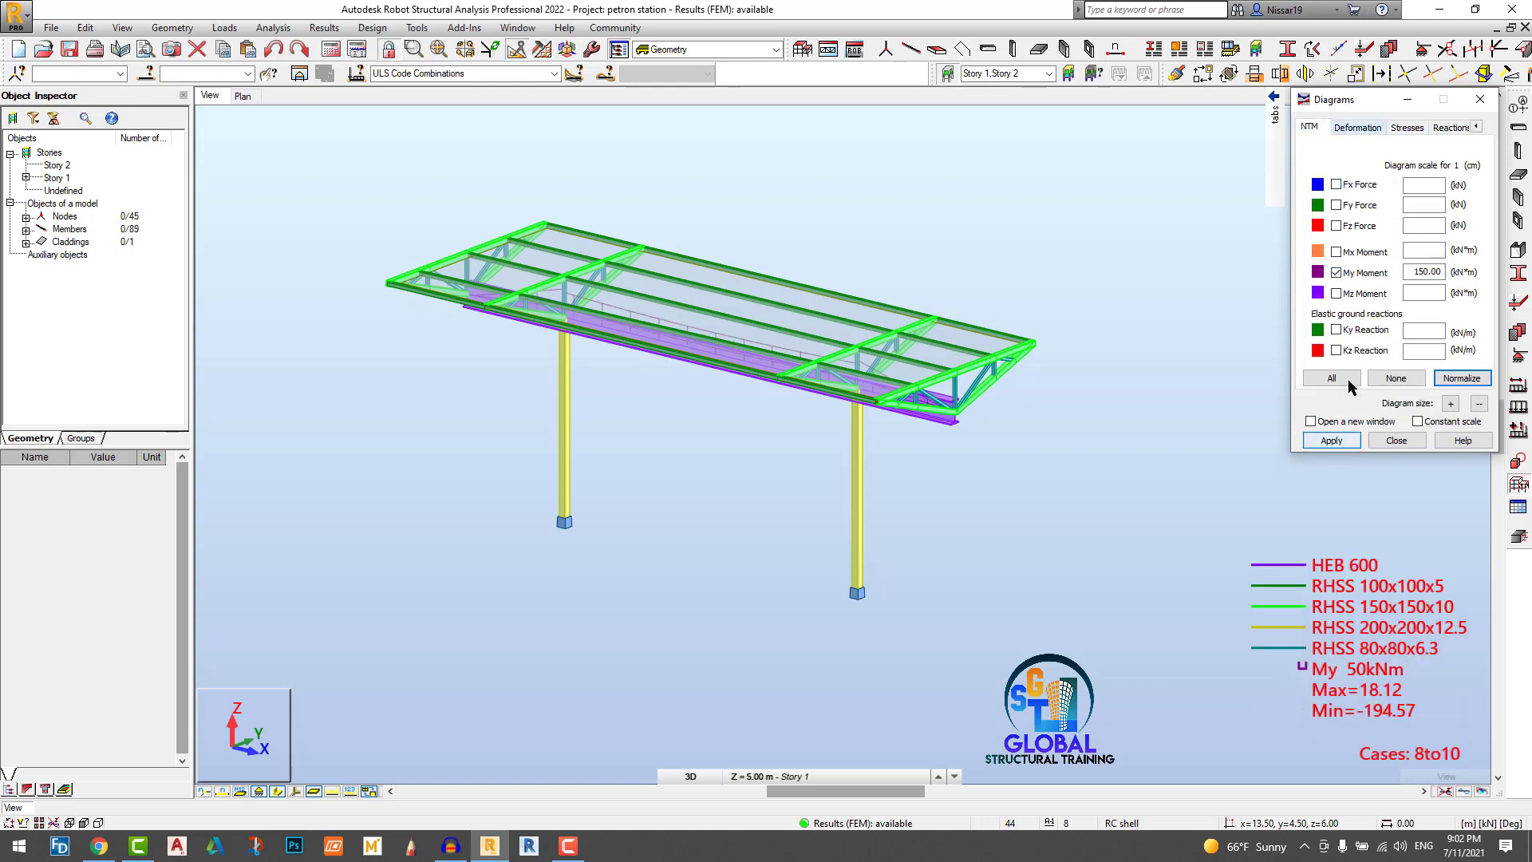
Step: Set the diagrams to differentiated positive and negative values with filled shading
{"action": "left_click", "coordinate": [1450, 128]}
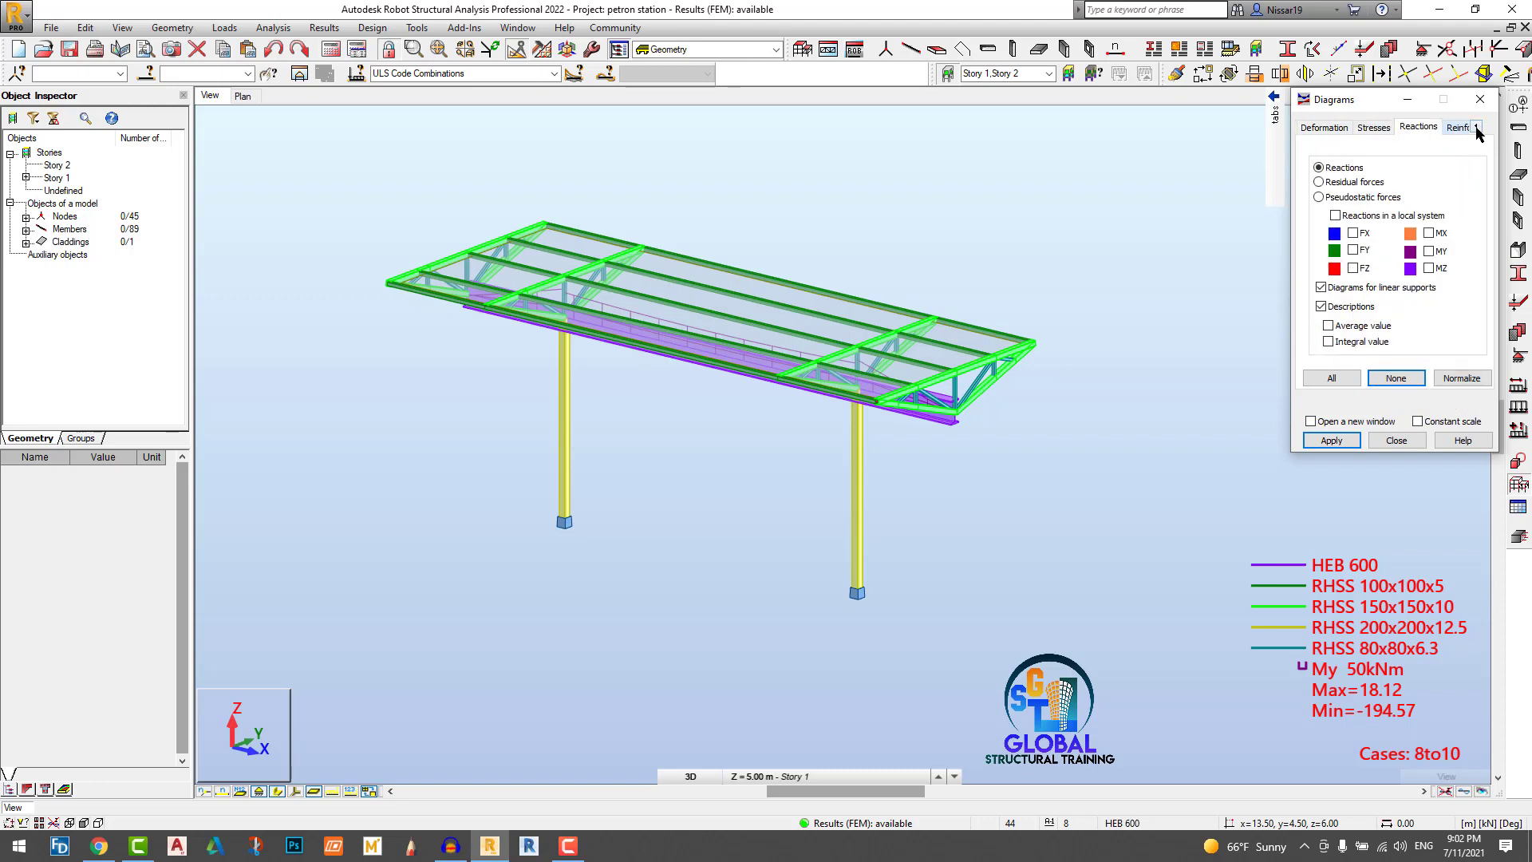
{"action": "left_click", "coordinate": [1488, 127]}
{"action": "left_click", "coordinate": [1487, 127]}
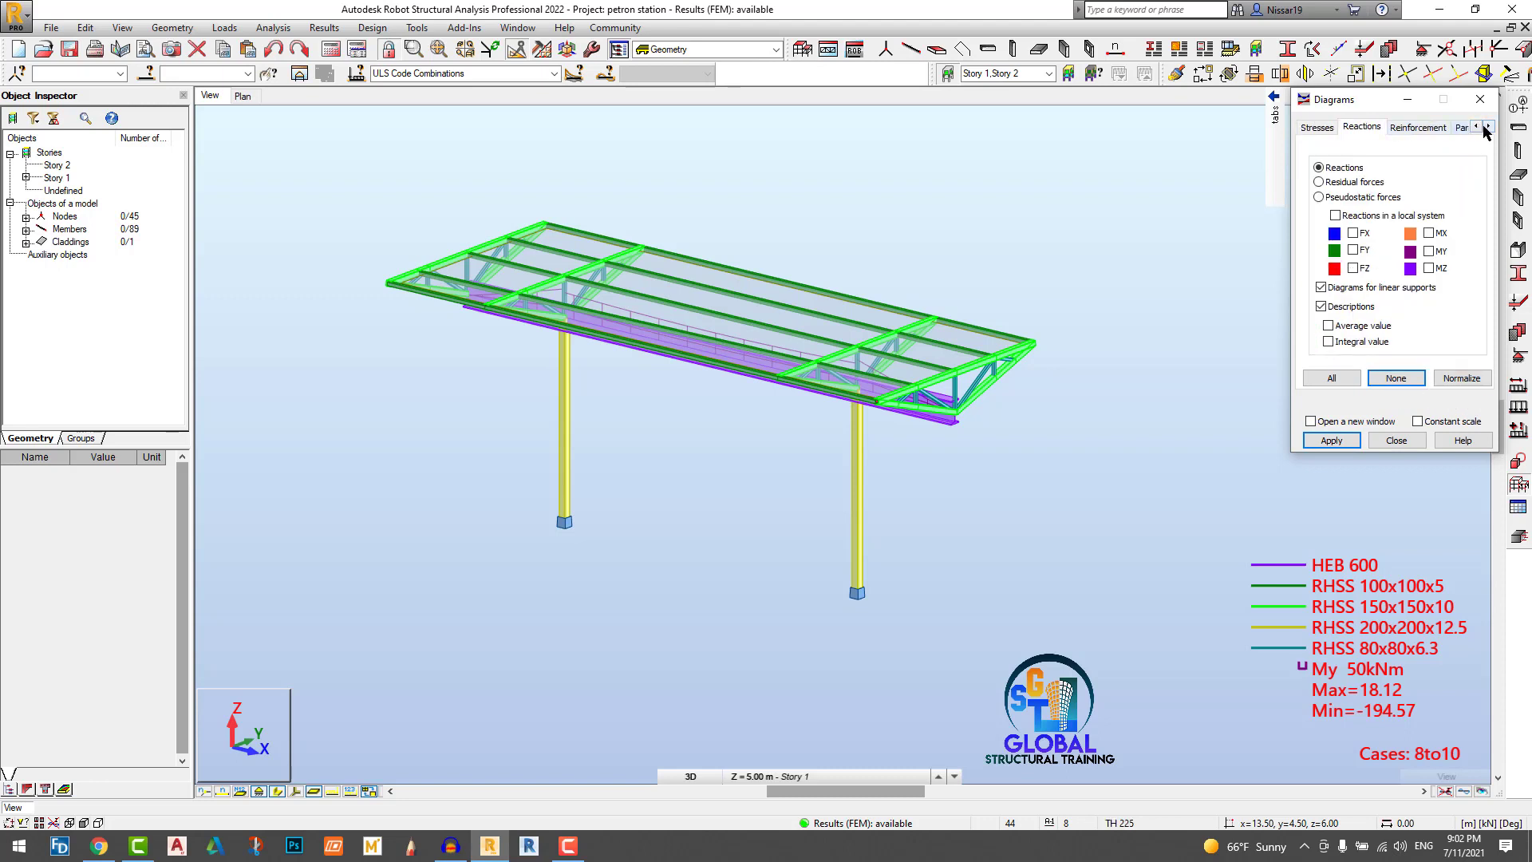
{"action": "left_click", "coordinate": [1487, 128]}
{"action": "left_click", "coordinate": [1447, 132]}
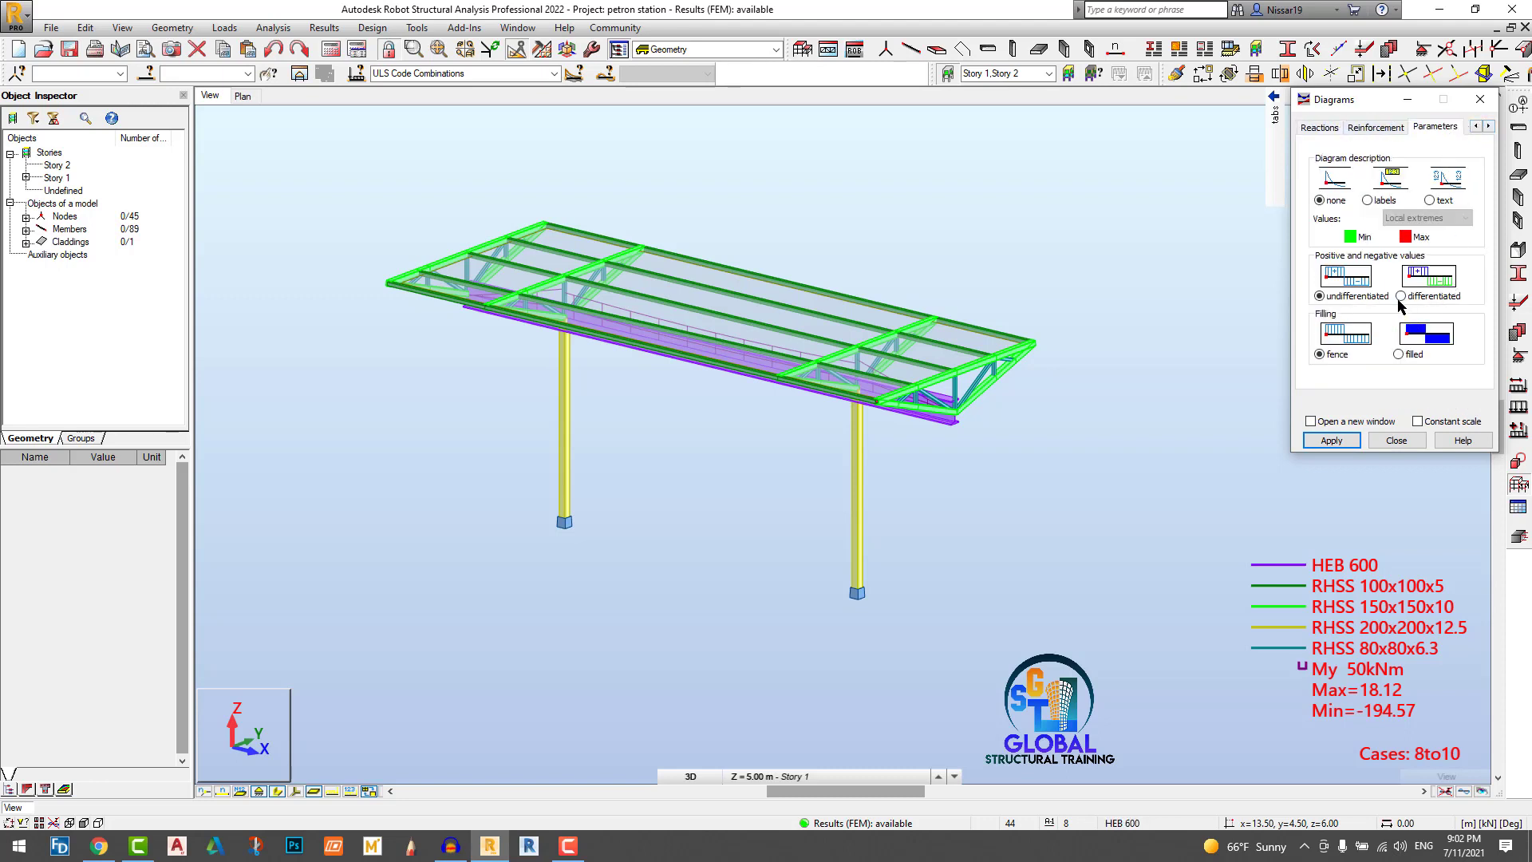
{"action": "left_click", "coordinate": [1330, 440]}
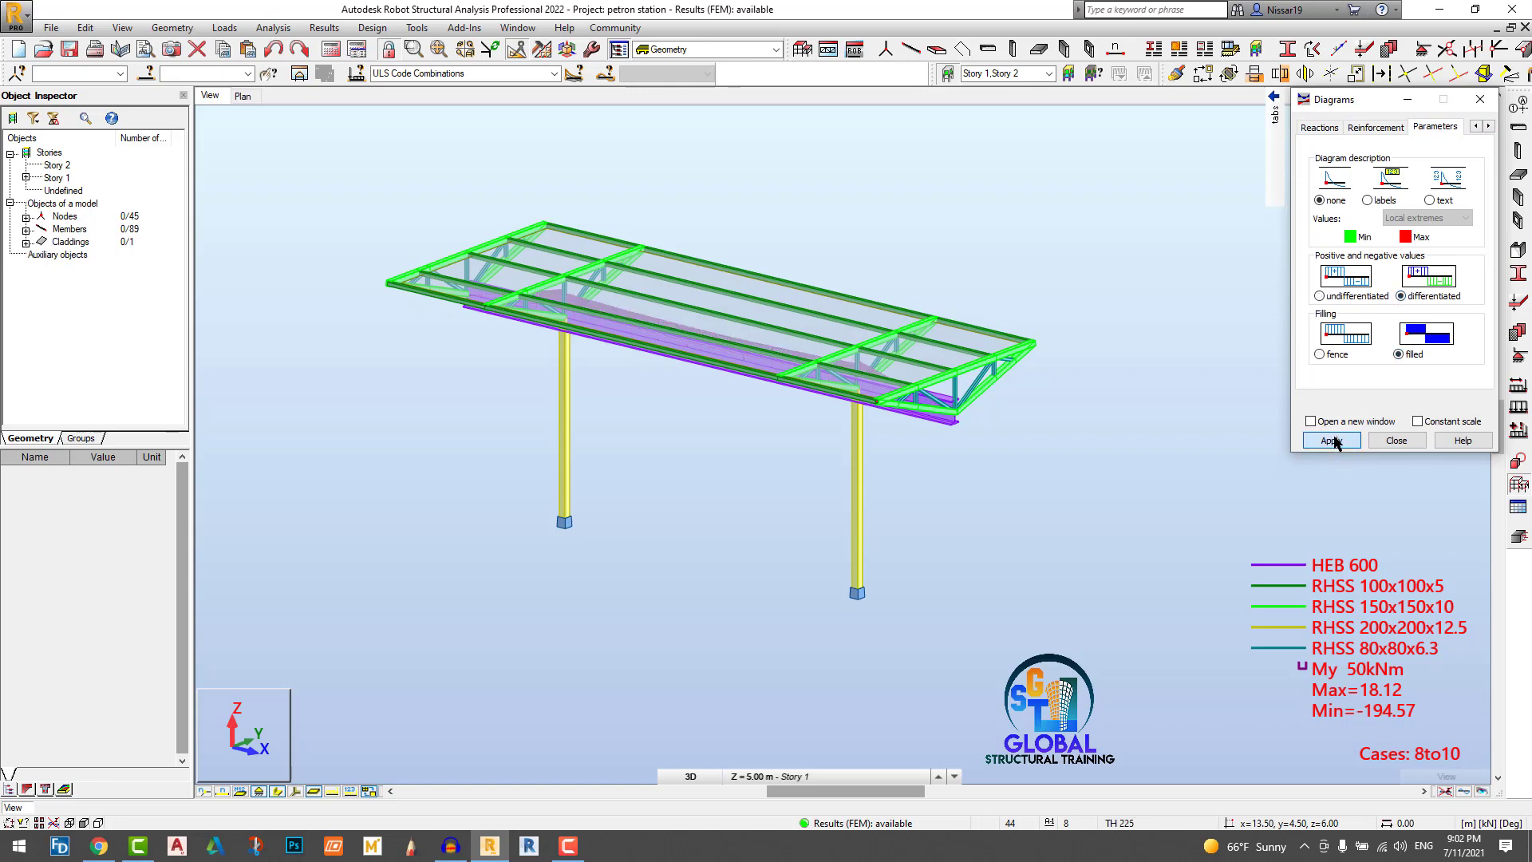
Step: Add text descriptions with local extremes to the My moment diagram
{"action": "scroll", "coordinate": [914, 453], "scroll_direction": "up", "scroll_amount": 2}
{"action": "left_click", "coordinate": [1429, 201]}
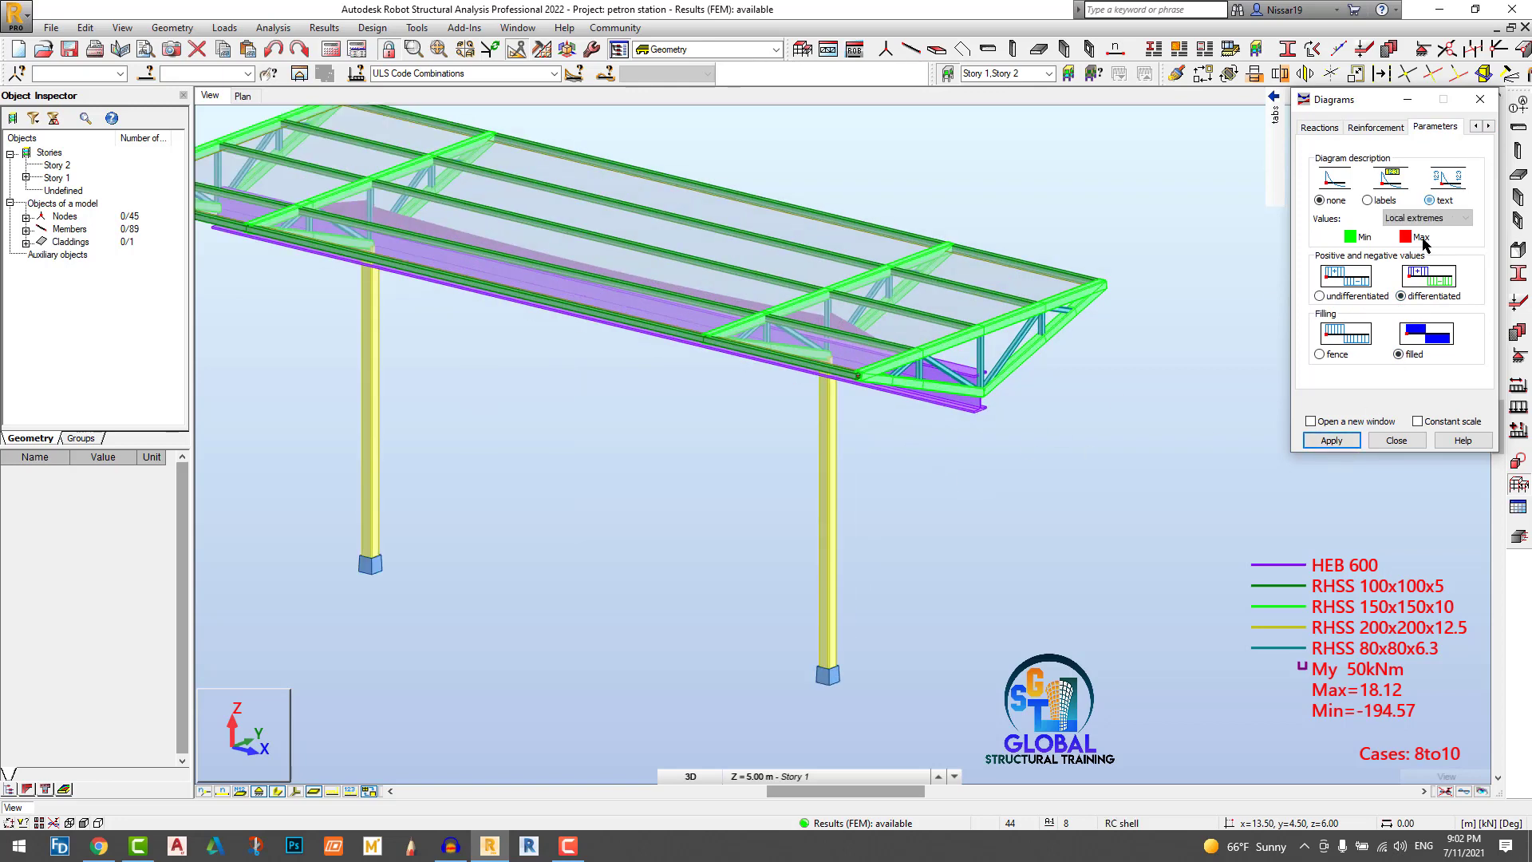
{"action": "left_click", "coordinate": [1330, 440]}
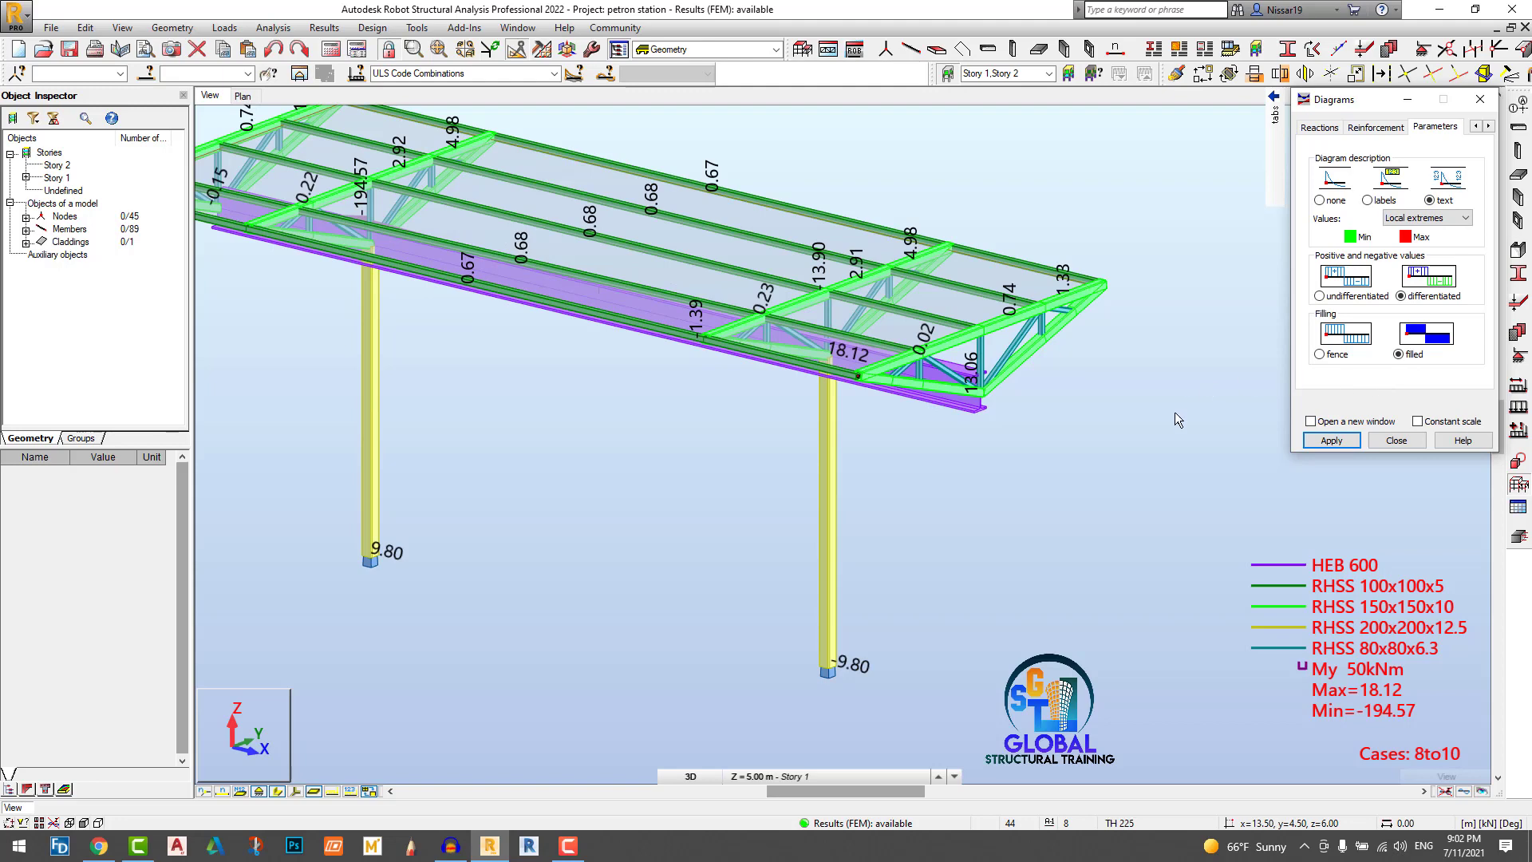
{"action": "scroll", "coordinate": [1174, 412], "scroll_direction": "down", "scroll_amount": 2}
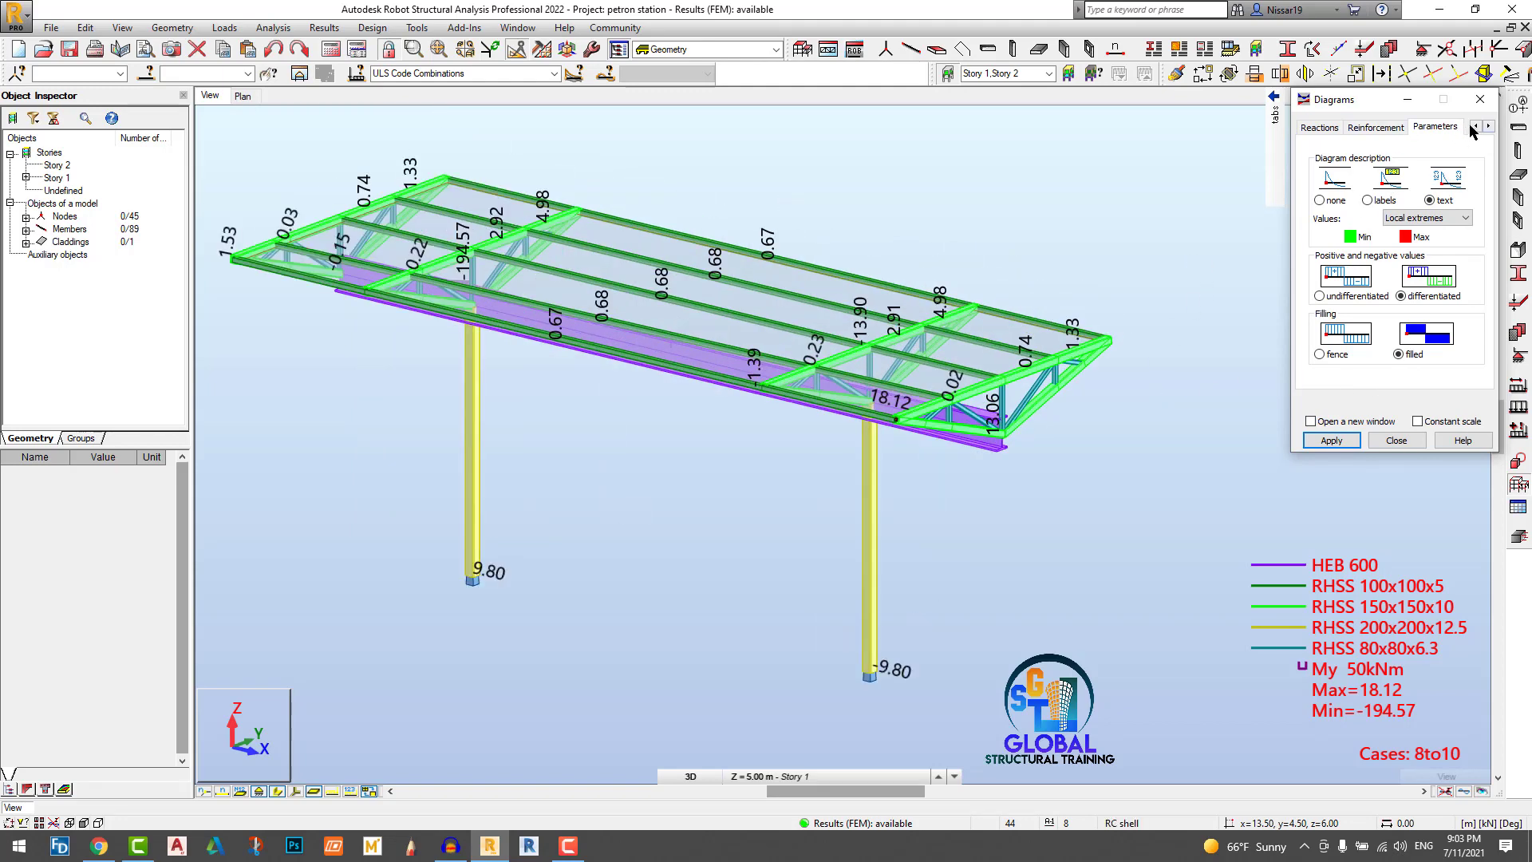
Step: Replace the My moment diagram with the Mx moment diagram
{"action": "left_click", "coordinate": [1474, 126]}
{"action": "left_click", "coordinate": [1475, 126]}
{"action": "left_click", "coordinate": [1474, 126]}
{"action": "left_click", "coordinate": [1309, 126]}
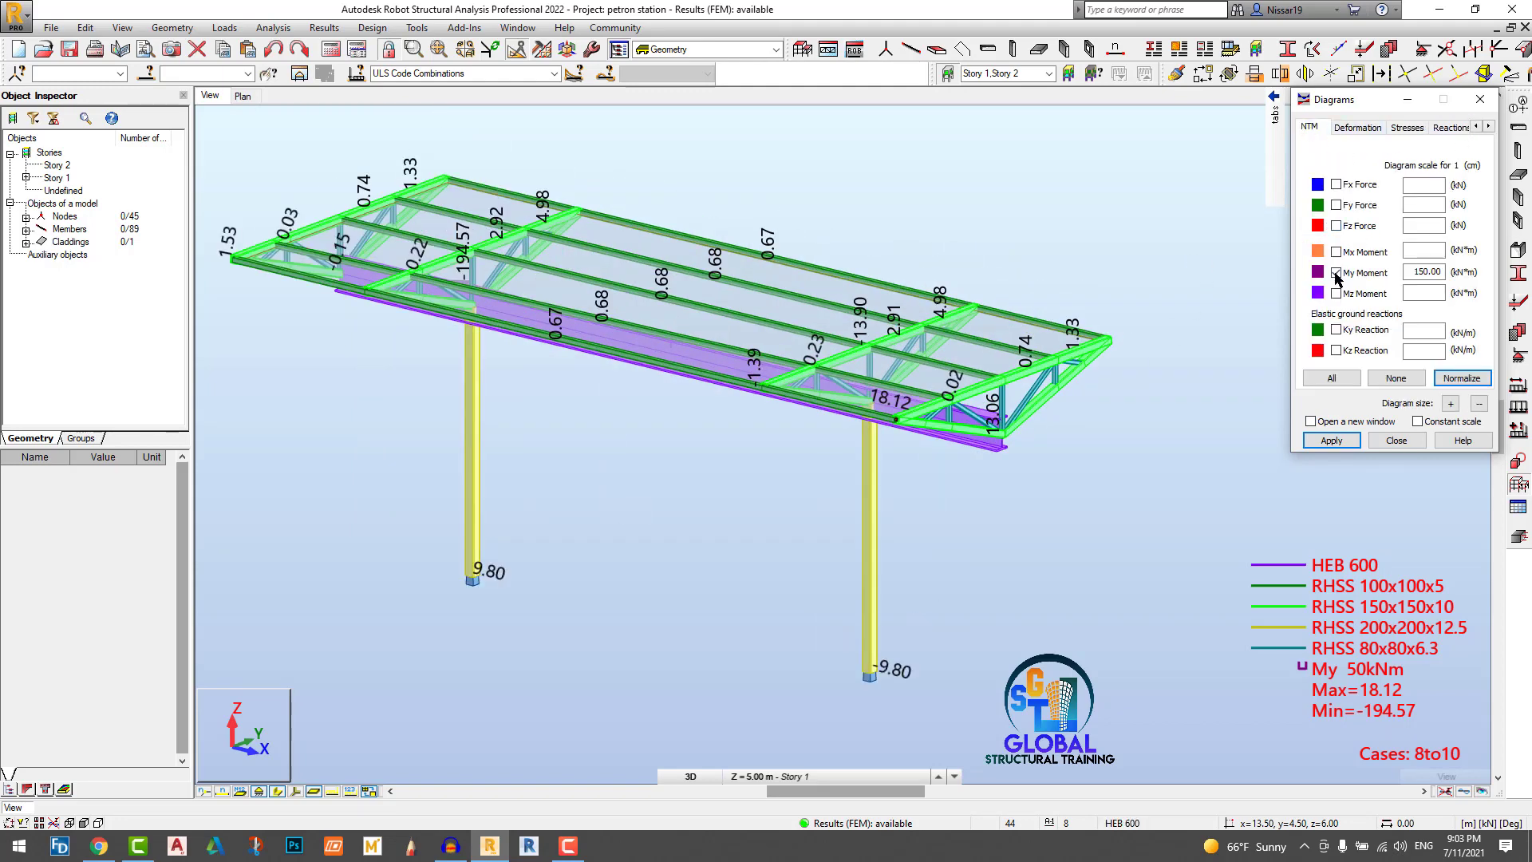
{"action": "left_click", "coordinate": [1330, 441]}
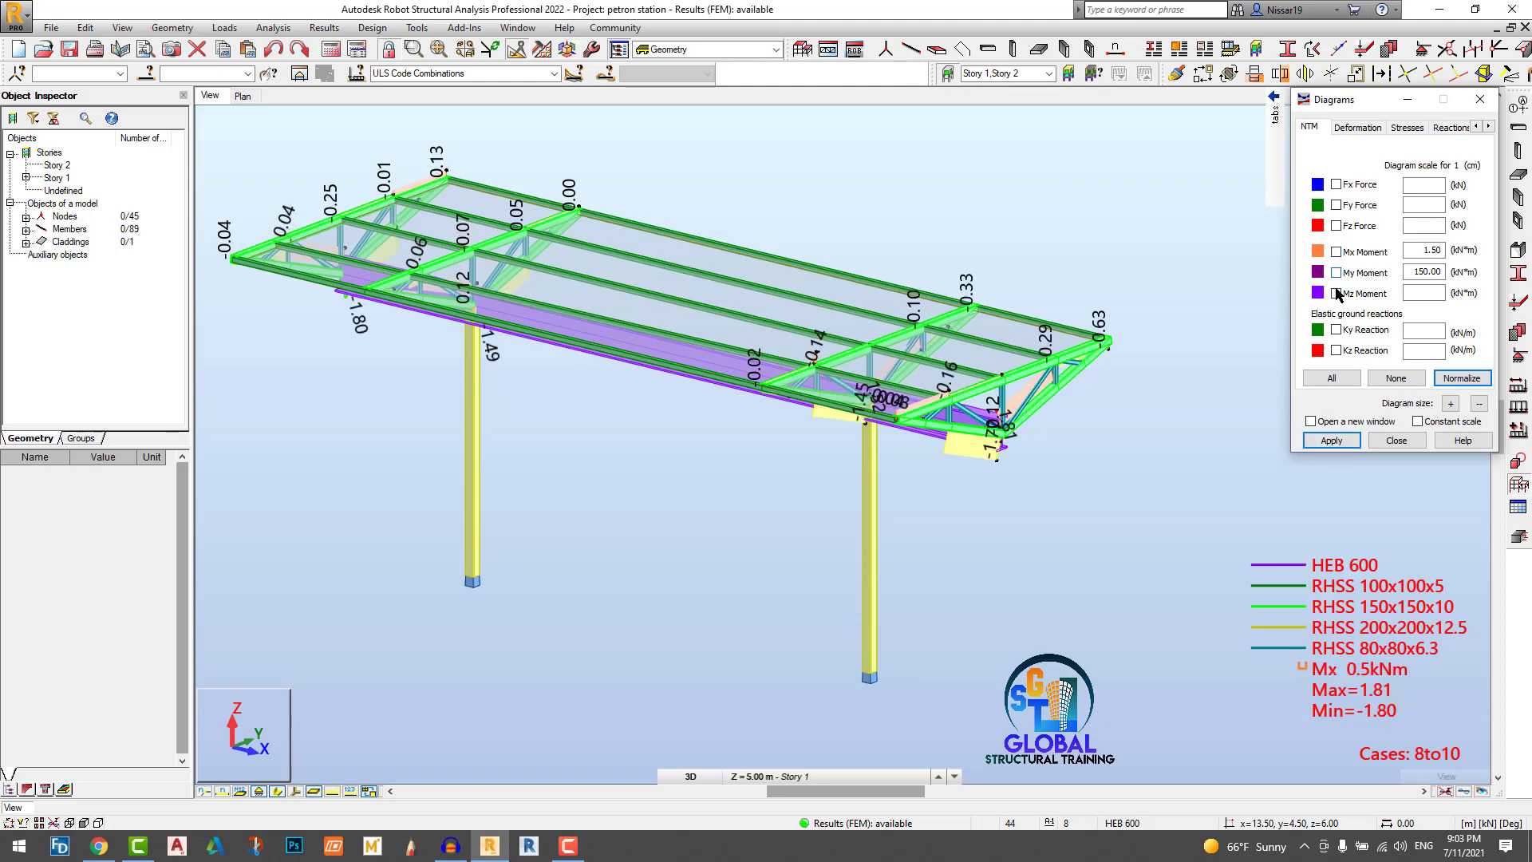
Step: Show the Mz moment diagram in place of Mx, and replace it with the Fx force diagram
{"action": "left_click", "coordinate": [1330, 441]}
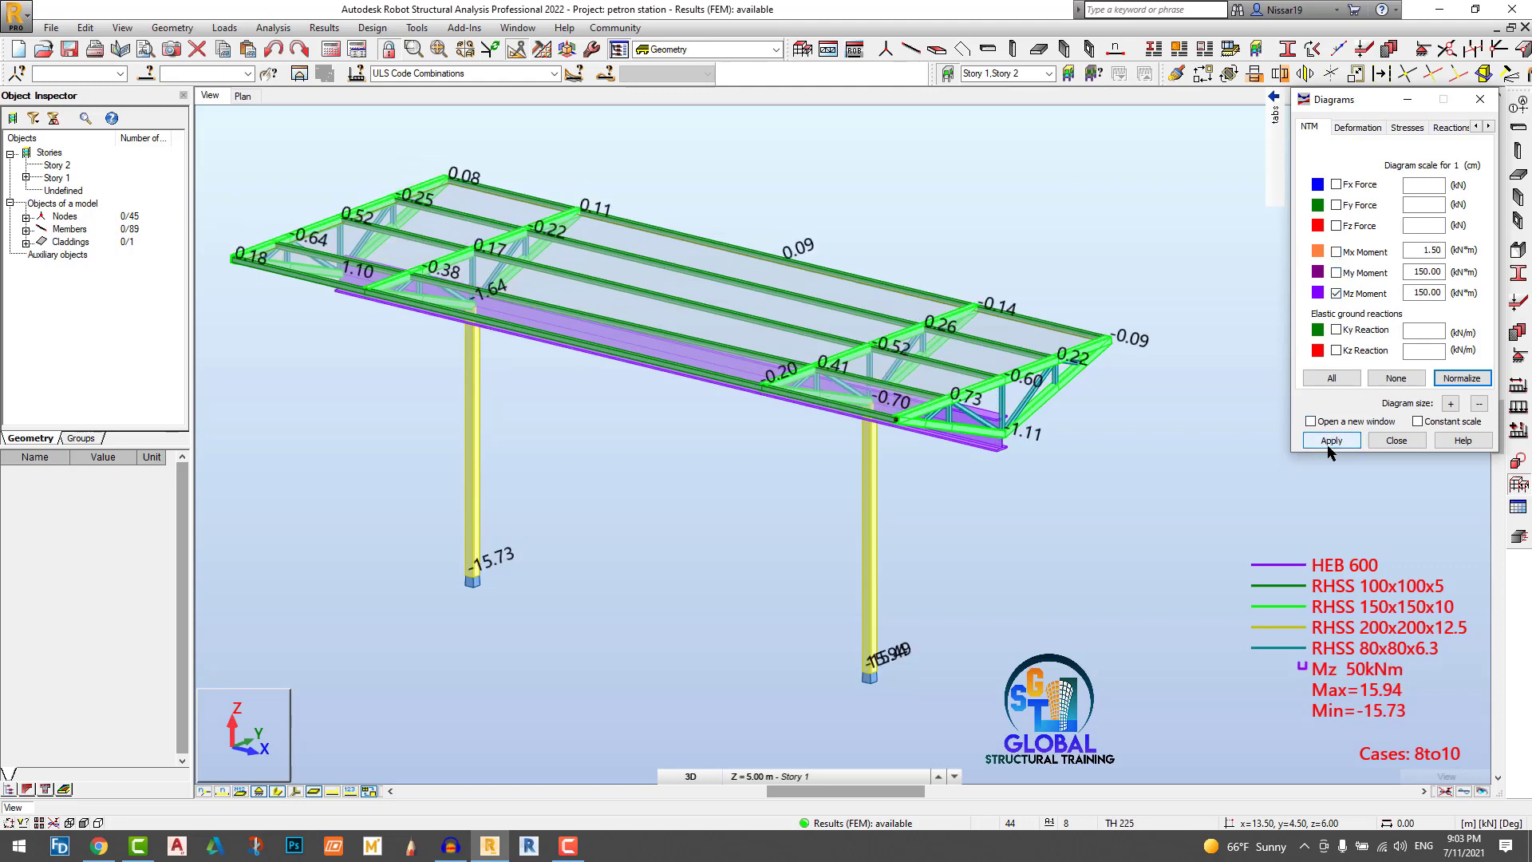
{"action": "left_click", "coordinate": [1336, 294]}
{"action": "left_click", "coordinate": [1330, 441]}
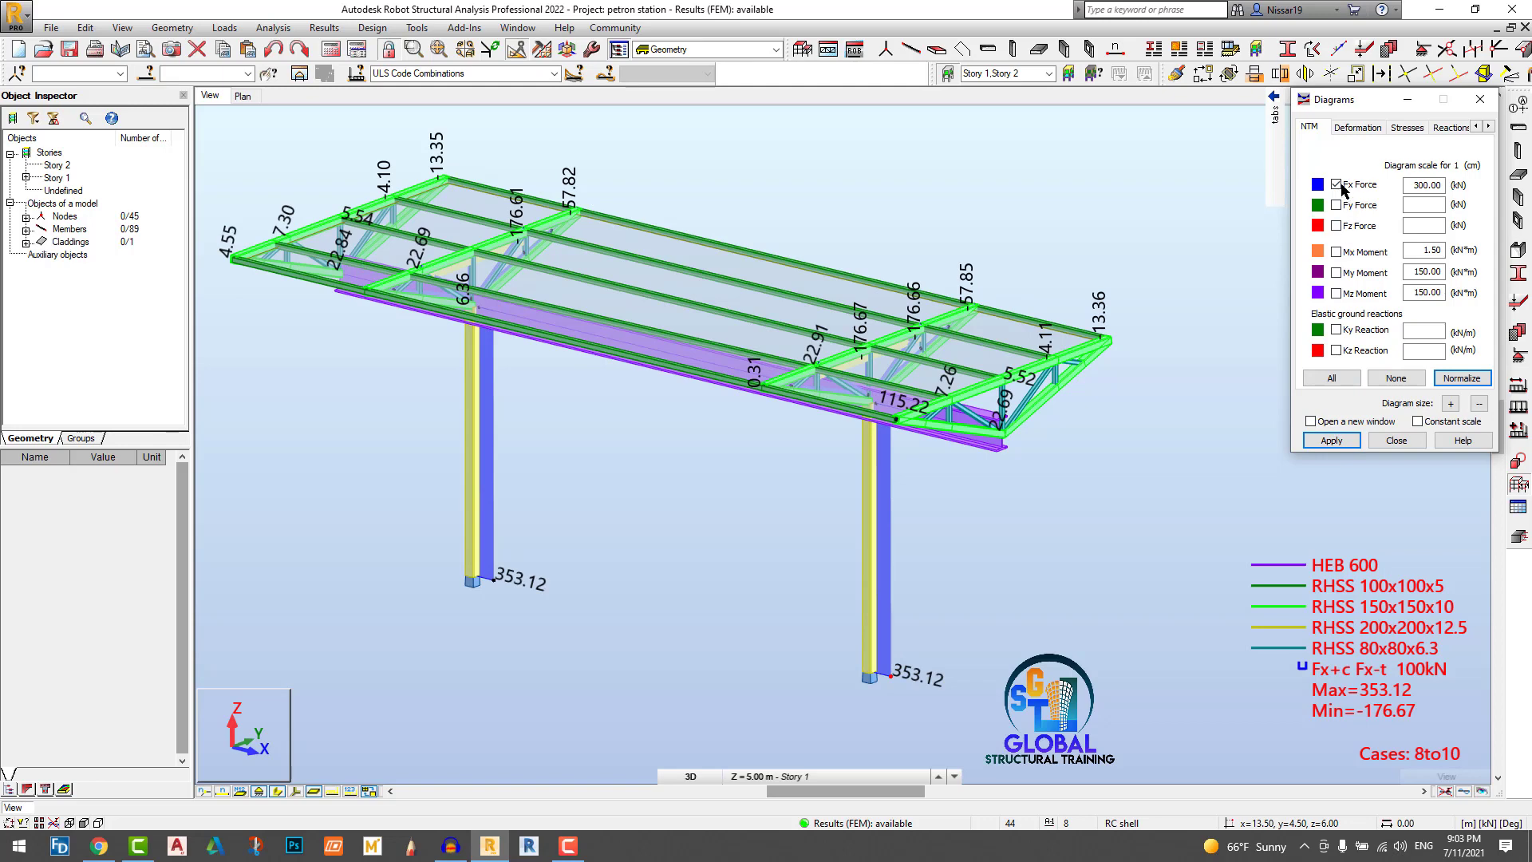
Step: Show the Fy and Fz force diagrams in place of Fx, and clear them from the model again
{"action": "left_click", "coordinate": [1339, 185]}
{"action": "left_click", "coordinate": [1337, 440]}
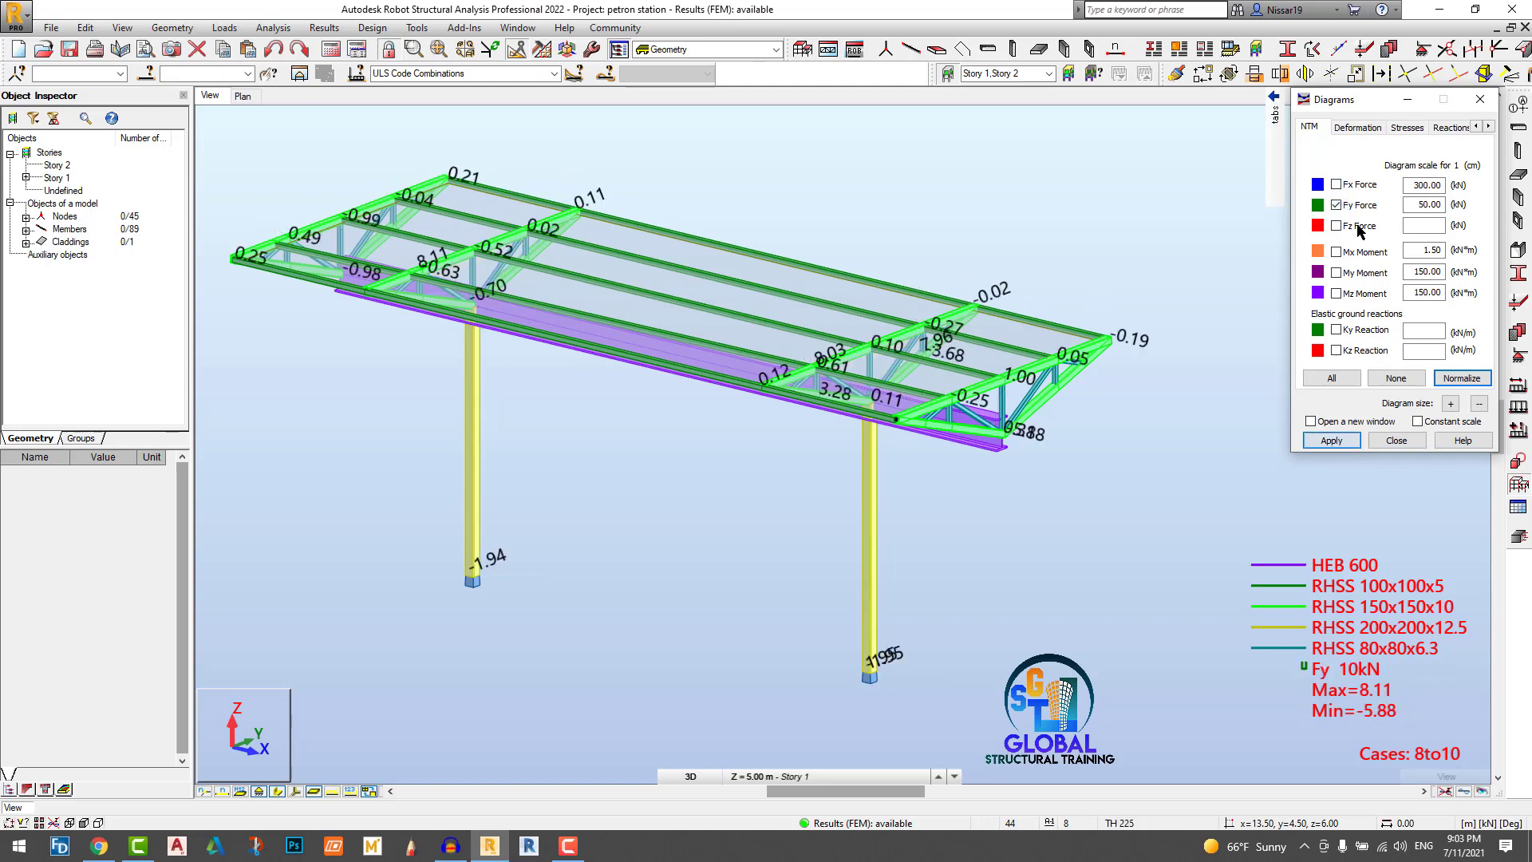
{"action": "left_click", "coordinate": [1330, 440]}
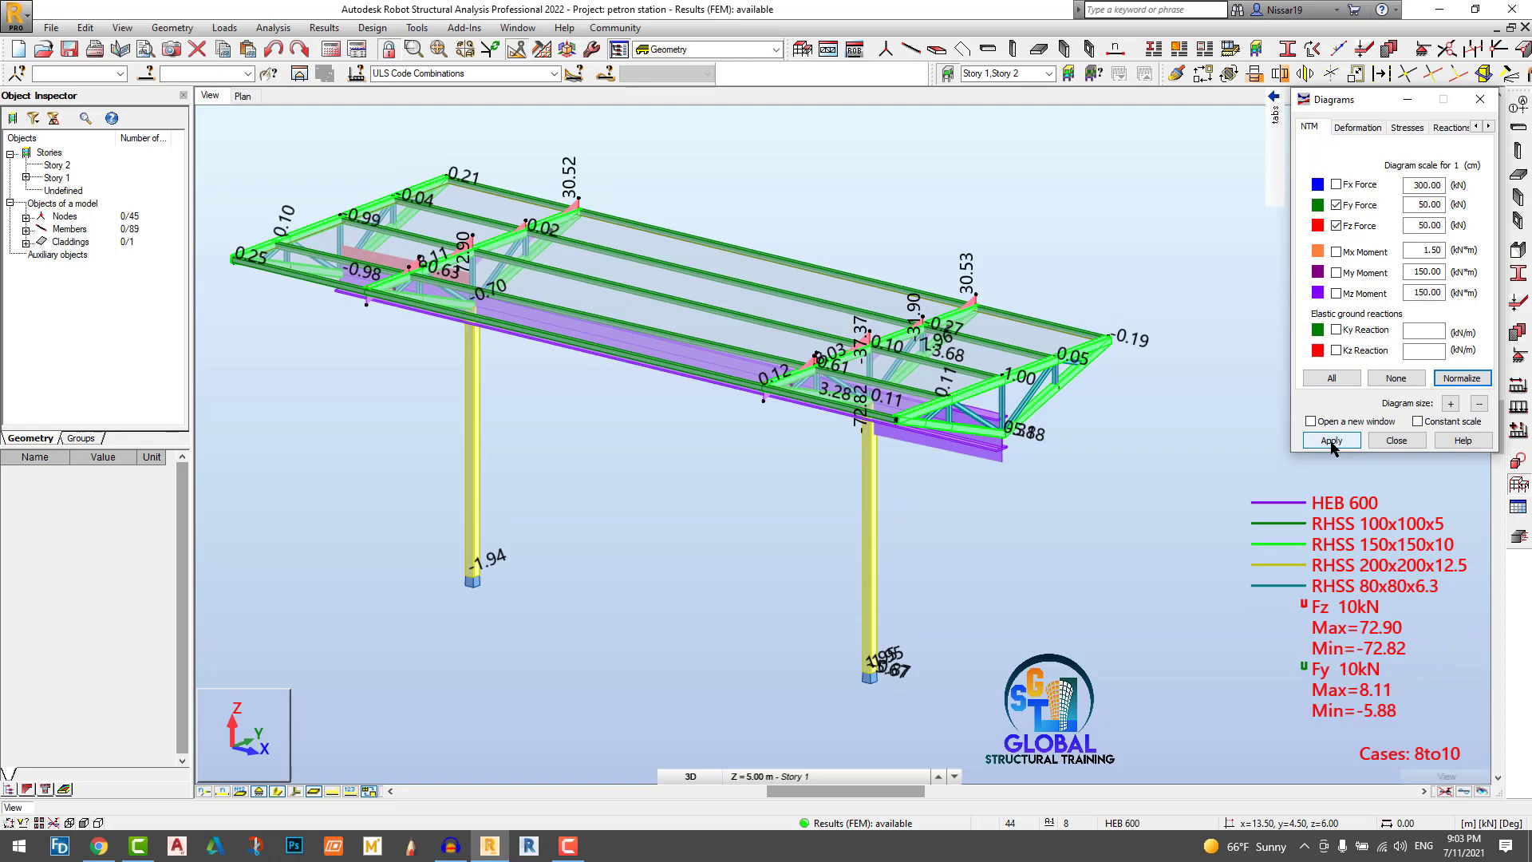
{"action": "left_click", "coordinate": [1337, 226]}
{"action": "left_click", "coordinate": [1333, 440]}
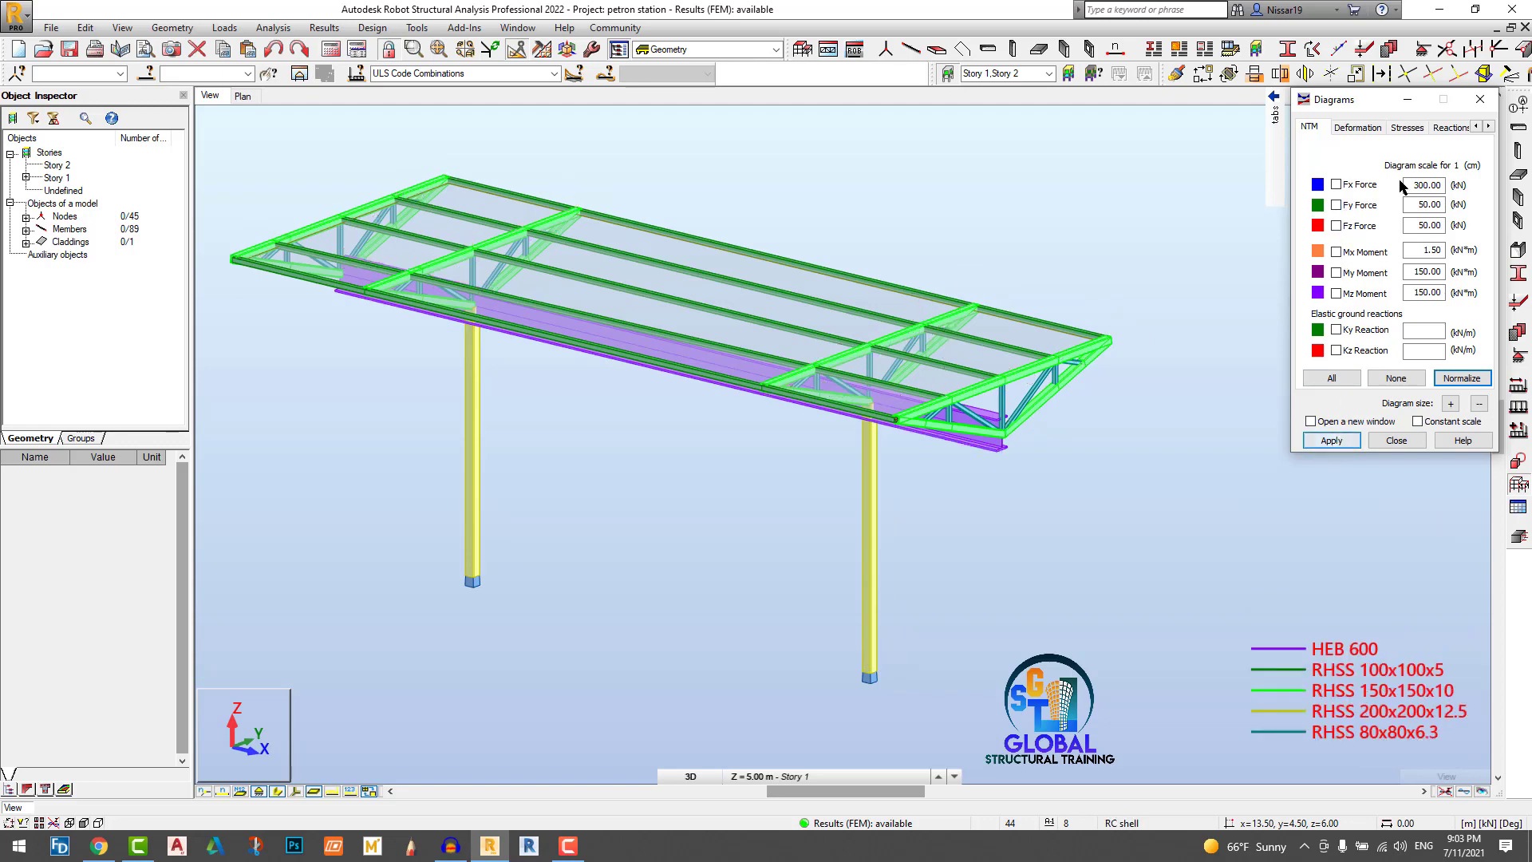
Step: Display the deformation diagram of the canopy for the SLS Code Combinations and examine the nodal displacements
{"action": "left_click", "coordinate": [1406, 127]}
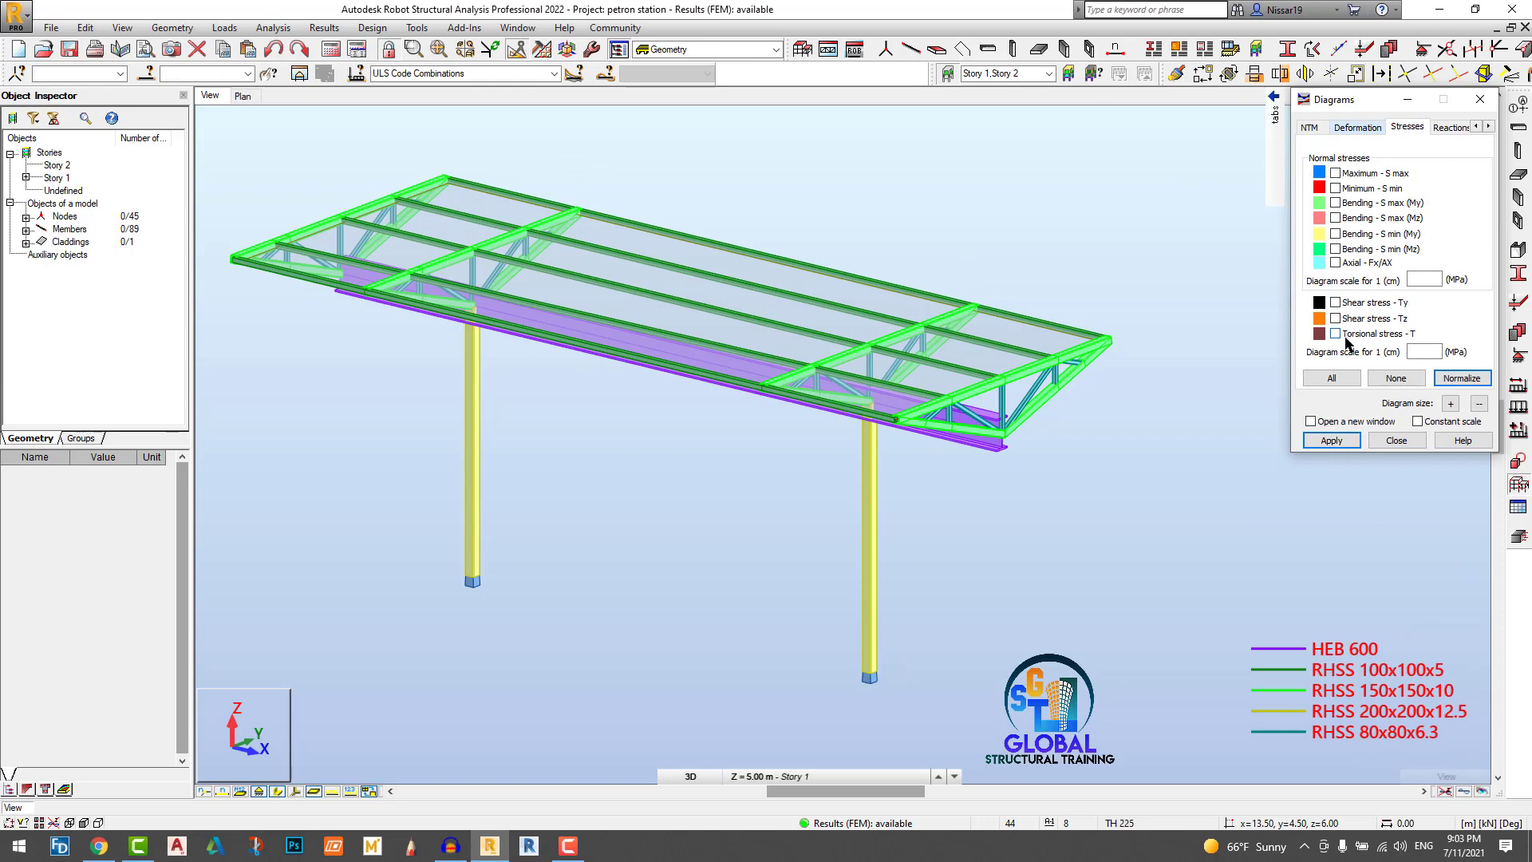
{"action": "left_click", "coordinate": [1358, 129]}
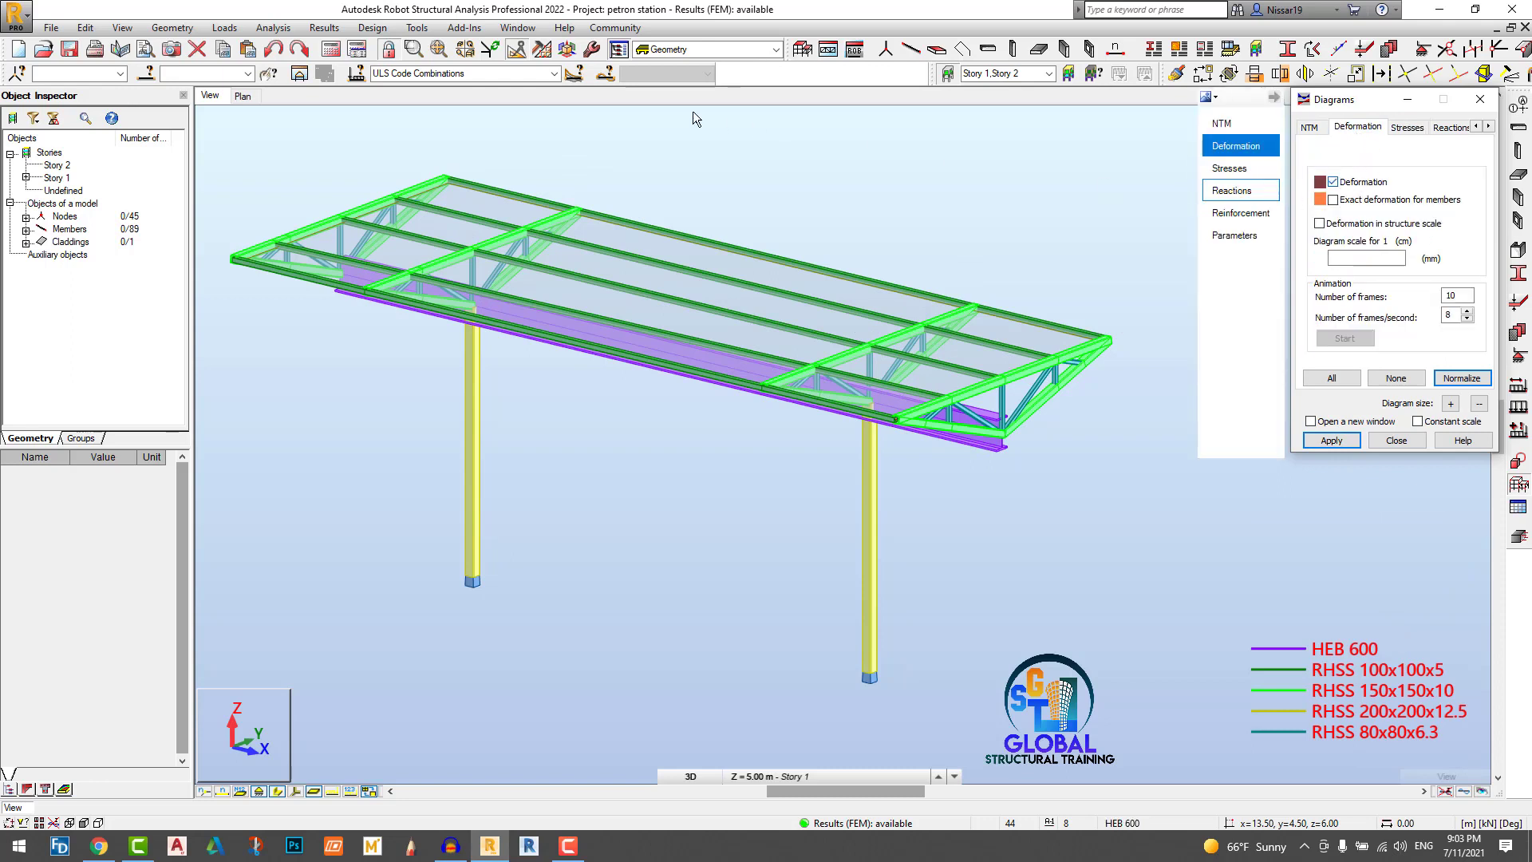
{"action": "left_click", "coordinate": [554, 73]}
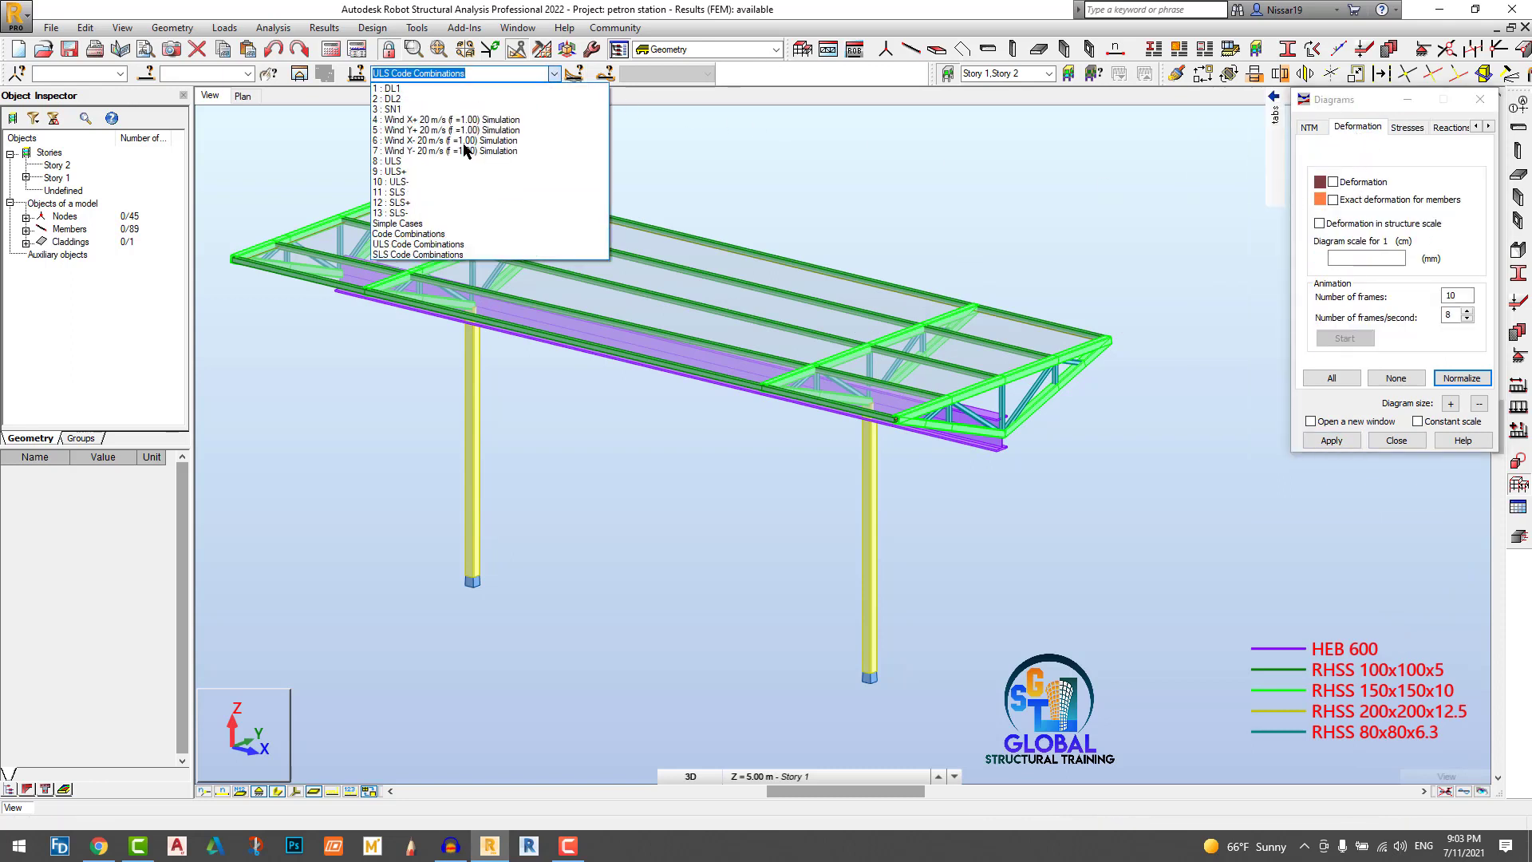
{"action": "left_click", "coordinate": [444, 254]}
{"action": "left_click", "coordinate": [1334, 182]}
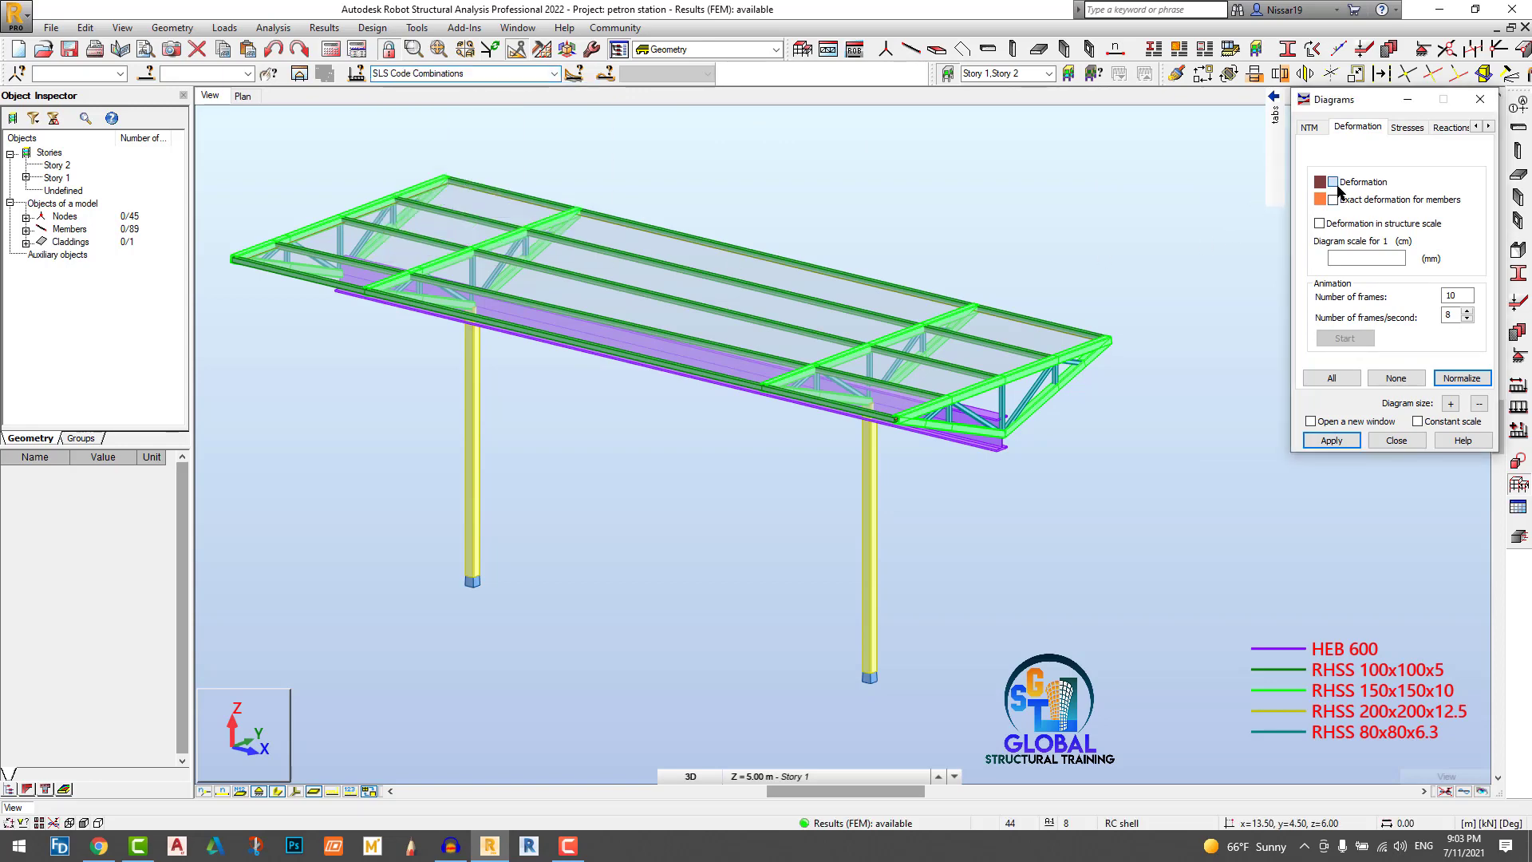
{"action": "left_click", "coordinate": [1331, 441]}
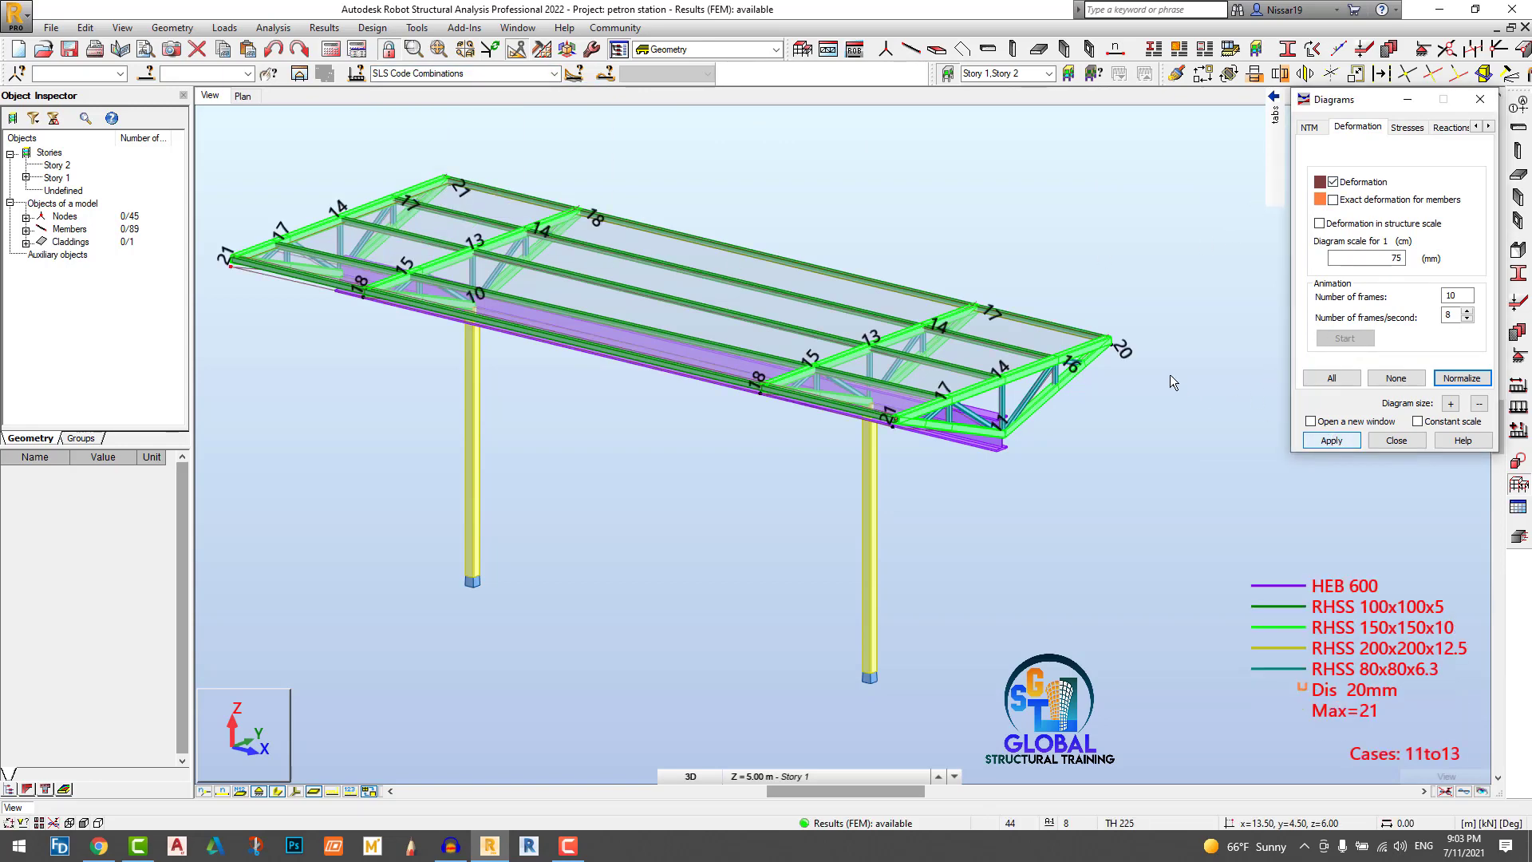
{"action": "scroll", "coordinate": [1123, 335], "scroll_direction": "up", "scroll_amount": 3}
{"action": "scroll", "coordinate": [1117, 333], "scroll_direction": "down", "scroll_amount": 4}
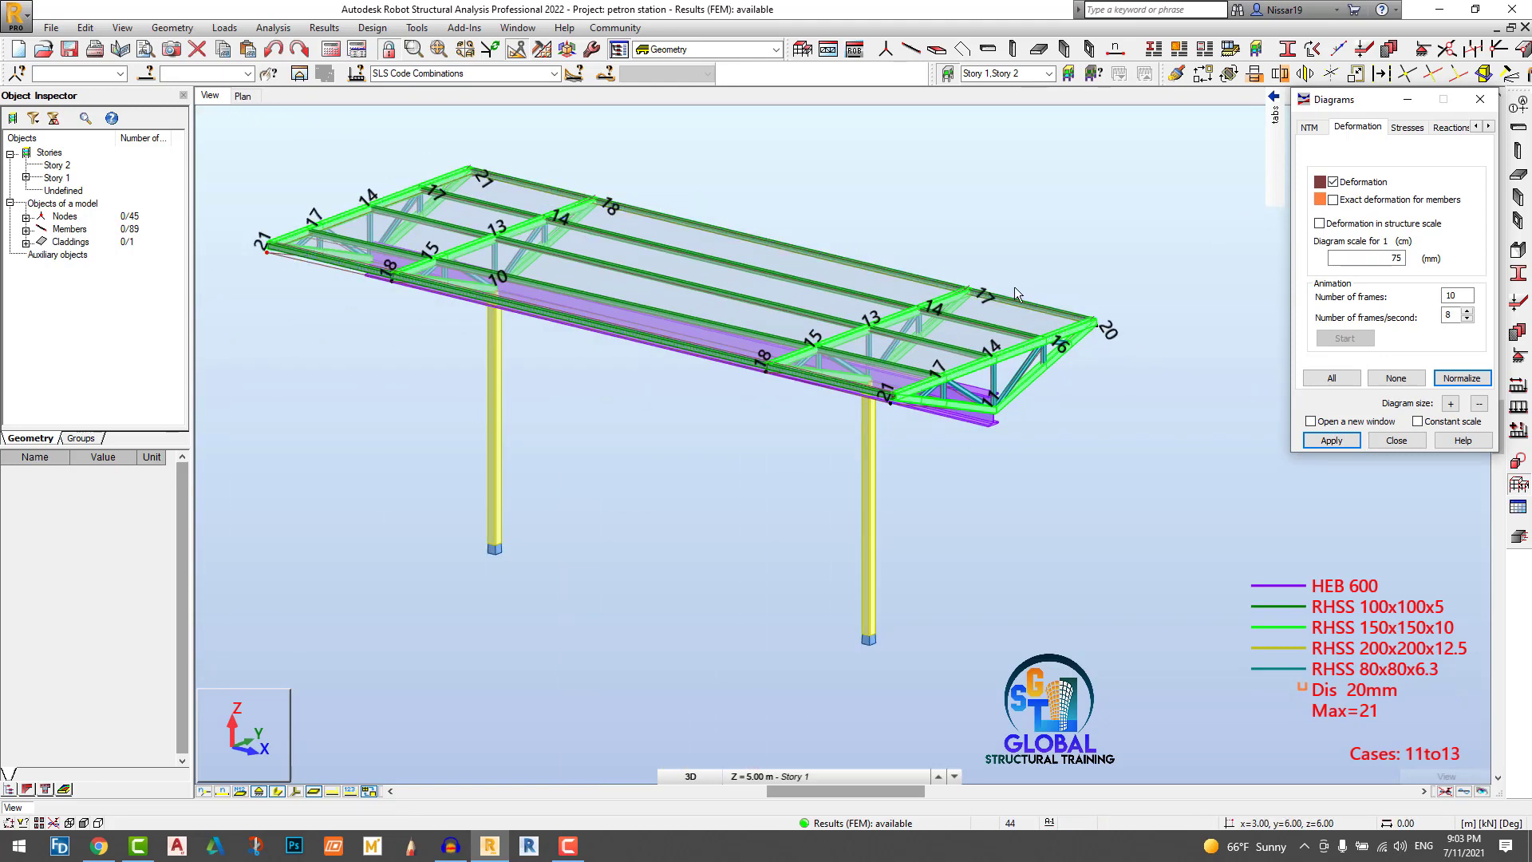
{"action": "scroll", "coordinate": [1156, 363], "scroll_direction": "up", "scroll_amount": 3}
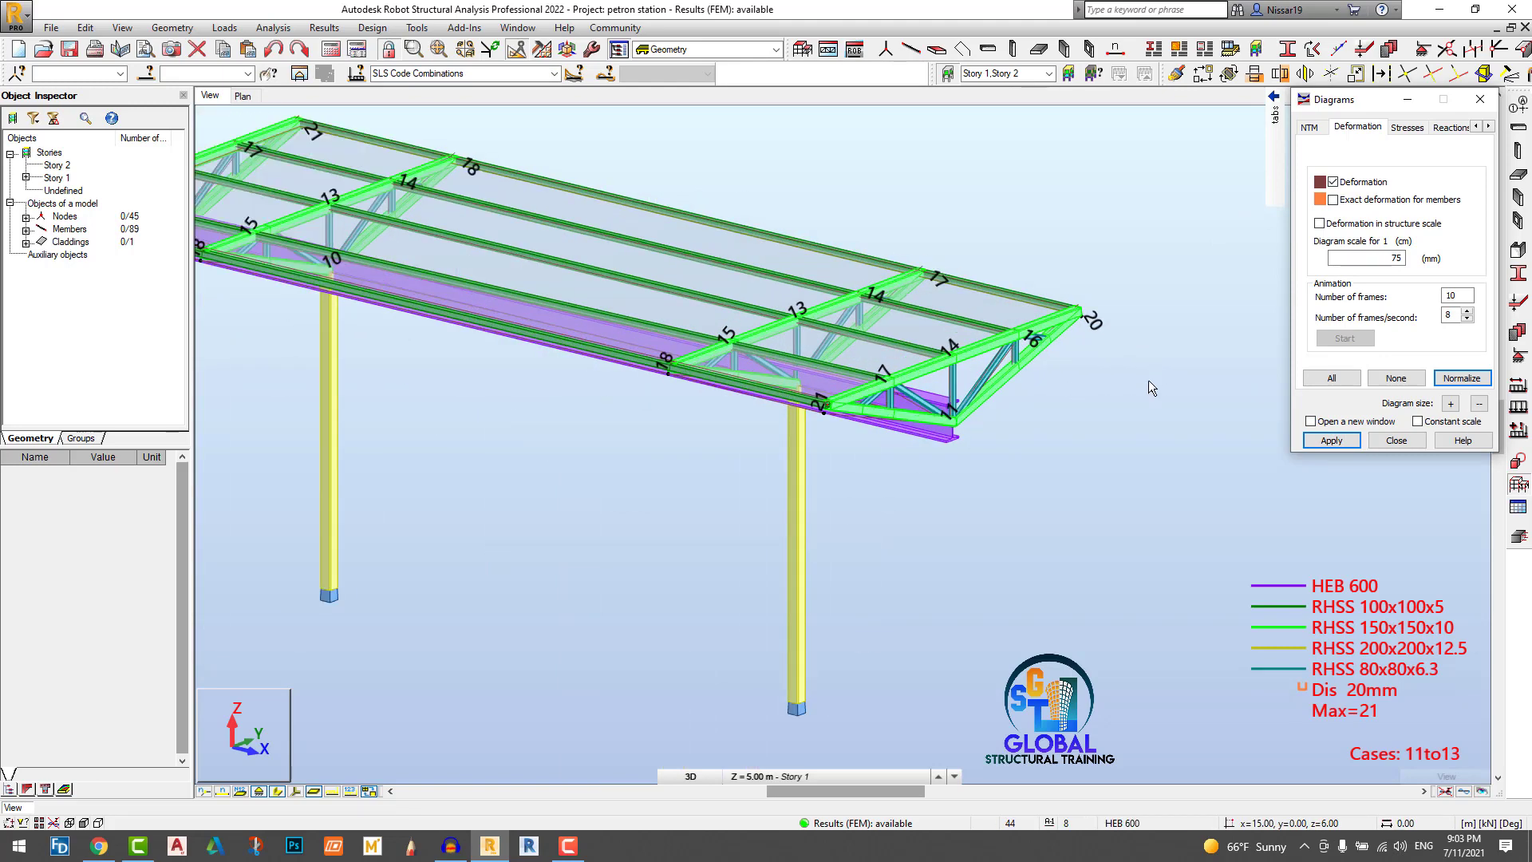
{"action": "scroll", "coordinate": [1147, 379], "scroll_direction": "down", "scroll_amount": 3}
{"action": "scroll", "coordinate": [1113, 266], "scroll_direction": "up", "scroll_amount": 3}
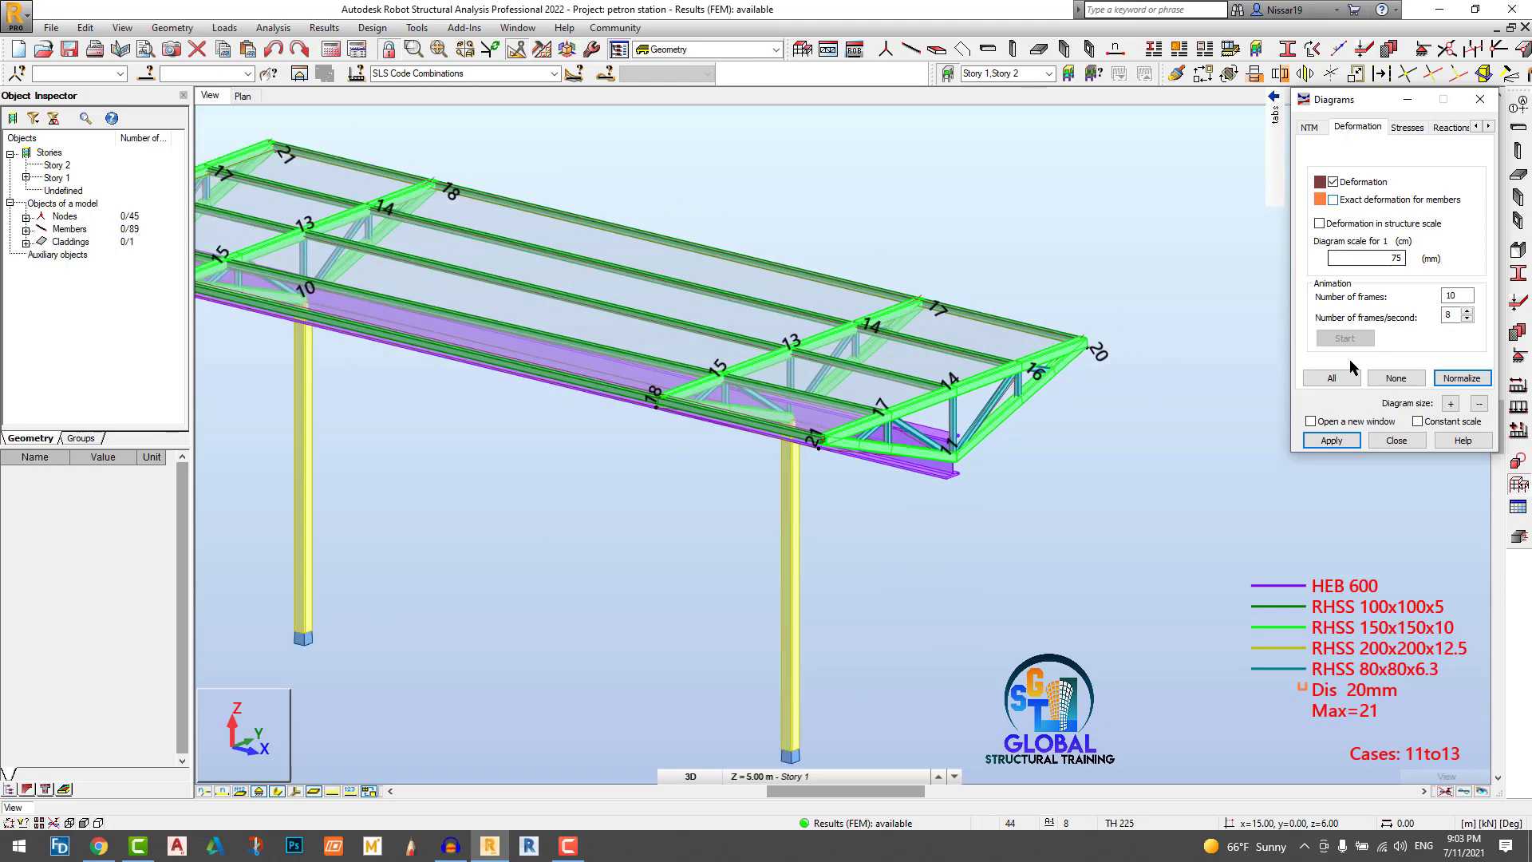
Step: Remove the deformation diagram from the canopy and close the member diagrams settings
{"action": "left_click", "coordinate": [1339, 442]}
{"action": "left_click", "coordinate": [1332, 182]}
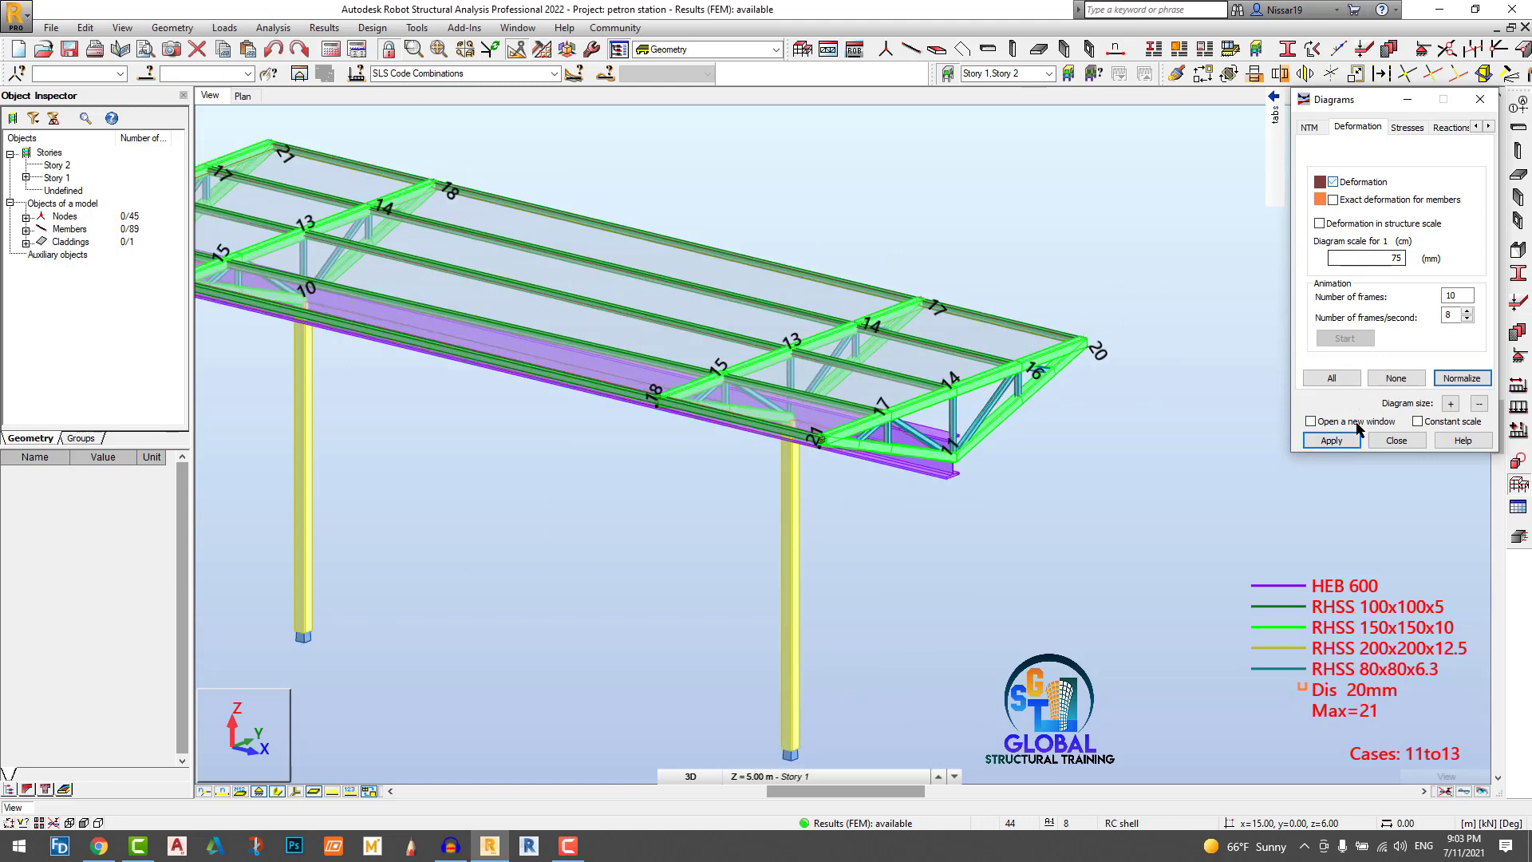
{"action": "left_click", "coordinate": [1337, 441]}
{"action": "left_click", "coordinate": [1479, 99]}
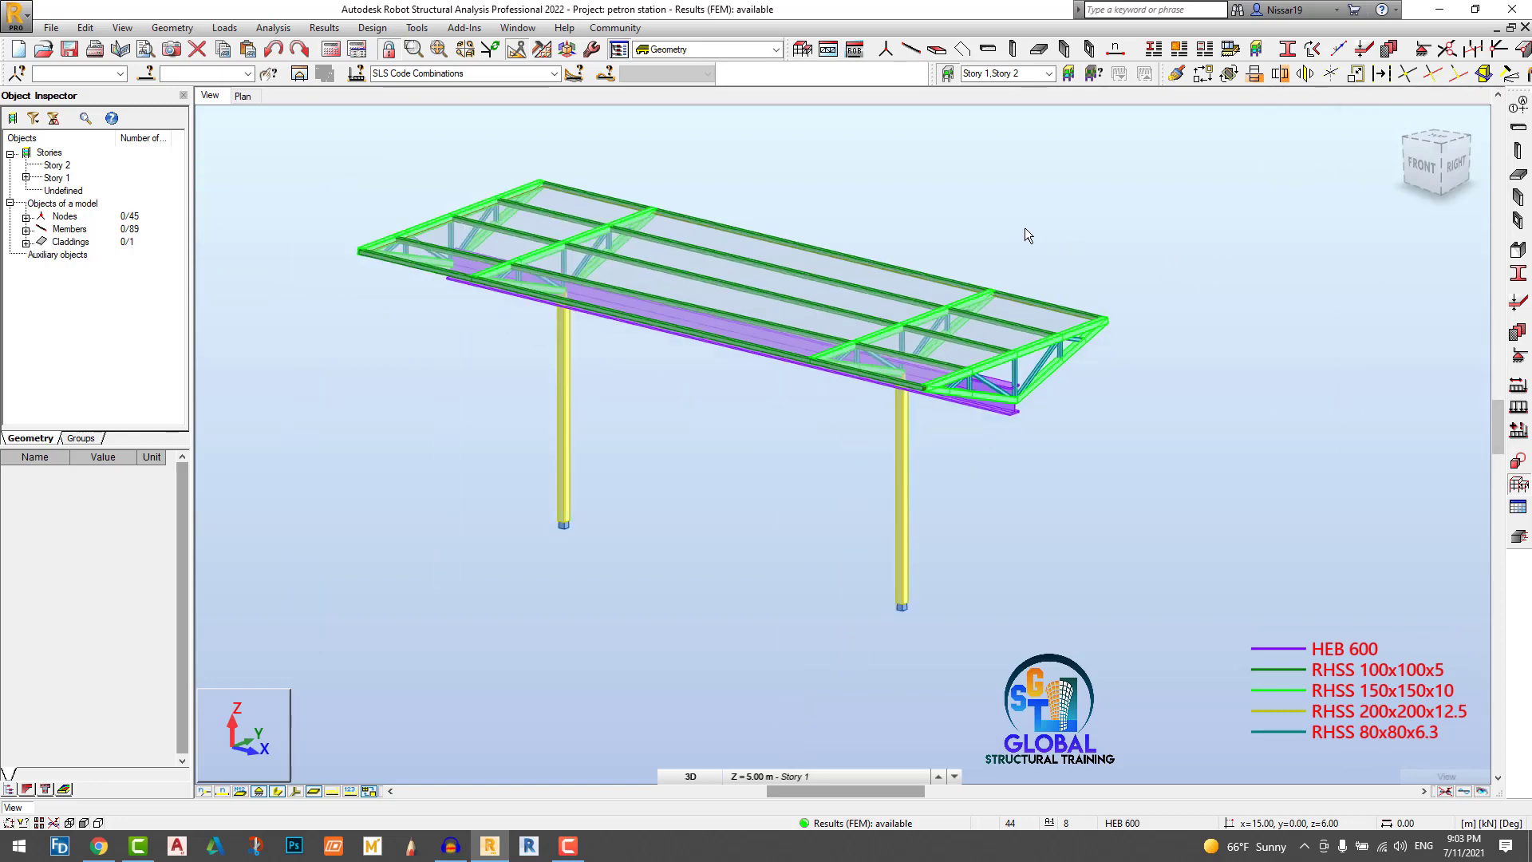
Step: Display the Fx force map on members with text descriptions, hide the section shapes, and inspect the values
{"action": "left_click", "coordinate": [324, 28]}
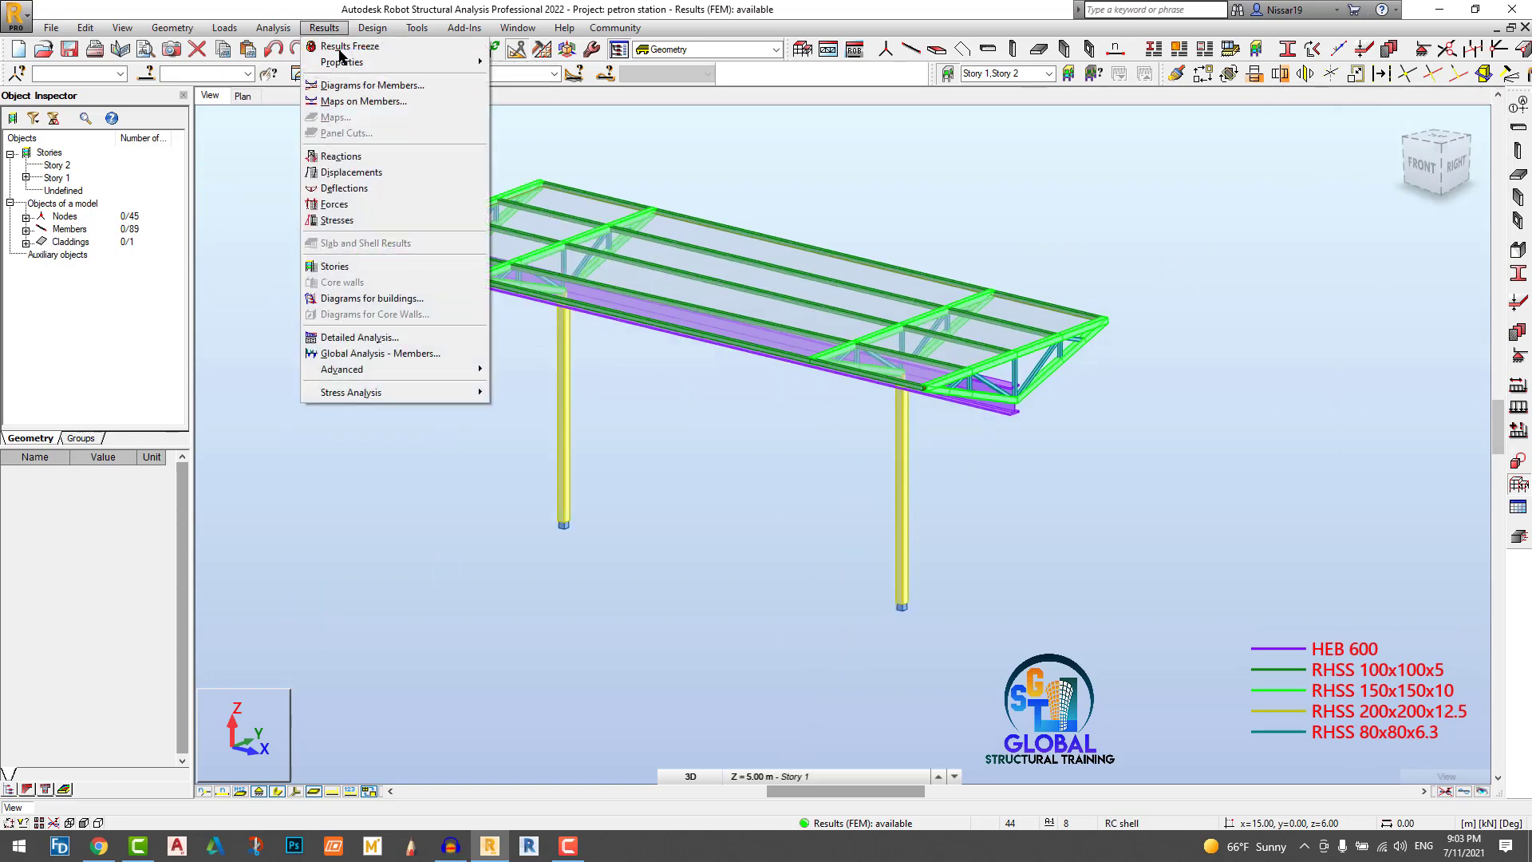
{"action": "left_click", "coordinate": [363, 102]}
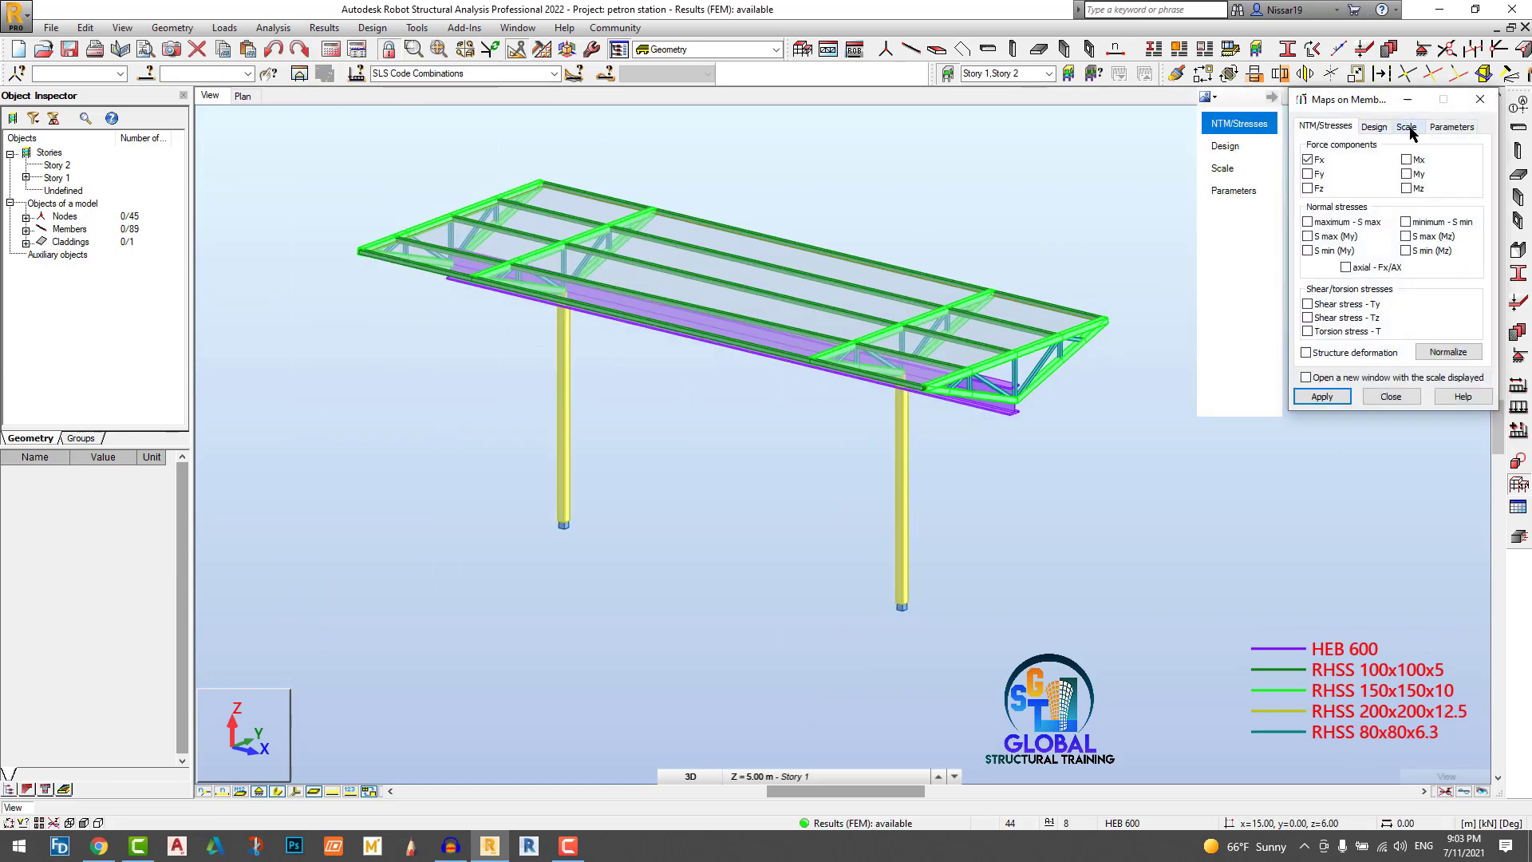
{"action": "left_click", "coordinate": [1446, 127]}
{"action": "left_click", "coordinate": [1423, 188]}
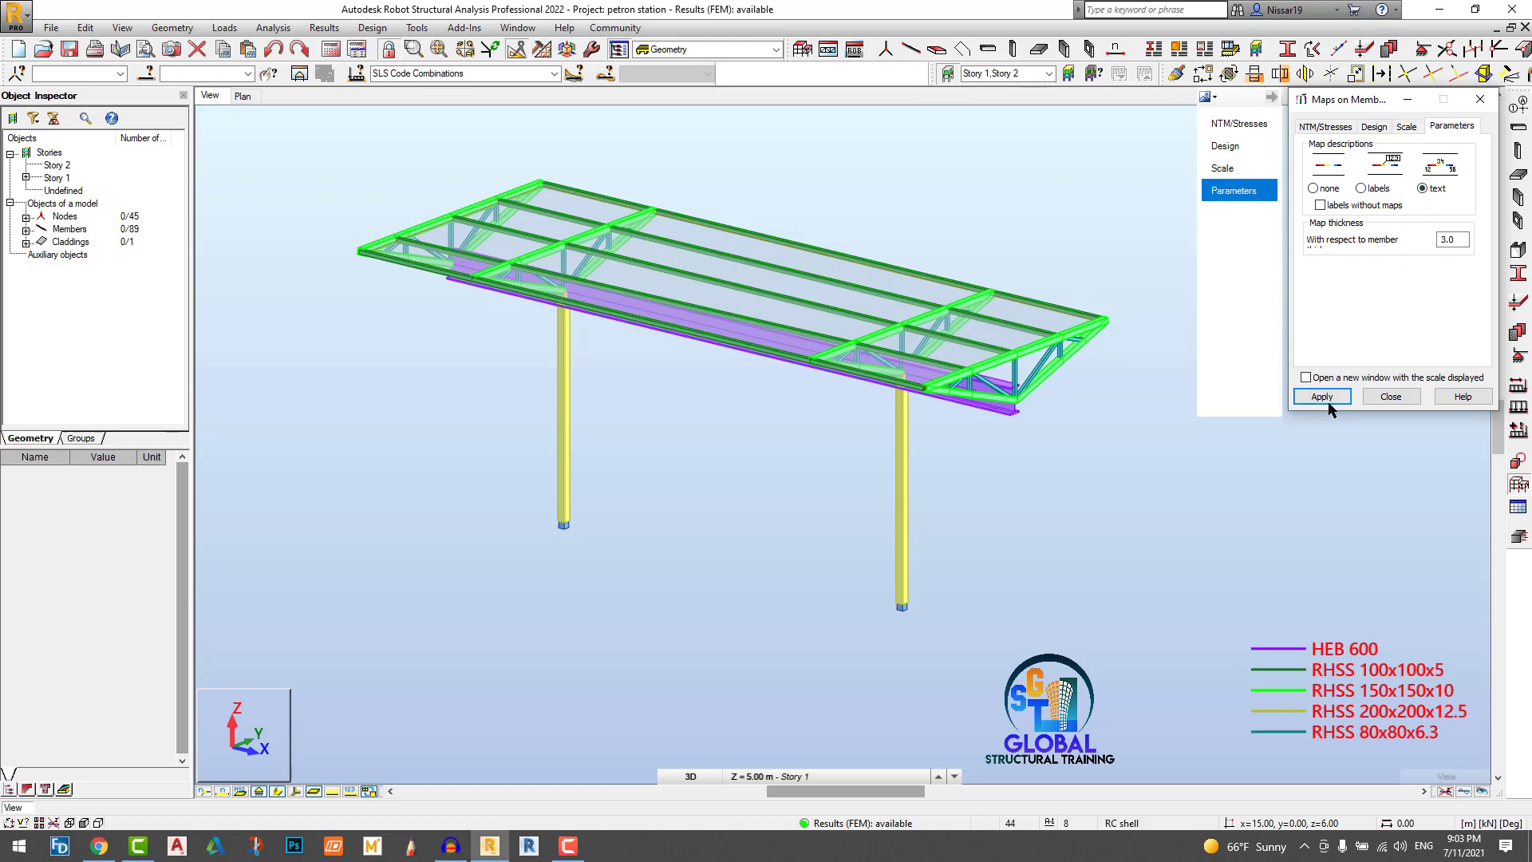
{"action": "left_click", "coordinate": [1322, 396]}
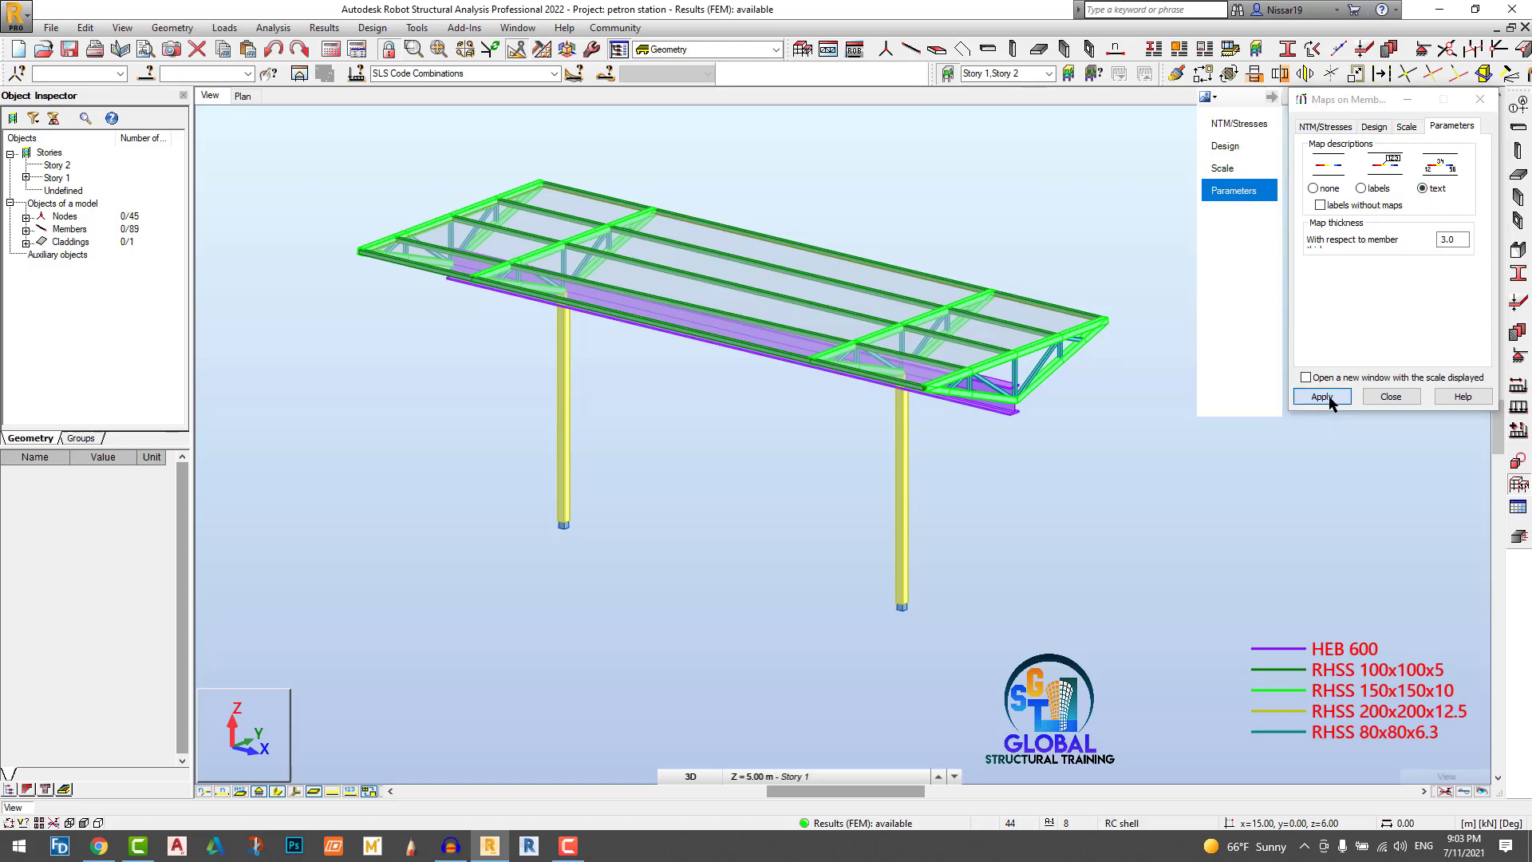
{"action": "left_click", "coordinate": [277, 790]}
{"action": "scroll", "coordinate": [1070, 409], "scroll_direction": "up", "scroll_amount": 3}
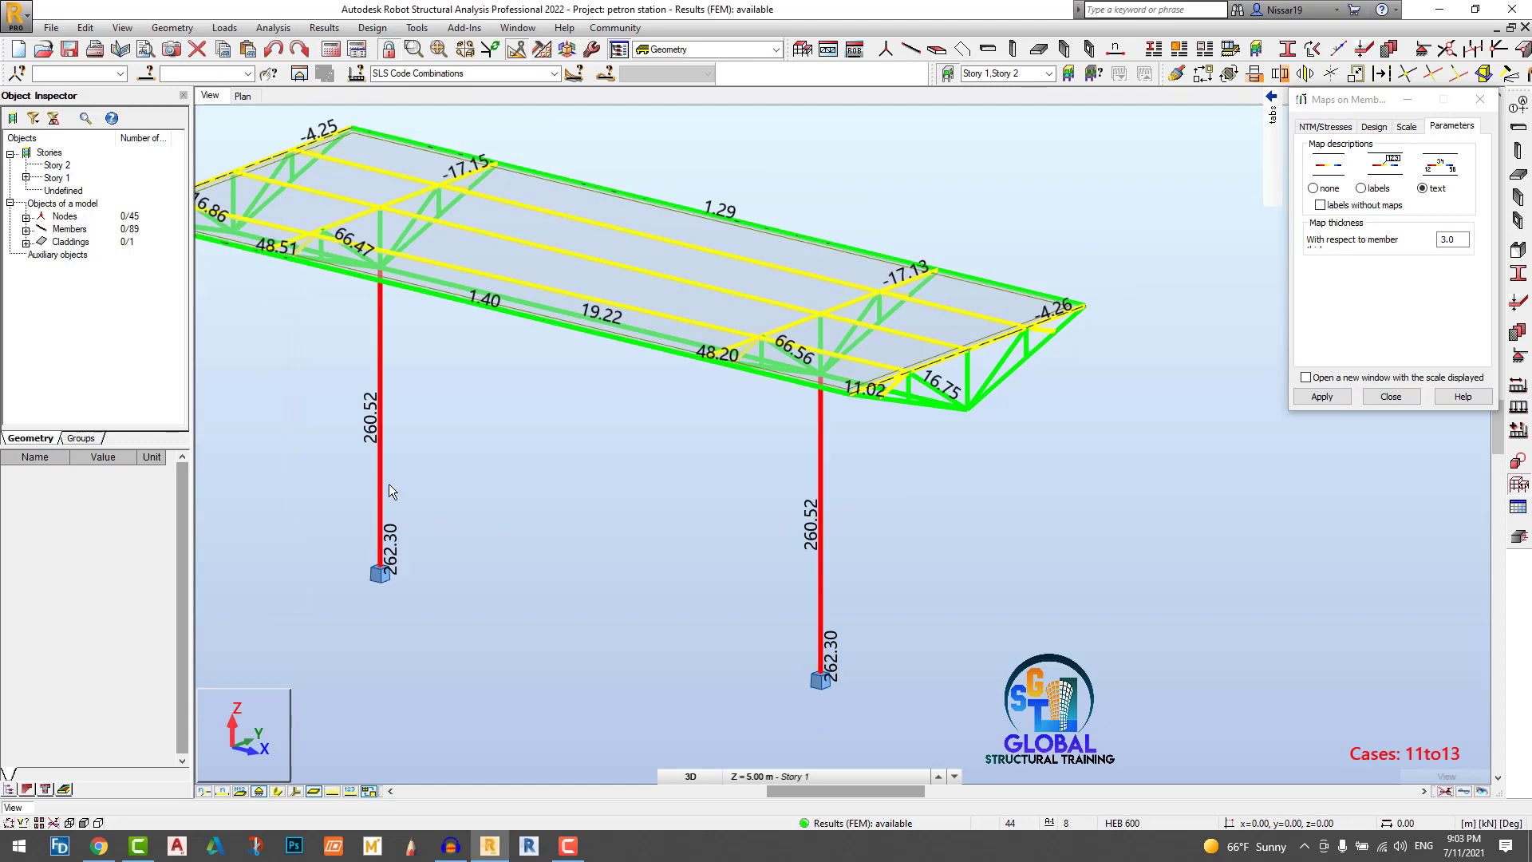
{"action": "scroll", "coordinate": [563, 385], "scroll_direction": "down", "scroll_amount": 2}
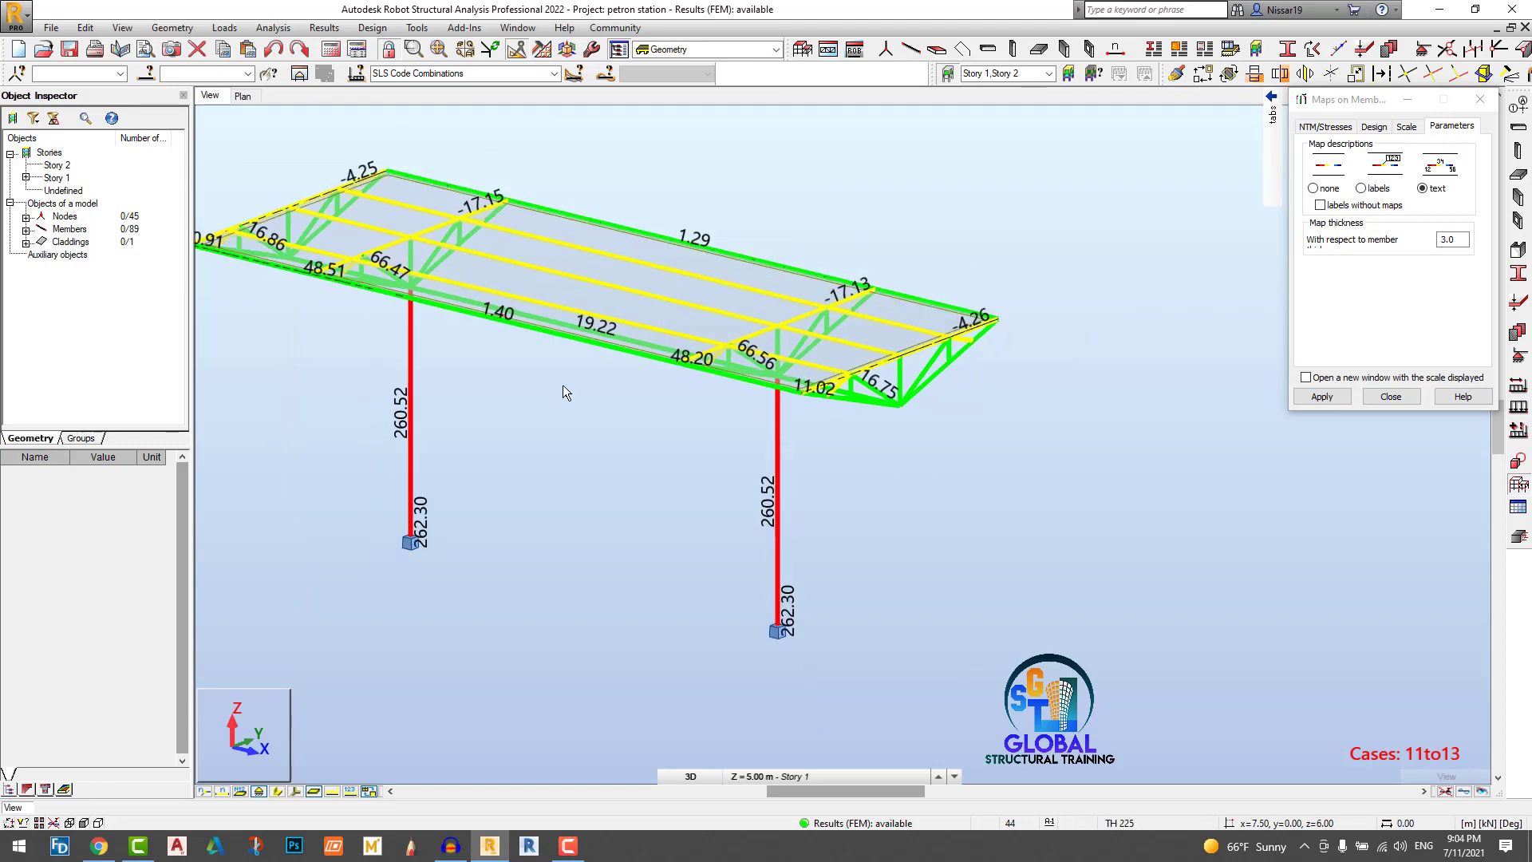
{"action": "scroll", "coordinate": [448, 268], "scroll_direction": "up", "scroll_amount": 5}
{"action": "scroll", "coordinate": [396, 271], "scroll_direction": "down", "scroll_amount": 4}
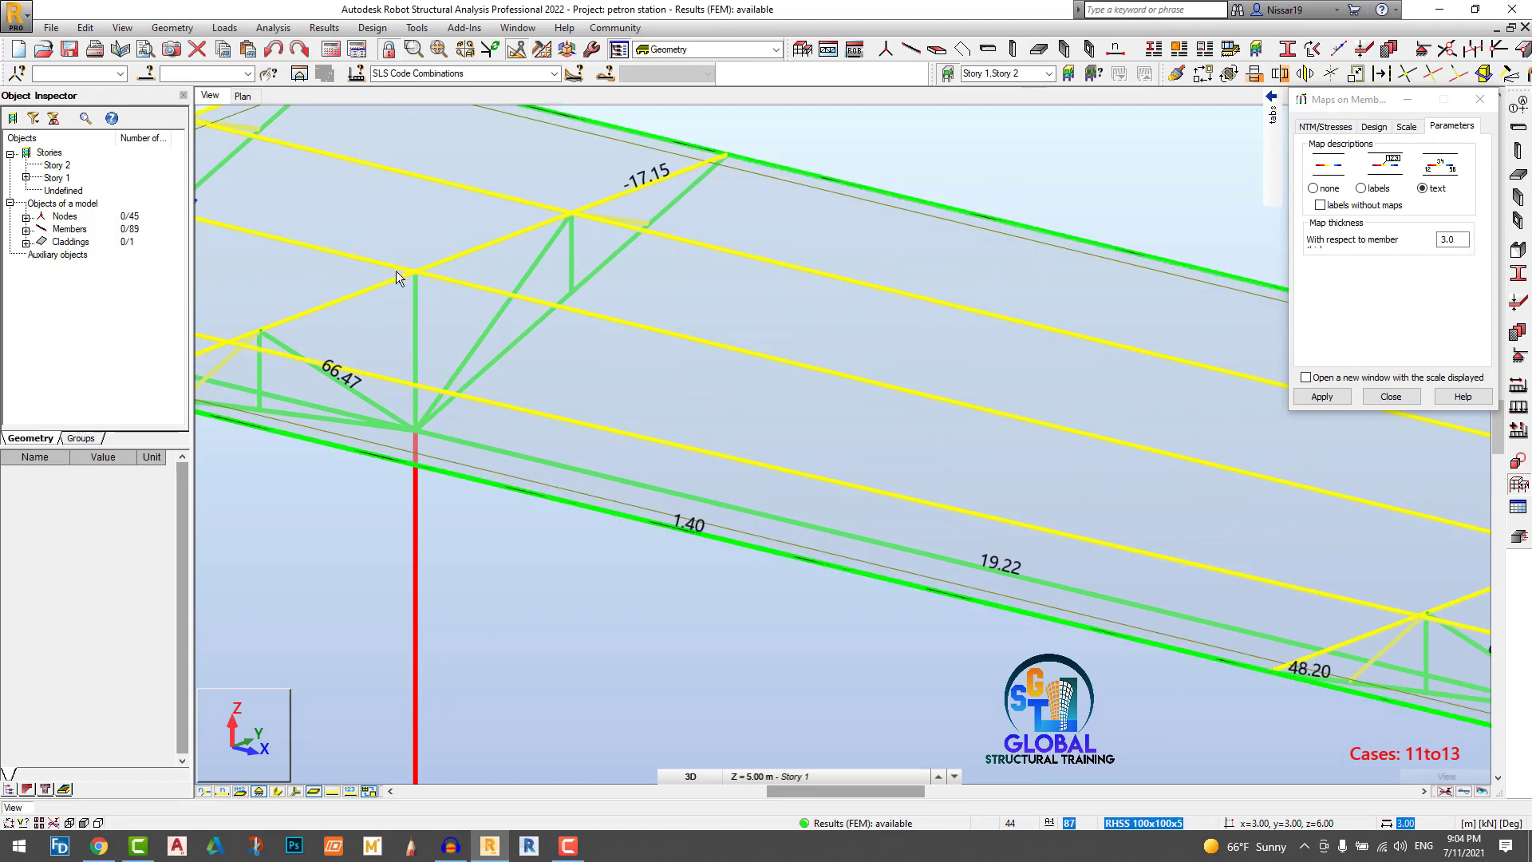
Step: Switch the Fx map descriptions to labels and look over the labelled member values
{"action": "left_click", "coordinate": [1361, 189]}
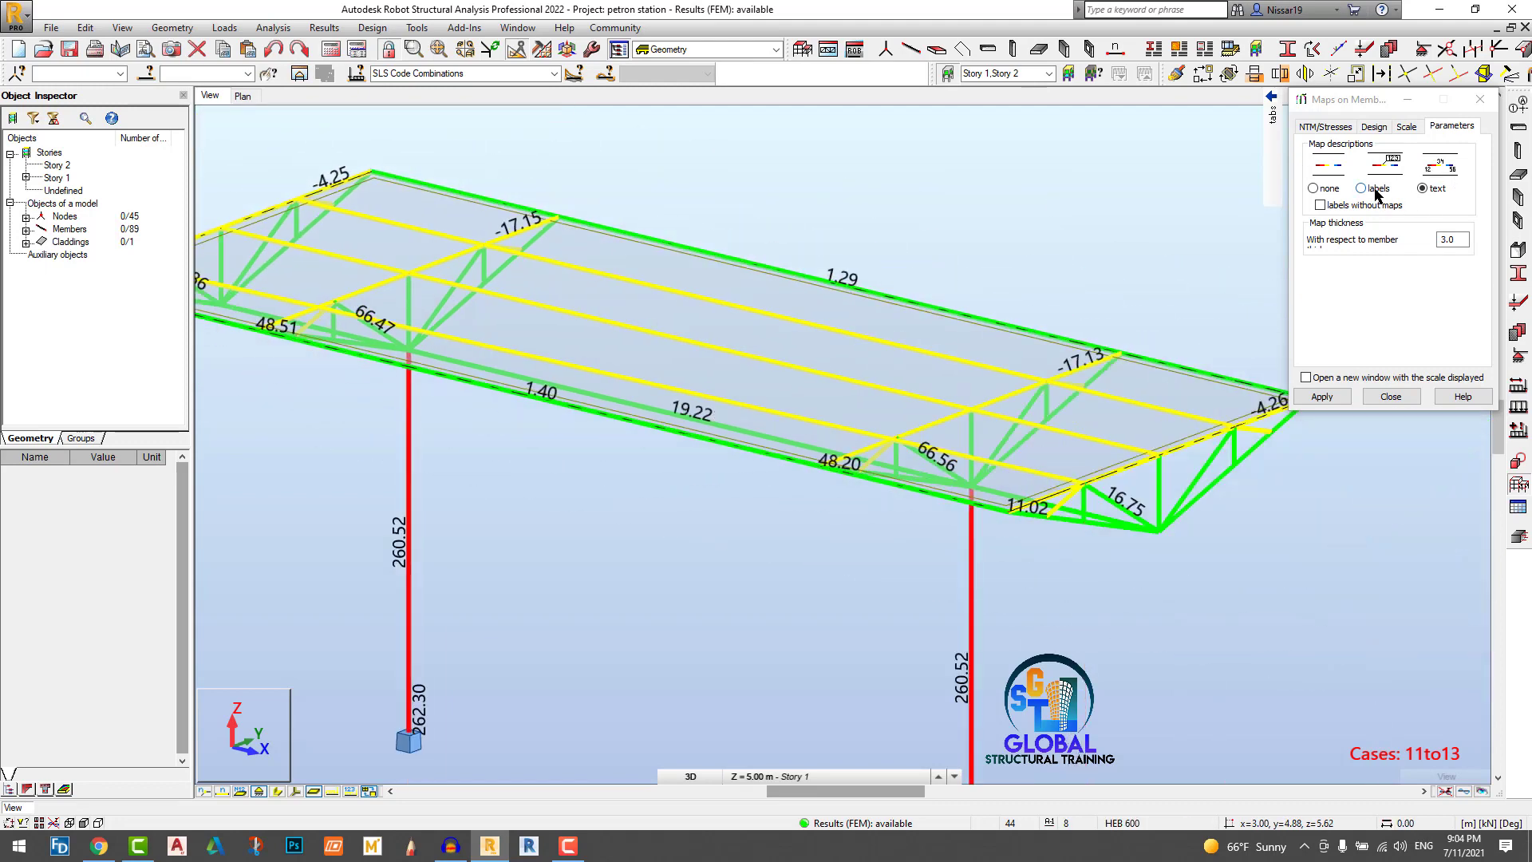
{"action": "left_click", "coordinate": [1321, 396]}
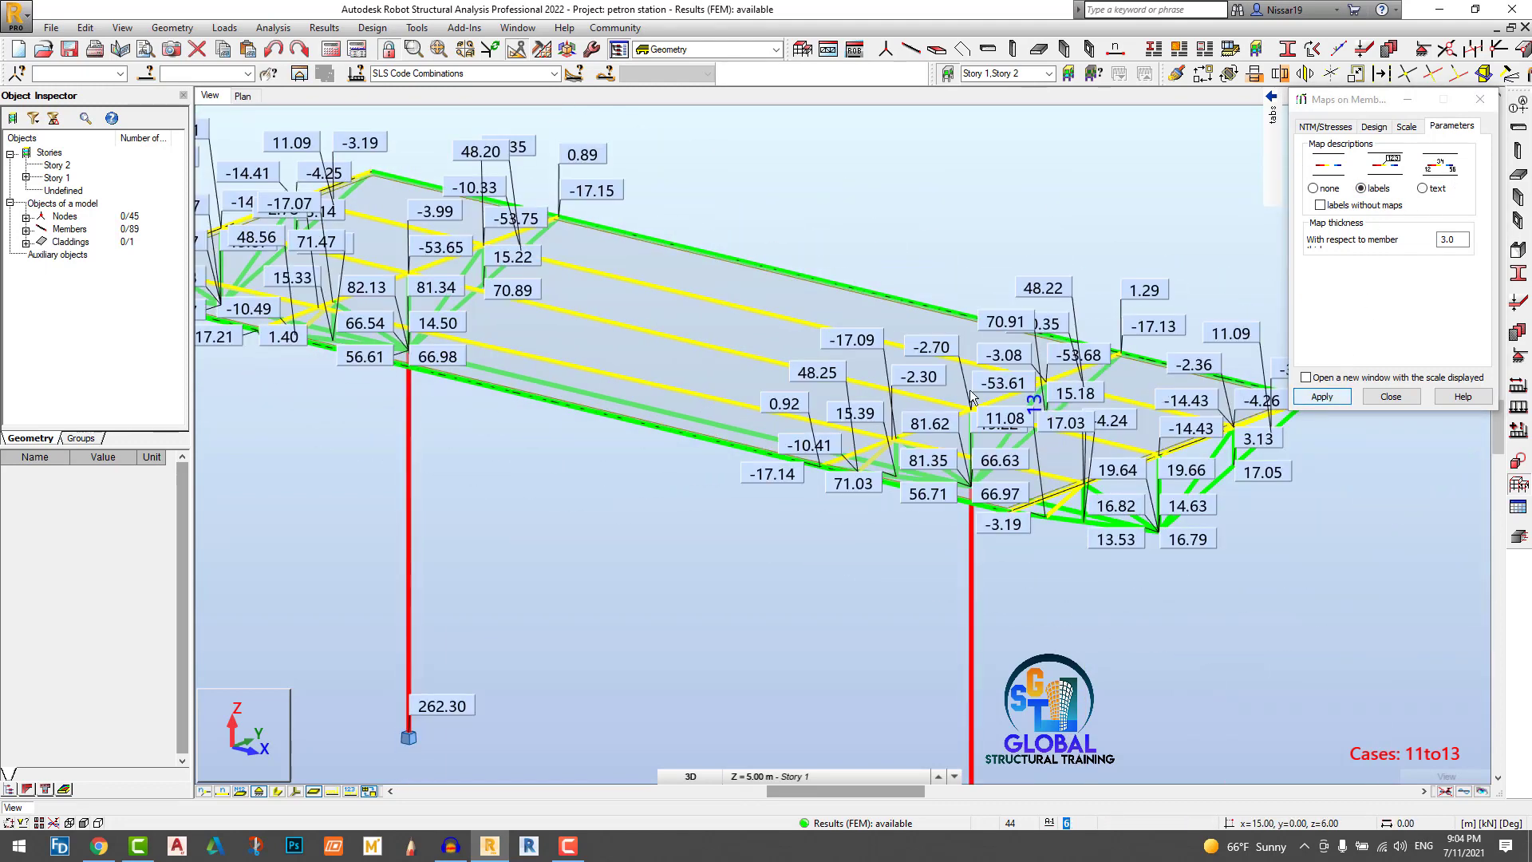
{"action": "scroll", "coordinate": [991, 380], "scroll_direction": "down", "scroll_amount": 1}
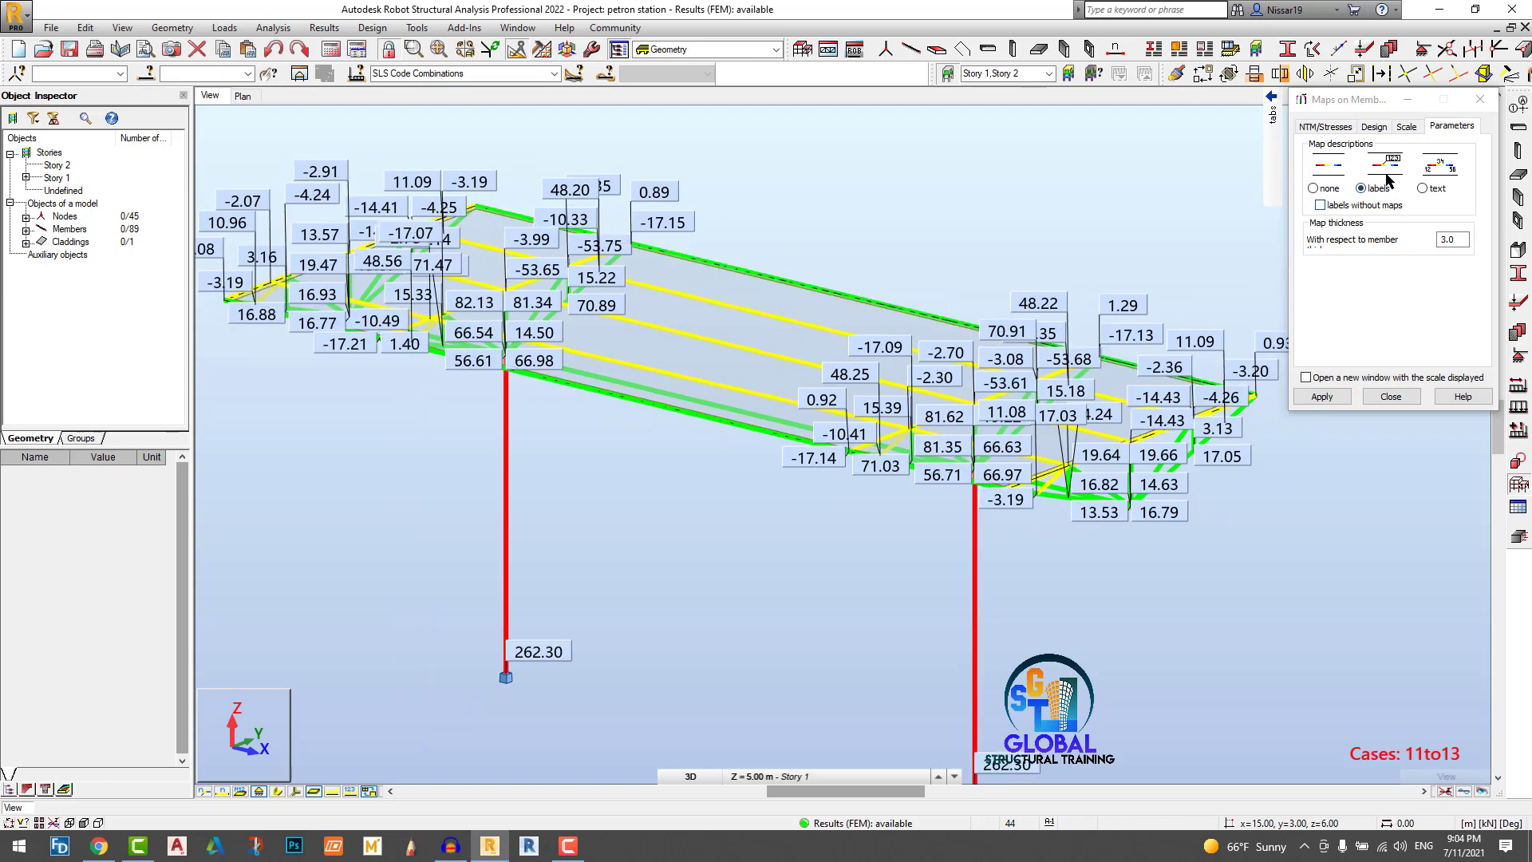
Step: Return the Fx map descriptions to text, and set them to none
{"action": "left_click", "coordinate": [1422, 188]}
{"action": "left_click", "coordinate": [1318, 398]}
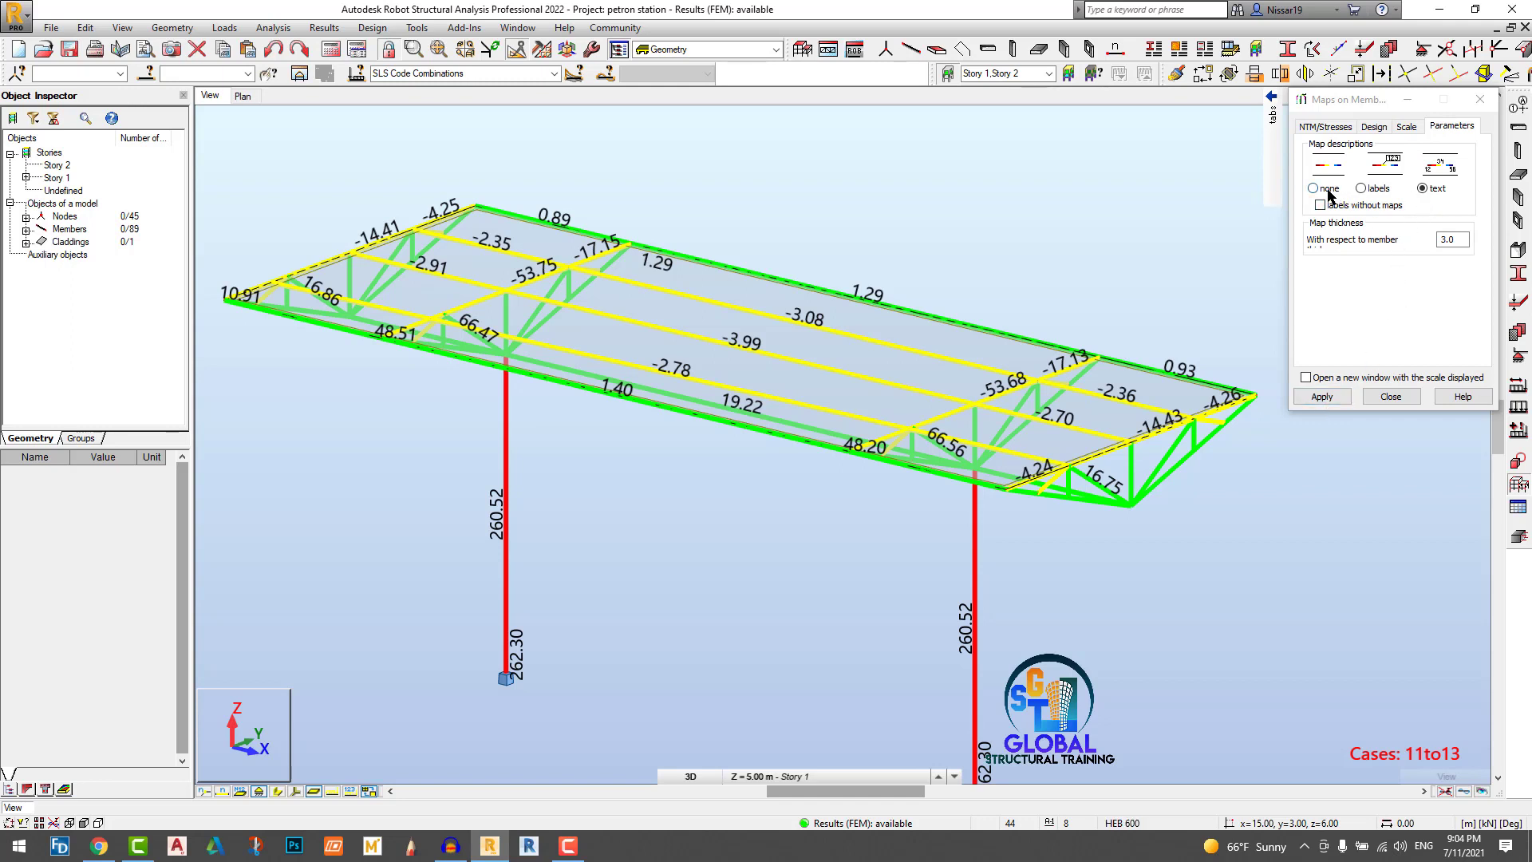
{"action": "left_click", "coordinate": [1327, 190]}
{"action": "left_click", "coordinate": [1338, 393]}
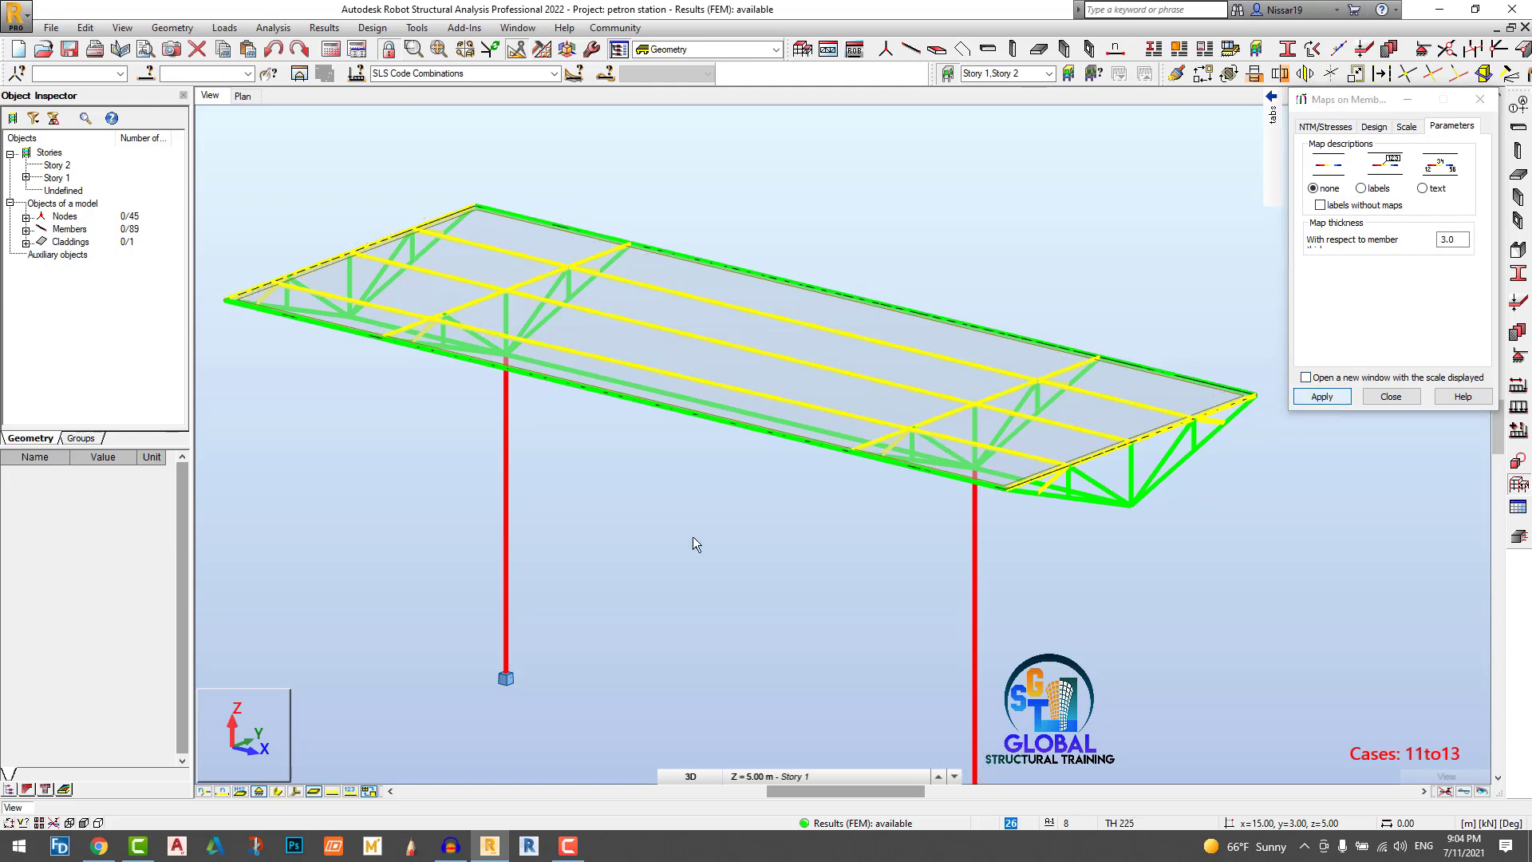
Step: Remove the Fx map from the members, restore the section shapes, and close the member maps settings
{"action": "left_click", "coordinate": [1343, 125]}
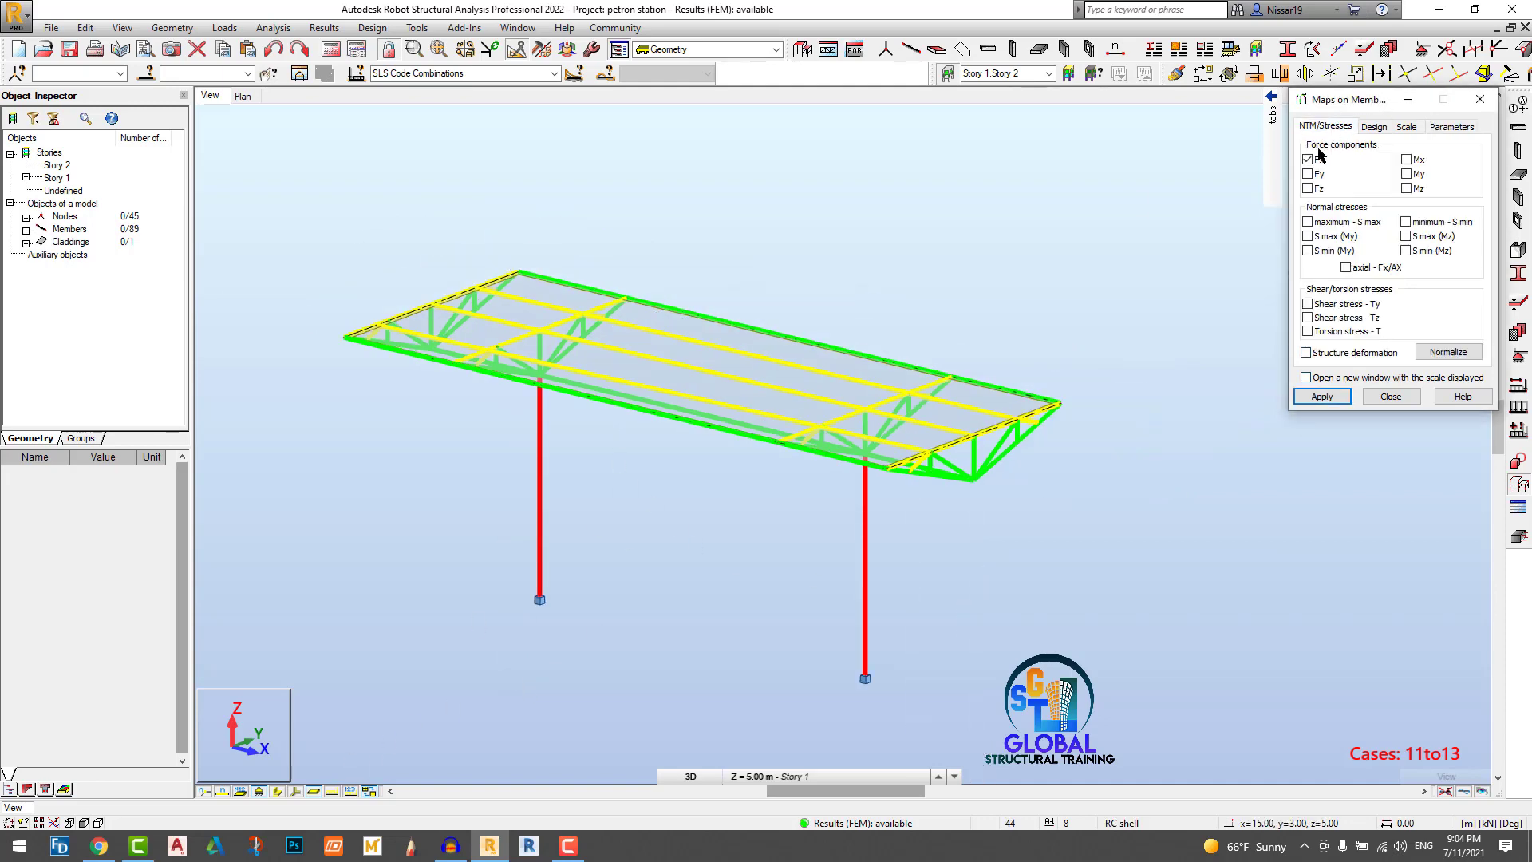
{"action": "left_click", "coordinate": [1308, 160]}
{"action": "left_click", "coordinate": [1330, 395]}
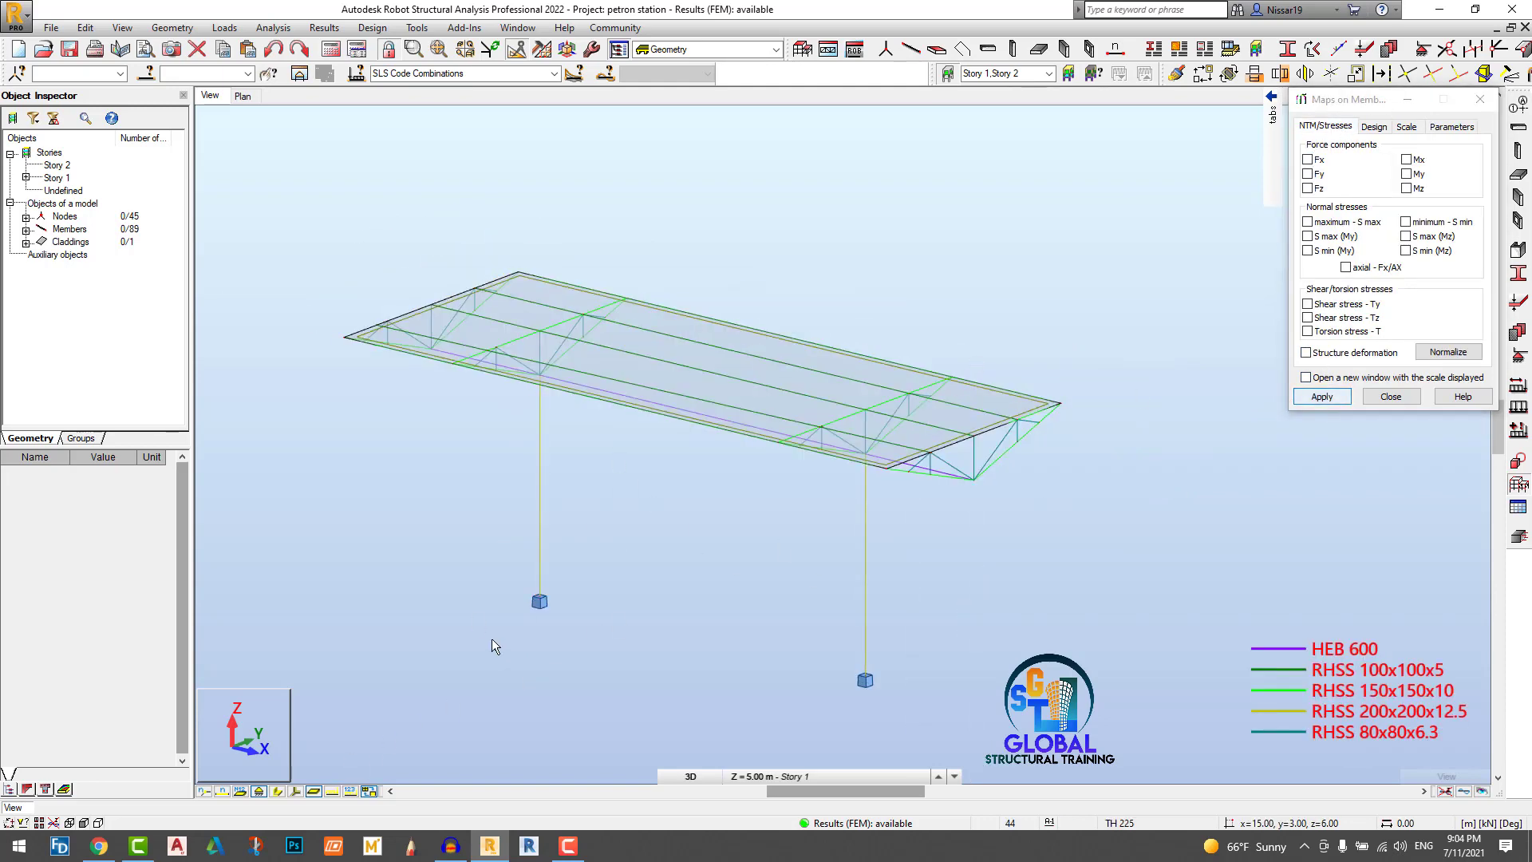
{"action": "left_click", "coordinate": [276, 790]}
{"action": "scroll", "coordinate": [721, 638], "scroll_direction": "up", "scroll_amount": 3}
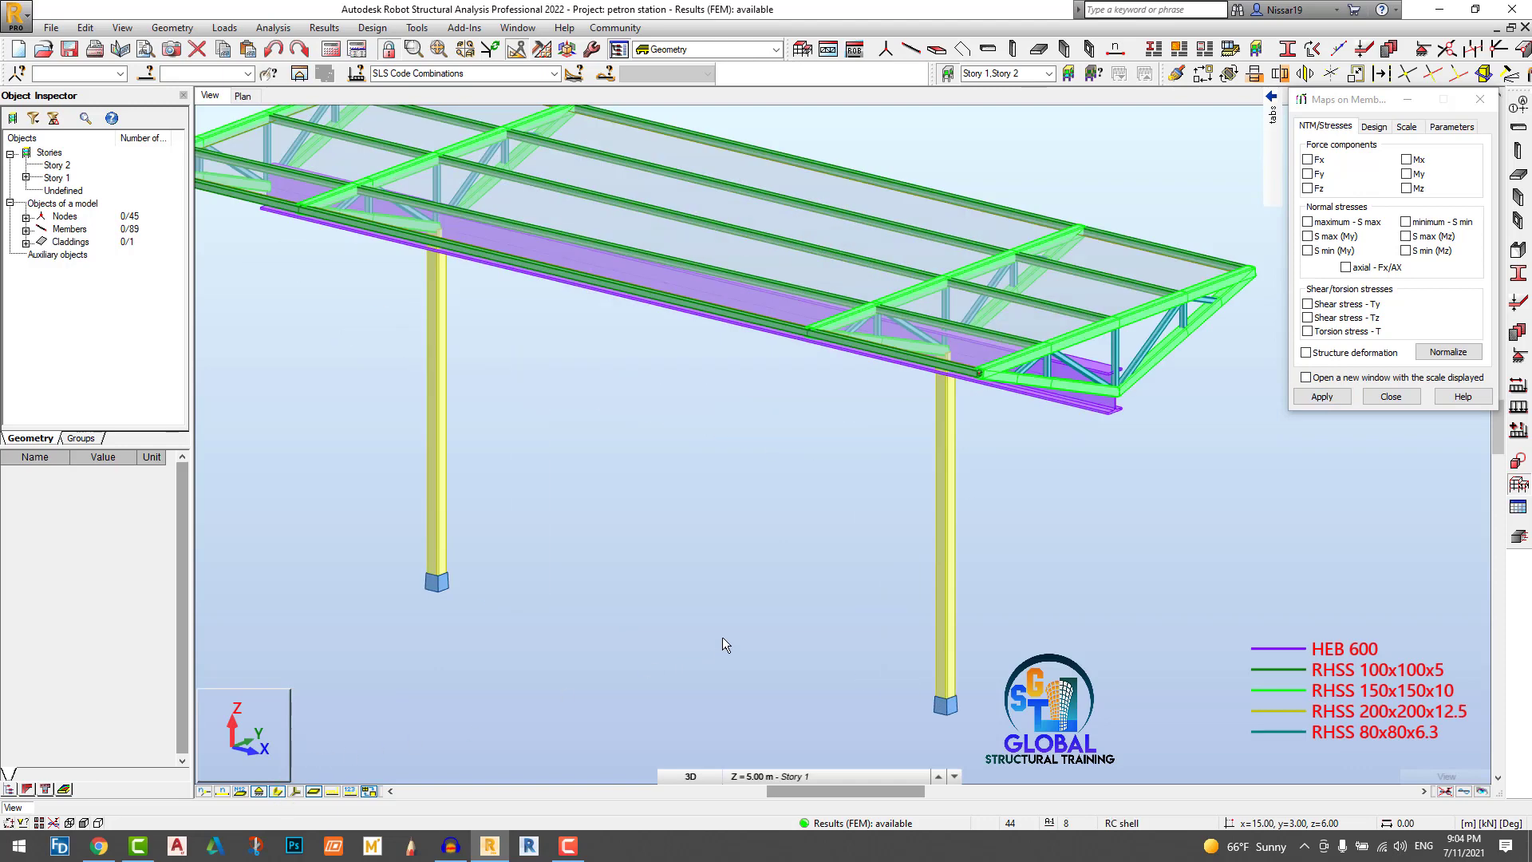
{"action": "scroll", "coordinate": [722, 638], "scroll_direction": "down", "scroll_amount": 2}
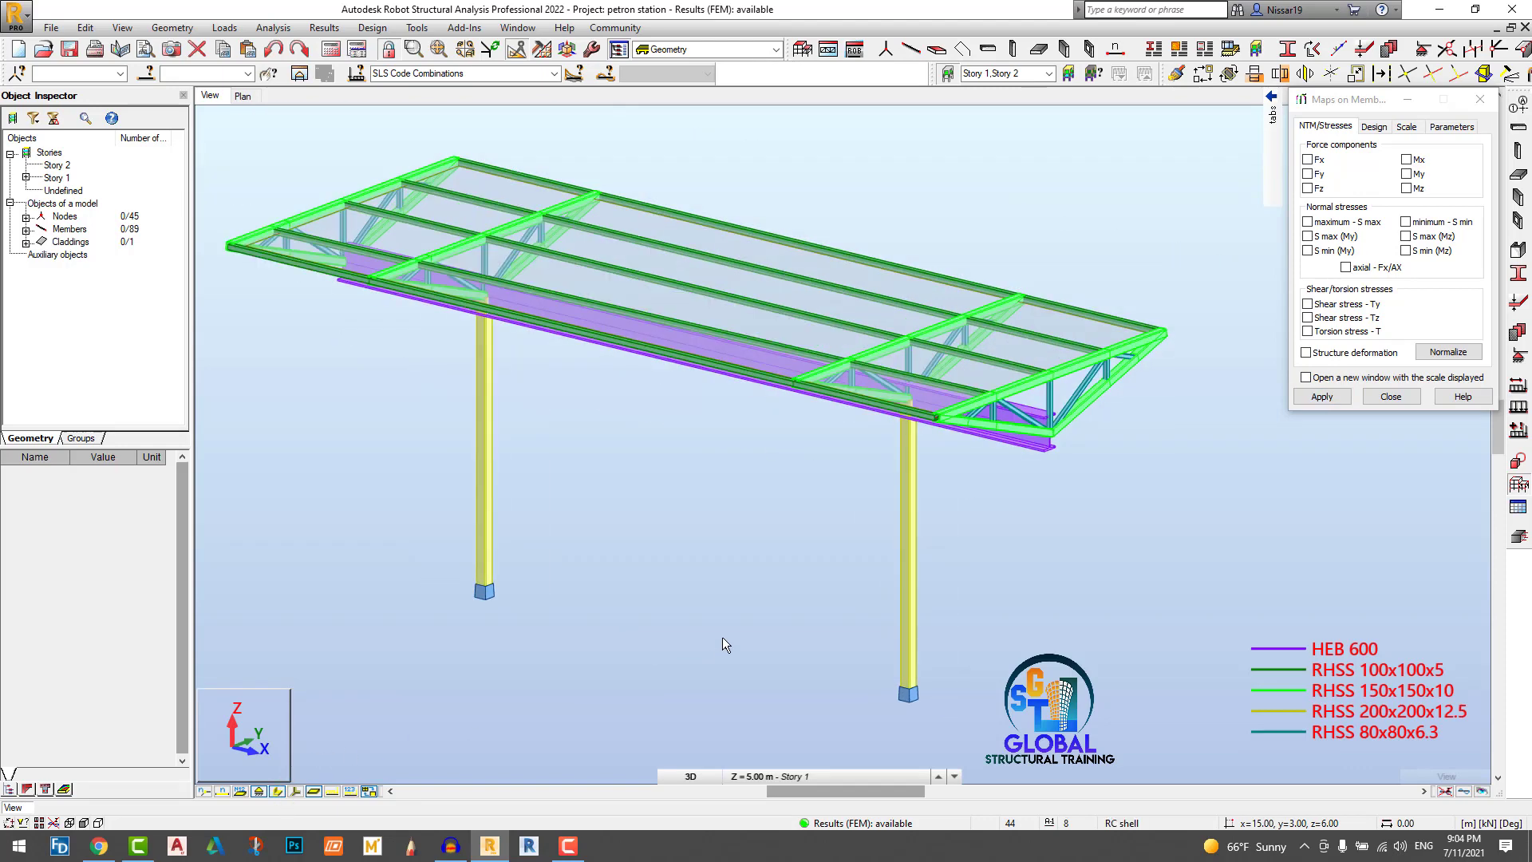
{"action": "left_click", "coordinate": [1480, 99]}
Step: Select the entire canopy structure and switch to the Steel Design layout
{"action": "scroll", "coordinate": [730, 511], "scroll_direction": "down", "scroll_amount": 1}
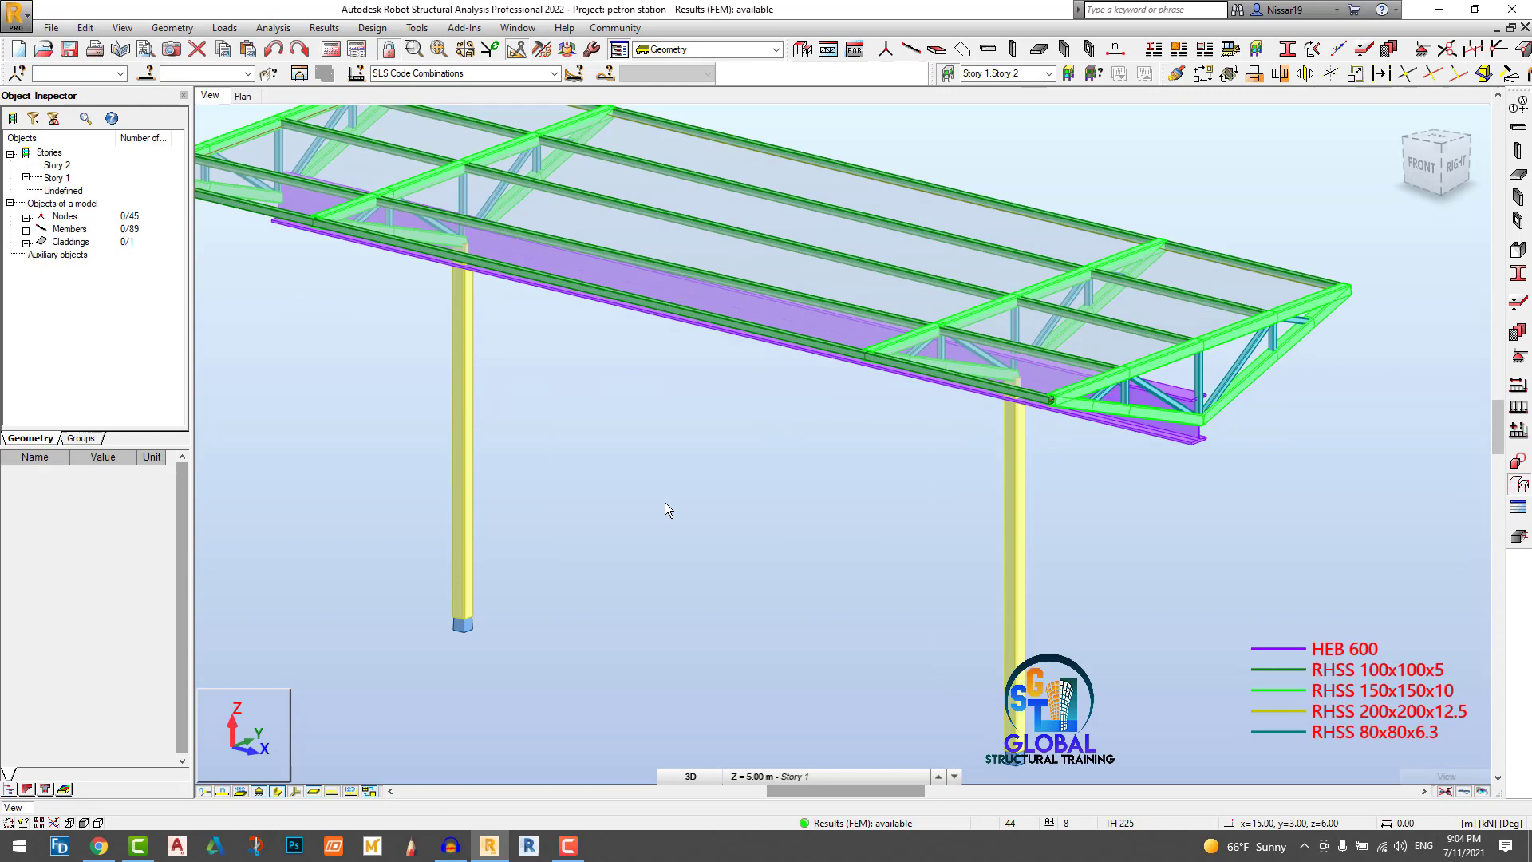
{"action": "scroll", "coordinate": [674, 558], "scroll_direction": "down", "scroll_amount": 3}
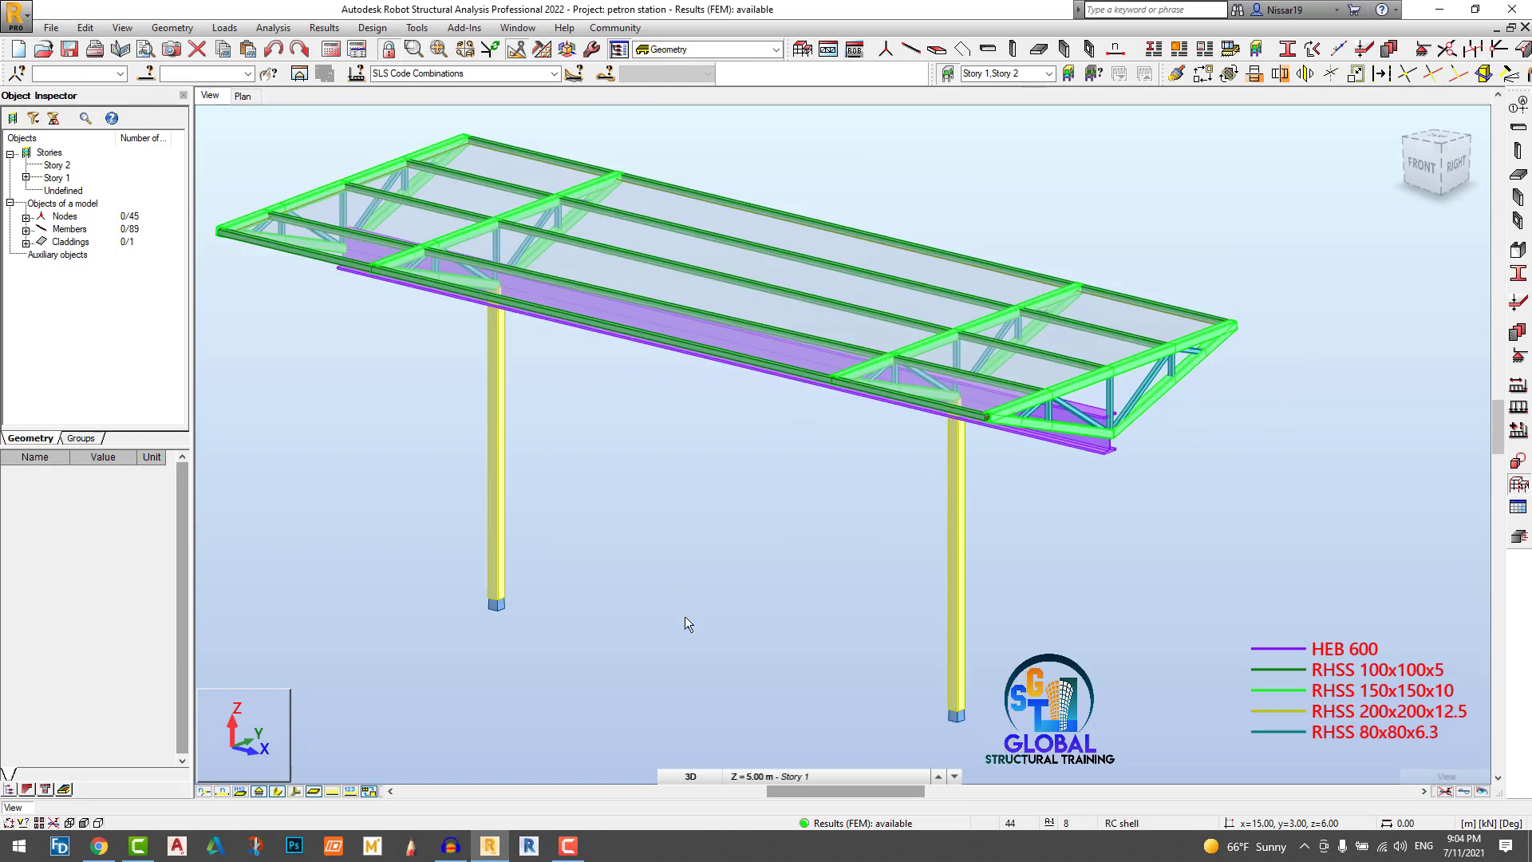
{"action": "left_click_drag", "start_coordinate": [1168, 664], "coordinate": [444, 221]}
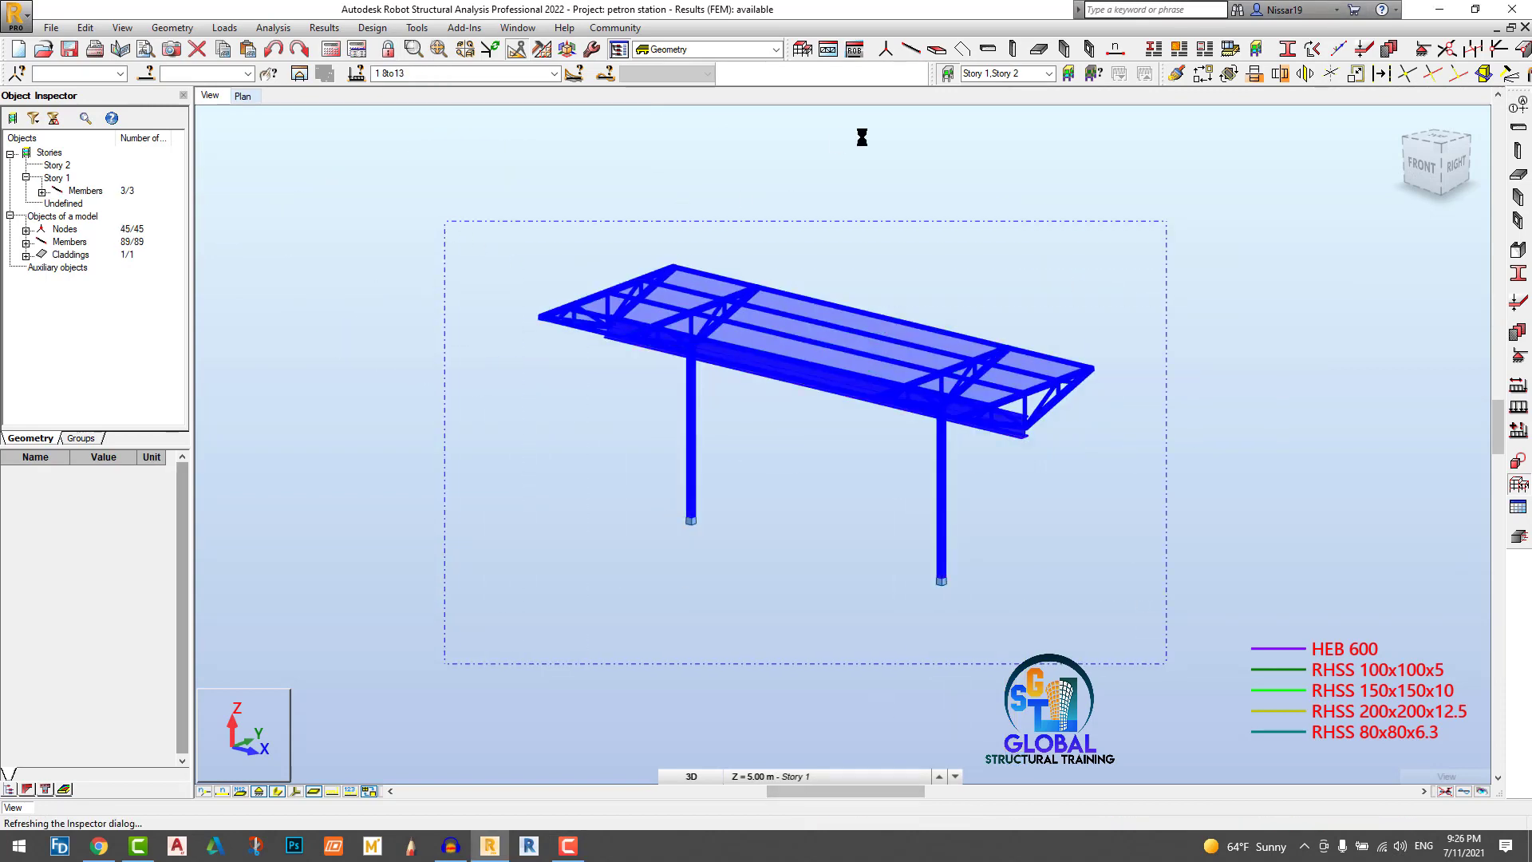
{"action": "left_click", "coordinate": [775, 50]}
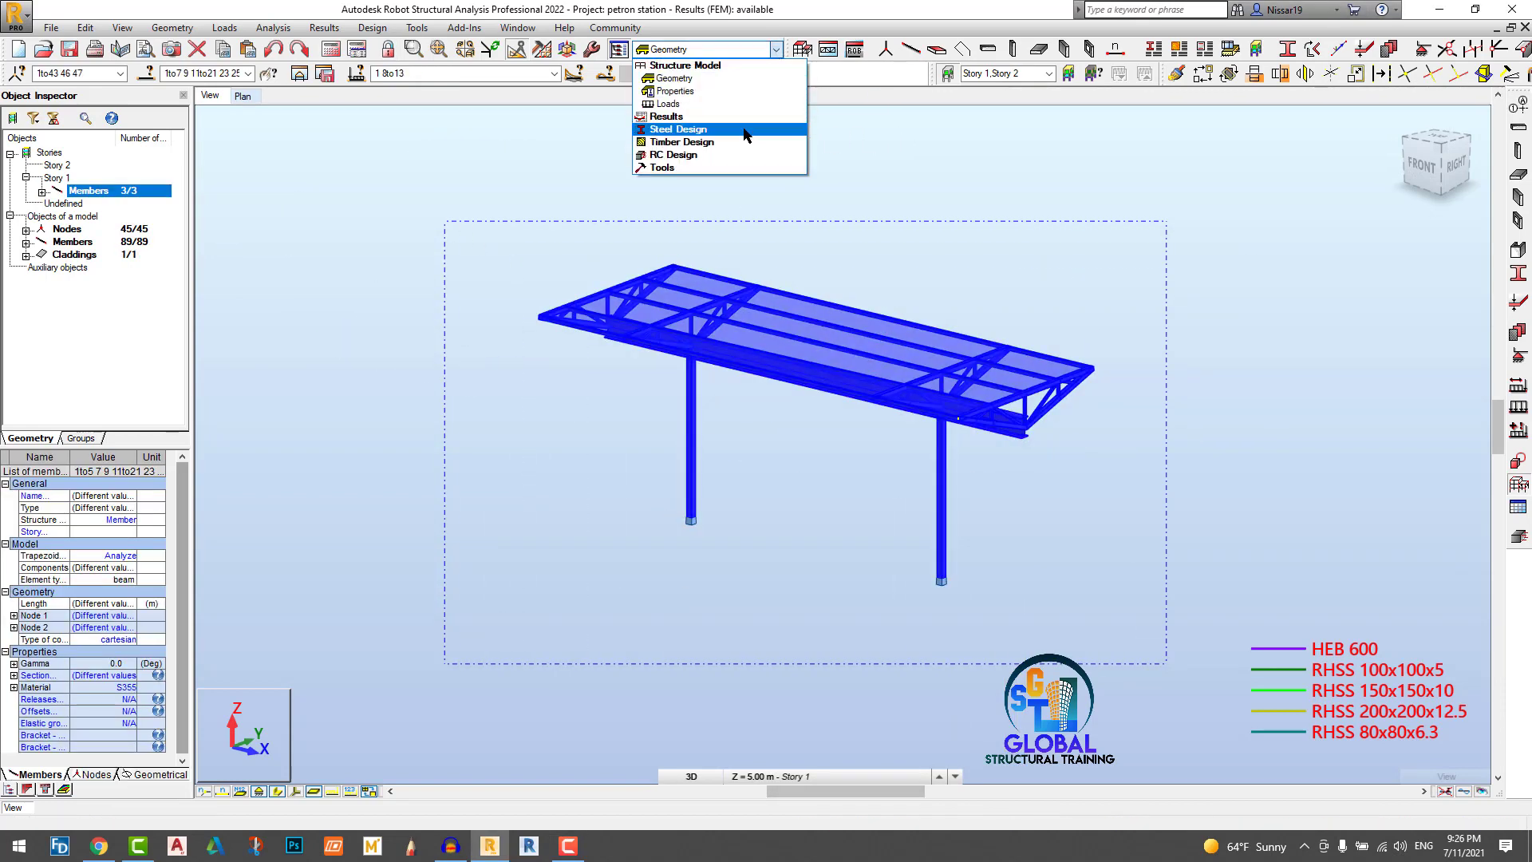
{"action": "left_click", "coordinate": [742, 130]}
{"action": "left_click", "coordinate": [729, 106]}
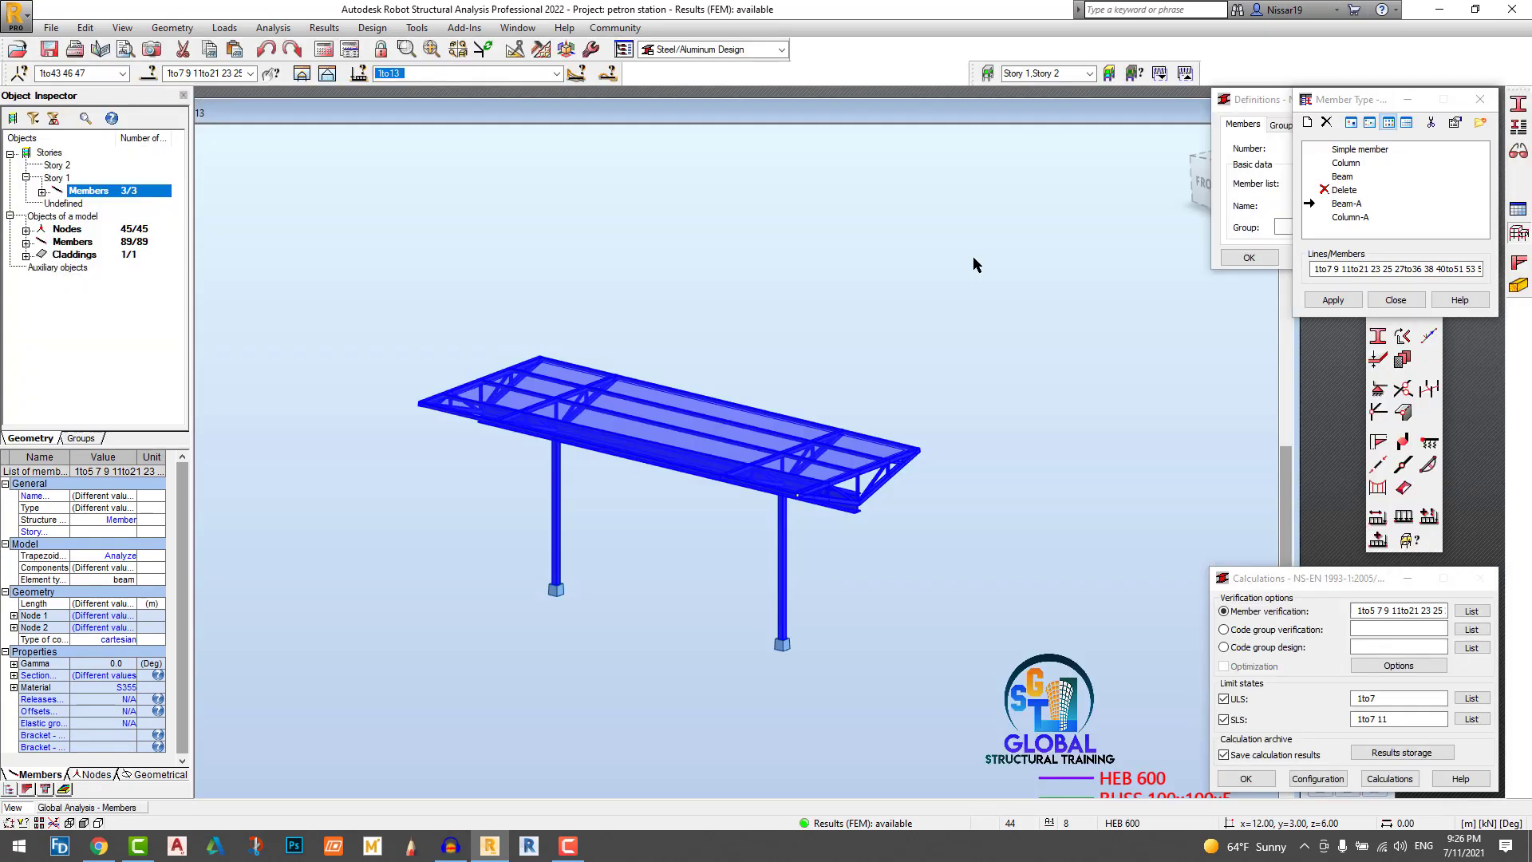
Step: Review the Beam-A member type parameters and its serviceability deflection limits
{"action": "double_click", "coordinate": [1348, 206]}
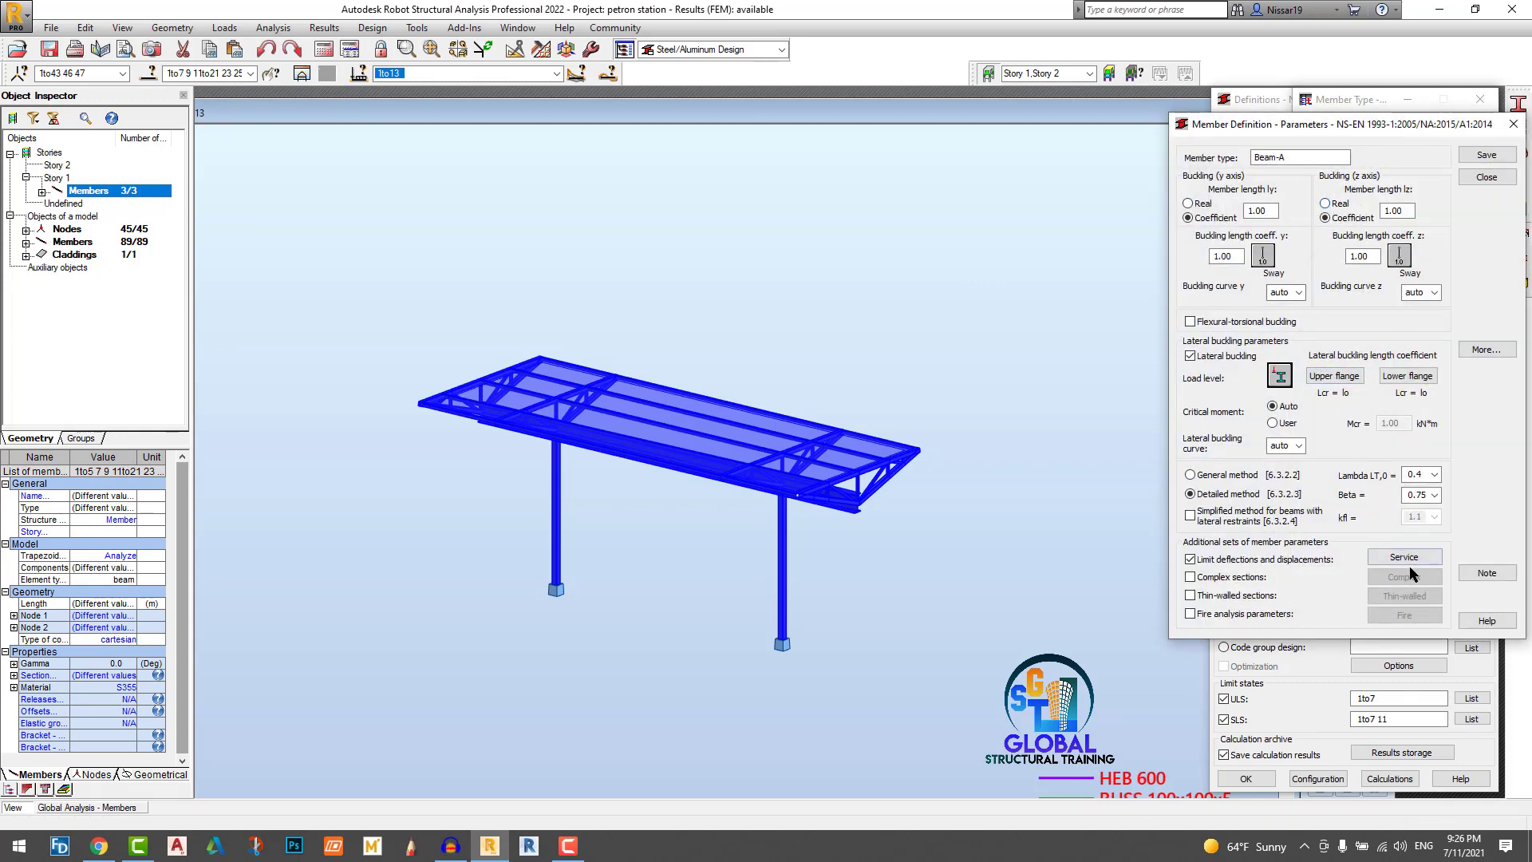
{"action": "left_click", "coordinate": [1397, 556]}
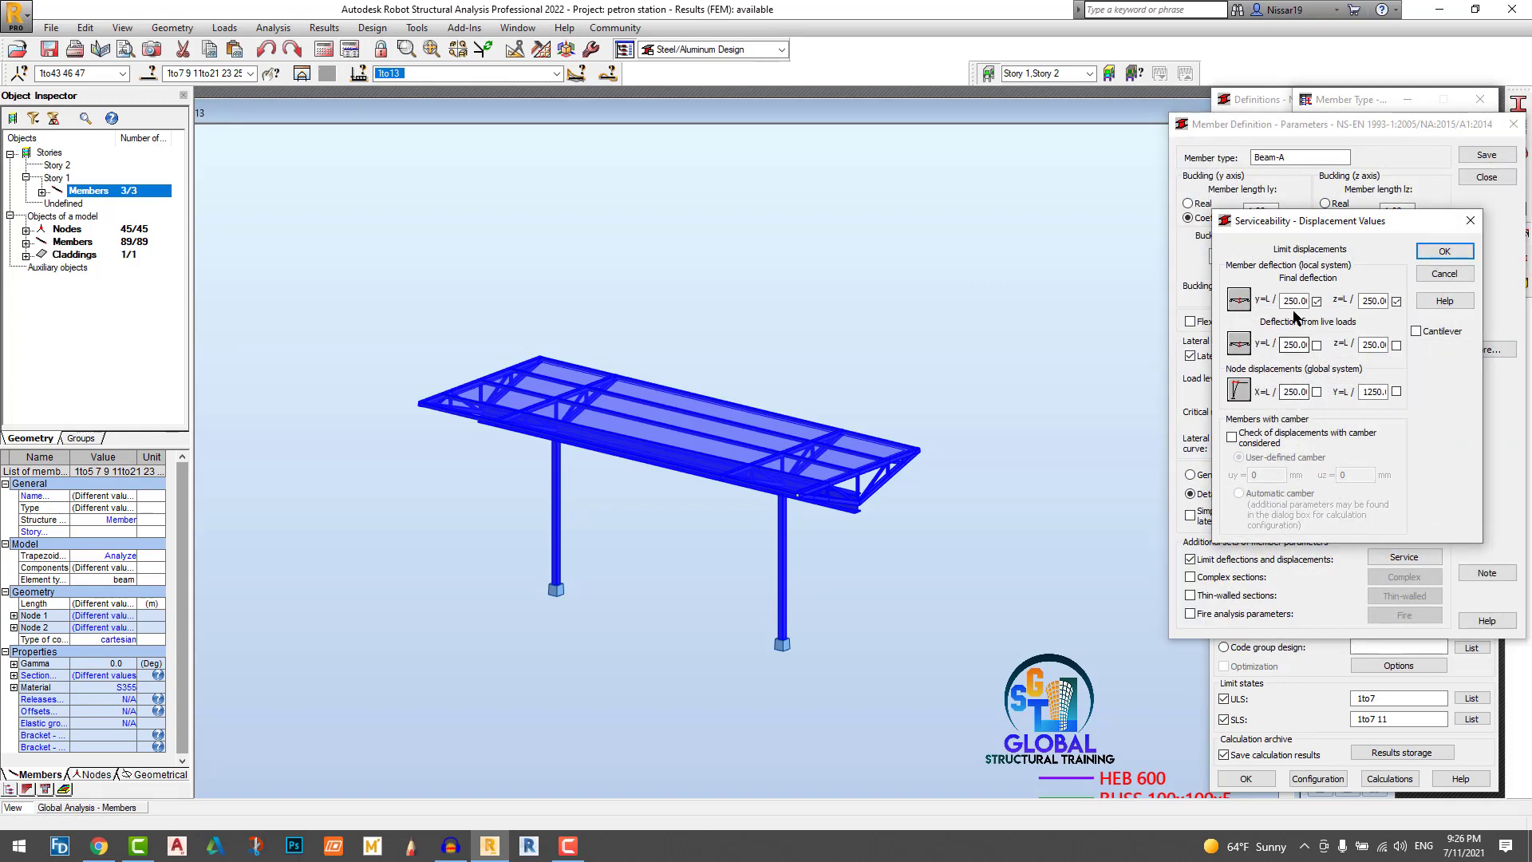
{"action": "left_click", "coordinate": [1444, 251]}
{"action": "left_click", "coordinate": [1510, 126]}
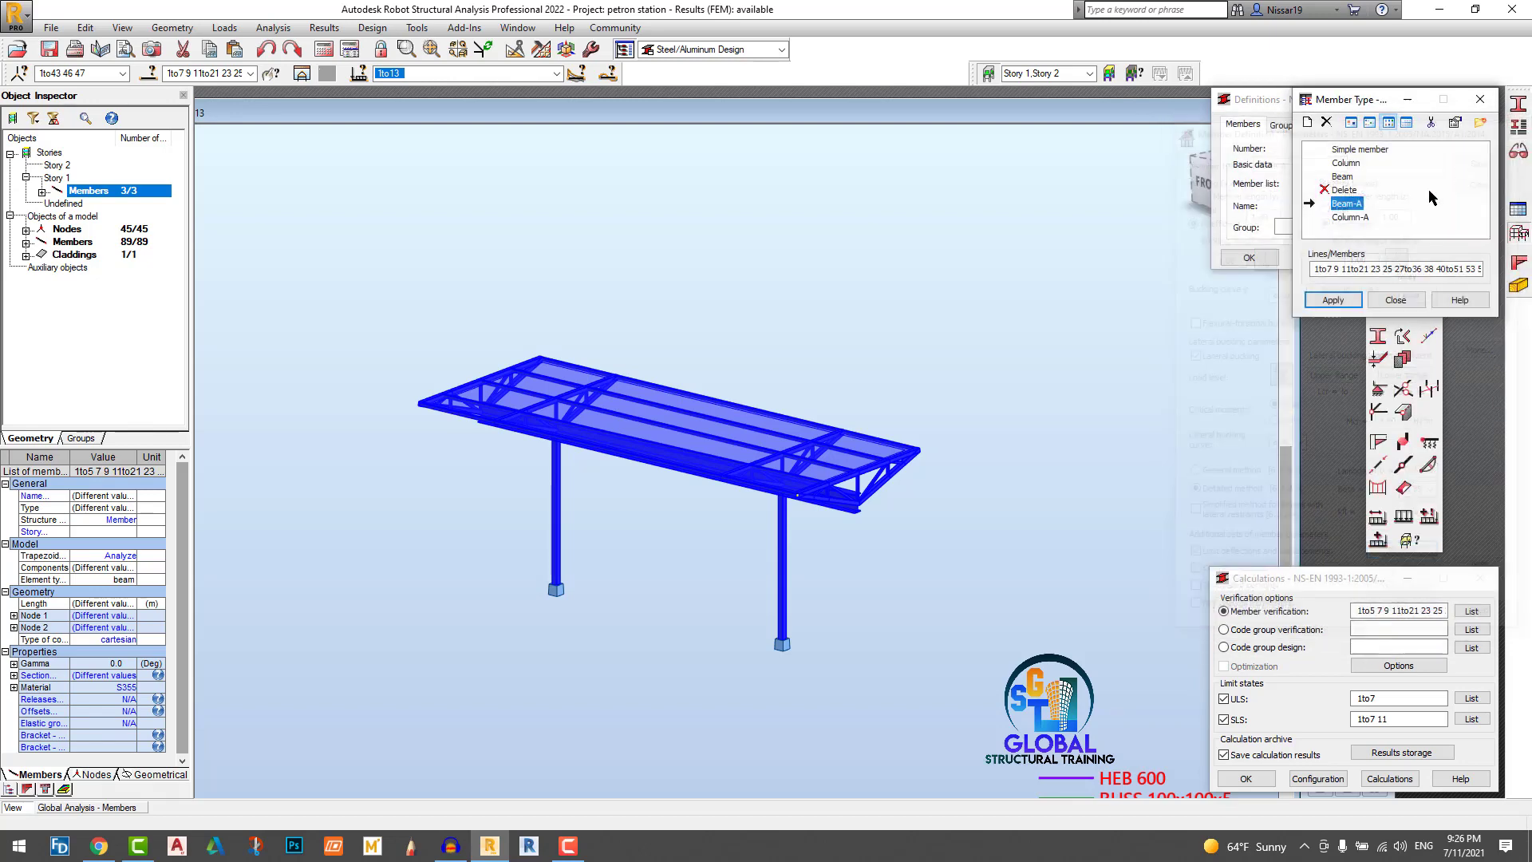
Step: Review the Column-A member type parameters and displacement limits, then close the member types and clear the selection
{"action": "double_click", "coordinate": [1347, 219]}
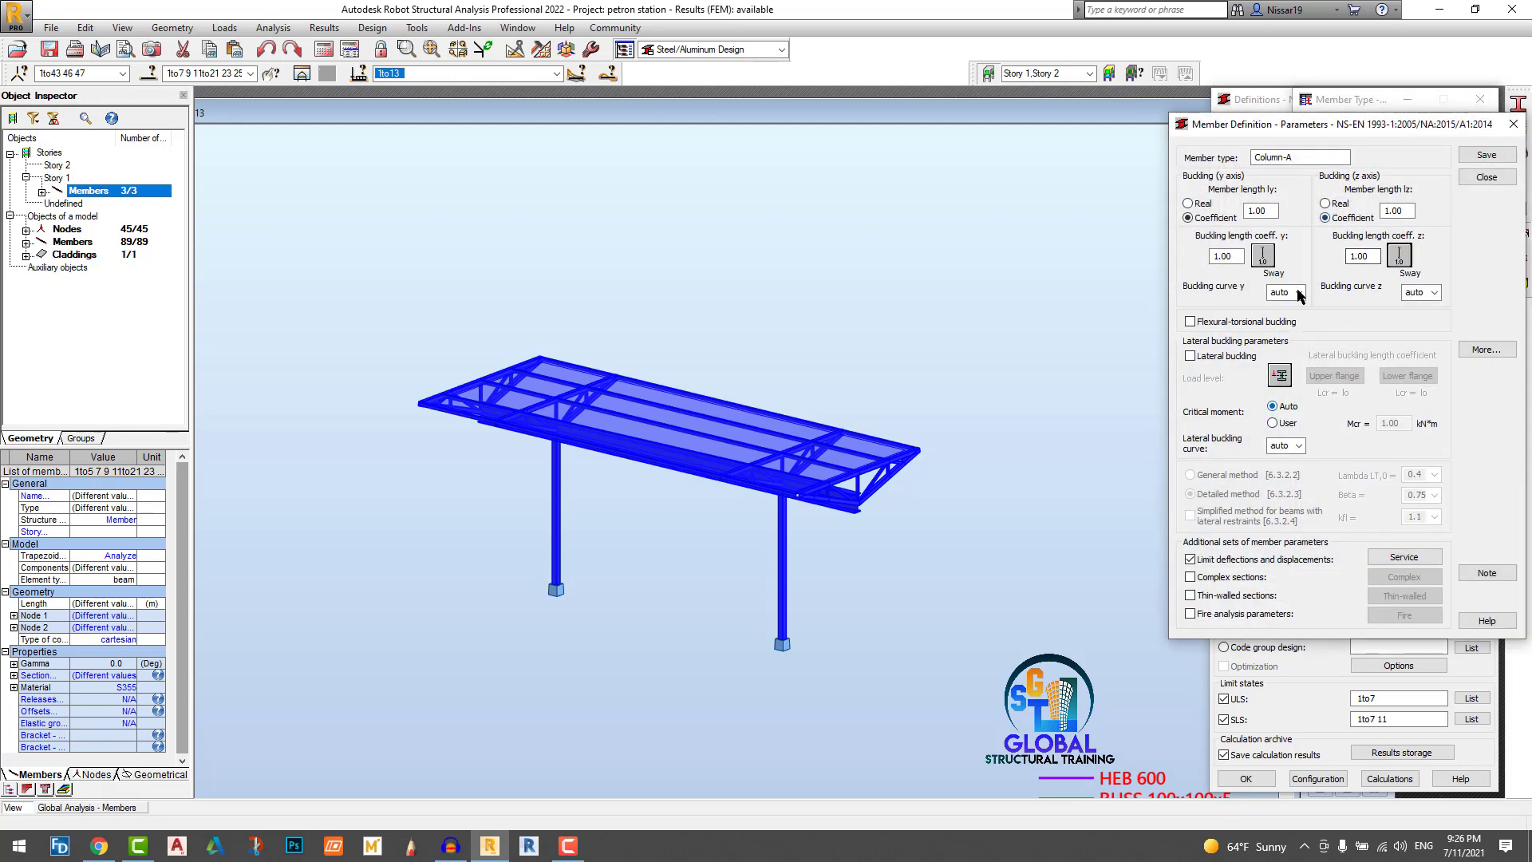
{"action": "left_click", "coordinate": [1404, 557]}
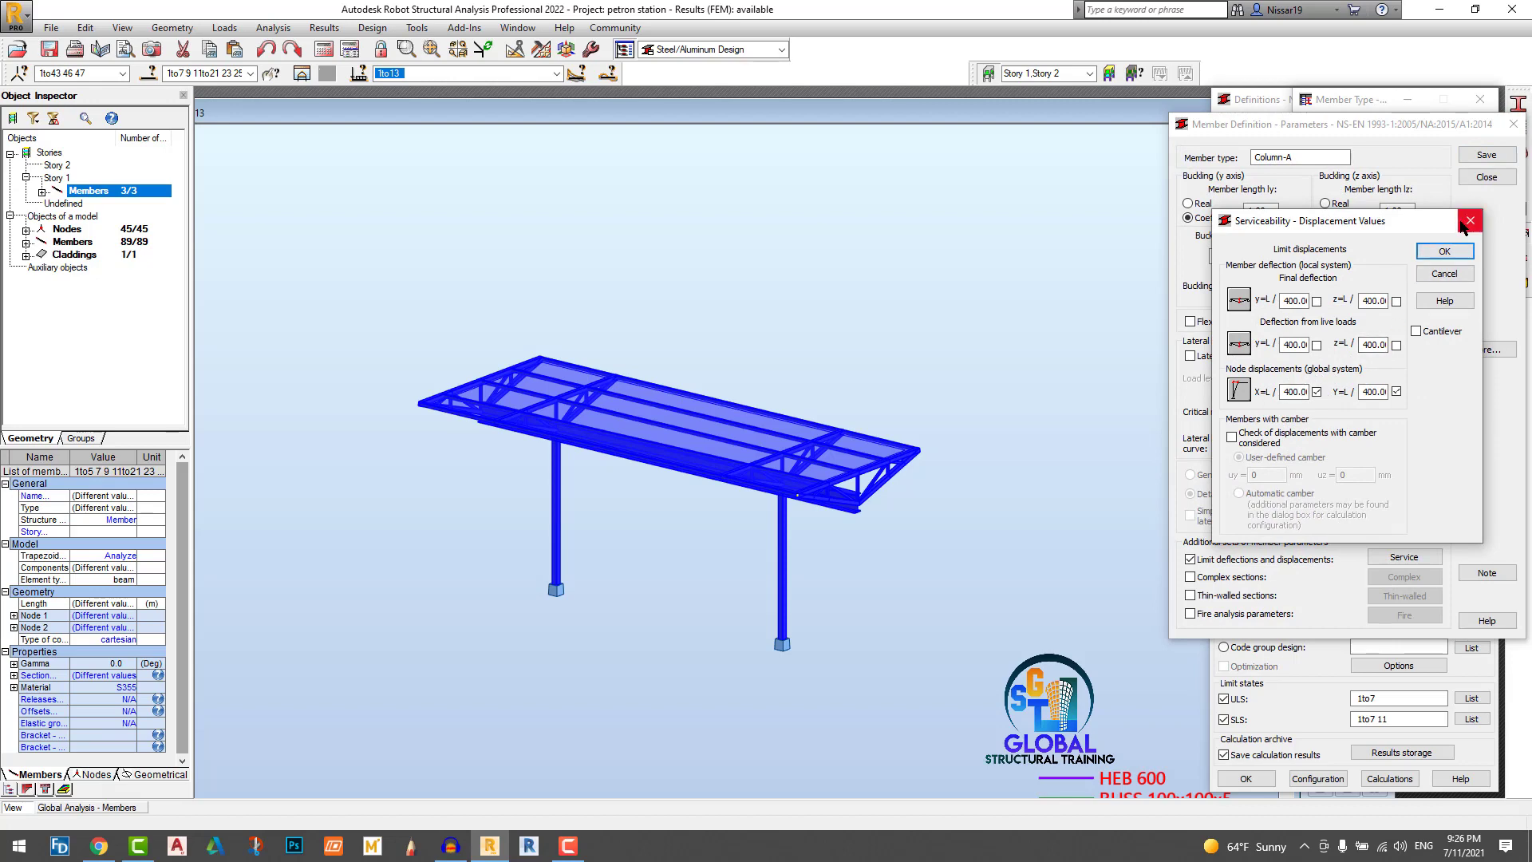
{"action": "left_click", "coordinate": [1442, 274]}
{"action": "left_click", "coordinate": [1513, 124]}
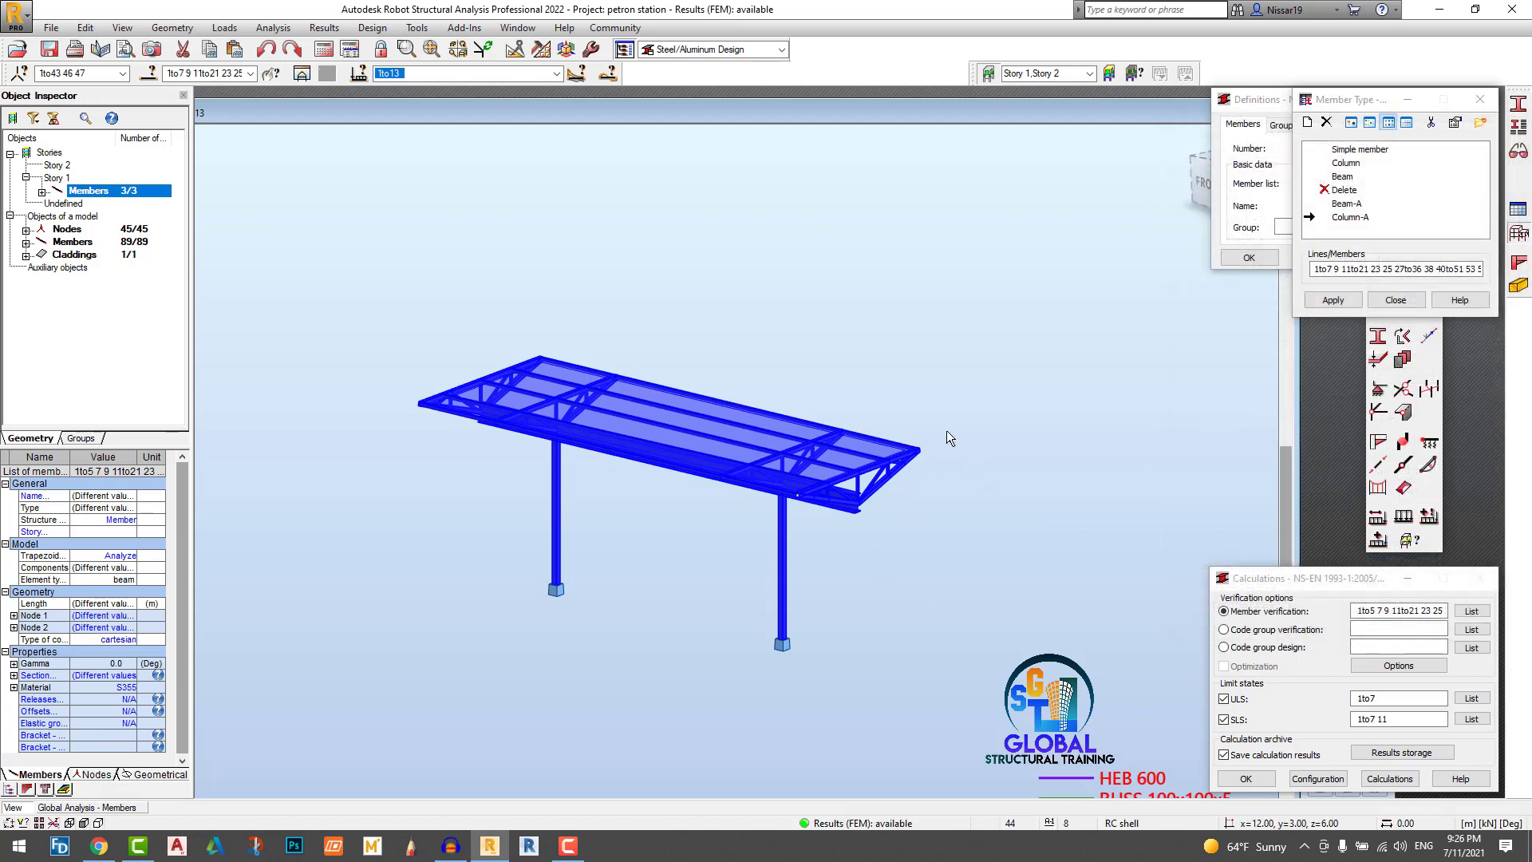
{"action": "scroll", "coordinate": [841, 380], "scroll_direction": "up", "scroll_amount": 2}
{"action": "scroll", "coordinate": [725, 303], "scroll_direction": "down", "scroll_amount": 2}
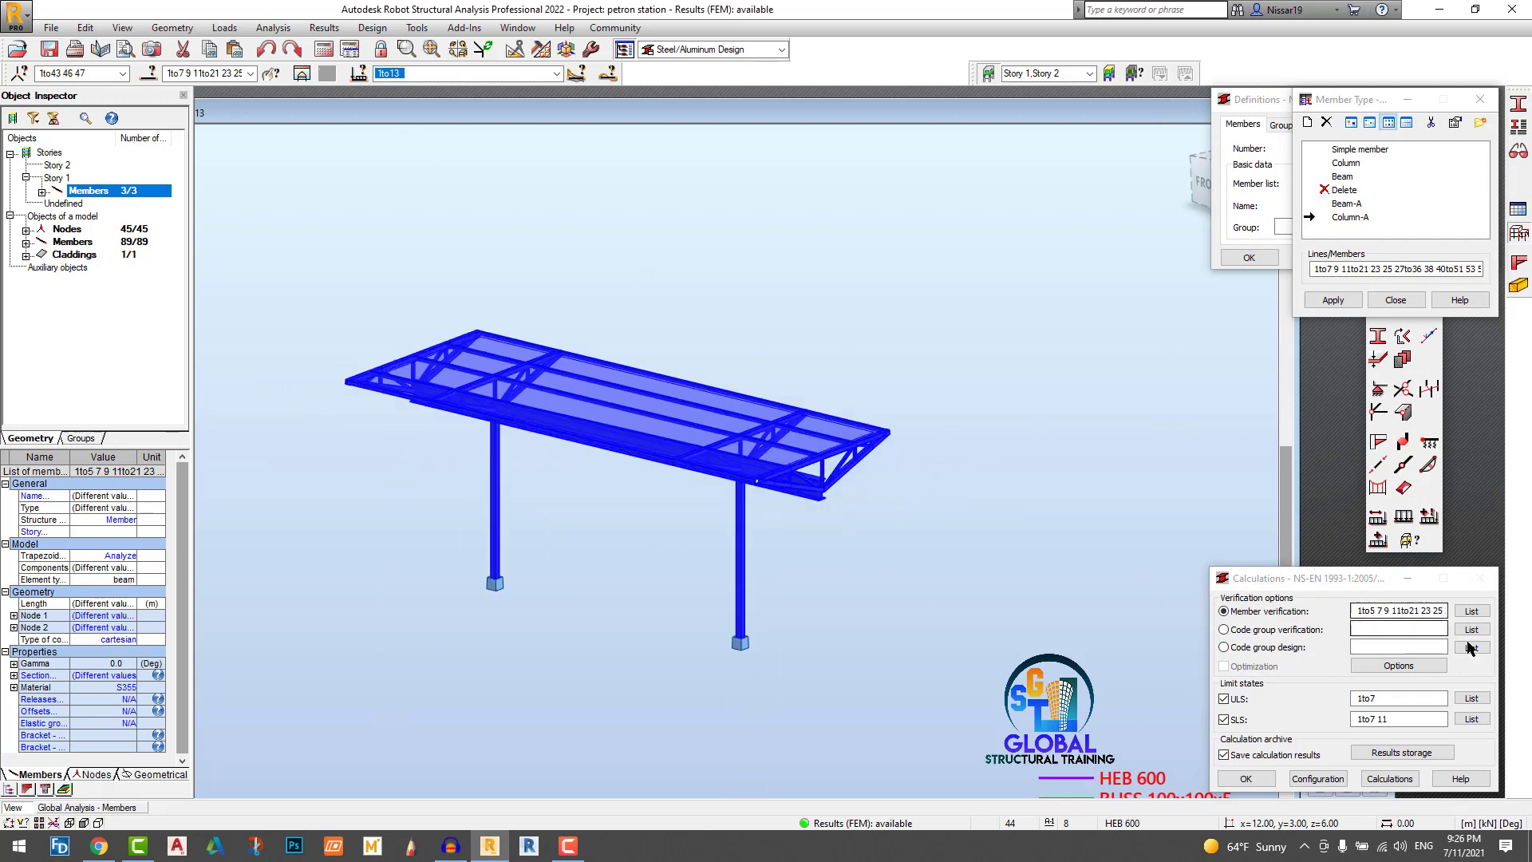
{"action": "left_click", "coordinate": [1395, 300]}
{"action": "left_click", "coordinate": [954, 378]}
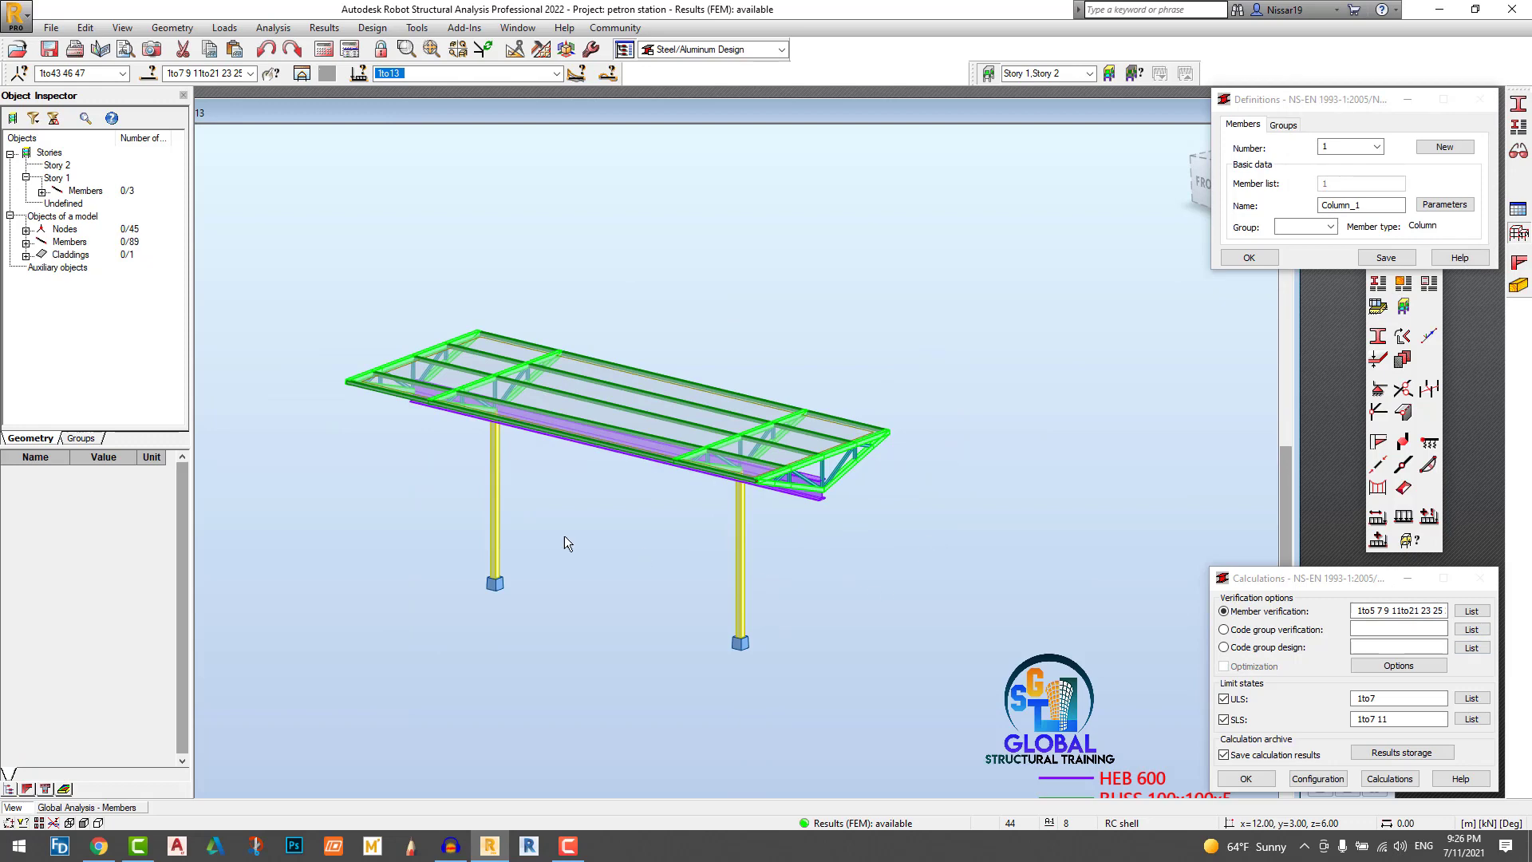
Step: Assign the Column-A member type to the two canopy columns
{"action": "left_click_drag", "start_coordinate": [846, 563], "coordinate": [459, 517]}
{"action": "left_click", "coordinate": [1519, 125]}
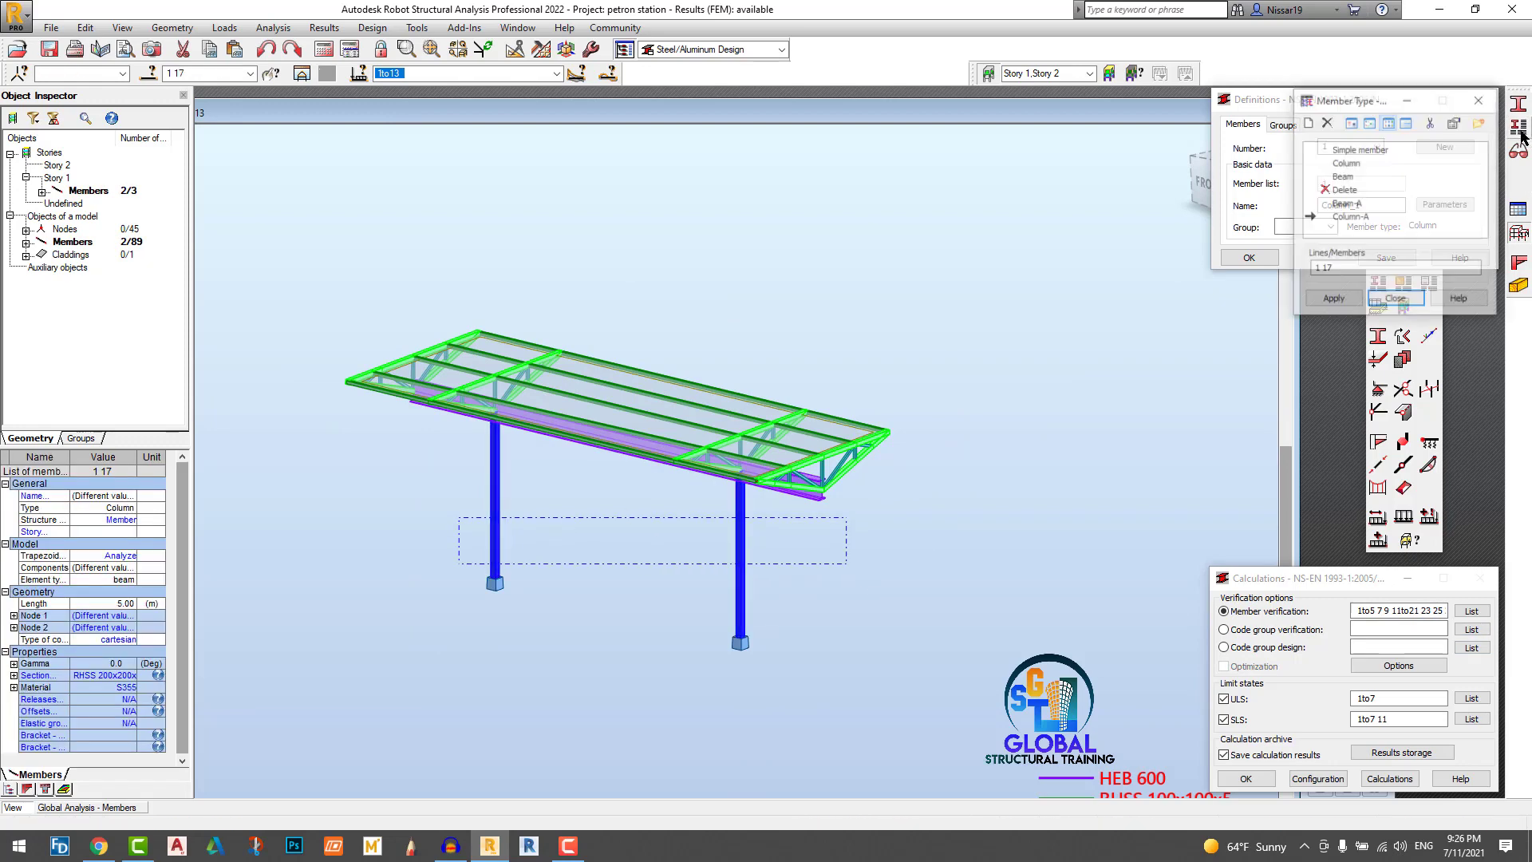
{"action": "left_click", "coordinate": [1350, 217]}
{"action": "left_click", "coordinate": [1348, 300]}
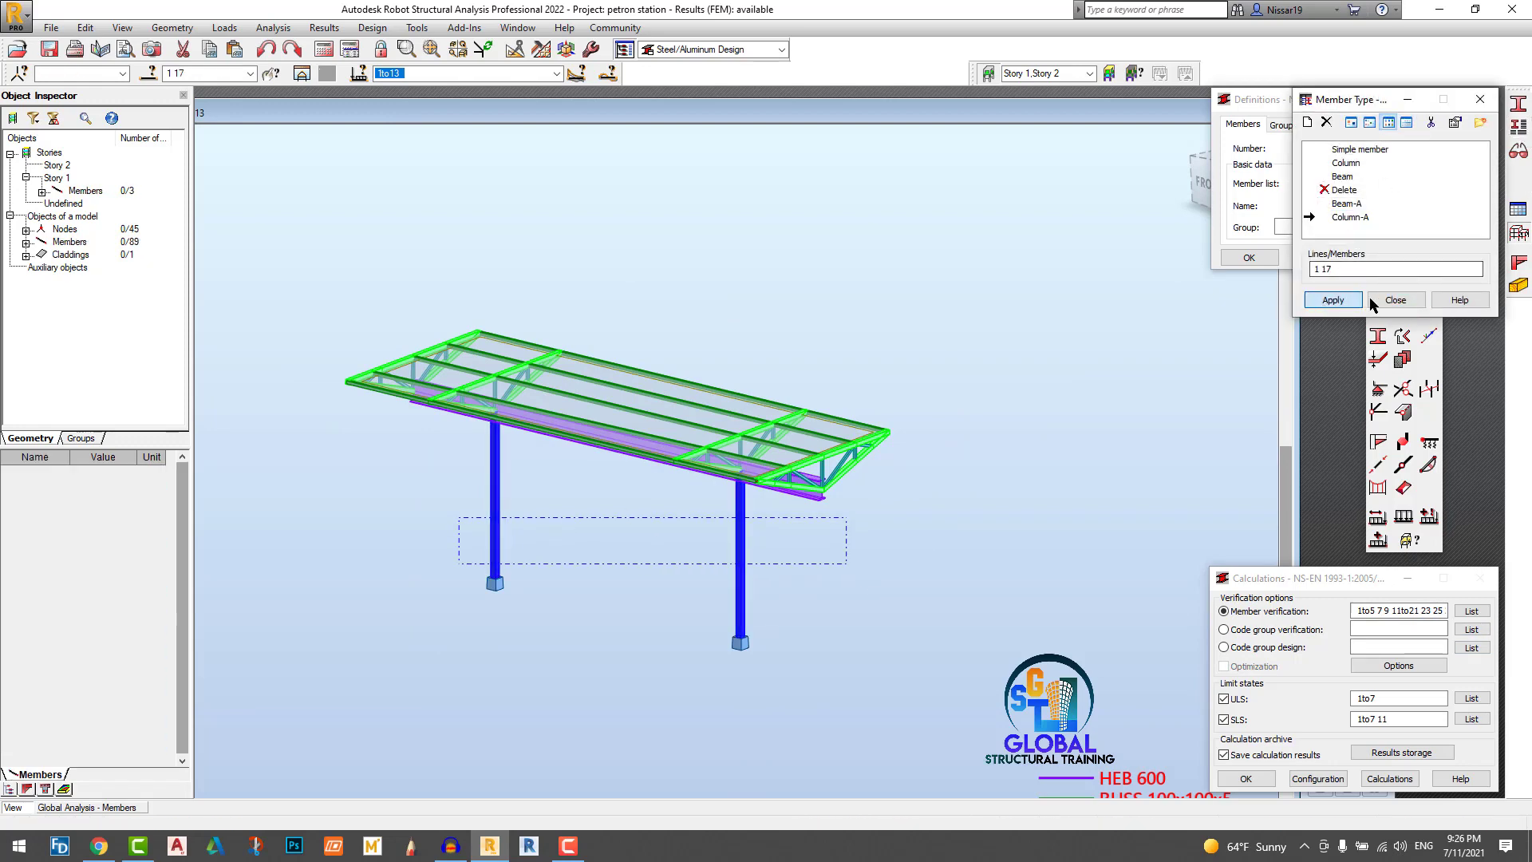
{"action": "left_click", "coordinate": [1380, 299]}
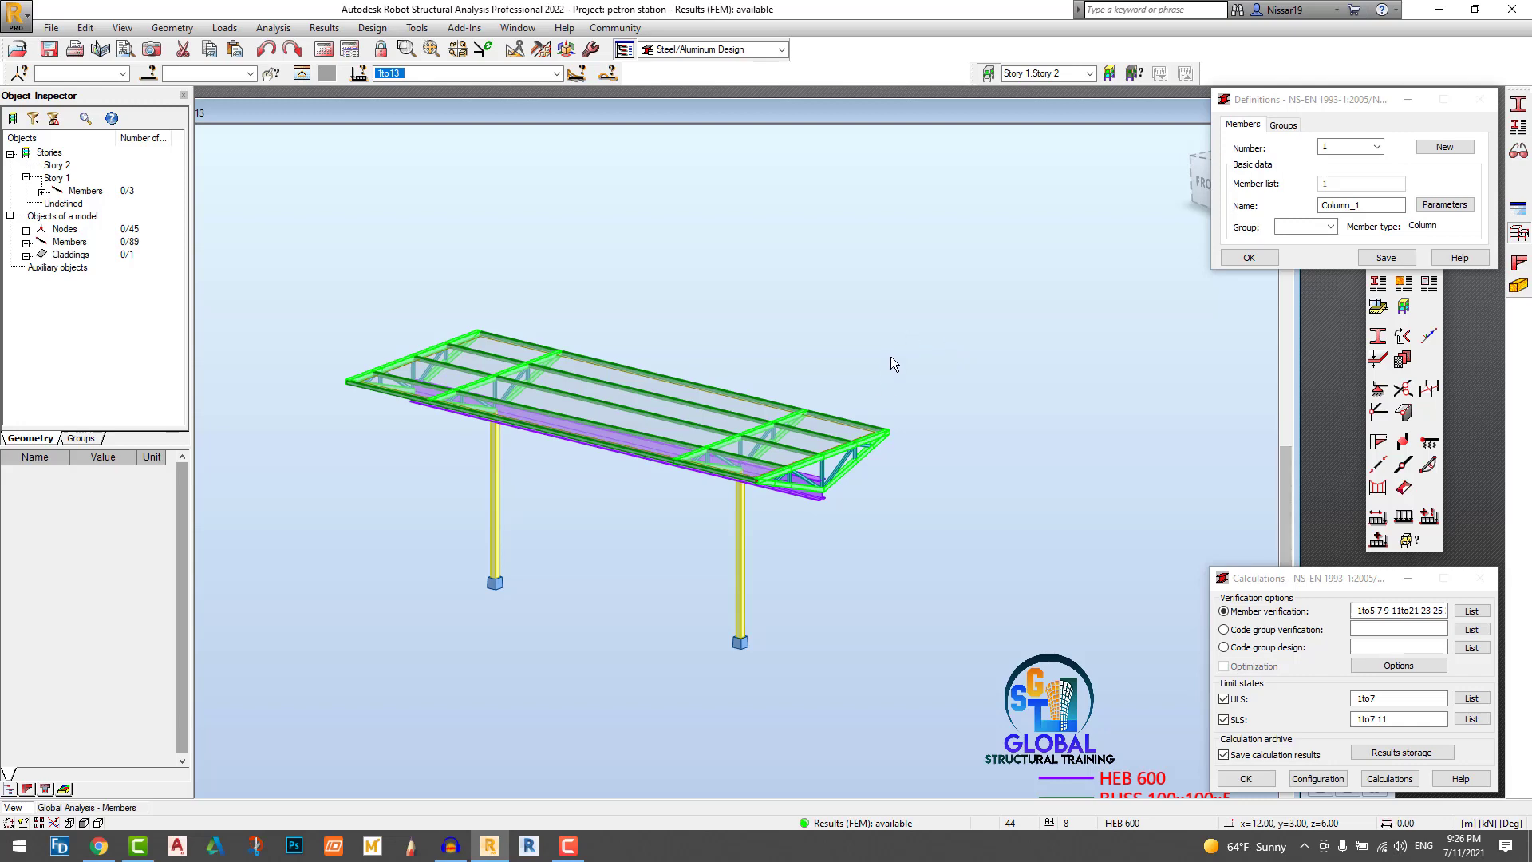
Step: Assign the Beam-A member type to all canopy roof members, including the truss members and main beam but excluding the two columns
{"action": "middle_click_drag", "start_coordinate": [891, 356], "coordinate": [915, 386]}
{"action": "left_click_drag", "start_coordinate": [943, 520], "coordinate": [752, 377]}
{"action": "left_click_drag", "start_coordinate": [970, 477], "coordinate": [237, 356]}
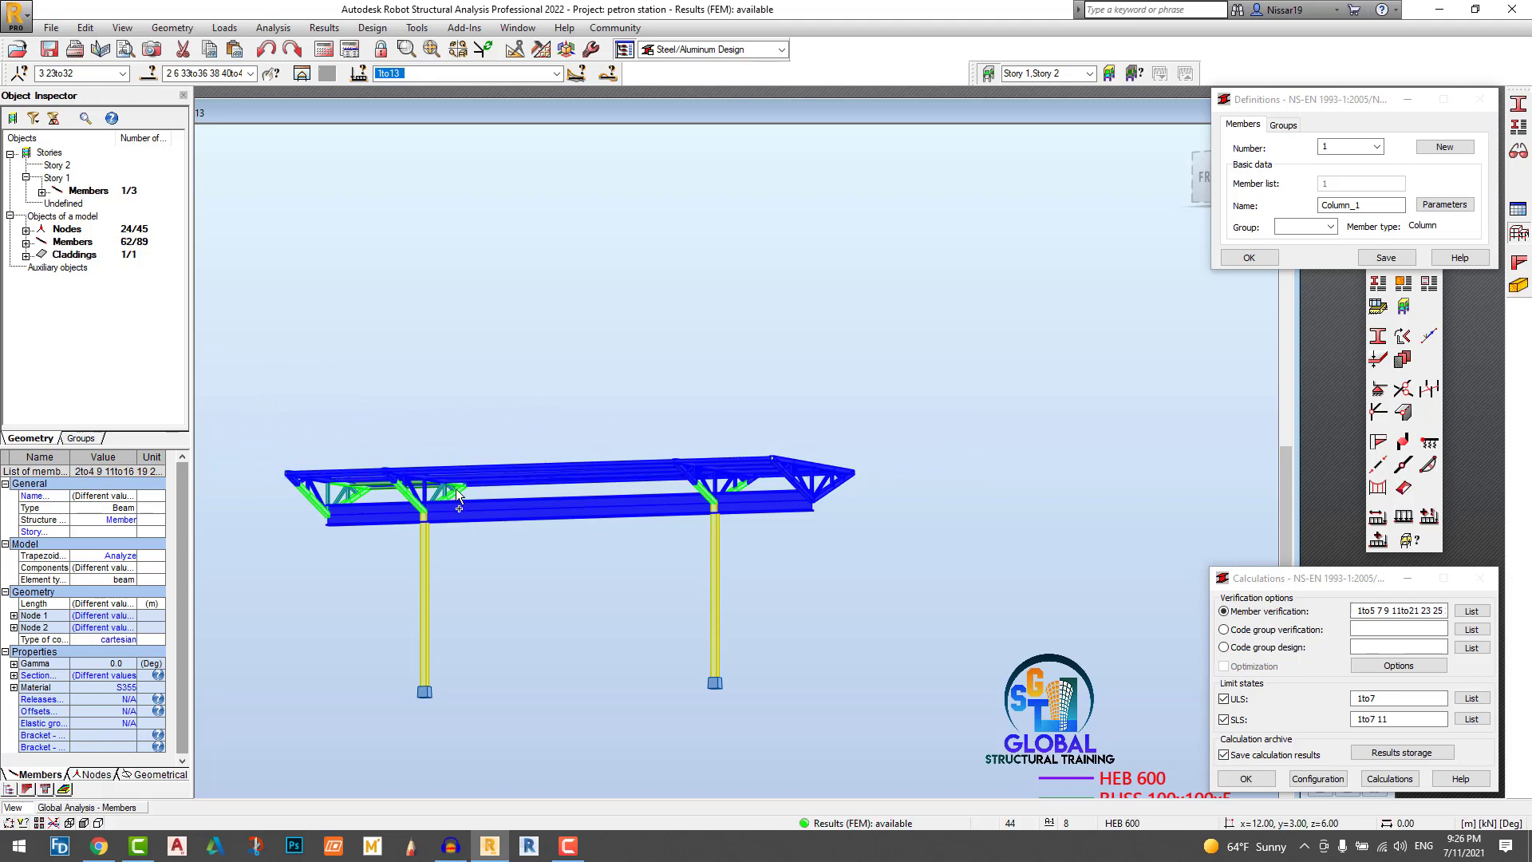
{"action": "left_click_drag", "start_coordinate": [266, 439], "coordinate": [241, 434]}
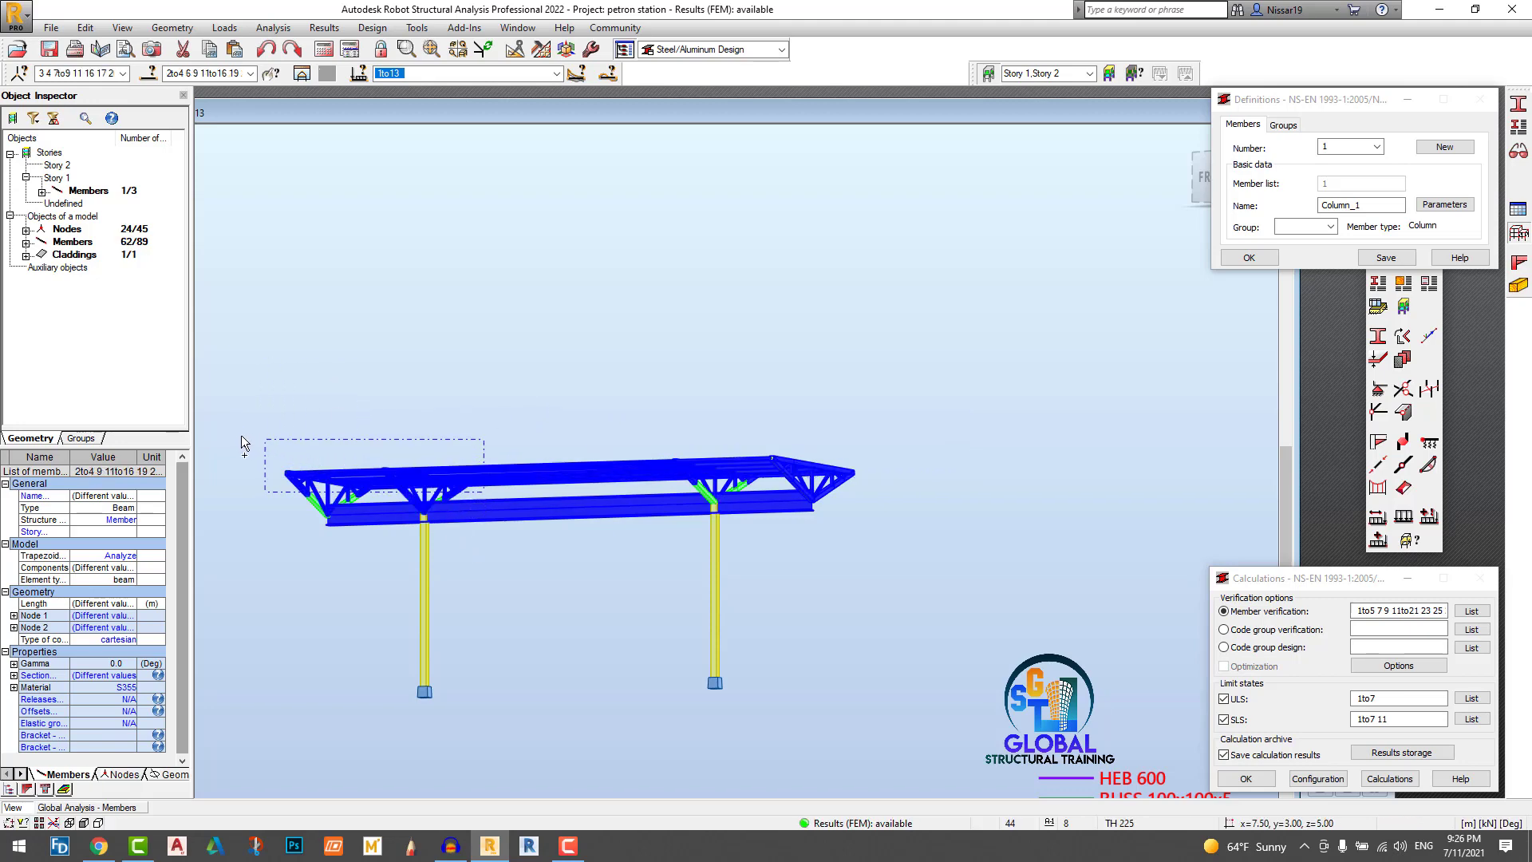
{"action": "left_click_drag", "start_coordinate": [367, 558], "coordinate": [280, 407]}
{"action": "left_click_drag", "start_coordinate": [523, 573], "coordinate": [437, 429]}
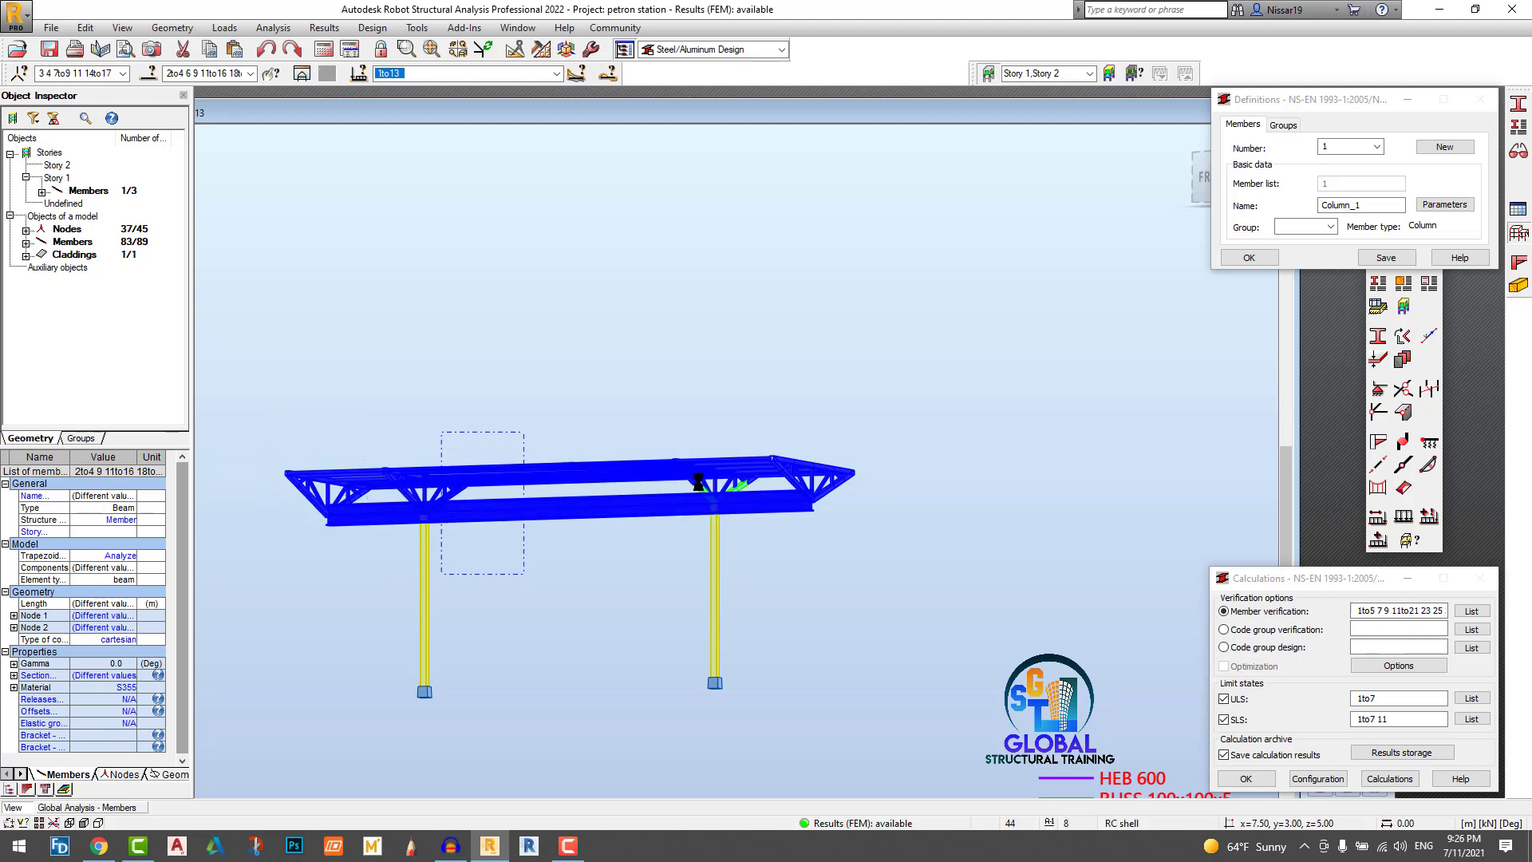
{"action": "left_click_drag", "start_coordinate": [797, 531], "coordinate": [744, 423]}
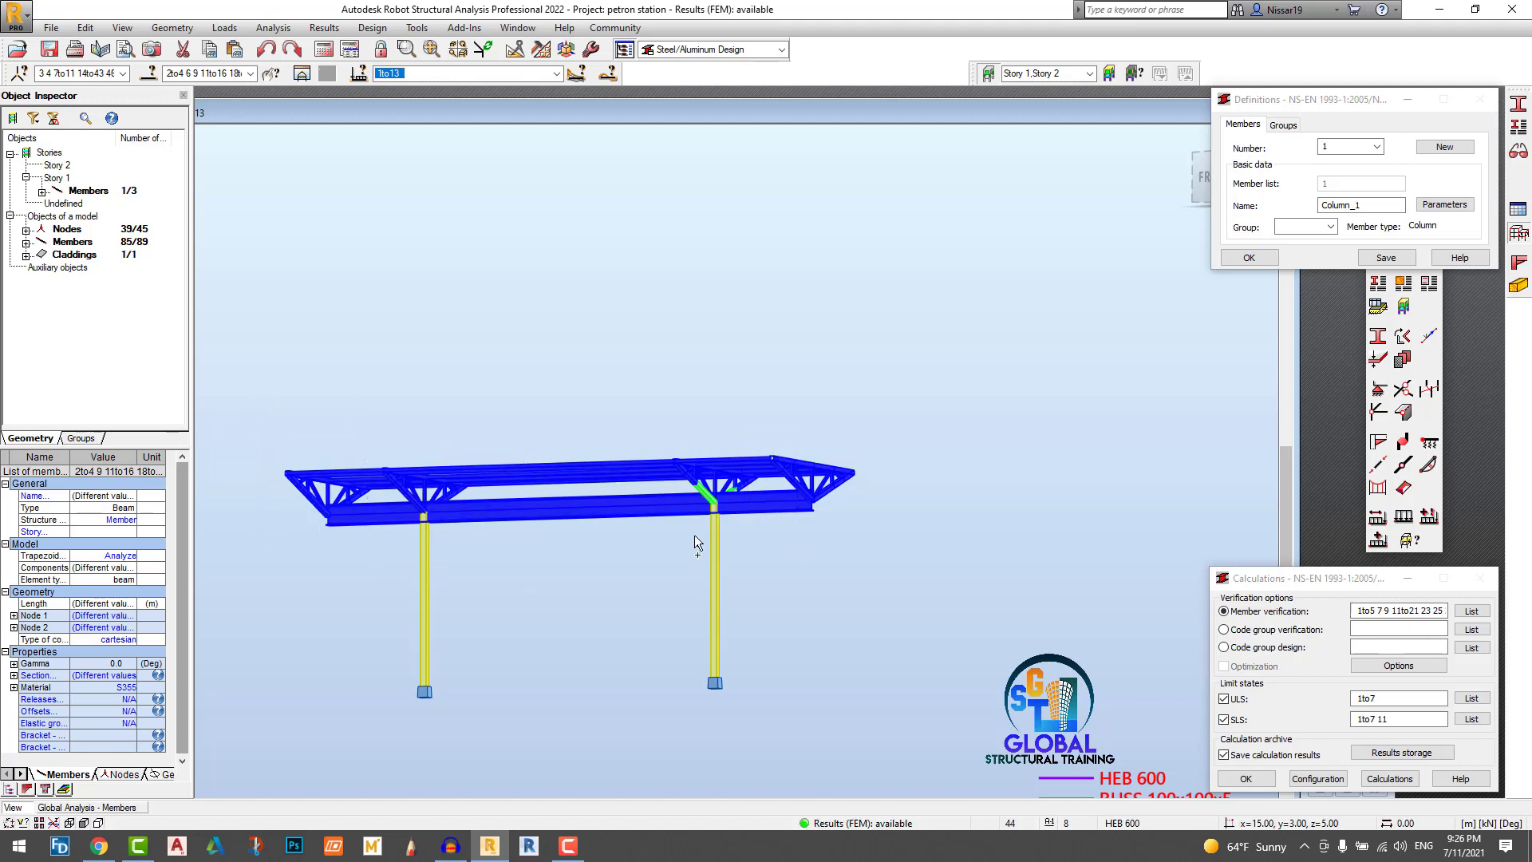
{"action": "left_click_drag", "start_coordinate": [694, 535], "coordinate": [753, 504]}
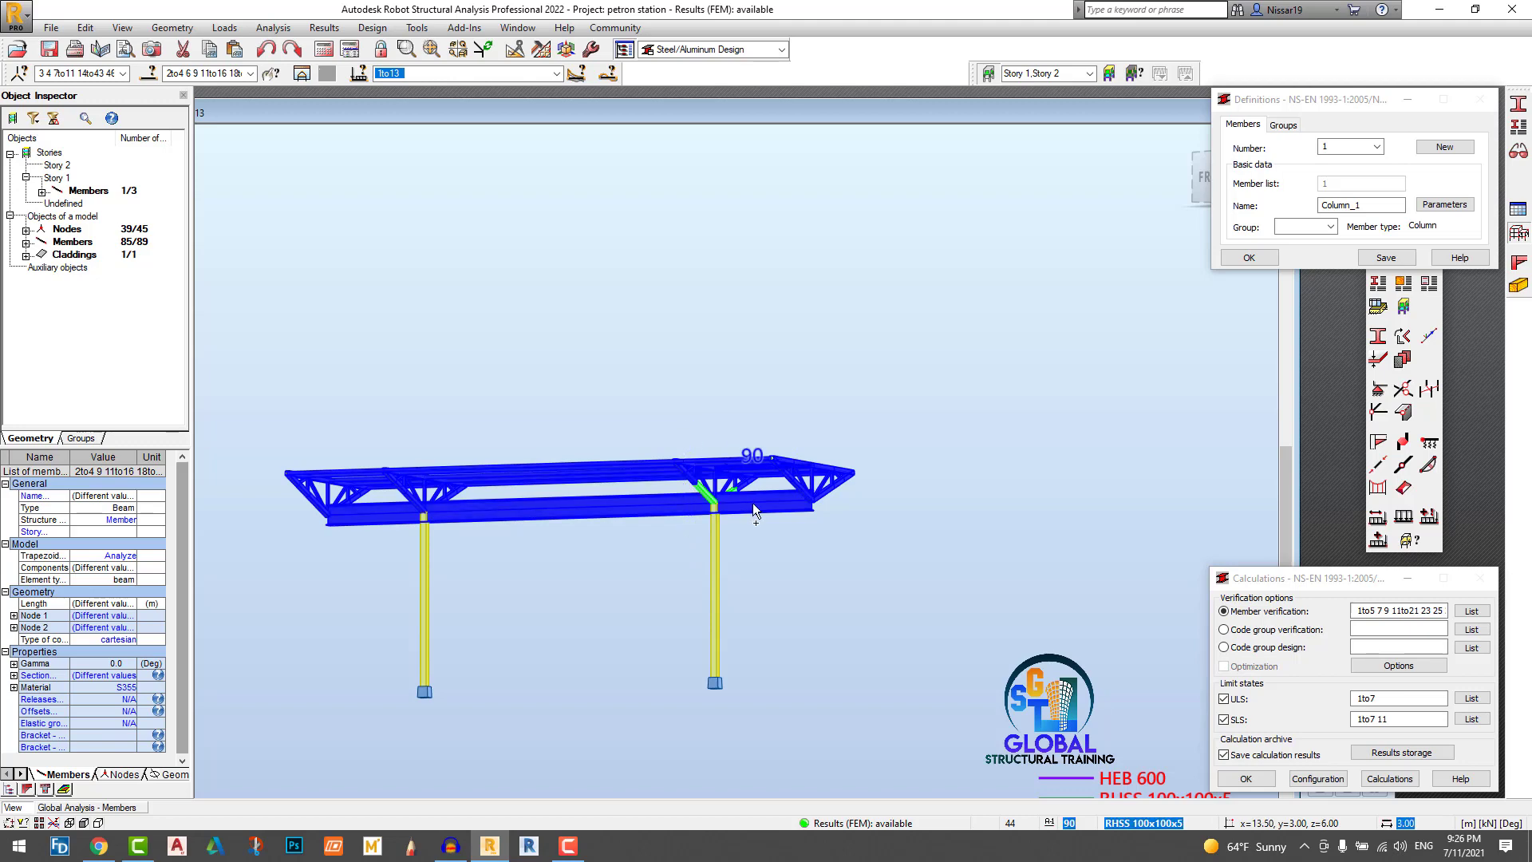
{"action": "scroll", "coordinate": [787, 569], "scroll_direction": "up", "scroll_amount": 2}
{"action": "middle_click_drag", "start_coordinate": [786, 570], "coordinate": [730, 522], "text": "shift"}
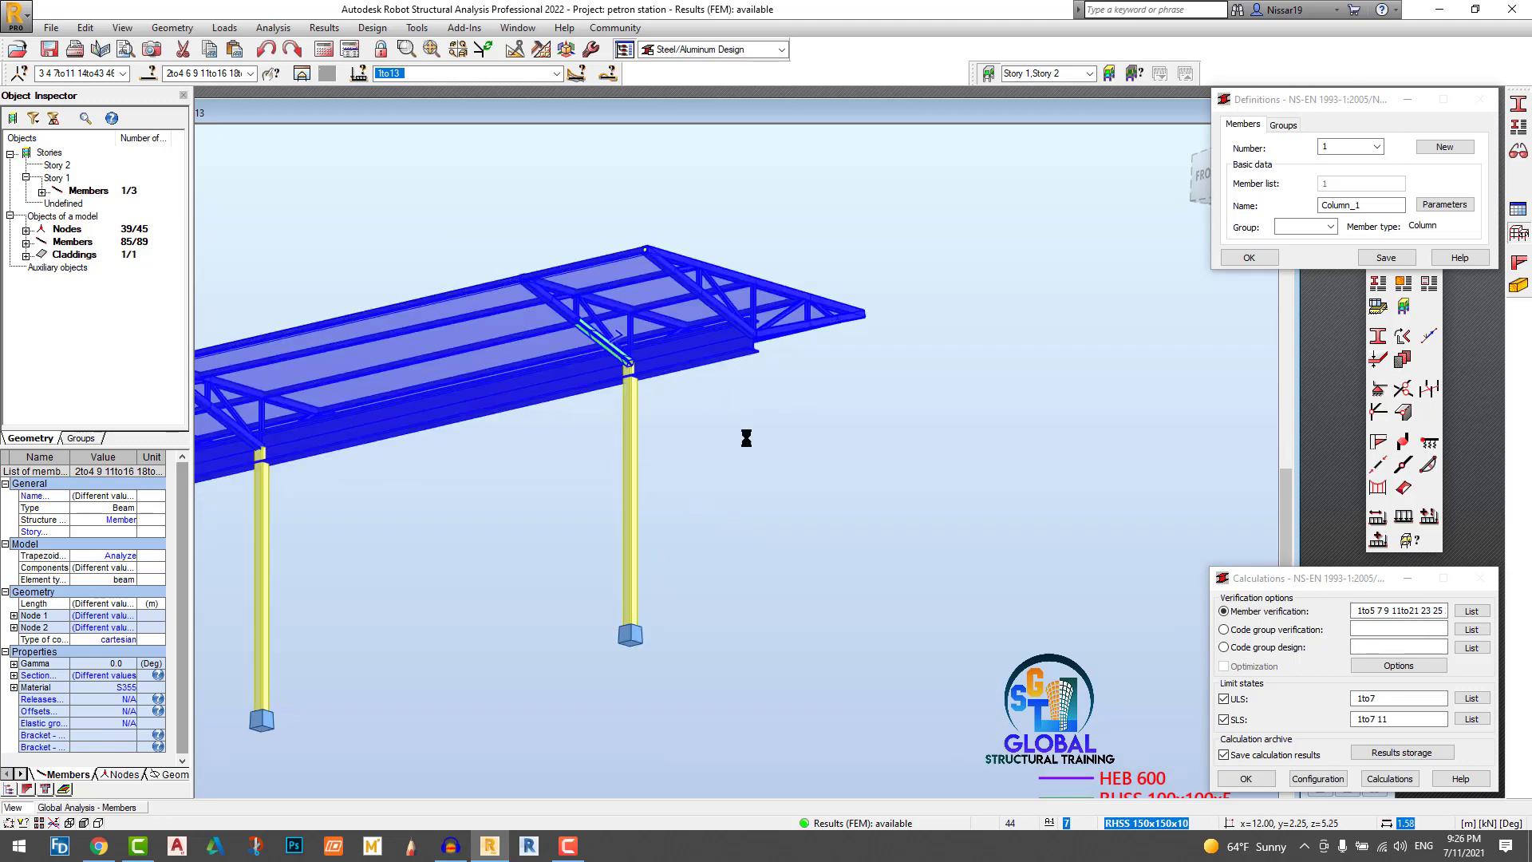
{"action": "middle_click_drag", "start_coordinate": [848, 513], "coordinate": [636, 414], "text": "shift"}
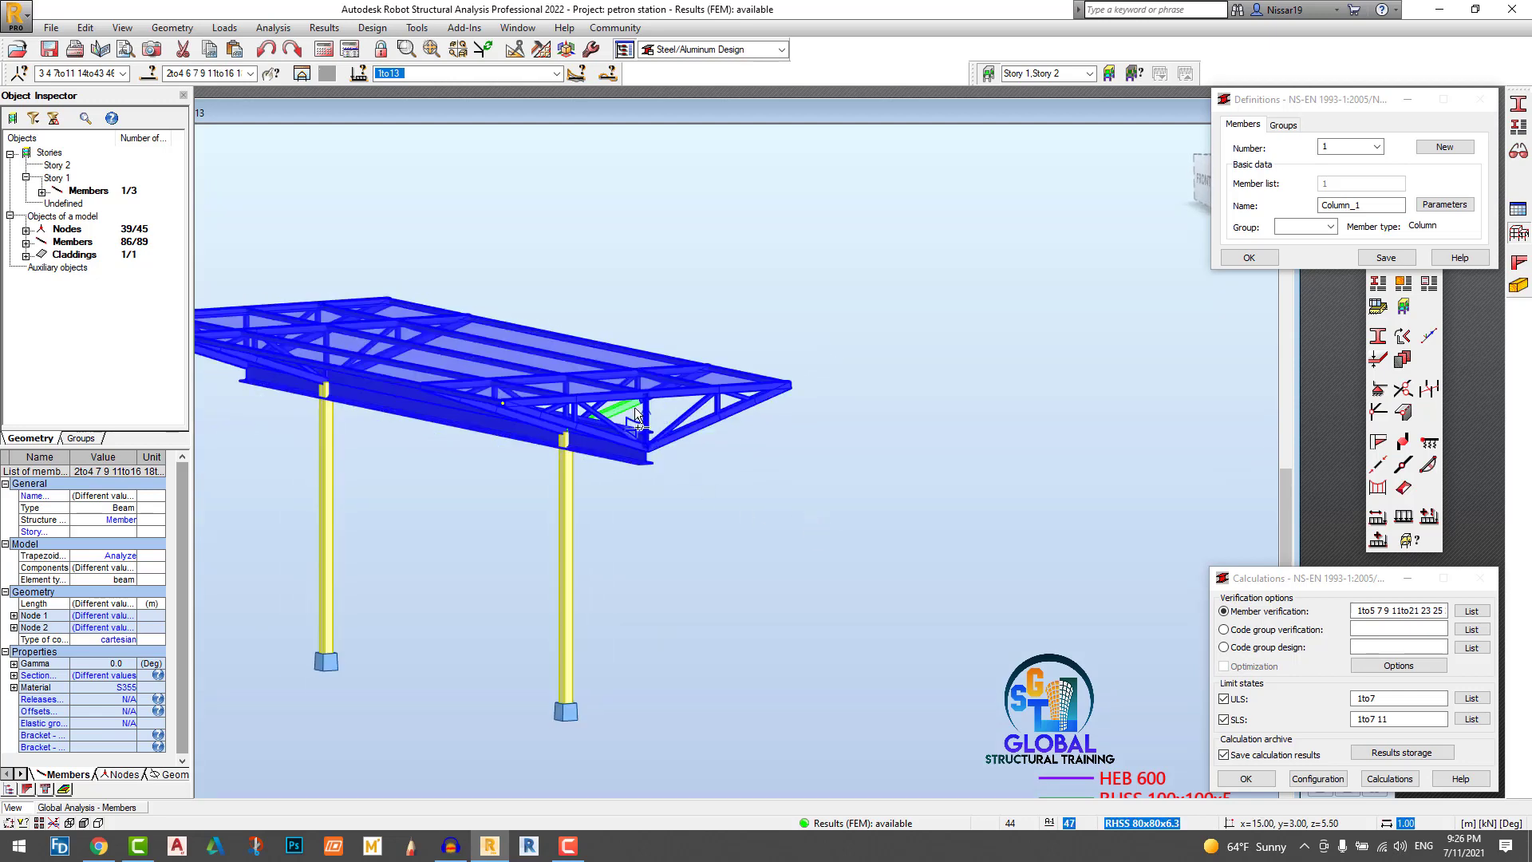
{"action": "middle_click_drag", "start_coordinate": [821, 531], "coordinate": [925, 556], "text": "shift"}
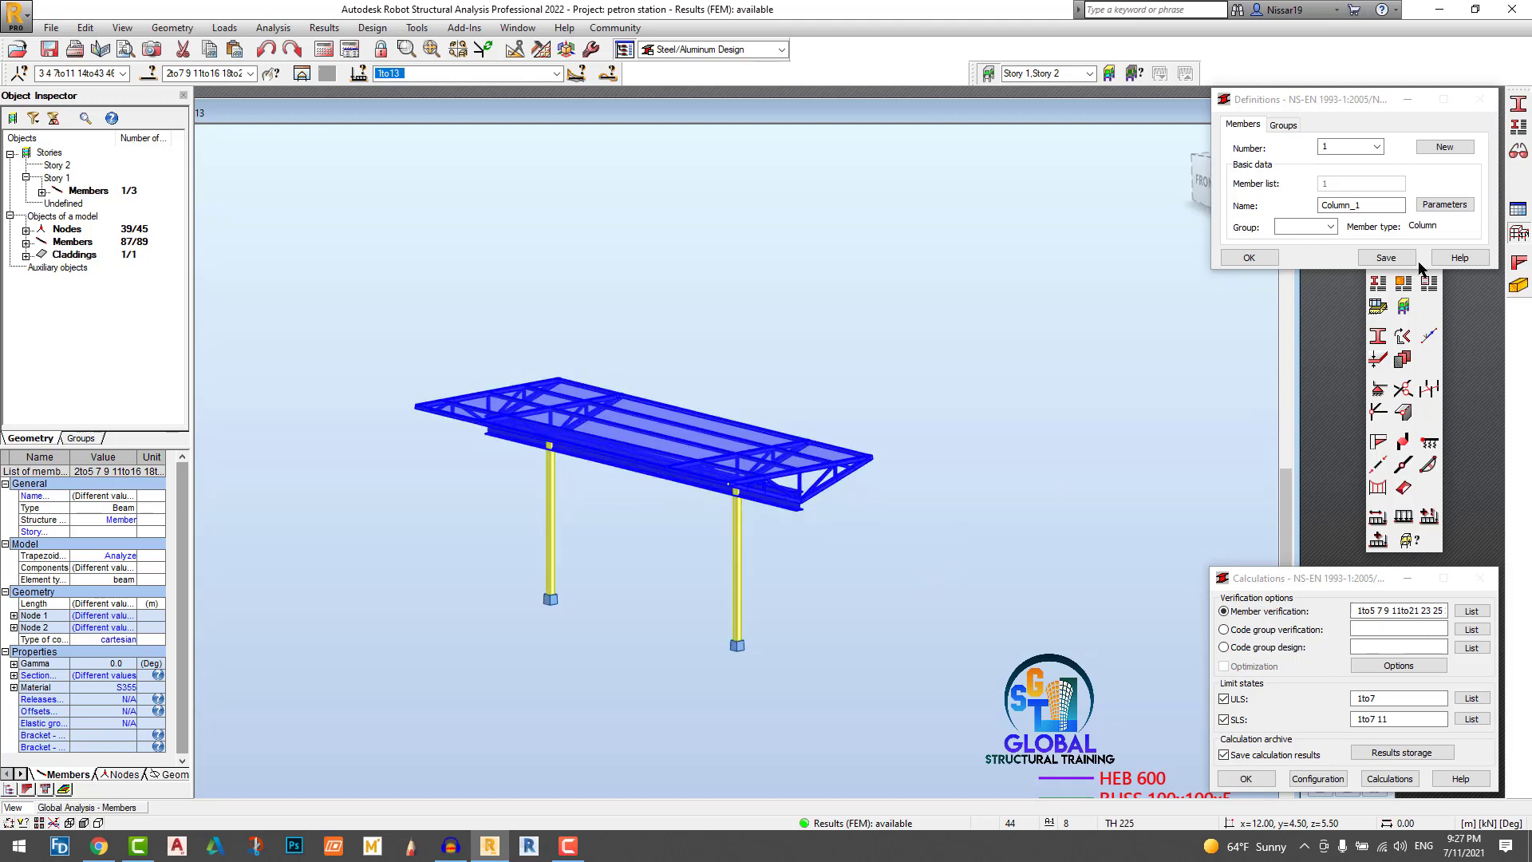
{"action": "left_click", "coordinate": [1518, 104]}
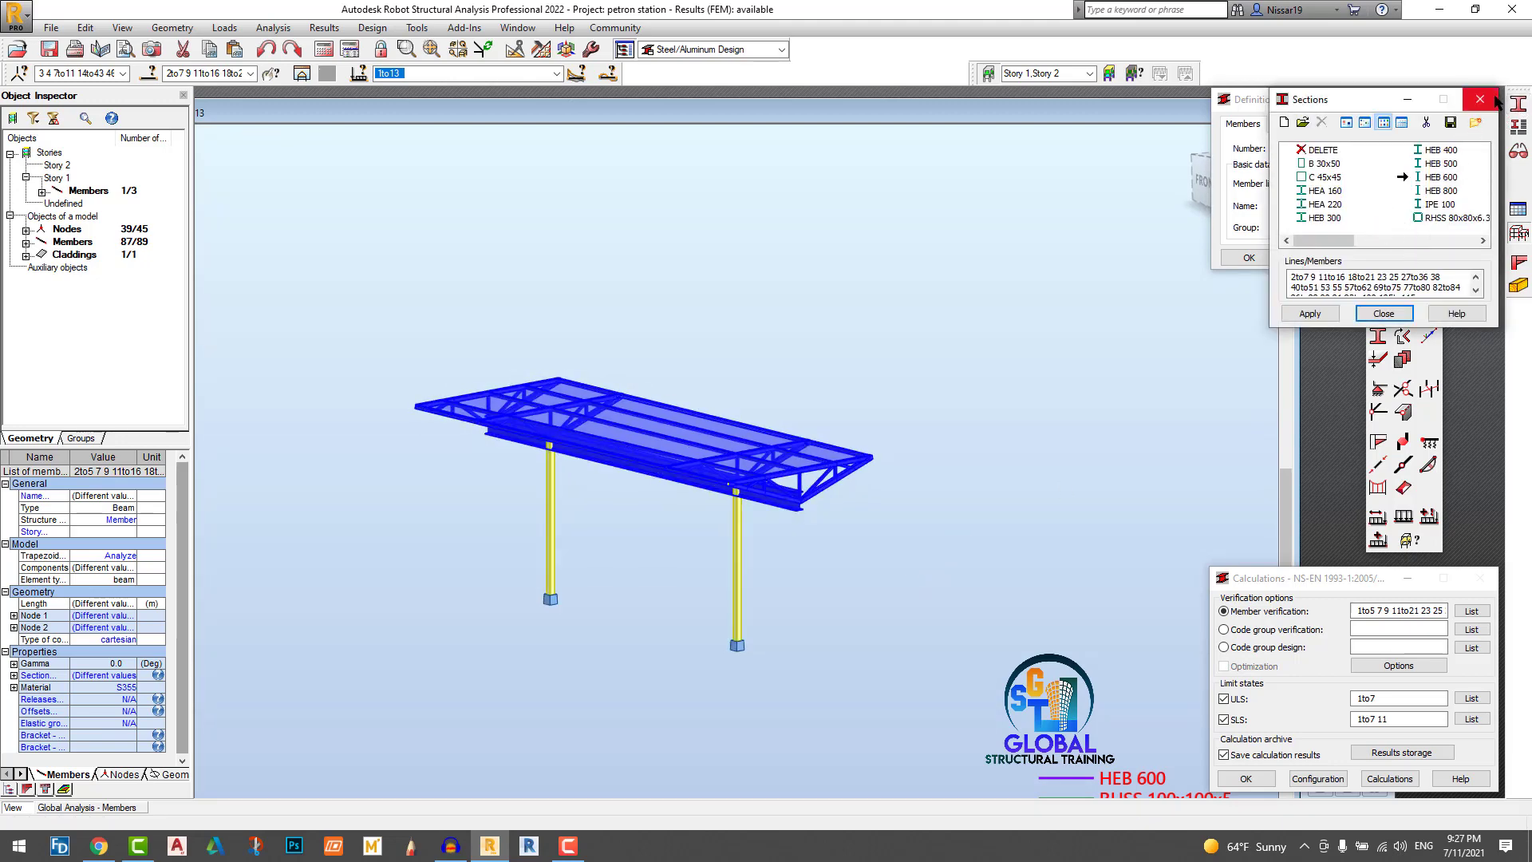
{"action": "left_click", "coordinate": [1486, 100]}
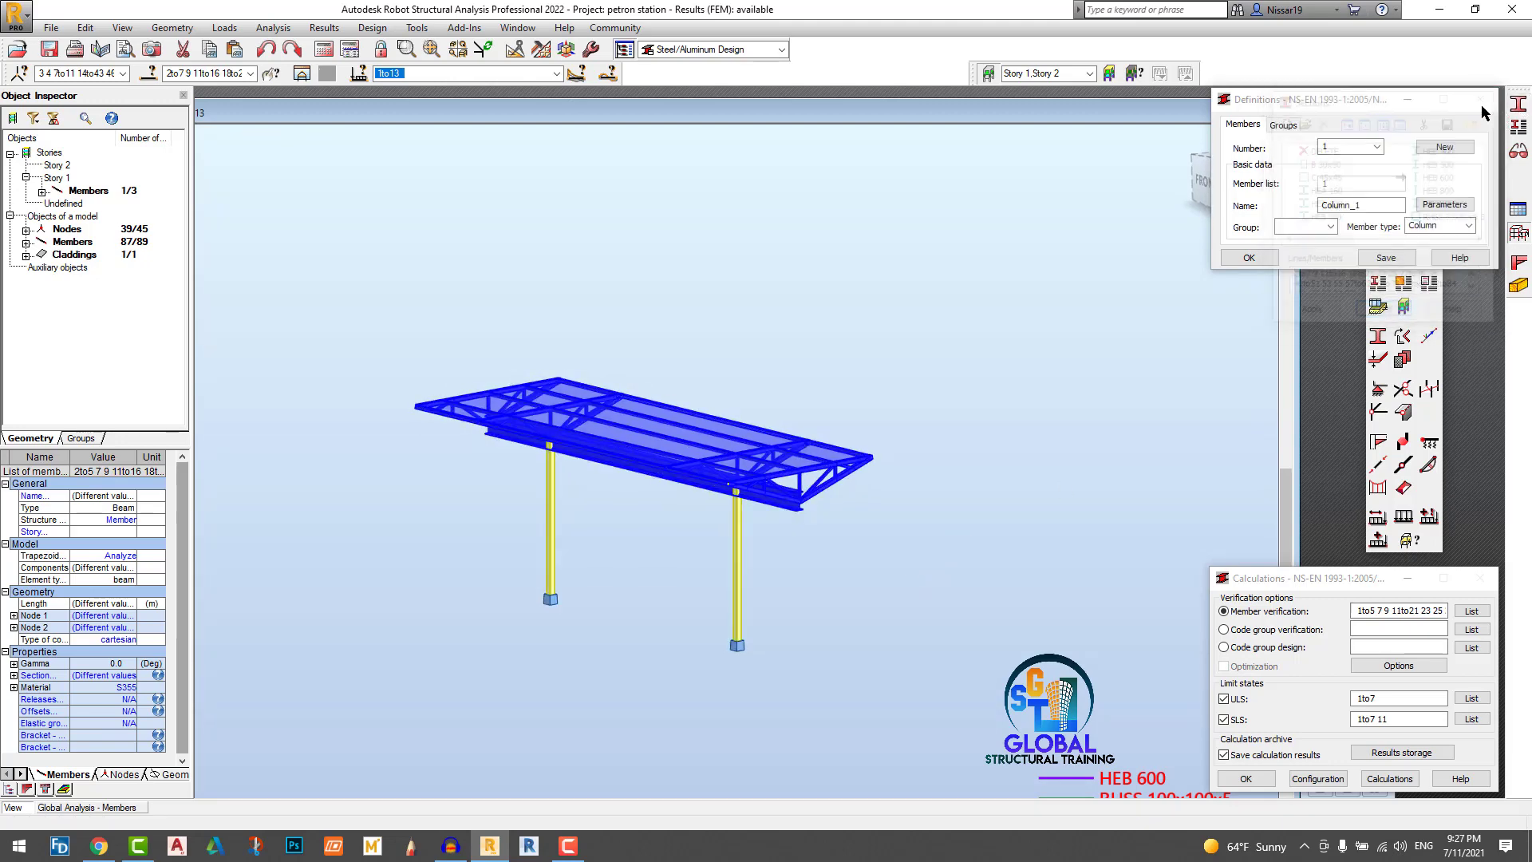
{"action": "left_click", "coordinate": [1518, 127]}
{"action": "left_click", "coordinate": [1347, 204]}
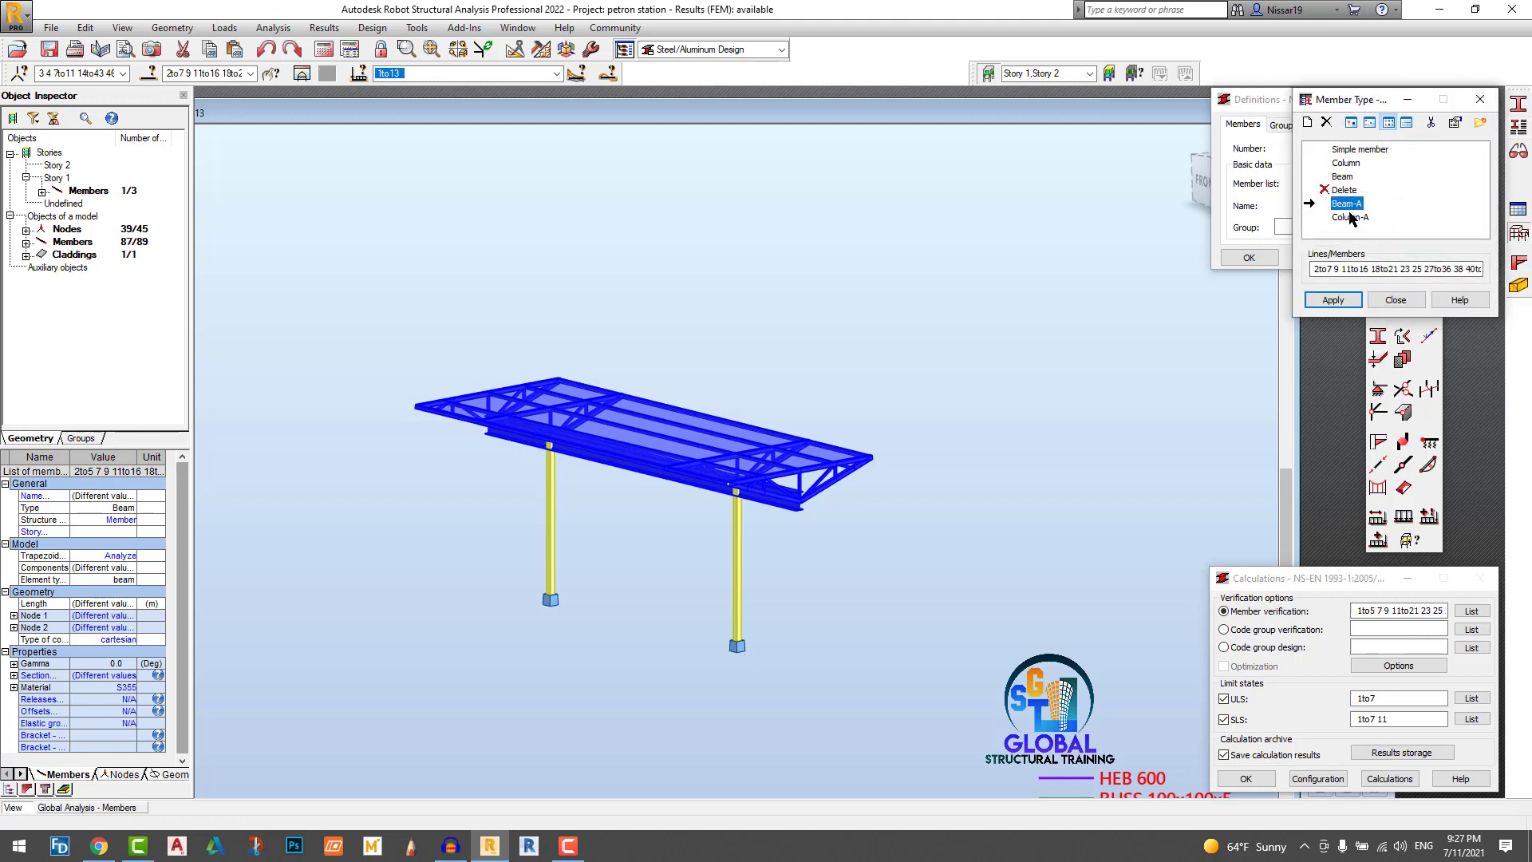
{"action": "left_click", "coordinate": [1333, 300]}
{"action": "left_click", "coordinate": [1377, 300]}
Step: Select the whole structure and set the ULS verification cases to combinations 8 to 10 (ULS, ULS+, ULS-)
{"action": "scroll", "coordinate": [735, 248], "scroll_direction": "up", "scroll_amount": 2}
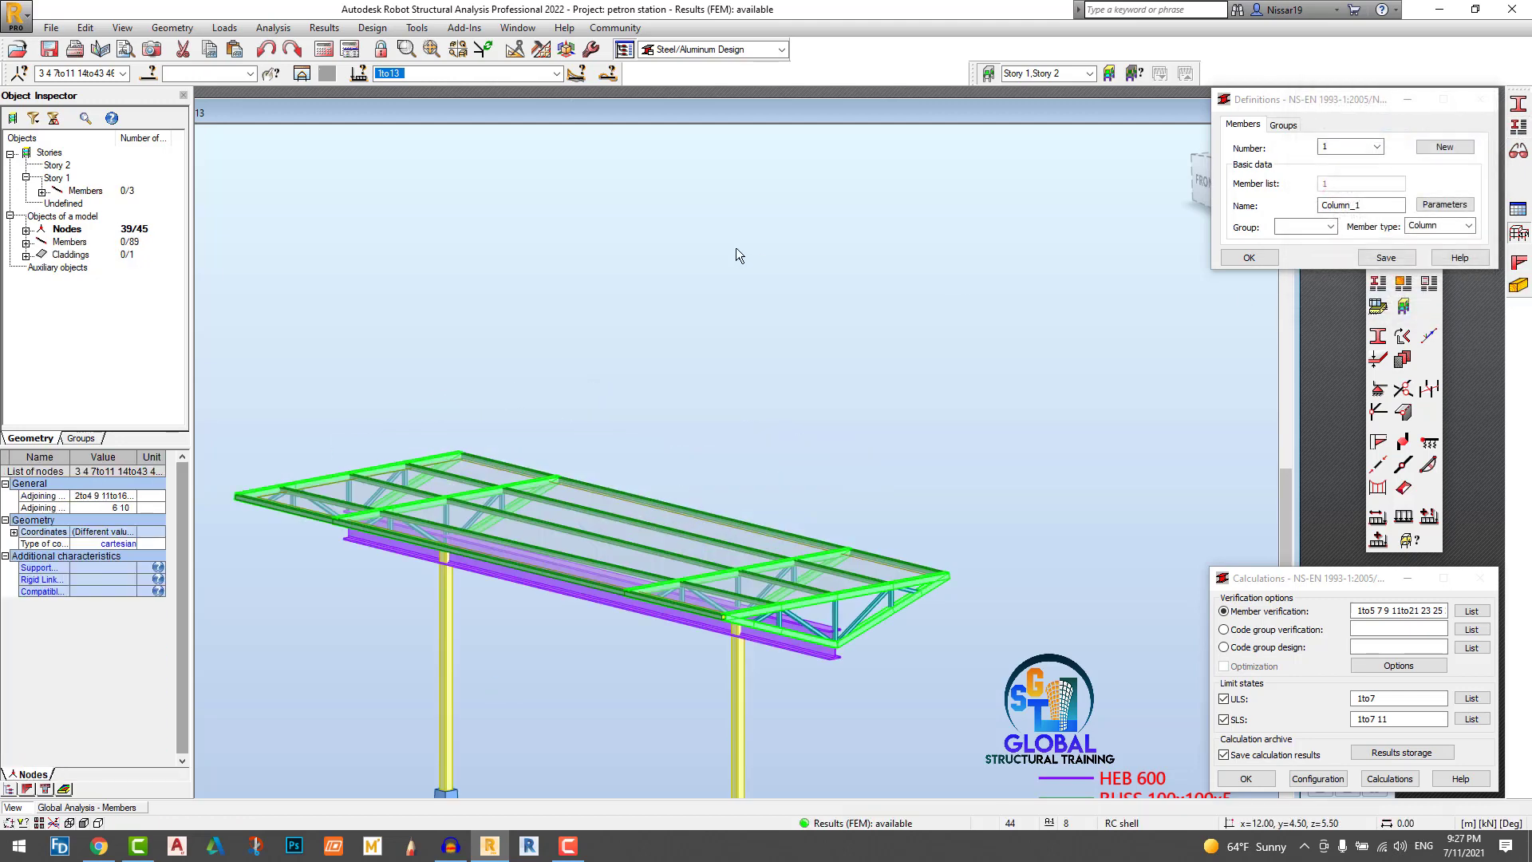
{"action": "scroll", "coordinate": [726, 240], "scroll_direction": "down", "scroll_amount": 2}
{"action": "left_click_drag", "start_coordinate": [924, 710], "coordinate": [352, 275]}
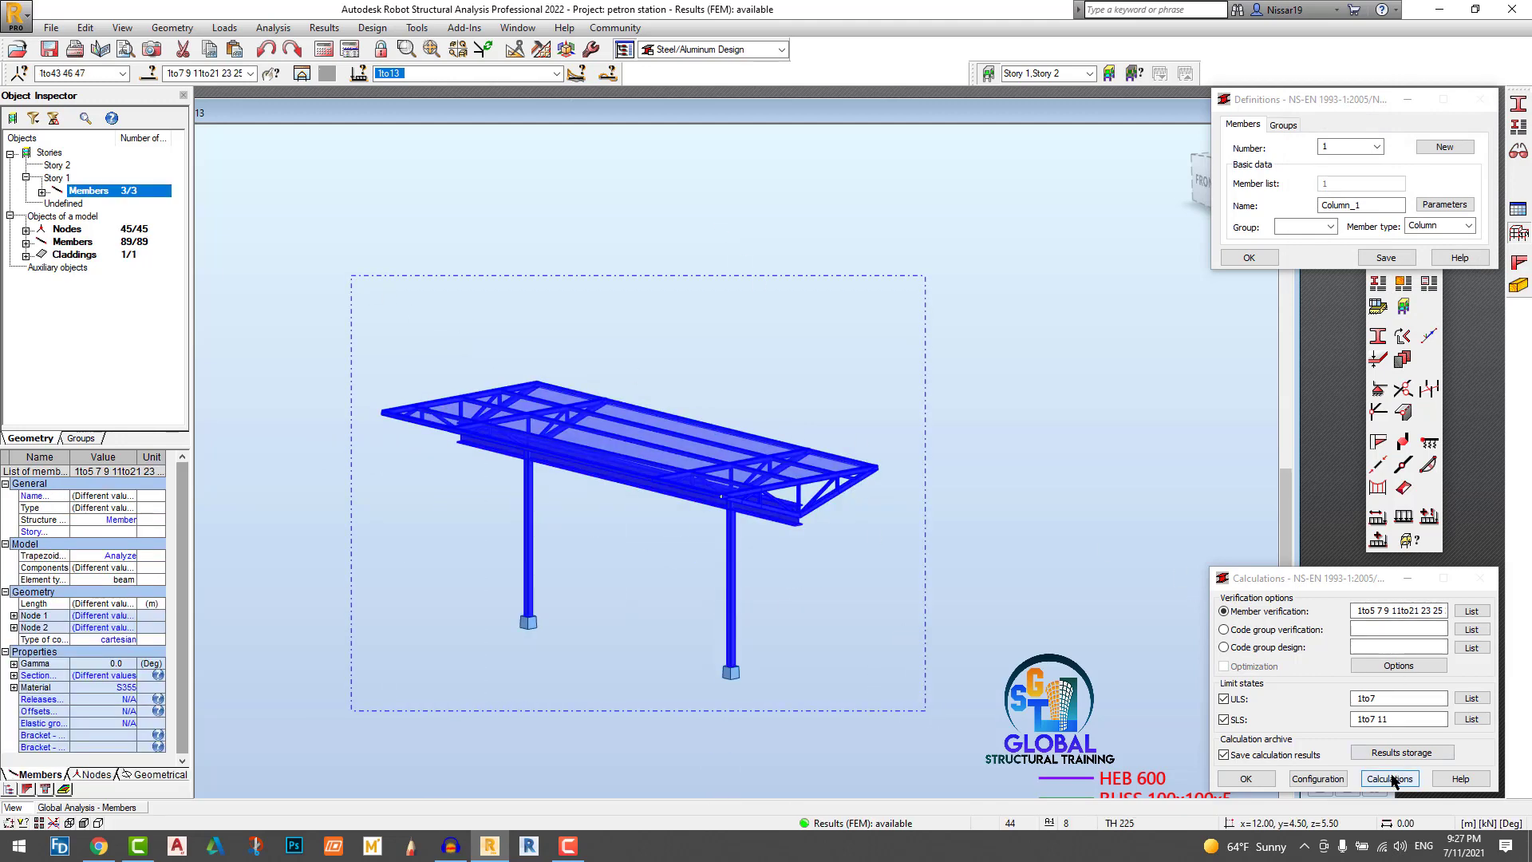
{"action": "left_click", "coordinate": [1468, 699]}
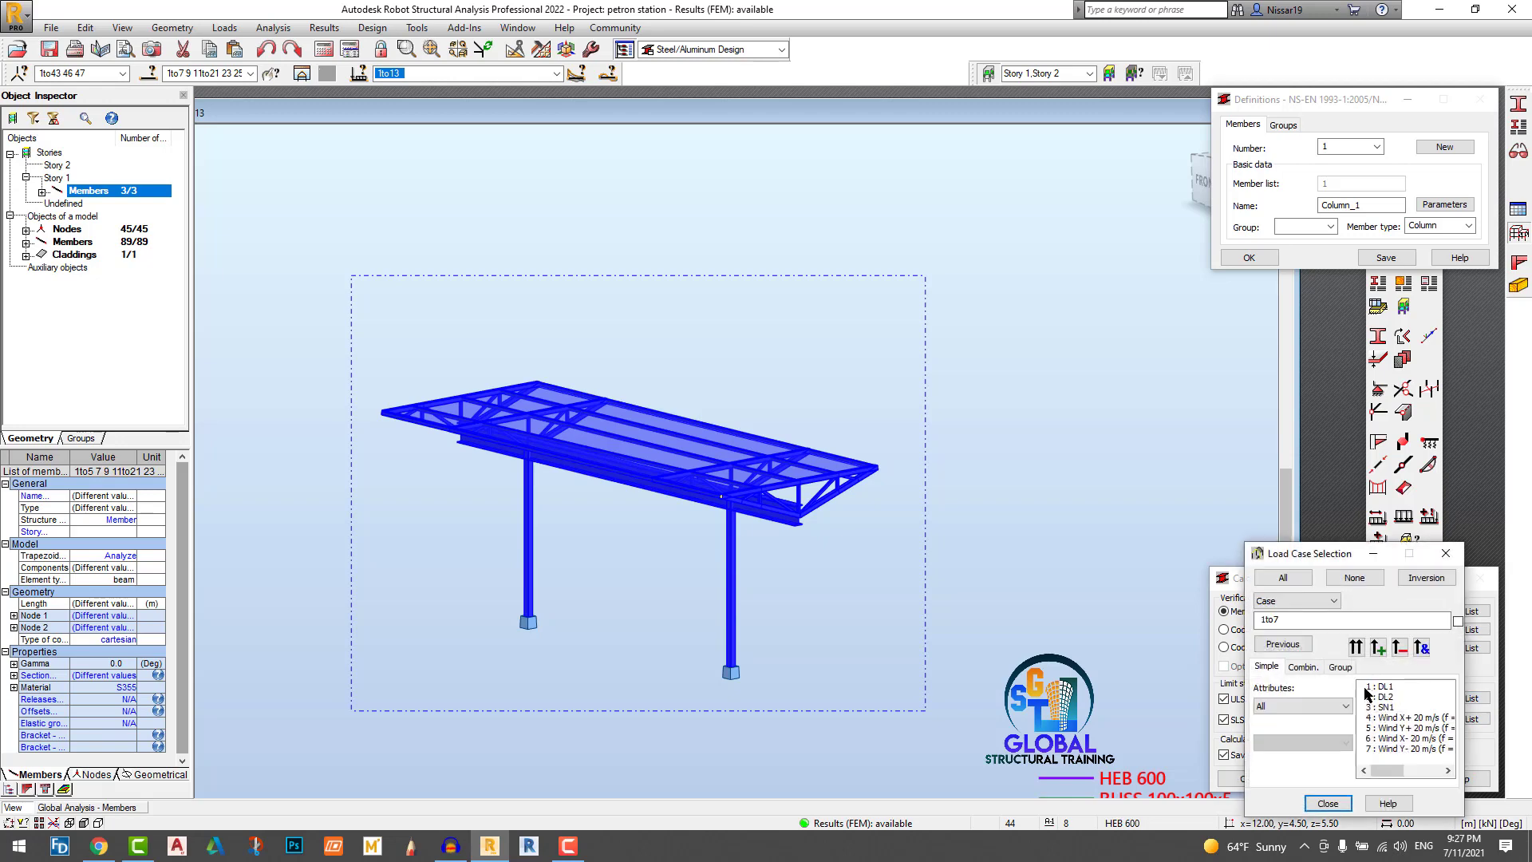
{"action": "left_click", "coordinate": [1303, 666]}
{"action": "left_click", "coordinate": [1384, 686]}
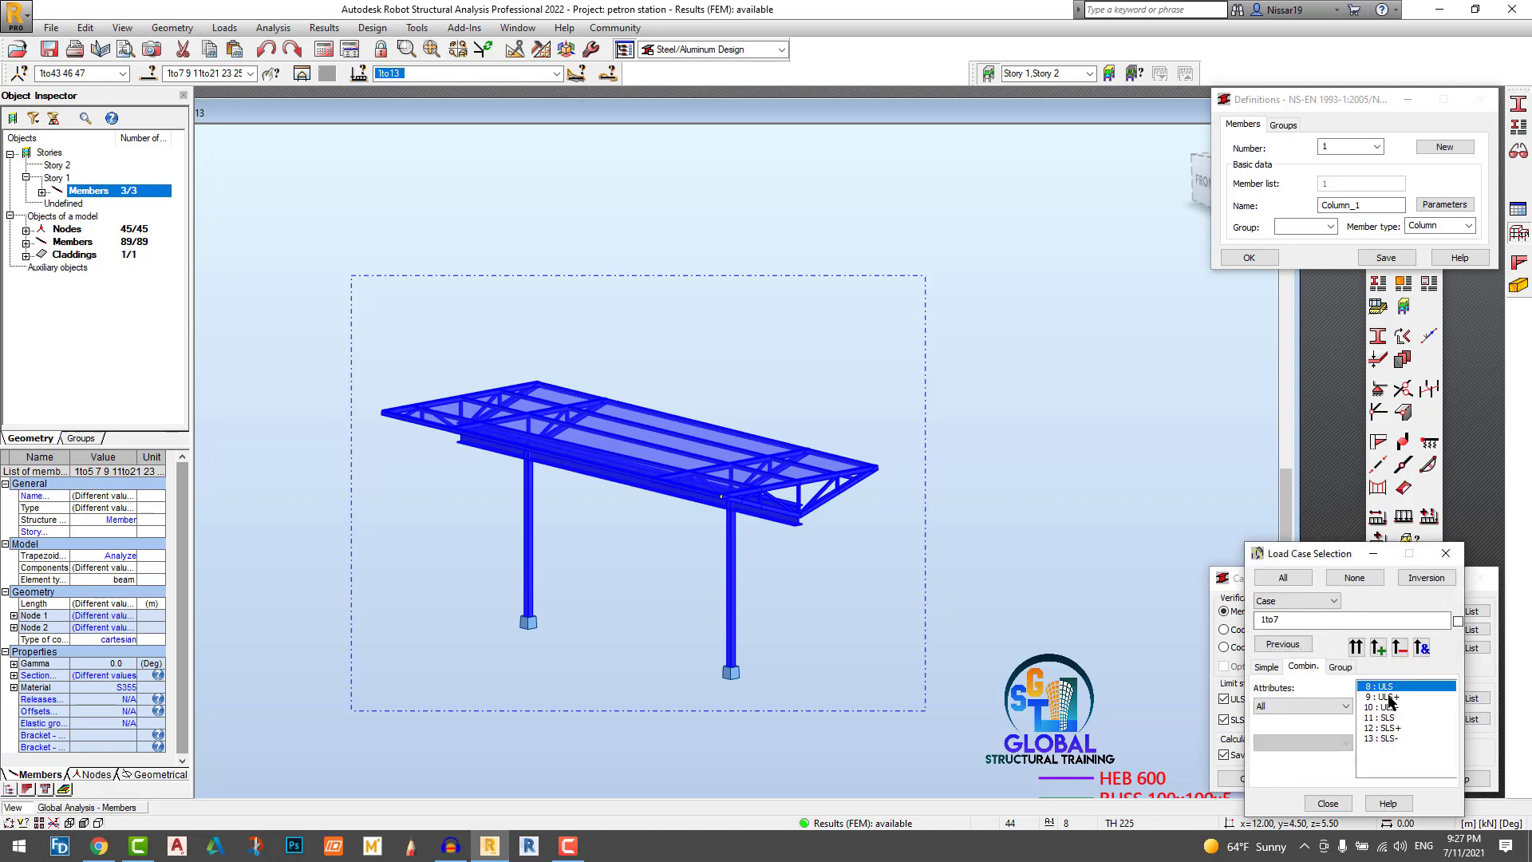
{"action": "left_click_drag", "start_coordinate": [1390, 703], "coordinate": [1388, 708]}
{"action": "left_click", "coordinate": [1357, 646]}
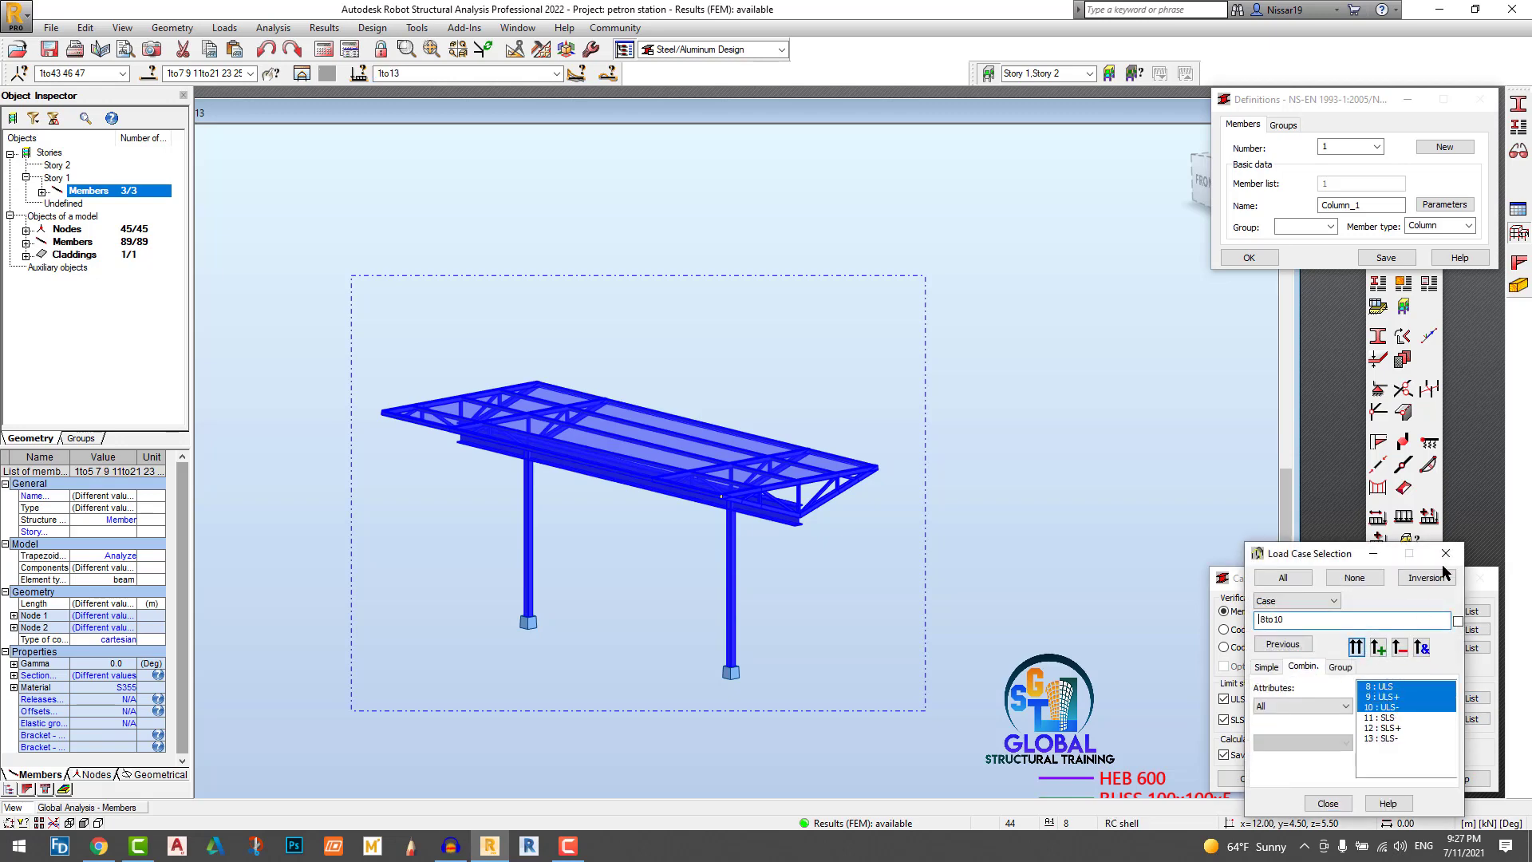
{"action": "left_click", "coordinate": [1446, 553]}
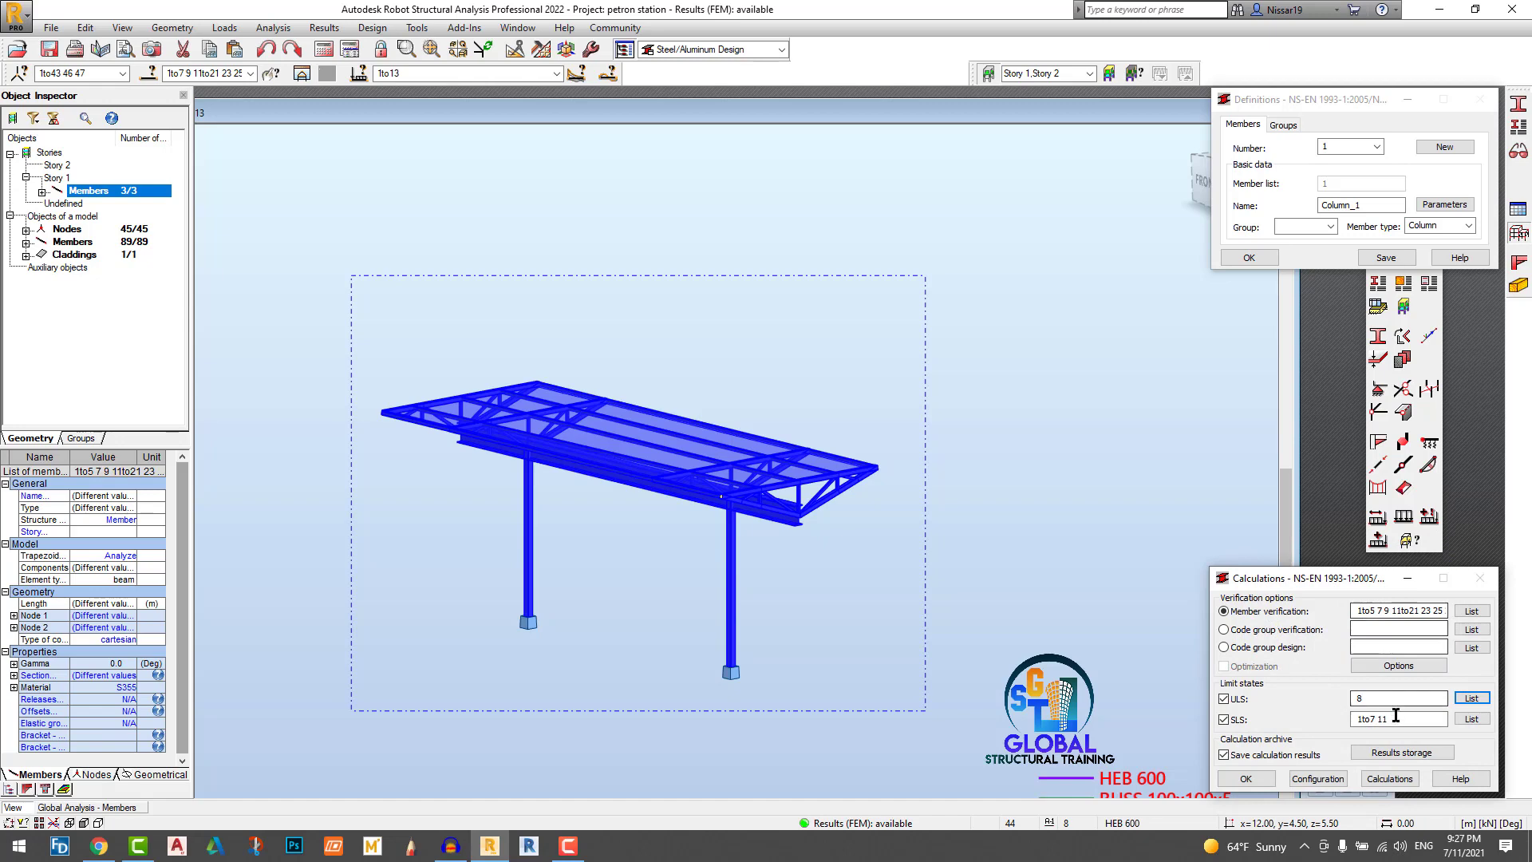
Step: Set the SLS verification cases to combinations 11 to 13 (SLS, SLS+, SLS-)
{"action": "left_click", "coordinate": [1472, 720]}
{"action": "left_click", "coordinate": [1303, 668]}
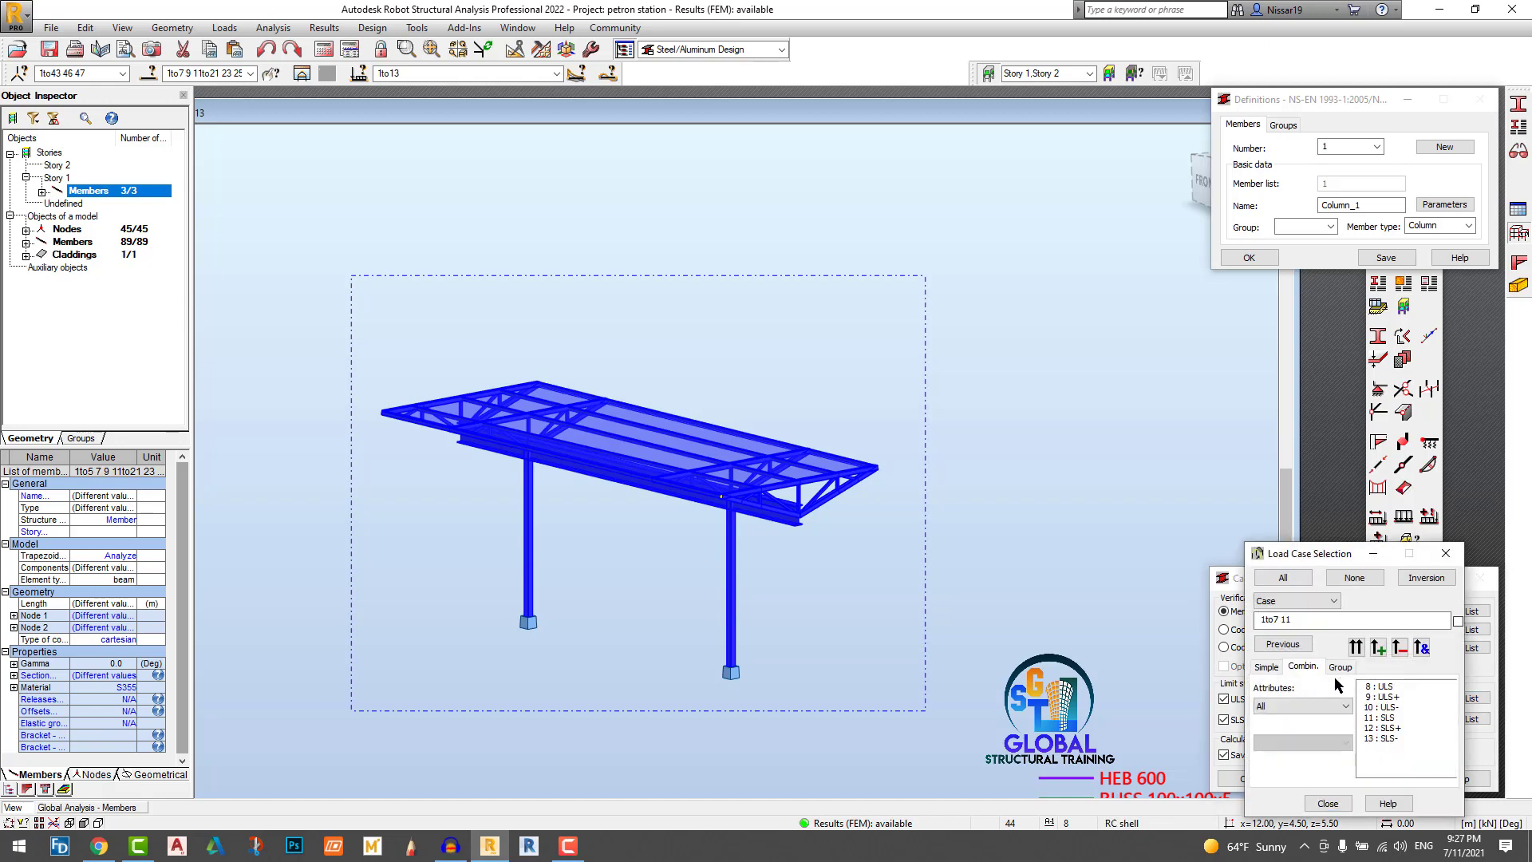
{"action": "left_click_drag", "start_coordinate": [1386, 720], "coordinate": [1385, 740]}
{"action": "left_click", "coordinate": [1357, 648]}
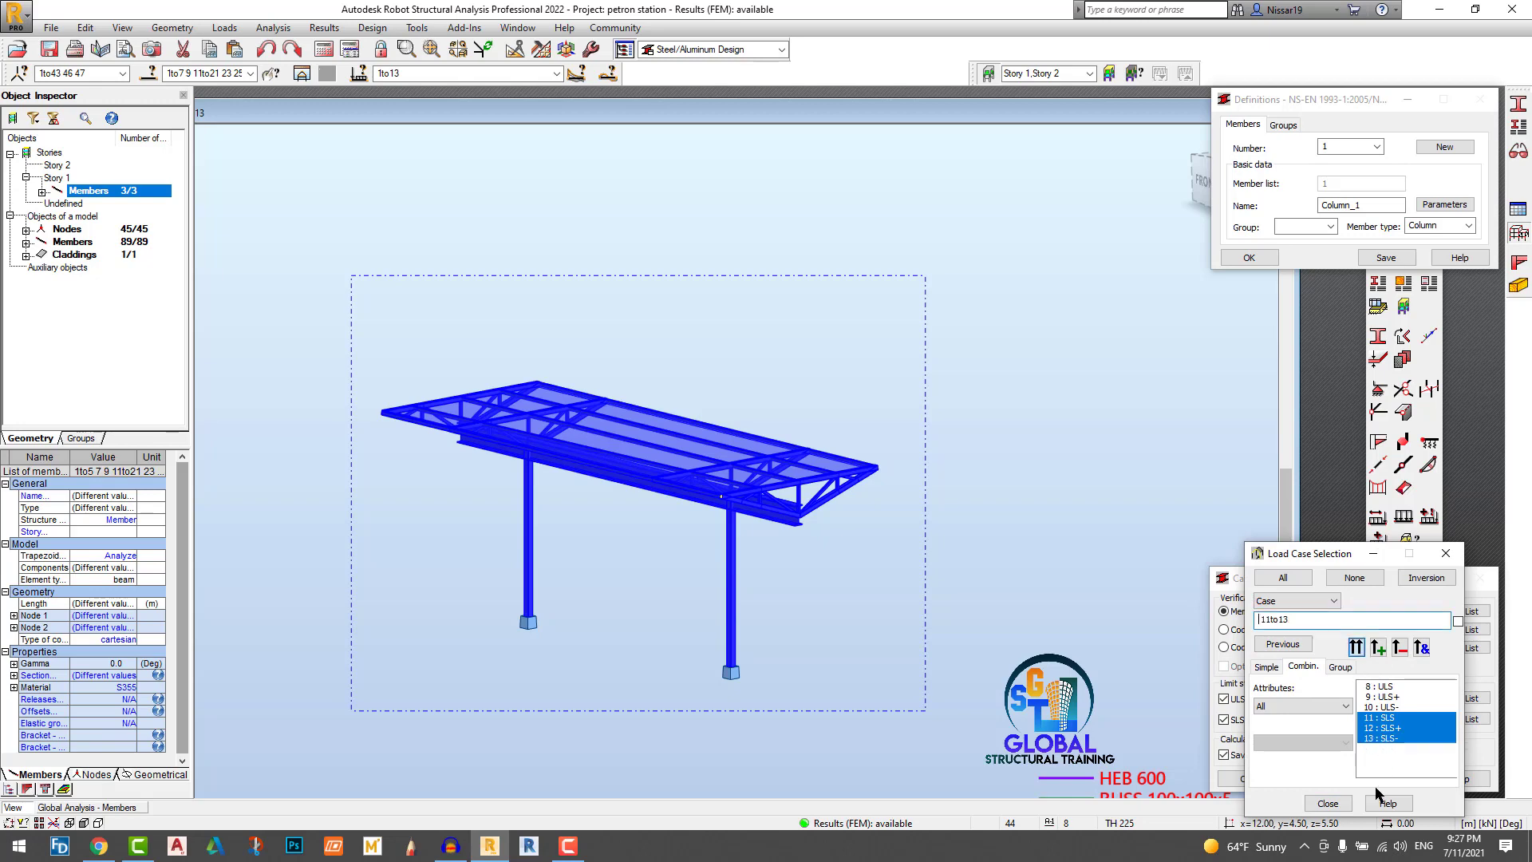
{"action": "left_click", "coordinate": [1337, 803]}
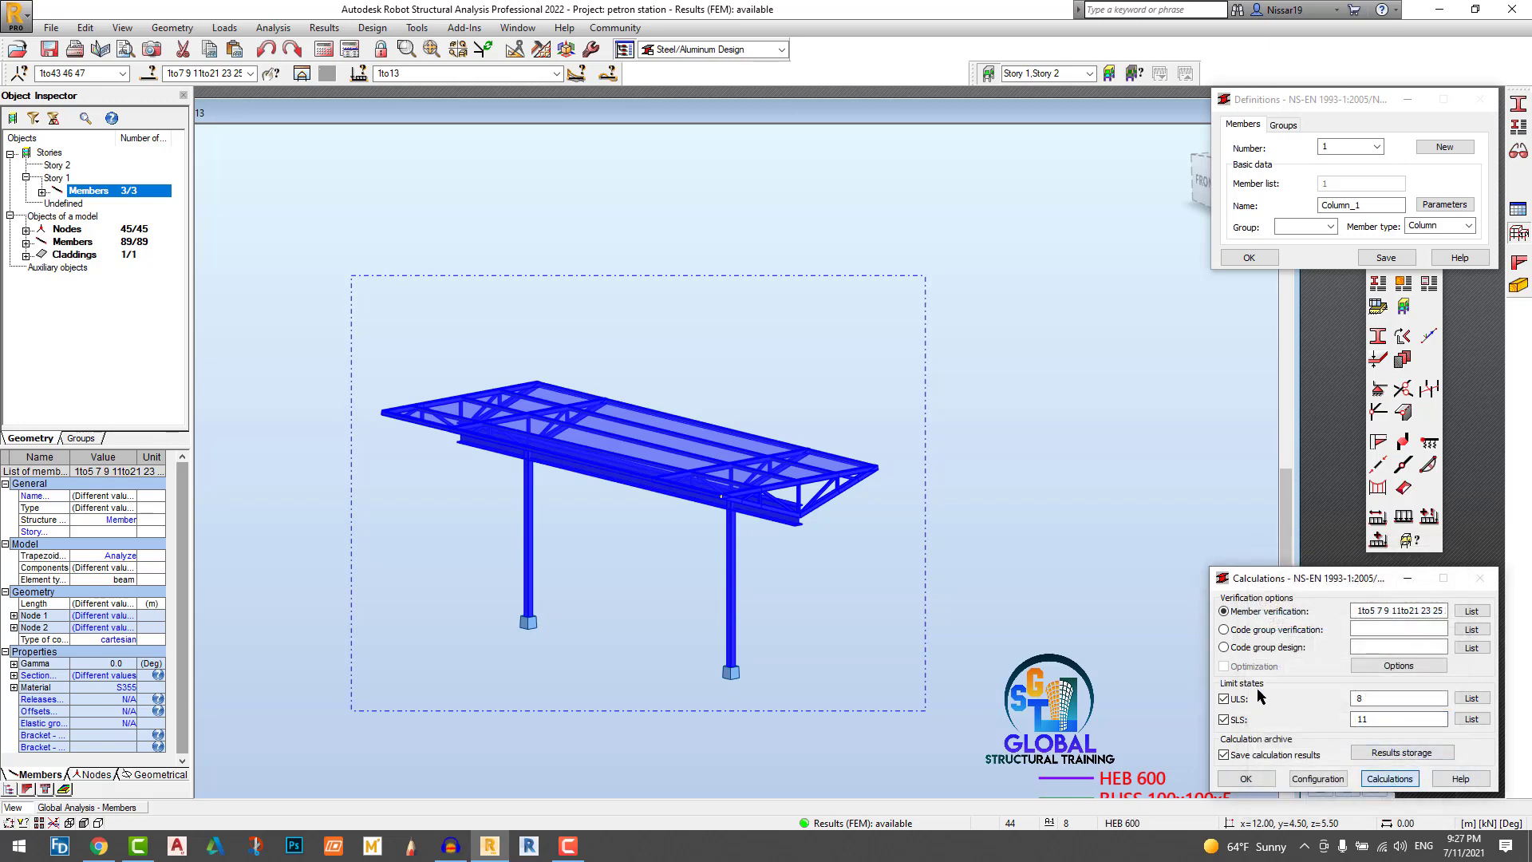
Step: Run the member verification and enlarge the results window to review the ULS and SLS ratios of all members
{"action": "left_click", "coordinate": [1406, 723]}
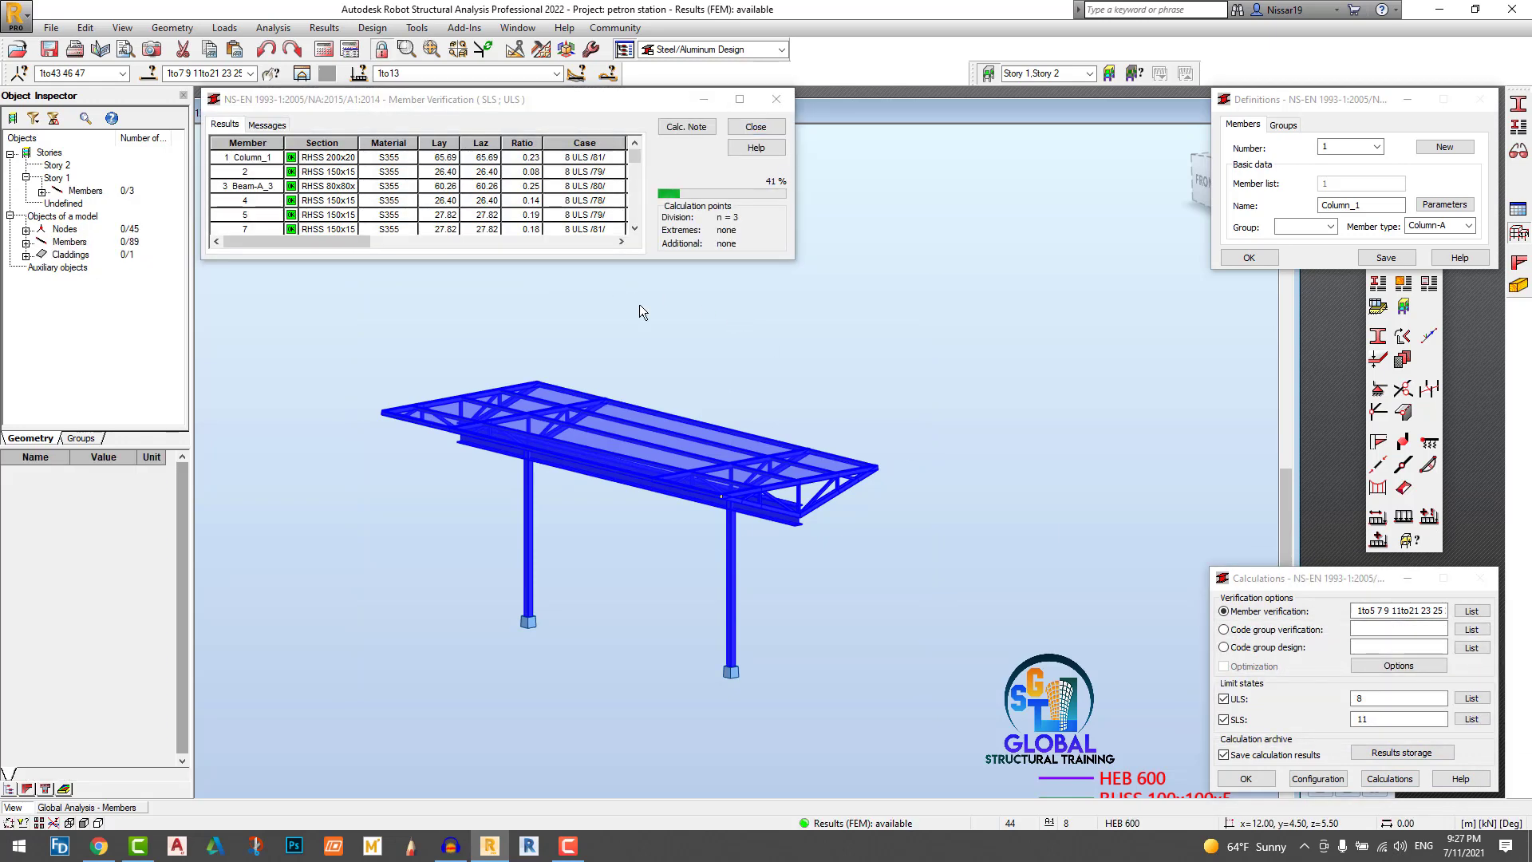
{"action": "left_click_drag", "start_coordinate": [539, 260], "coordinate": [529, 614]}
{"action": "left_click", "coordinate": [225, 124]}
{"action": "scroll", "coordinate": [426, 412], "scroll_direction": "down", "scroll_amount": 20}
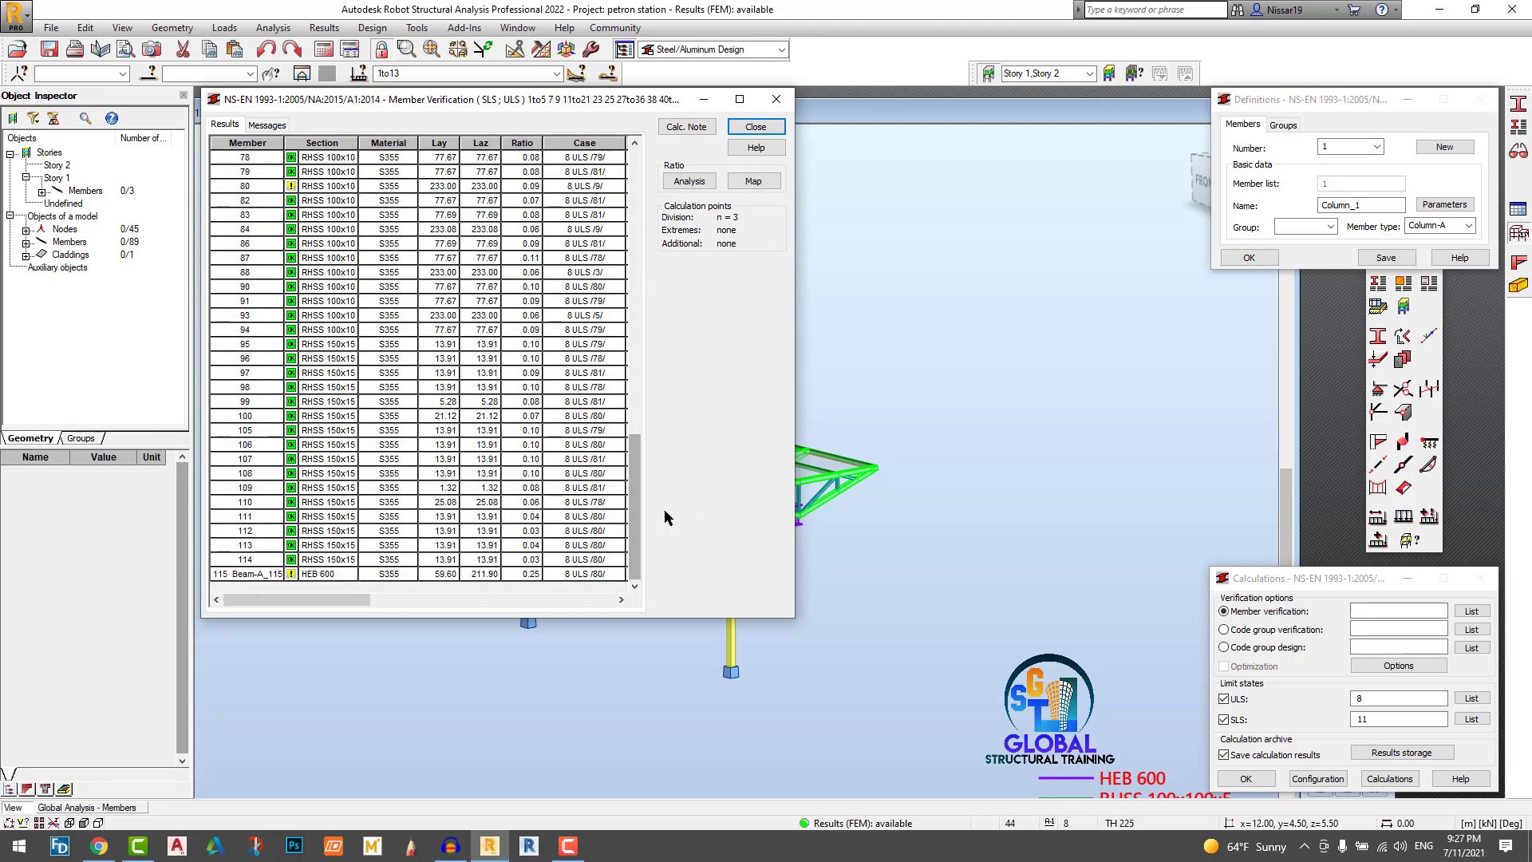
{"action": "left_click_drag", "start_coordinate": [795, 507], "coordinate": [1068, 492]}
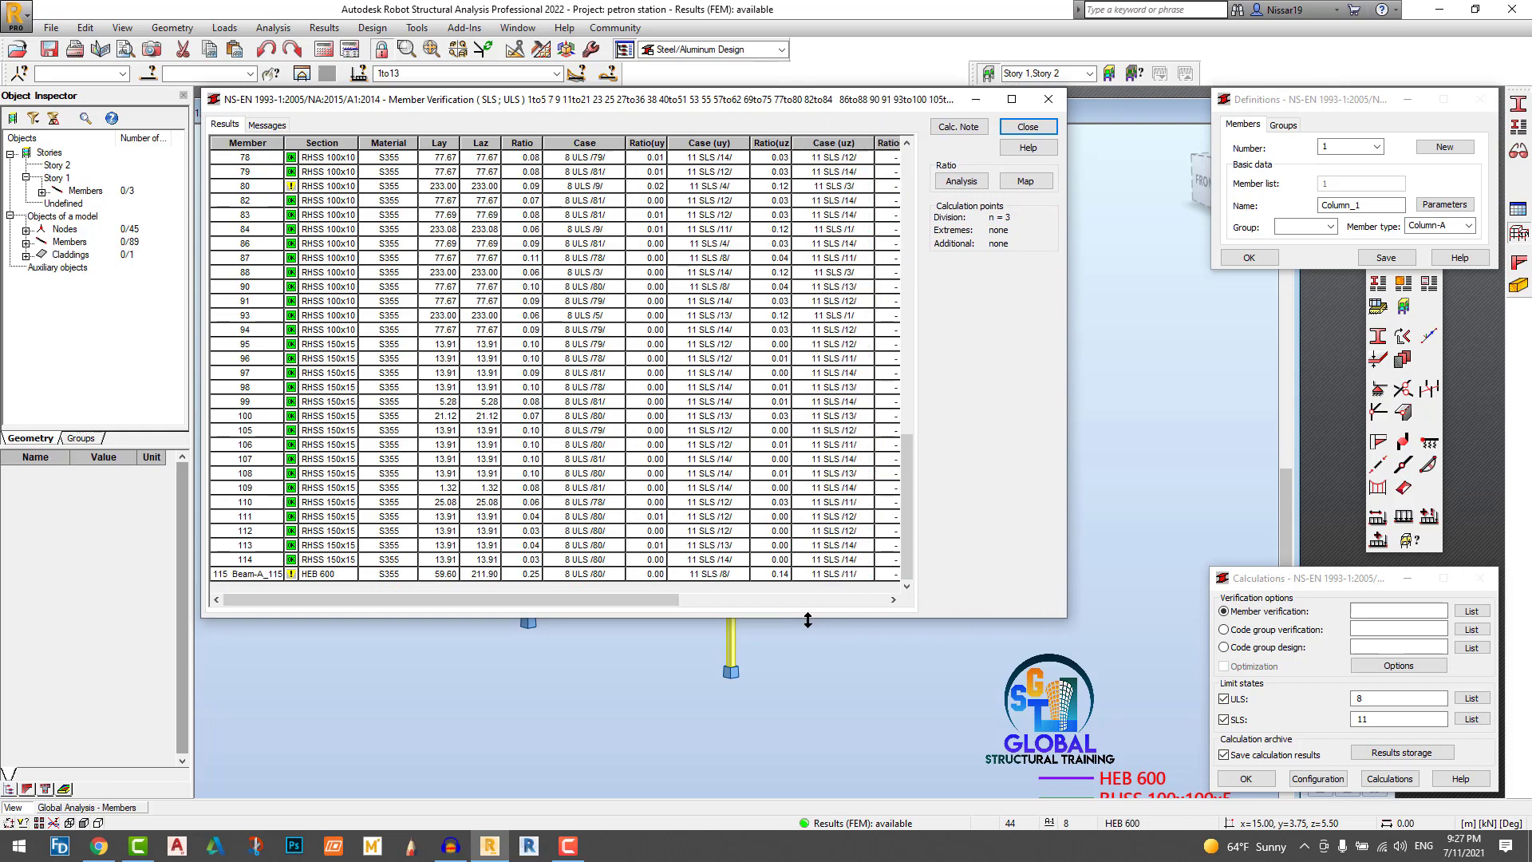
{"action": "left_click_drag", "start_coordinate": [807, 619], "coordinate": [834, 760]}
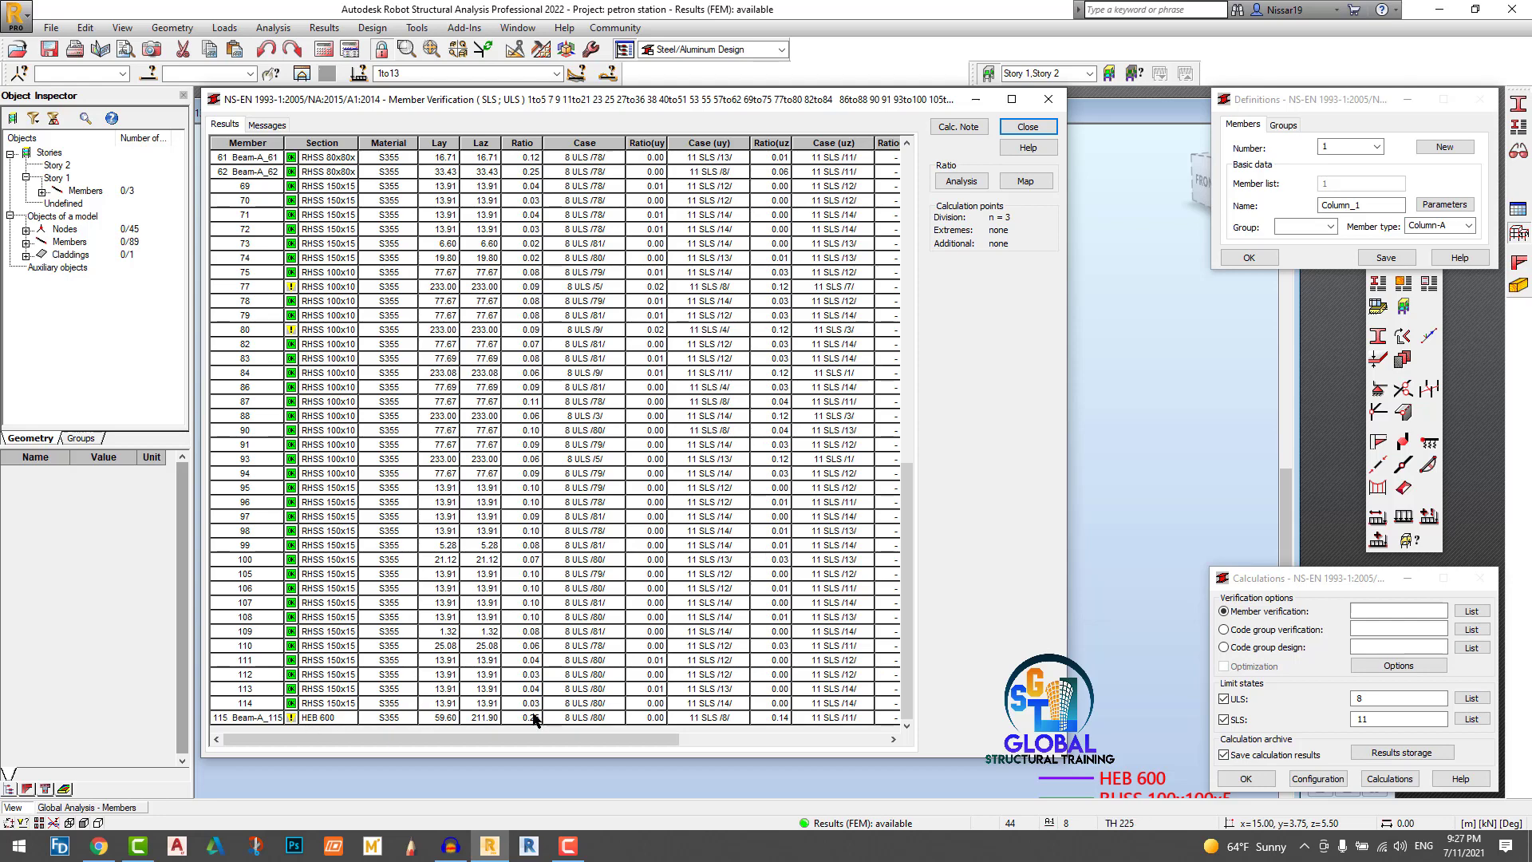
Step: Chart the verification ratios of all members, enlarge the bar graph to examine it, and close it
{"action": "scroll", "coordinate": [537, 542], "scroll_direction": "up", "scroll_amount": 15}
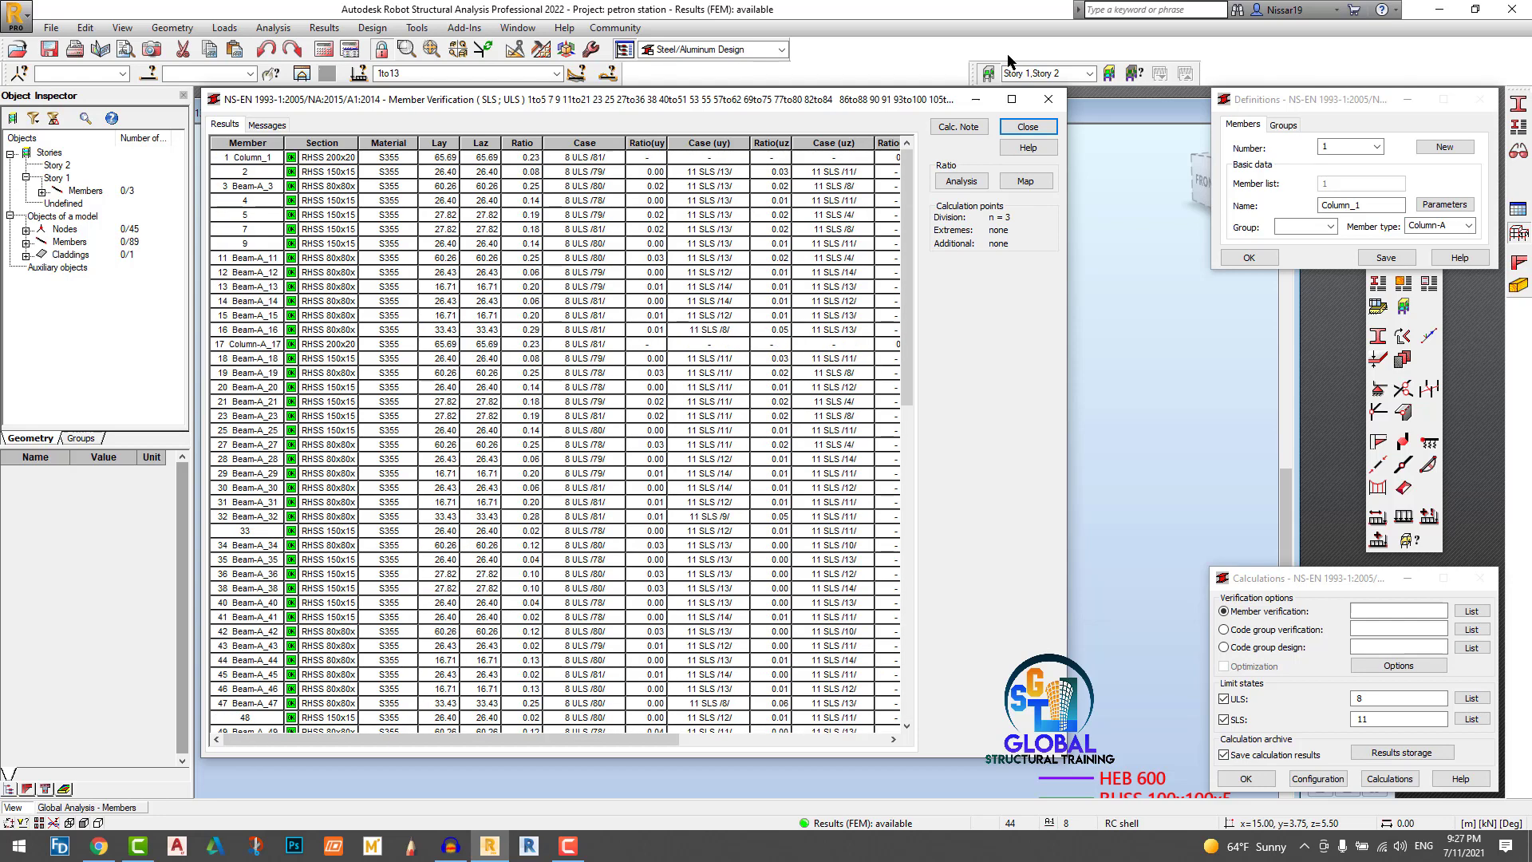
{"action": "left_click", "coordinate": [968, 181]}
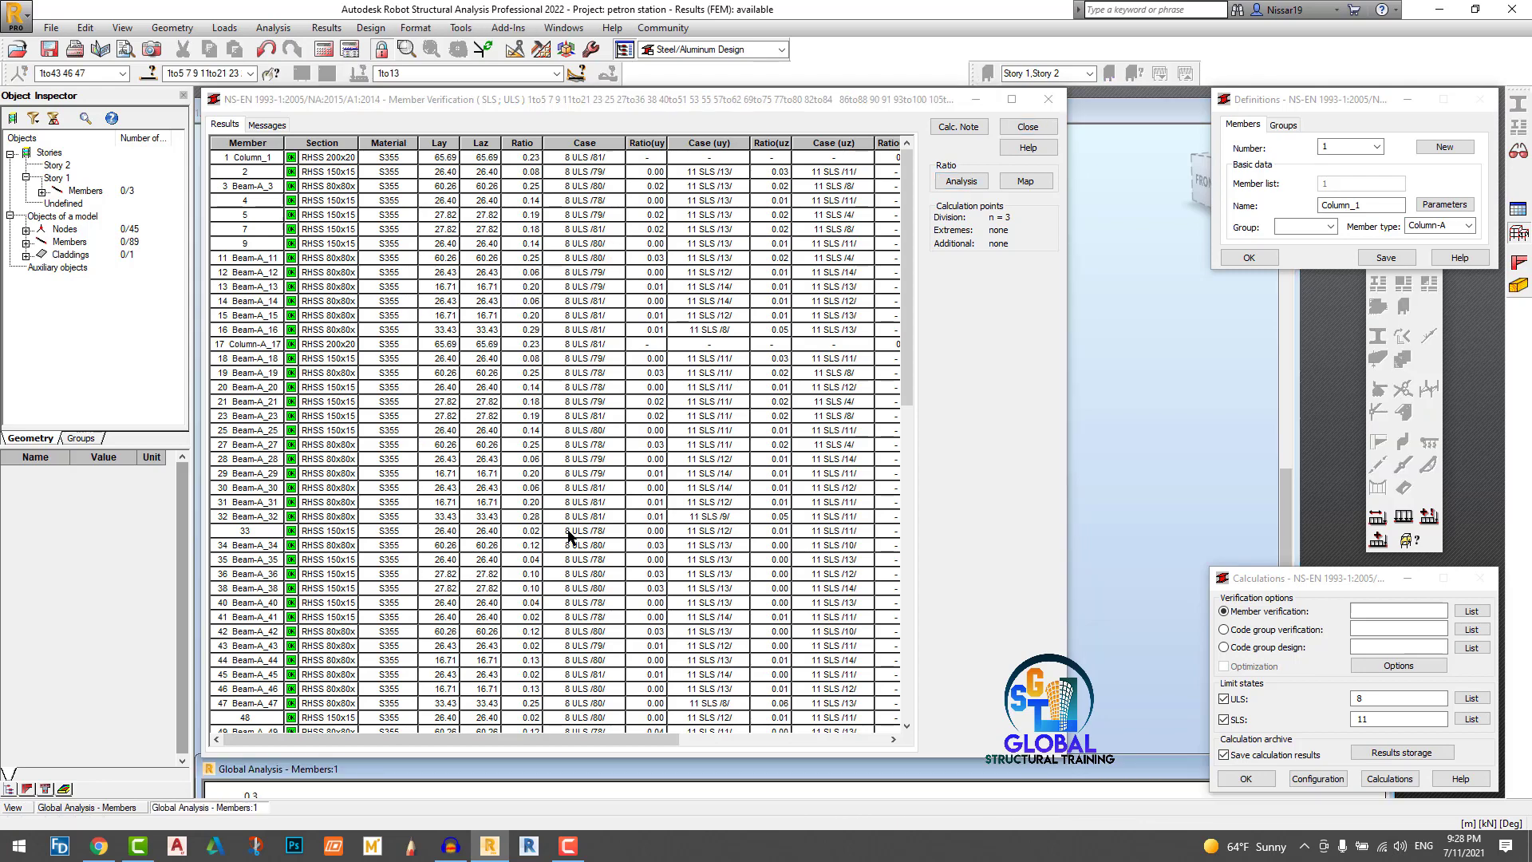
{"action": "left_click_drag", "start_coordinate": [582, 772], "coordinate": [663, 289]}
{"action": "left_click", "coordinate": [975, 99]}
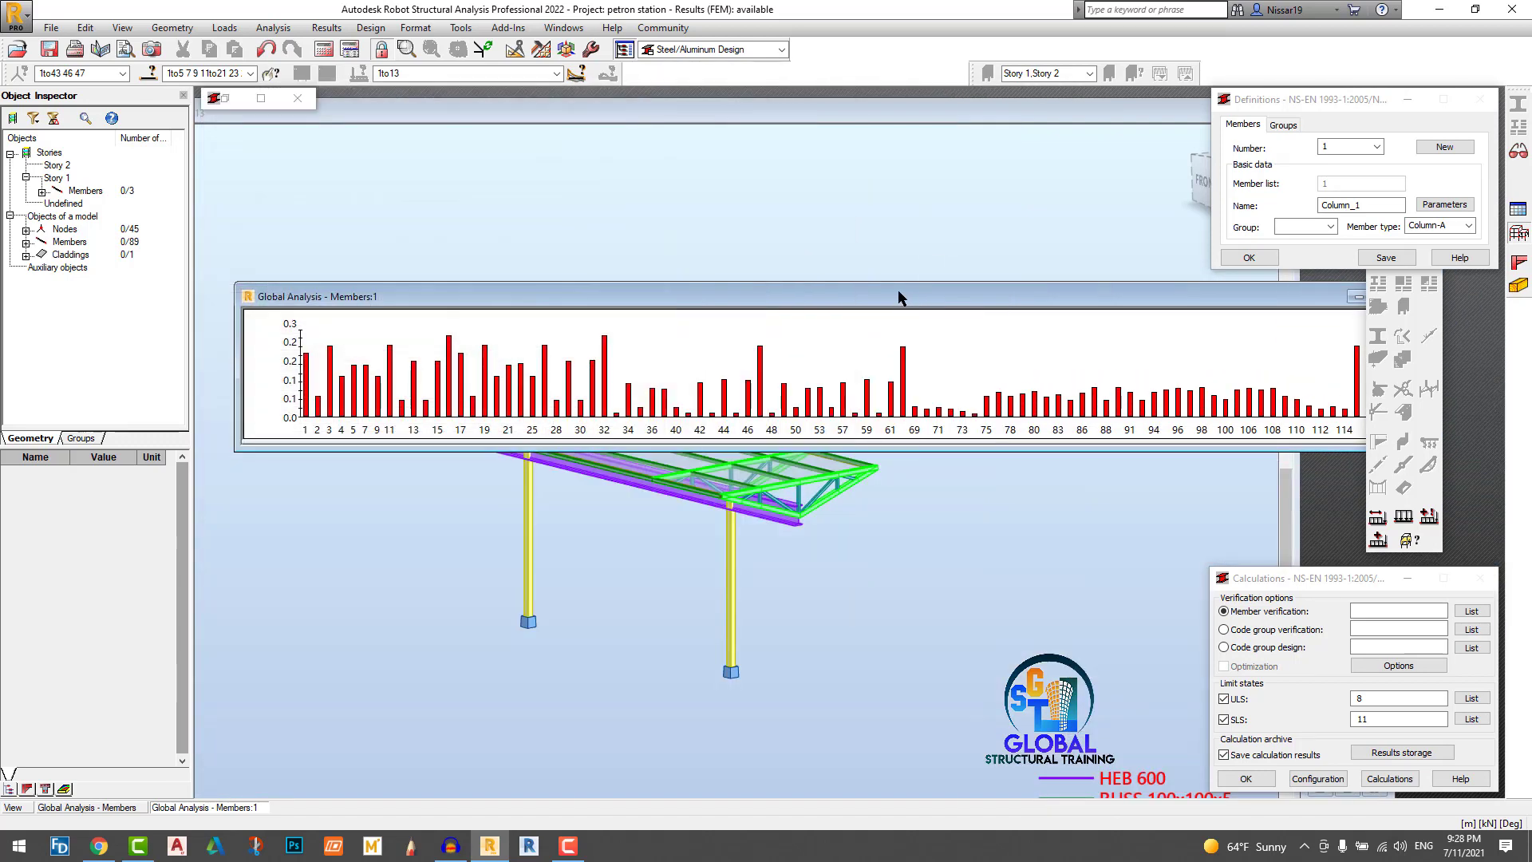
{"action": "left_click_drag", "start_coordinate": [695, 436], "coordinate": [700, 702]}
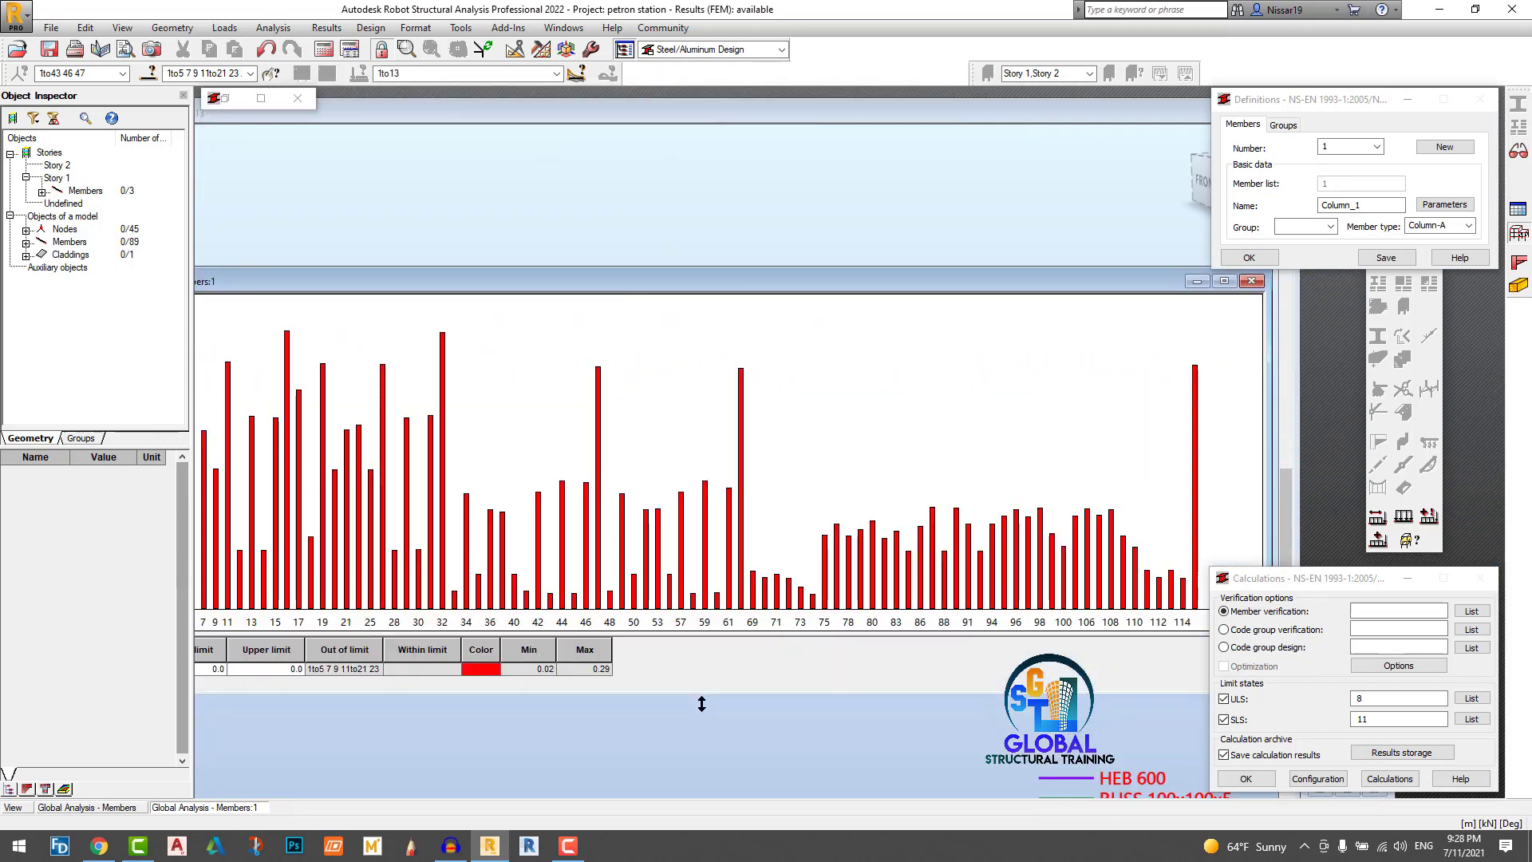
{"action": "mouse_move", "coordinate": [836, 256]}
{"action": "left_mouse_down"}
{"action": "mouse_move", "coordinate": [868, 253]}
{"action": "mouse_move", "coordinate": [847, 248]}
{"action": "left_mouse_up"}
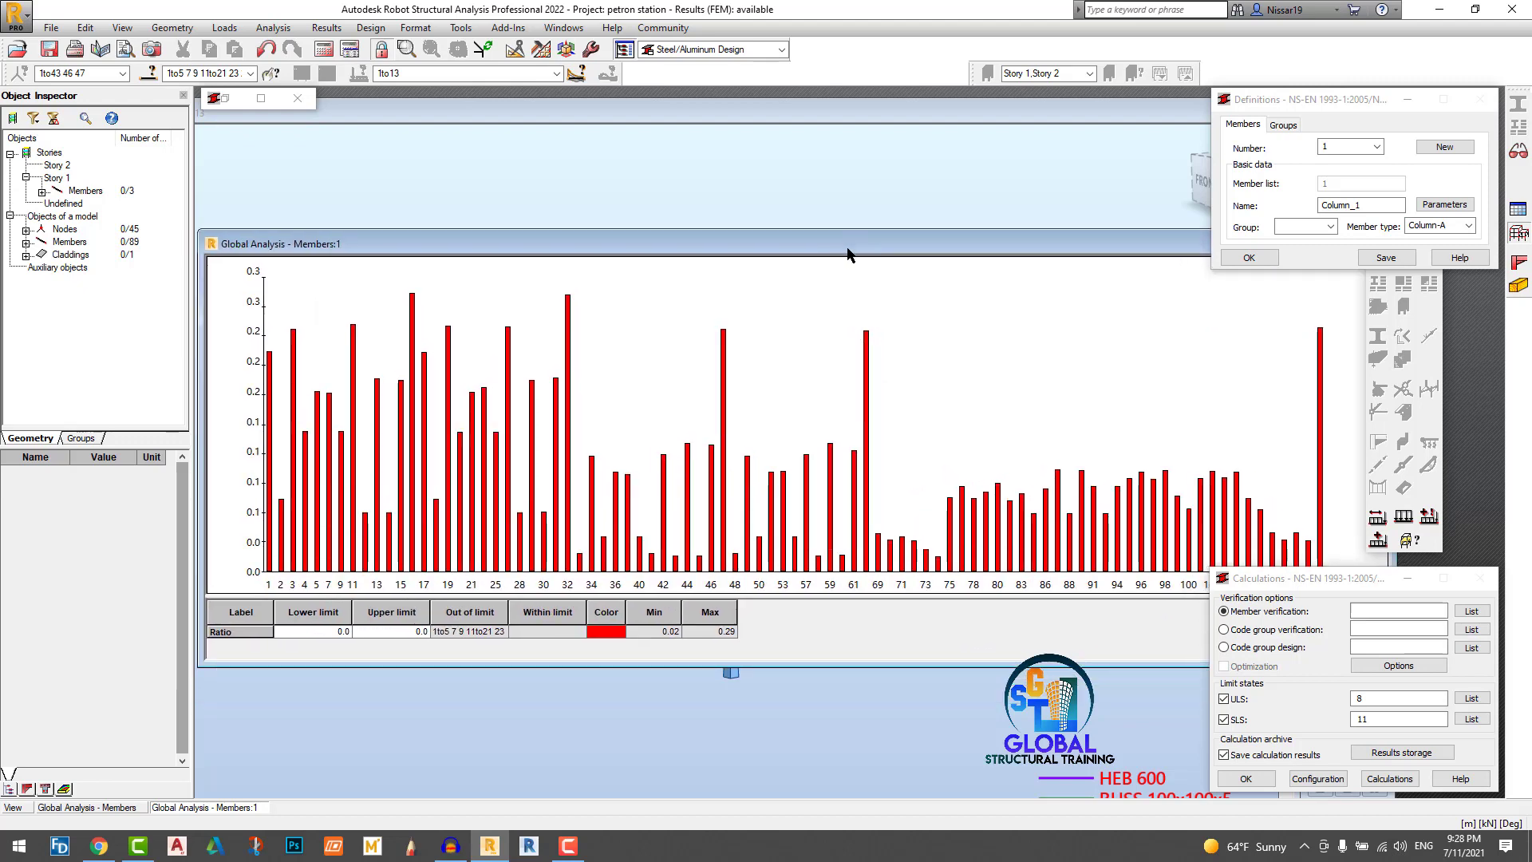
{"action": "left_click_drag", "start_coordinate": [1059, 249], "coordinate": [970, 262]}
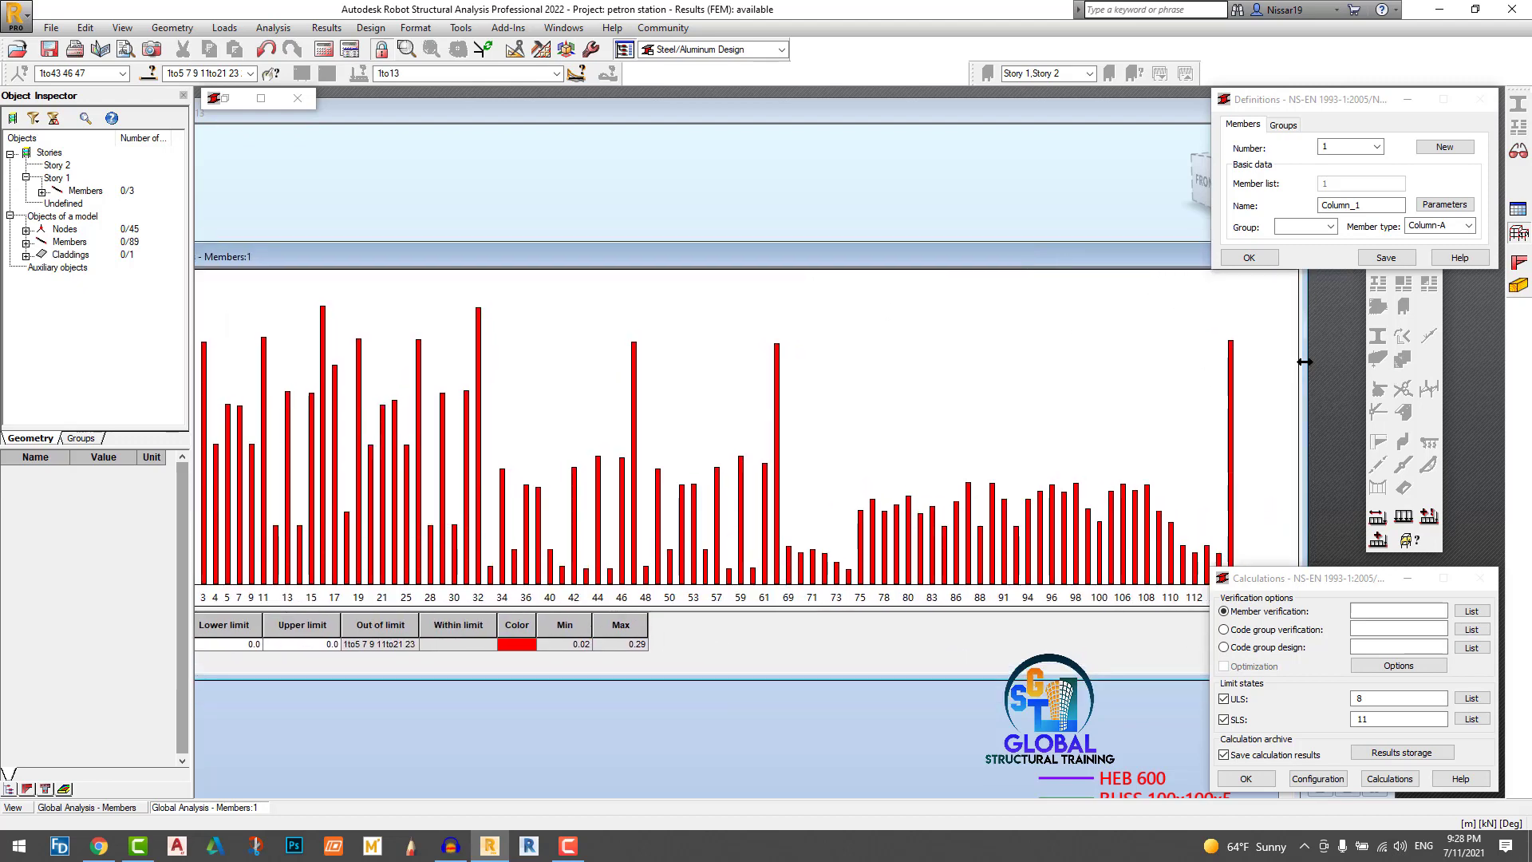
{"action": "left_click_drag", "start_coordinate": [1305, 362], "coordinate": [1022, 332]}
{"action": "left_click_drag", "start_coordinate": [868, 258], "coordinate": [944, 234]}
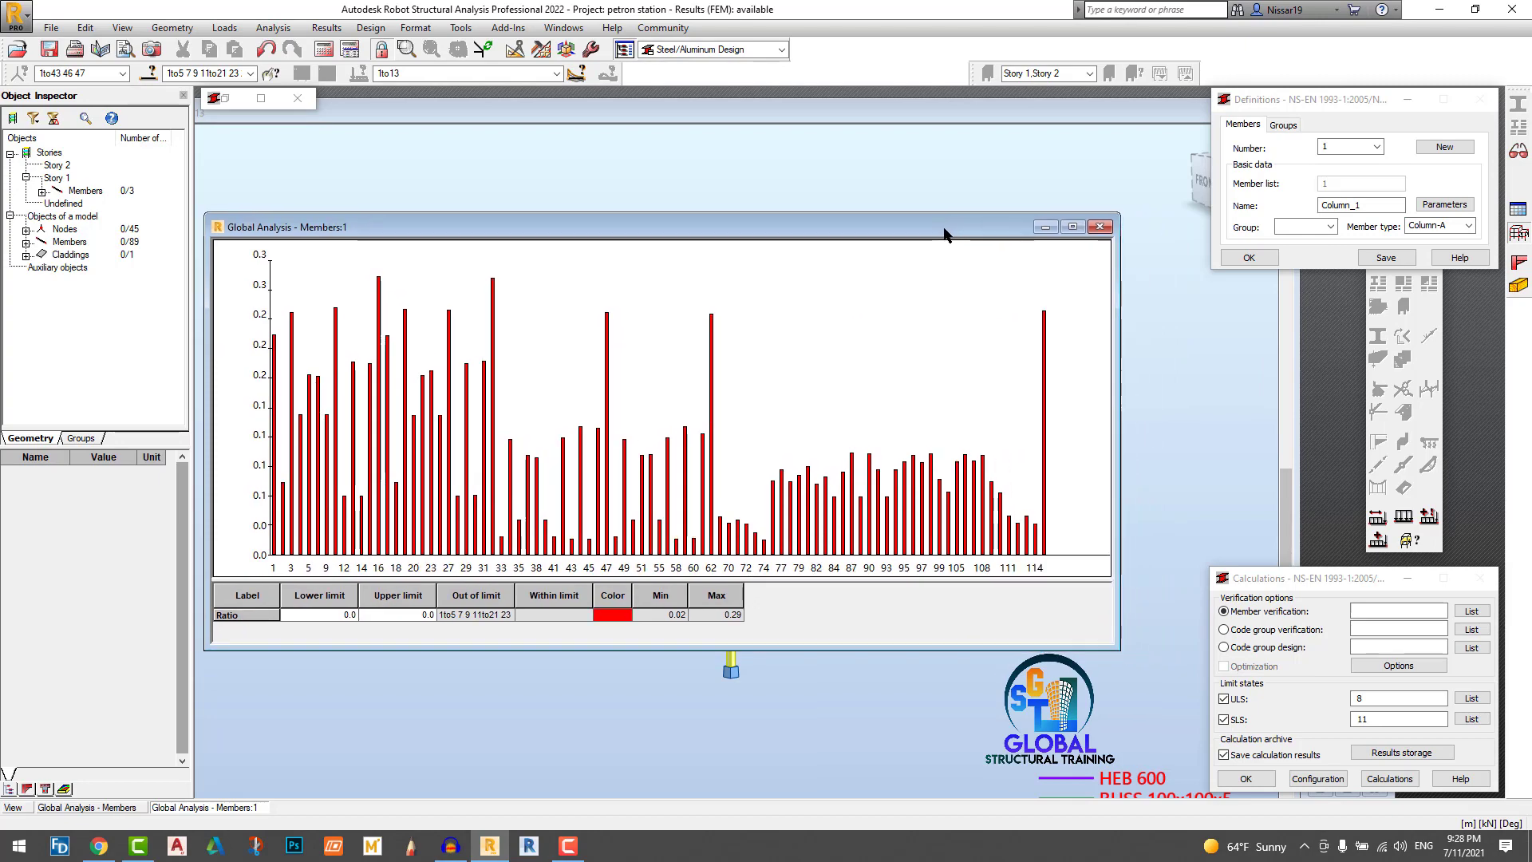
{"action": "left_click", "coordinate": [1102, 229]}
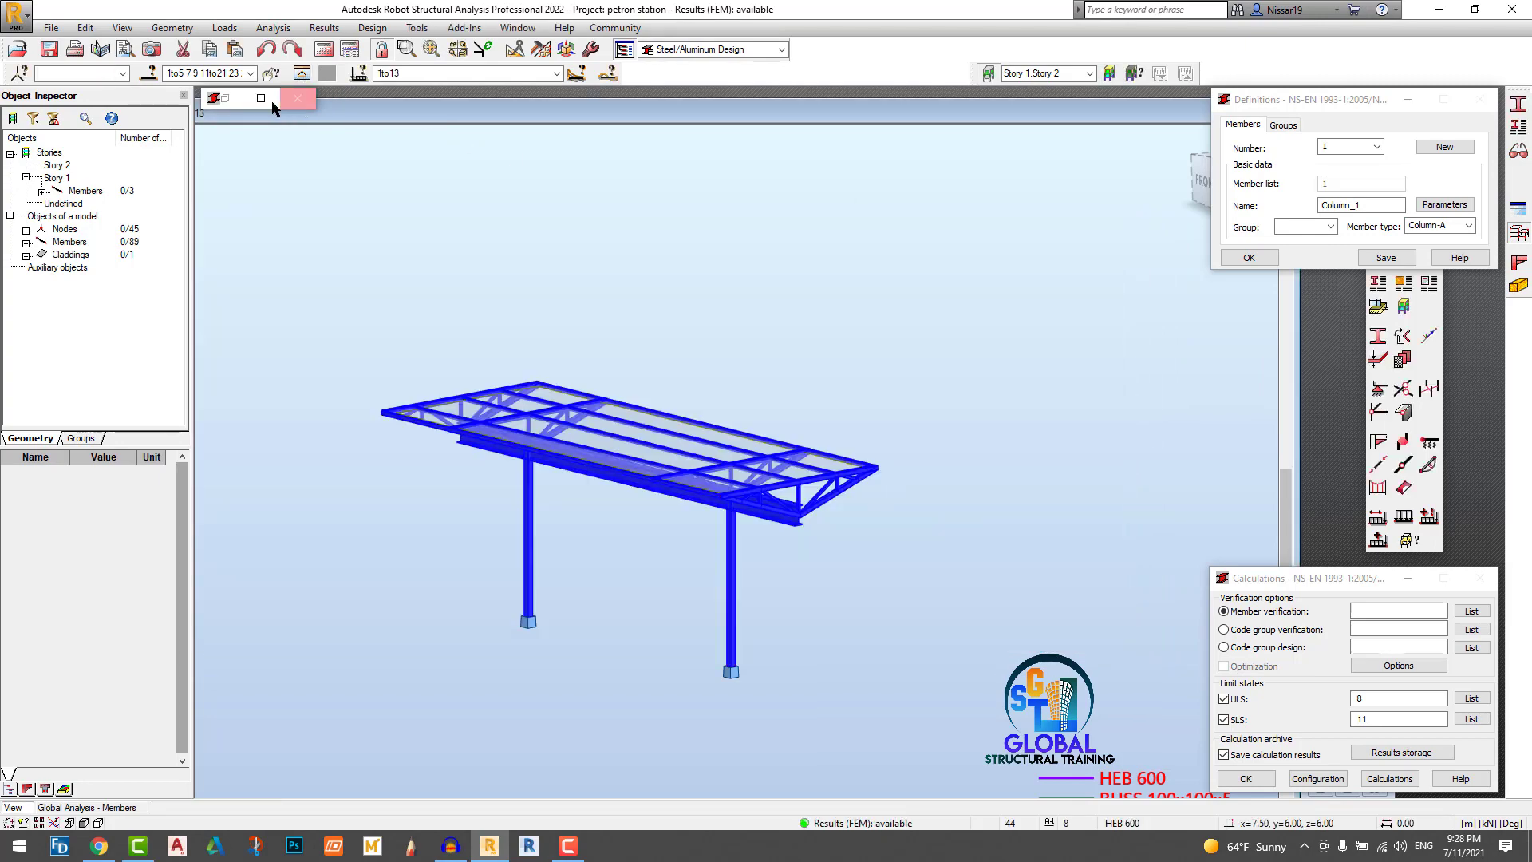
Step: Generate a simplified calculation note for all verified members from the member verification results
{"action": "left_click", "coordinate": [269, 99]}
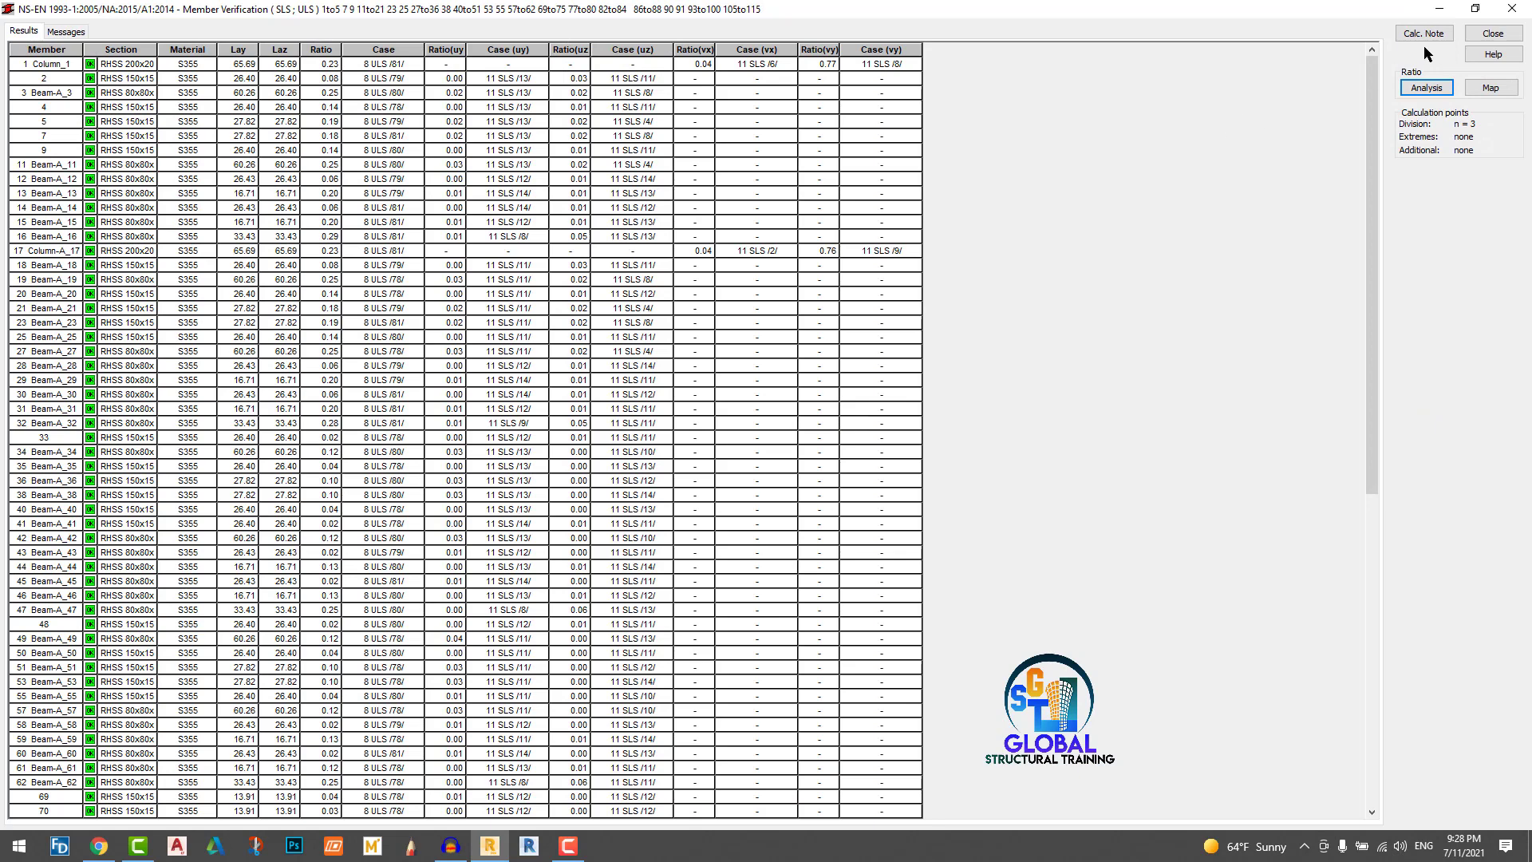
{"action": "left_click", "coordinate": [1423, 34]}
{"action": "left_click", "coordinate": [691, 417]}
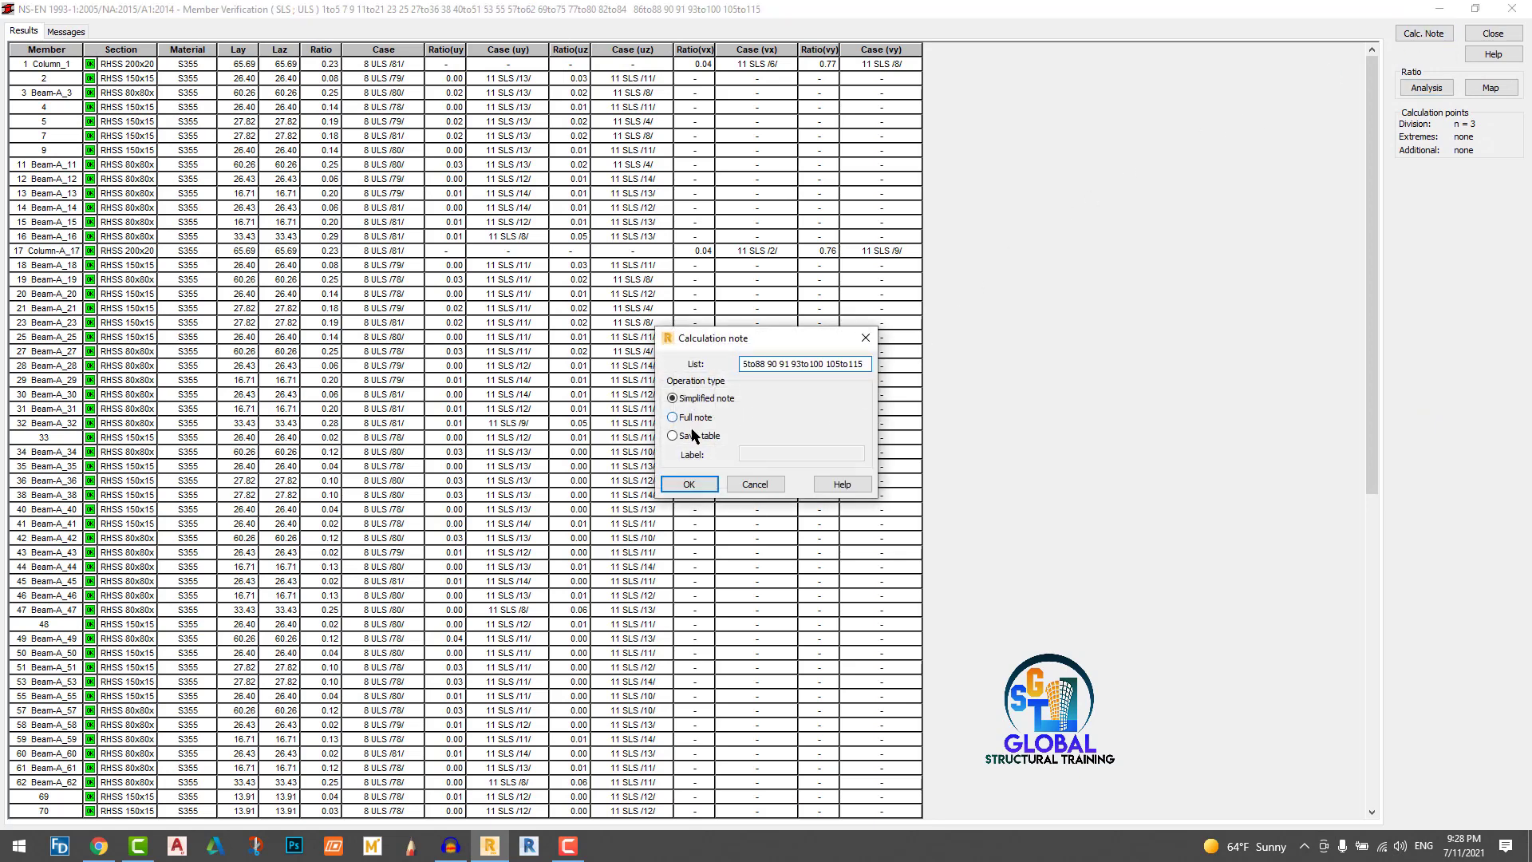
{"action": "left_click", "coordinate": [689, 484]}
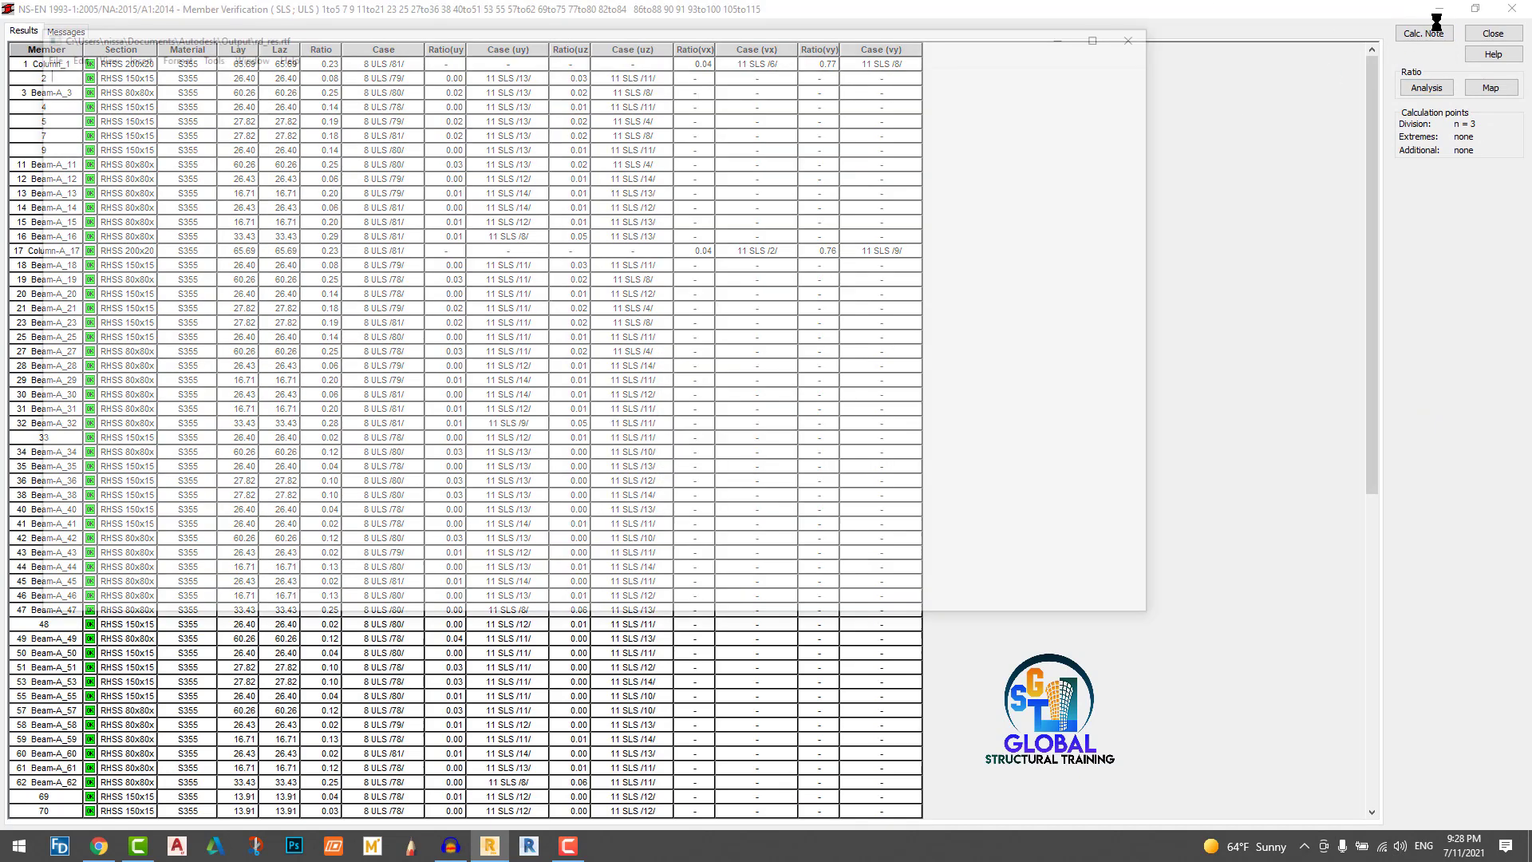
Step: Save the calculation note as "Petron station_res" in rich text format in the RSA folder and close it
{"action": "left_click", "coordinate": [42, 53]}
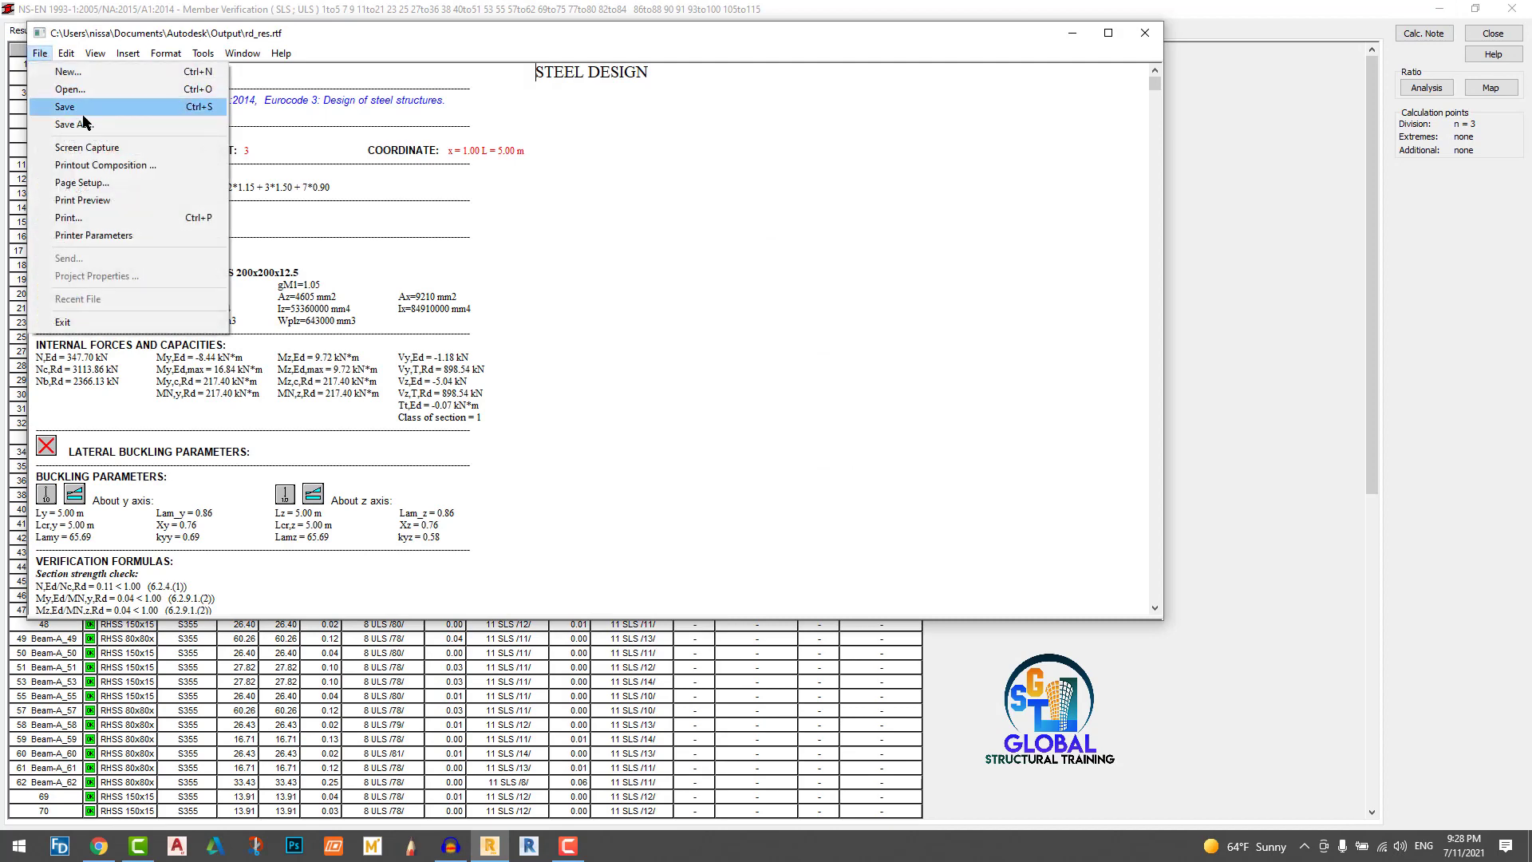
{"action": "left_click", "coordinate": [84, 125]}
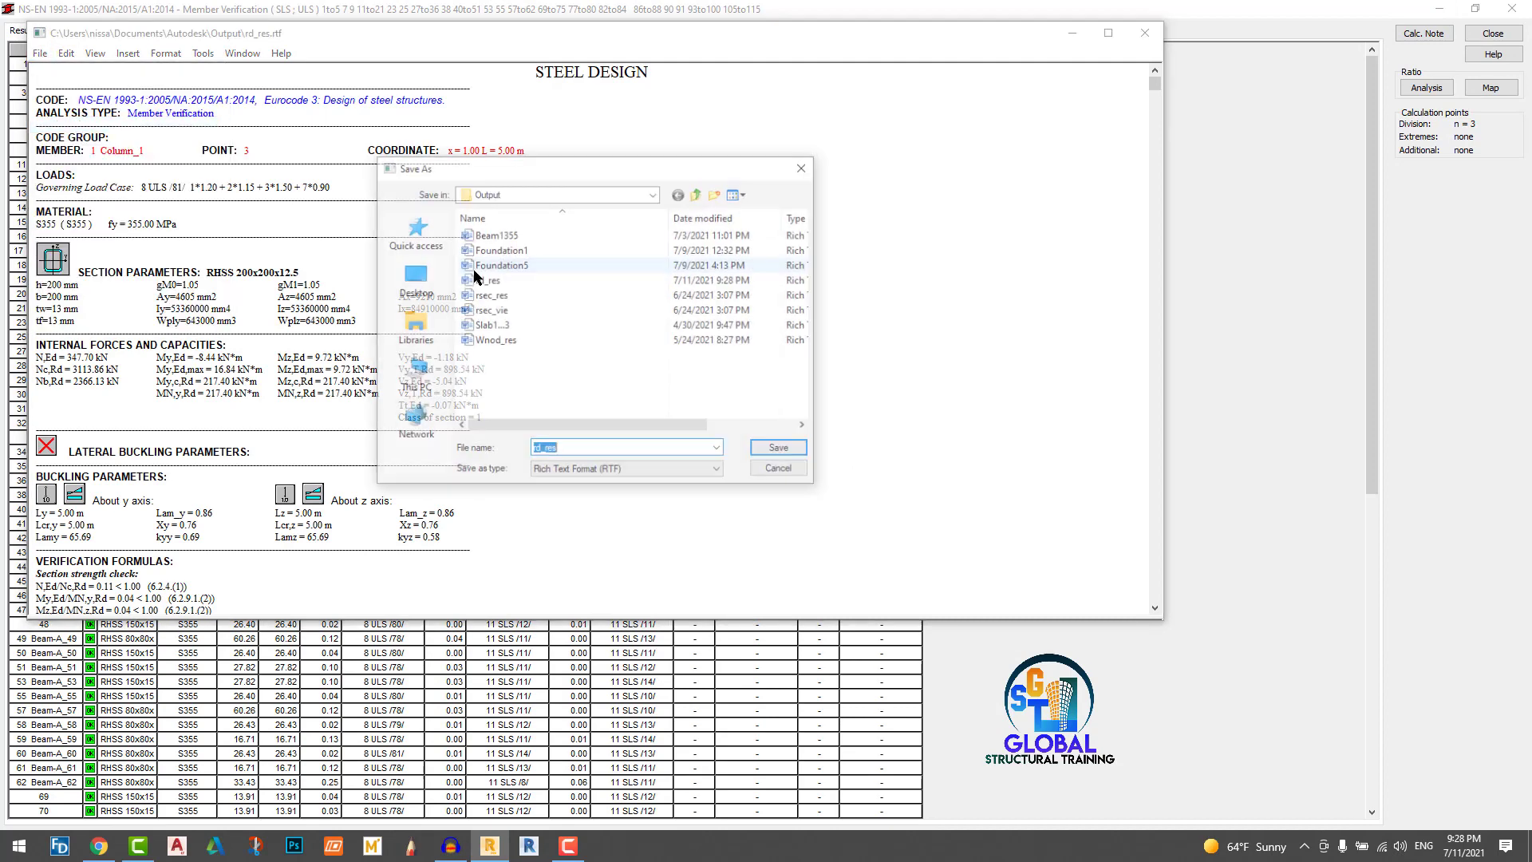
{"action": "left_click", "coordinate": [413, 280]}
{"action": "left_click", "coordinate": [536, 354]}
{"action": "double_click", "coordinate": [536, 358]}
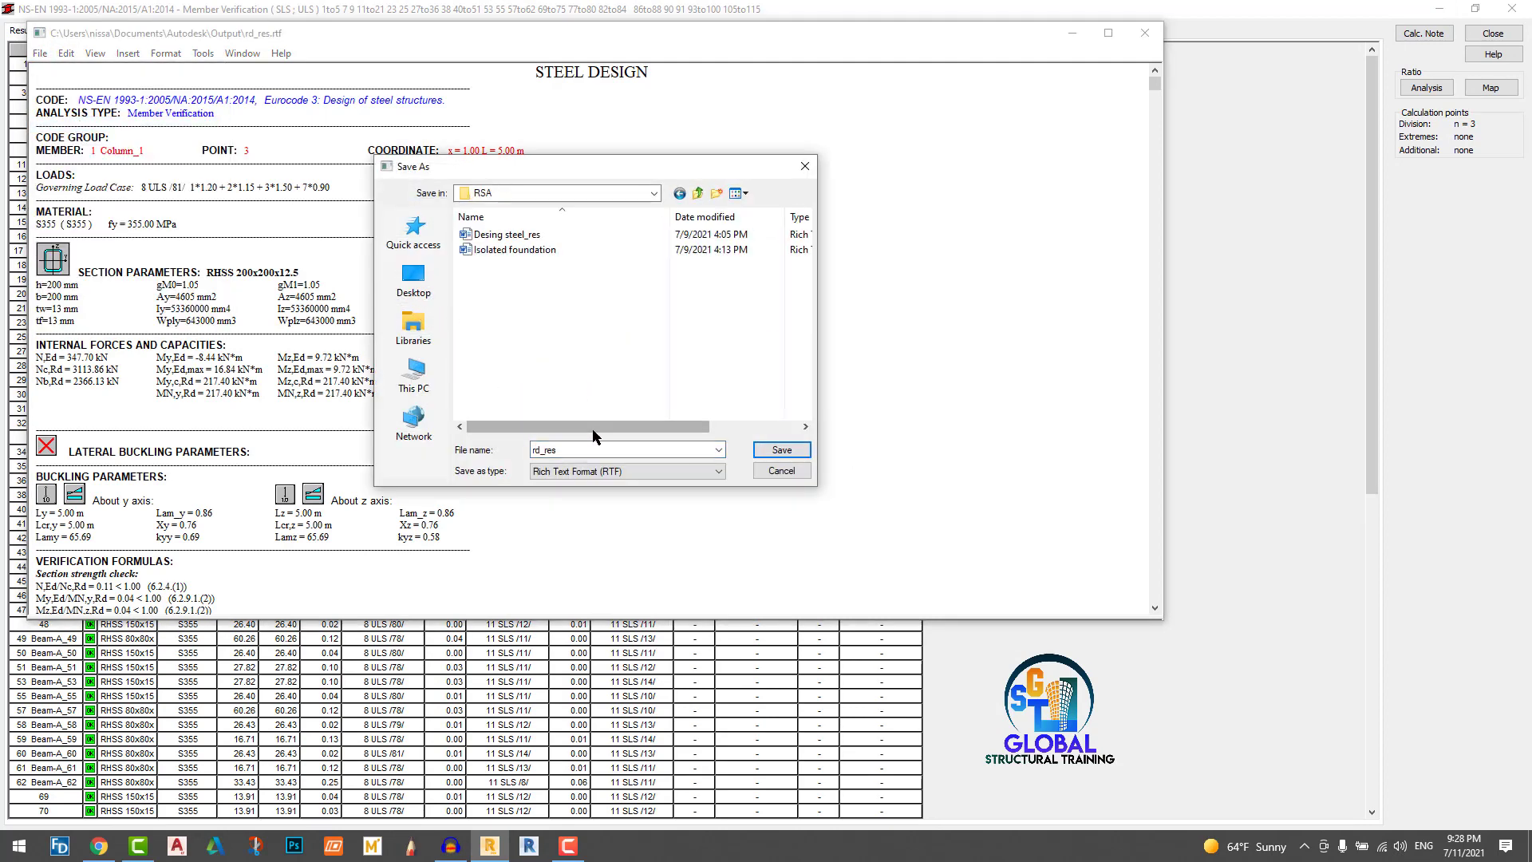
{"action": "left_click", "coordinate": [539, 450]}
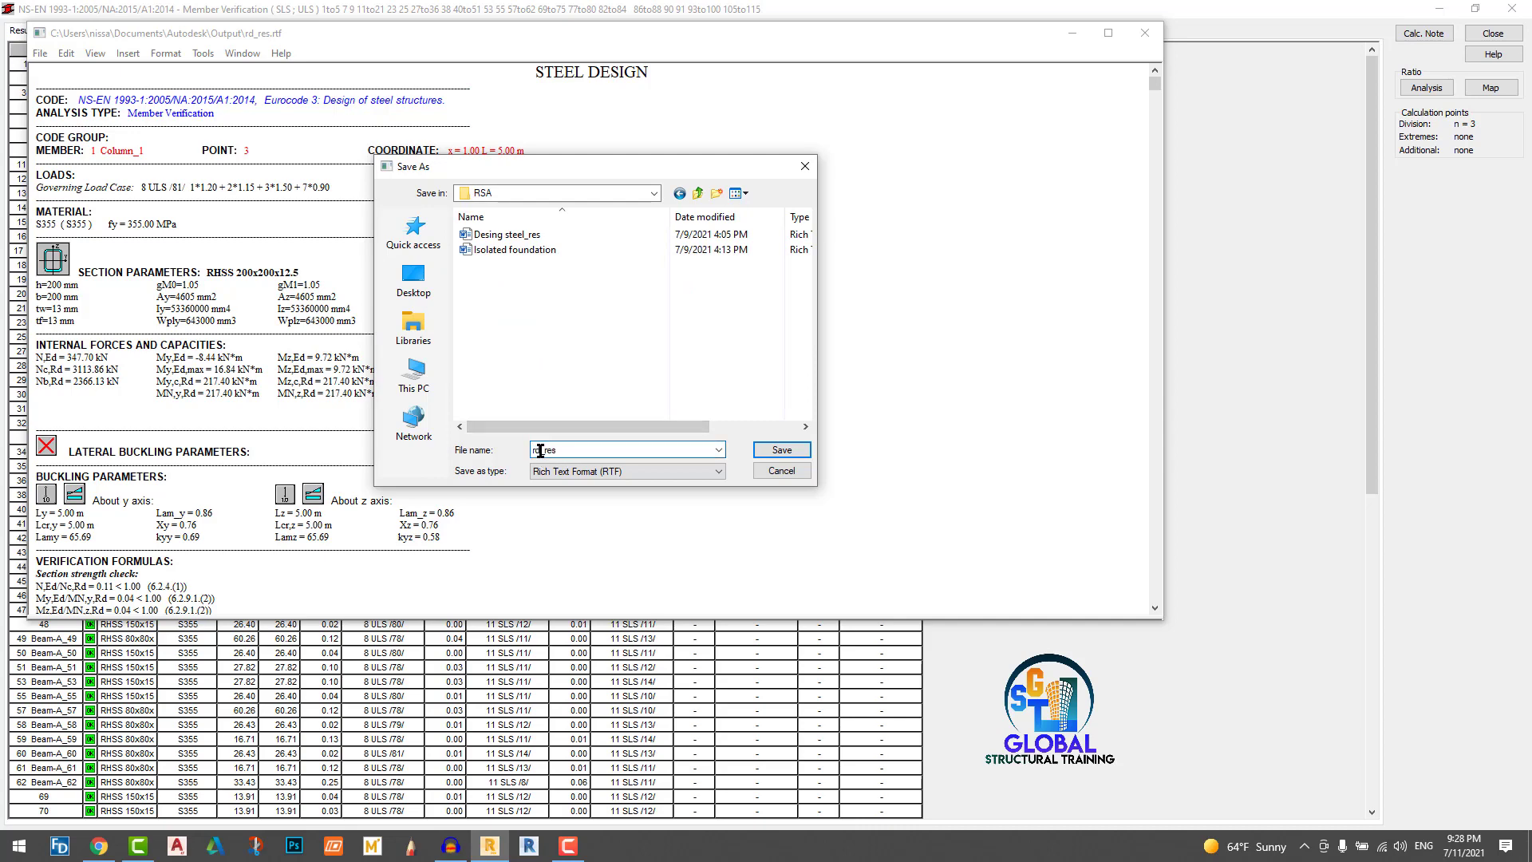
{"action": "type", "text": "petron station"}
{"action": "left_click", "coordinate": [777, 448]}
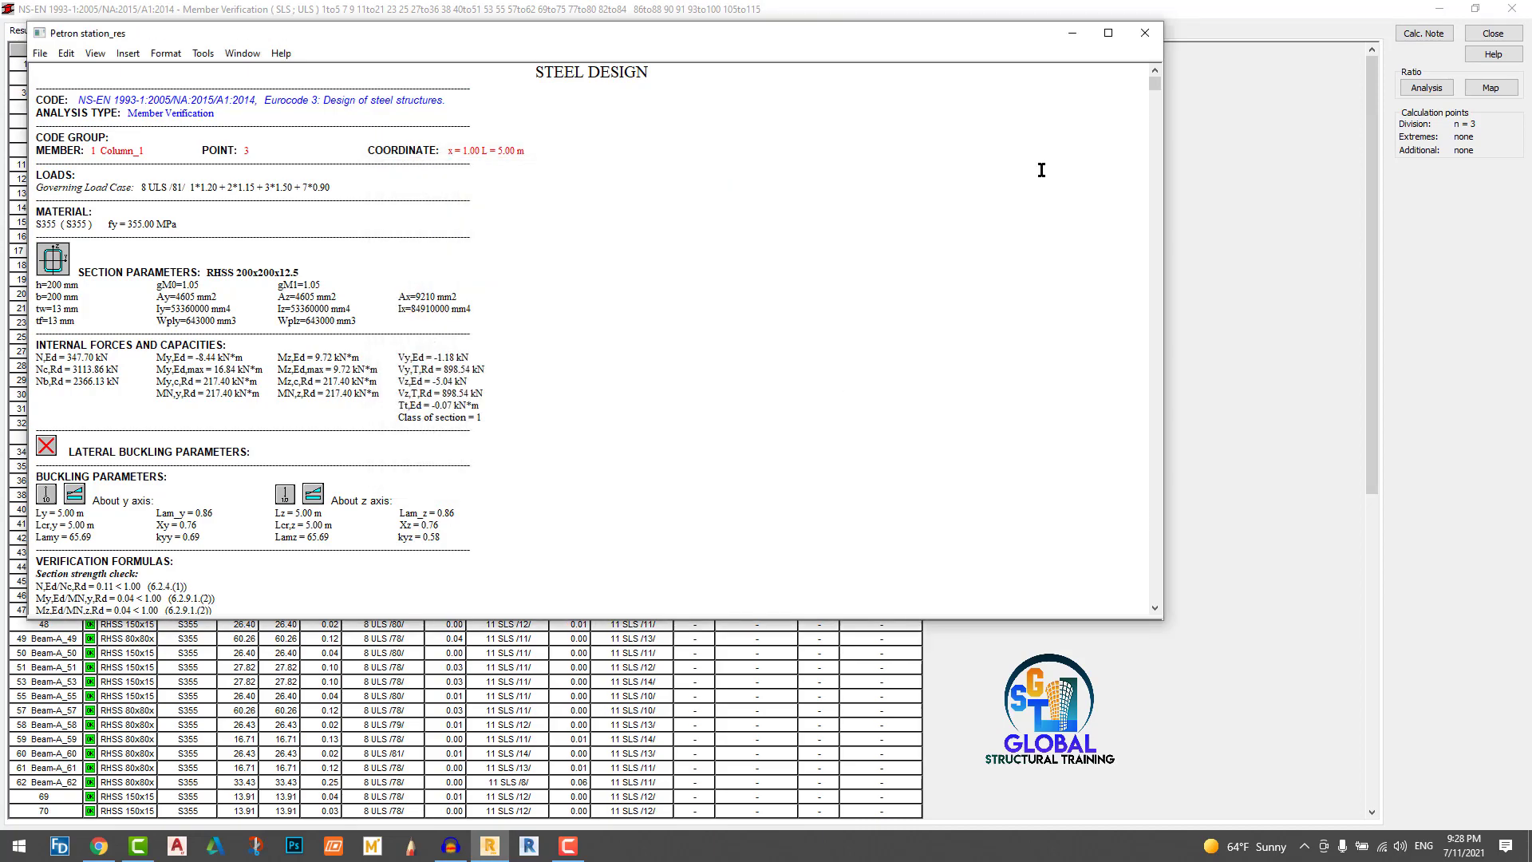
{"action": "left_click", "coordinate": [1145, 33]}
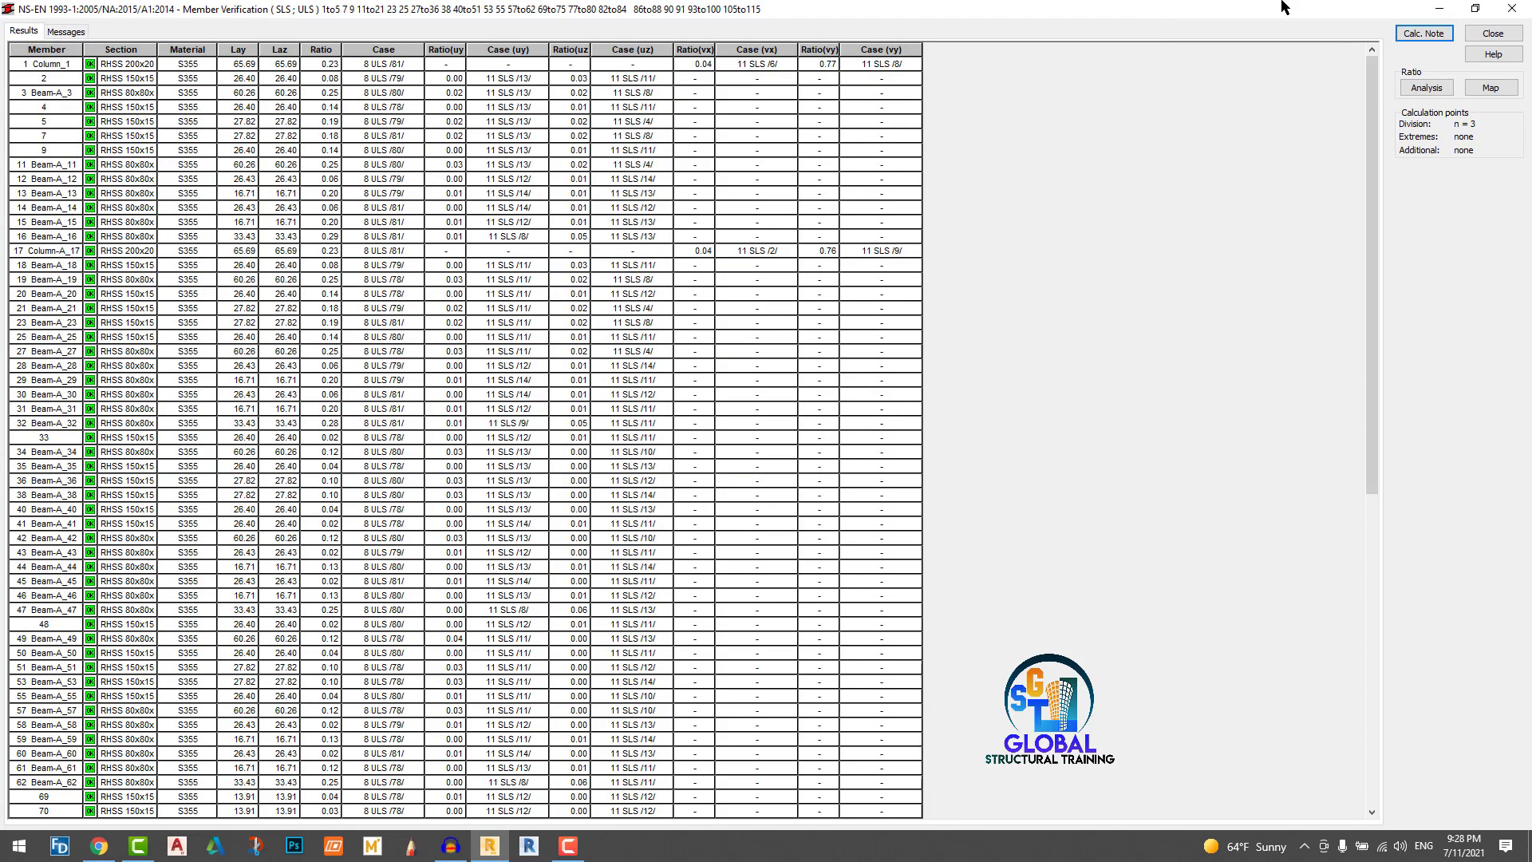
Step: Close the member verification, archive its results under the proposed name, and leave the steel design layout
{"action": "left_click", "coordinate": [1492, 36]}
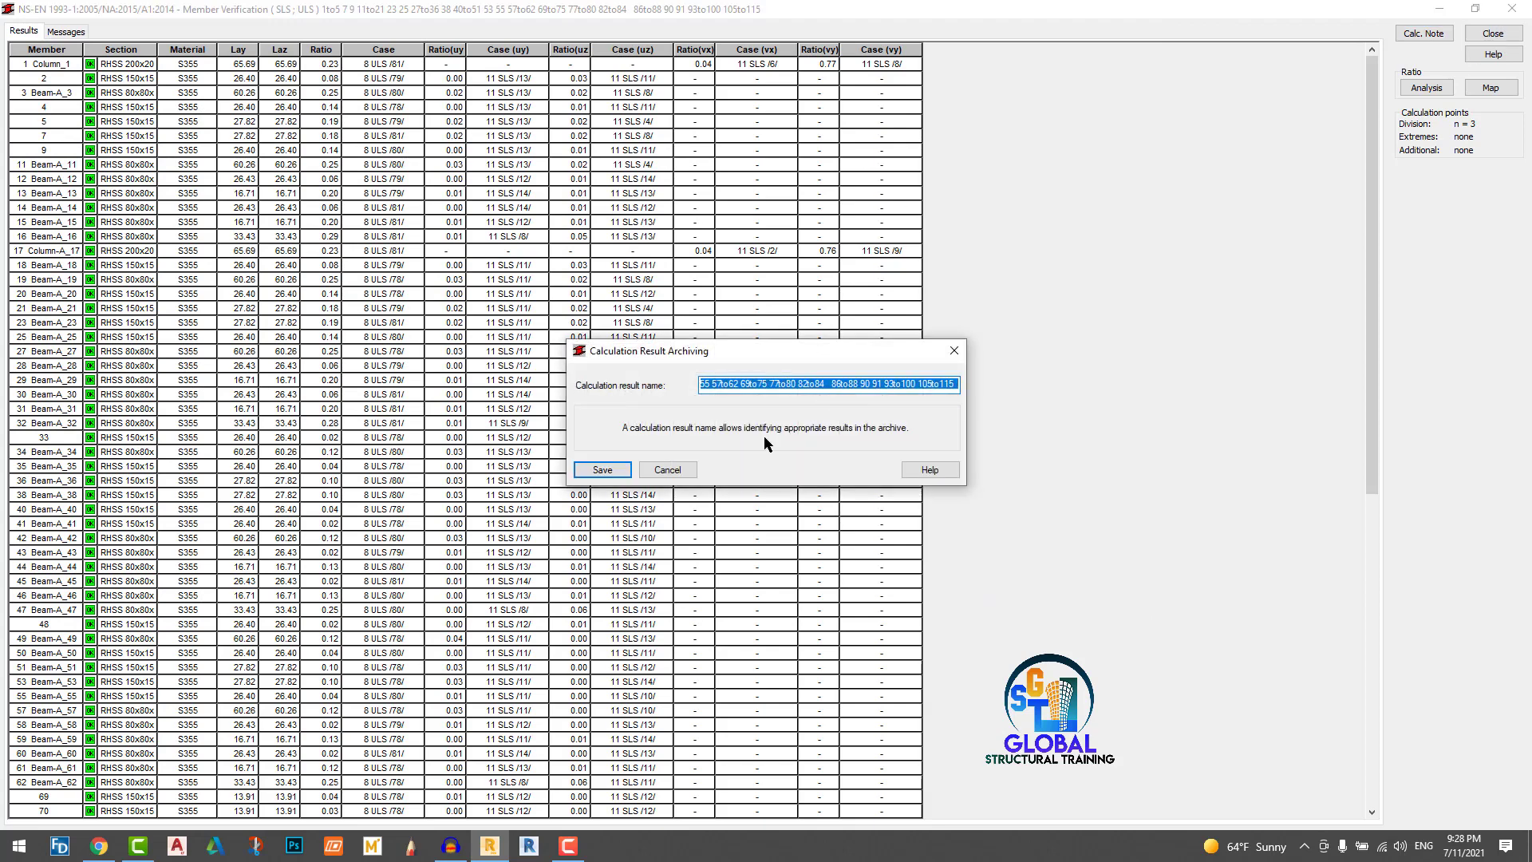
{"action": "left_click", "coordinate": [602, 470]}
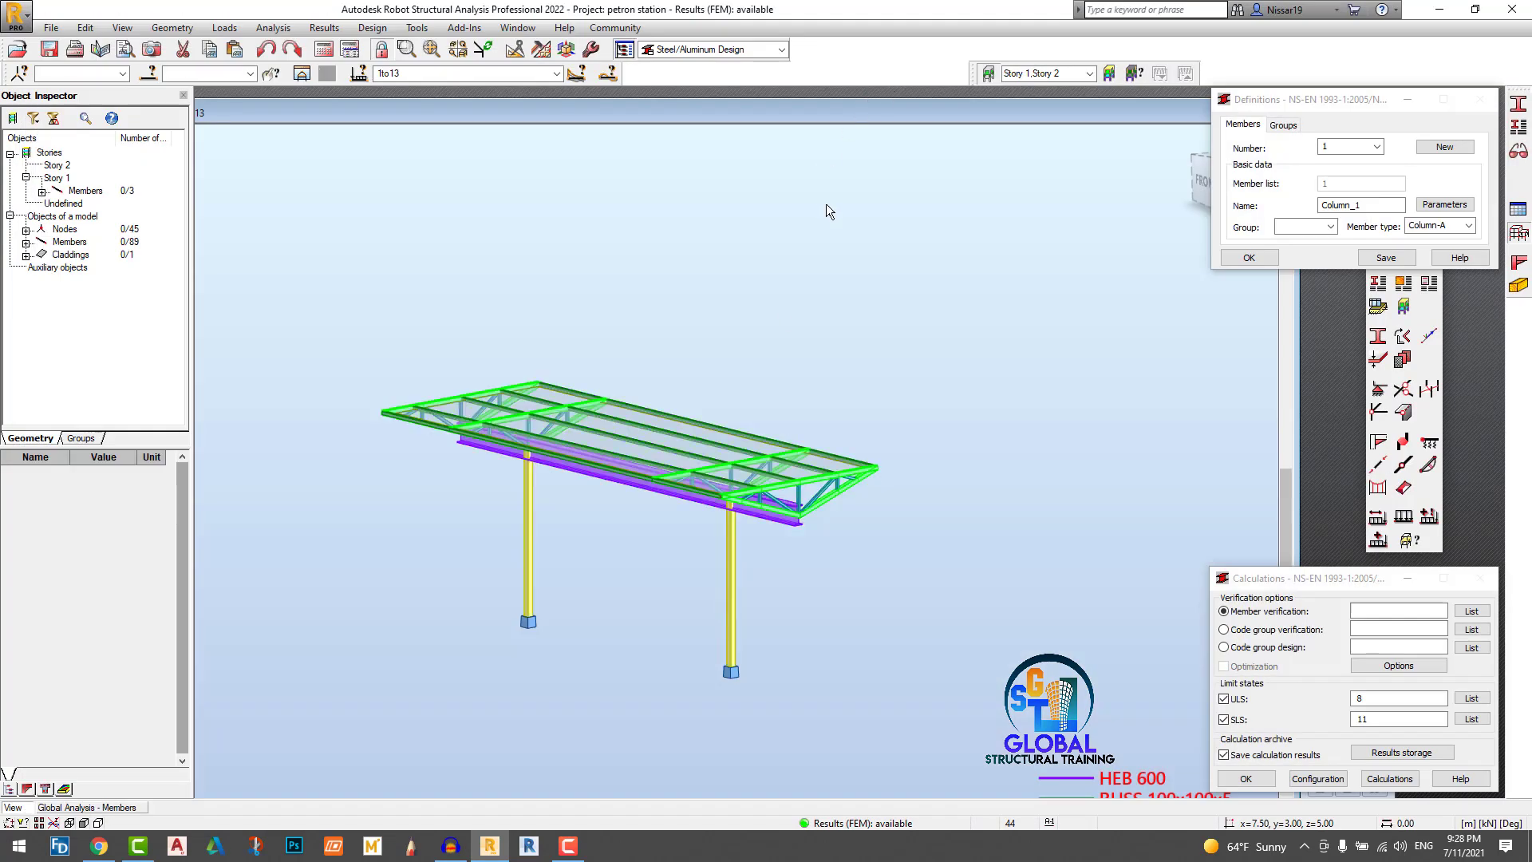
{"action": "left_click", "coordinate": [782, 49]}
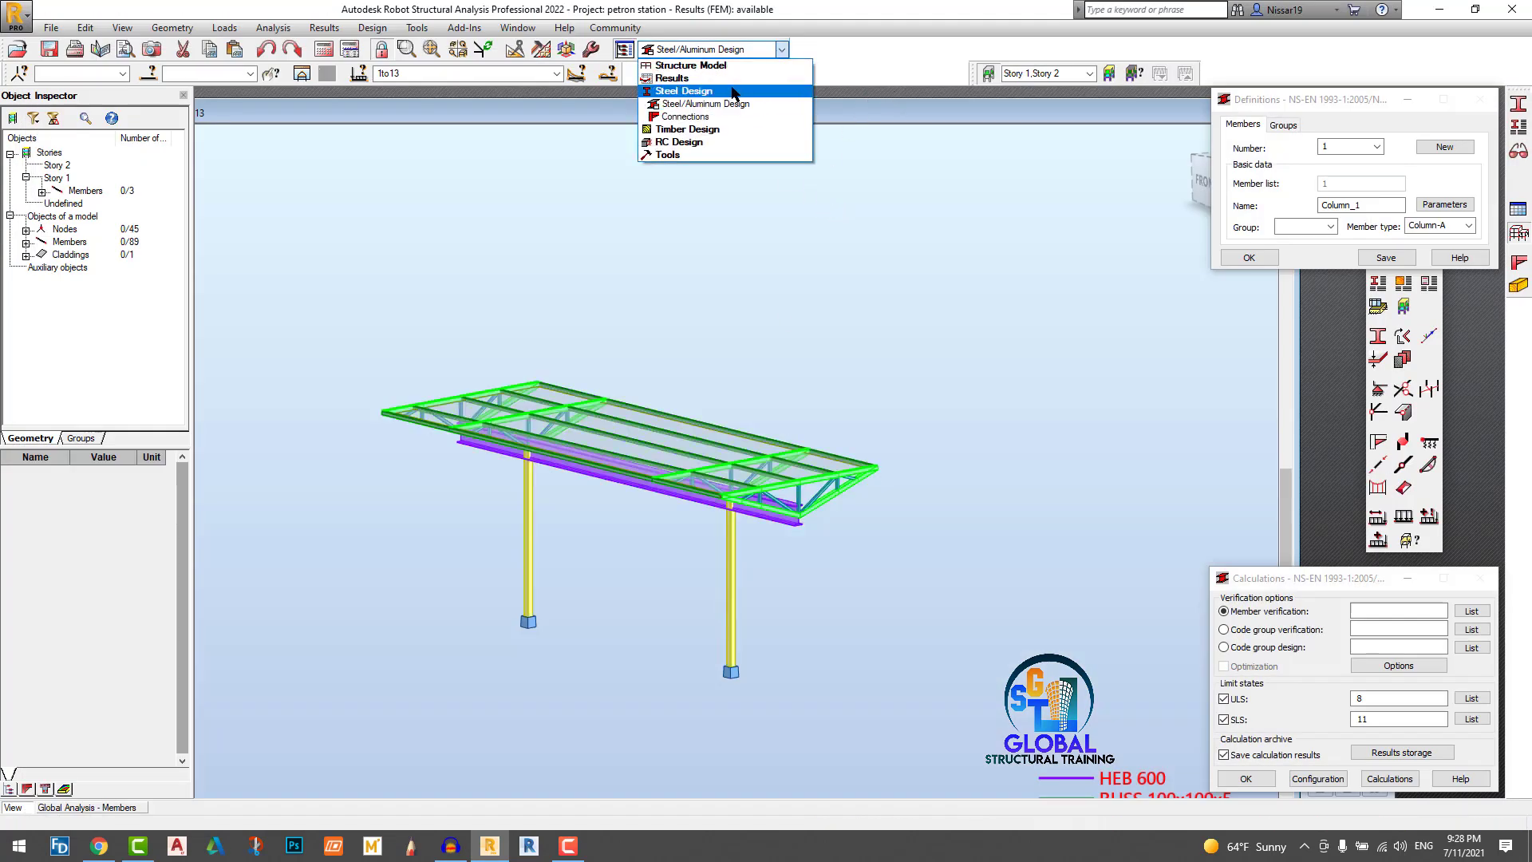
{"action": "left_click", "coordinate": [687, 78]}
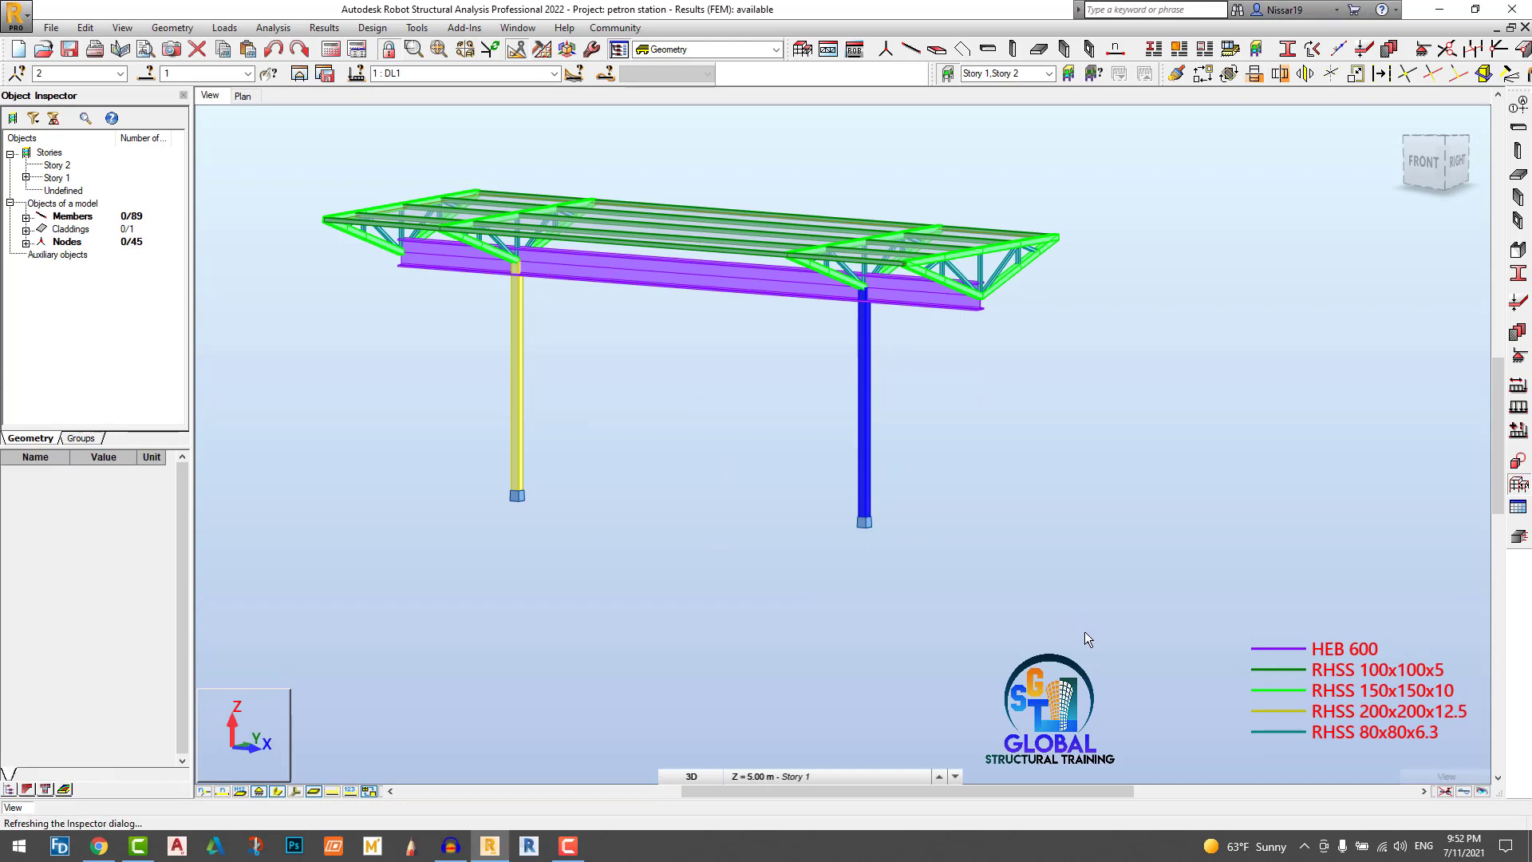
Step: Send the front column's base support to provided RC reinforcement as a spread footing, using simple cases grouped by story and geometry
{"action": "left_click_drag", "start_coordinate": [846, 552], "coordinate": [780, 496]}
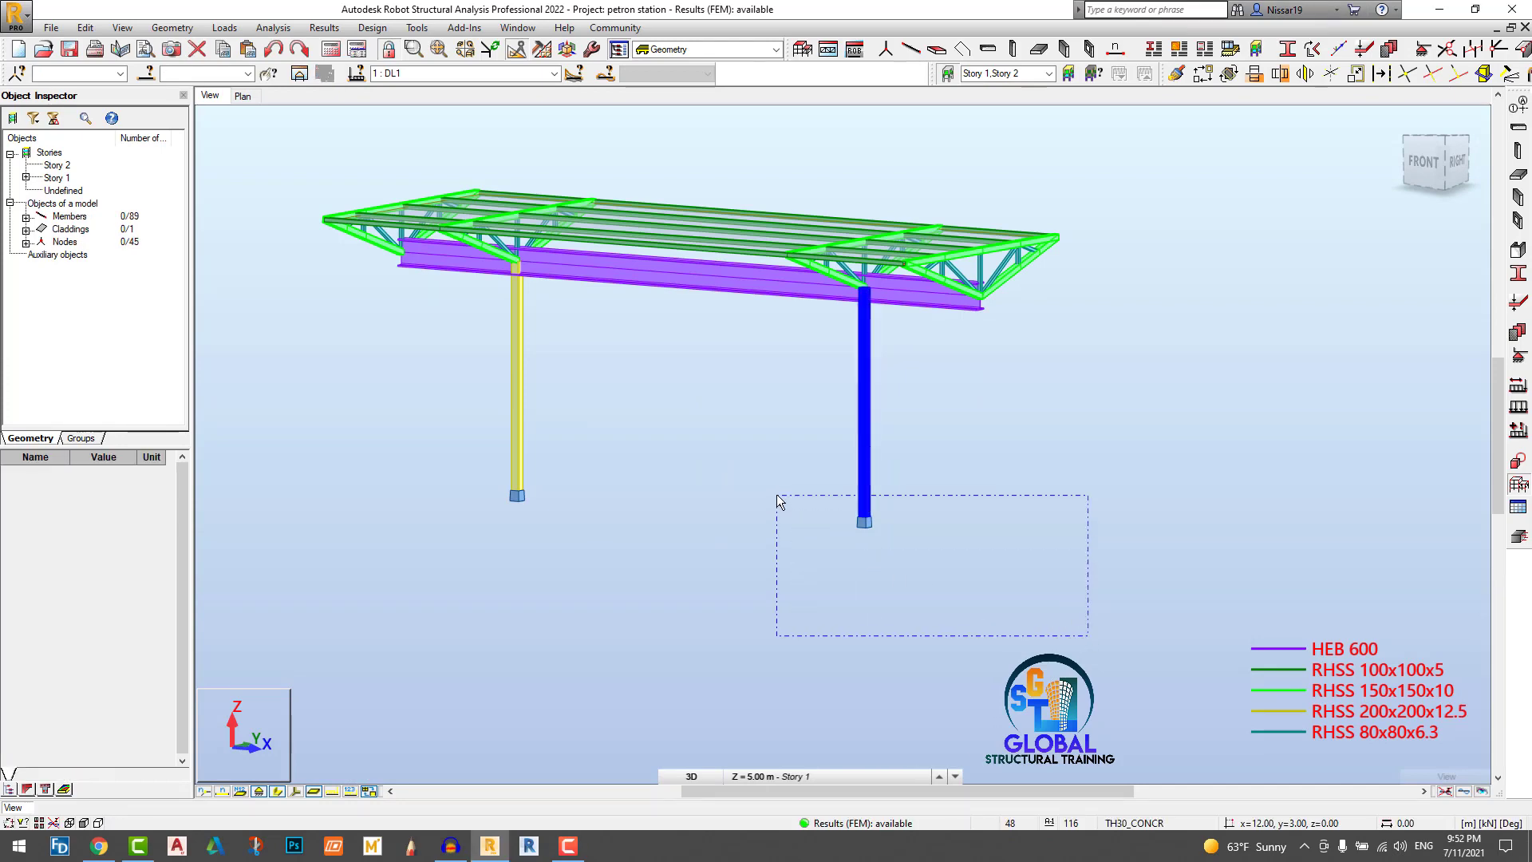
{"action": "left_click", "coordinate": [371, 28]}
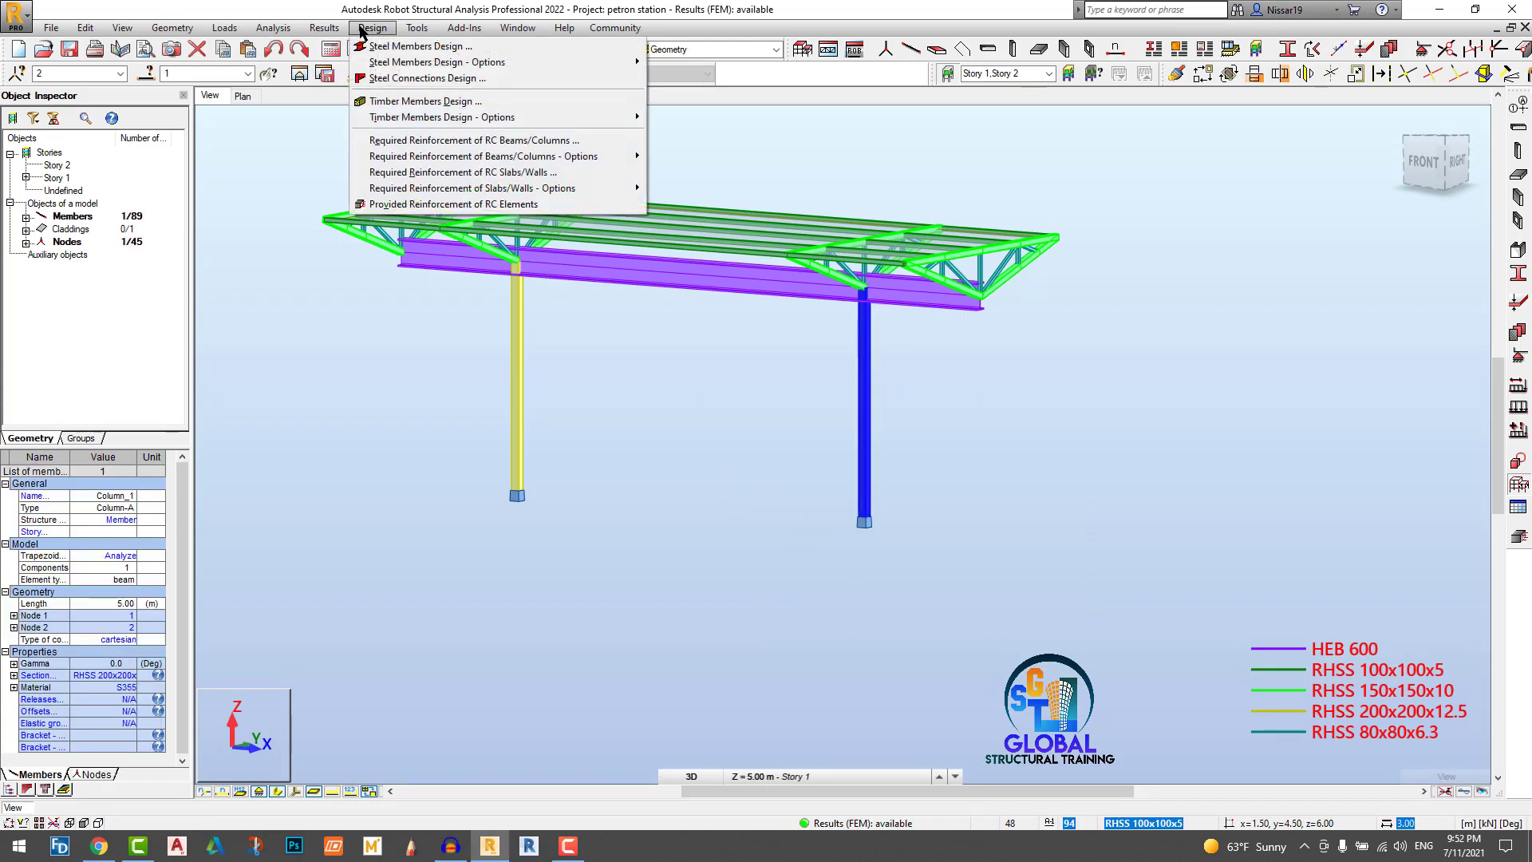
{"action": "left_click", "coordinate": [380, 205]}
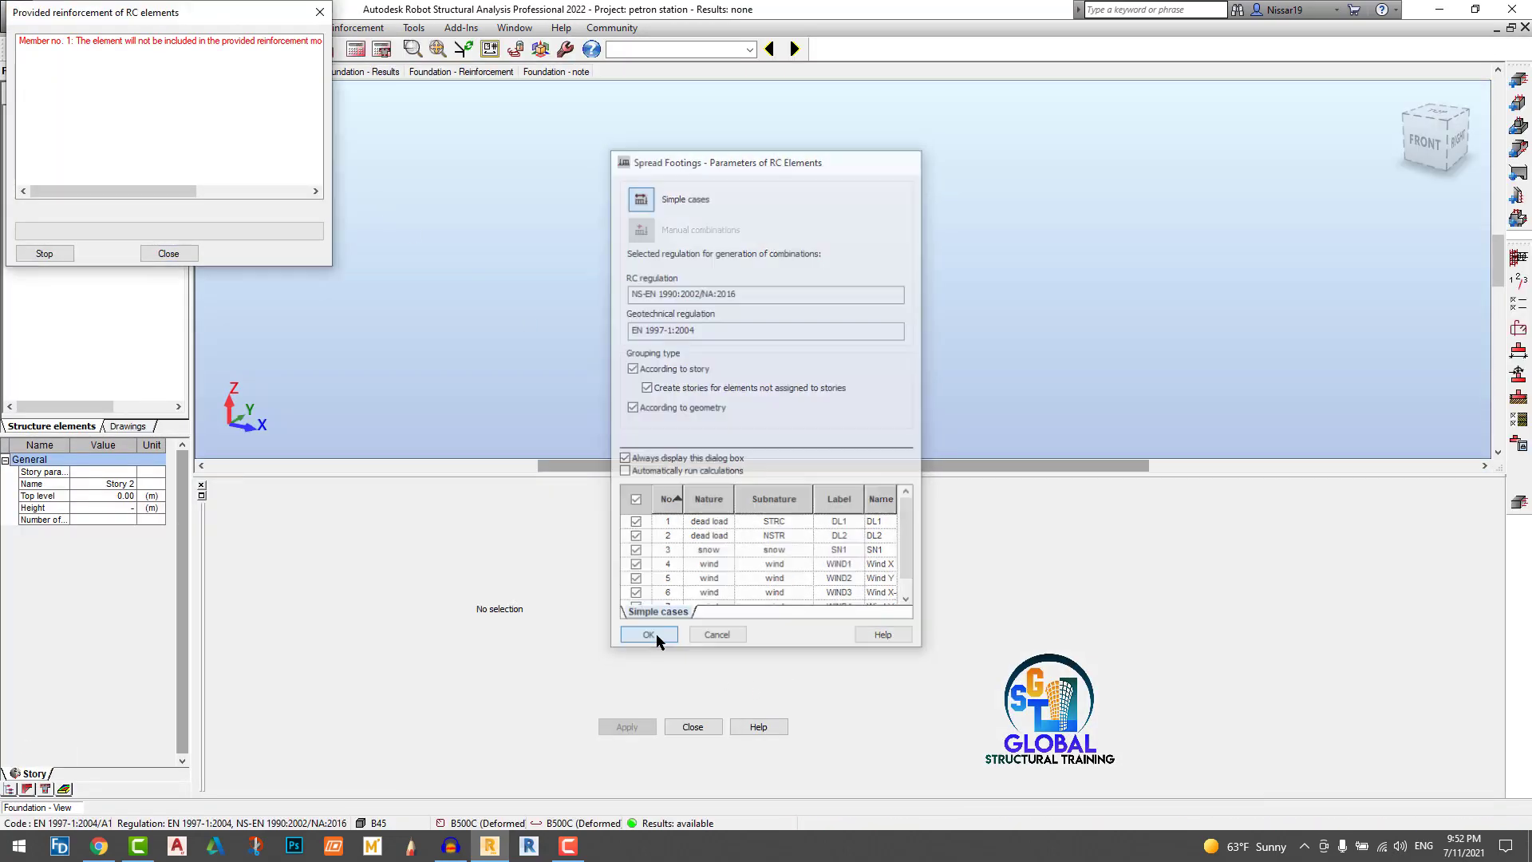
{"action": "left_click", "coordinate": [650, 629]}
{"action": "left_click", "coordinate": [762, 531]}
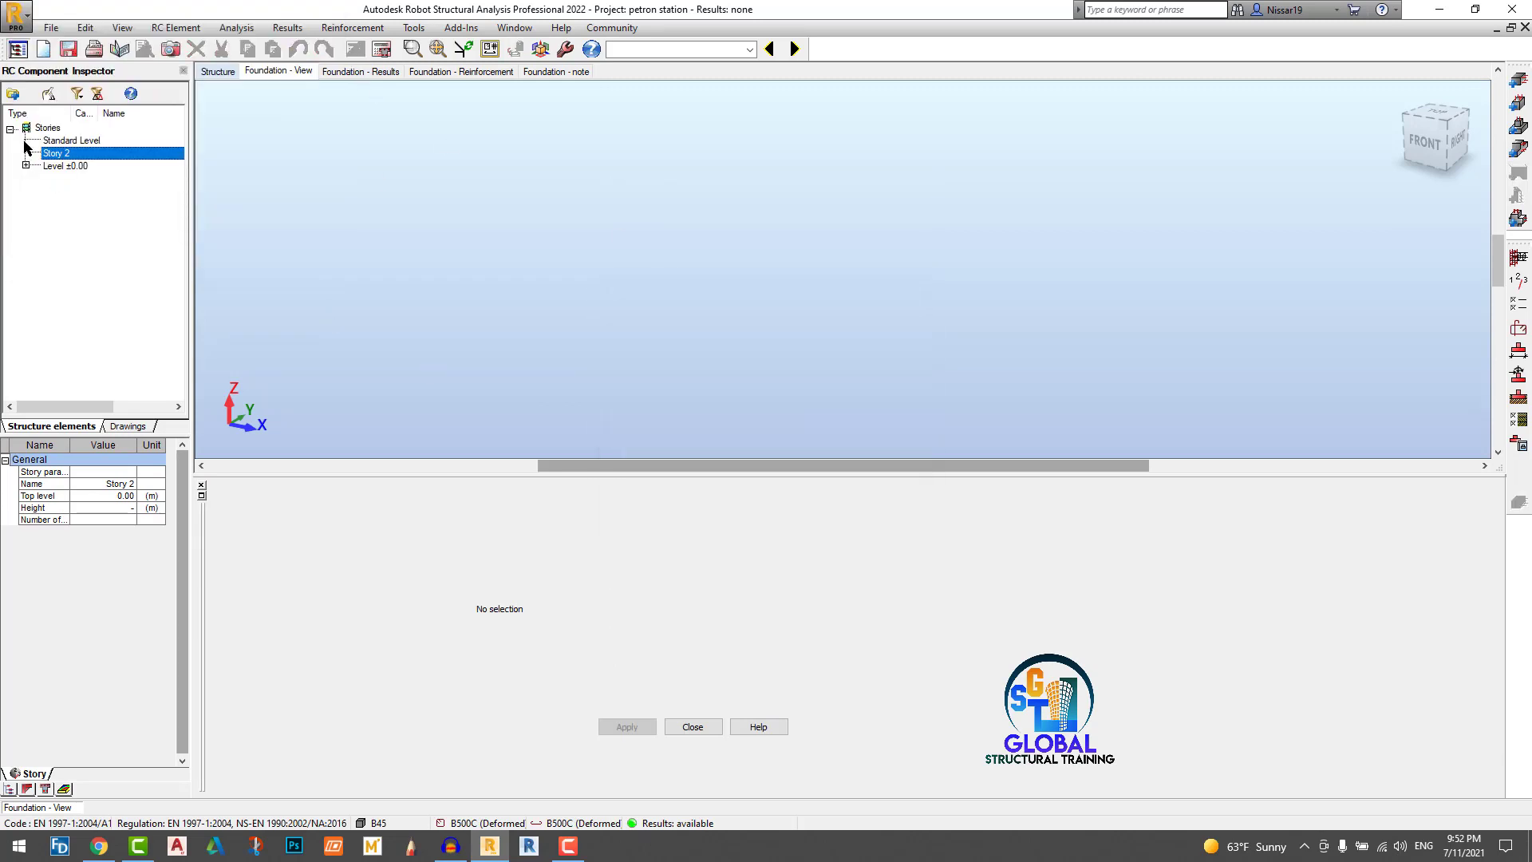
Step: Open Foundation2 under Level ±0.00 for footing design
{"action": "left_click", "coordinate": [64, 157]}
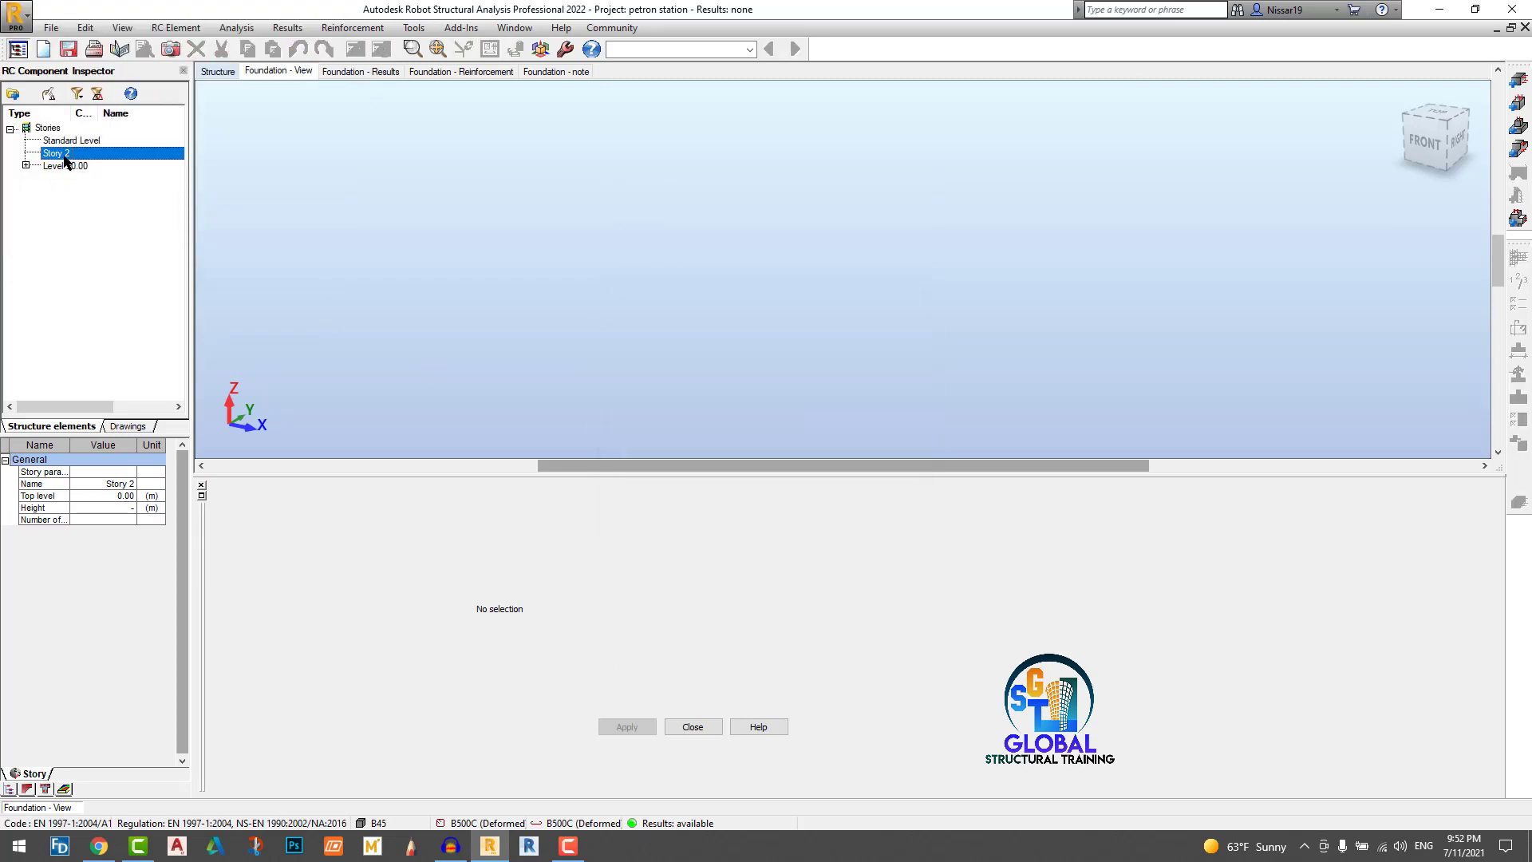
{"action": "left_click", "coordinate": [26, 166]}
{"action": "left_click", "coordinate": [92, 177]}
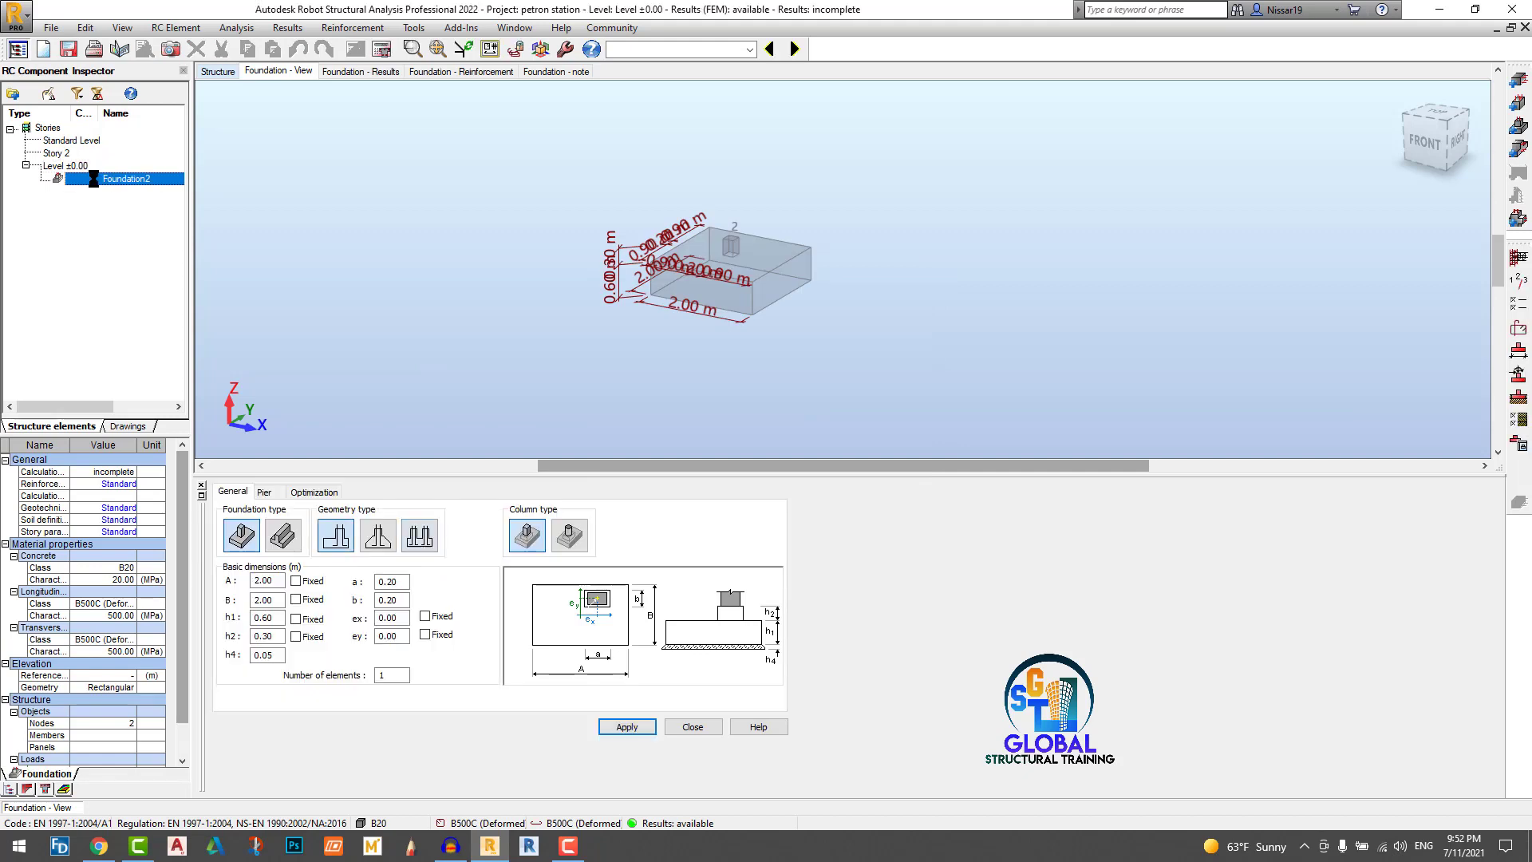
Step: Apply the saved "Isolated foundation" story parameters with environment class XC2 to the footing
{"action": "left_click", "coordinate": [1520, 281]}
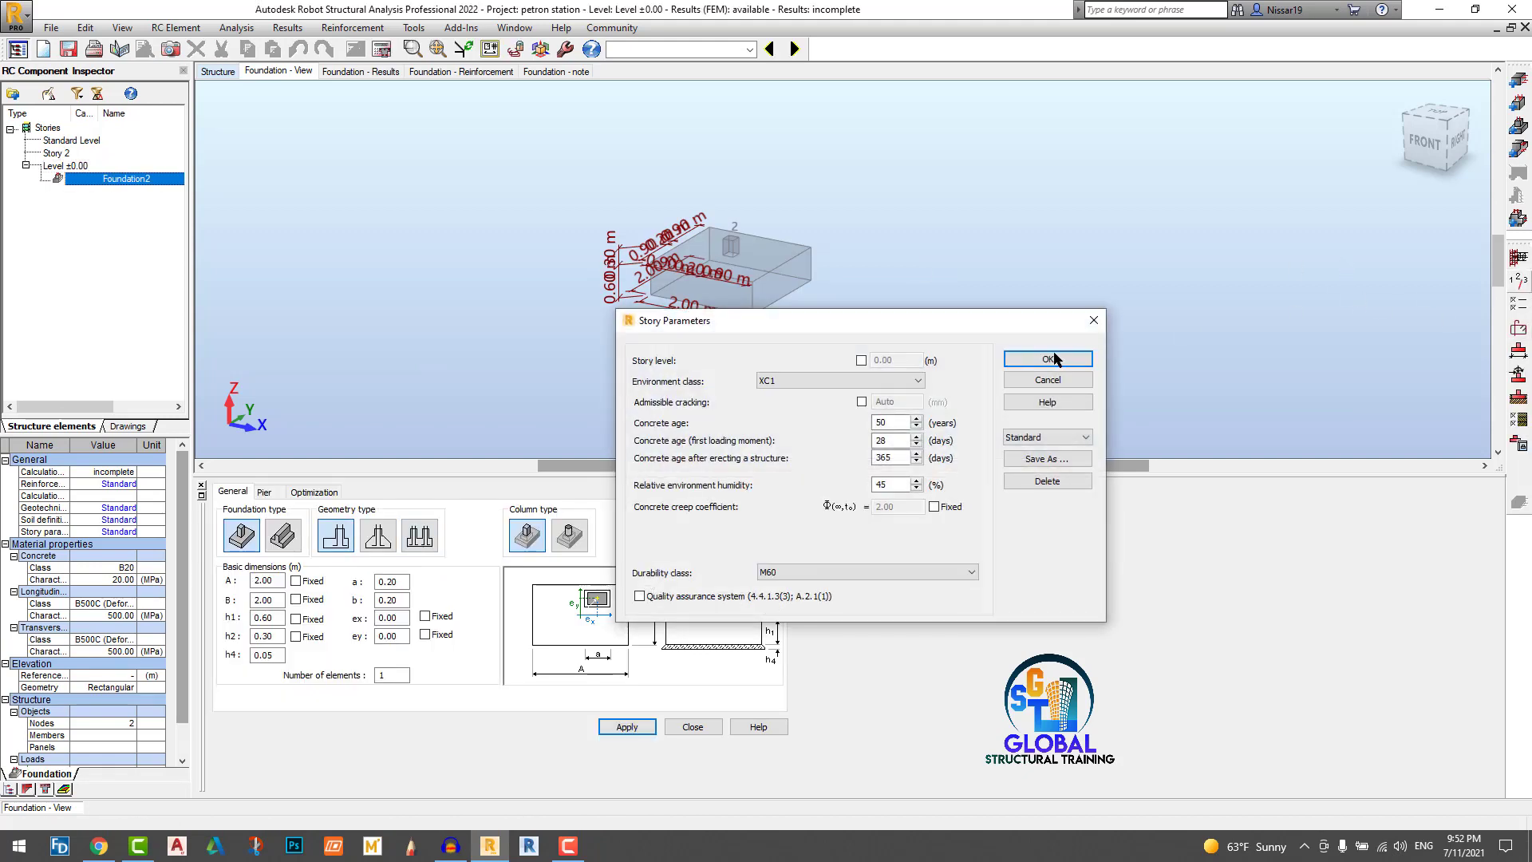
{"action": "left_click", "coordinate": [1045, 437]}
{"action": "left_click", "coordinate": [1042, 461]}
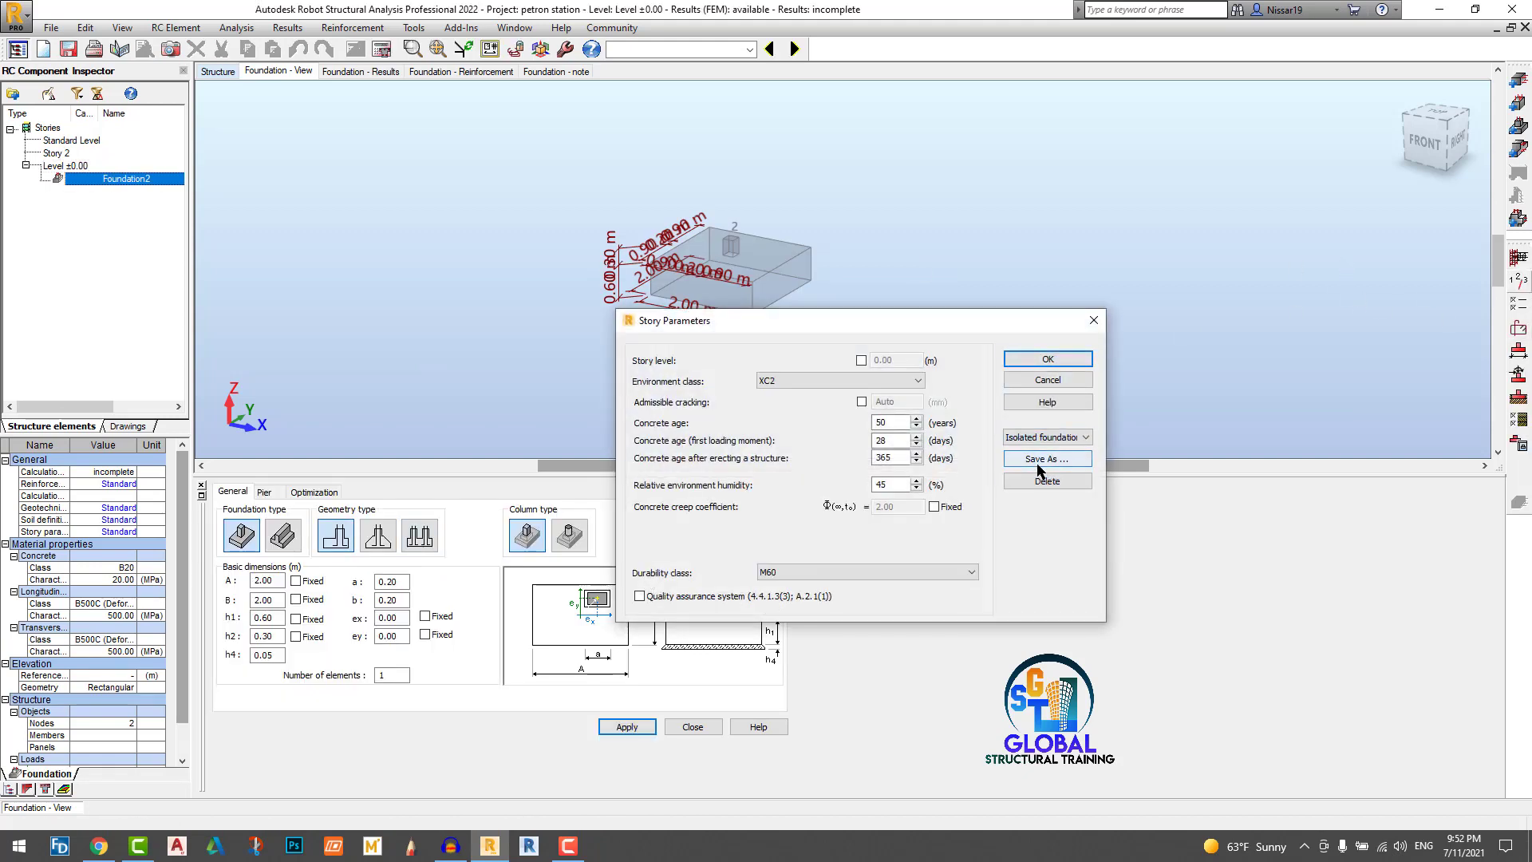
{"action": "left_click", "coordinate": [1047, 459]}
{"action": "left_click", "coordinate": [926, 467]}
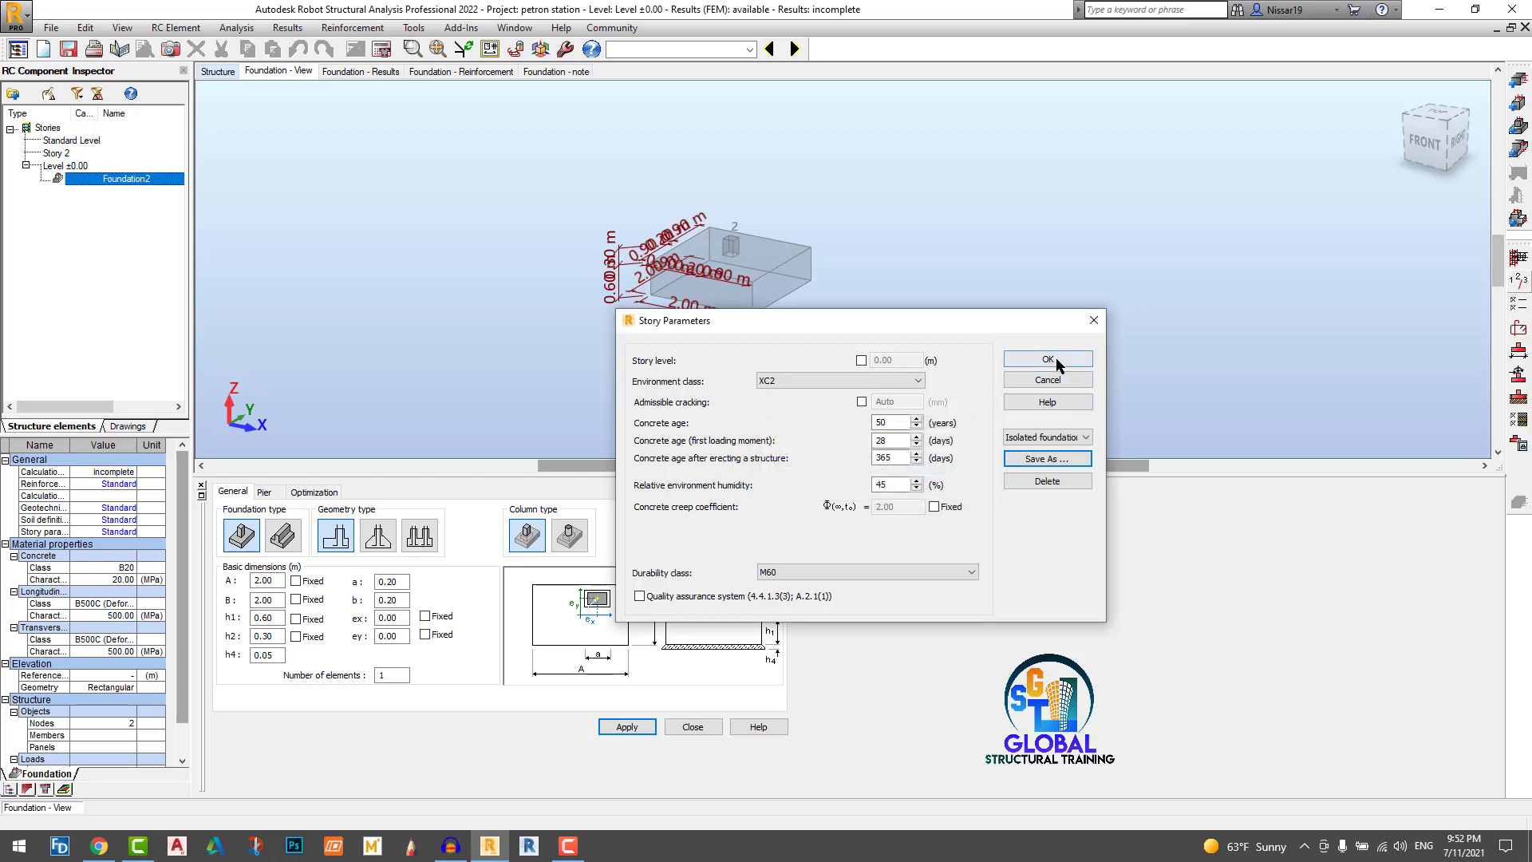
{"action": "left_click", "coordinate": [1049, 360]}
Step: Load the saved "Isolated foundation" set in the footing's calculation options
{"action": "left_click", "coordinate": [1519, 324]}
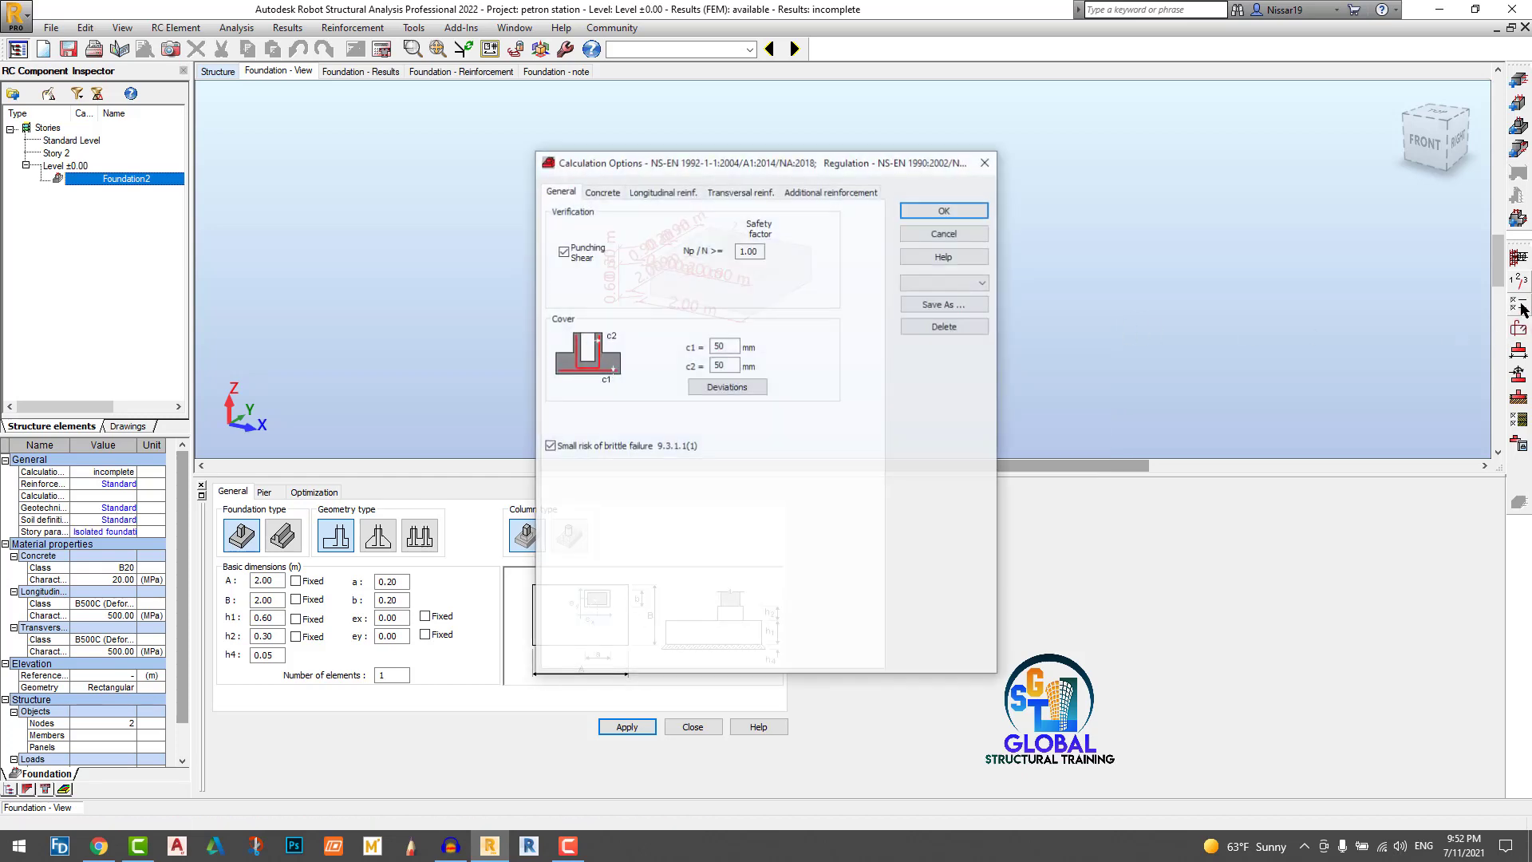
{"action": "left_click", "coordinate": [948, 303]}
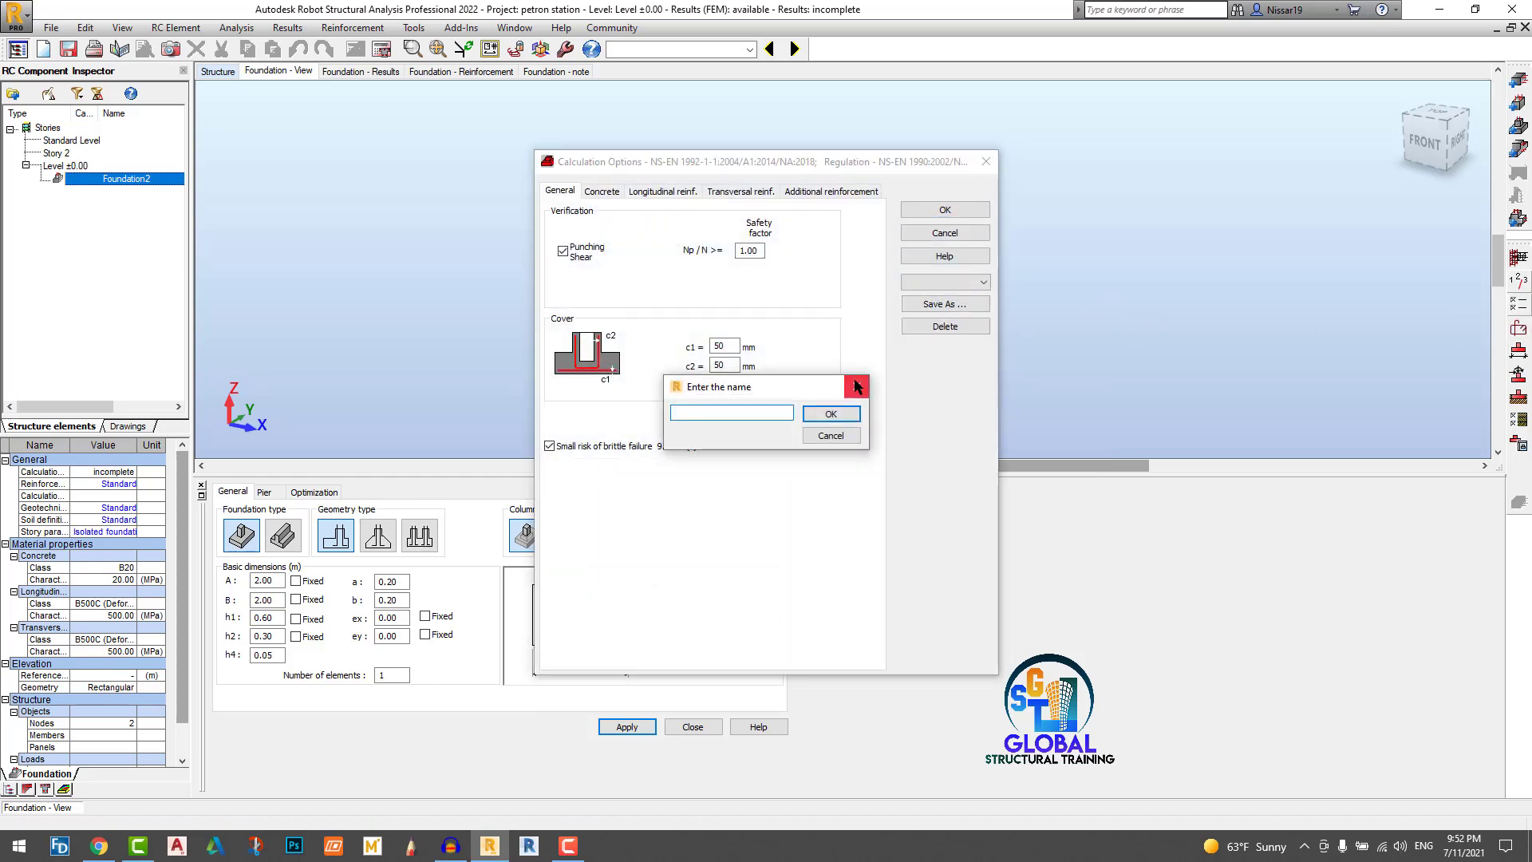
{"action": "left_click", "coordinate": [827, 414]}
{"action": "left_click", "coordinate": [946, 281]}
{"action": "left_click", "coordinate": [928, 309]}
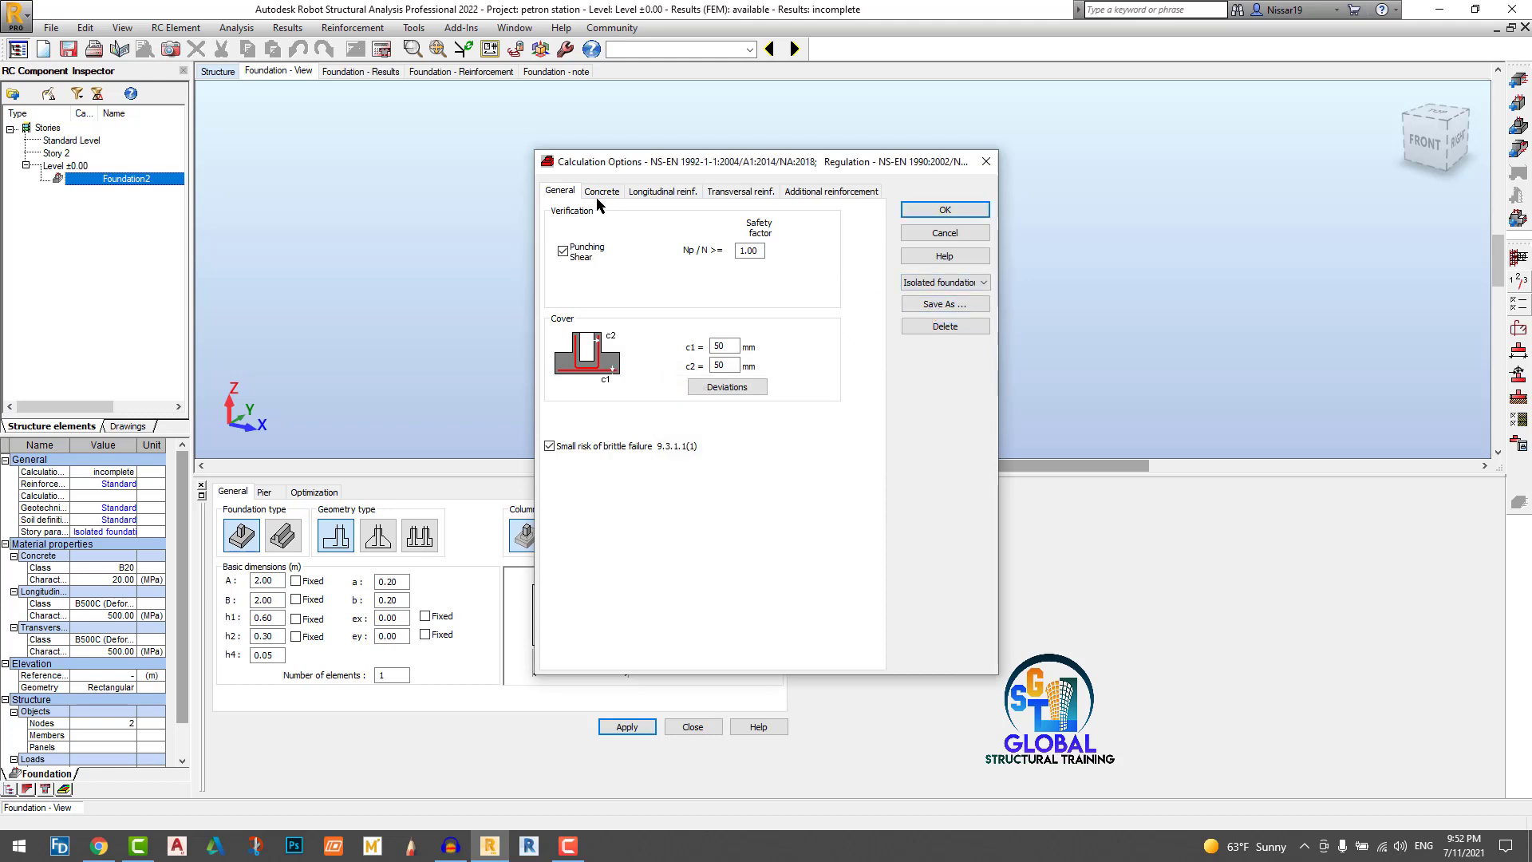
Step: Review the concrete and reinforcement calculation options, re-save them as "Isolated foundation" and accept them
{"action": "left_click", "coordinate": [598, 192]}
{"action": "left_click", "coordinate": [675, 194]}
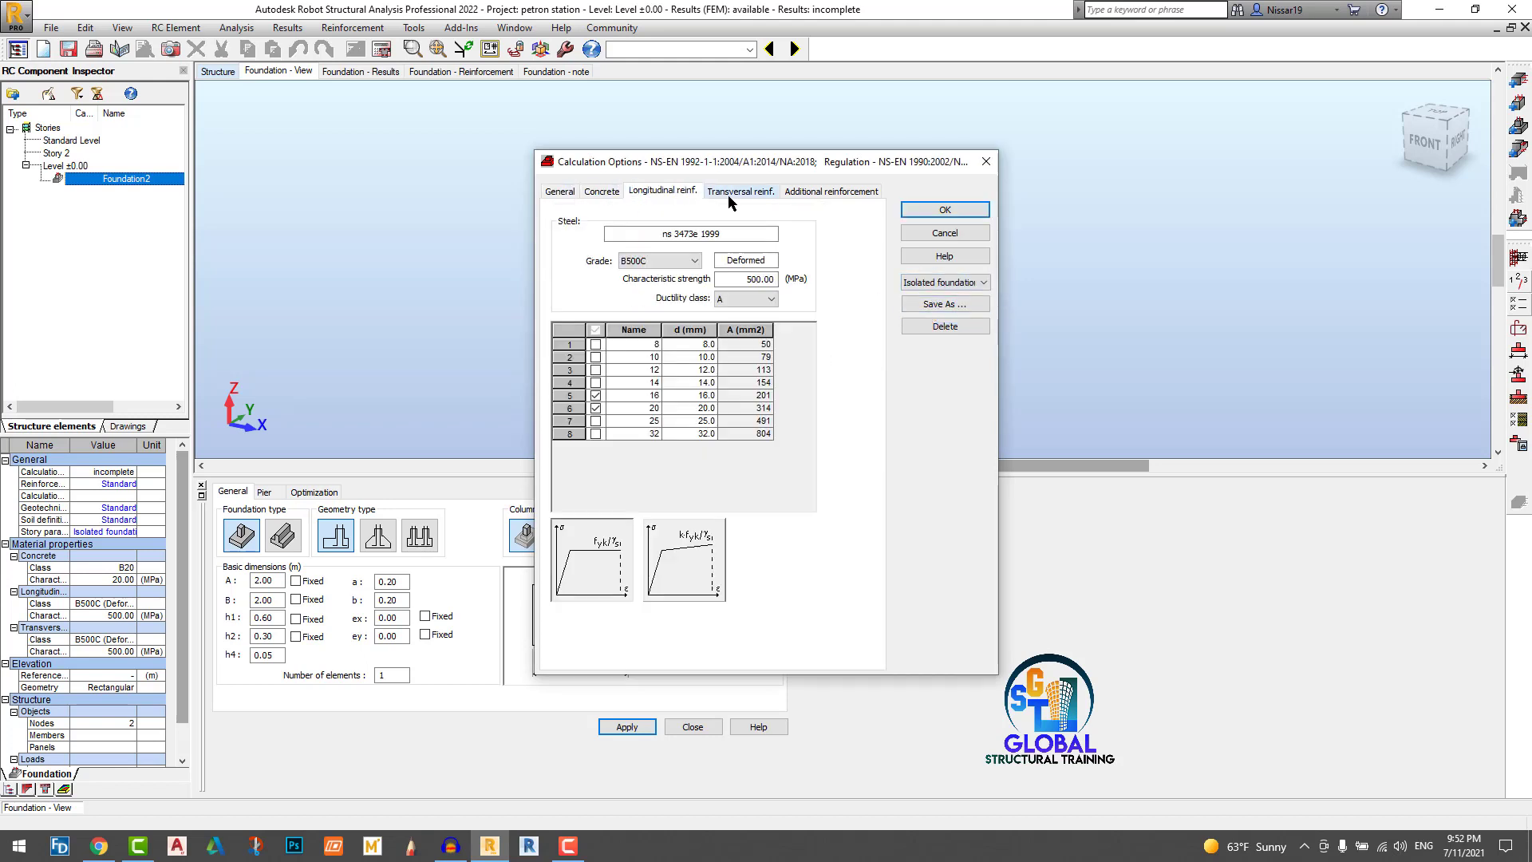
{"action": "left_click", "coordinate": [734, 194]}
{"action": "left_click", "coordinate": [820, 195]}
{"action": "left_click", "coordinate": [942, 305]}
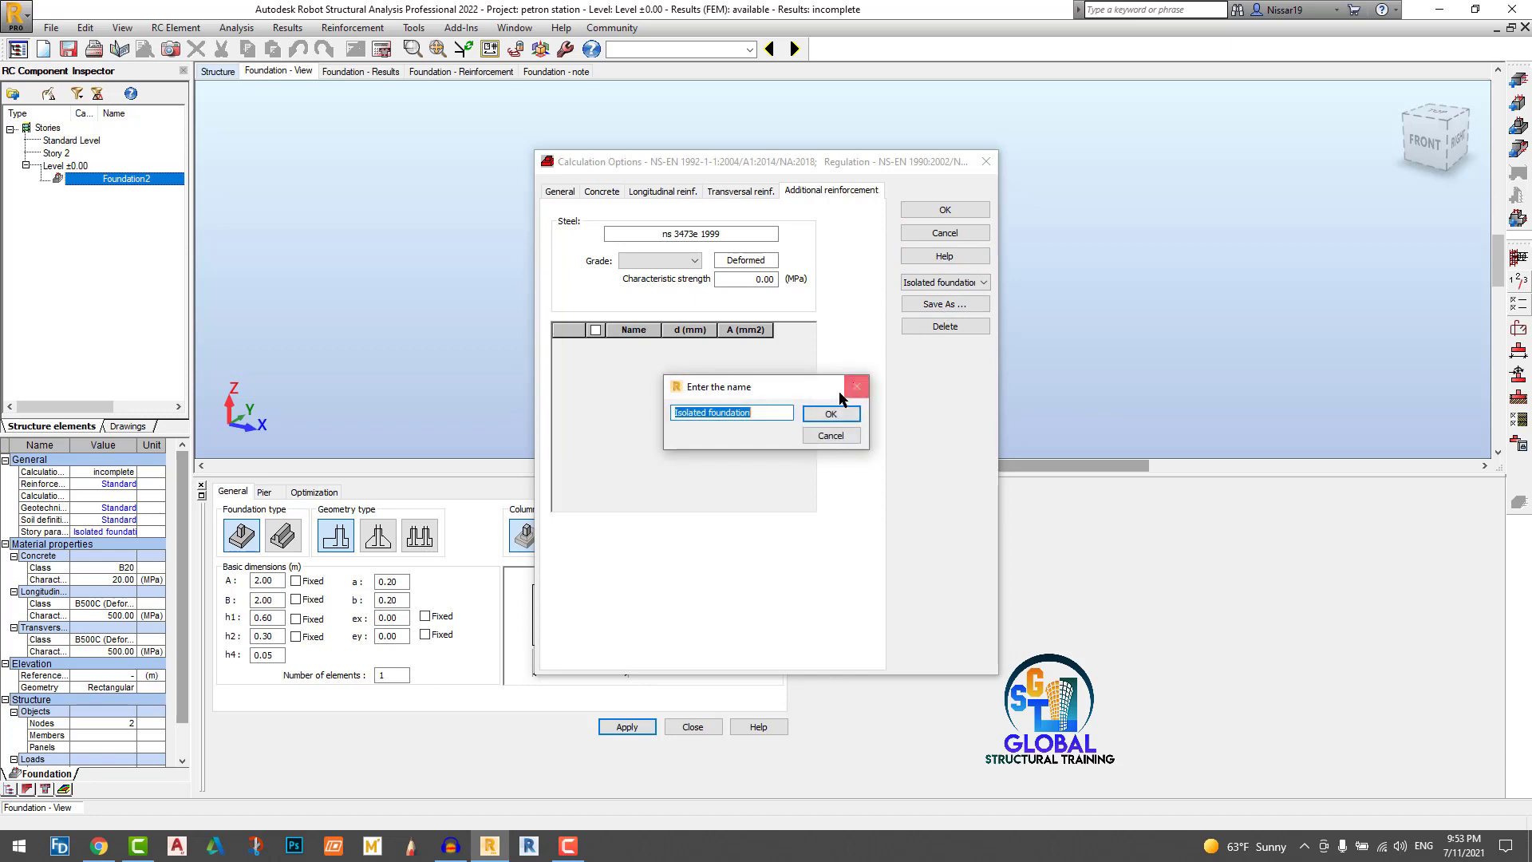
{"action": "left_click", "coordinate": [826, 415]}
{"action": "left_click", "coordinate": [941, 212]}
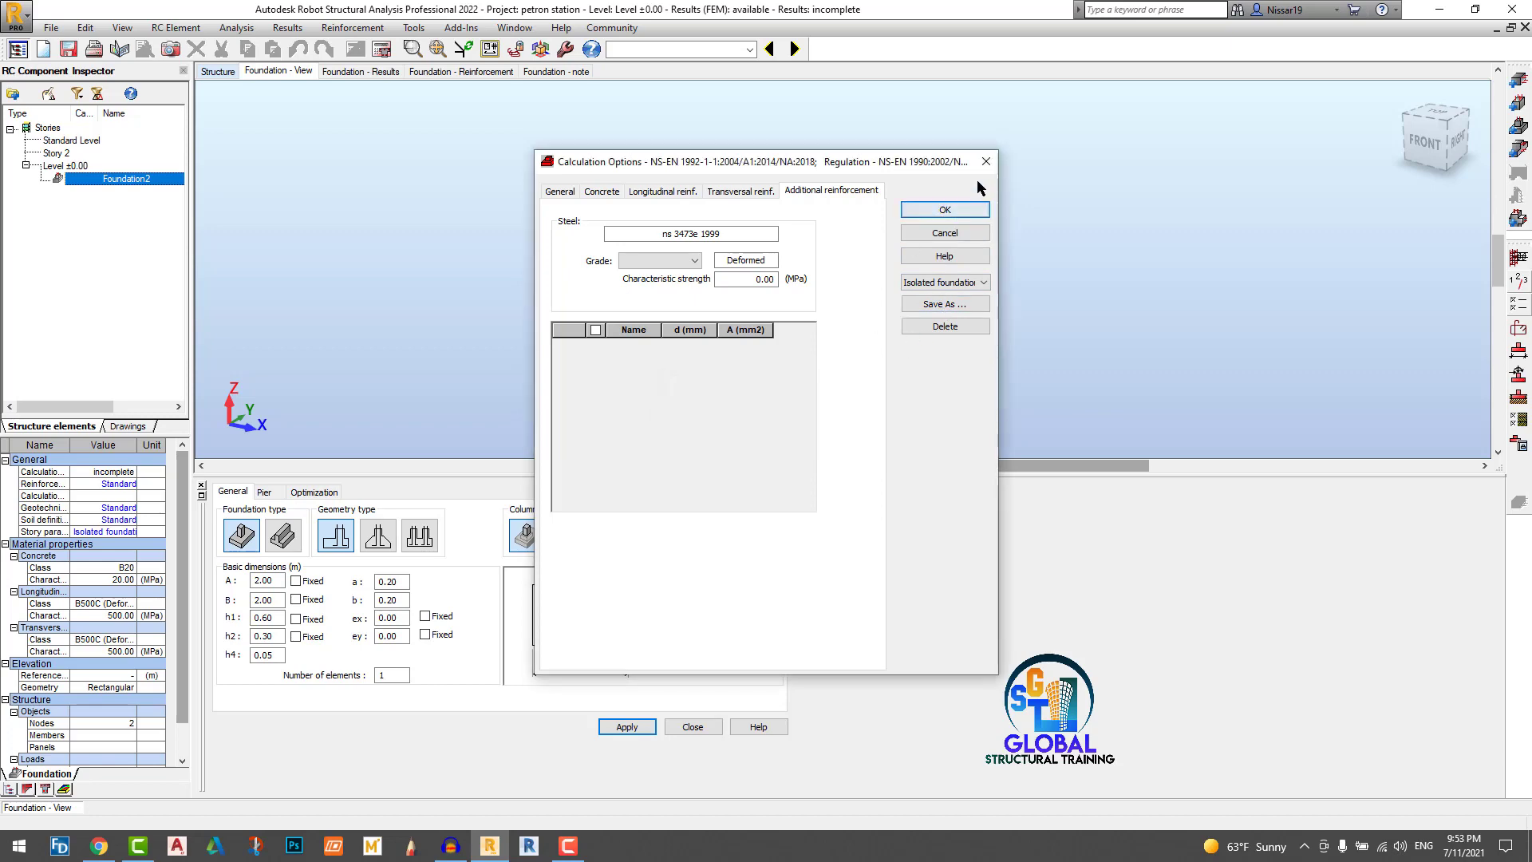
Step: Load the "Isolated foundation" soil definition with gravel, re-save it under the same name and apply it to the footing
{"action": "left_click", "coordinate": [1518, 398]}
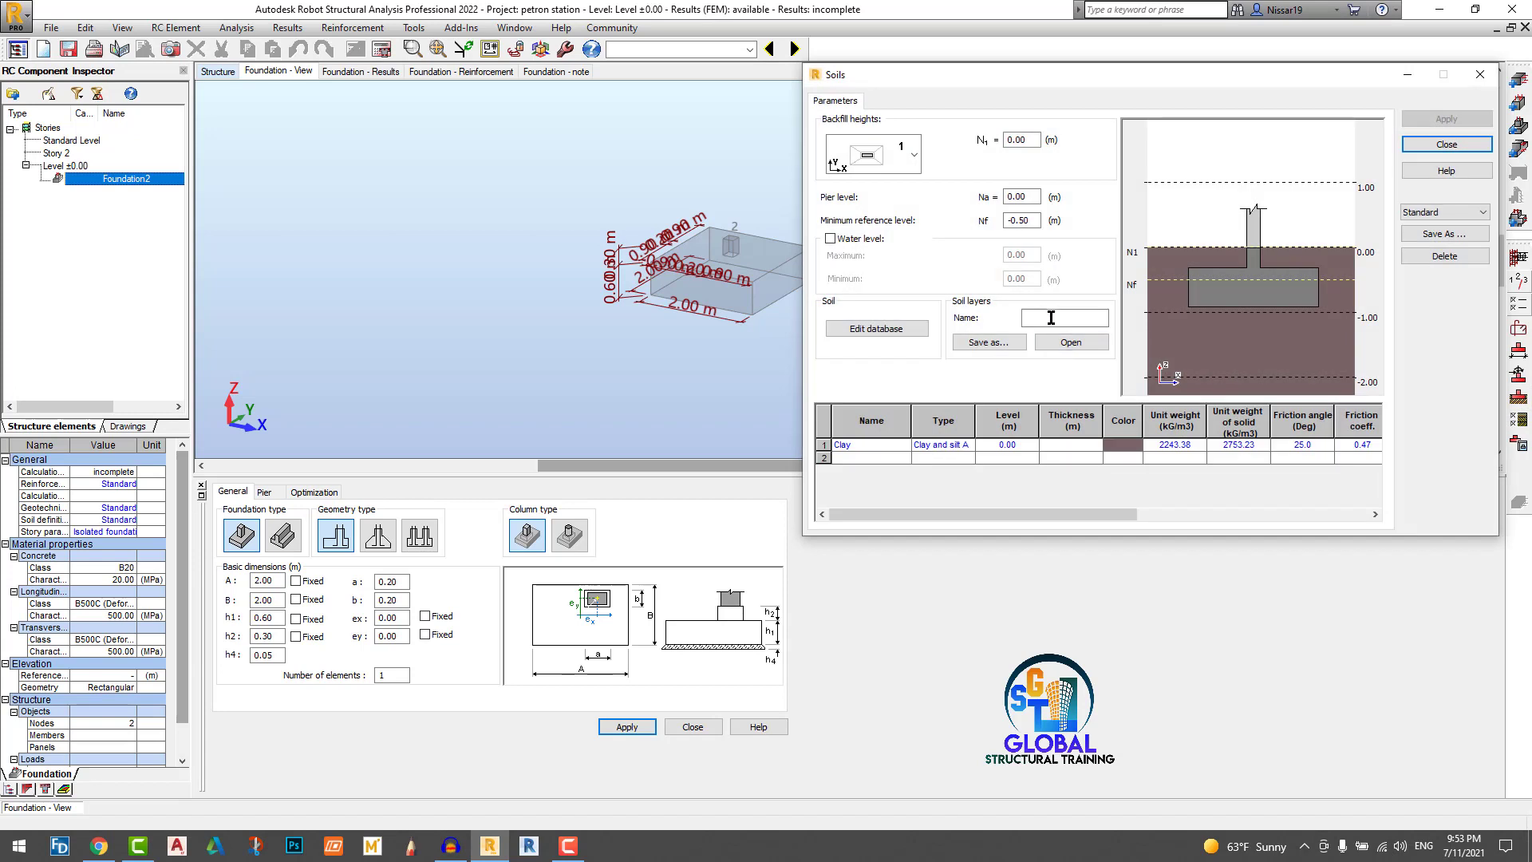
{"action": "left_click", "coordinate": [1444, 212]}
{"action": "left_click", "coordinate": [1436, 231]}
{"action": "left_click", "coordinate": [1443, 235]}
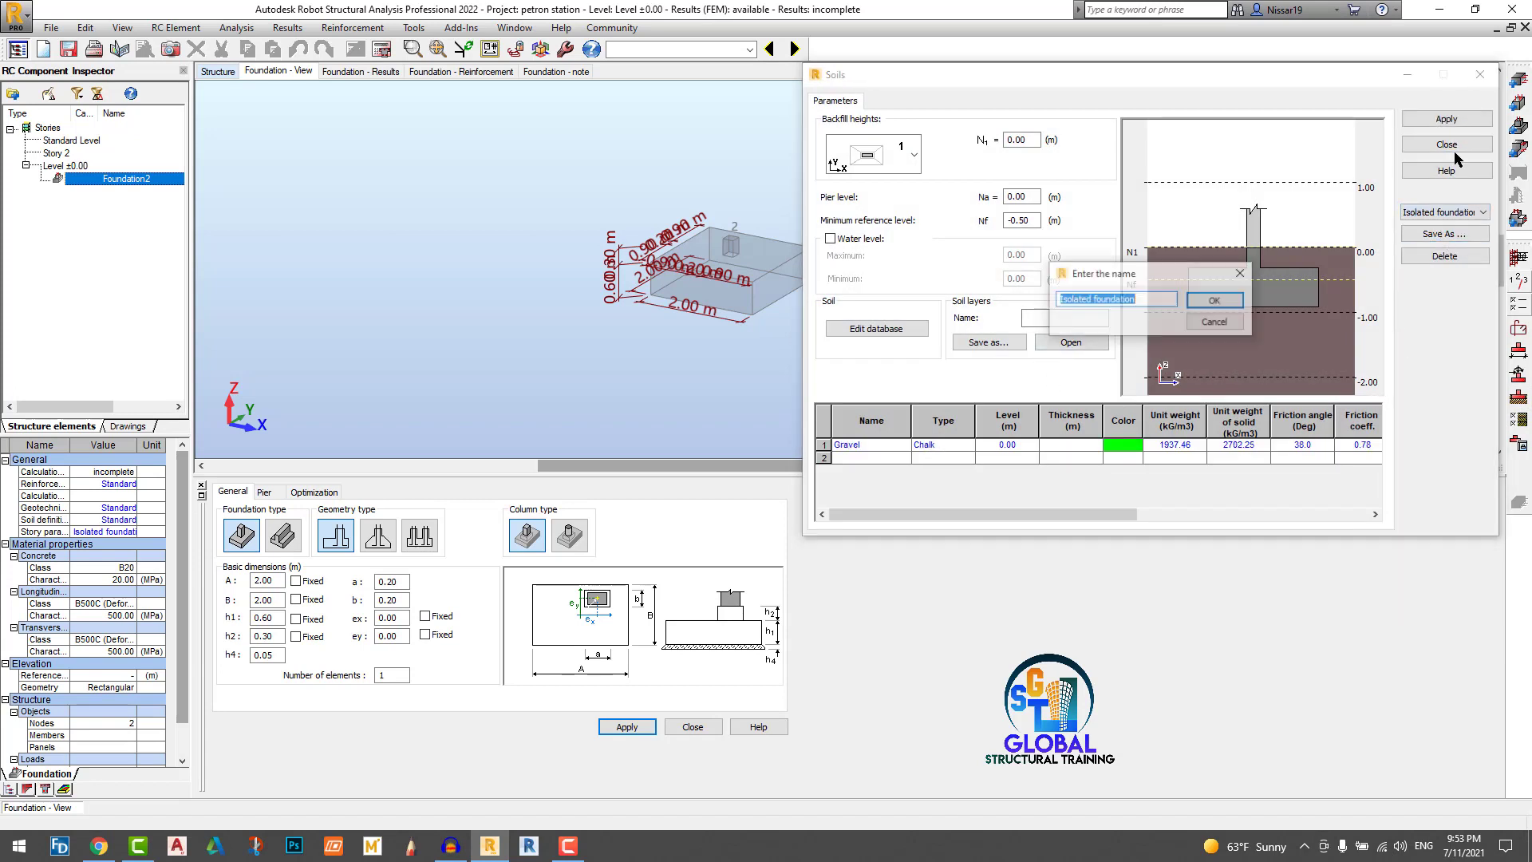
{"action": "left_click", "coordinate": [1229, 309]}
{"action": "left_click", "coordinate": [1440, 121]}
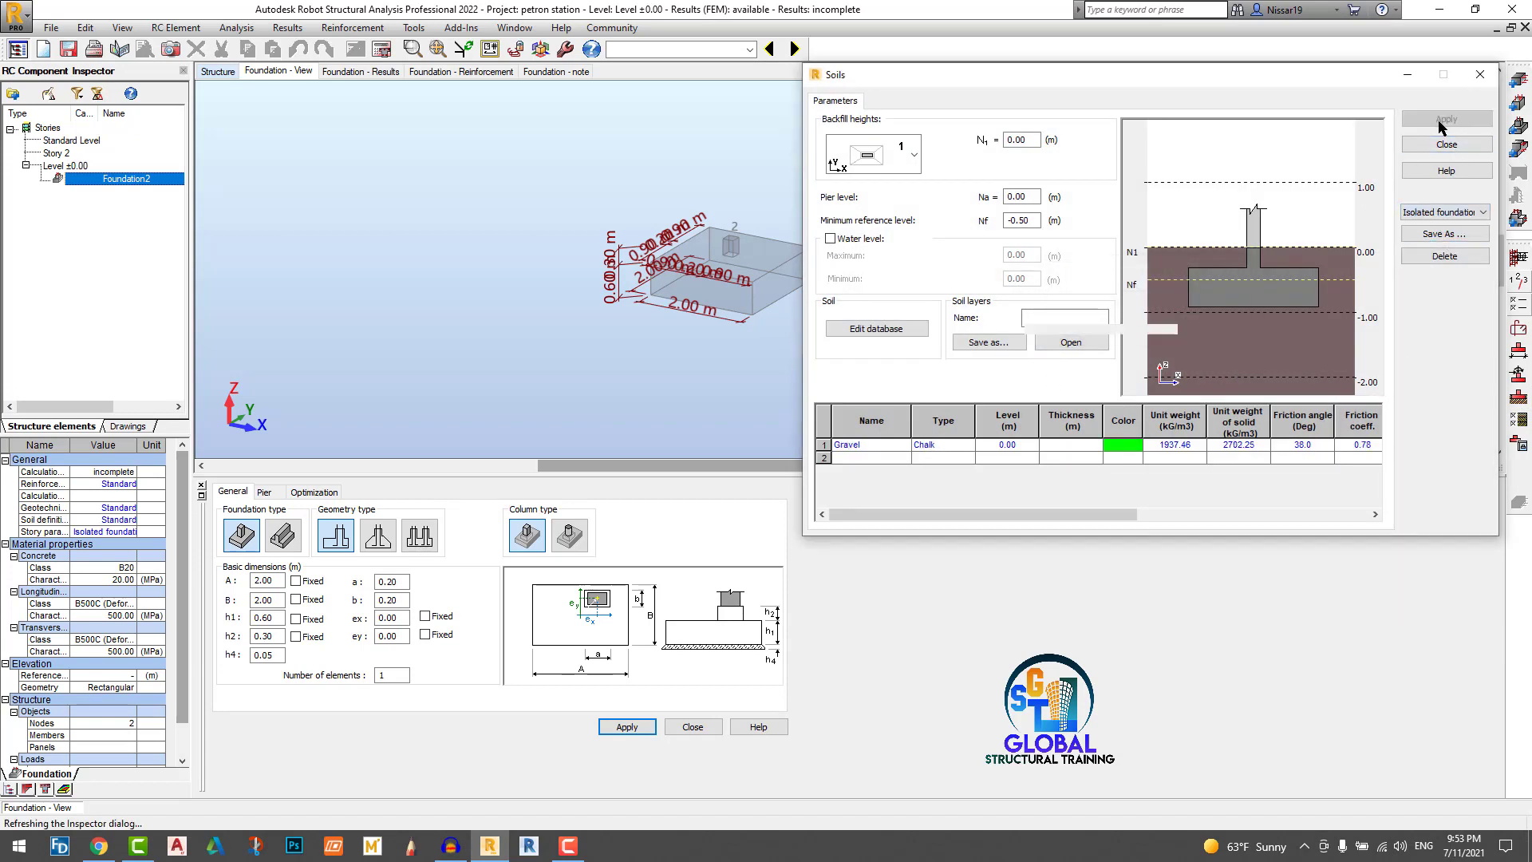
{"action": "left_click", "coordinate": [1480, 74]}
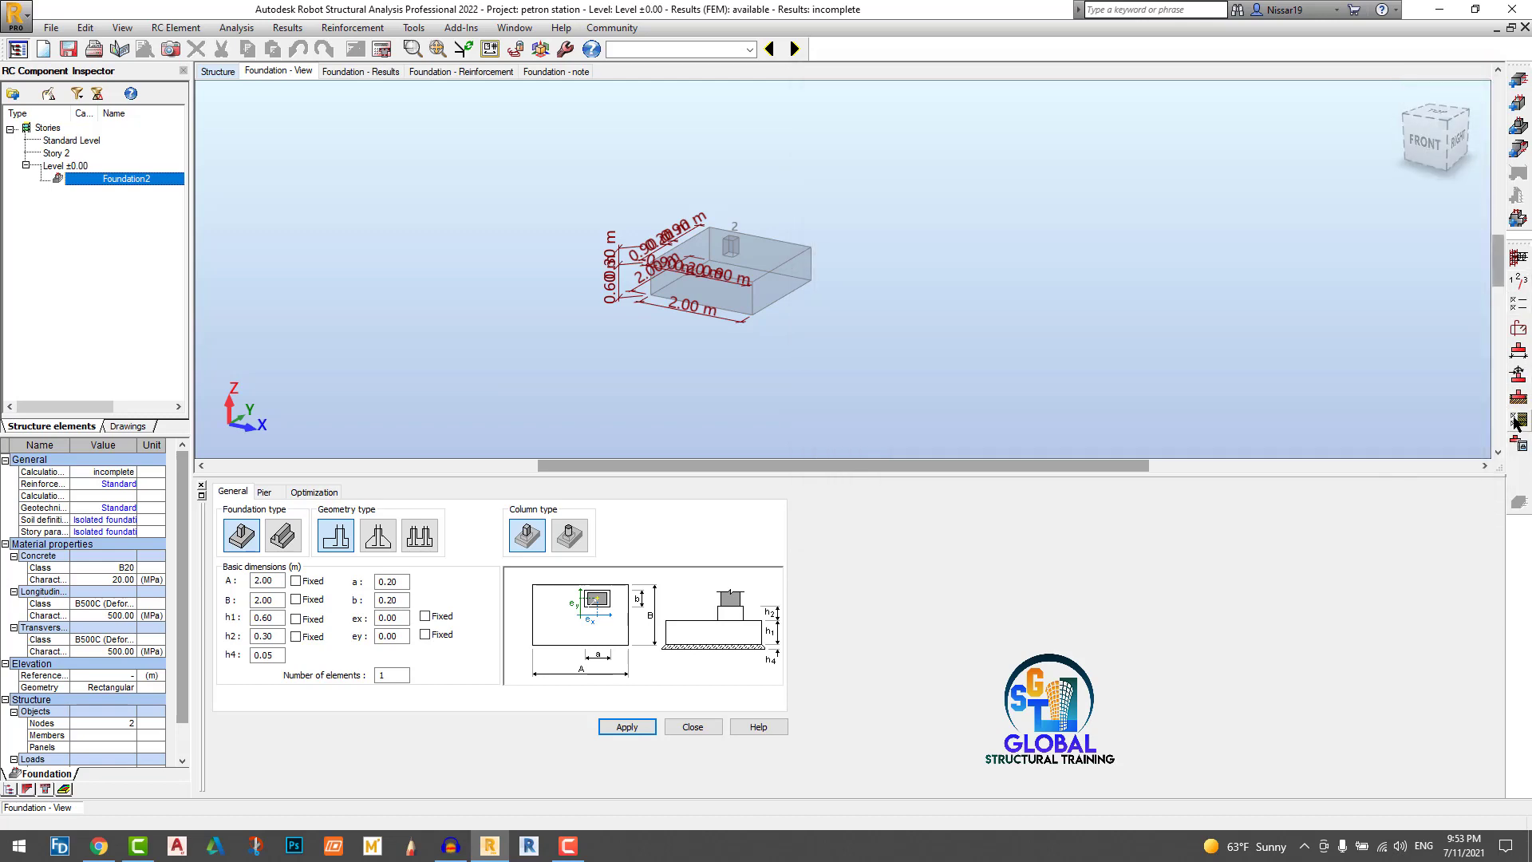
Step: Load the "Isolated foundation" geotechnical options, check the stress settings, re-save them under that name and accept
{"action": "left_click", "coordinate": [1516, 421]}
{"action": "left_click", "coordinate": [942, 433]}
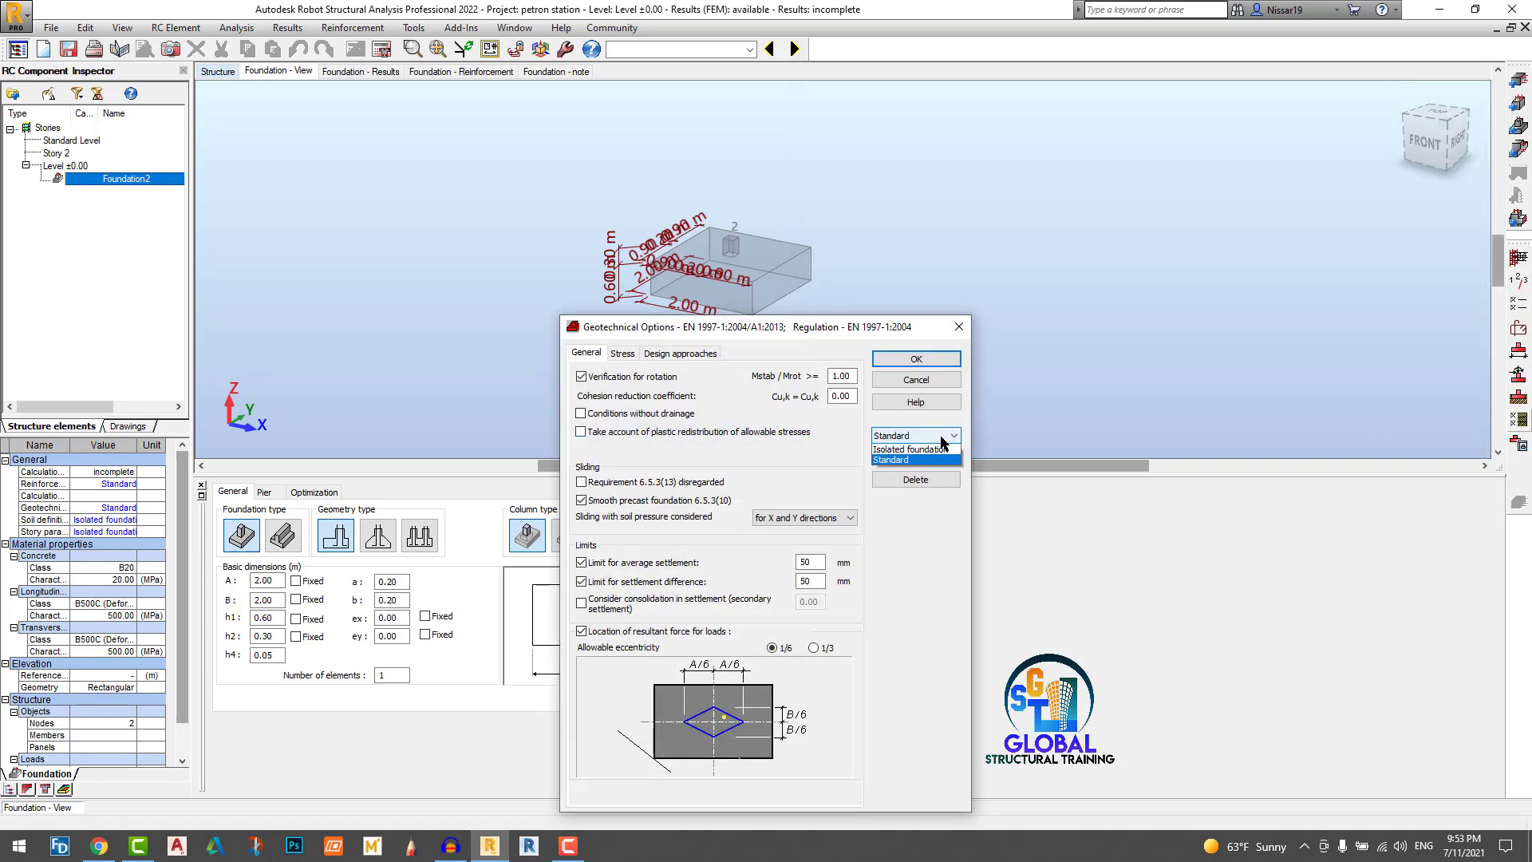
{"action": "left_click", "coordinate": [925, 465]}
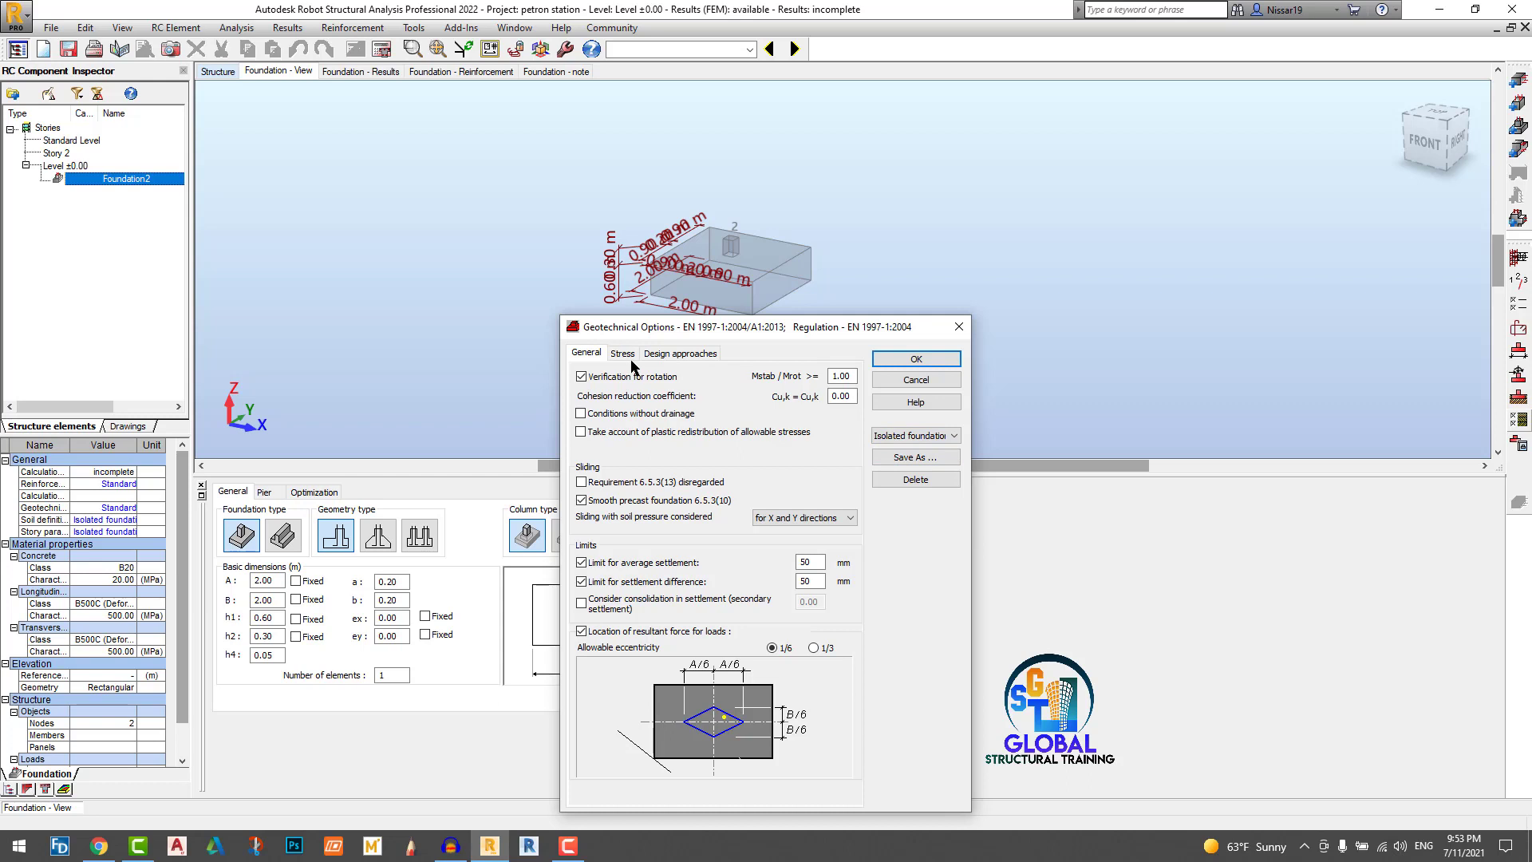
{"action": "left_click", "coordinate": [623, 355]}
{"action": "left_click", "coordinate": [915, 456]}
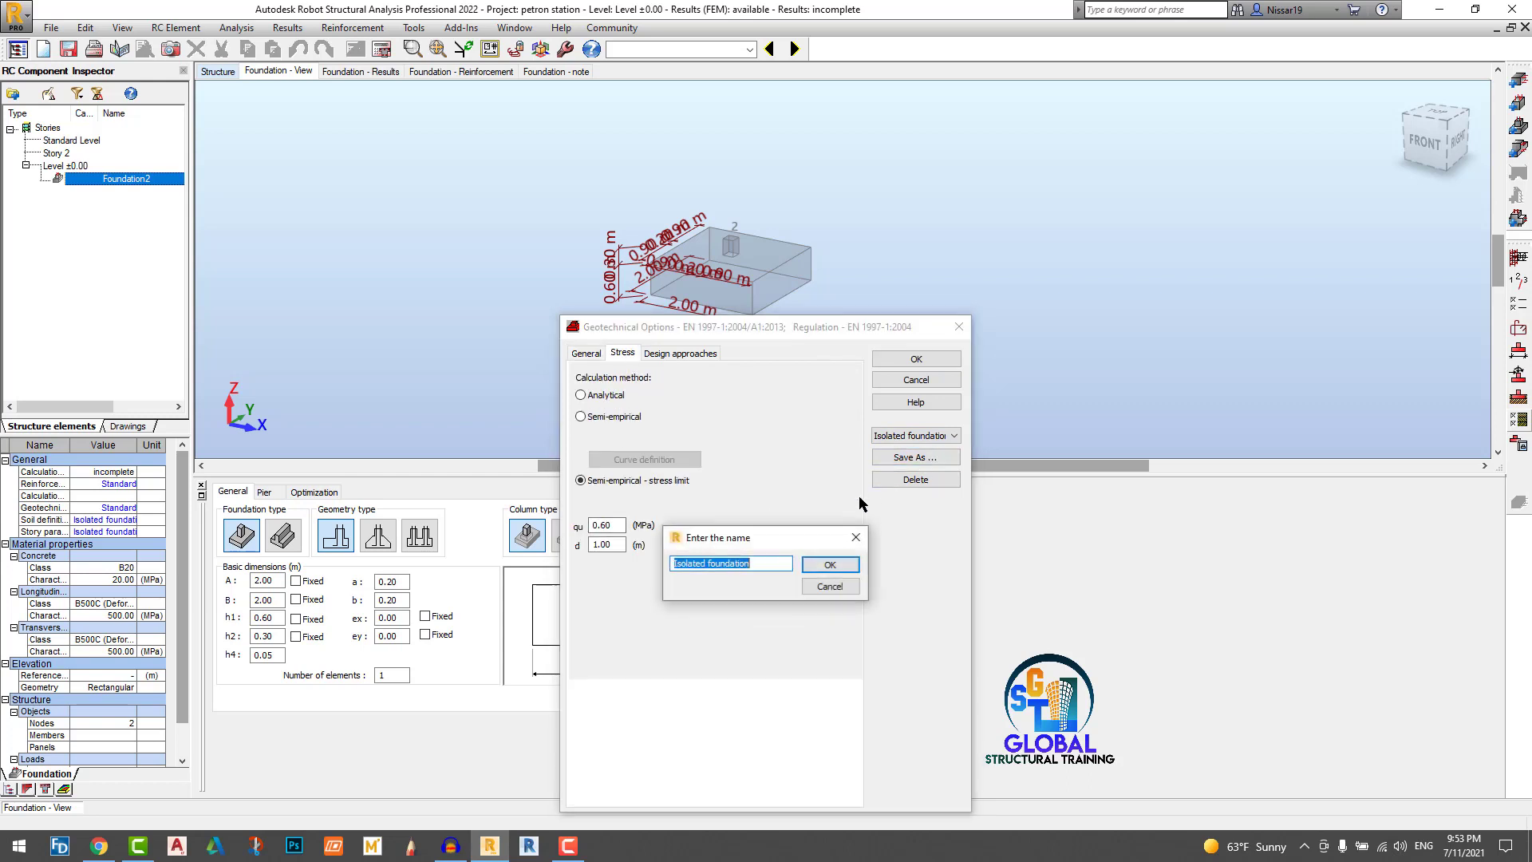
{"action": "left_click", "coordinate": [831, 563]}
{"action": "left_click", "coordinate": [916, 359]}
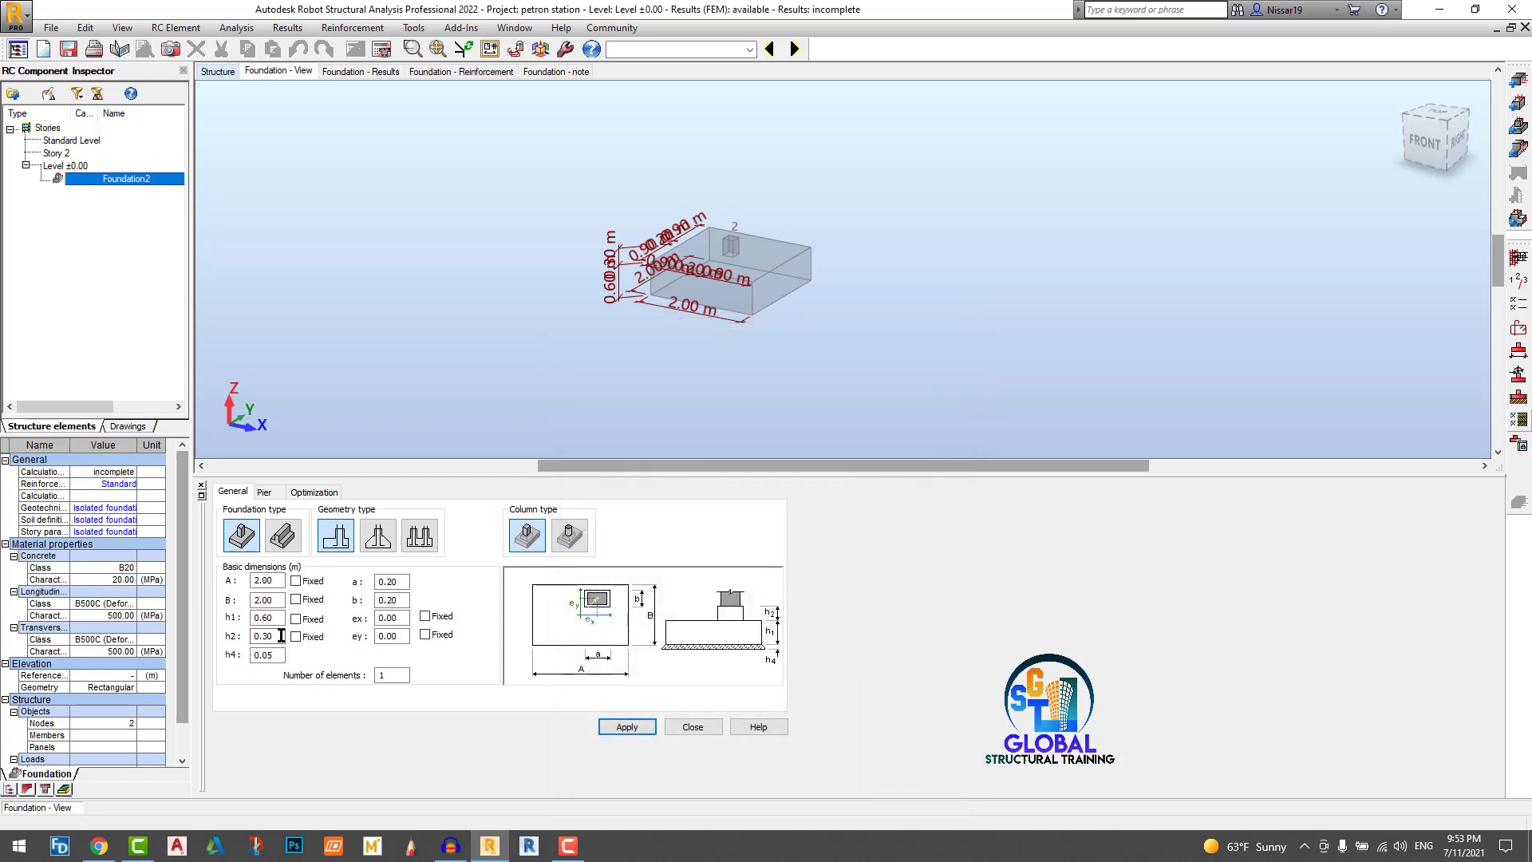
Step: Set the footing height h1 to 0.9 m, mark it as fixed and apply the geometry
{"action": "double_click", "coordinate": [283, 618]}
{"action": "left_click", "coordinate": [295, 619]}
{"action": "left_click", "coordinate": [626, 726]}
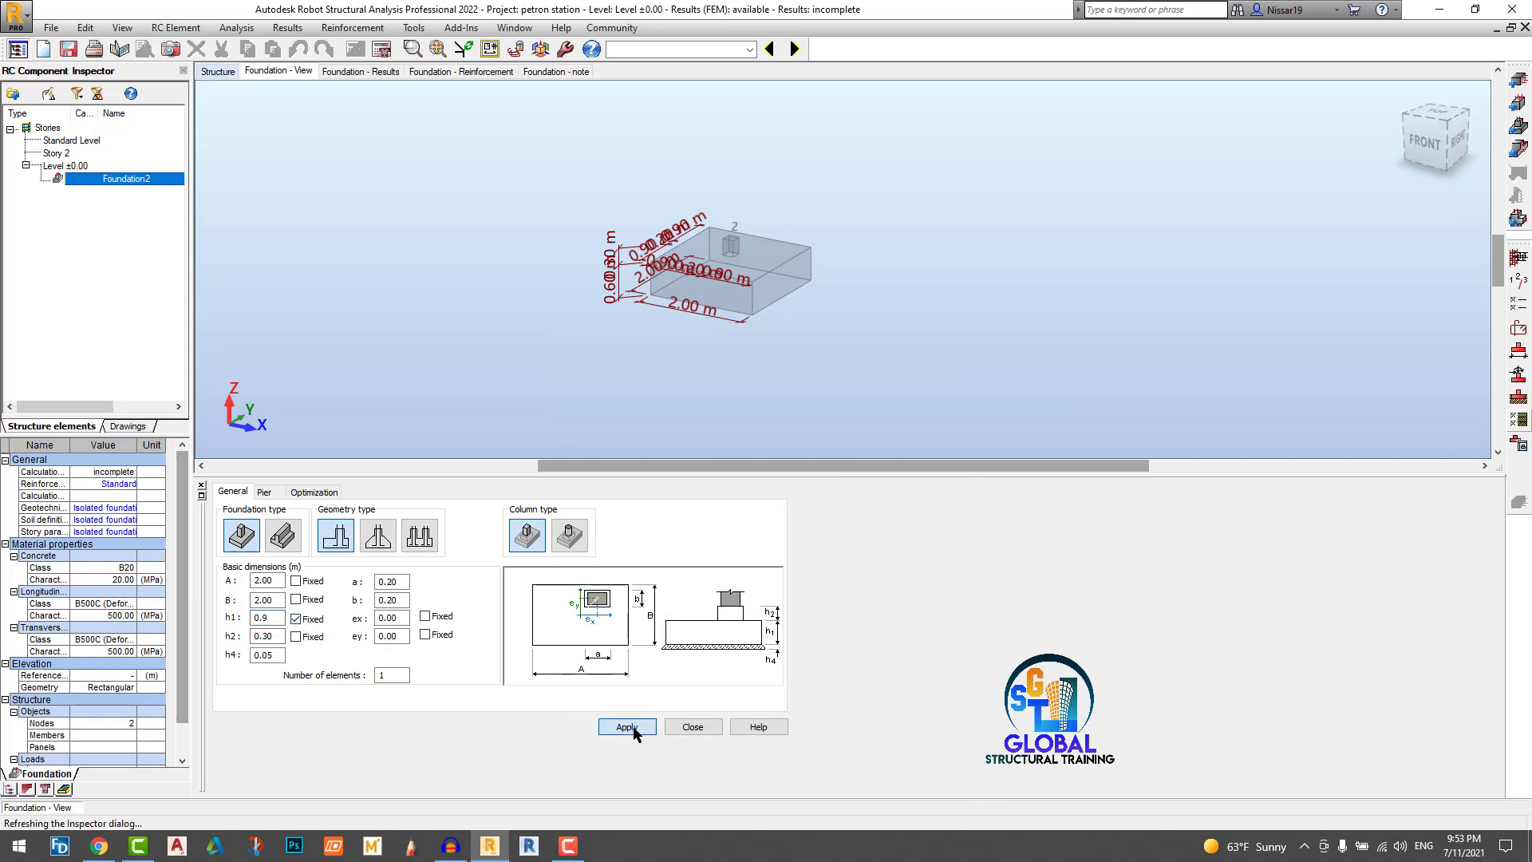
Step: Assign the "Isolated foundation" calculation options and reinforcement parameters to Foundation2
{"action": "left_click", "coordinate": [134, 498]}
{"action": "left_click", "coordinate": [117, 520]}
{"action": "left_click", "coordinate": [130, 484]}
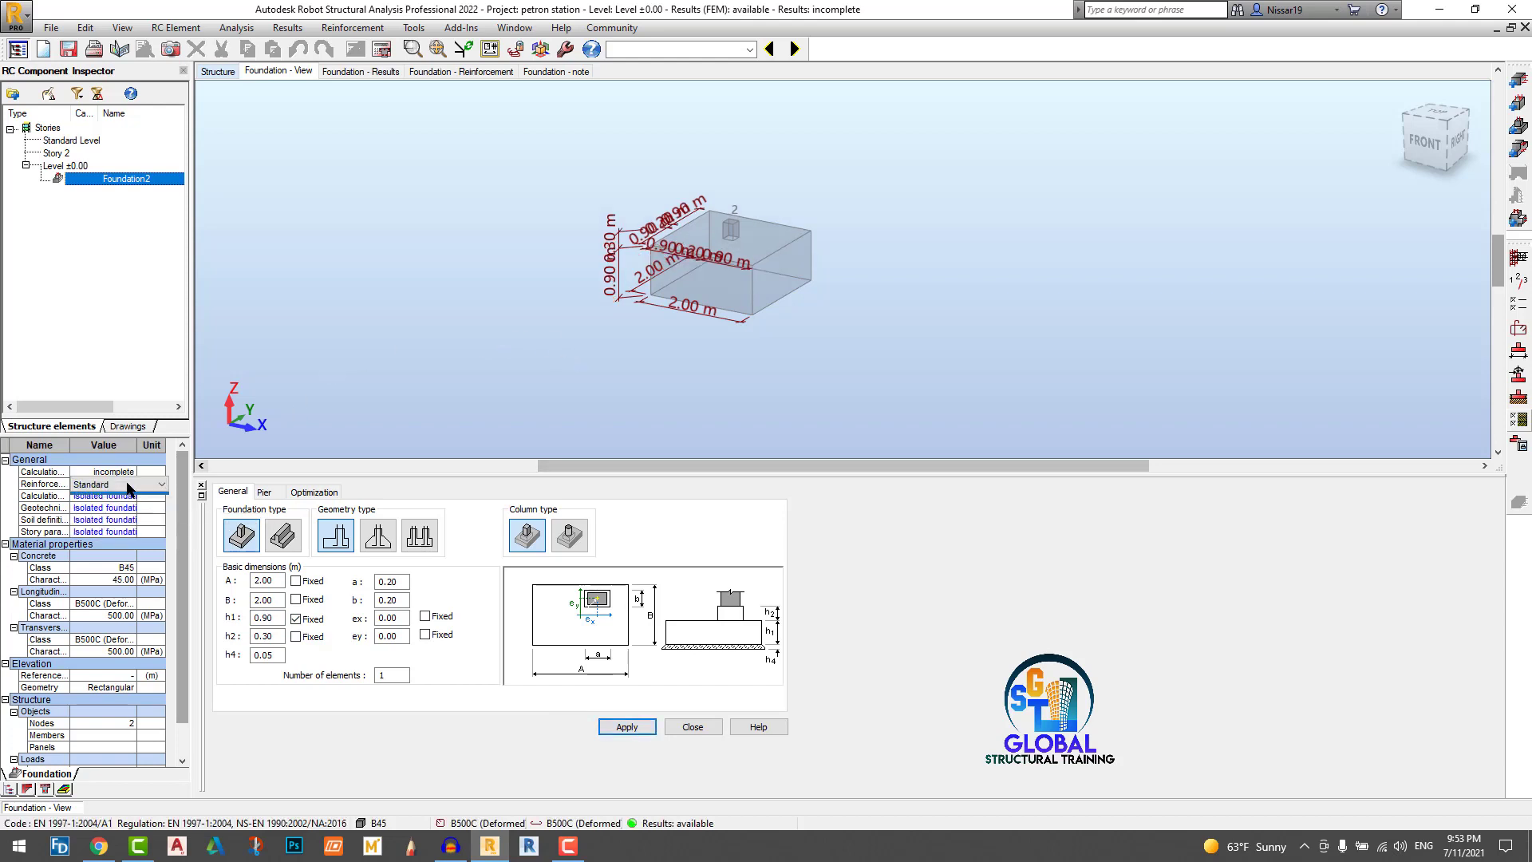
{"action": "left_click", "coordinate": [118, 509]}
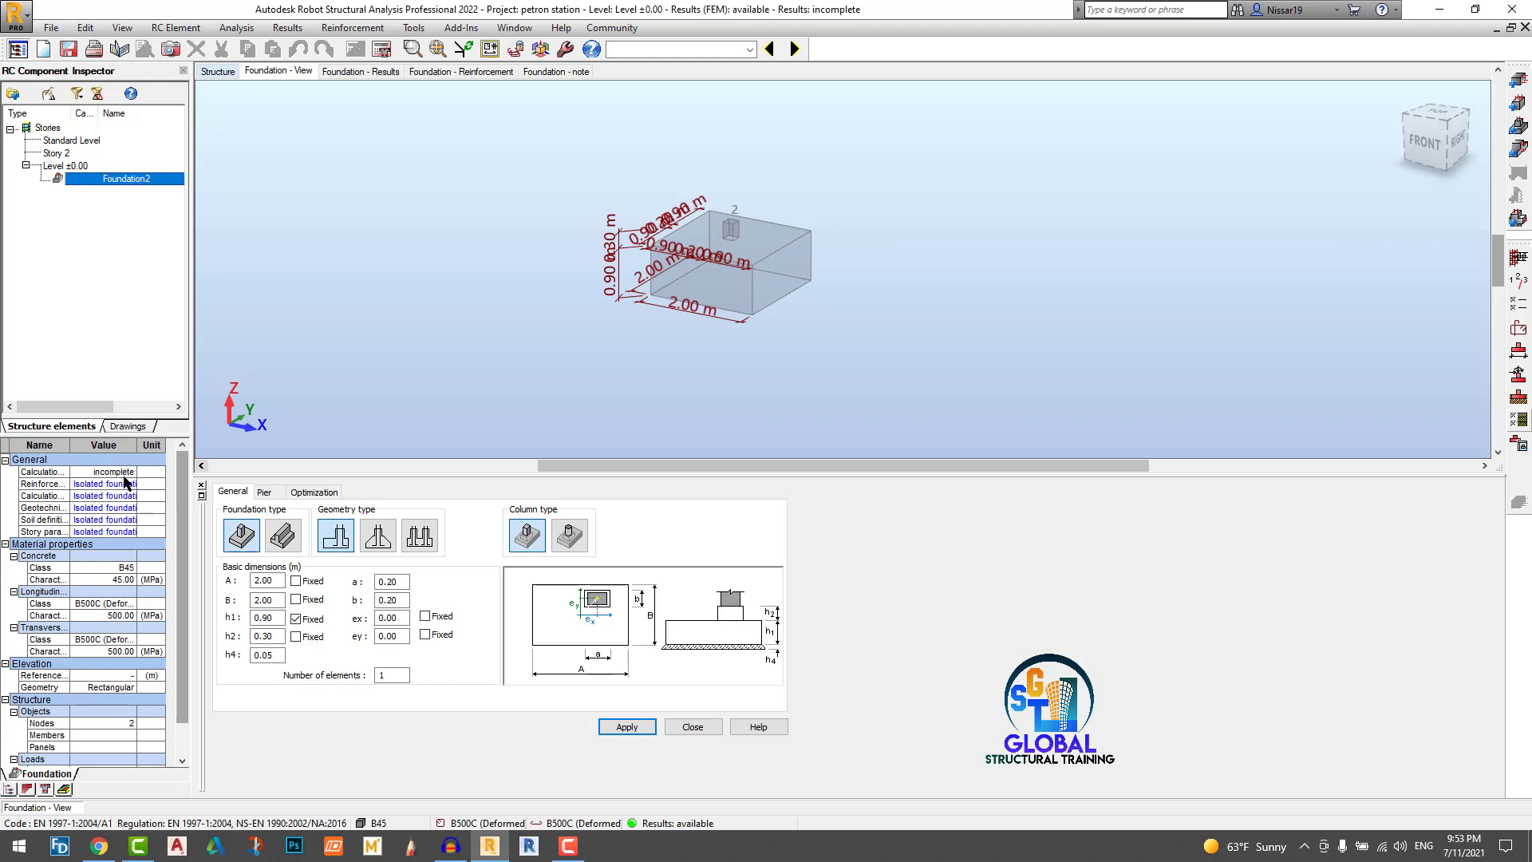
Step: Calculate Foundation2 without generating drawings or keeping existing reinforcement, and acknowledge the calculation report
{"action": "left_click", "coordinate": [382, 50]}
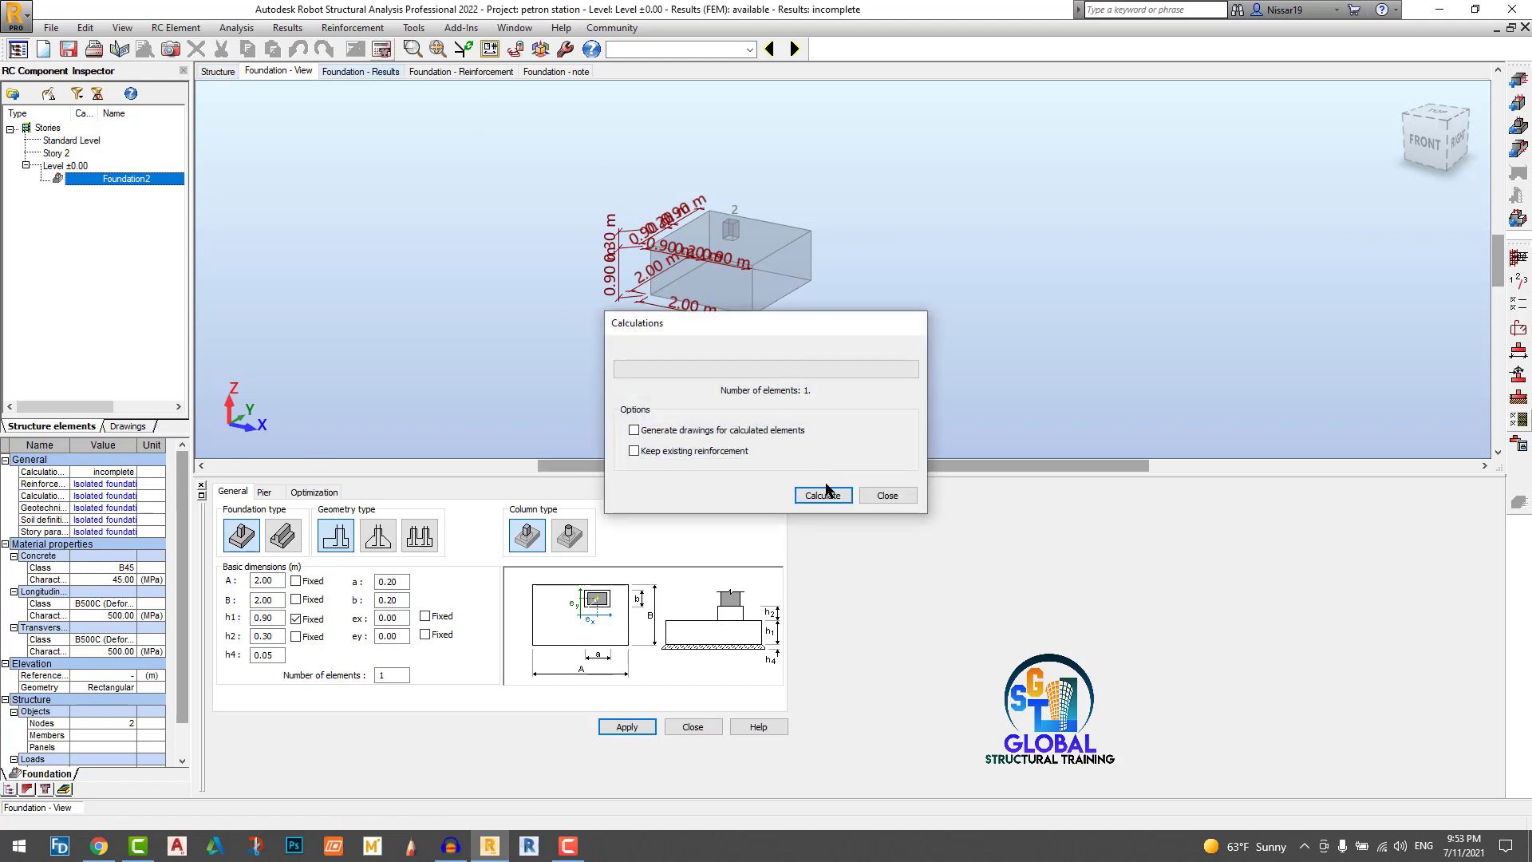
{"action": "left_click", "coordinate": [824, 494]}
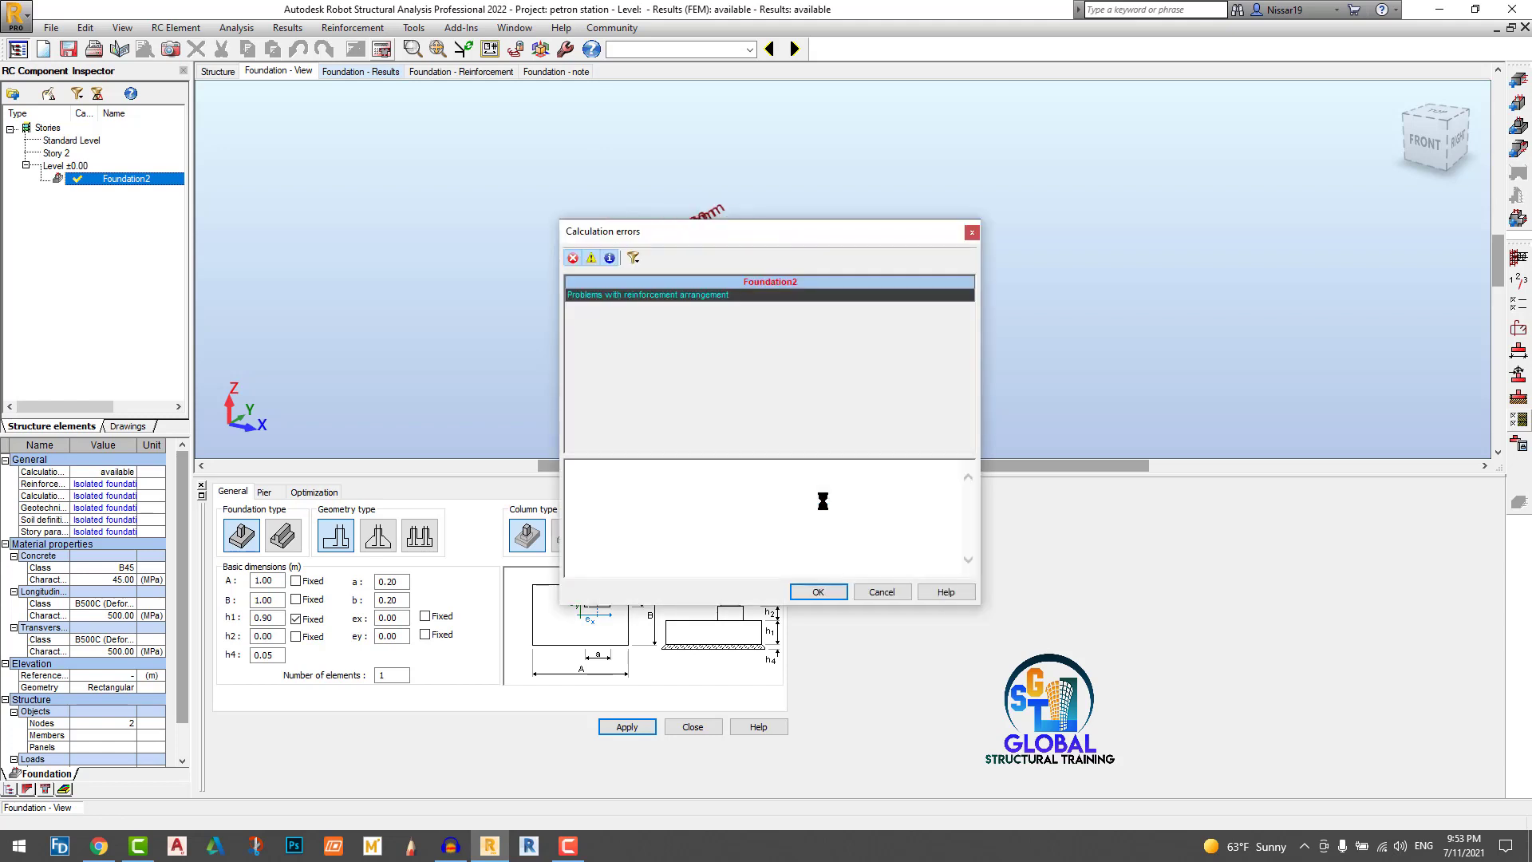
{"action": "left_click", "coordinate": [818, 591]}
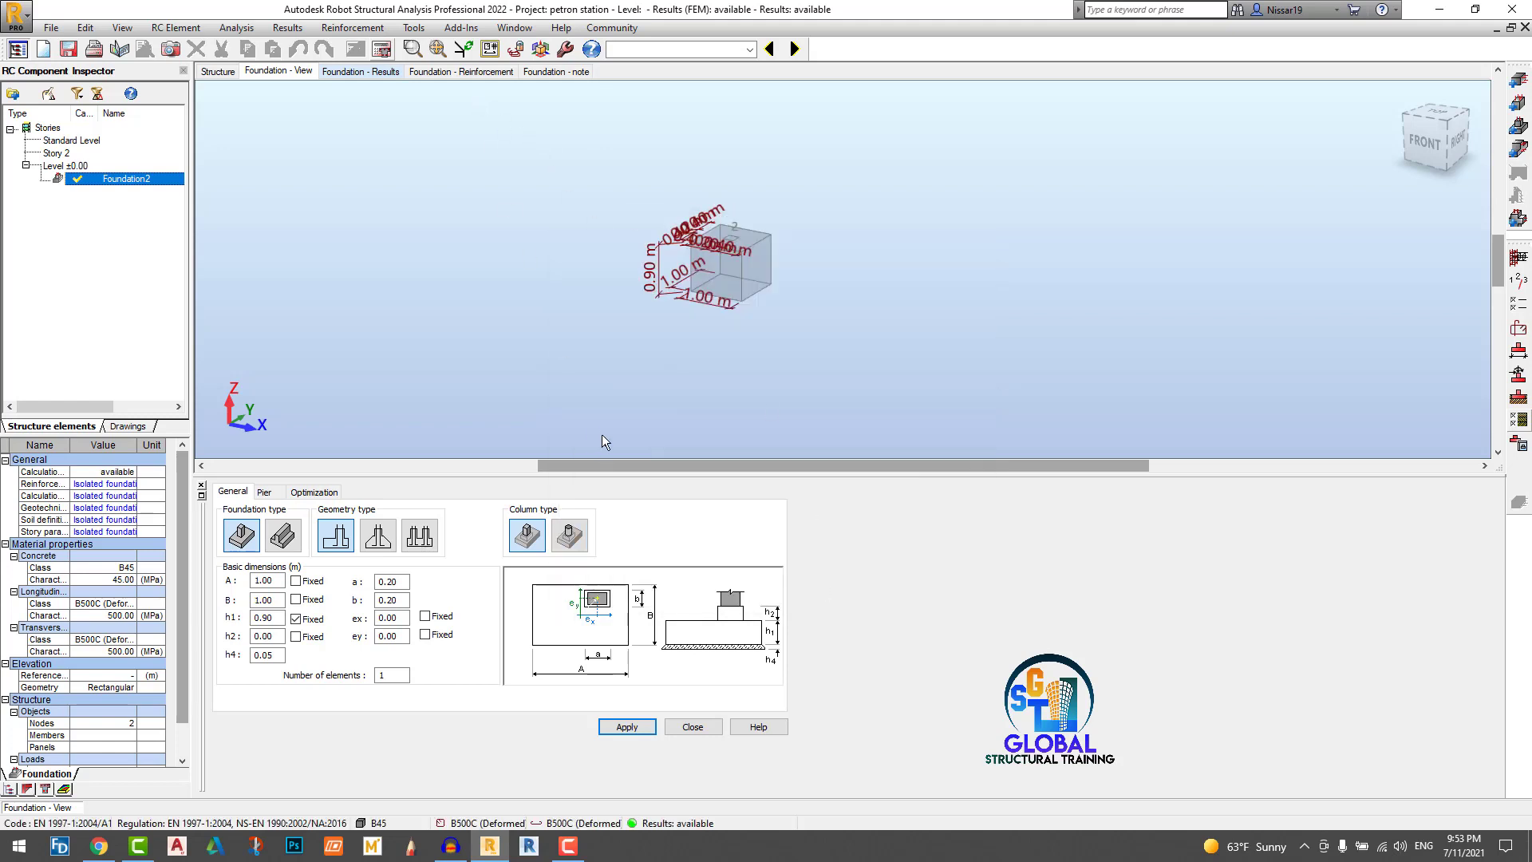
Step: Examine Foundation2's reinforcement cage in 3D and read its calculation note through the load combinations and geotechnical design
{"action": "left_click", "coordinate": [454, 72]}
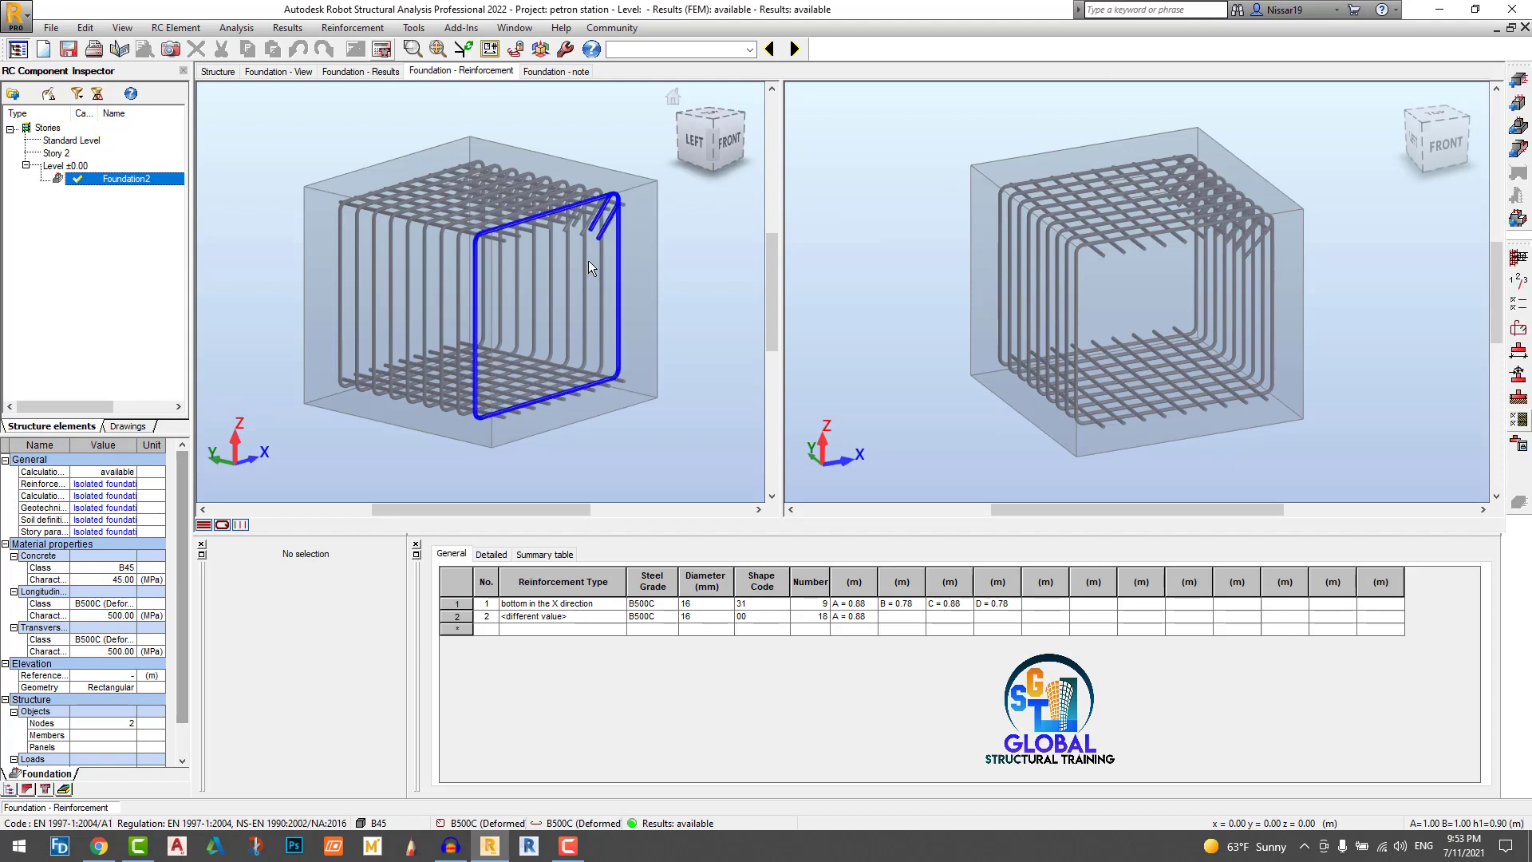
{"action": "scroll", "coordinate": [589, 264], "scroll_direction": "up", "scroll_amount": 4}
{"action": "scroll", "coordinate": [727, 255], "scroll_direction": "down", "scroll_amount": 5}
{"action": "scroll", "coordinate": [1228, 229], "scroll_direction": "up", "scroll_amount": 5}
{"action": "scroll", "coordinate": [1045, 220], "scroll_direction": "down", "scroll_amount": 4}
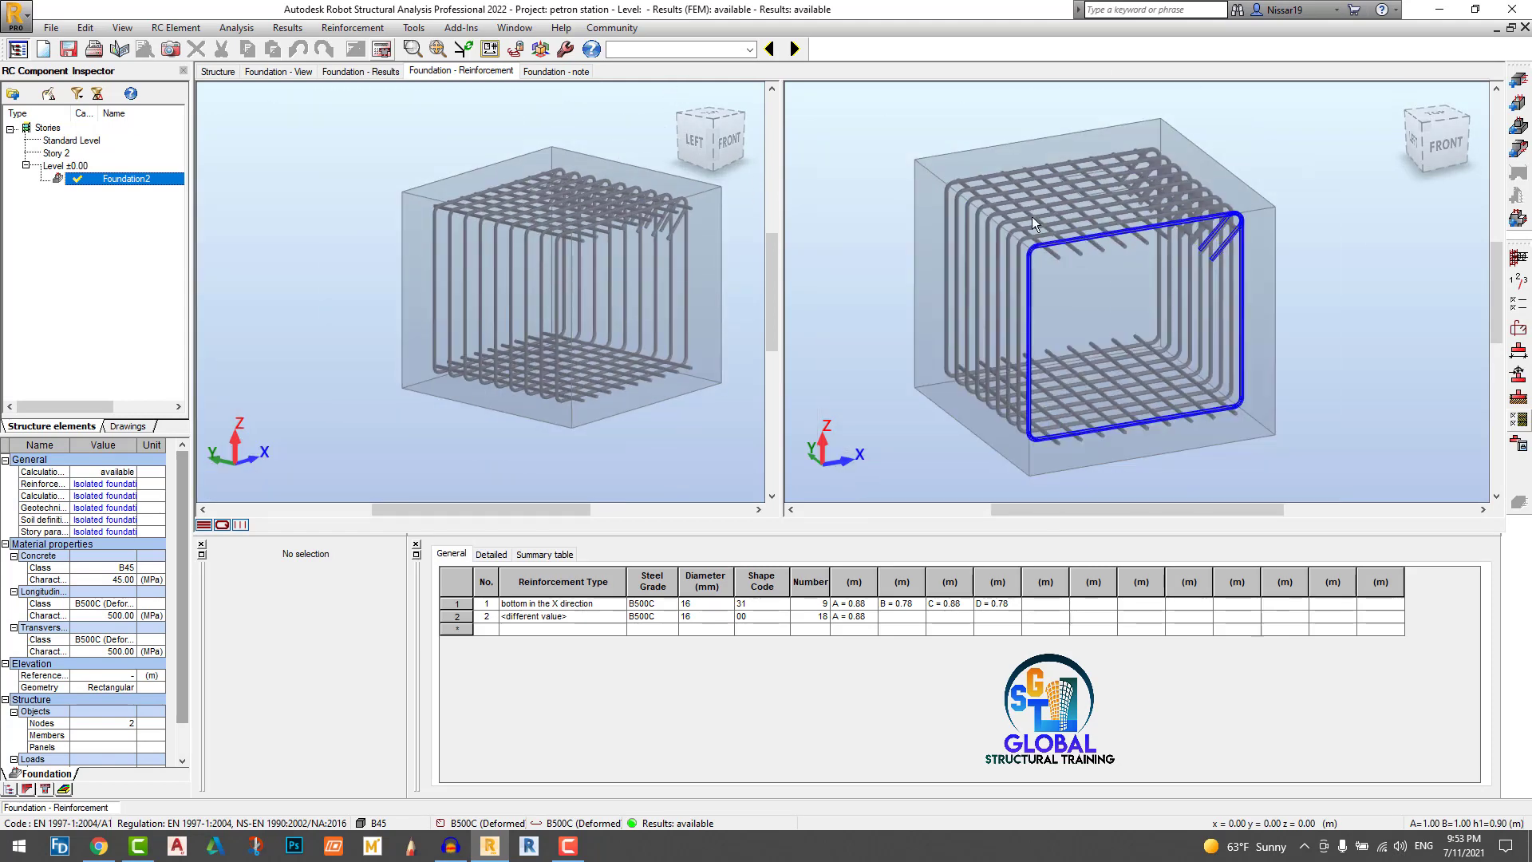
{"action": "left_click", "coordinate": [554, 72]}
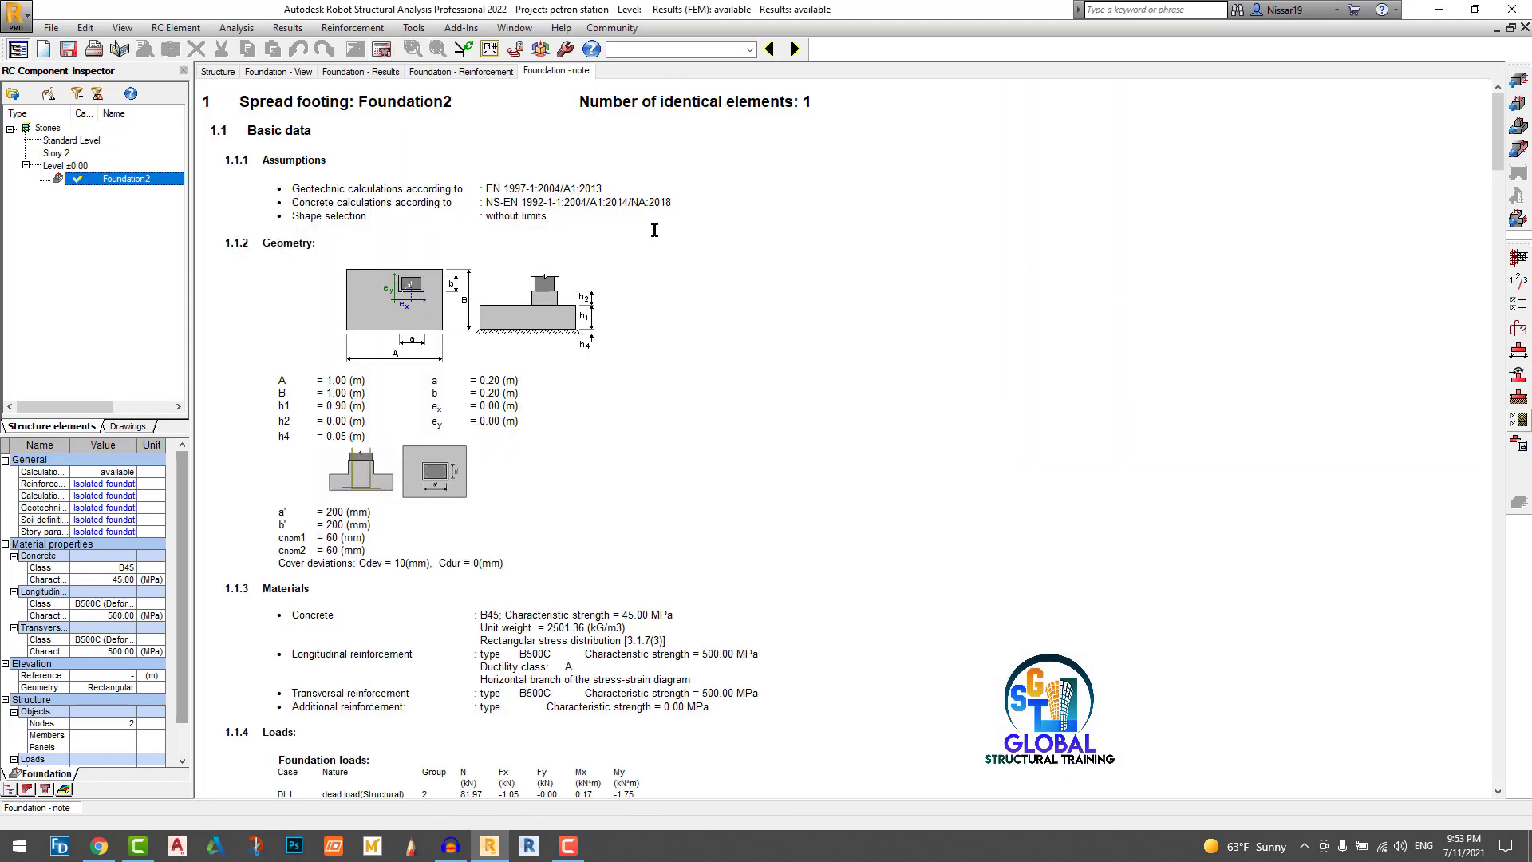
{"action": "scroll", "coordinate": [623, 446], "scroll_direction": "down", "scroll_amount": 15}
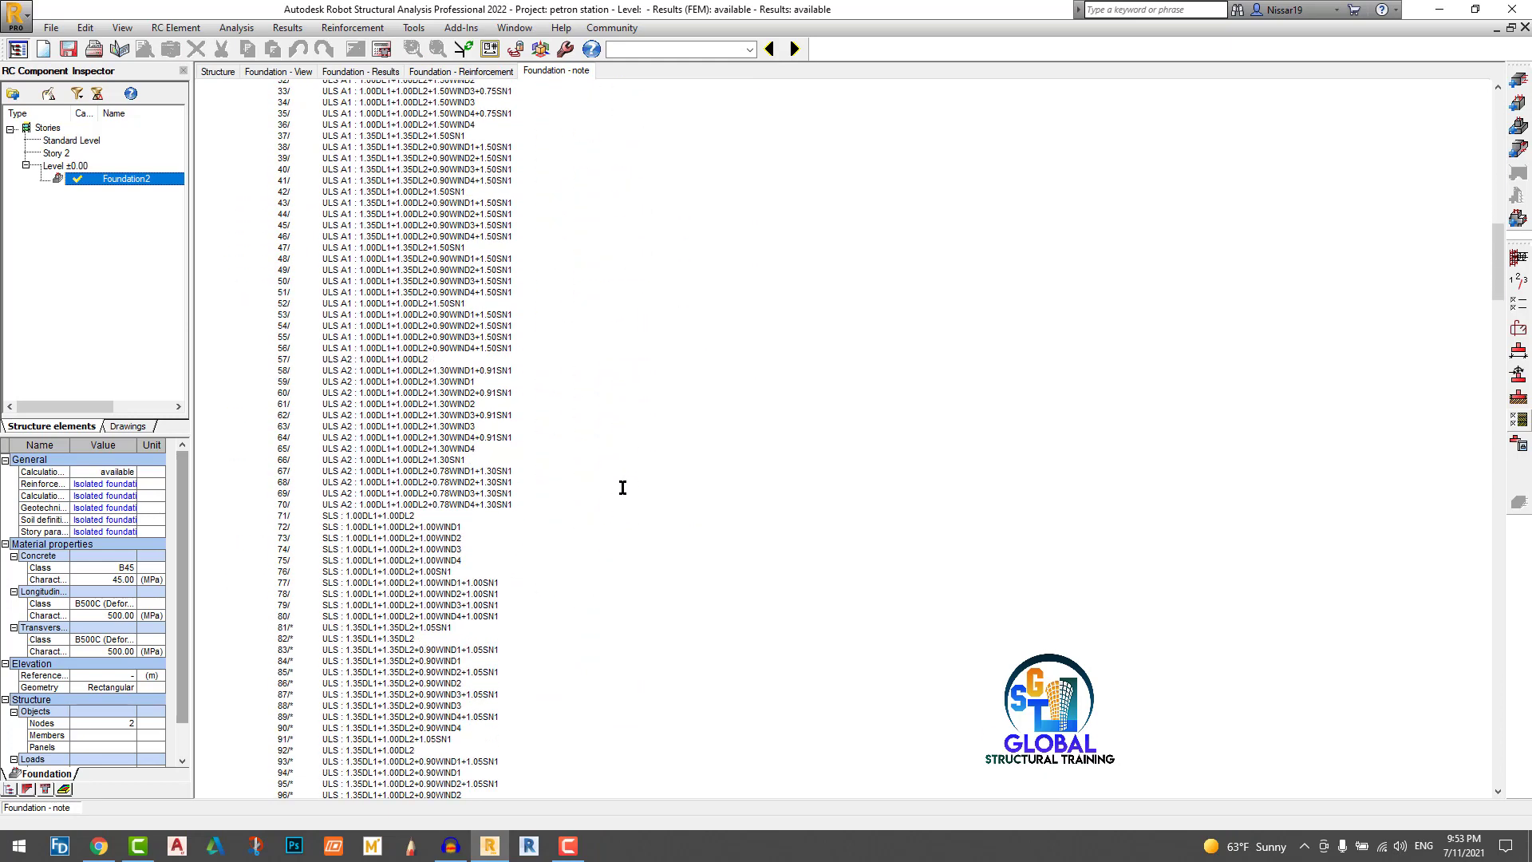
{"action": "scroll", "coordinate": [622, 482], "scroll_direction": "down", "scroll_amount": 20}
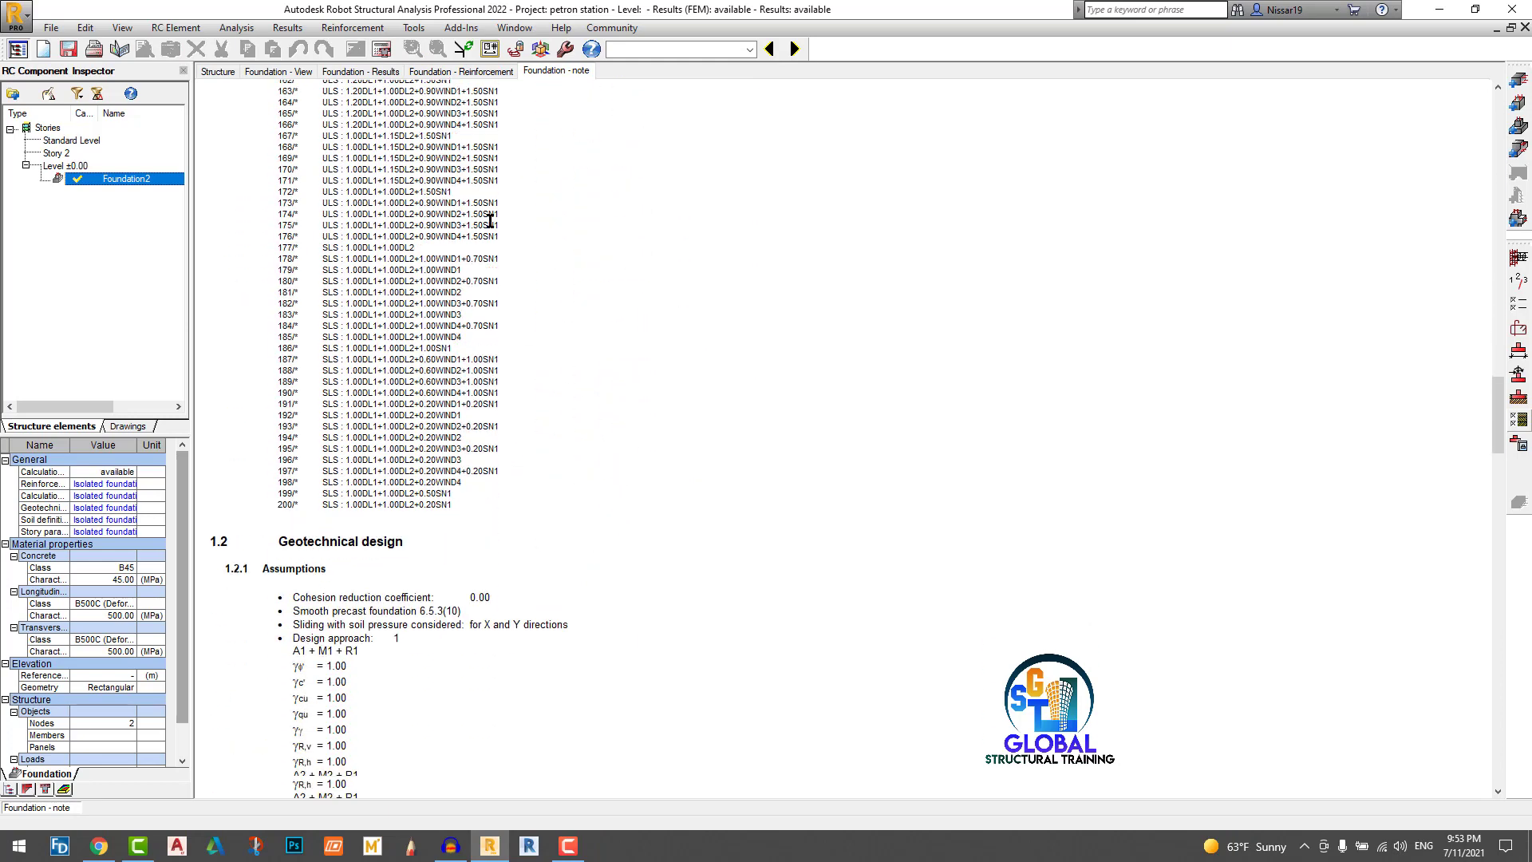
{"action": "scroll", "coordinate": [490, 221], "scroll_direction": "down", "scroll_amount": 10}
{"action": "left_click", "coordinate": [461, 72]}
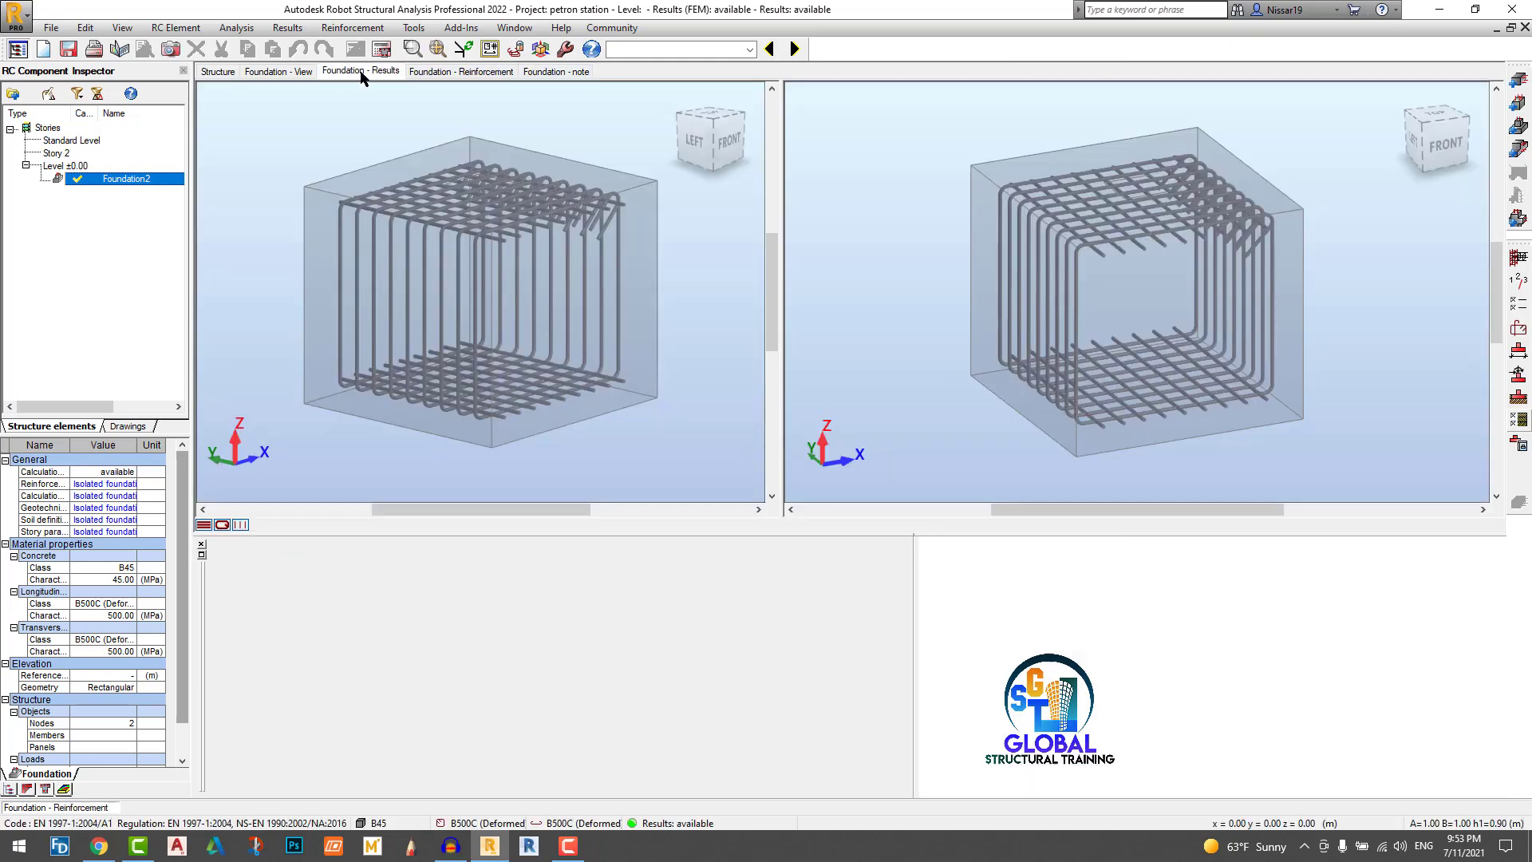
{"action": "left_click", "coordinate": [361, 71]}
Step: Set the fixed footing height h1 to 0.6 m, apply it and recalculate Foundation2
{"action": "left_click", "coordinate": [278, 71]}
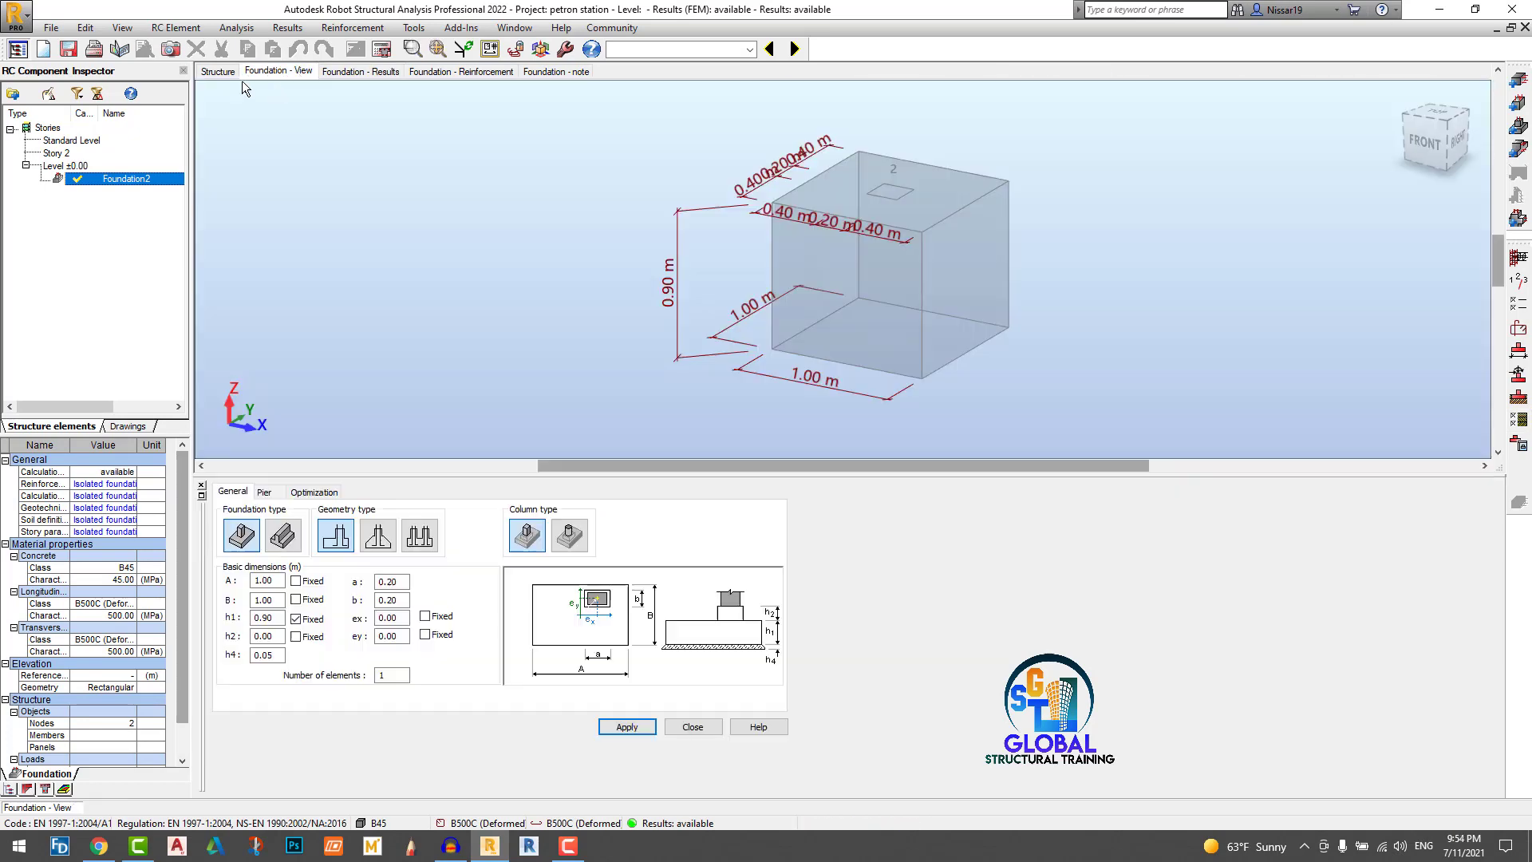
{"action": "double_click", "coordinate": [279, 619]}
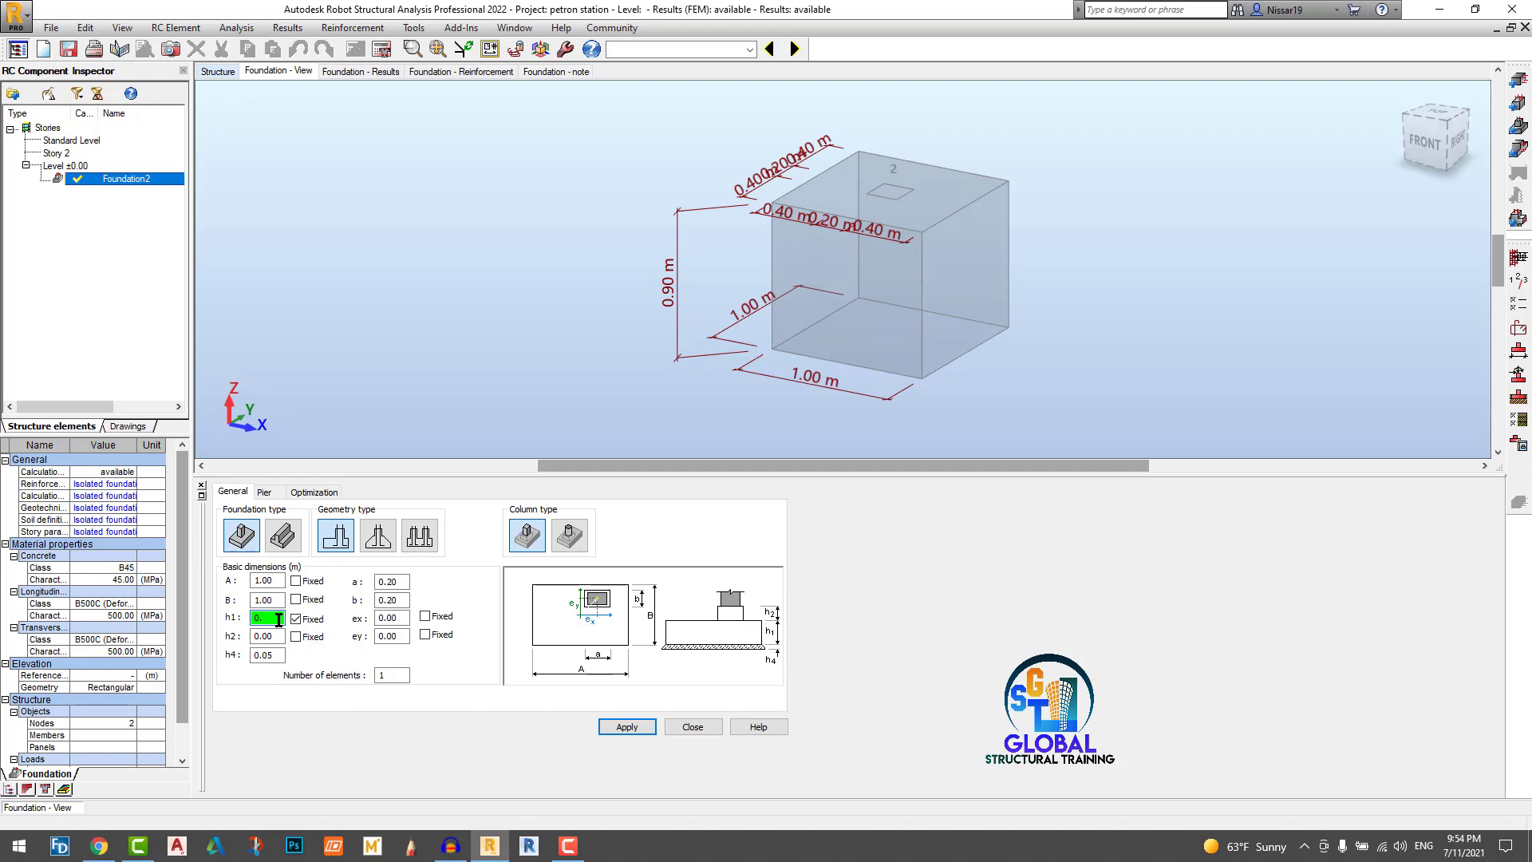
{"action": "left_click", "coordinate": [626, 727]}
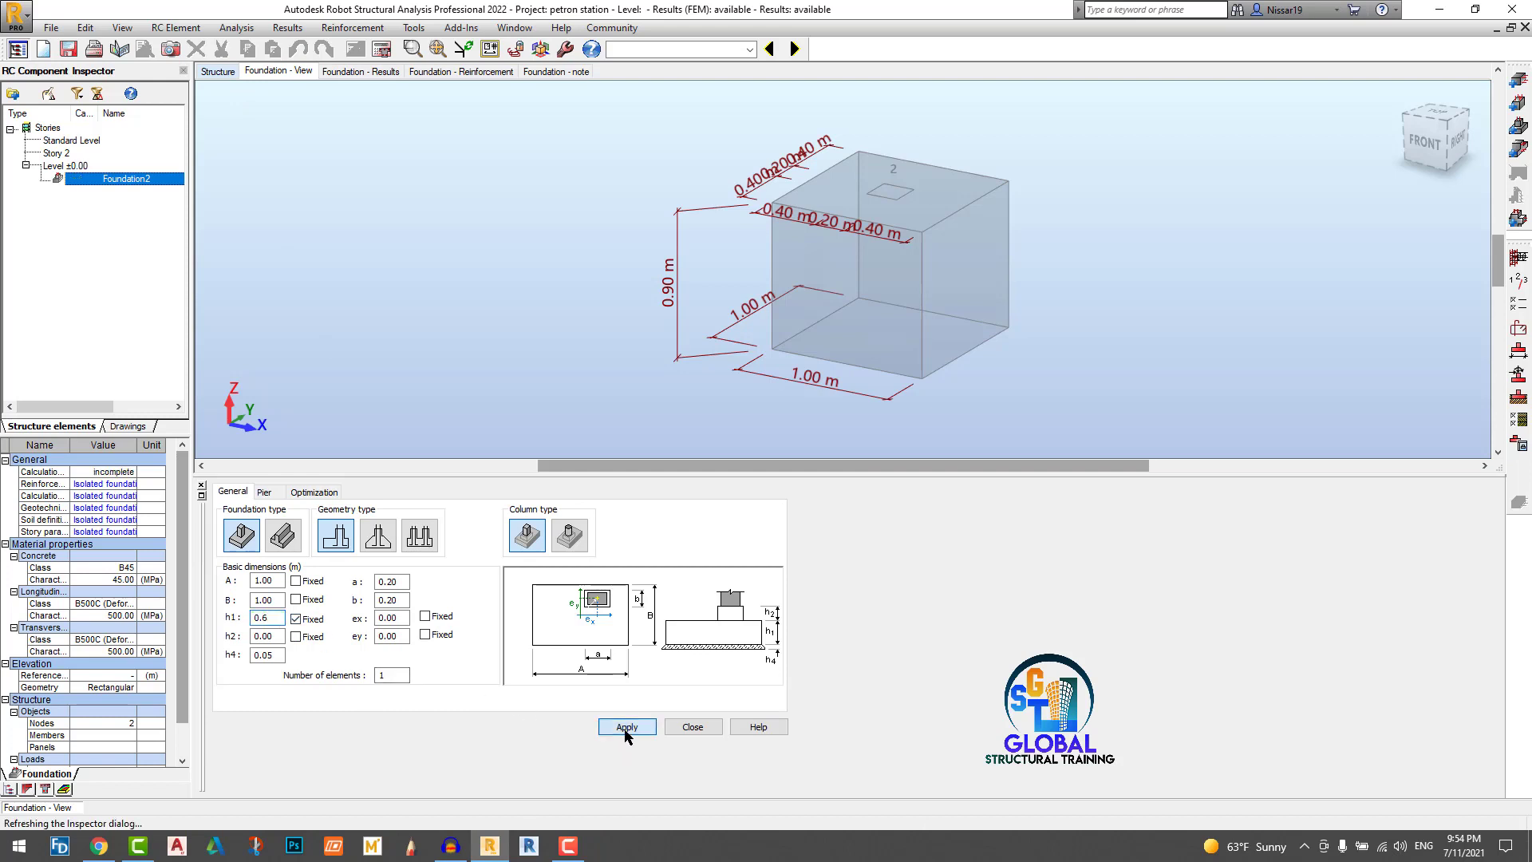
{"action": "left_click", "coordinate": [381, 49]}
{"action": "left_click", "coordinate": [808, 492]}
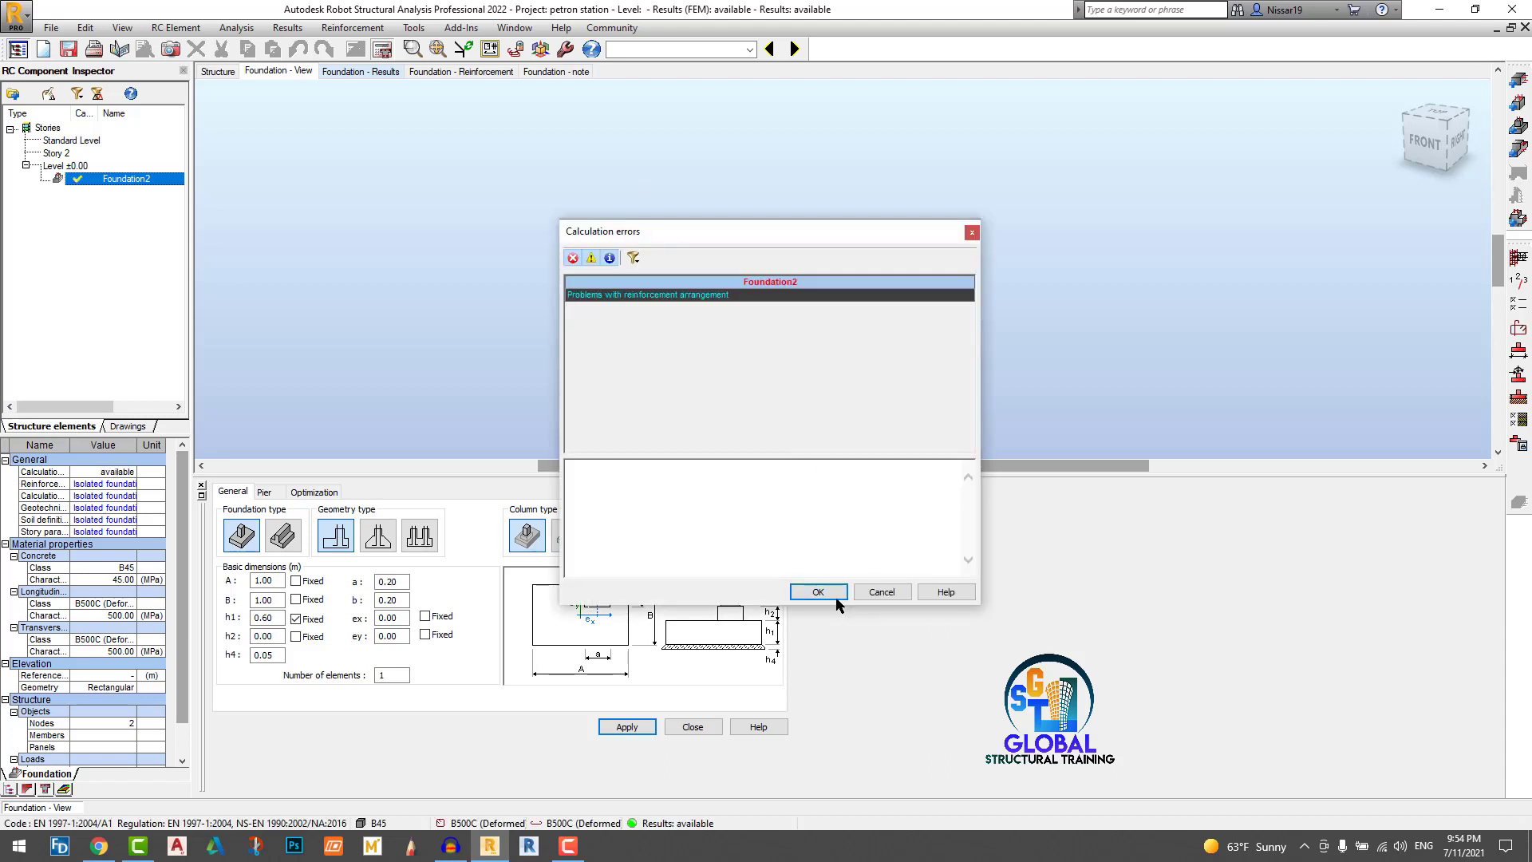
{"action": "left_click", "coordinate": [820, 592]}
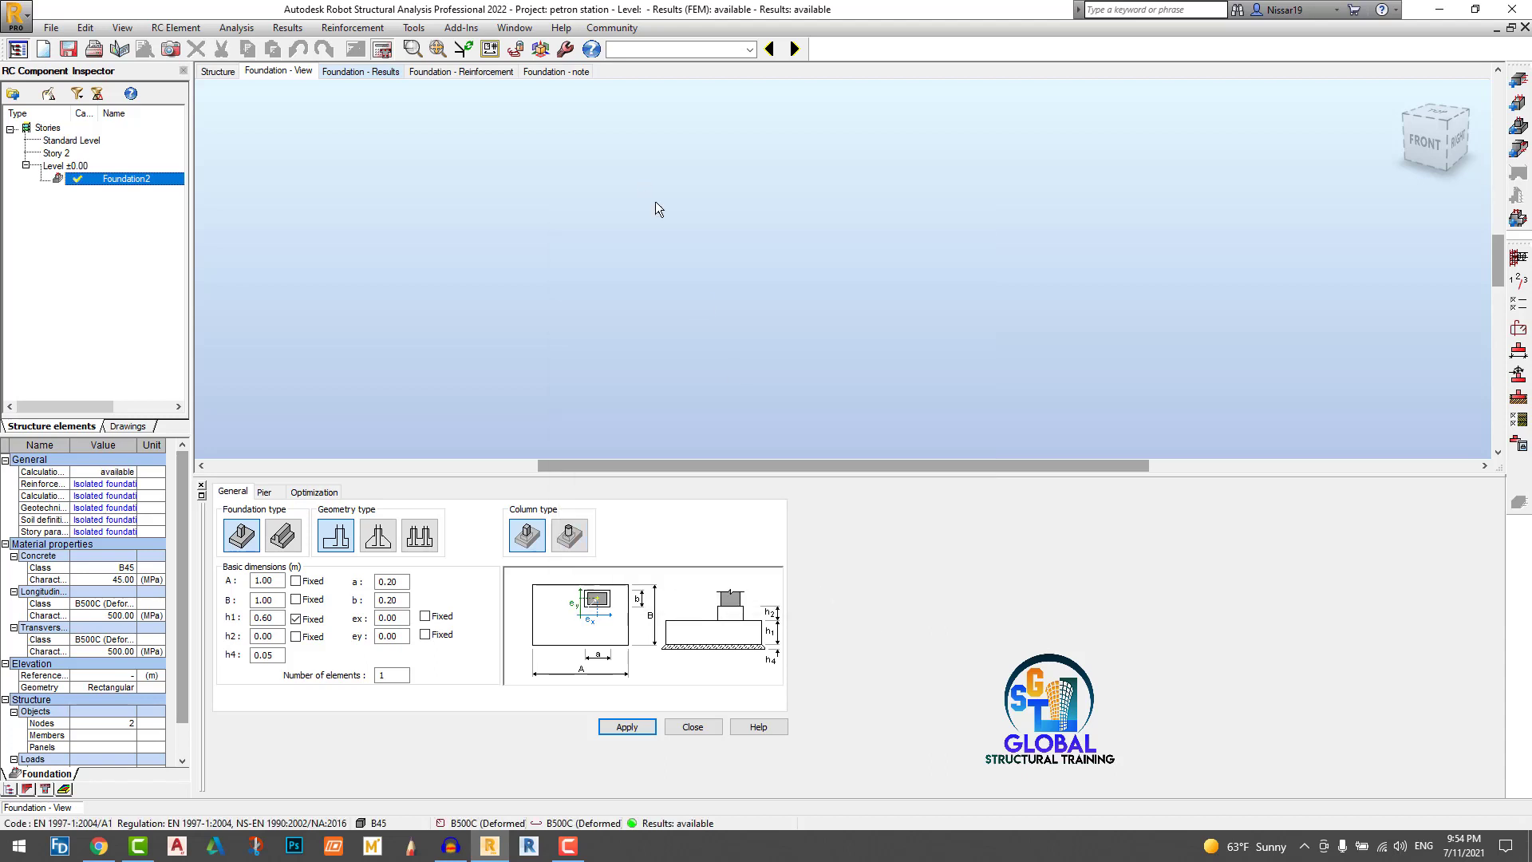
Step: Review Foundation2's recalculated reinforcement and read its calculation note through the RC design and material survey
{"action": "left_click", "coordinate": [471, 75]}
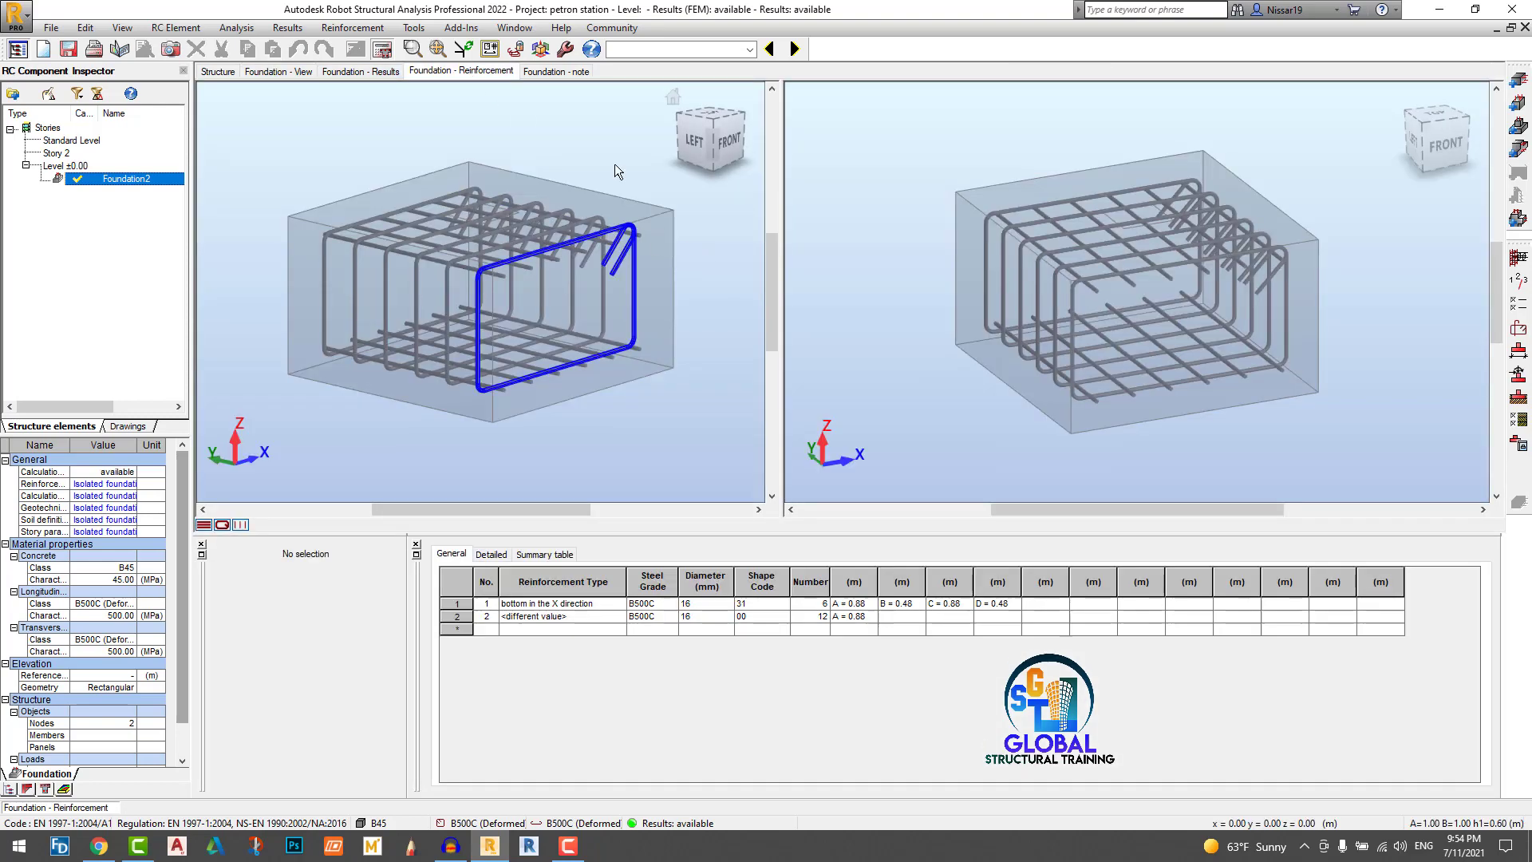
{"action": "left_click", "coordinate": [563, 74]}
{"action": "scroll", "coordinate": [517, 469], "scroll_direction": "down", "scroll_amount": 20}
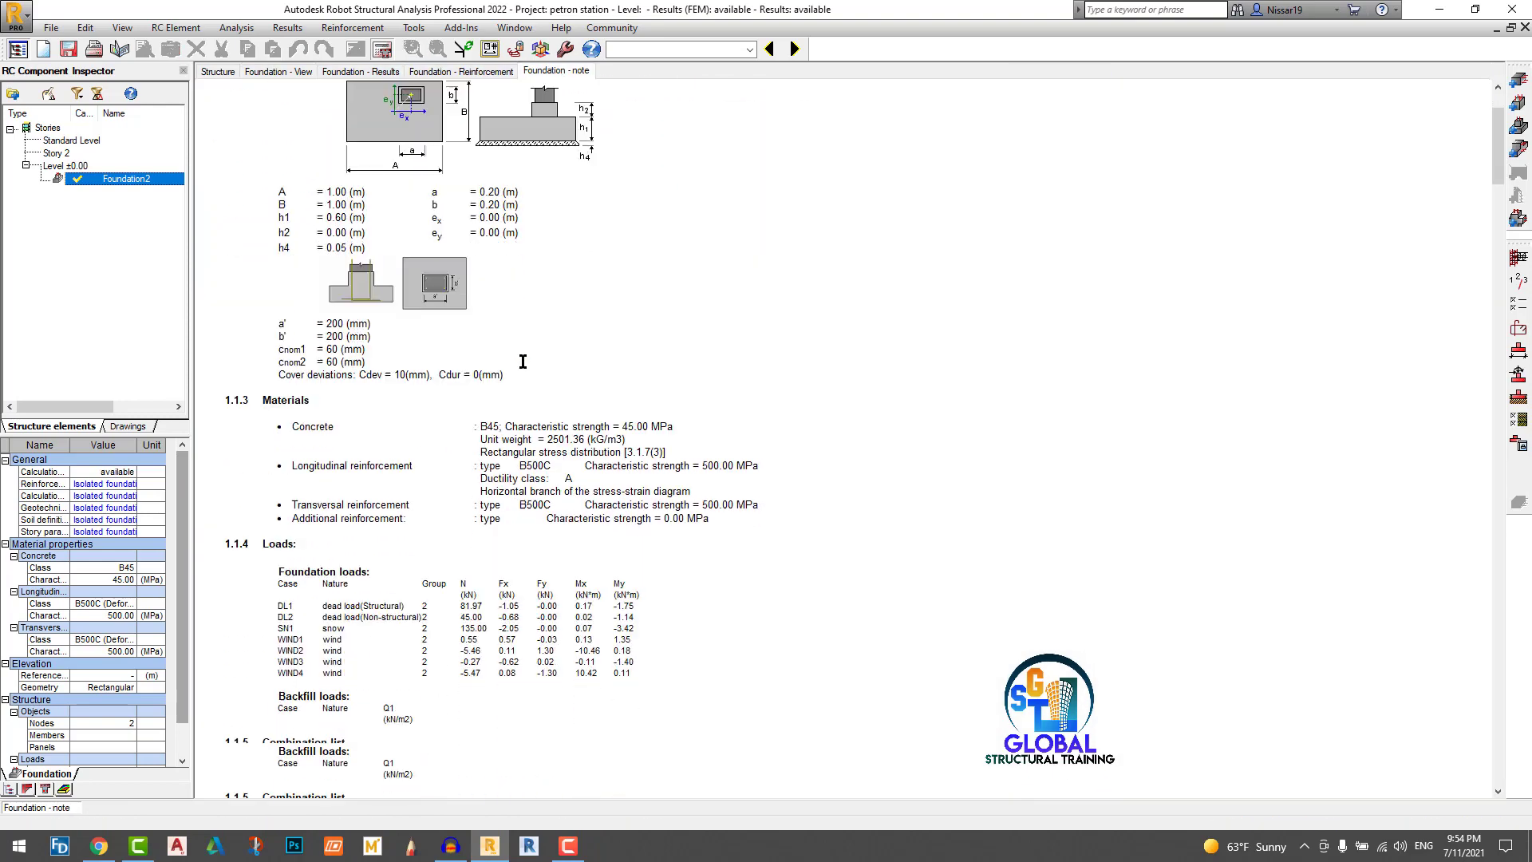
{"action": "scroll", "coordinate": [516, 466], "scroll_direction": "down", "scroll_amount": 20}
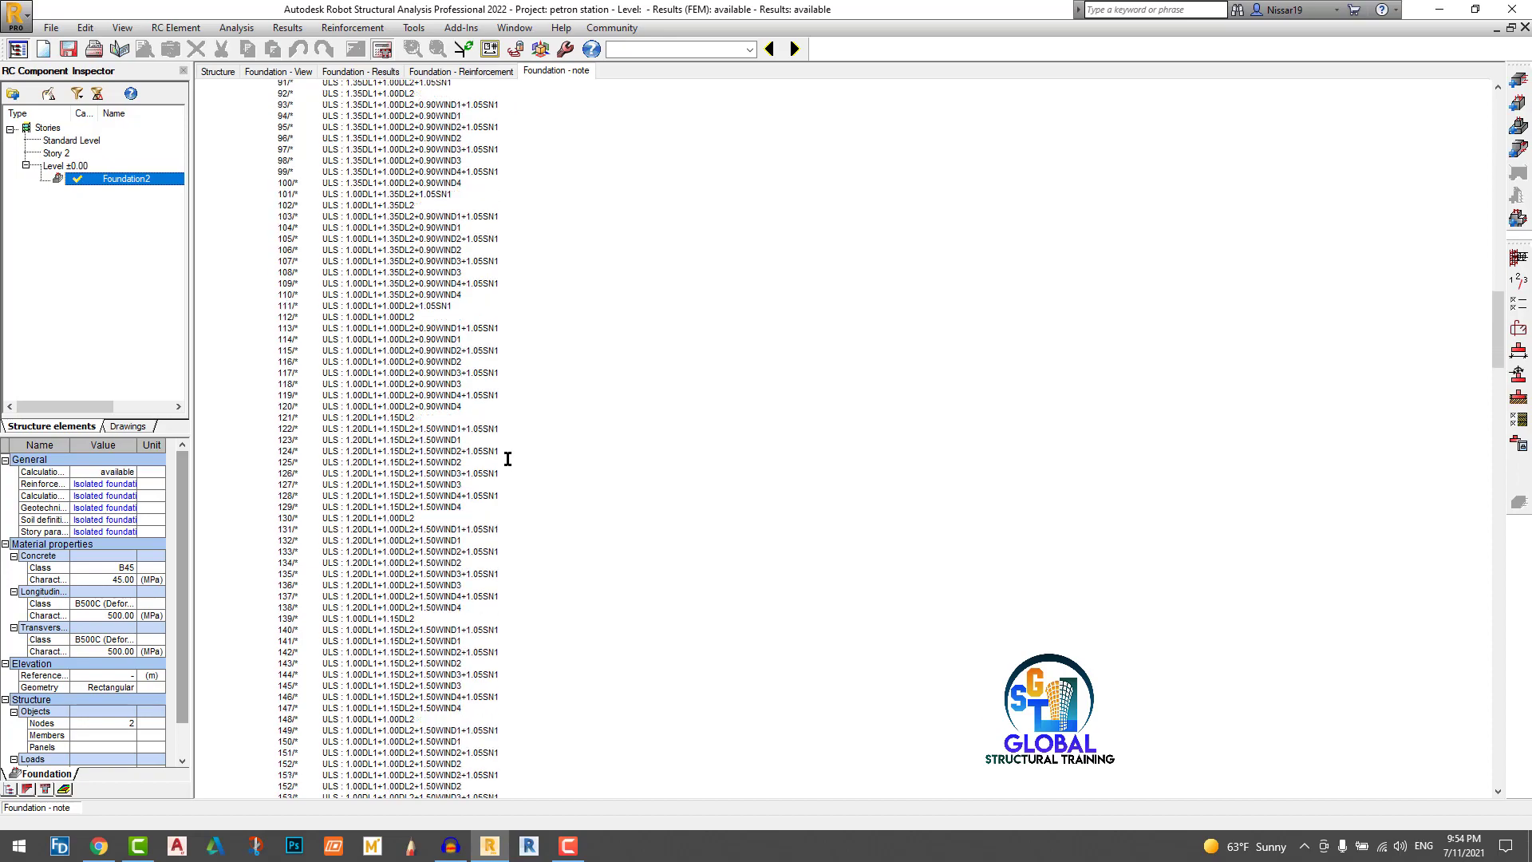
{"action": "scroll", "coordinate": [498, 450], "scroll_direction": "down", "scroll_amount": 20}
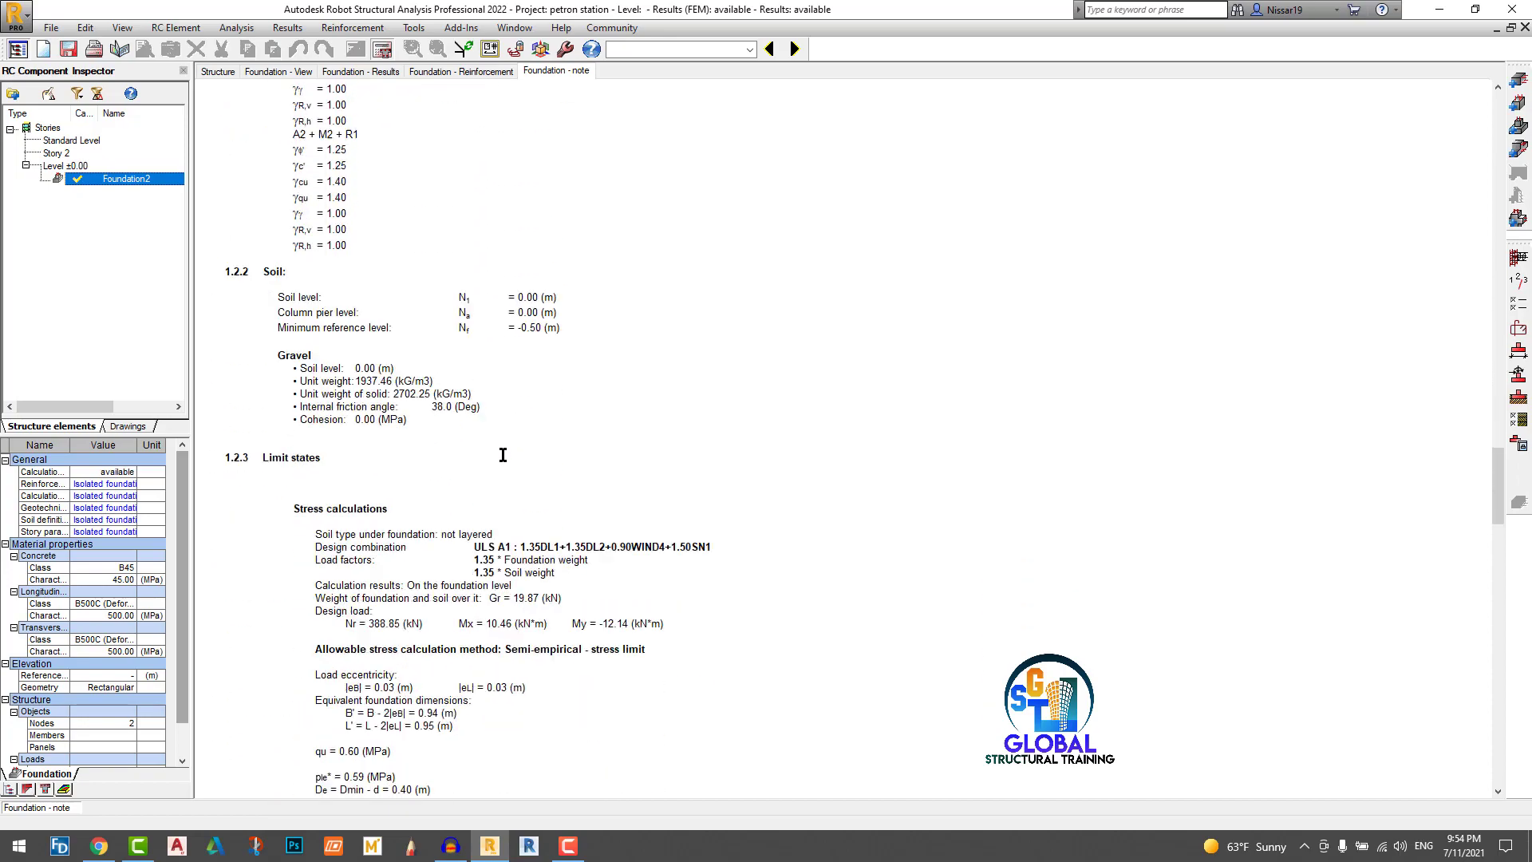
{"action": "scroll", "coordinate": [502, 451], "scroll_direction": "down", "scroll_amount": 20}
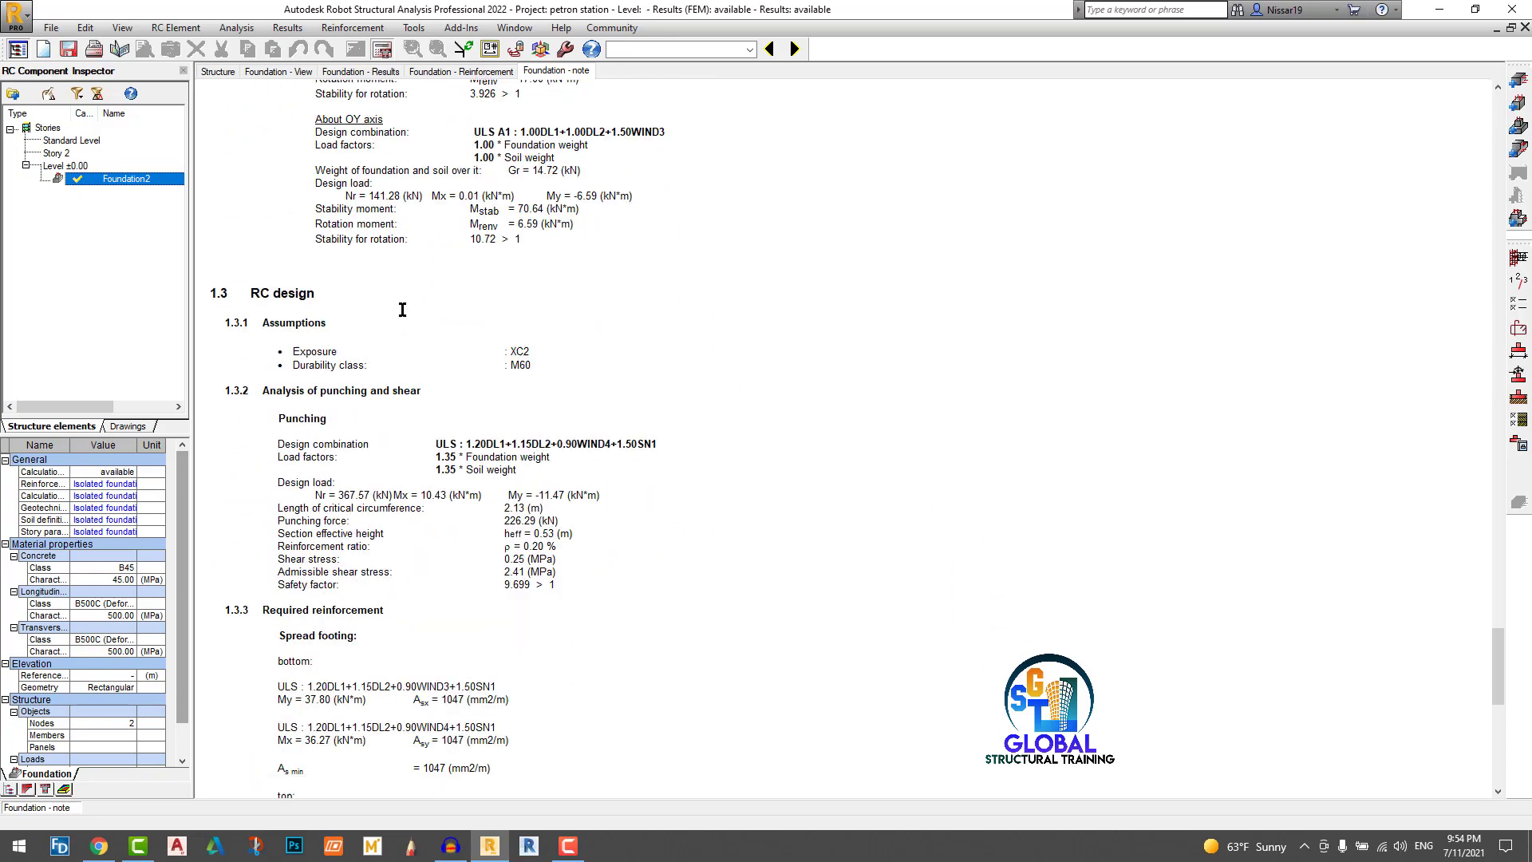
{"action": "left_click_drag", "start_coordinate": [1498, 730], "coordinate": [1498, 744]}
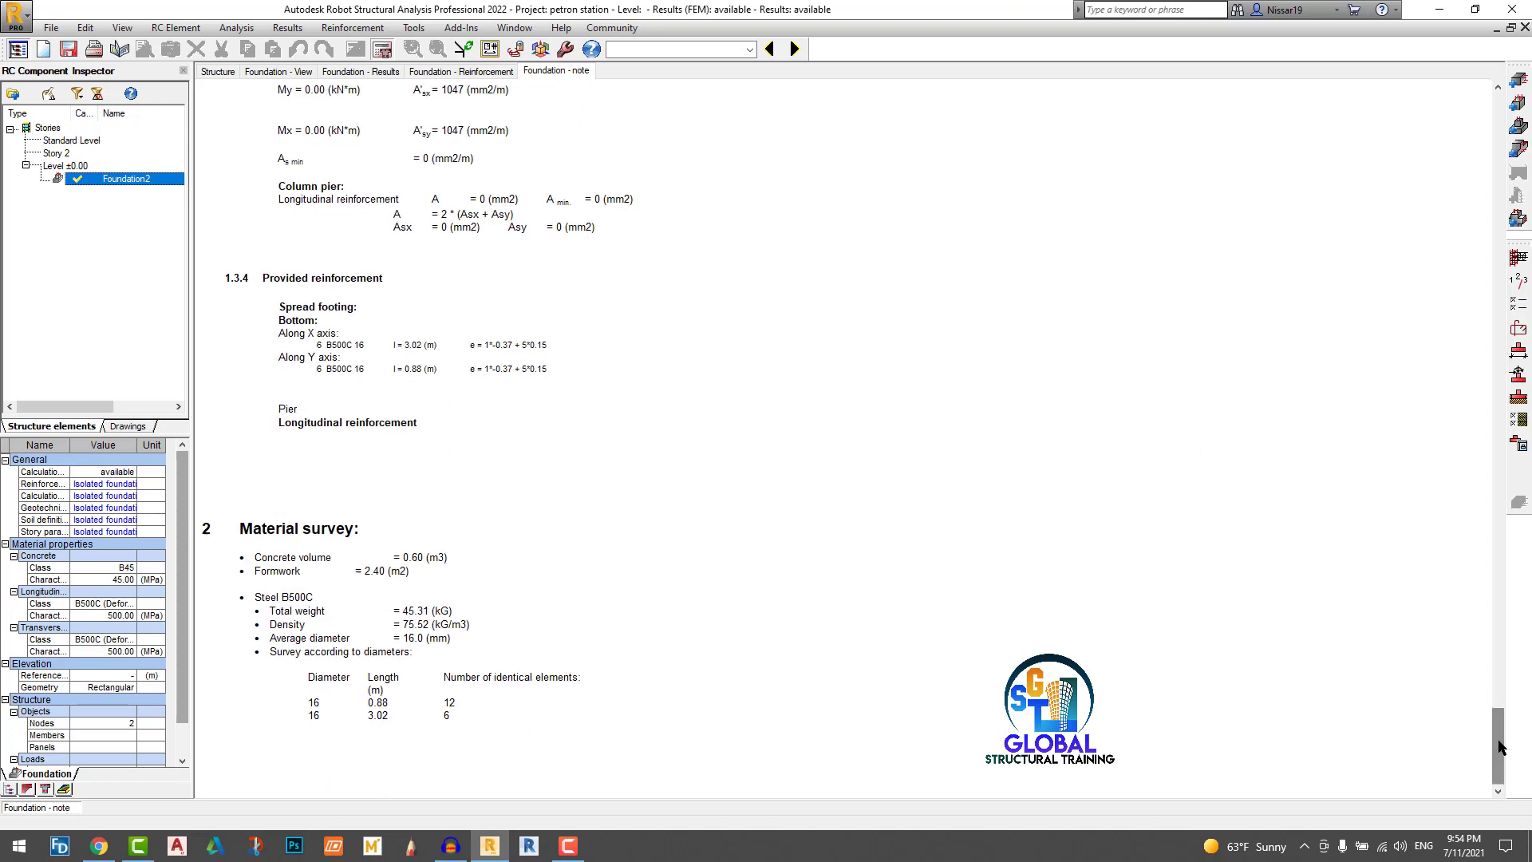
Step: Select the canopy's other column with its base support and transfer it to foundation reinforcement design using the simple load cases
{"action": "left_click", "coordinate": [218, 71]}
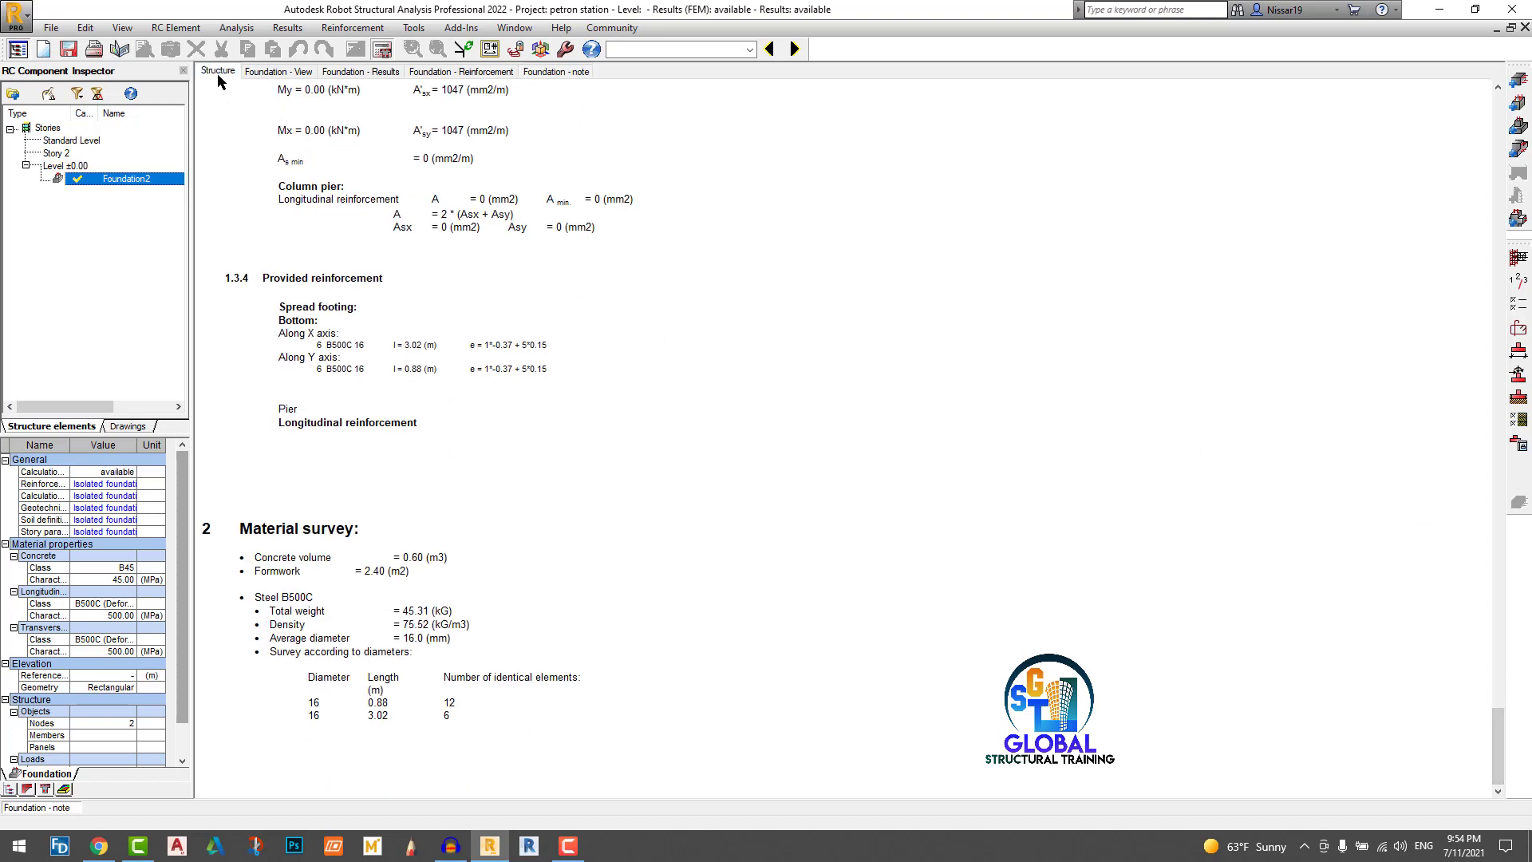
{"action": "right_click", "coordinate": [116, 186]}
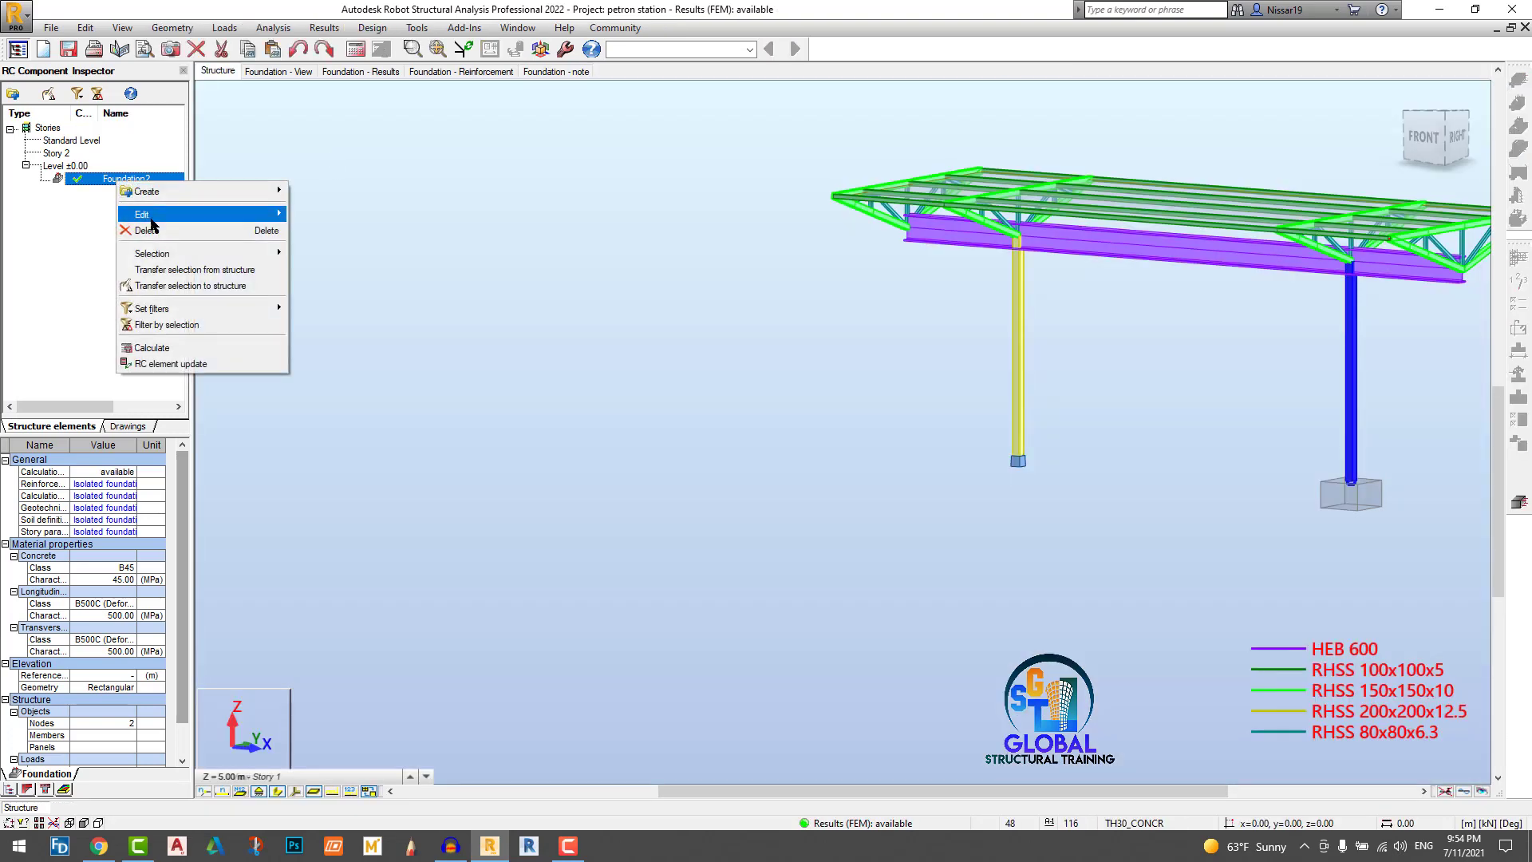
{"action": "mouse_move", "coordinate": [220, 202]}
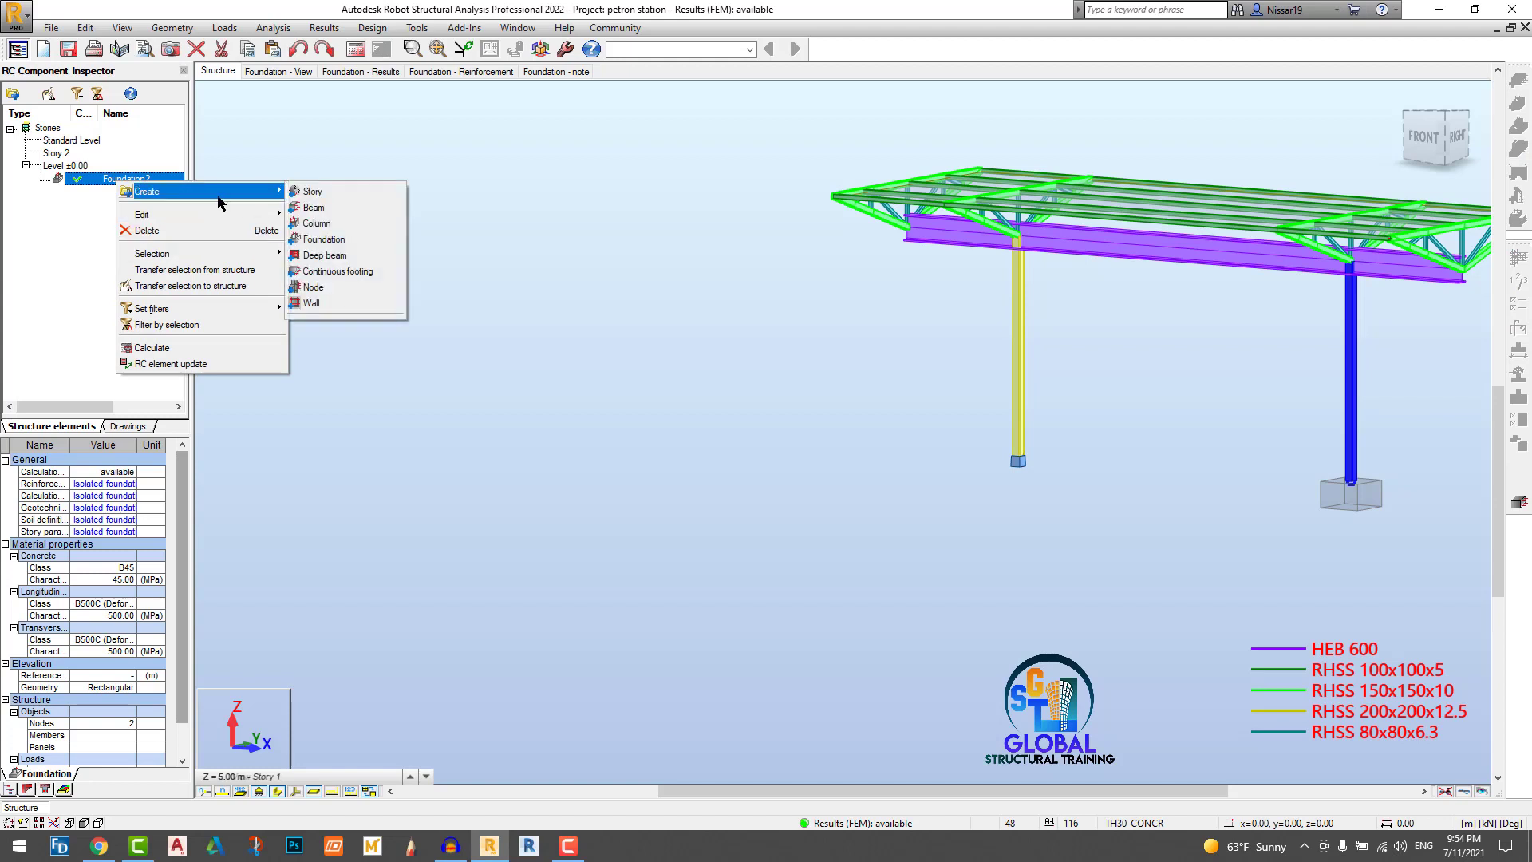
{"action": "left_click", "coordinate": [684, 211]}
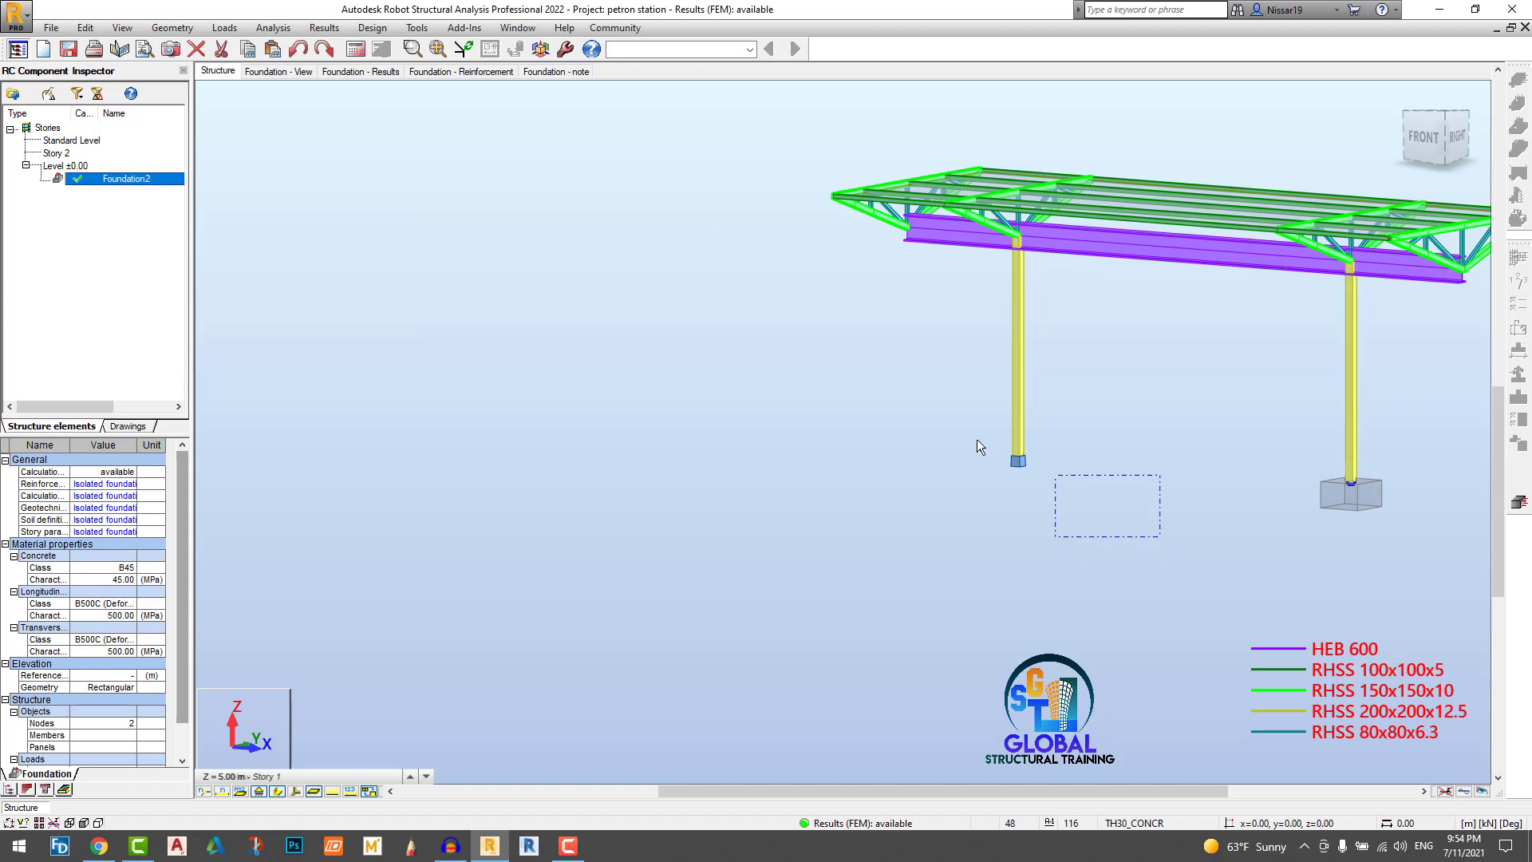
{"action": "left_click_drag", "start_coordinate": [976, 438], "coordinate": [953, 430]}
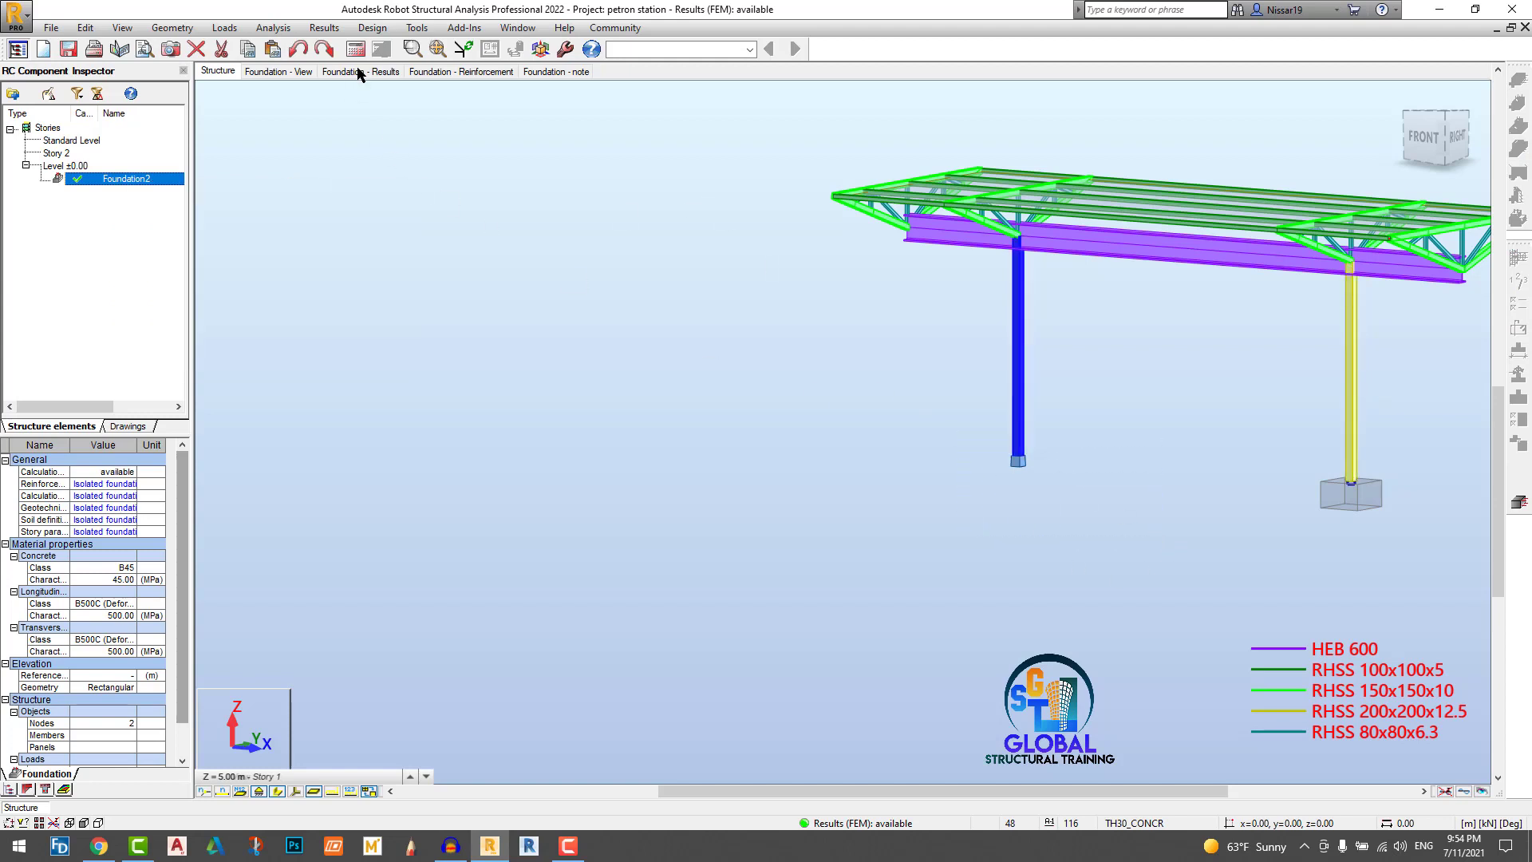
{"action": "left_click", "coordinate": [370, 28]}
{"action": "left_click", "coordinate": [396, 204]}
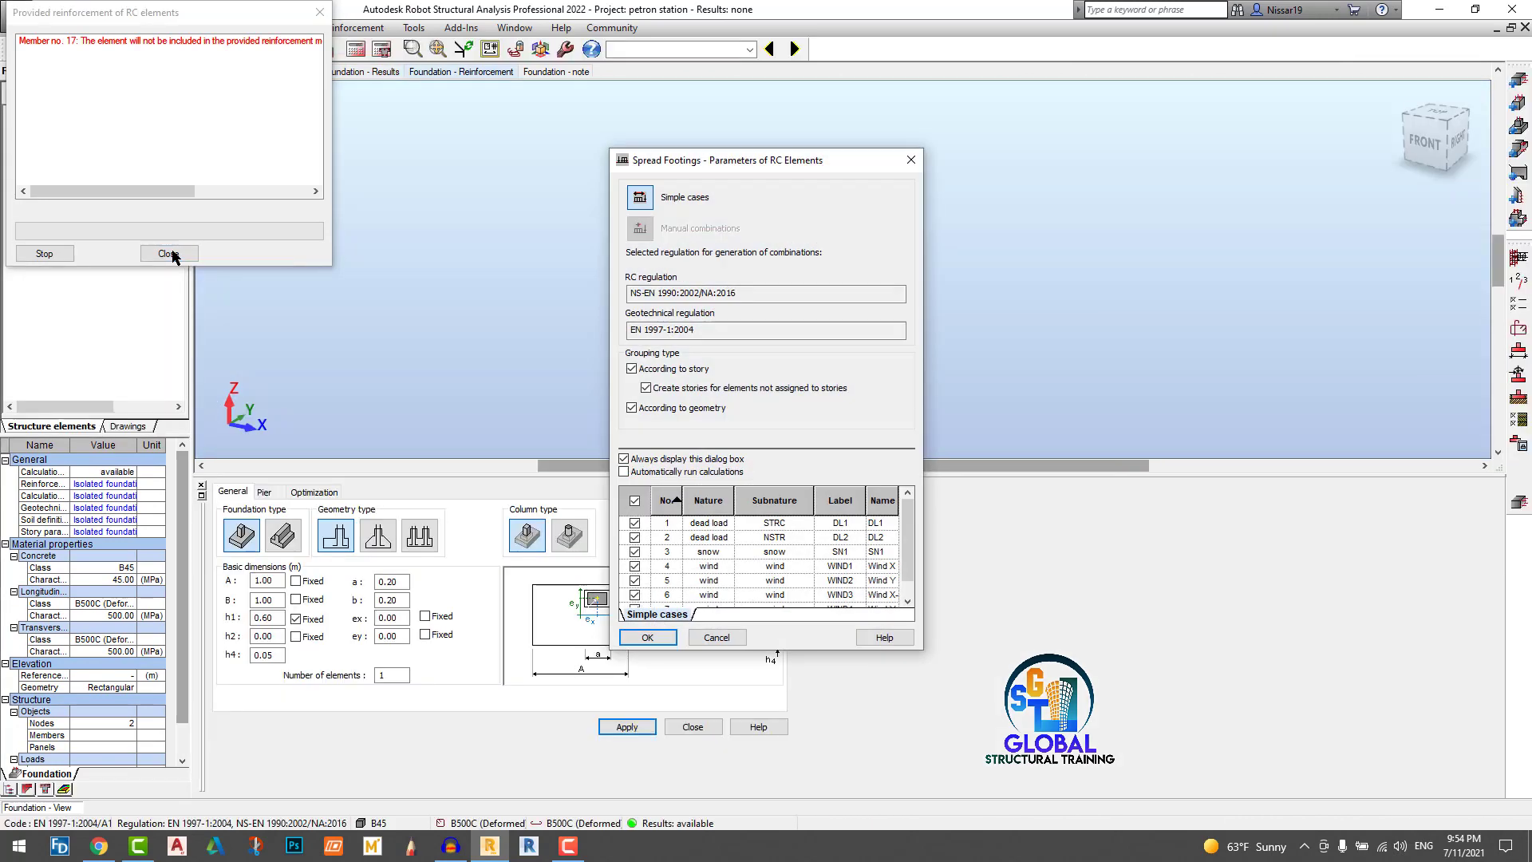
{"action": "left_click", "coordinate": [647, 637]}
{"action": "left_click", "coordinate": [168, 253]}
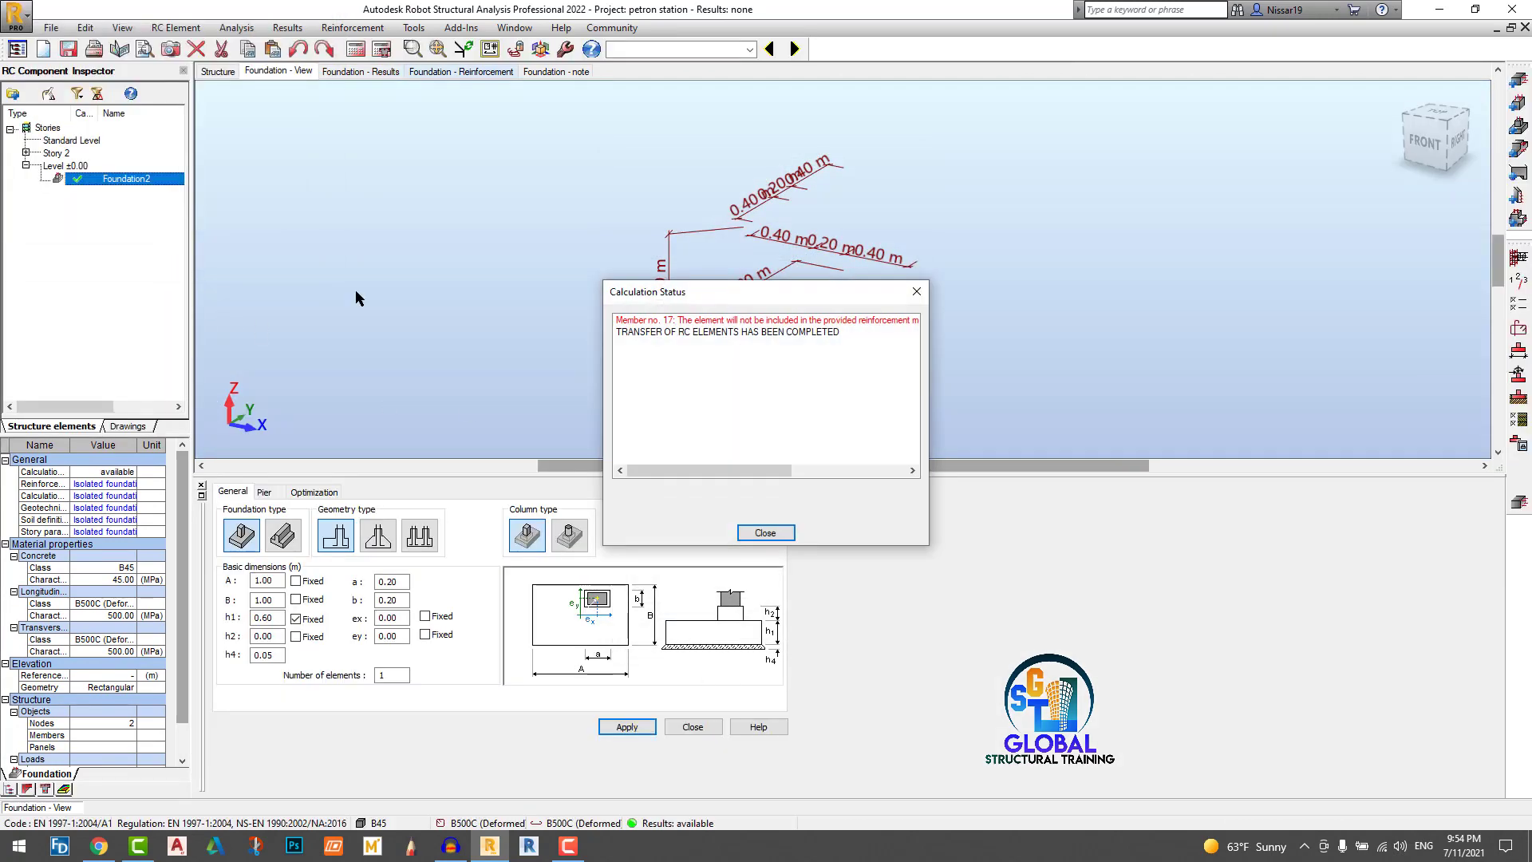
{"action": "left_click", "coordinate": [762, 532]}
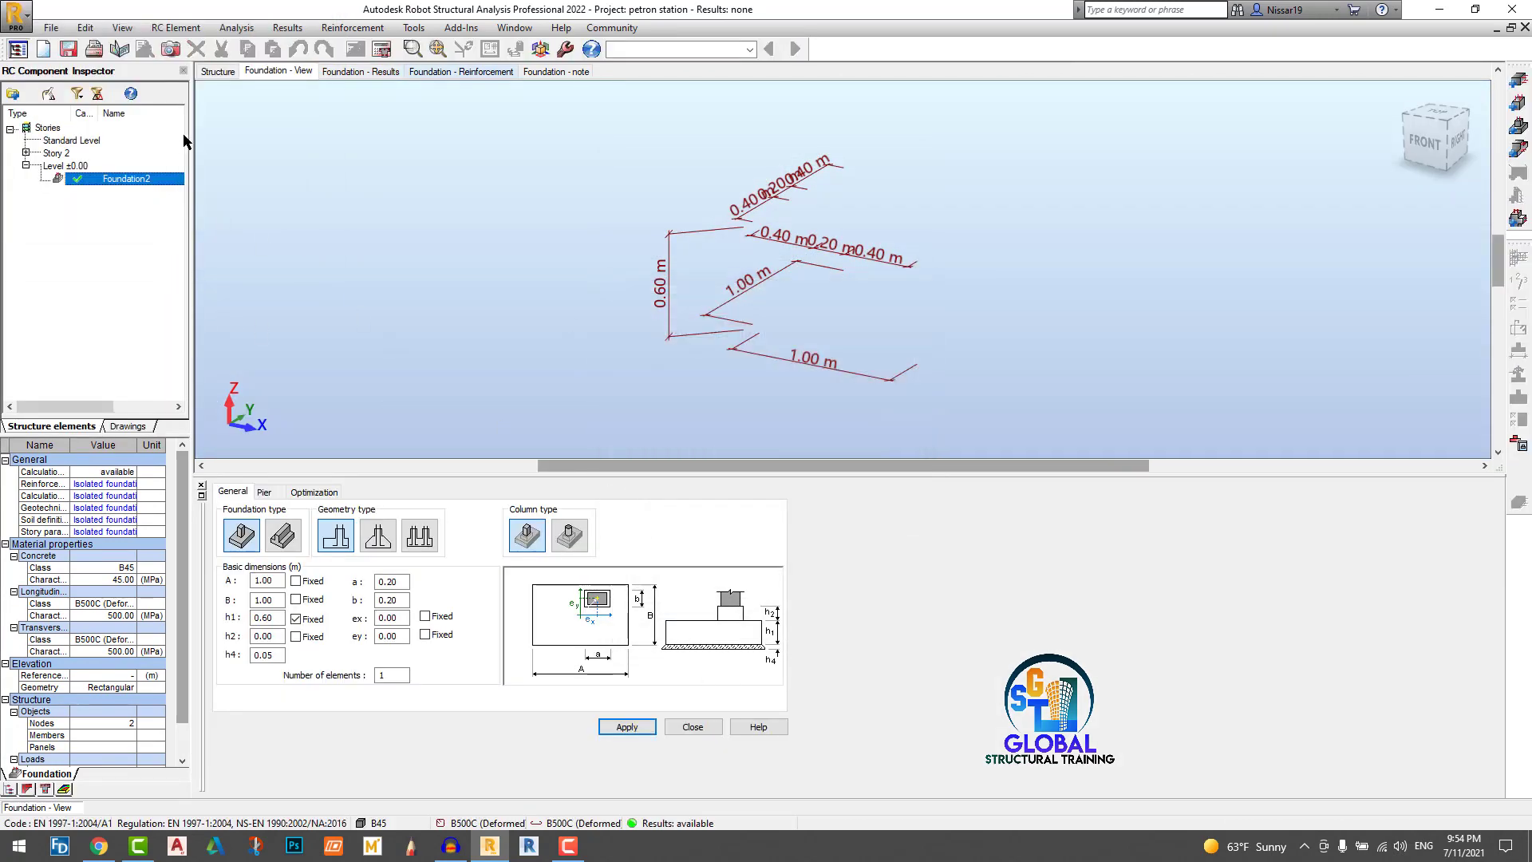
Step: Calculate both foundations without generating drawings or keeping existing reinforcement, and acknowledge the calculation report
{"action": "left_click", "coordinate": [386, 49]}
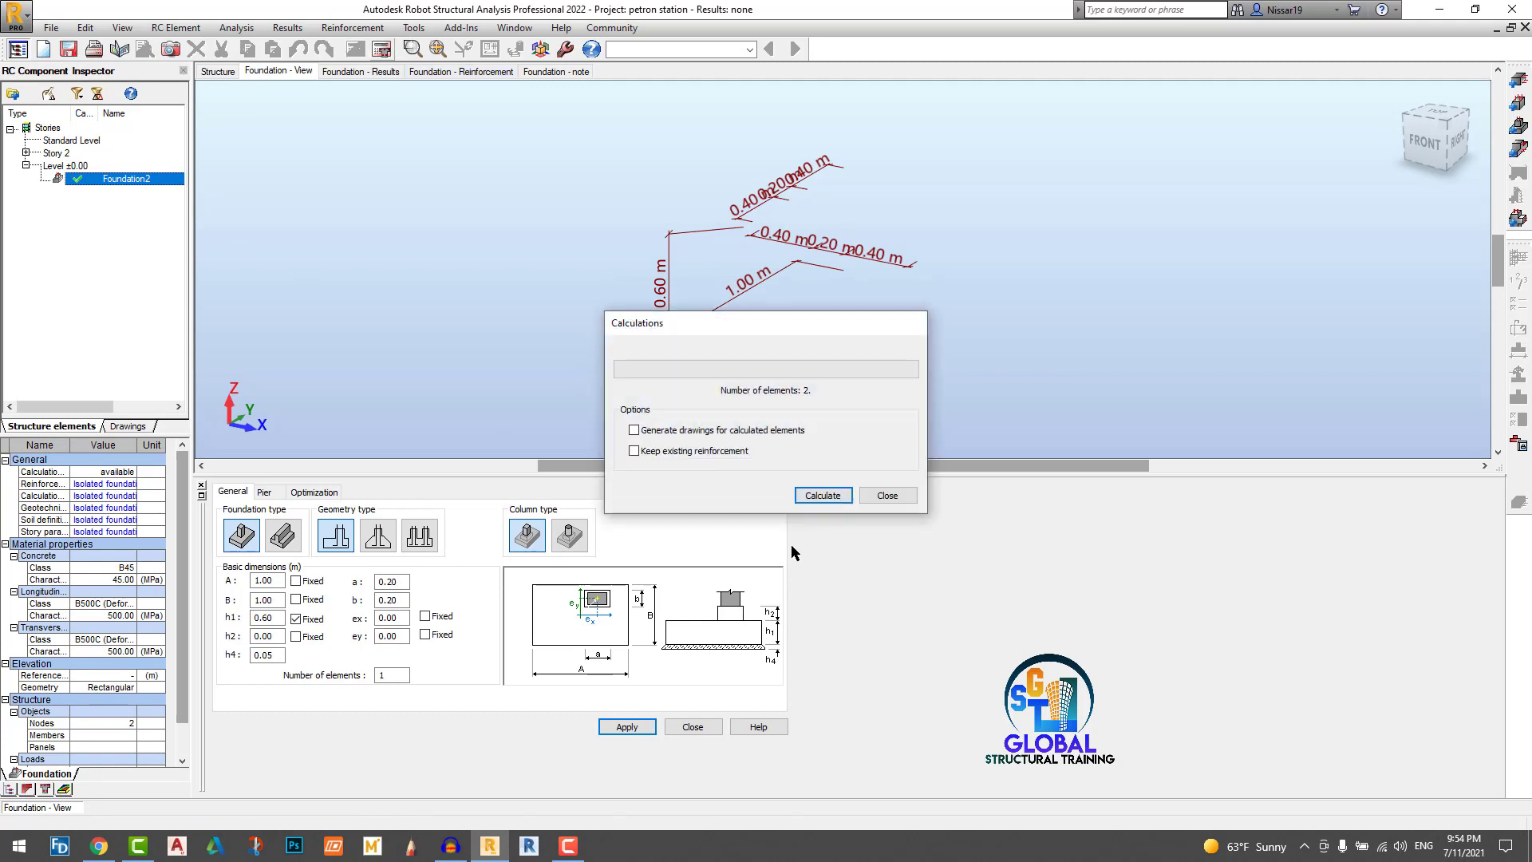
{"action": "left_click", "coordinate": [823, 495]}
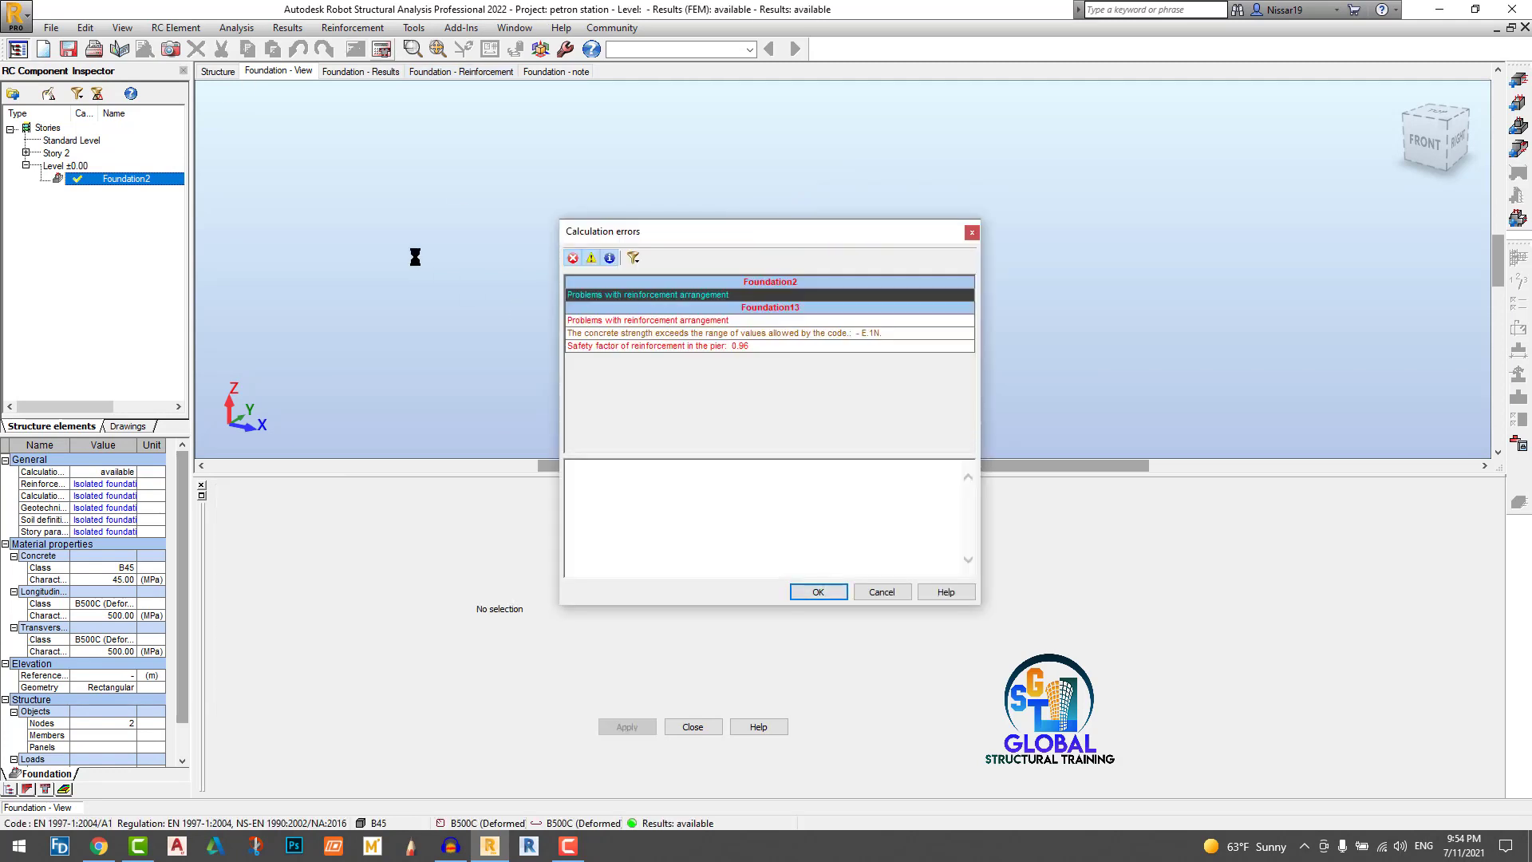
{"action": "left_click", "coordinate": [804, 589]}
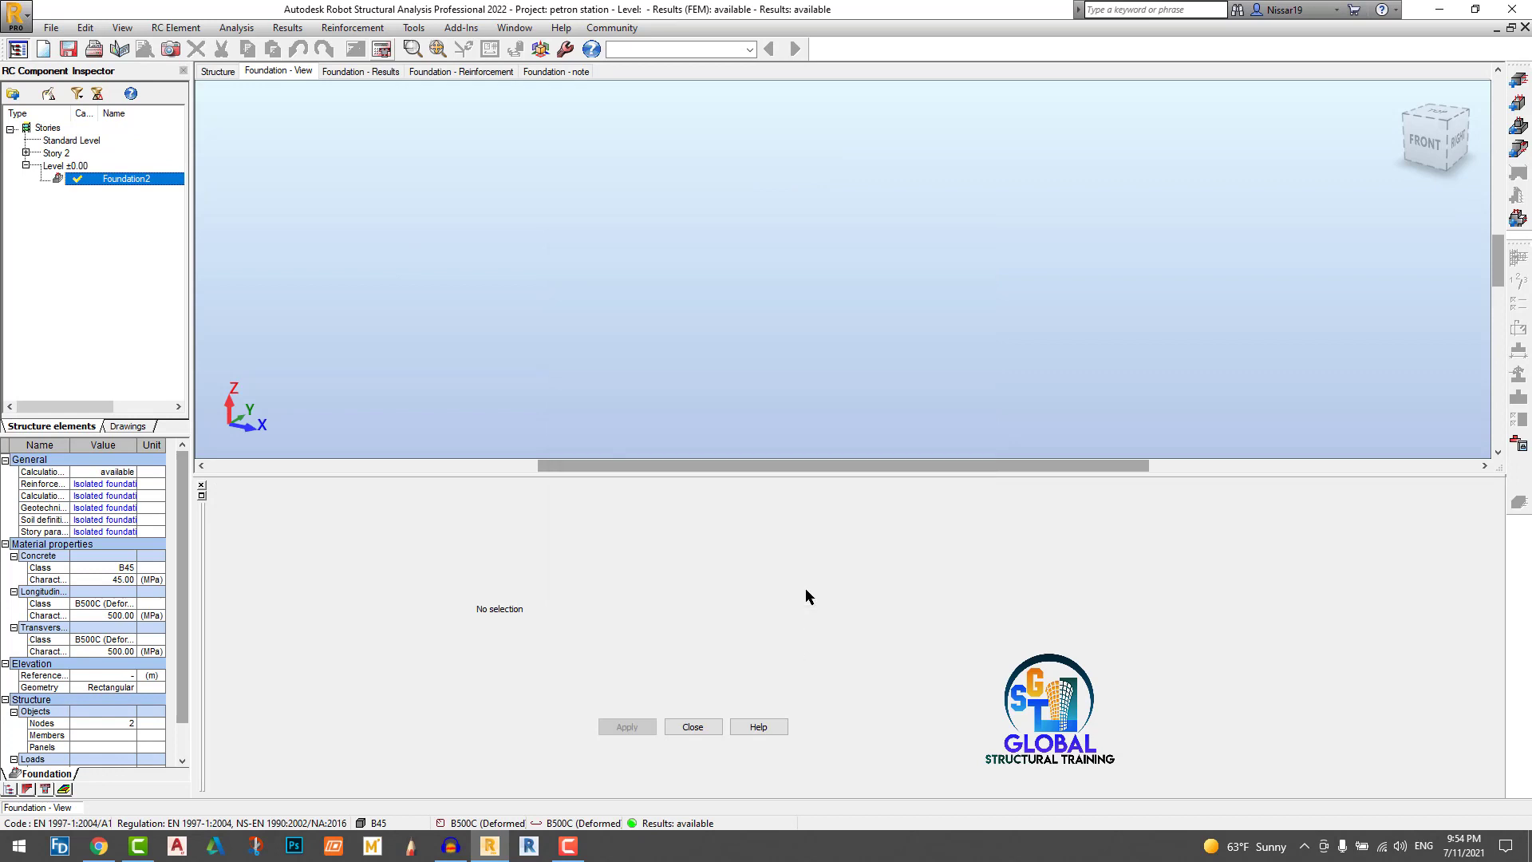
Step: Set Foundation13's footing height h1 under Story 2 to 0.6 m, mark it as fixed and apply it
{"action": "left_click", "coordinate": [27, 153]}
{"action": "left_click", "coordinate": [73, 167]}
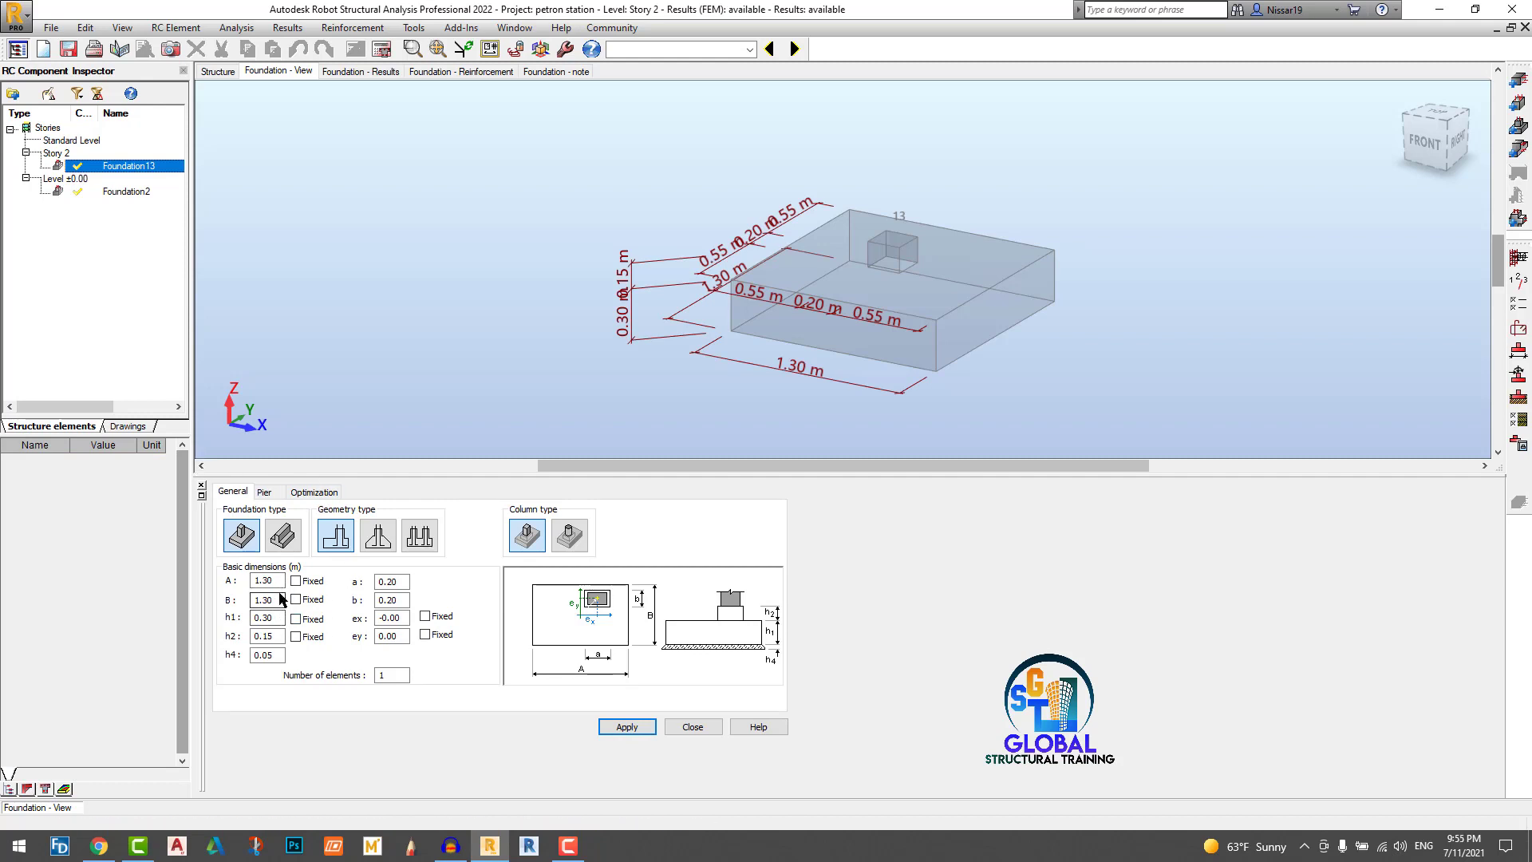
{"action": "double_click", "coordinate": [281, 618]}
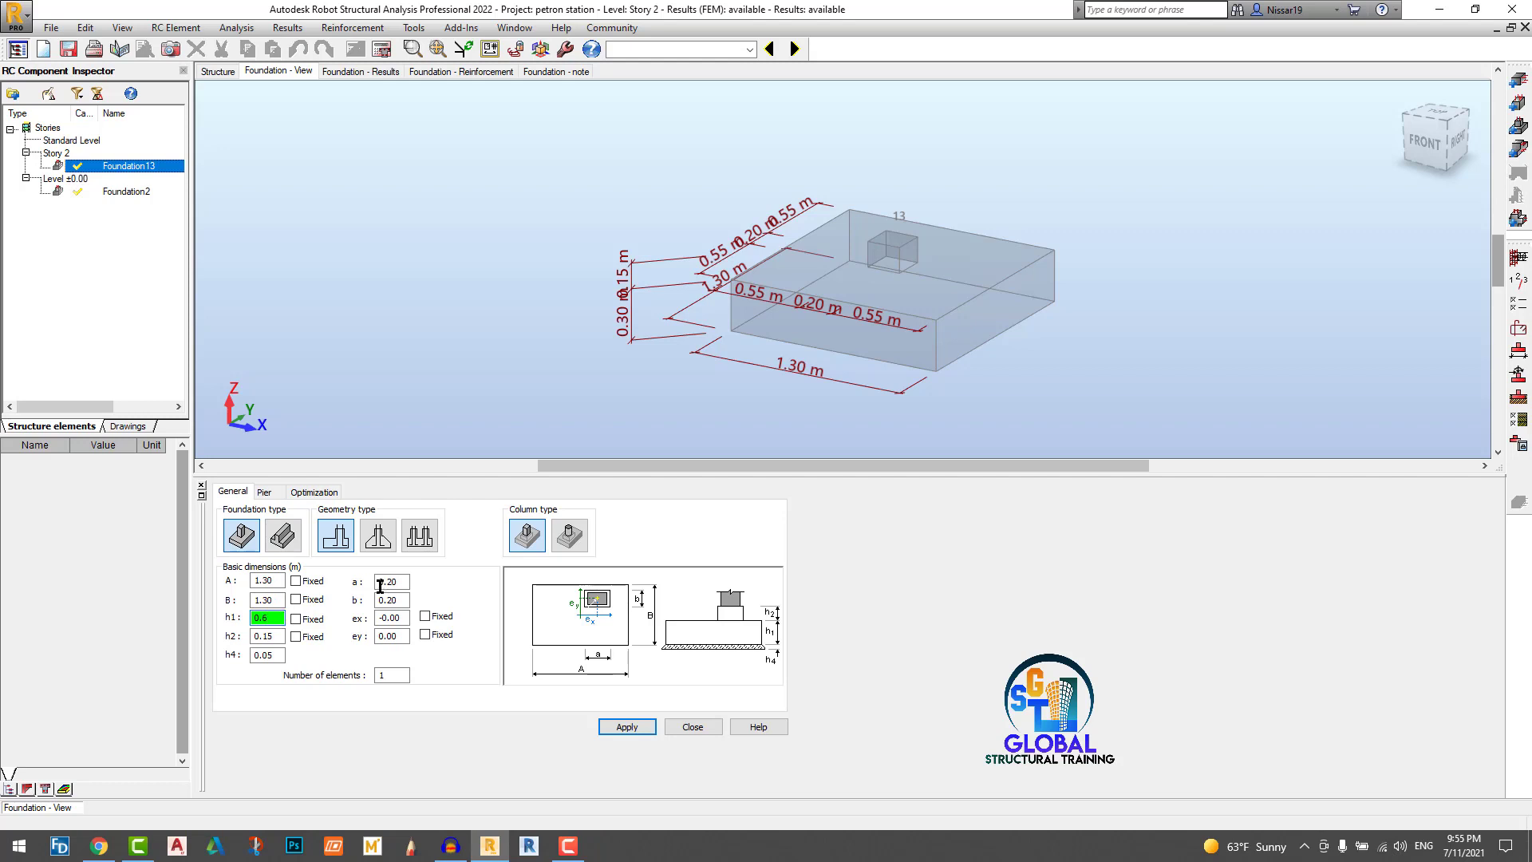
{"action": "left_click", "coordinate": [301, 620]}
{"action": "left_click", "coordinate": [625, 726]}
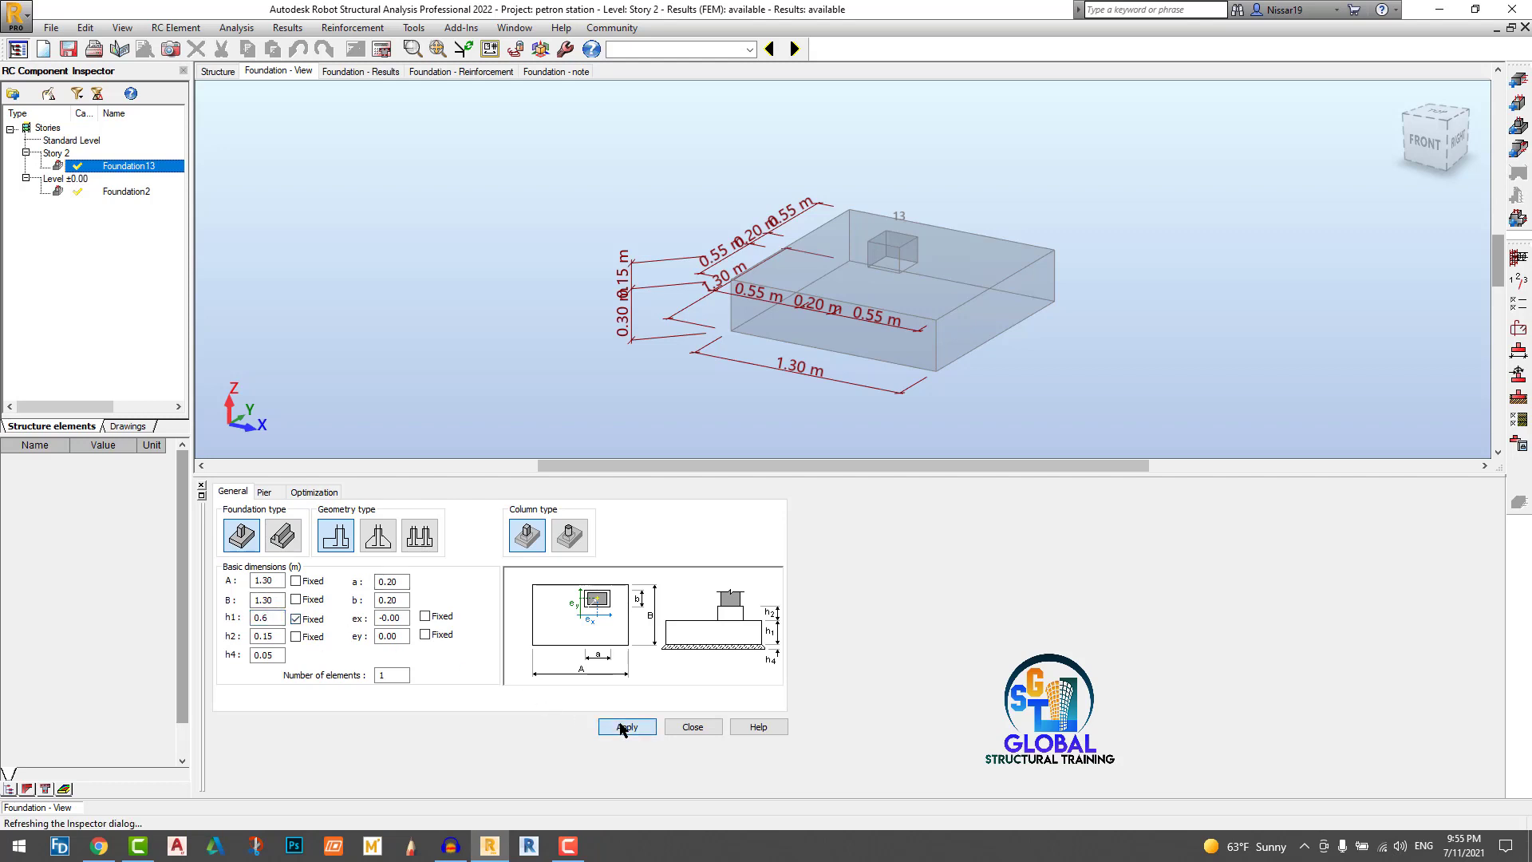
Step: Assign the "Isolated foundation" calculation options, soil definition, story parameters and reinforcement parameters to Foundation13
{"action": "left_click", "coordinate": [128, 496]}
{"action": "left_click", "coordinate": [132, 520]}
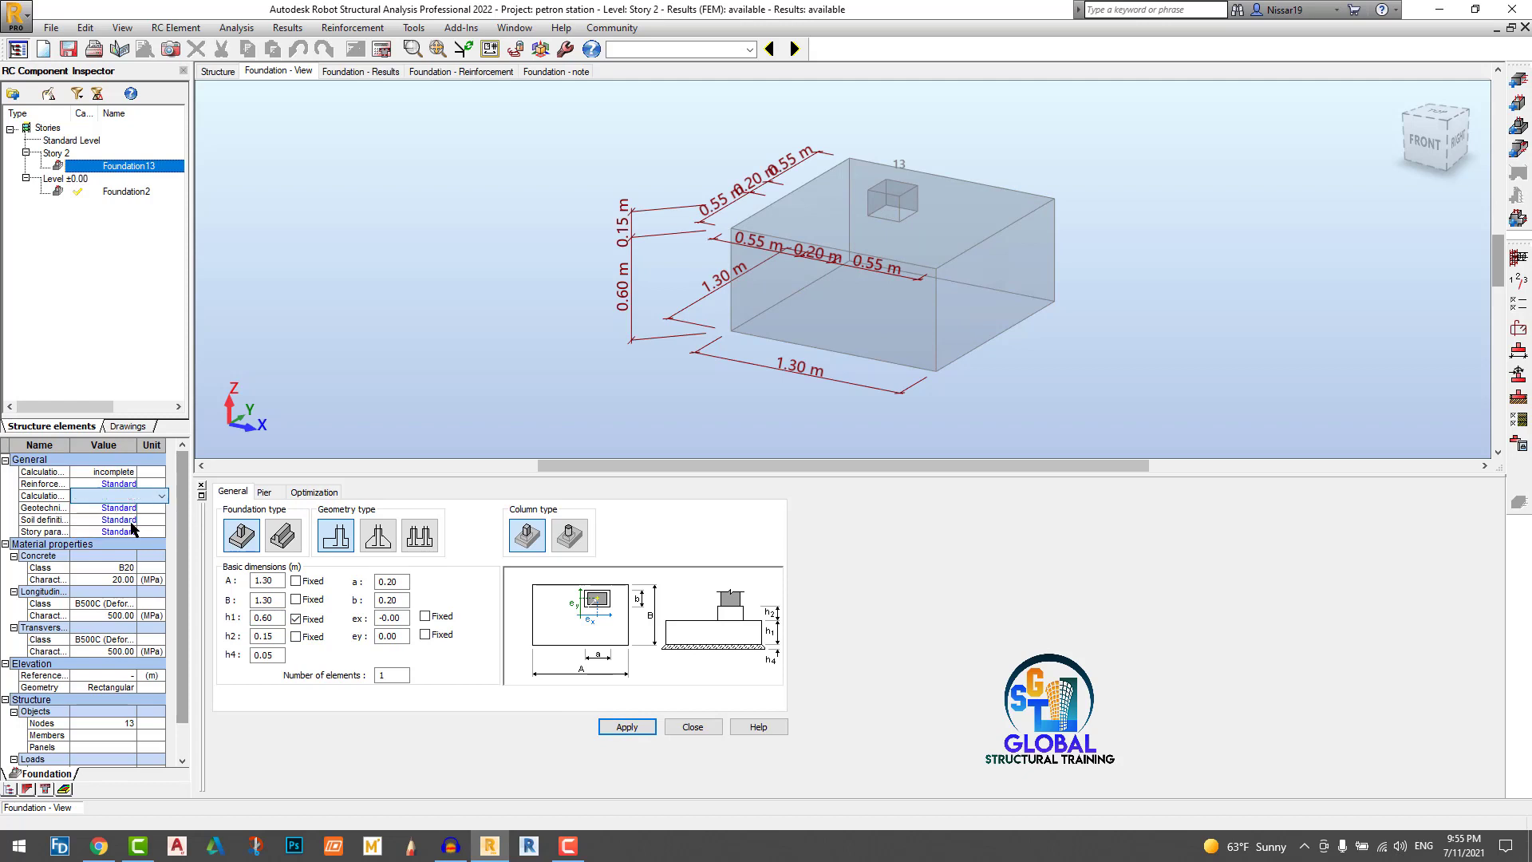
{"action": "left_click", "coordinate": [129, 509]}
{"action": "left_click", "coordinate": [124, 532]}
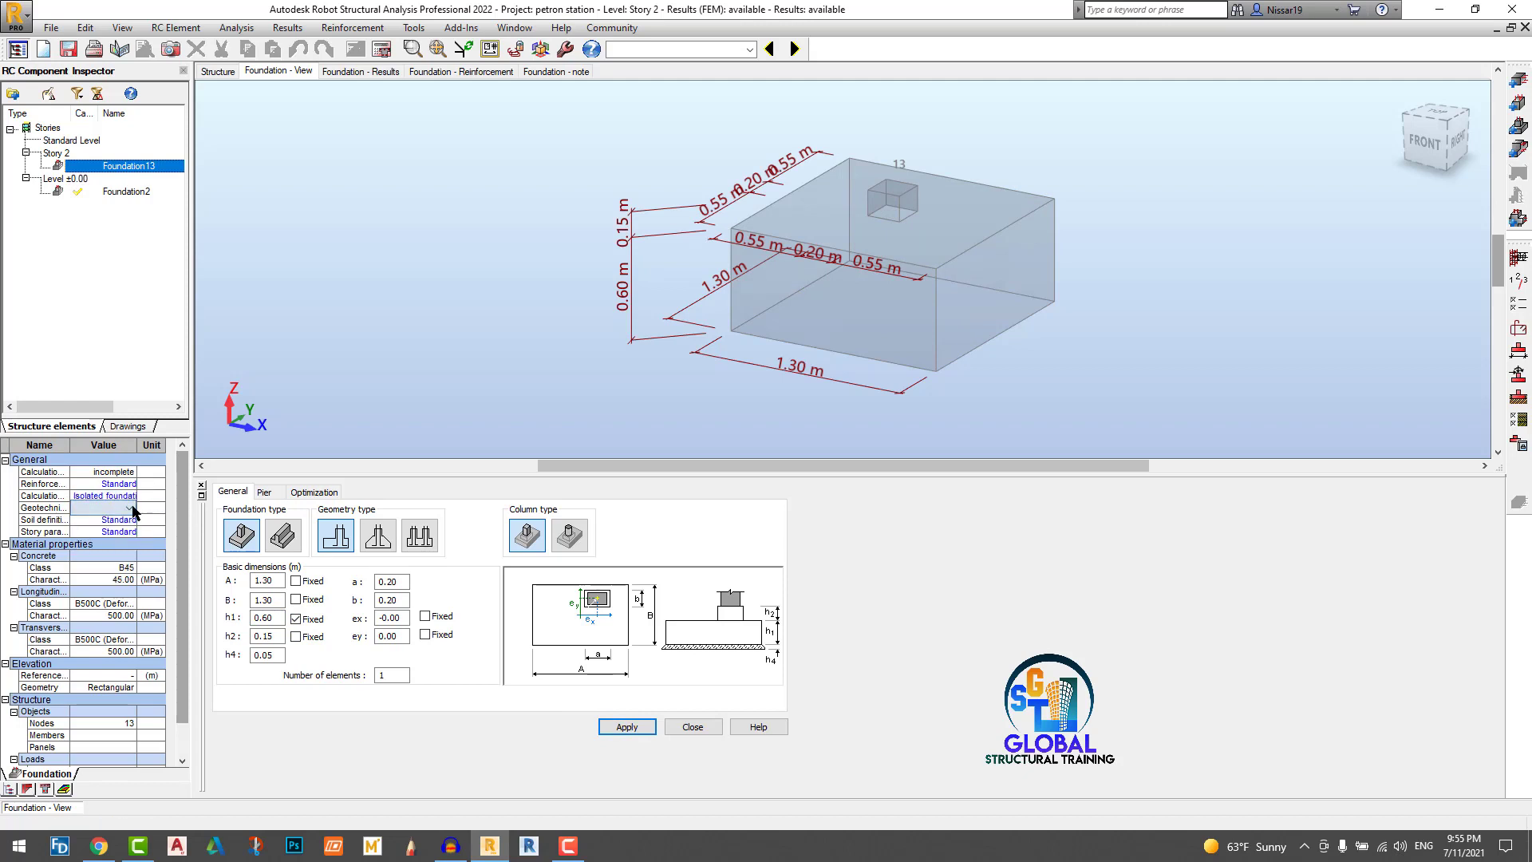
{"action": "left_click", "coordinate": [126, 521]}
{"action": "left_click", "coordinate": [125, 544]}
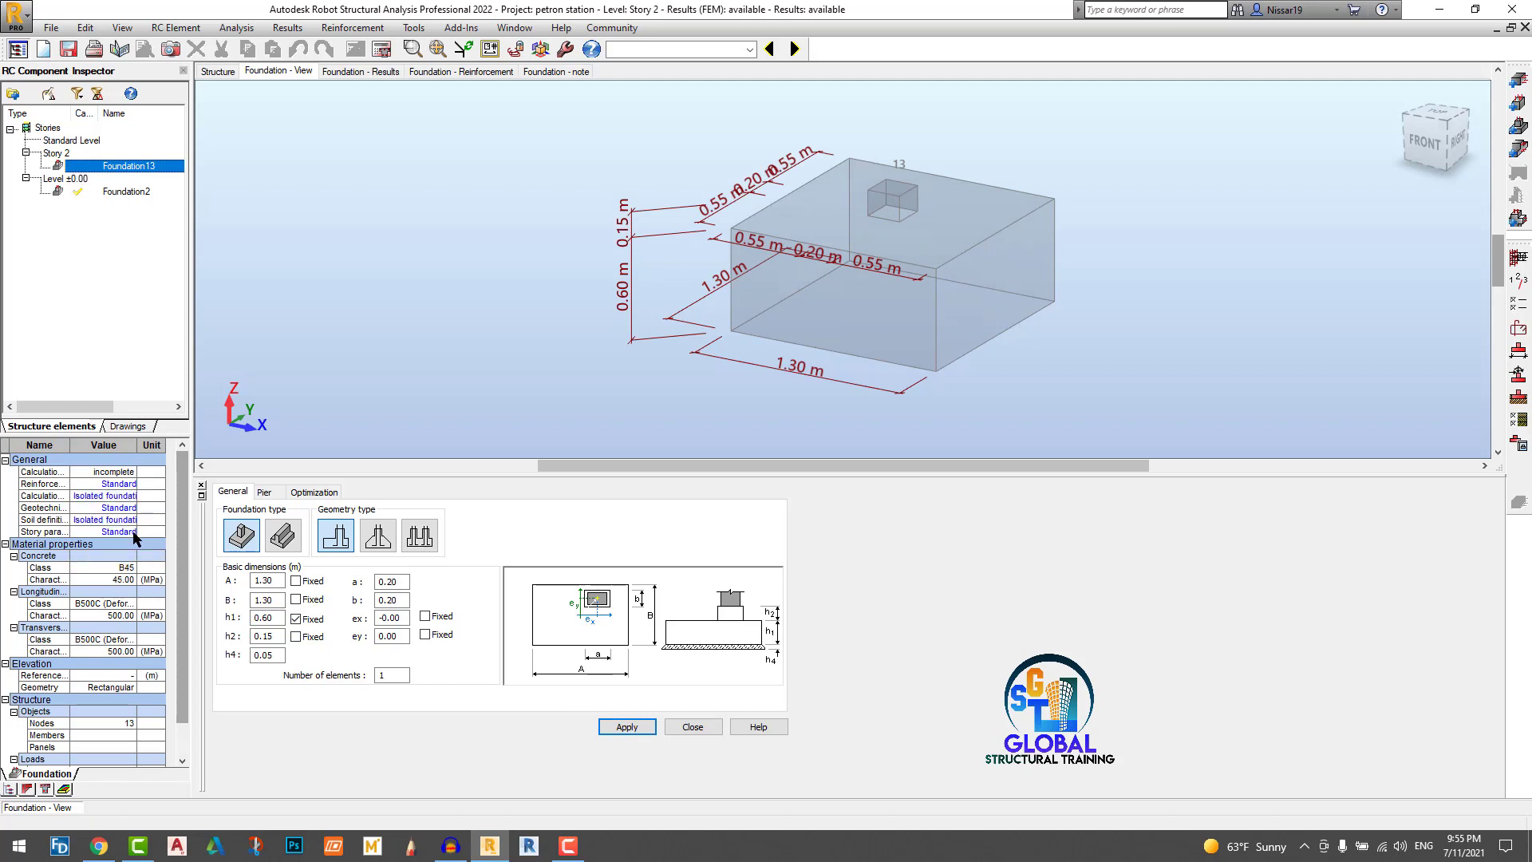
{"action": "left_click", "coordinate": [130, 533]}
{"action": "left_click", "coordinate": [117, 558]}
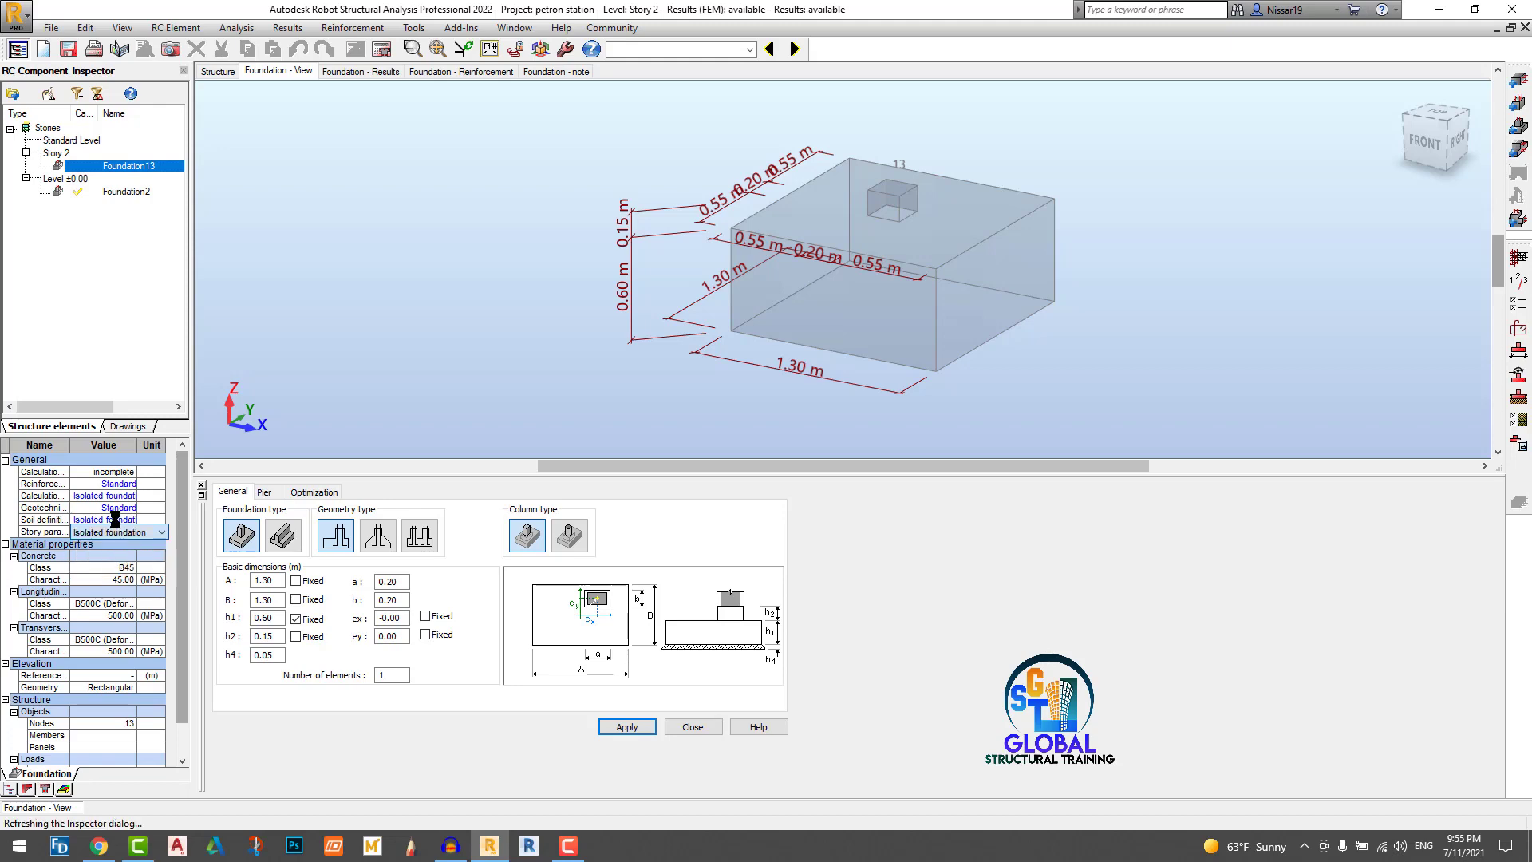
{"action": "left_click", "coordinate": [128, 483]}
{"action": "left_click", "coordinate": [111, 511]}
Step: Load the "Isolated foundation" geotechnical options for Foundation13, save them under the same name and accept them
{"action": "left_click", "coordinate": [128, 508]}
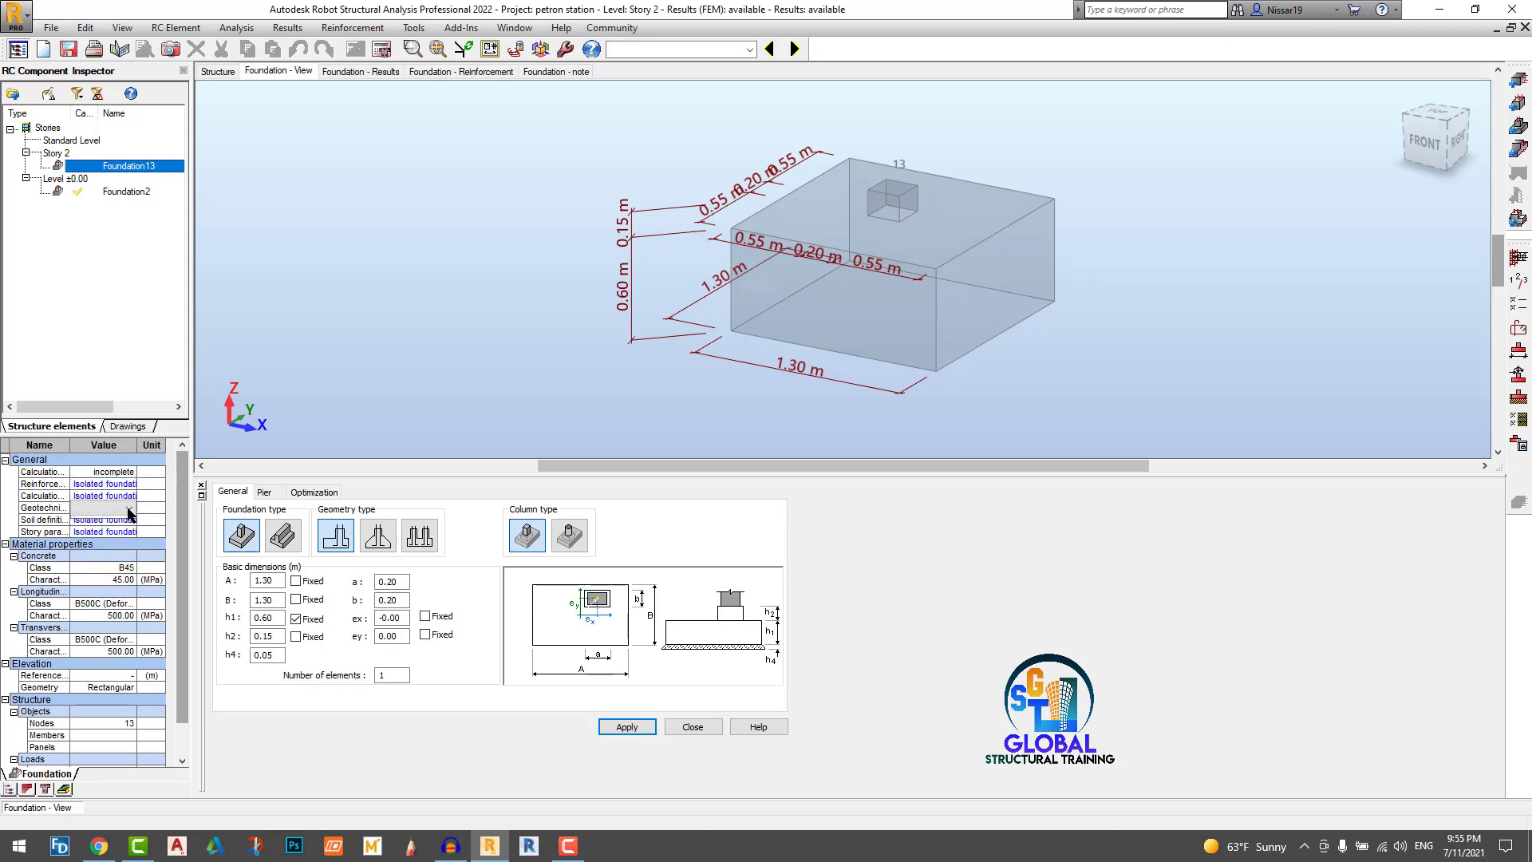
{"action": "left_click", "coordinate": [122, 525]}
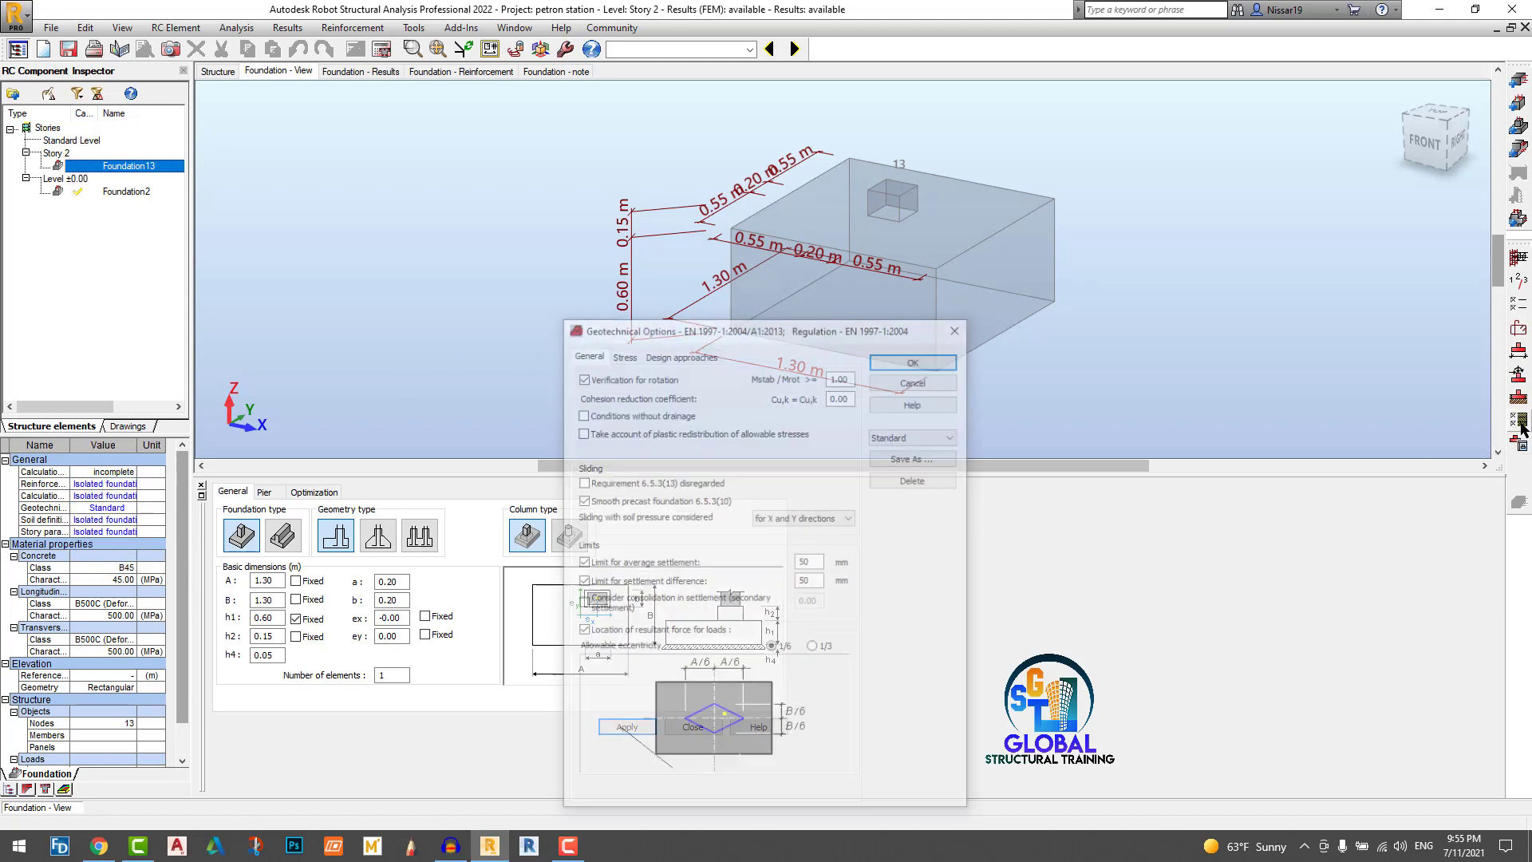
{"action": "left_click", "coordinate": [895, 431]}
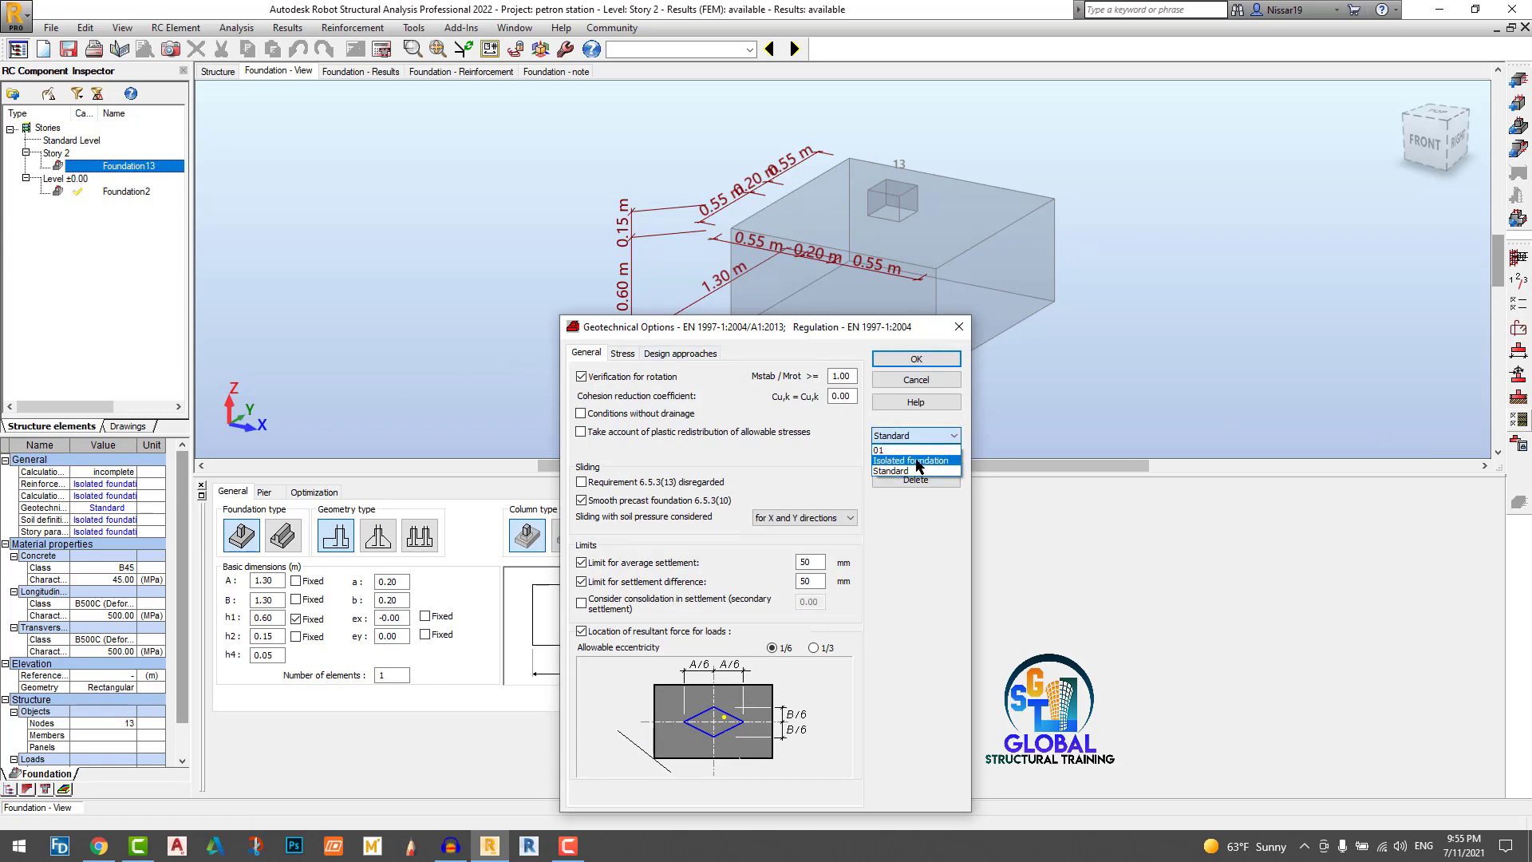
{"action": "left_click", "coordinate": [918, 461]}
{"action": "left_click", "coordinate": [897, 457]}
{"action": "left_click", "coordinate": [828, 565]}
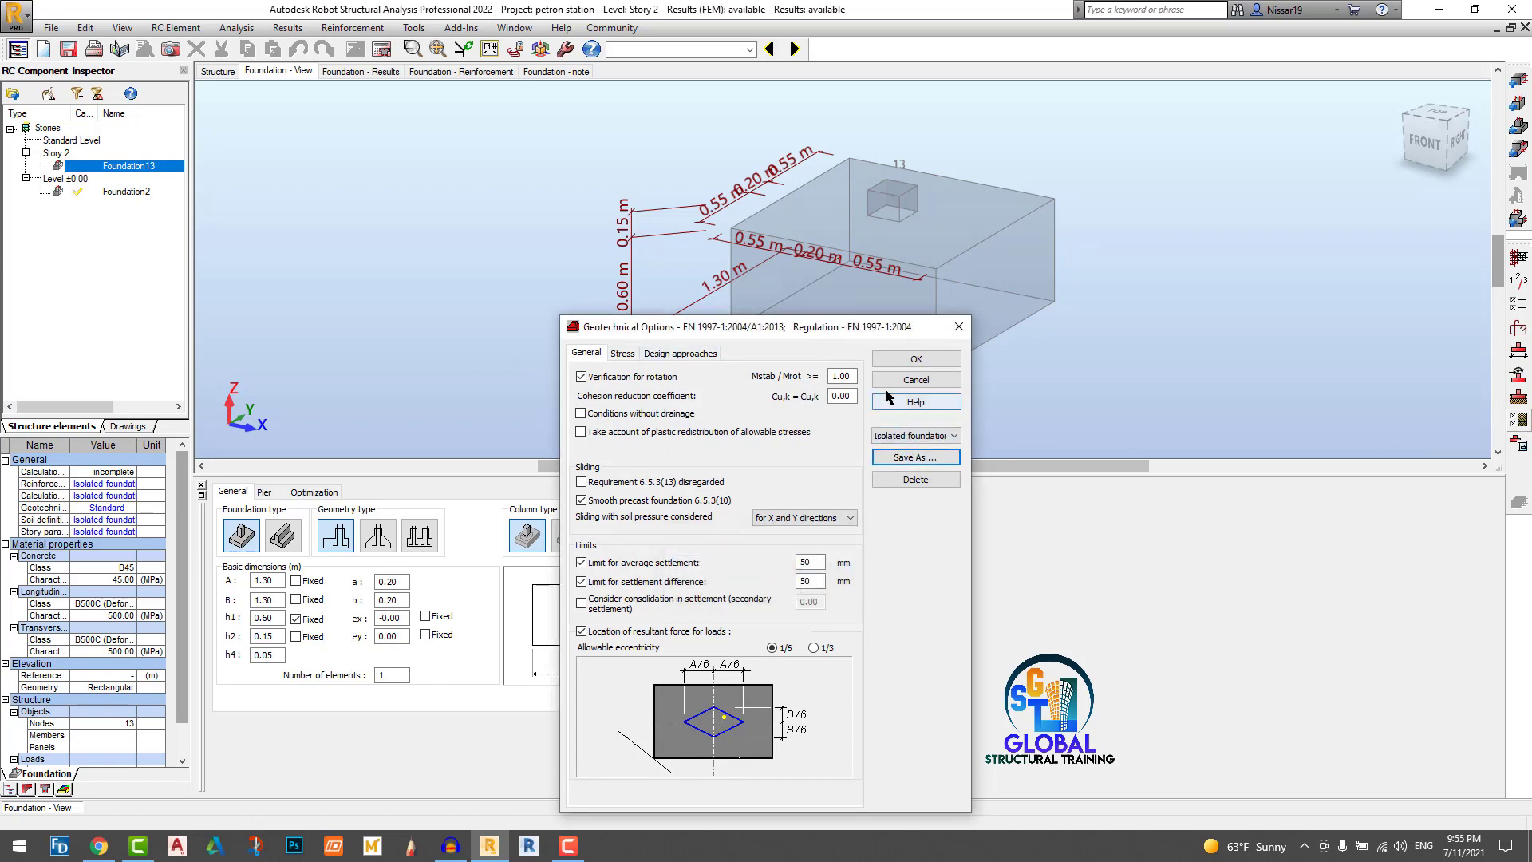
{"action": "left_click", "coordinate": [900, 358]}
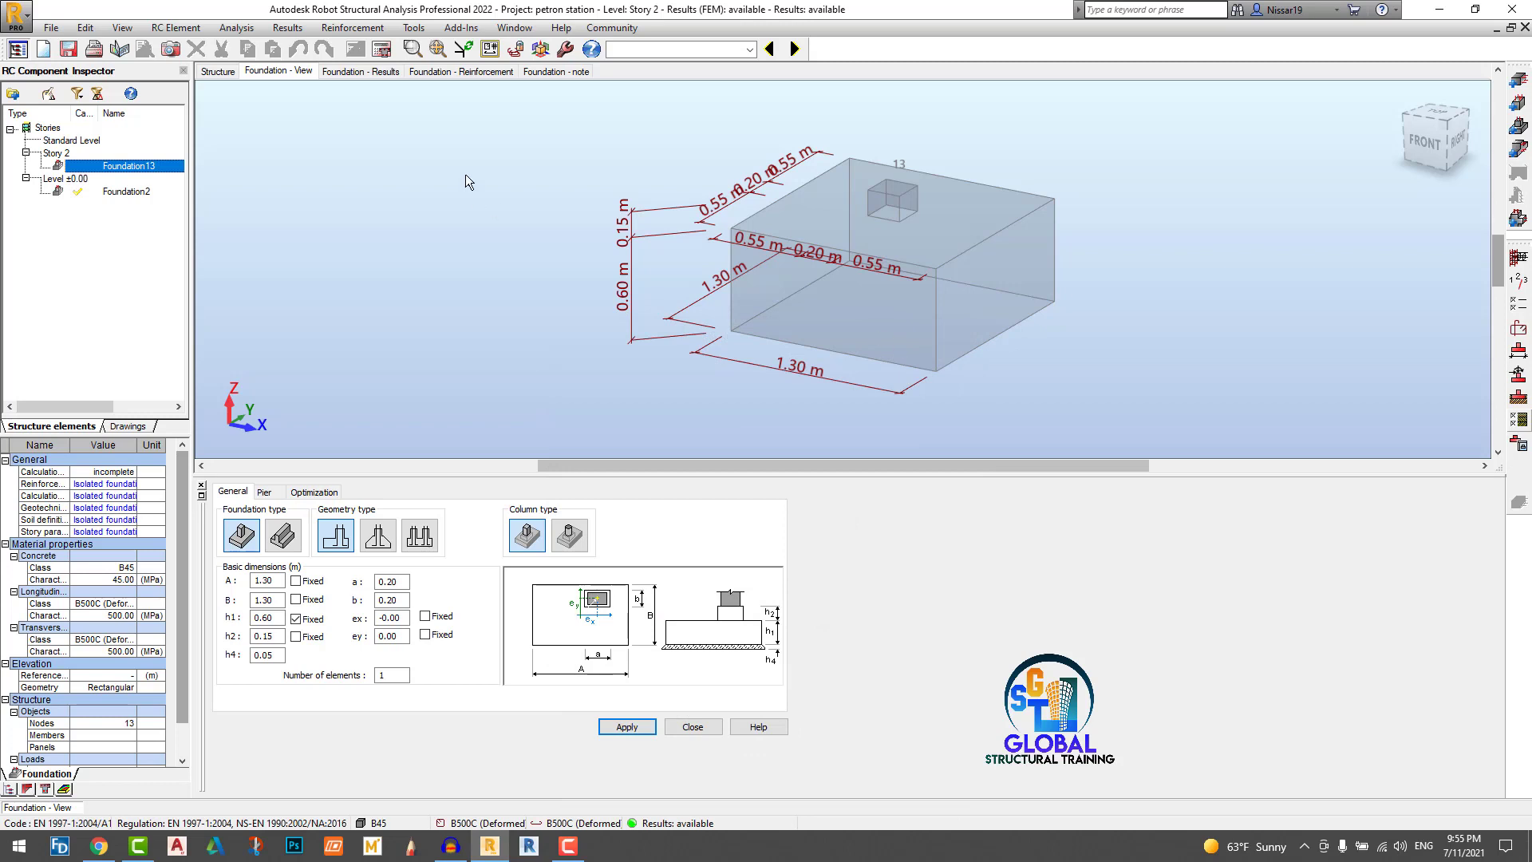
Step: Calculate Foundation13 without generating drawings or keeping existing reinforcement, and dismiss the calculation report
{"action": "left_click", "coordinate": [384, 71]}
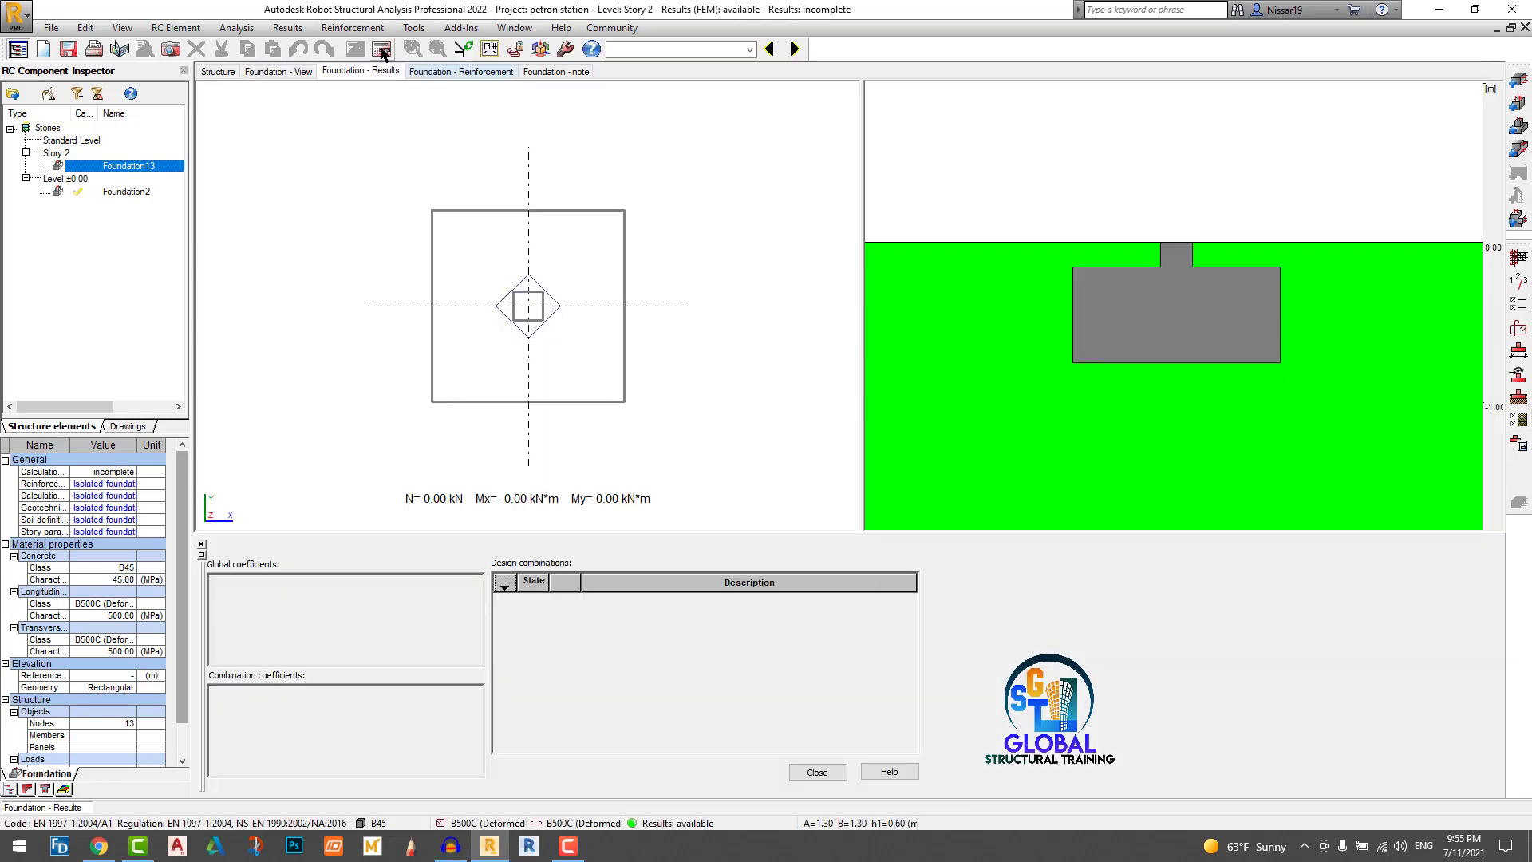
{"action": "left_click", "coordinate": [382, 51]}
{"action": "left_click", "coordinate": [822, 493]}
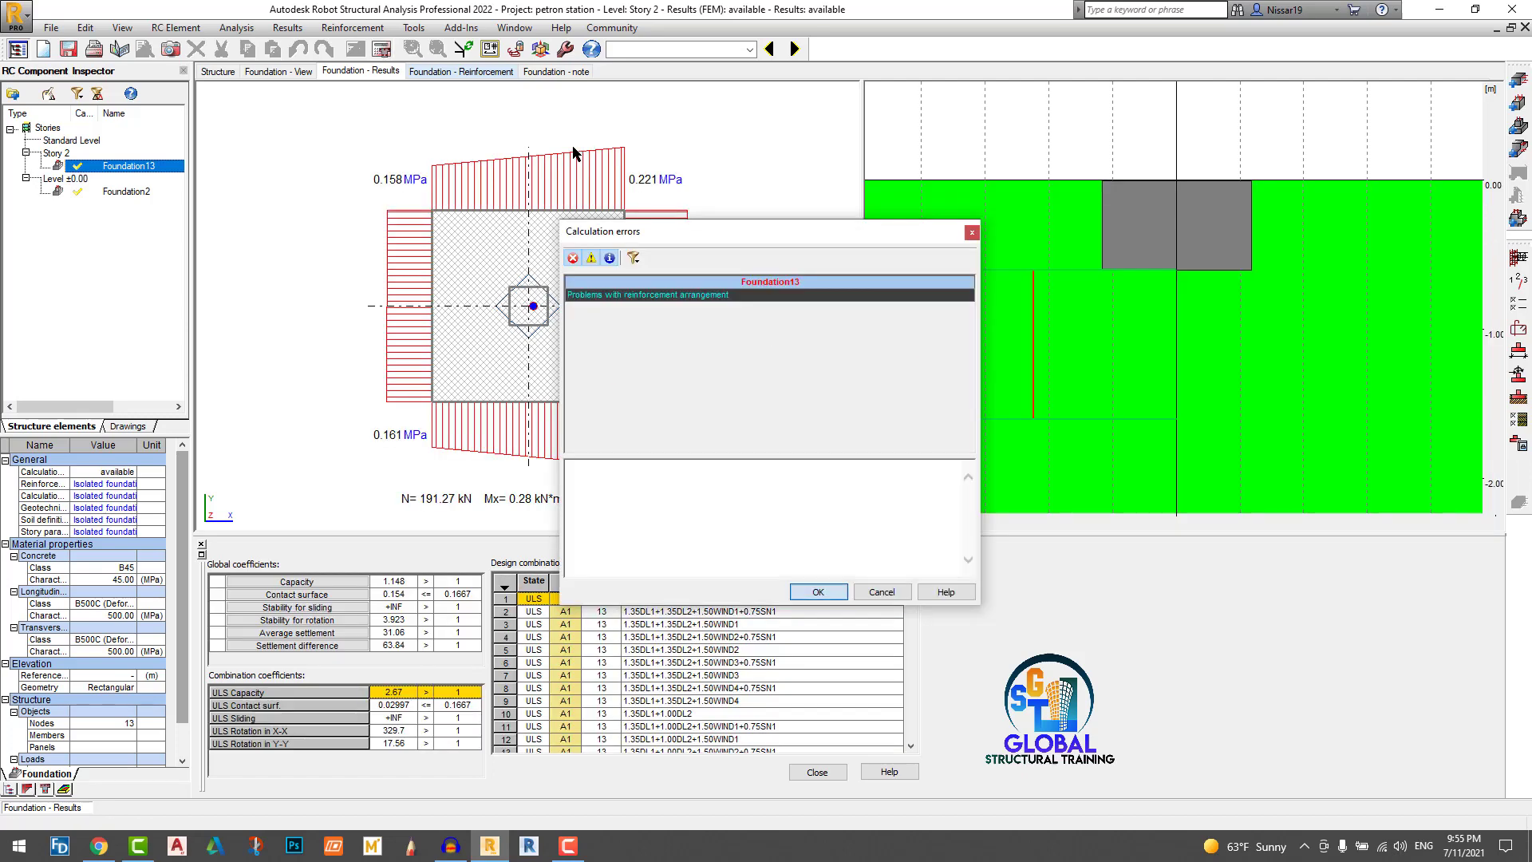
{"action": "left_click", "coordinate": [972, 232]}
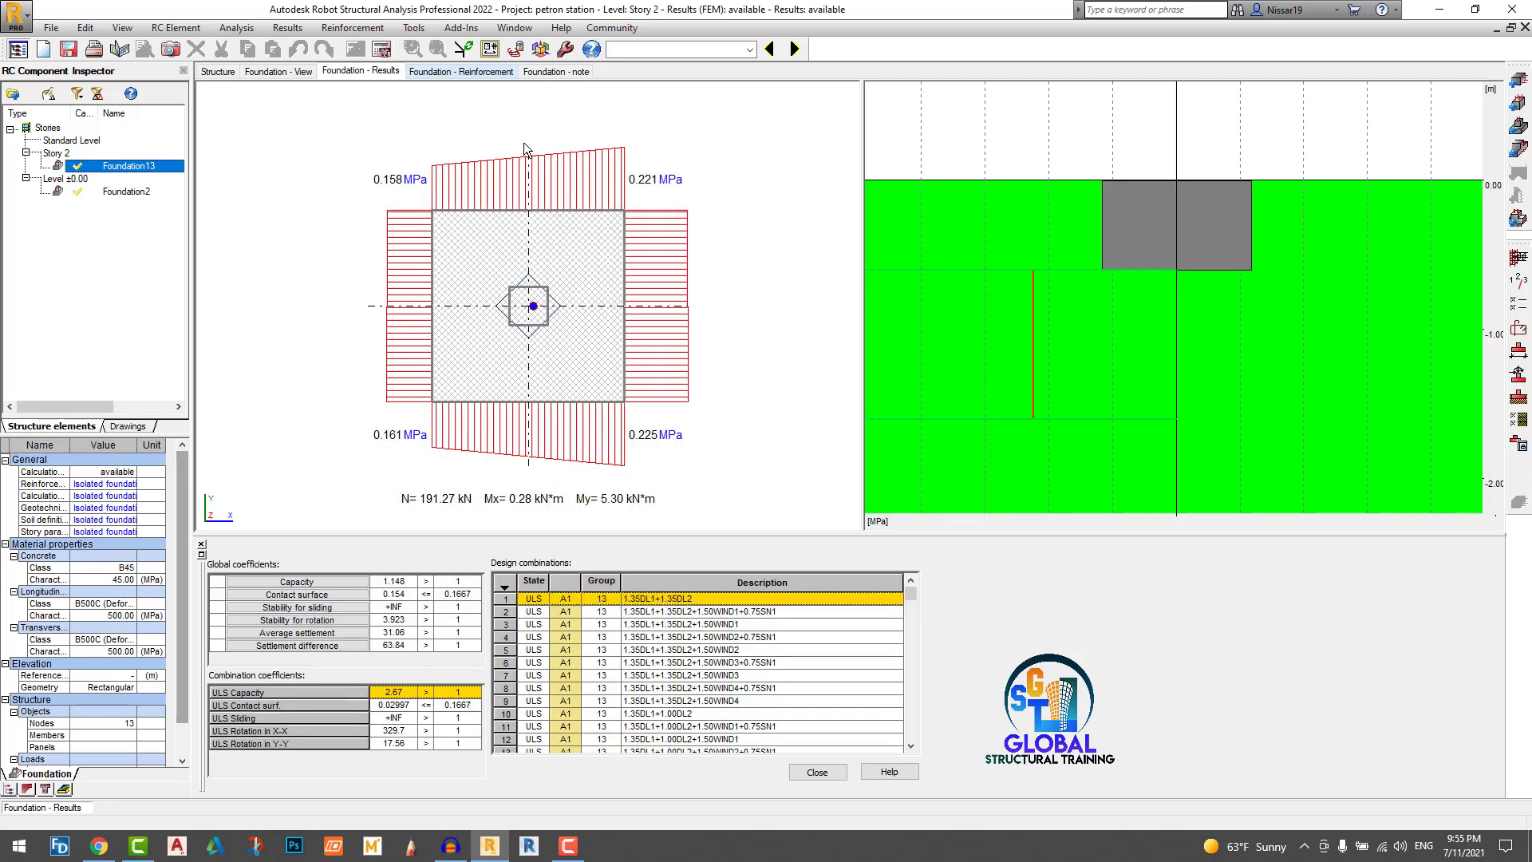
Step: Examine Foundation13's calculated footing geometry and its reinforcement cage in 3D
{"action": "left_click", "coordinate": [286, 74]}
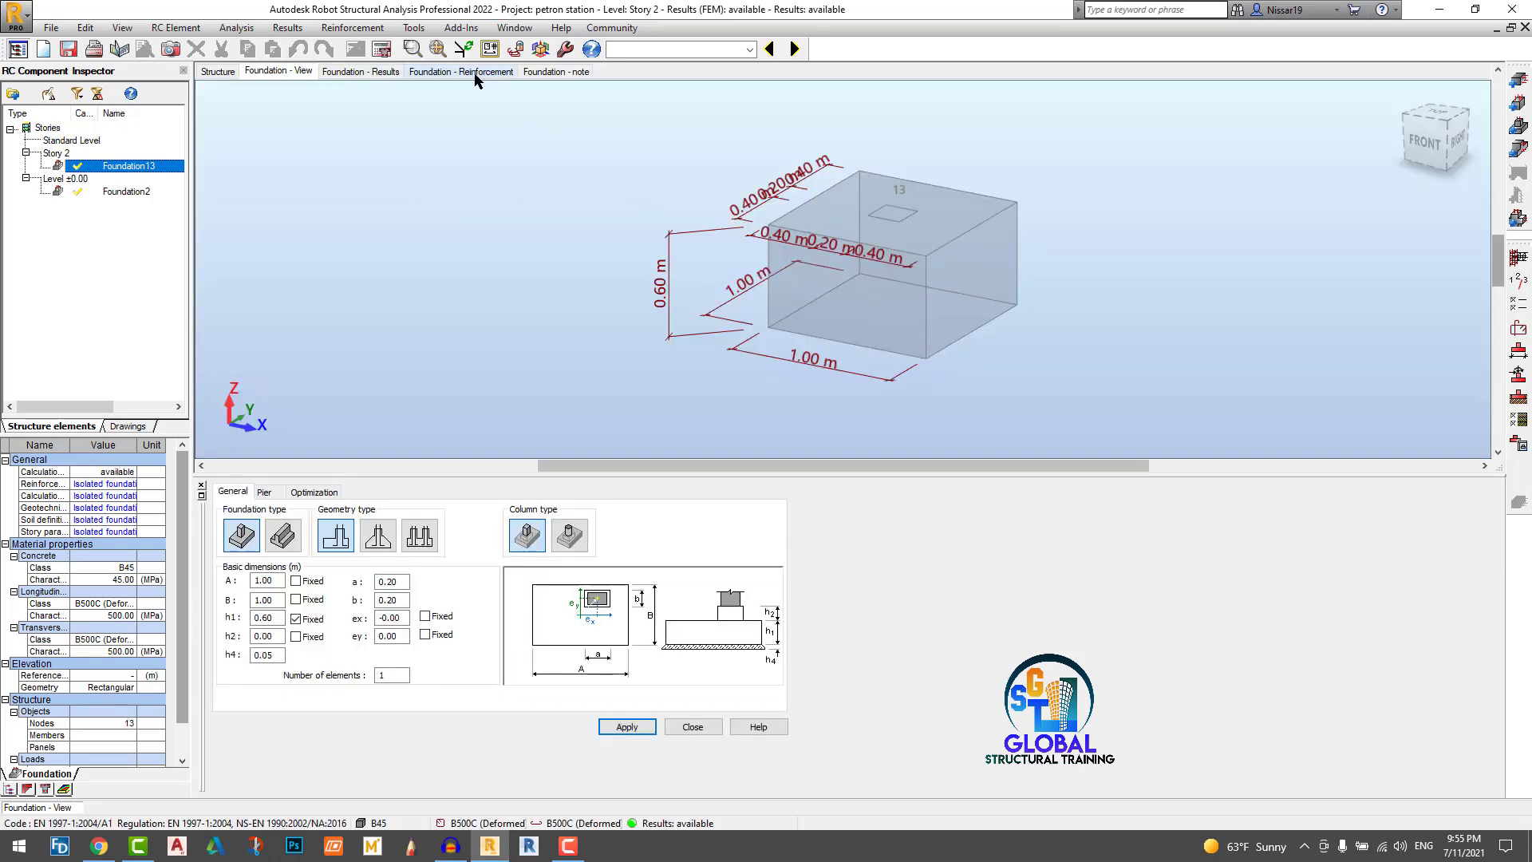
{"action": "left_click", "coordinate": [477, 73]}
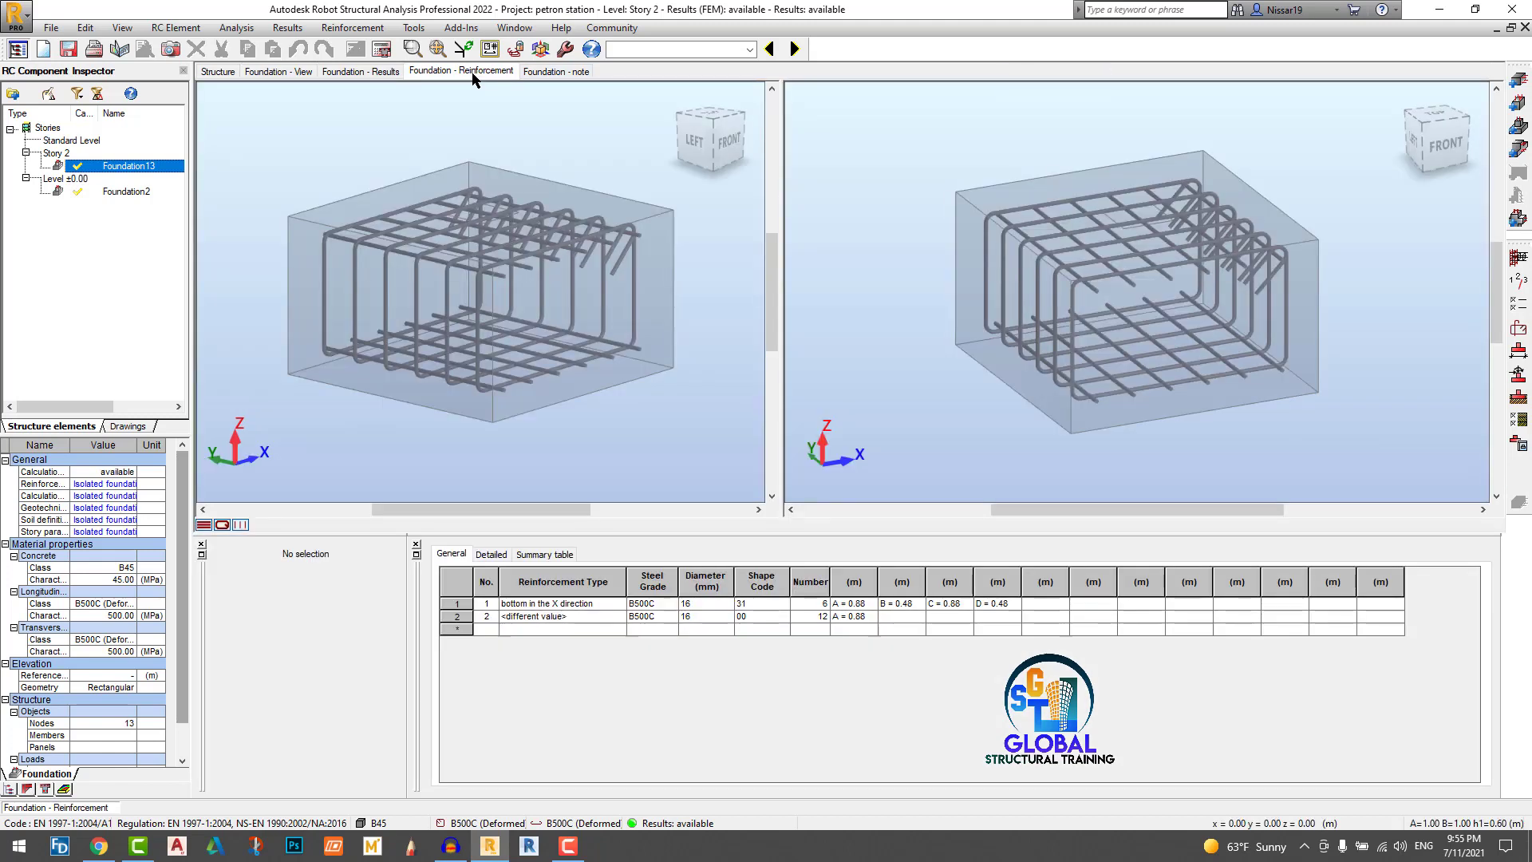
{"action": "left_click", "coordinate": [281, 72]}
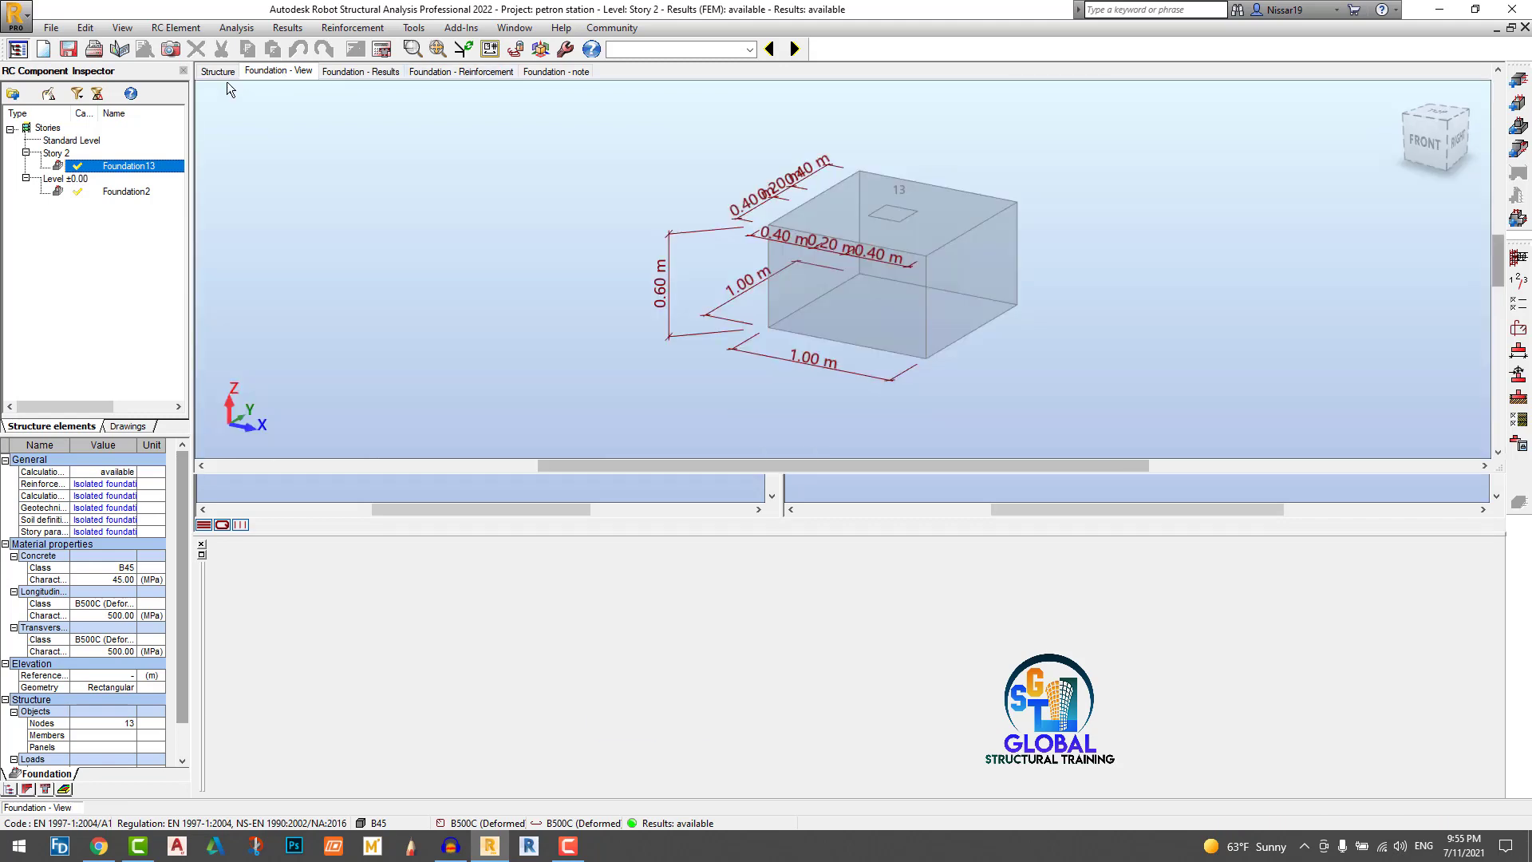
Step: Examine the whole canopy structure with its two column foundations in 3D from the front and the opposite side
{"action": "left_click", "coordinate": [219, 72]}
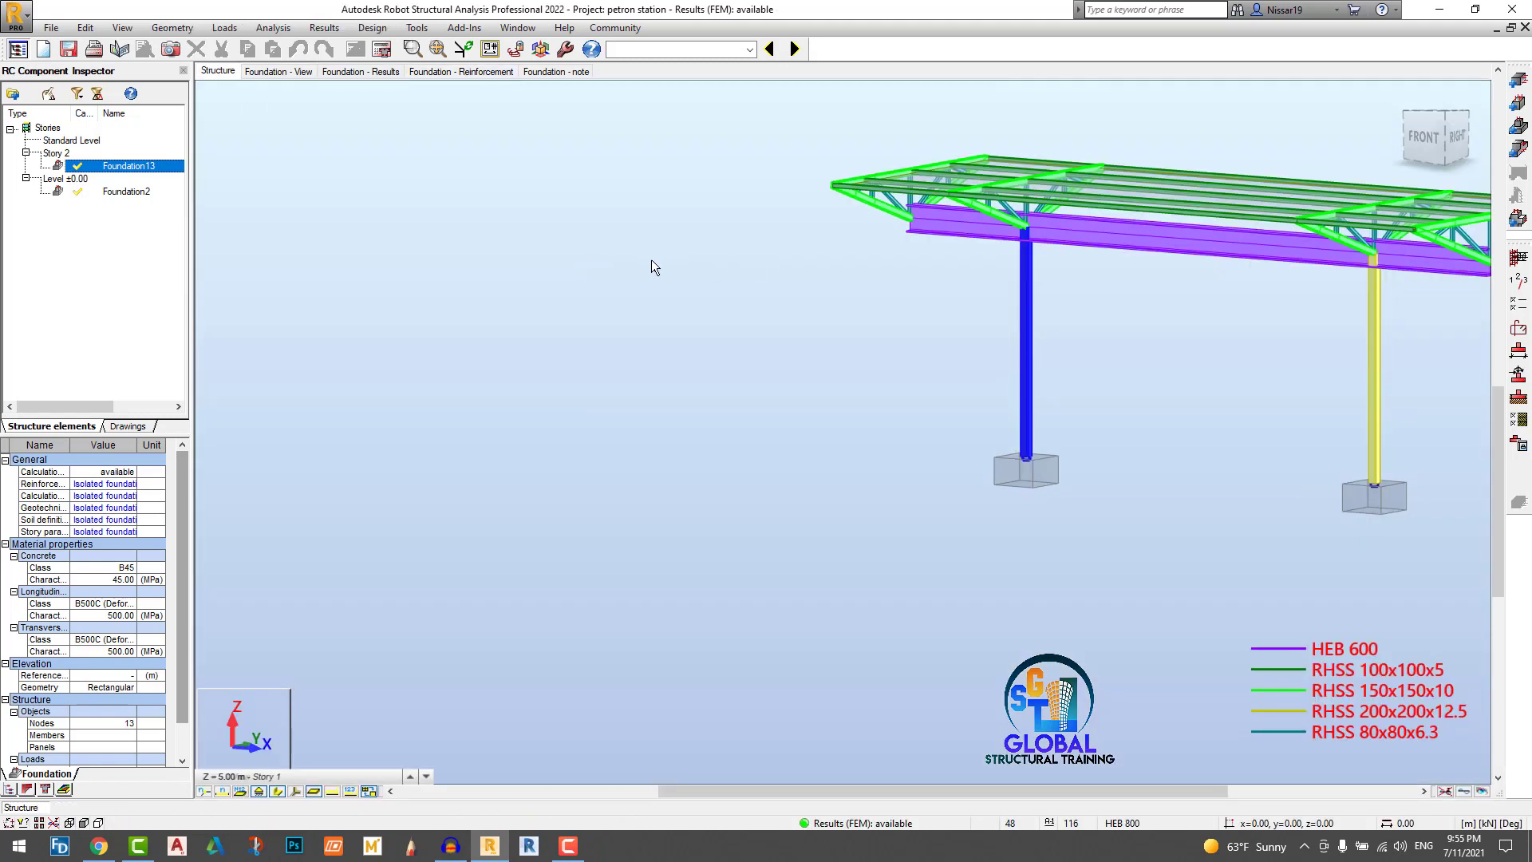
{"action": "scroll", "coordinate": [651, 260], "scroll_direction": "down", "scroll_amount": 2}
{"action": "scroll", "coordinate": [1147, 161], "scroll_direction": "up", "scroll_amount": 4}
{"action": "scroll", "coordinate": [809, 194], "scroll_direction": "down", "scroll_amount": 2}
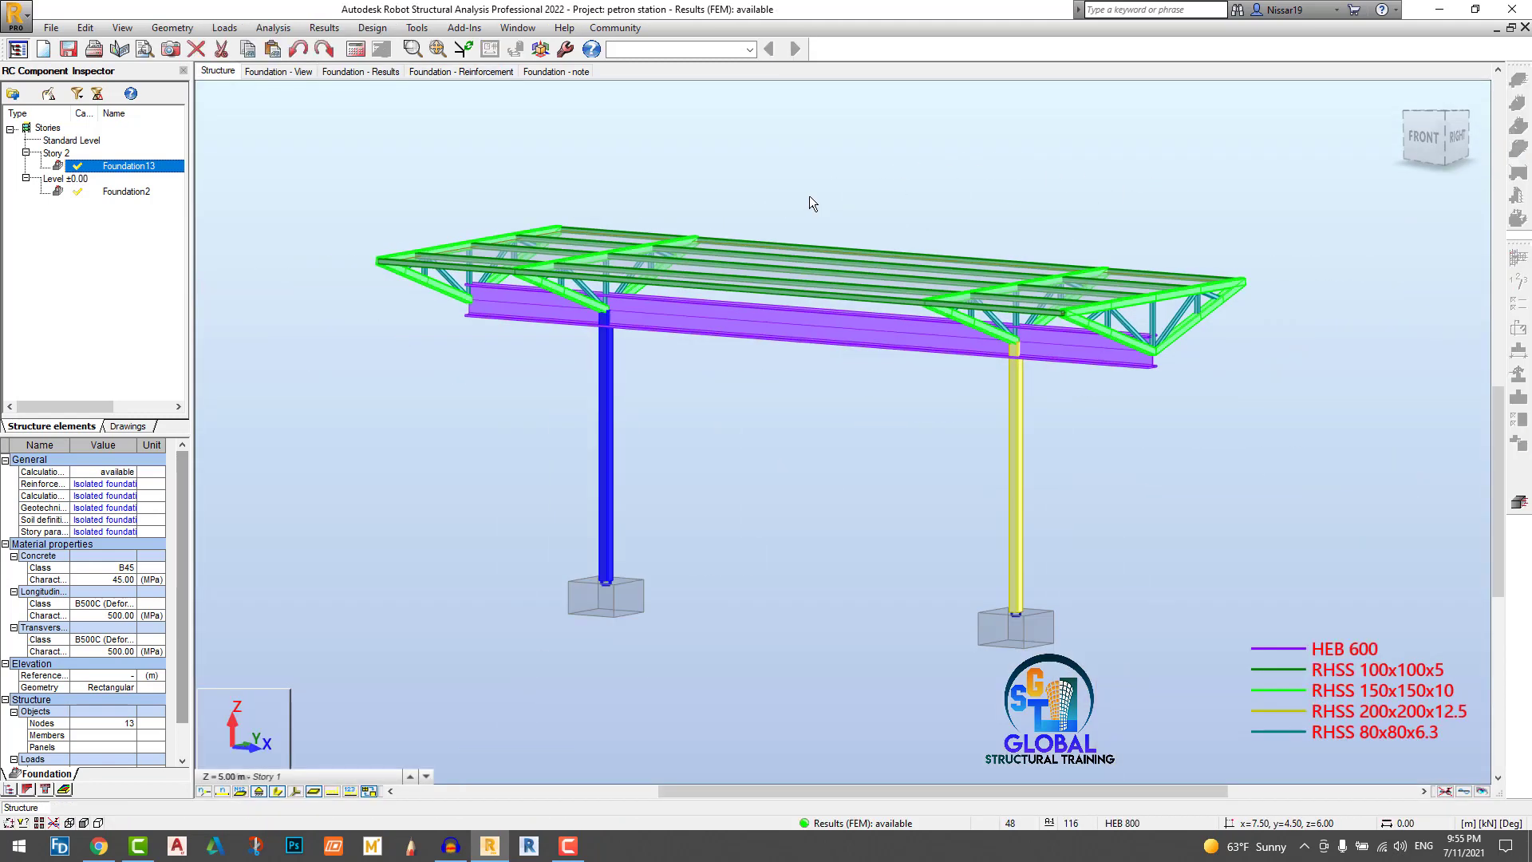
{"action": "middle_click_drag", "start_coordinate": [809, 197], "coordinate": [773, 199]}
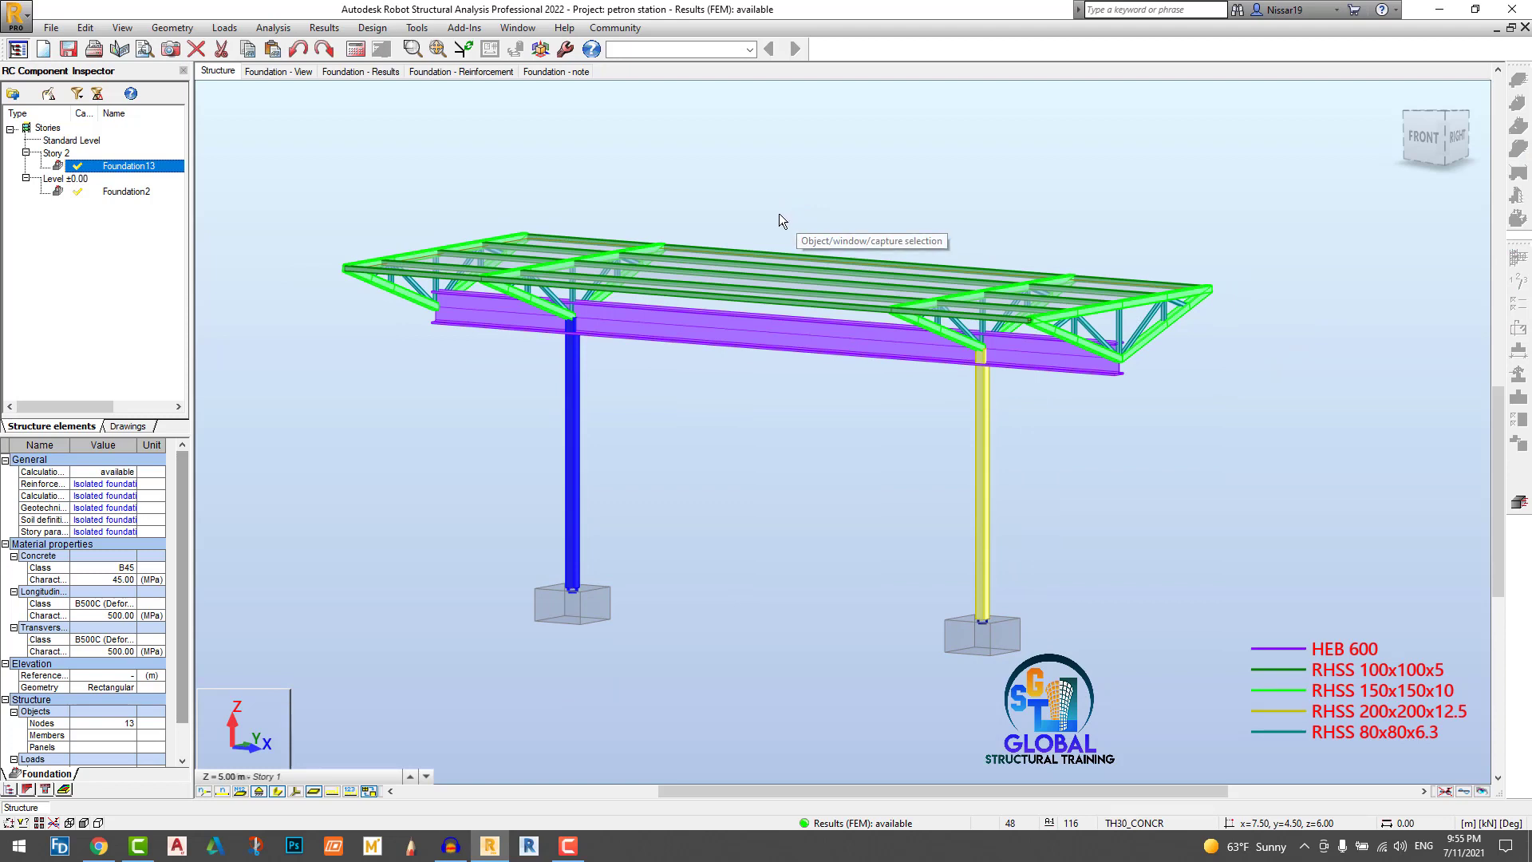
{"action": "middle_click_drag", "start_coordinate": [824, 184], "coordinate": [932, 201], "text": "shift"}
{"action": "middle_click_drag", "start_coordinate": [1149, 372], "coordinate": [1151, 305]}
{"action": "scroll", "coordinate": [1149, 326], "scroll_direction": "down", "scroll_amount": 3}
{"action": "scroll", "coordinate": [1102, 290], "scroll_direction": "up", "scroll_amount": 2}
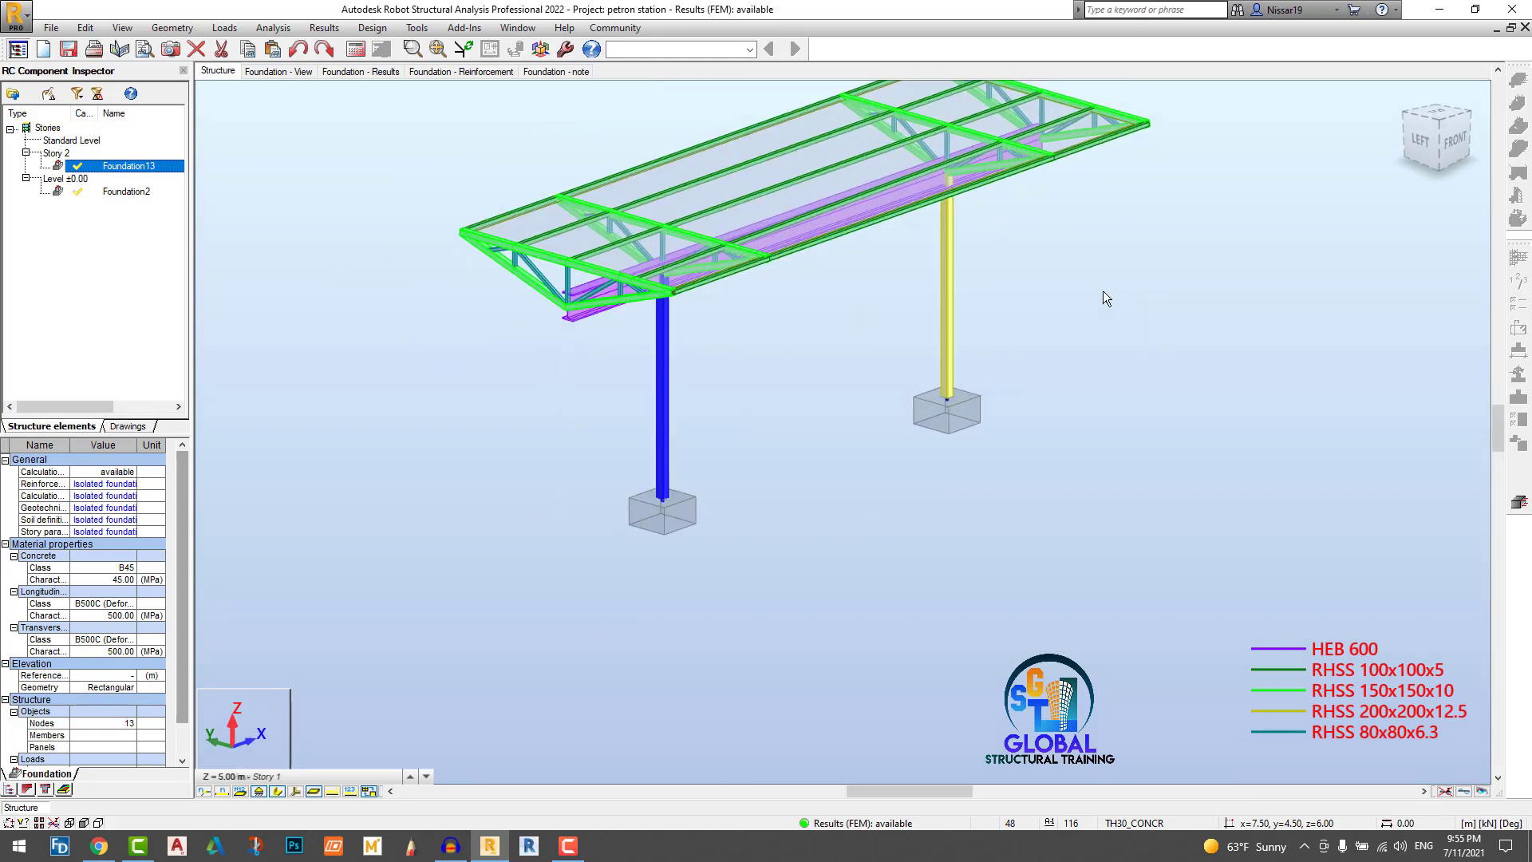
{"action": "scroll", "coordinate": [1024, 419], "scroll_direction": "up", "scroll_amount": 2}
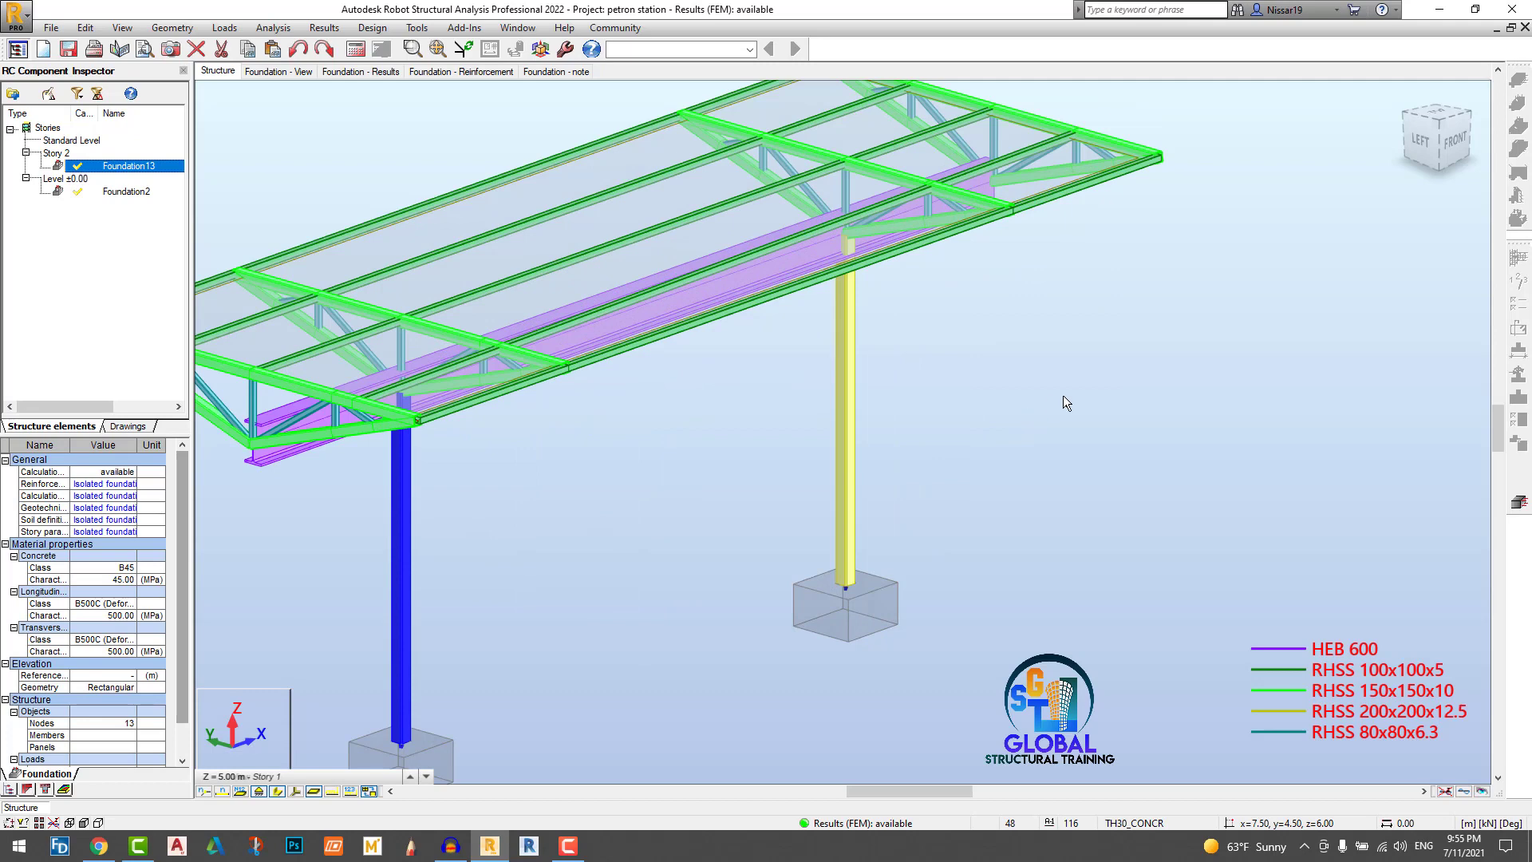
{"action": "middle_click_drag", "start_coordinate": [1069, 392], "coordinate": [1126, 384]}
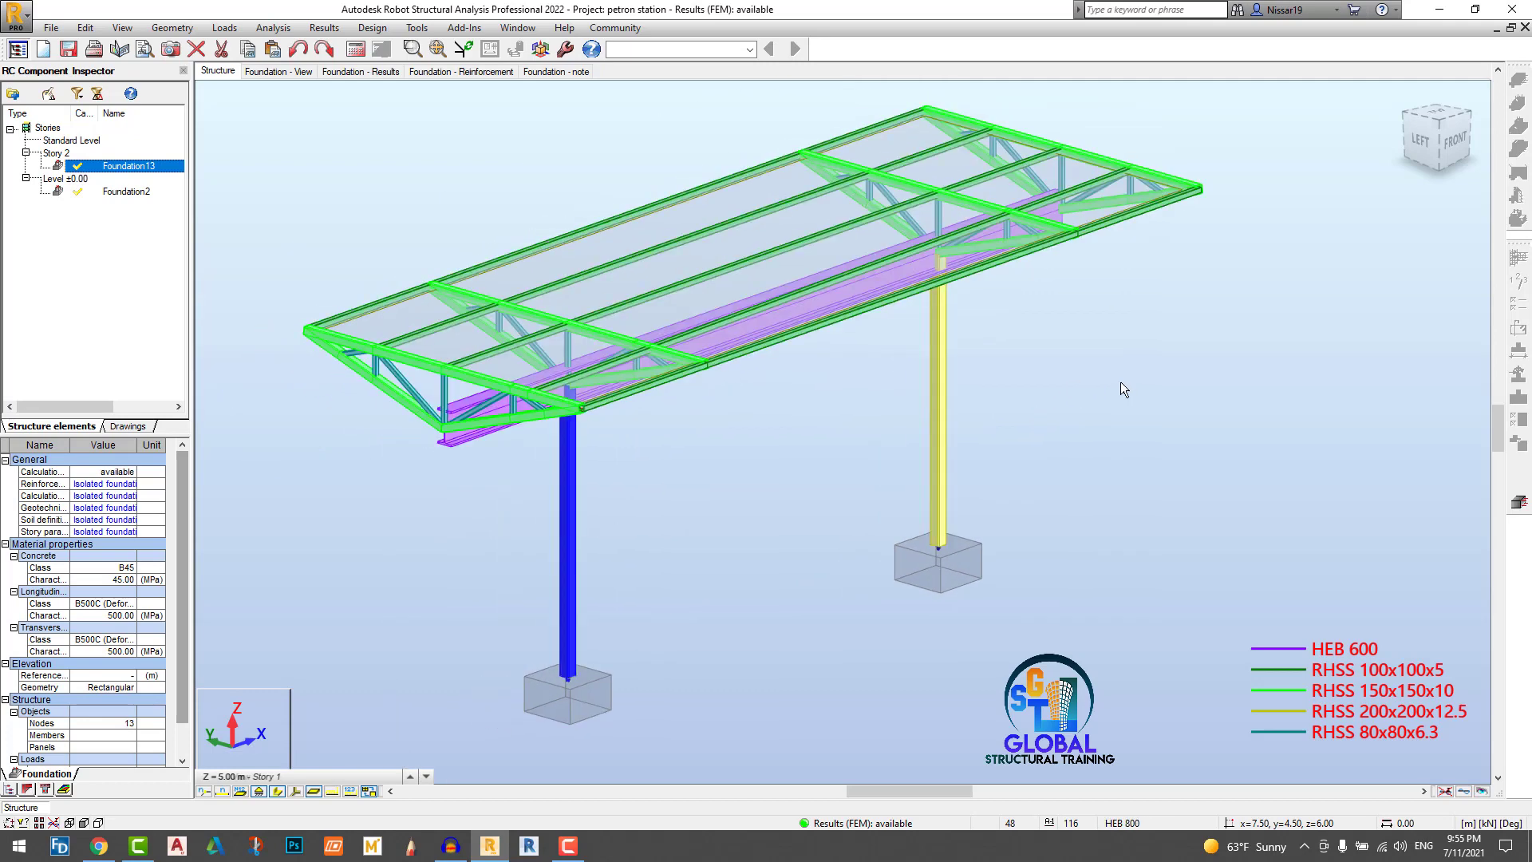
Step: Save Foundation13's calculation note as "Document" in Rich Text Format (RTF) in the RSA folder
{"action": "left_click", "coordinate": [568, 70]}
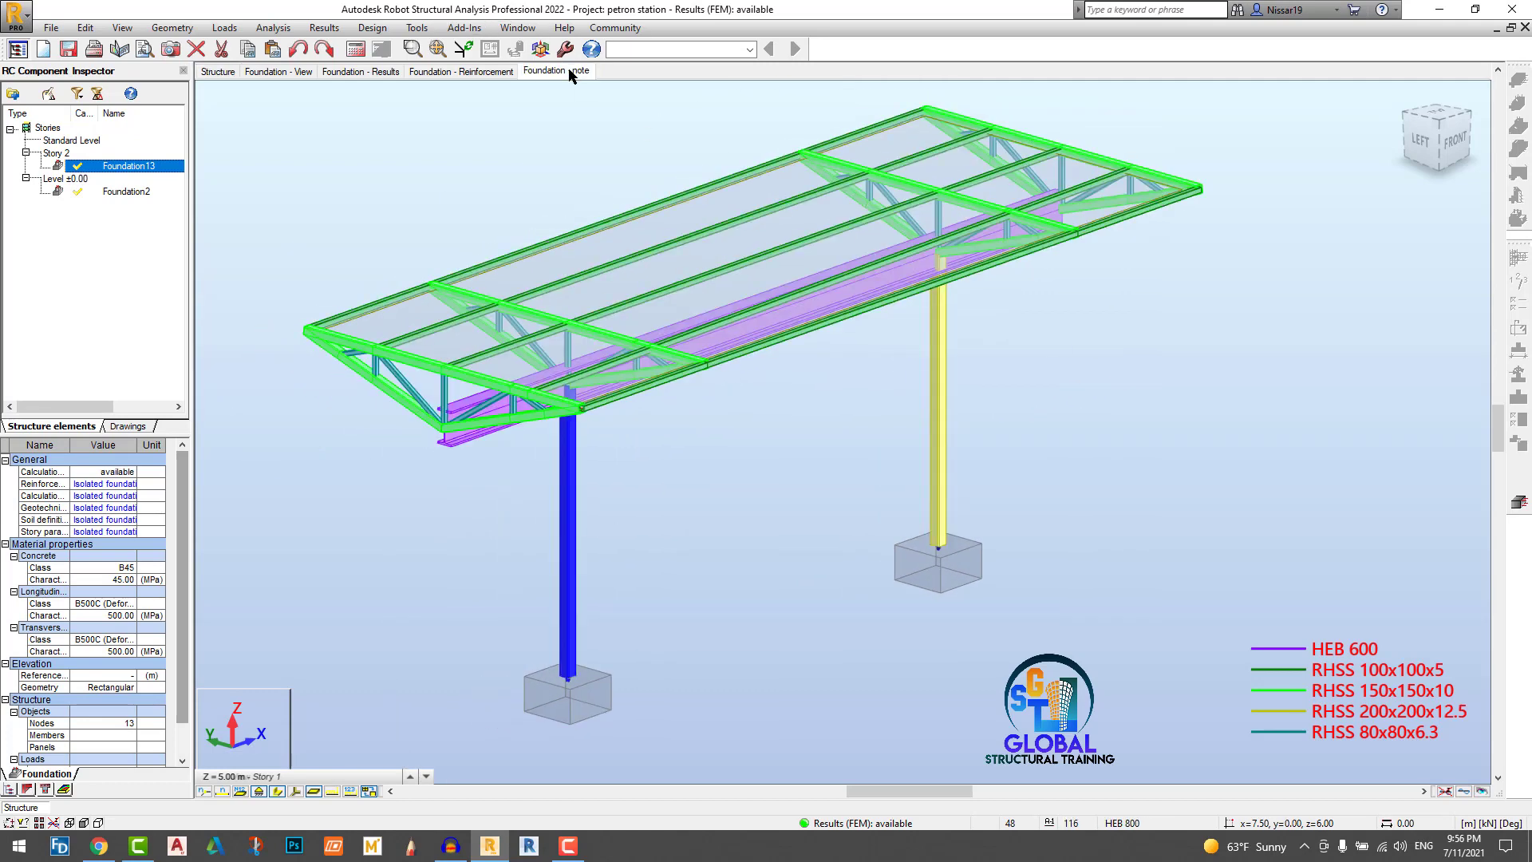
{"action": "left_click", "coordinate": [52, 28]}
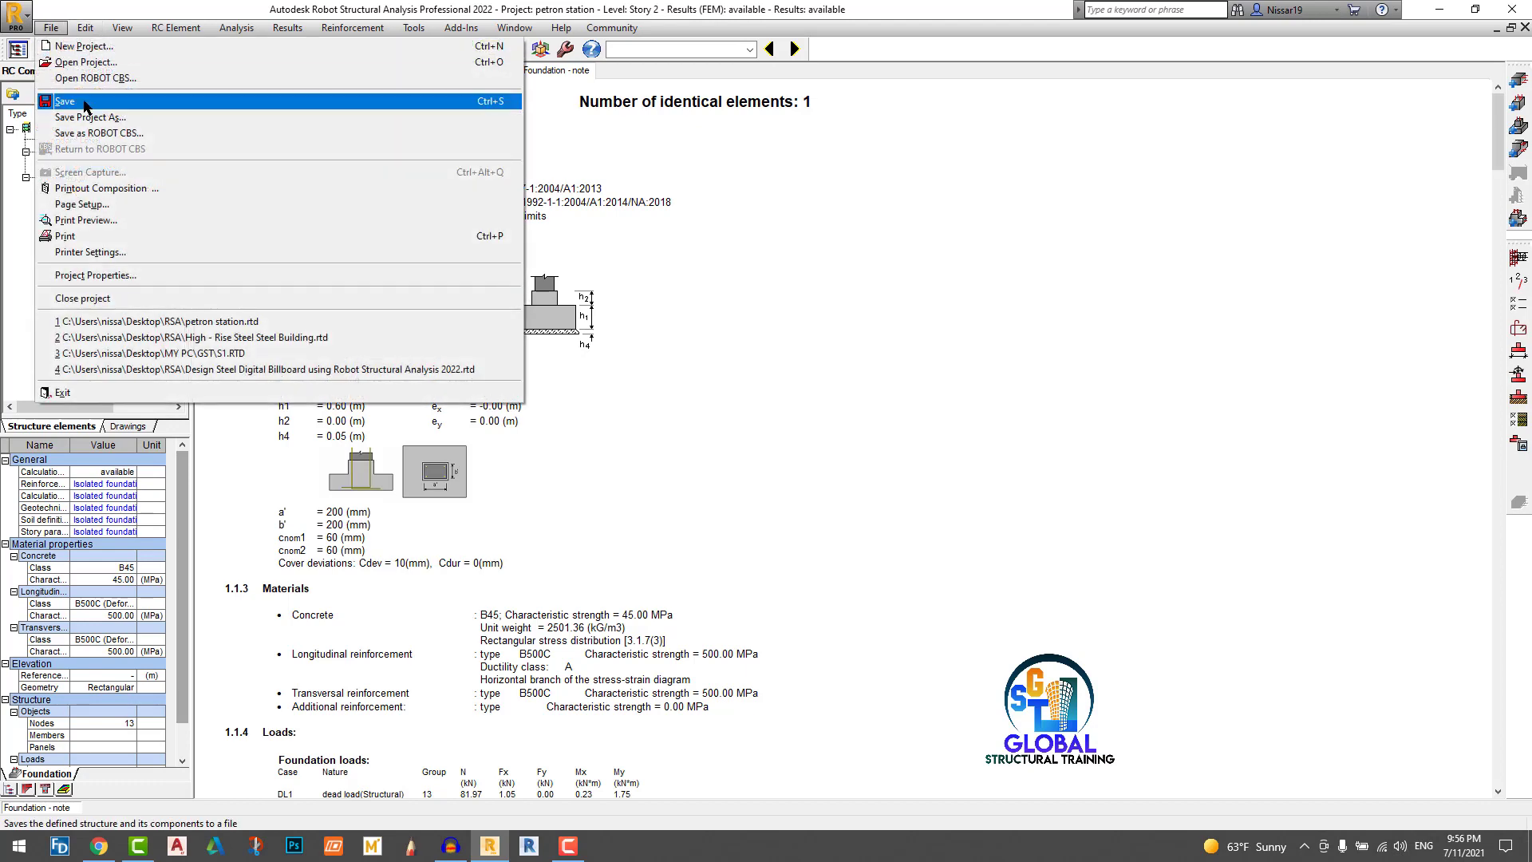
{"action": "left_click", "coordinate": [97, 116]}
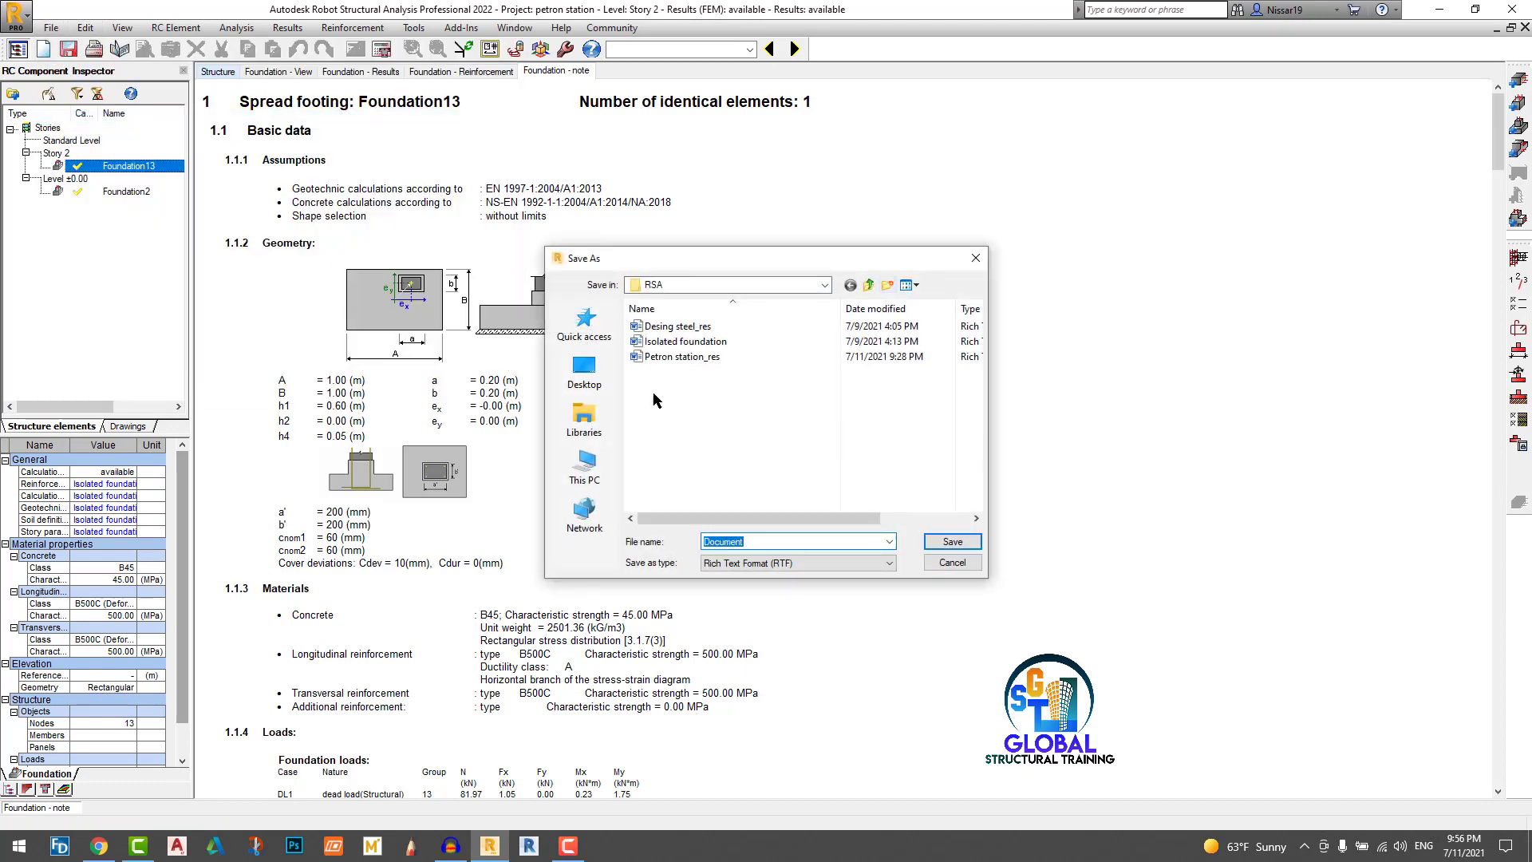
{"action": "left_click", "coordinate": [951, 541]}
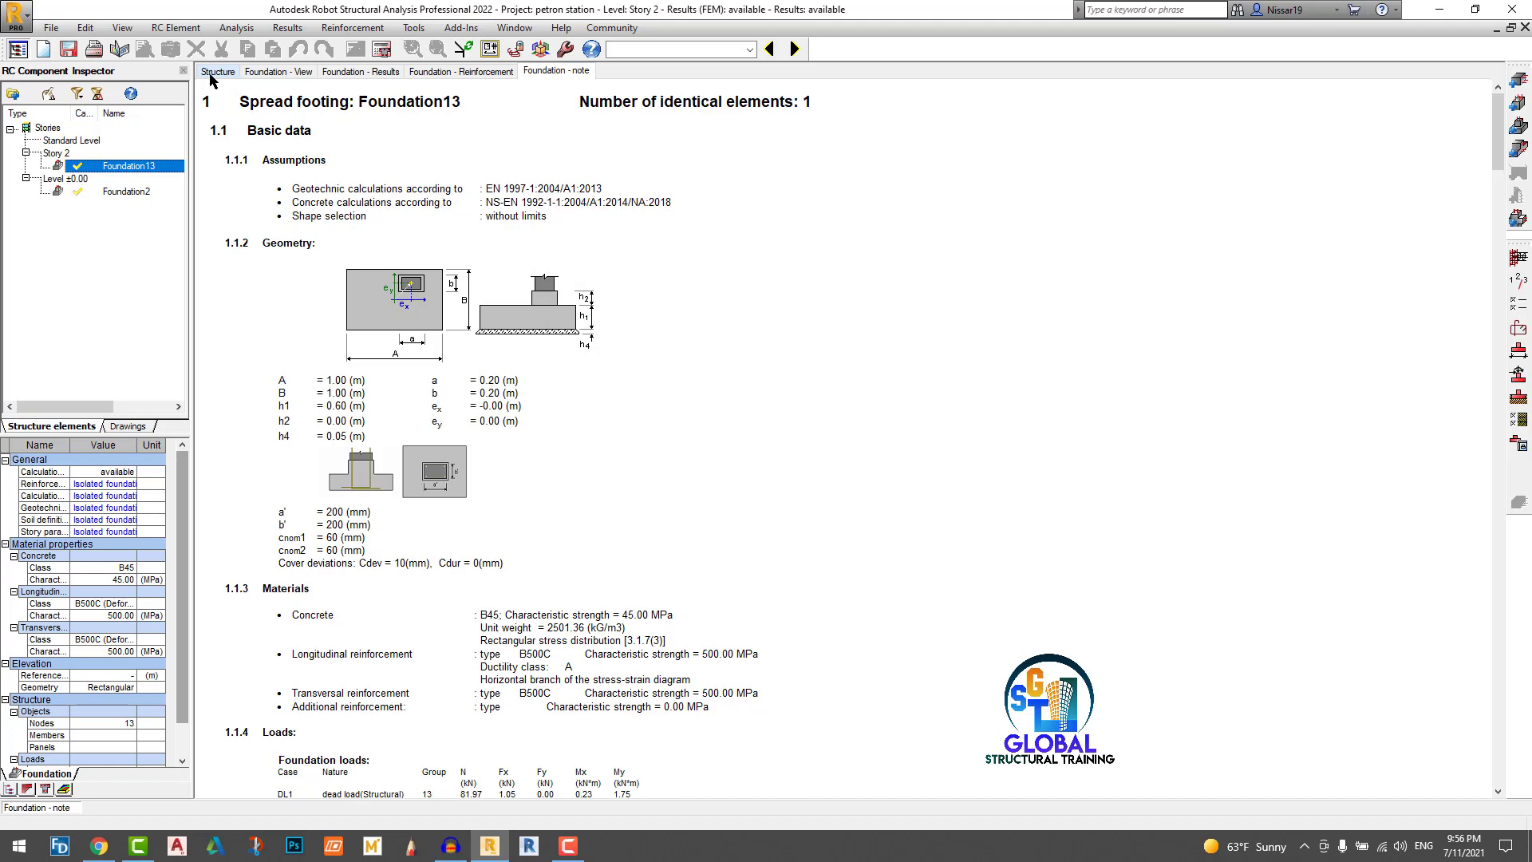
Step: Return to the structure model and inspect the roof framing, columns and foundations in 3D
{"action": "left_click", "coordinate": [216, 71]}
{"action": "scroll", "coordinate": [622, 143], "scroll_direction": "up", "scroll_amount": 4}
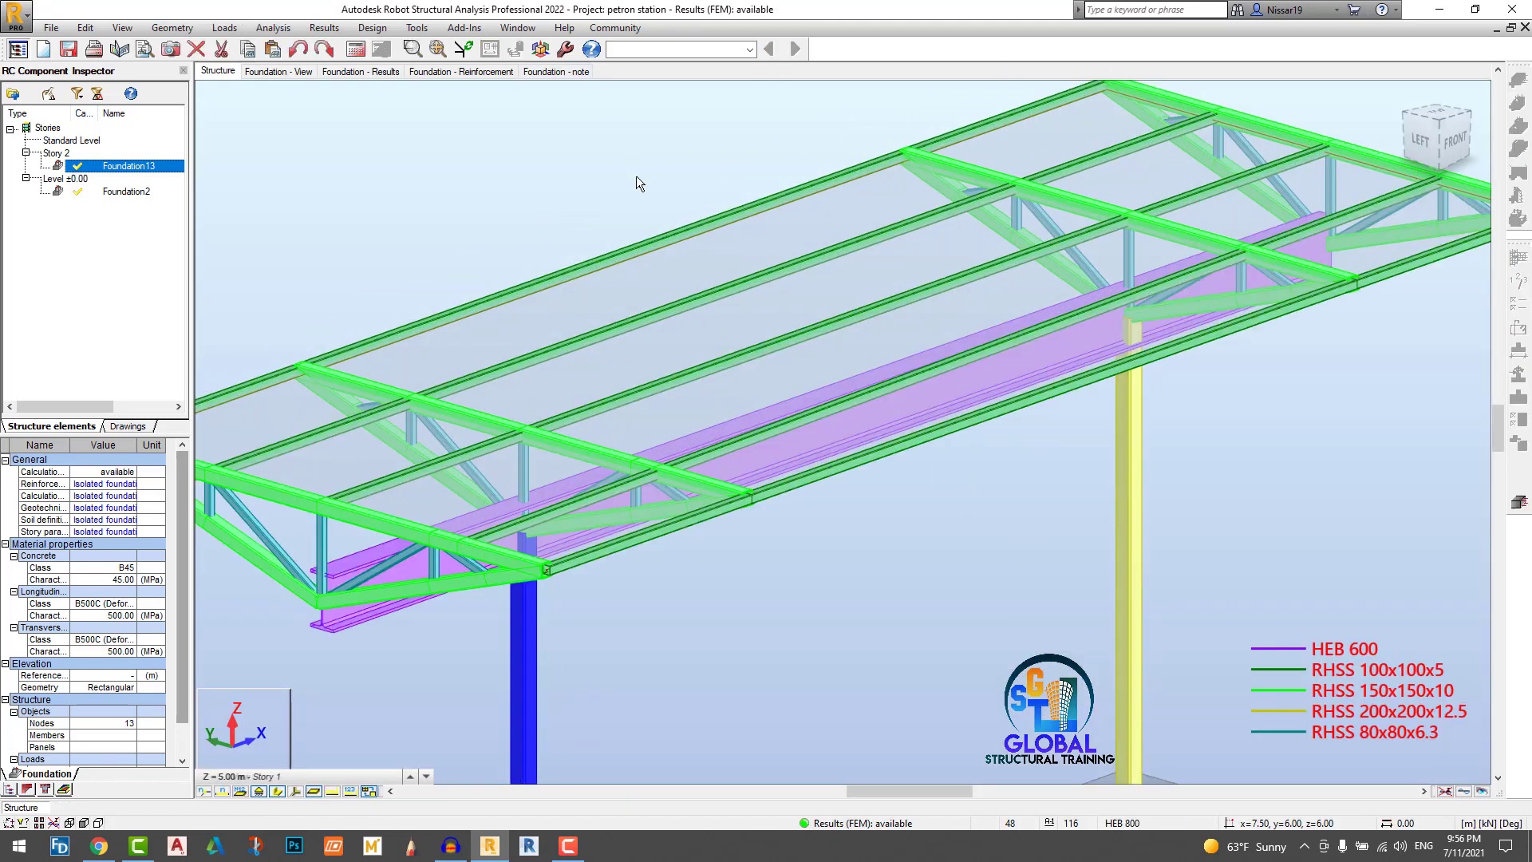
{"action": "scroll", "coordinate": [1162, 419], "scroll_direction": "down", "scroll_amount": 4}
{"action": "middle_click_drag", "start_coordinate": [1161, 419], "coordinate": [1221, 431]}
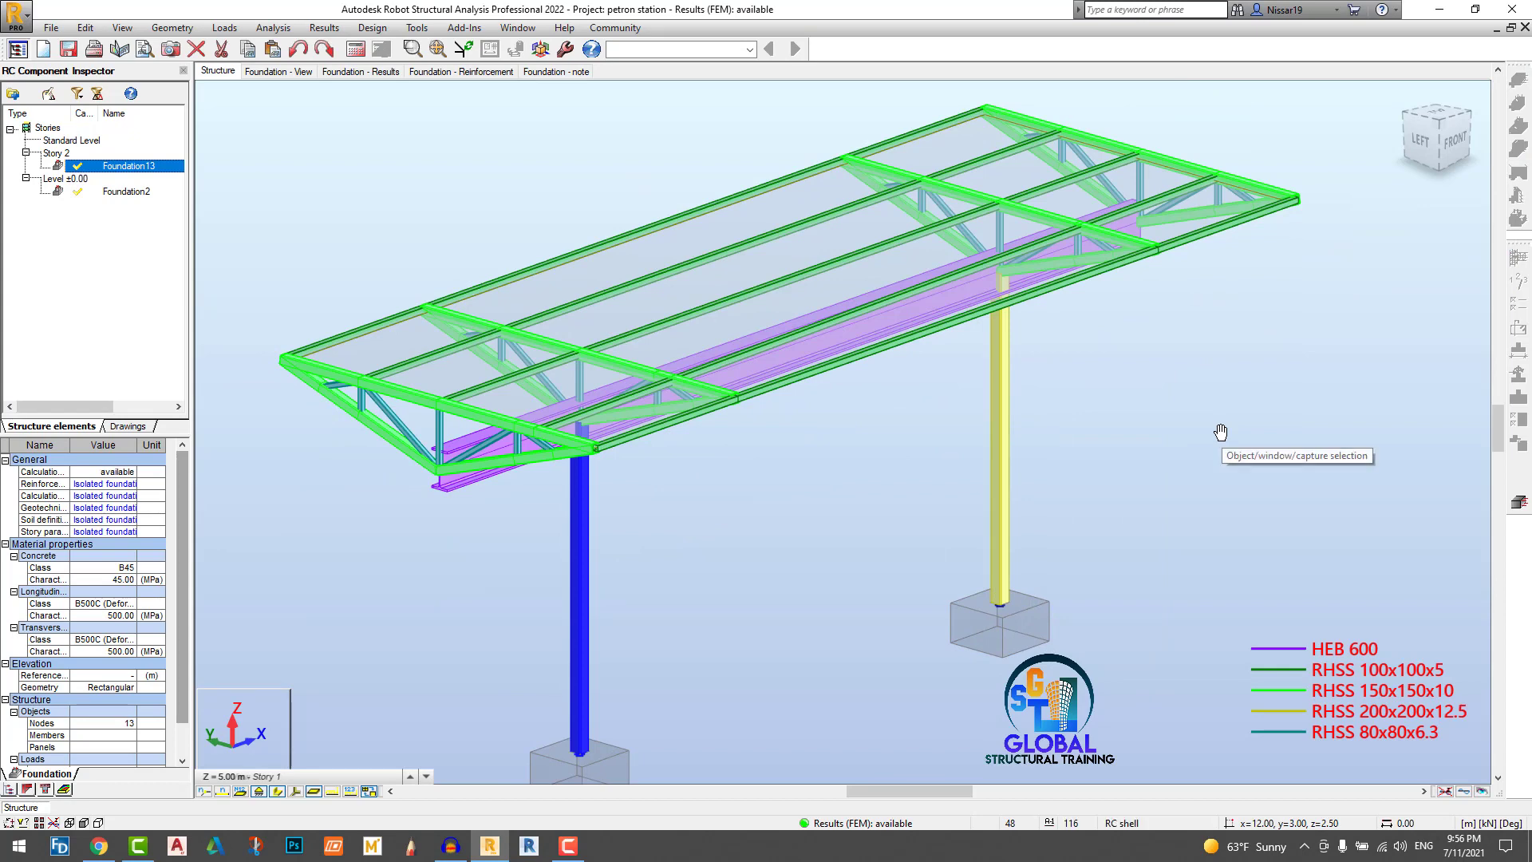
{"action": "scroll", "coordinate": [1181, 436], "scroll_direction": "down", "scroll_amount": 2}
{"action": "middle_click_drag", "start_coordinate": [1181, 436], "coordinate": [1144, 425]}
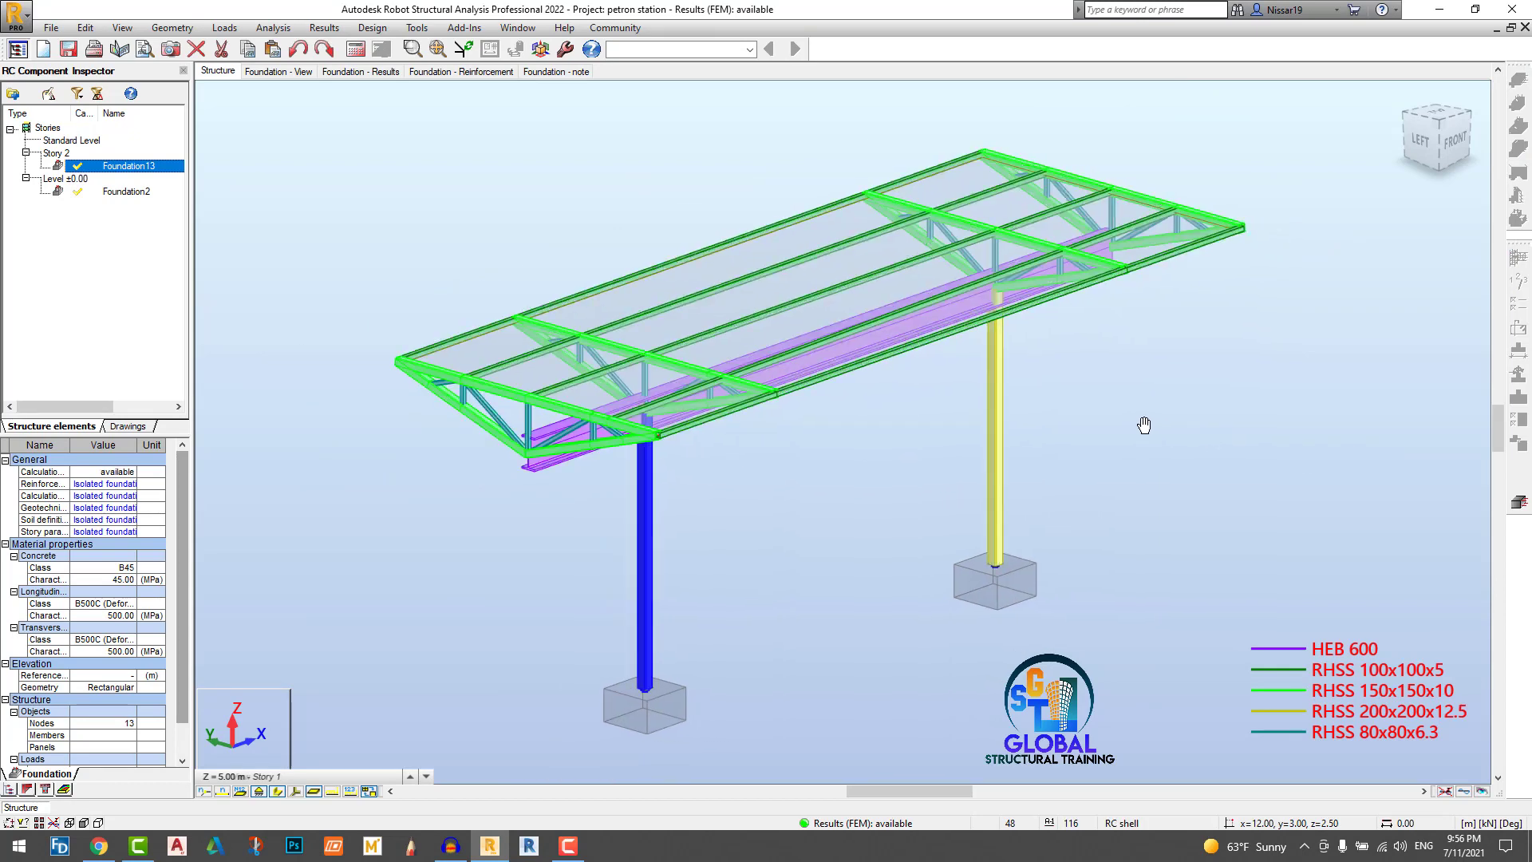